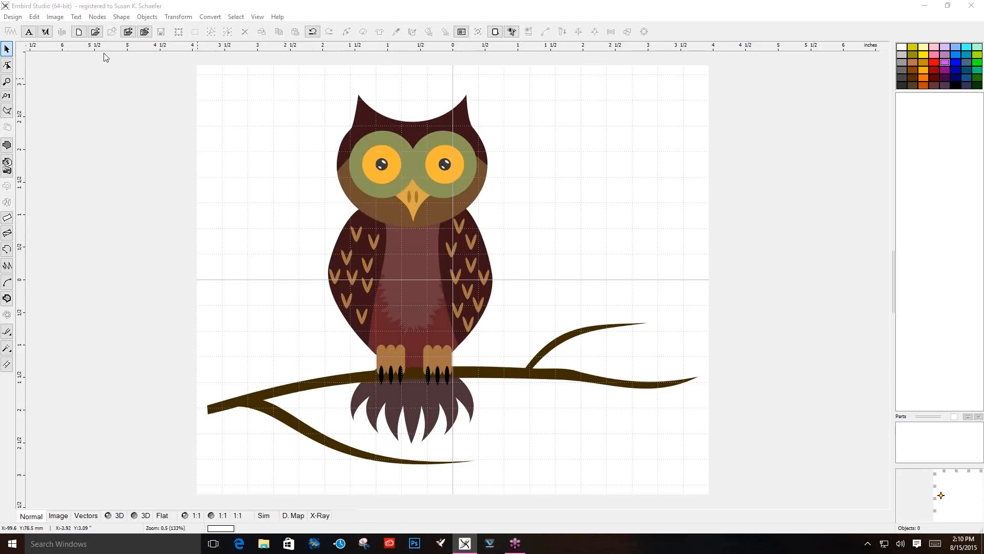
Open the image editing window for the owl picture and view its dimensions
click(50, 18)
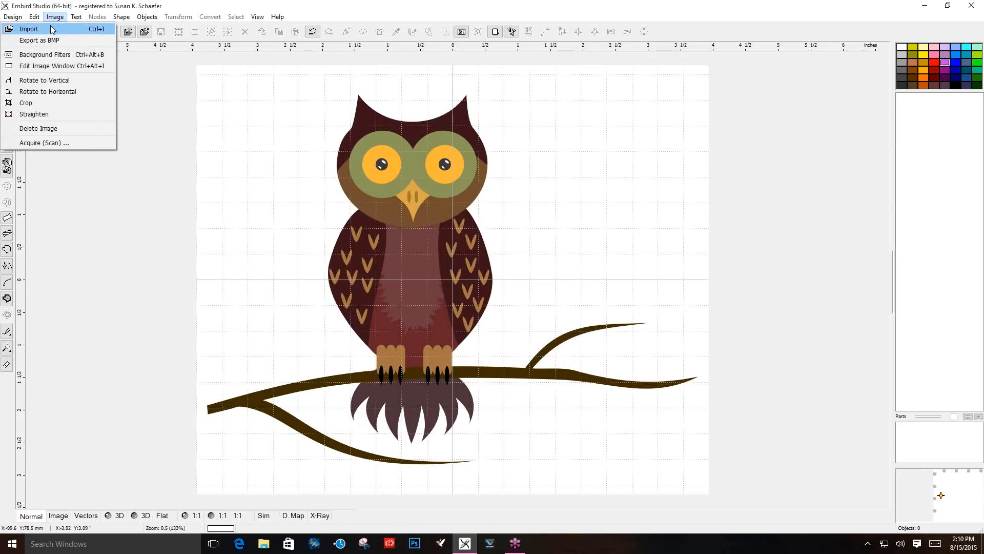
click(52, 65)
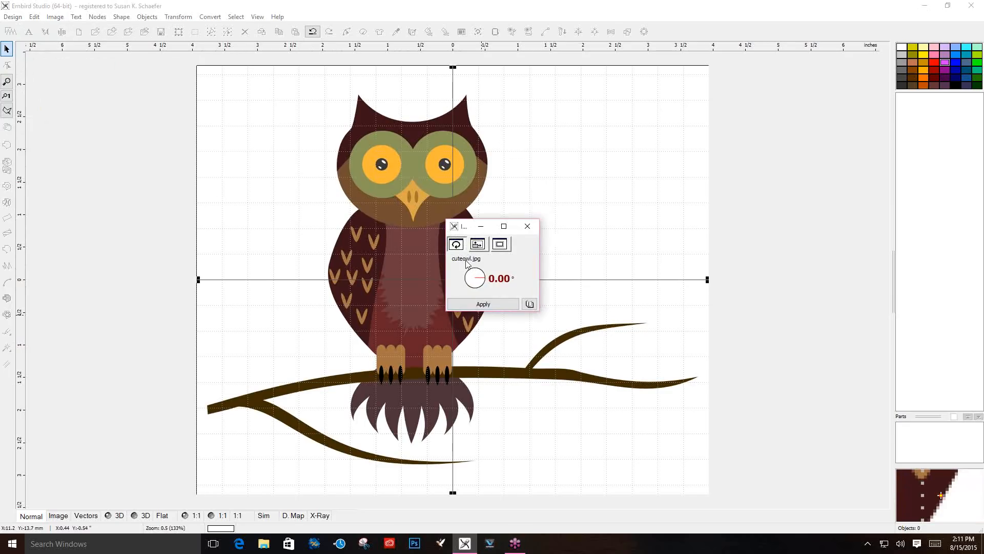
click(477, 244)
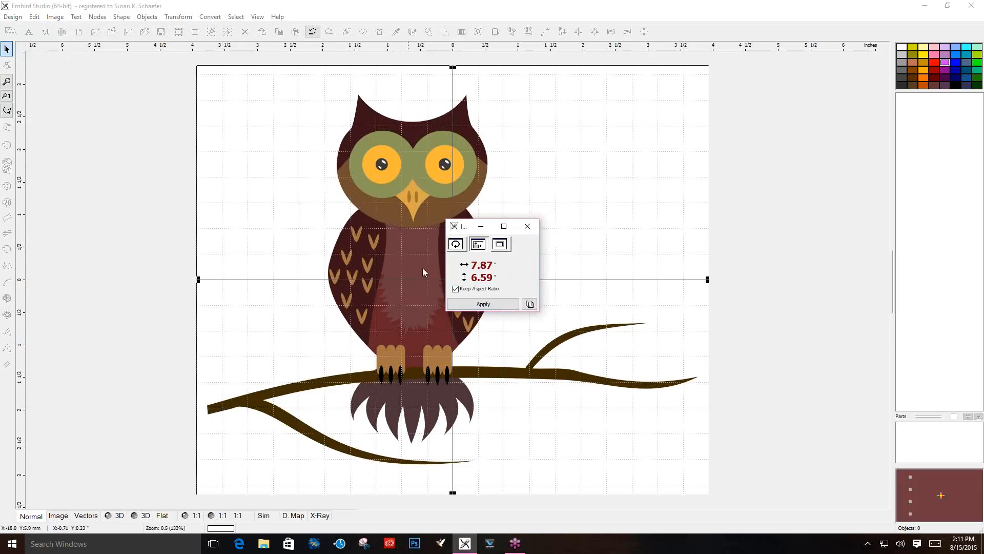
Try adjusting the owl picture's width with the aspect ratio kept, and close the image editing window without applying
click(487, 269)
click(486, 269)
right_click(486, 269)
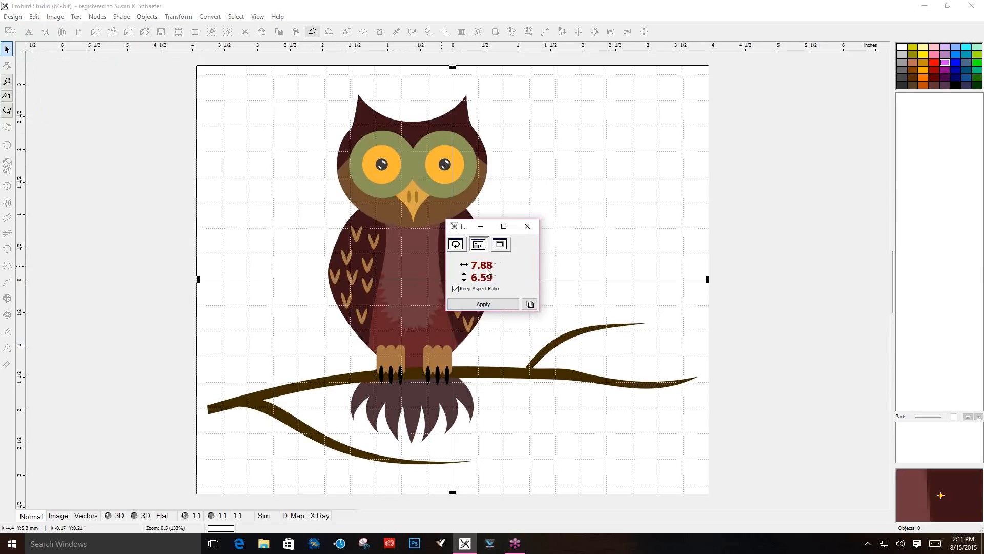
right_click(487, 269)
right_click(486, 269)
right_click(487, 271)
right_click(487, 270)
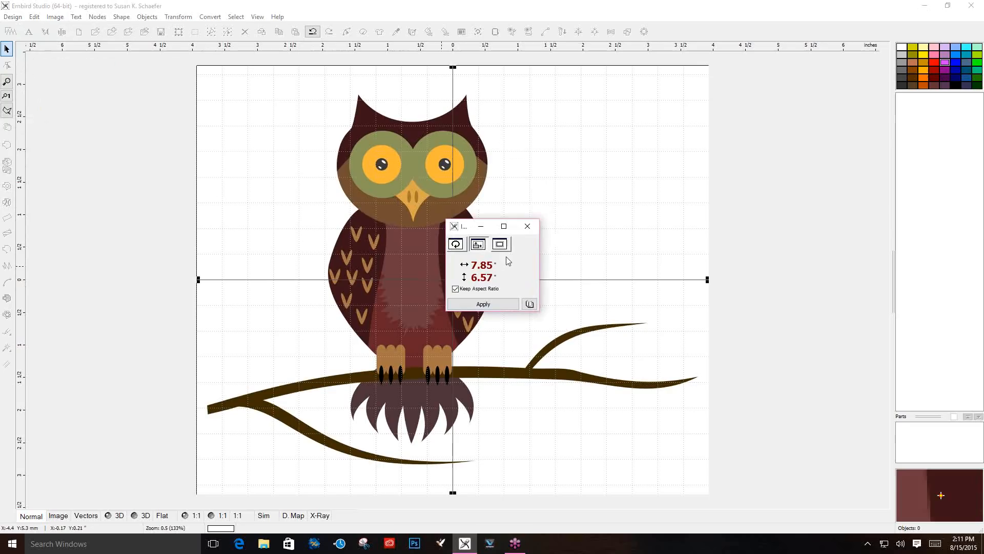
click(527, 230)
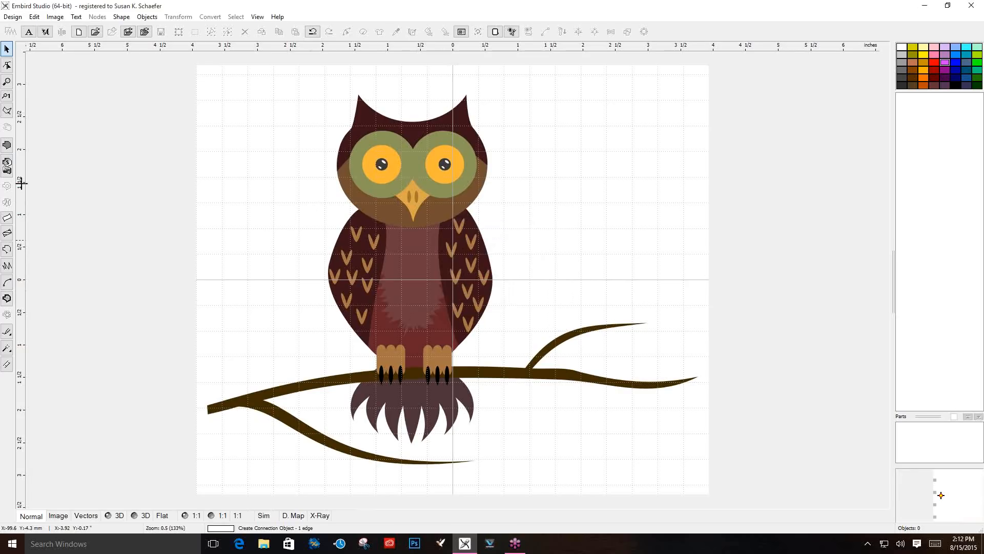
Begin a Plain Fill object at the tail's upper-left corner and trace the leftmost feather with curved edges to its inner notch
click(6, 81)
click(416, 379)
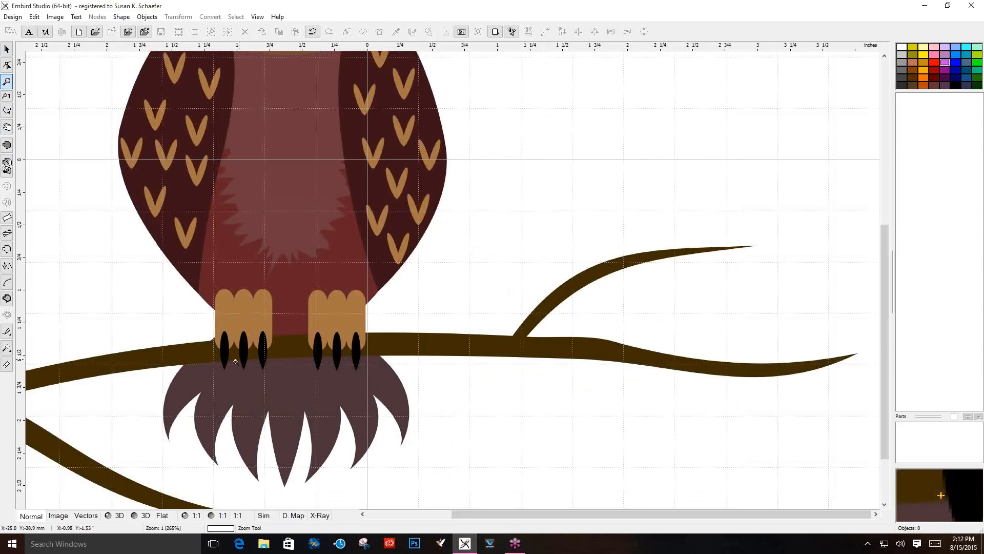
click(297, 418)
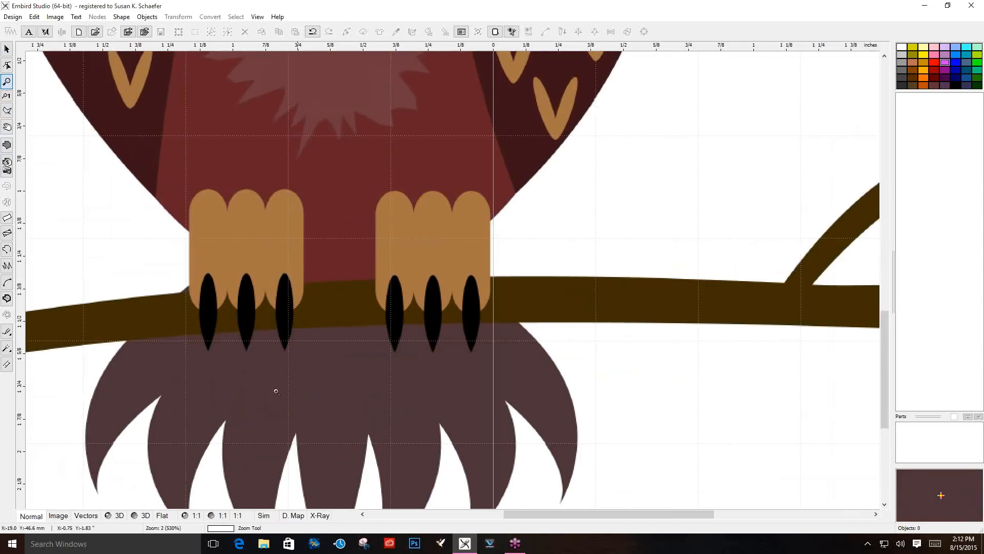
right_click(228, 378)
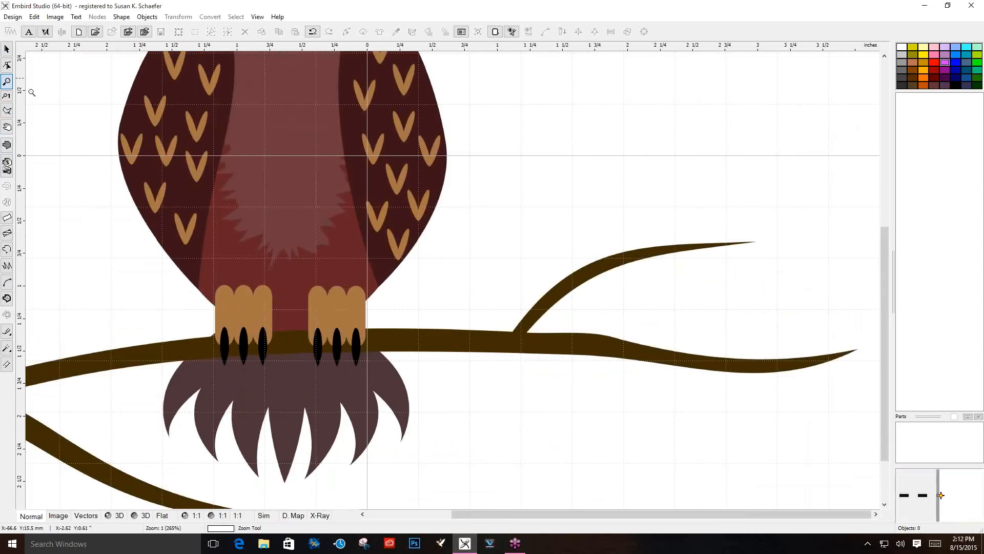
click(7, 49)
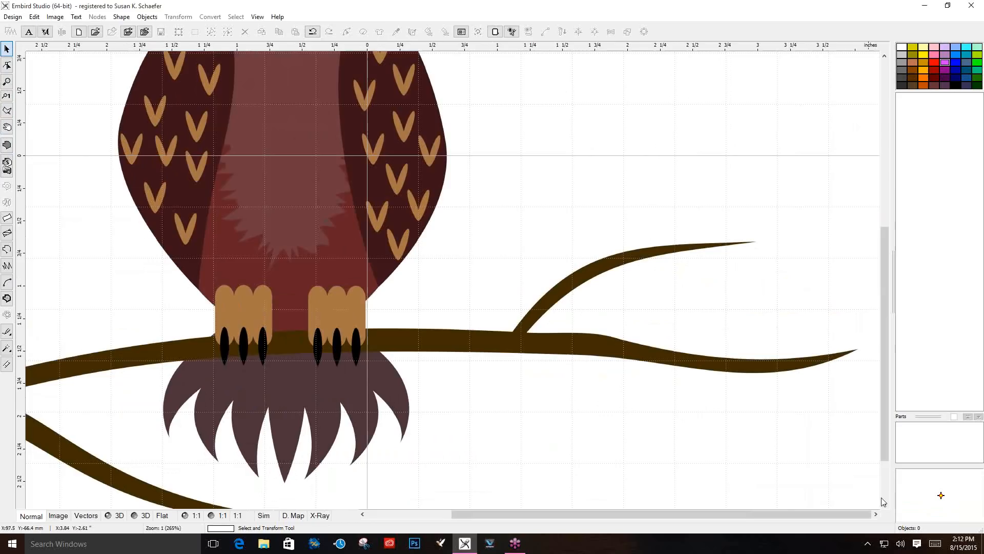
scroll(886, 504, down, 4)
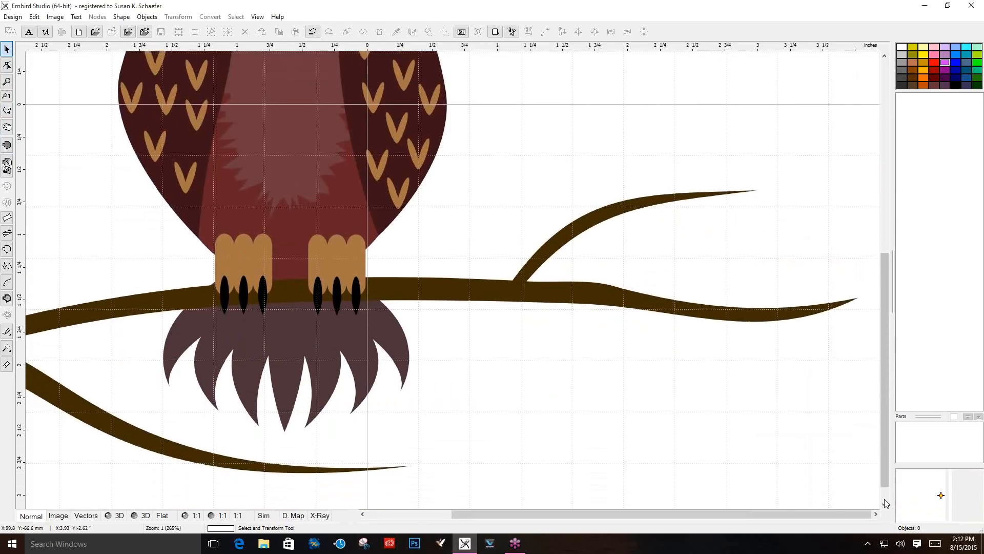
click(7, 126)
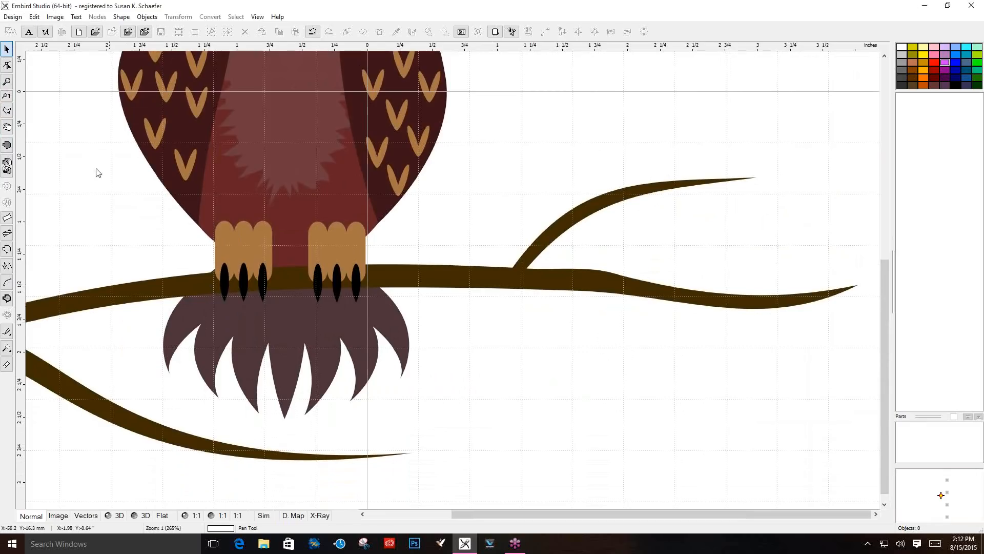
click(7, 145)
click(184, 299)
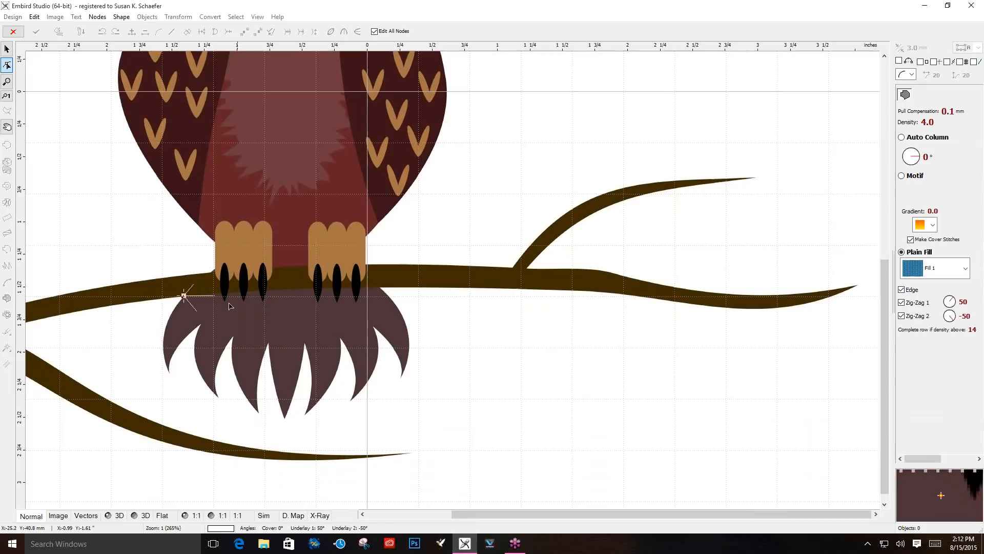
click(169, 371)
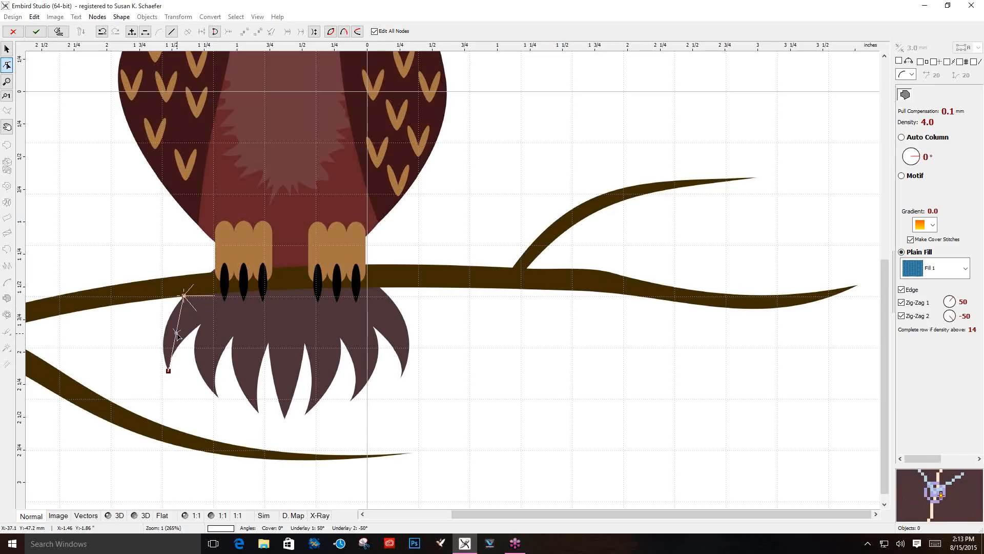
drag(178, 335, 164, 333)
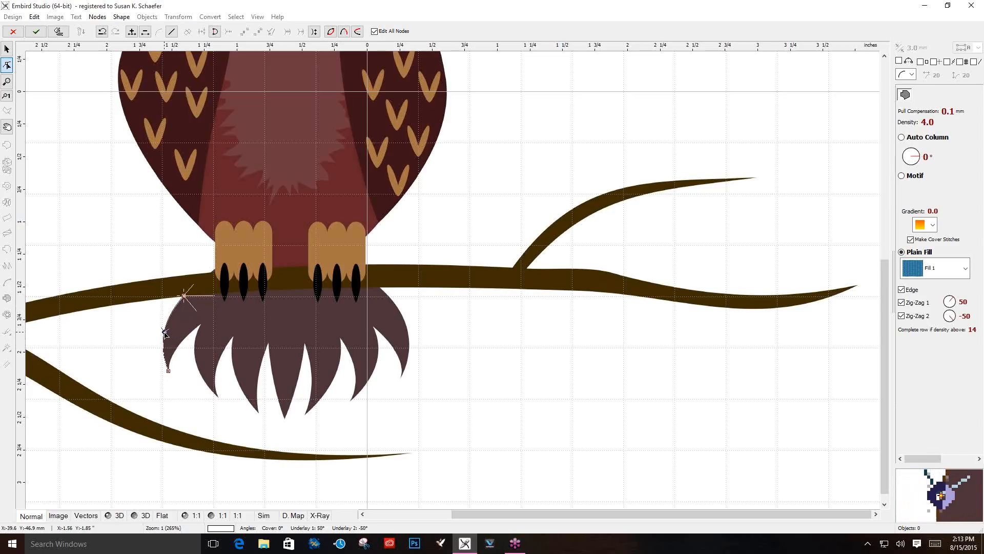
click(202, 324)
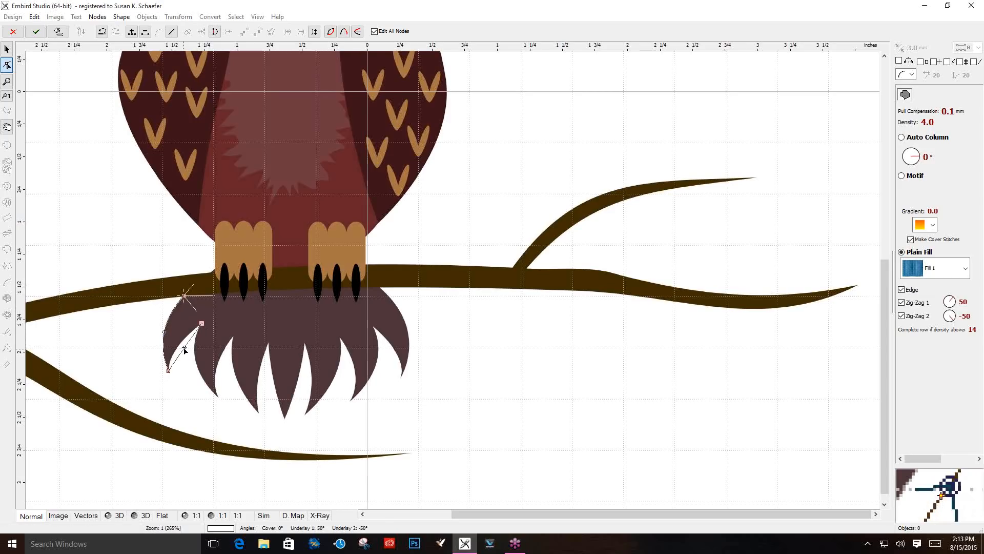
drag(184, 347, 180, 343)
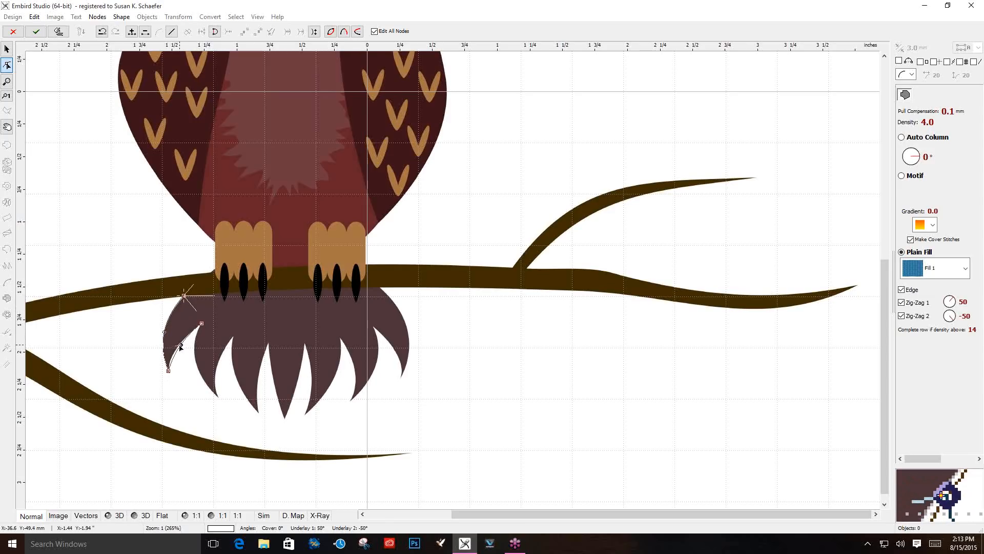
Continue the fill outline around the second and third tail feathers from the left, bending the edges to match the picture
click(216, 395)
drag(210, 358, 195, 363)
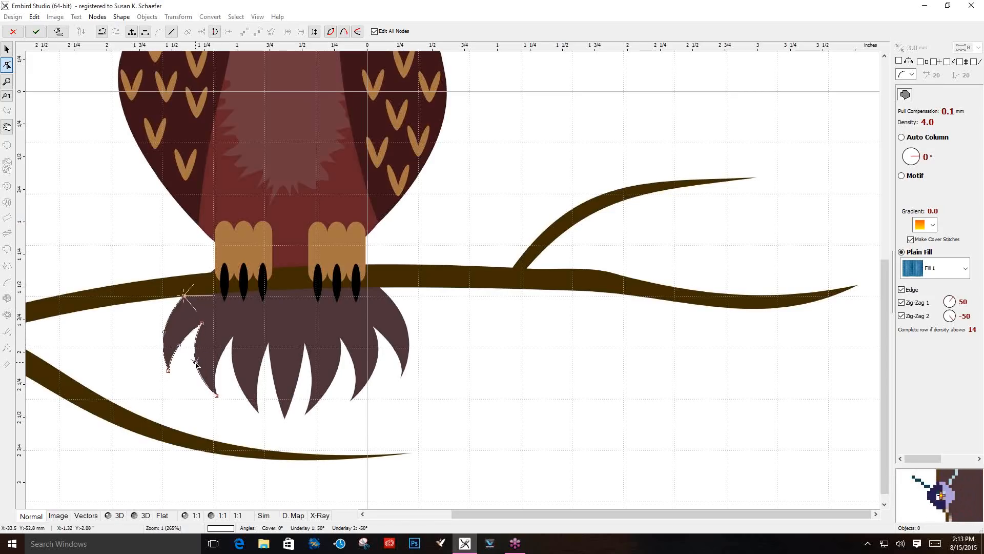
click(234, 337)
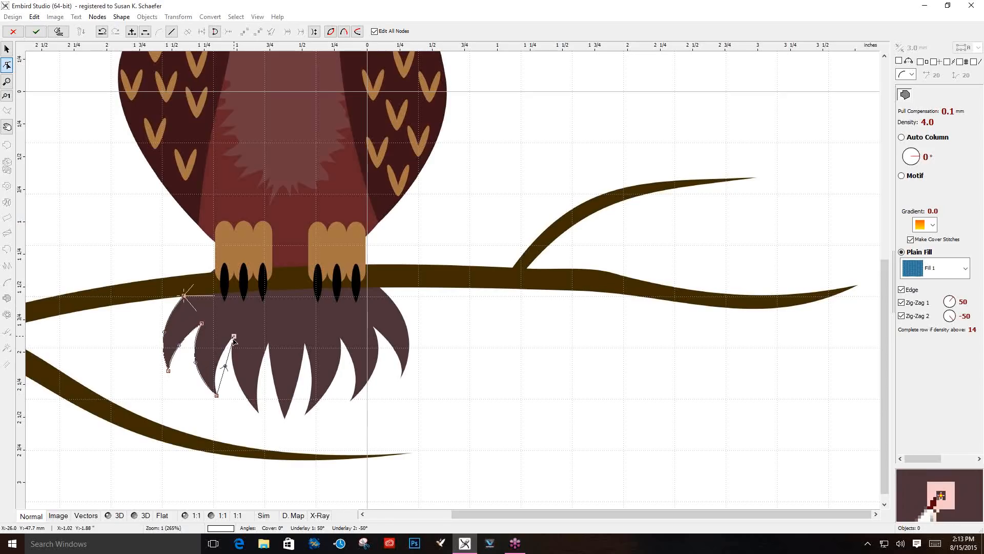
drag(226, 366, 218, 364)
click(259, 413)
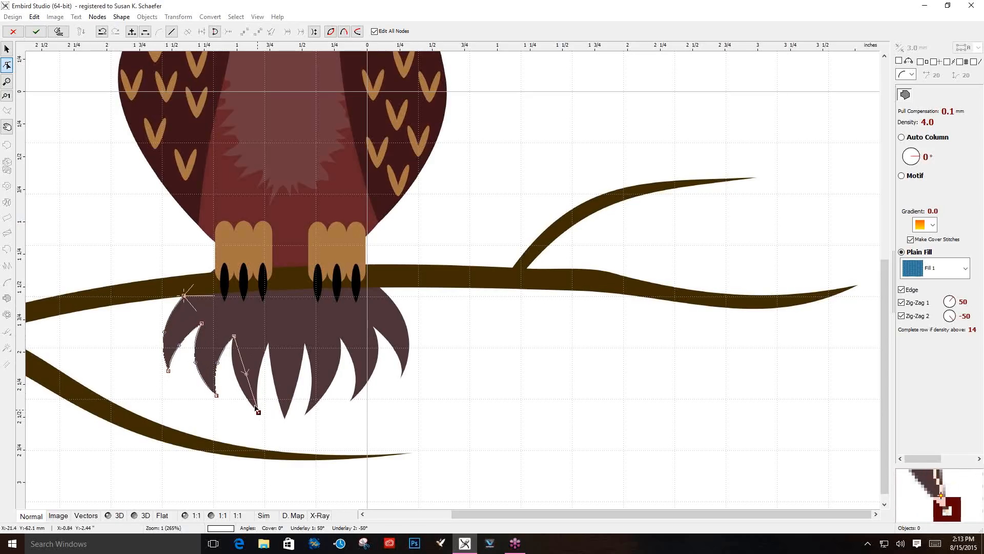
drag(246, 374, 234, 378)
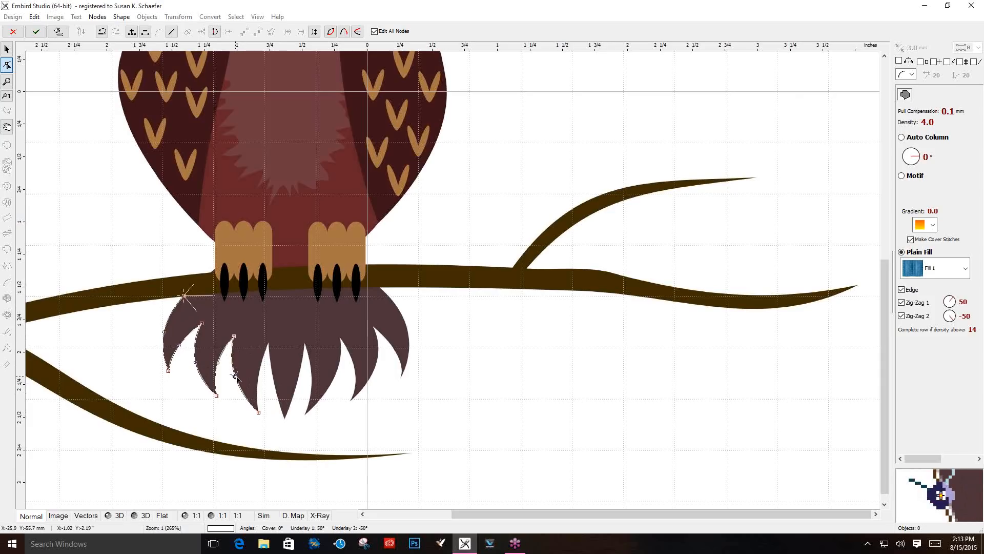
click(269, 343)
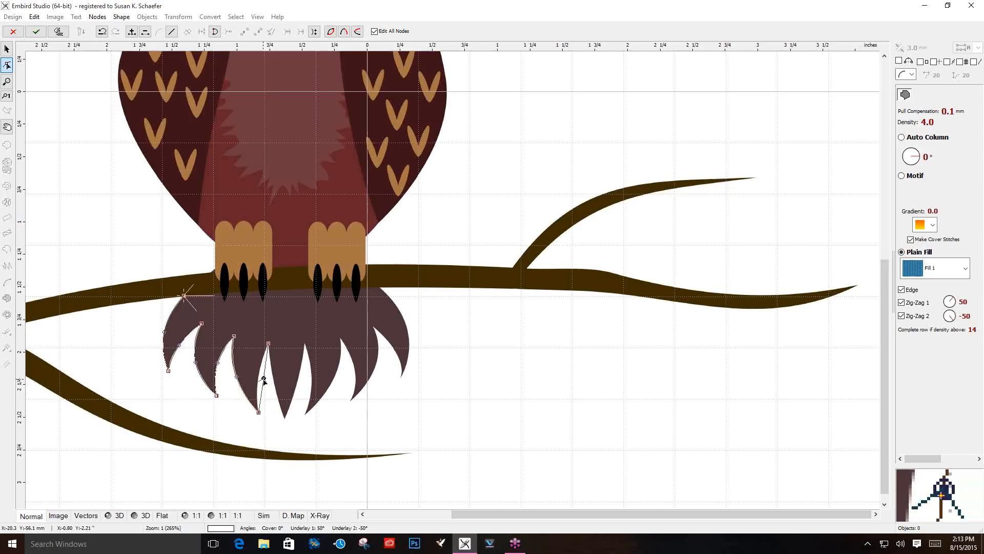
drag(264, 380, 259, 379)
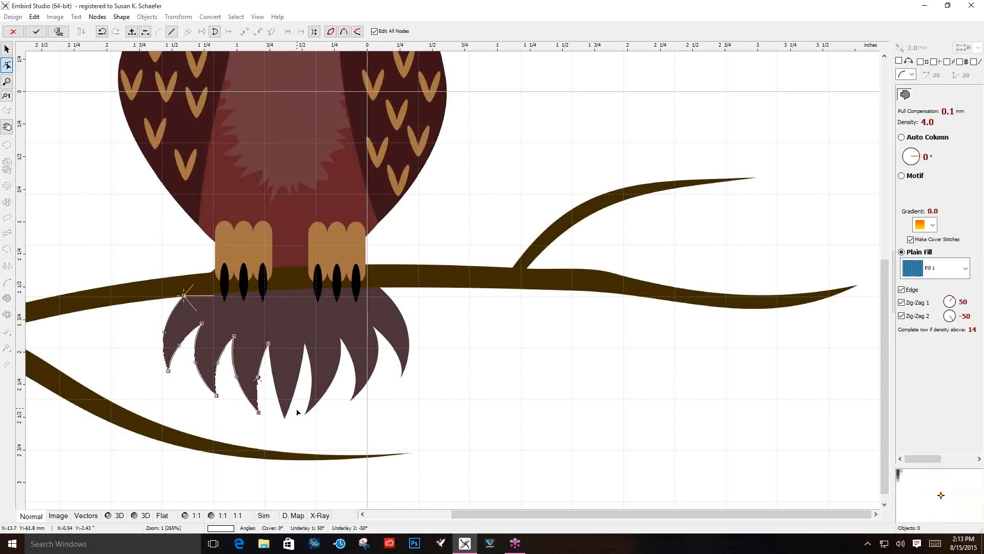
Trace the central tail feather and the feather to its right, curving the outline along their edges
click(284, 418)
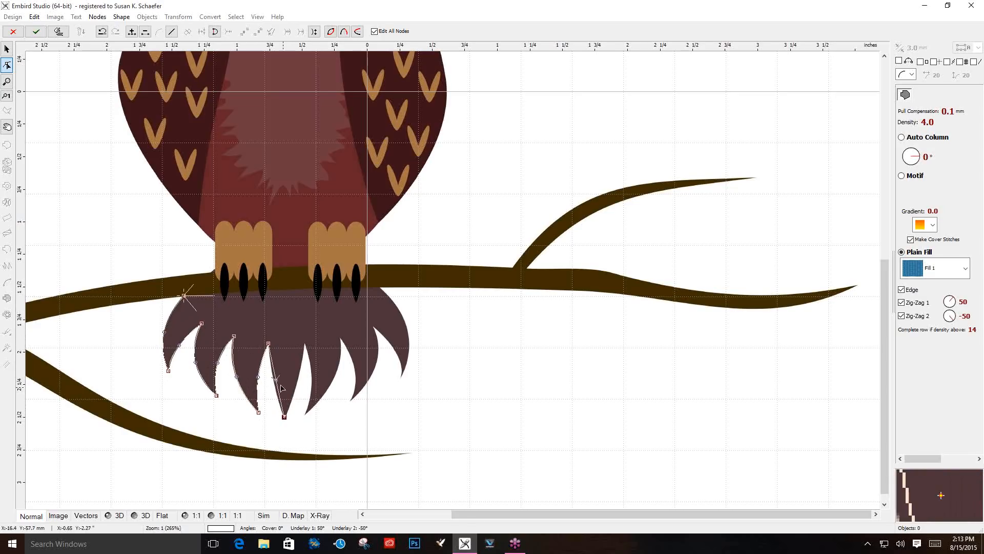
click(305, 346)
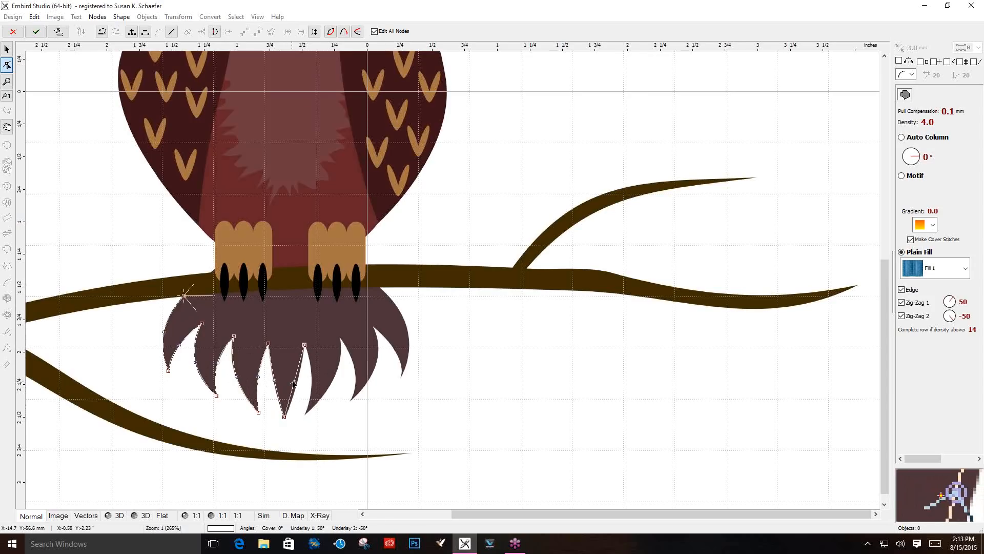
click(307, 413)
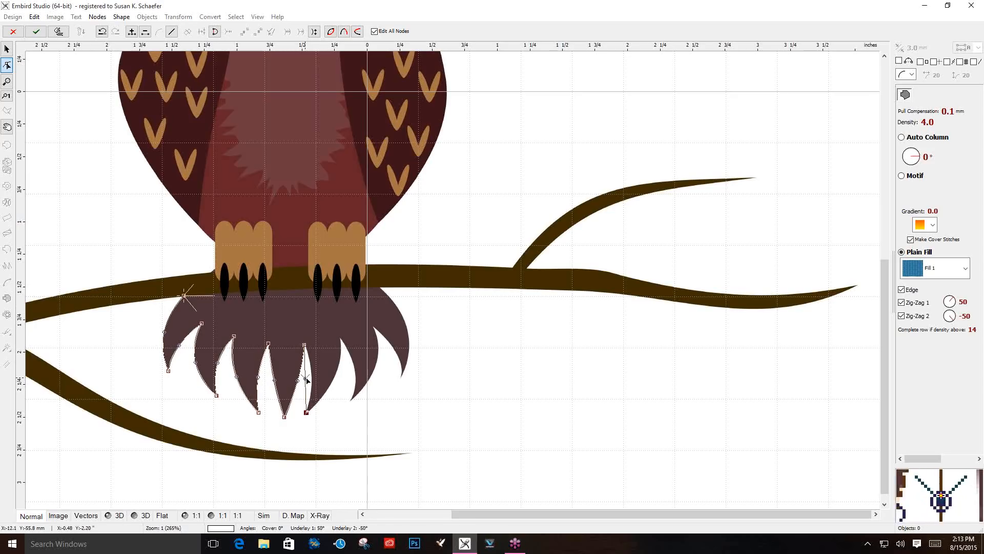
click(310, 376)
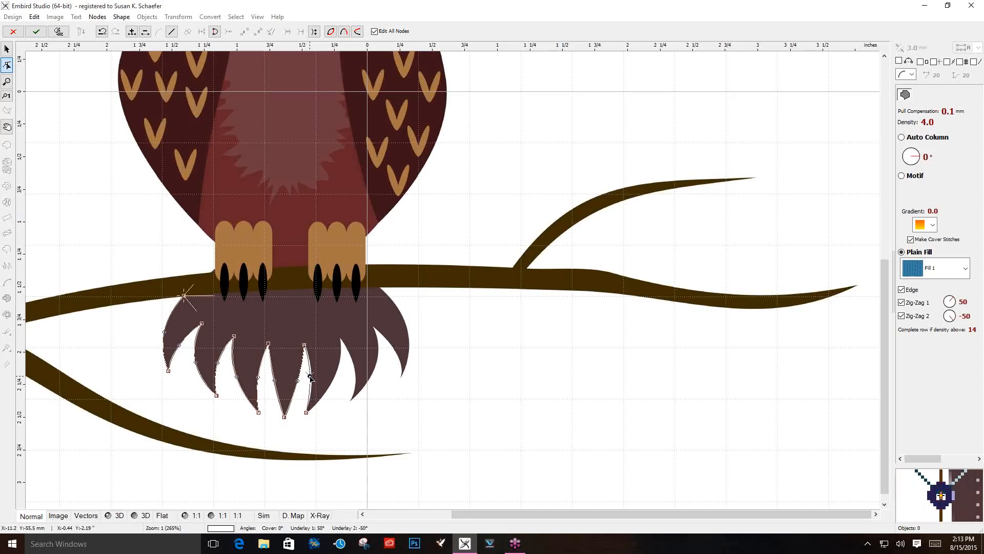
click(341, 340)
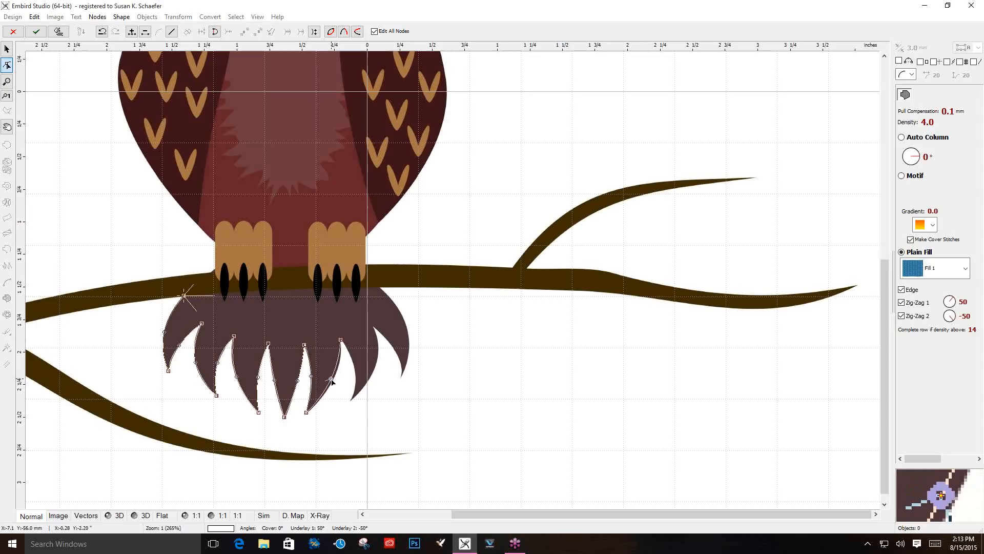
Trace the last two tail feathers on the right and bring the outline up to the tail's upper-right corner
click(354, 397)
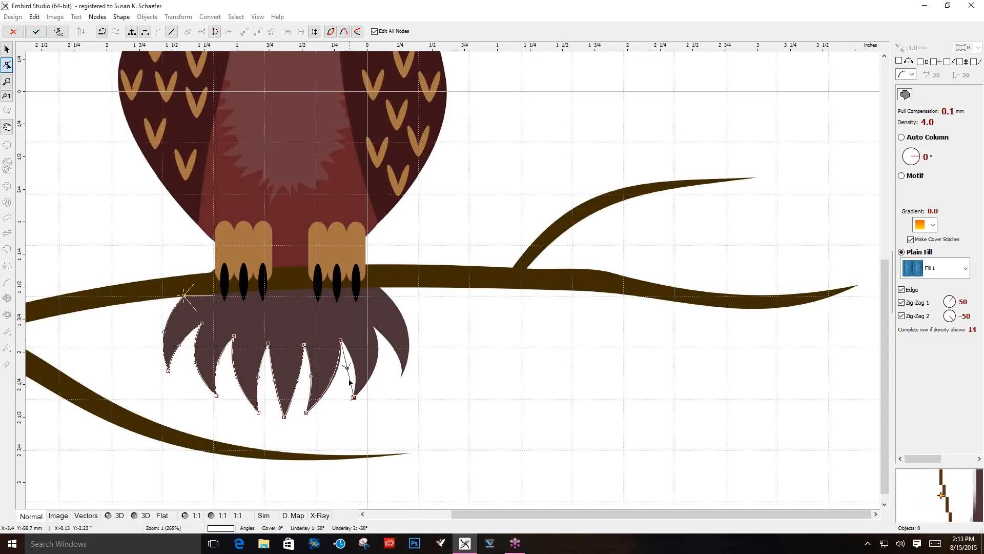
click(374, 328)
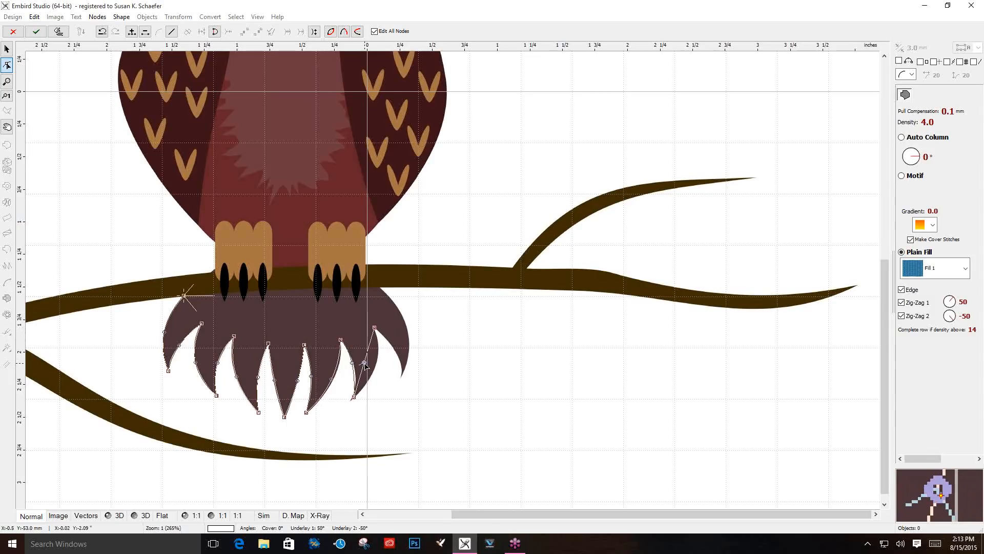
click(402, 374)
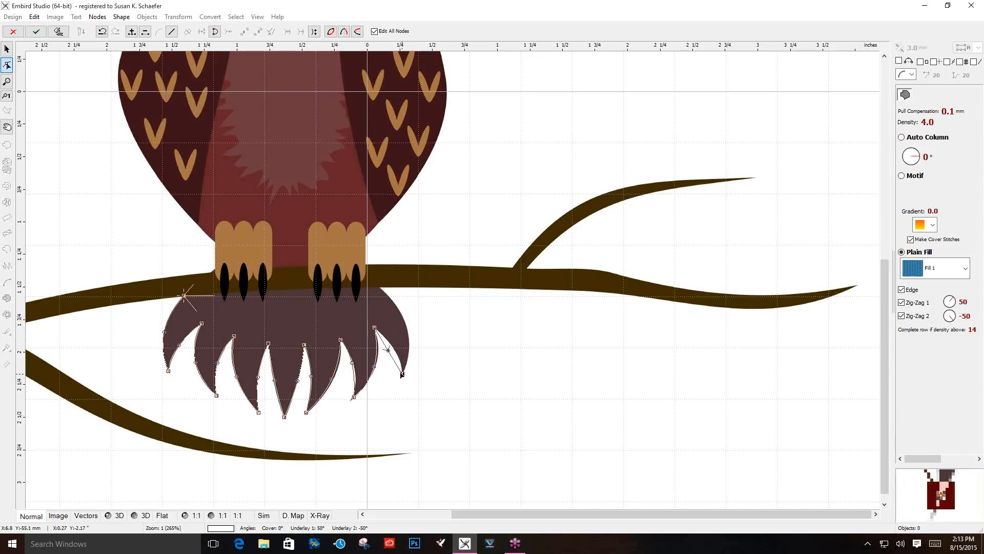
drag(385, 355, 407, 328)
click(381, 289)
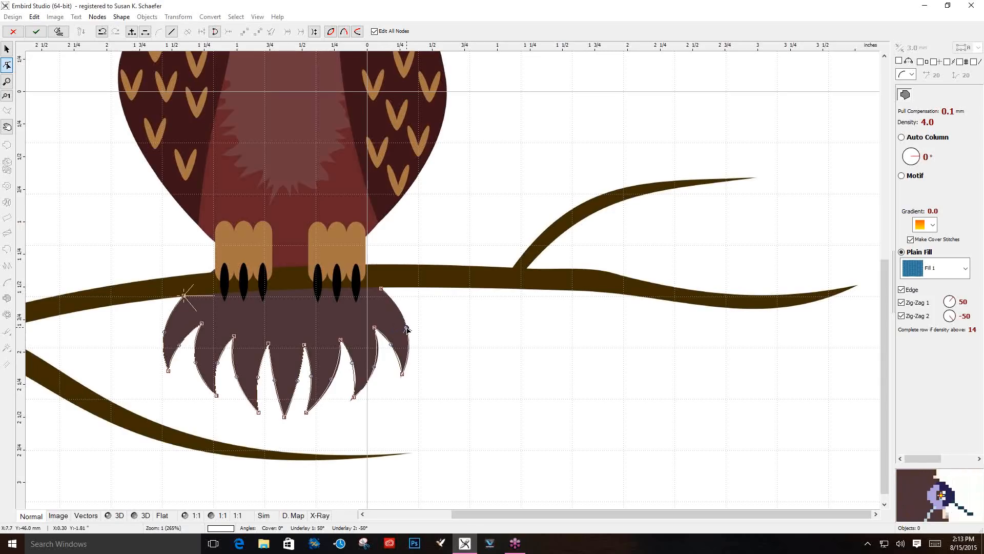
Close the tail outline along its upper edge and reposition both upper corner nodes so they tuck slightly under the branch
click(203, 297)
drag(203, 298, 185, 294)
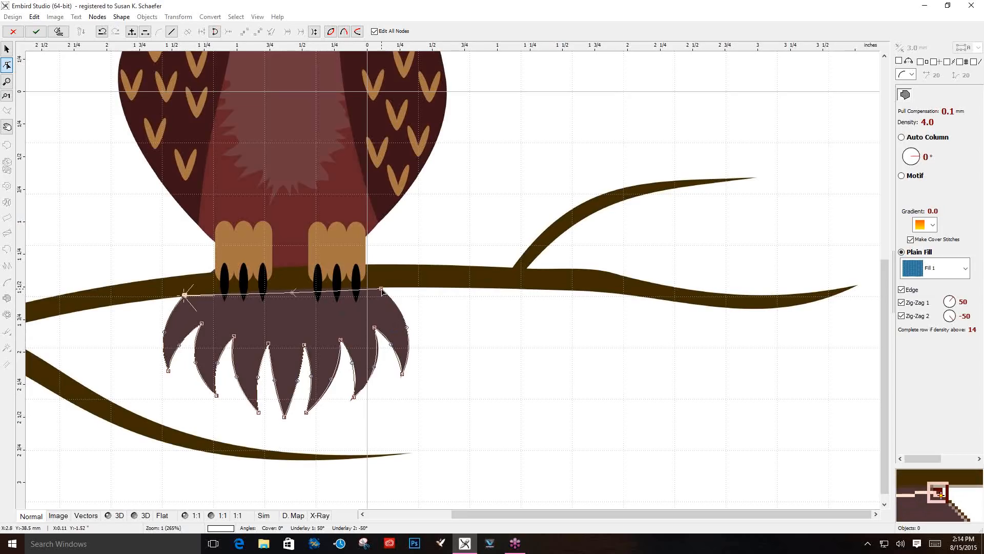
drag(382, 290, 378, 287)
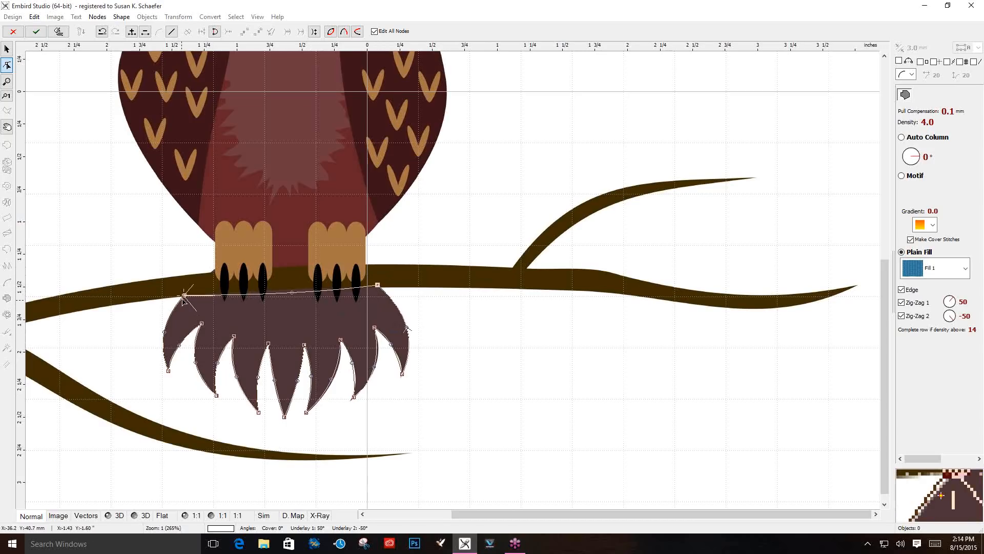
click(217, 293)
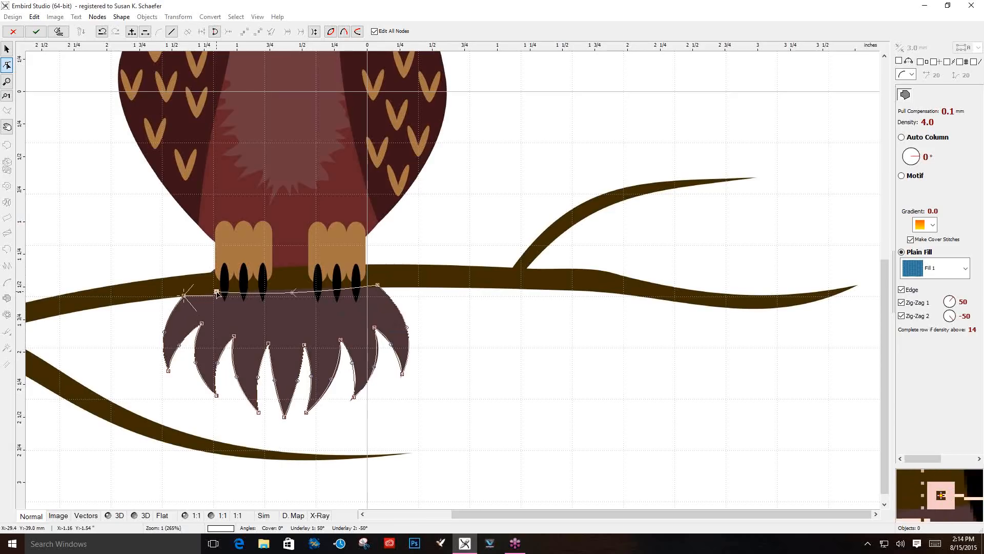
click(185, 297)
mouse_move(185, 297)
mouse_down()
mouse_move(215, 294)
mouse_move(187, 291)
mouse_up()
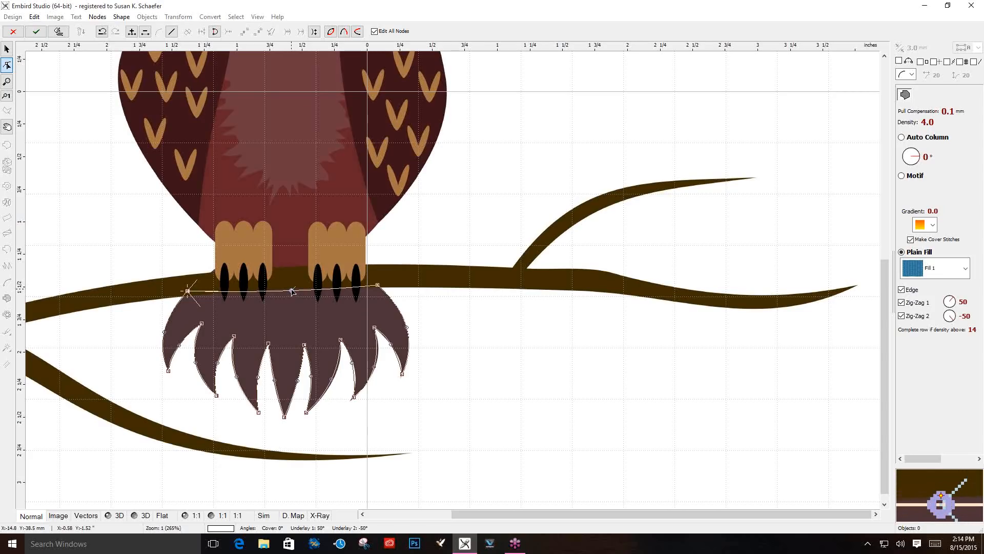
Generate the tail's fill stitches, color the object brown, and deselect it
click(59, 32)
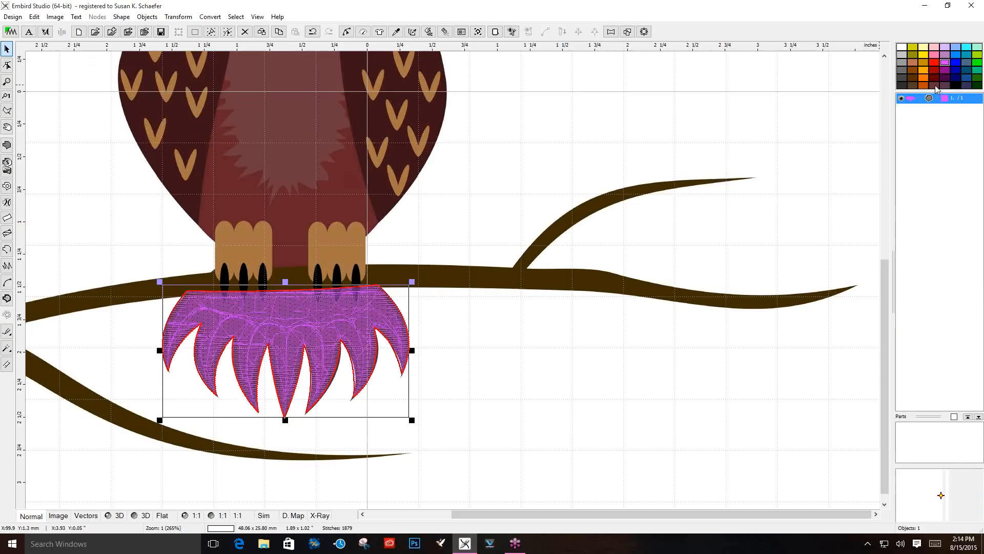
drag(915, 82, 914, 105)
click(532, 189)
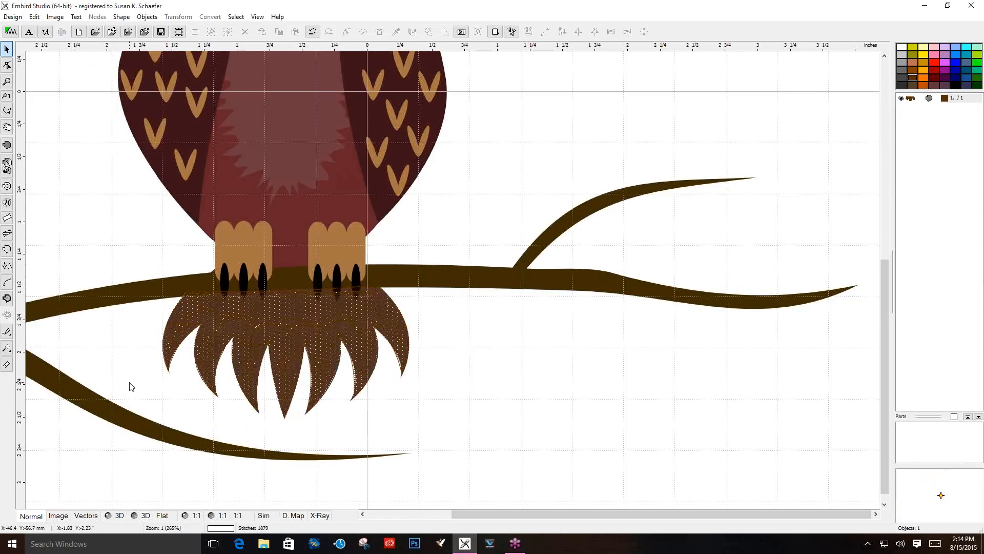
Begin a two-edge Column object with option B at the tip of the upper right branch, placing its first two node pairs
scroll(128, 386, down, 1)
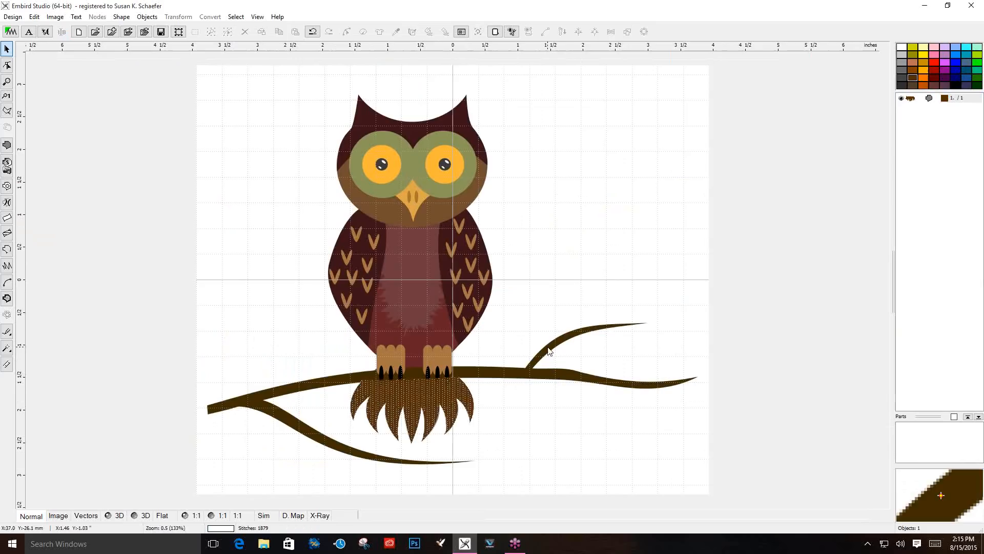
scroll(565, 389, down, 1)
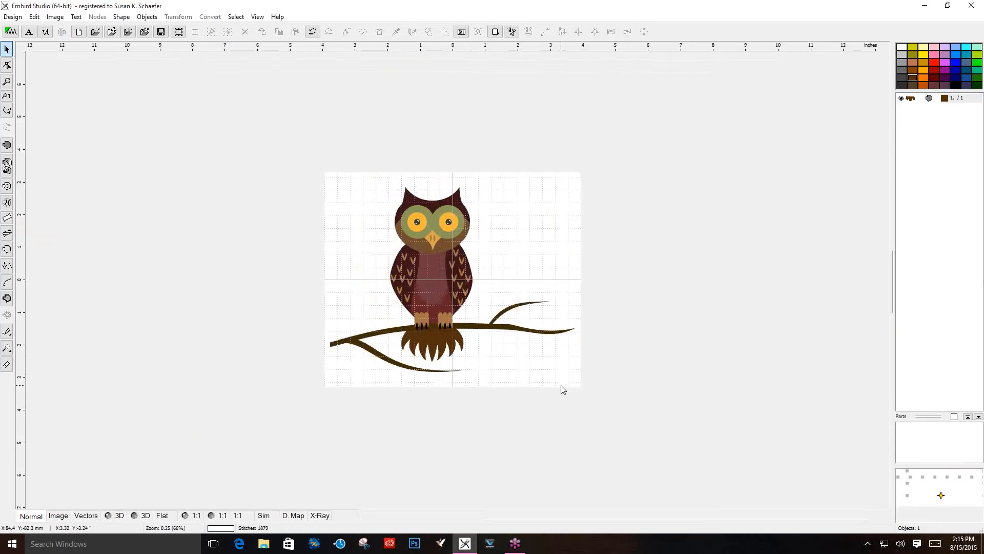
scroll(553, 376, up, 2)
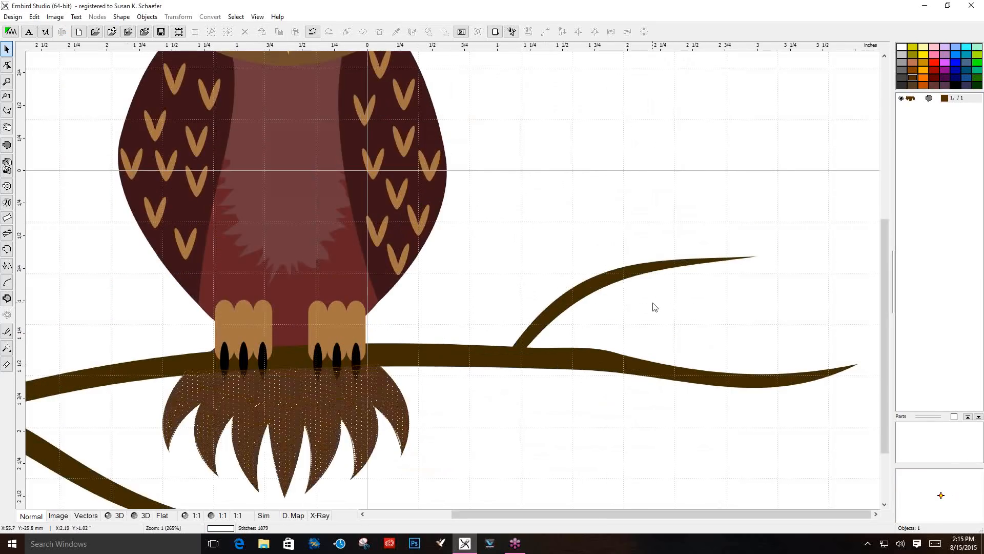
scroll(655, 307, up, 1)
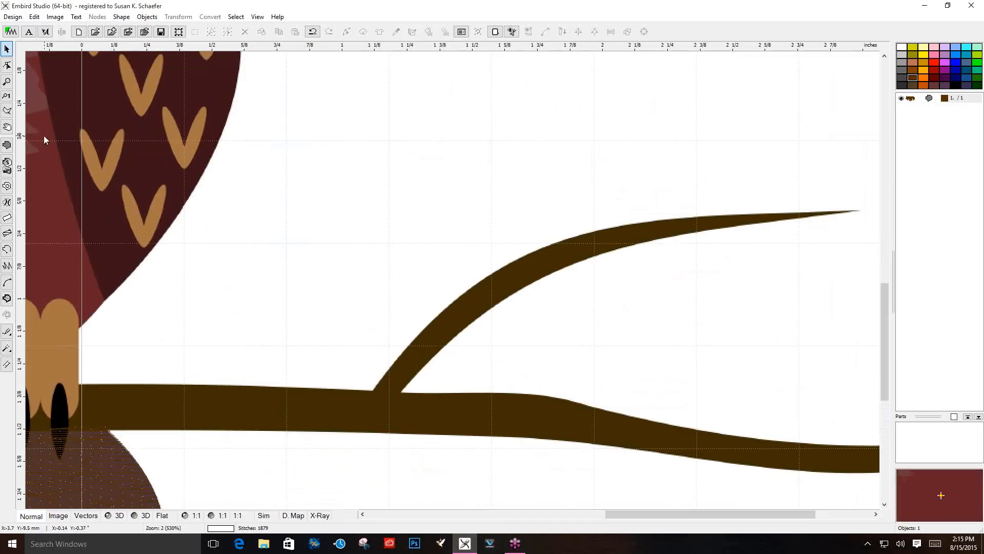
click(7, 218)
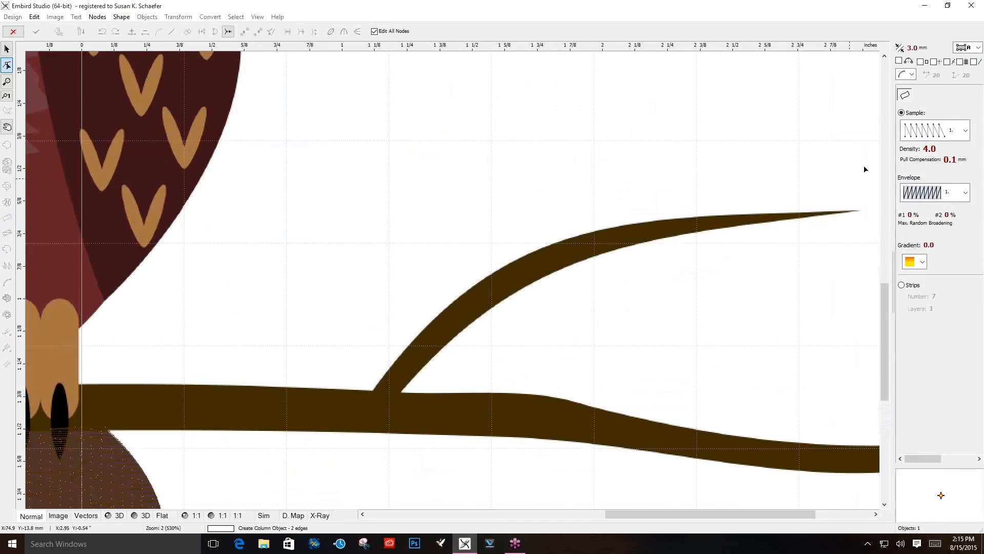
click(978, 48)
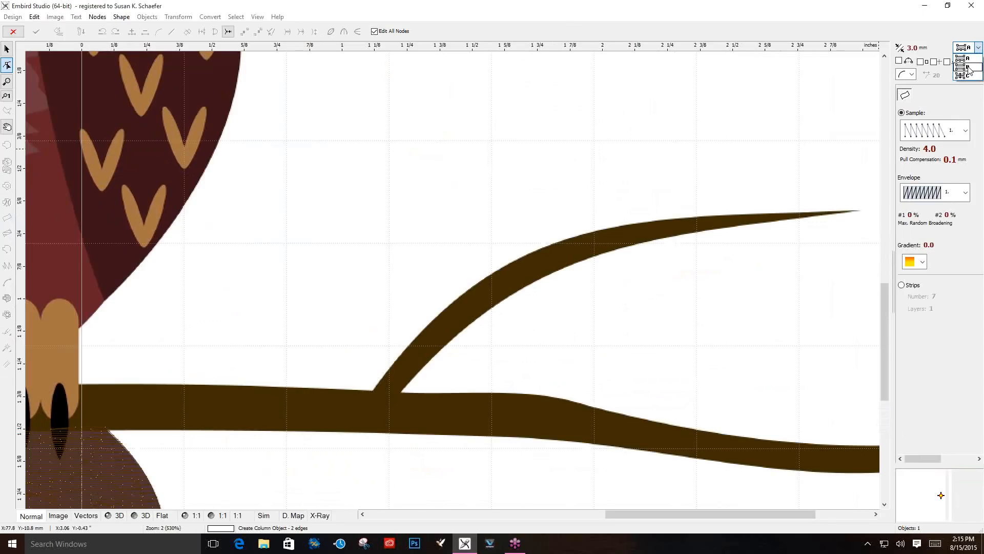
click(968, 67)
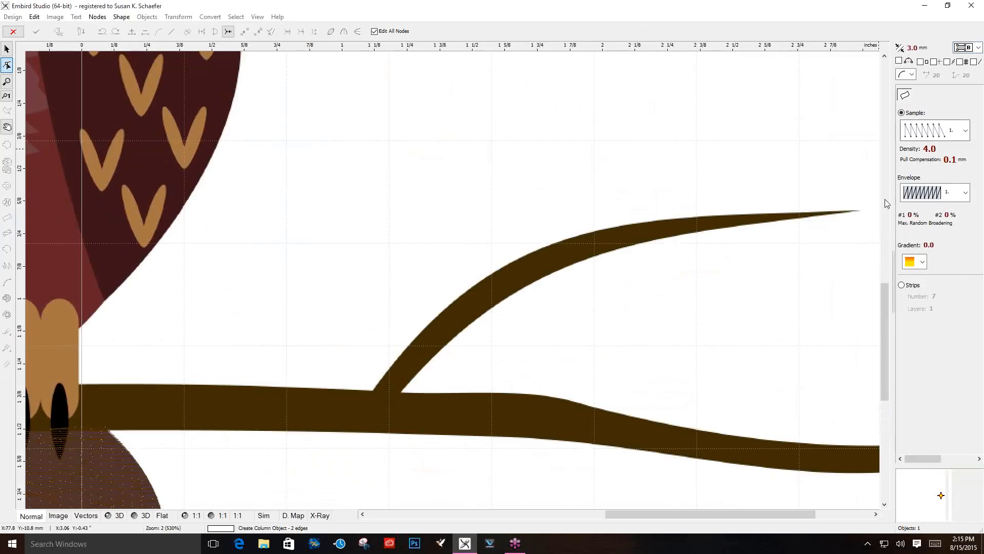
click(857, 211)
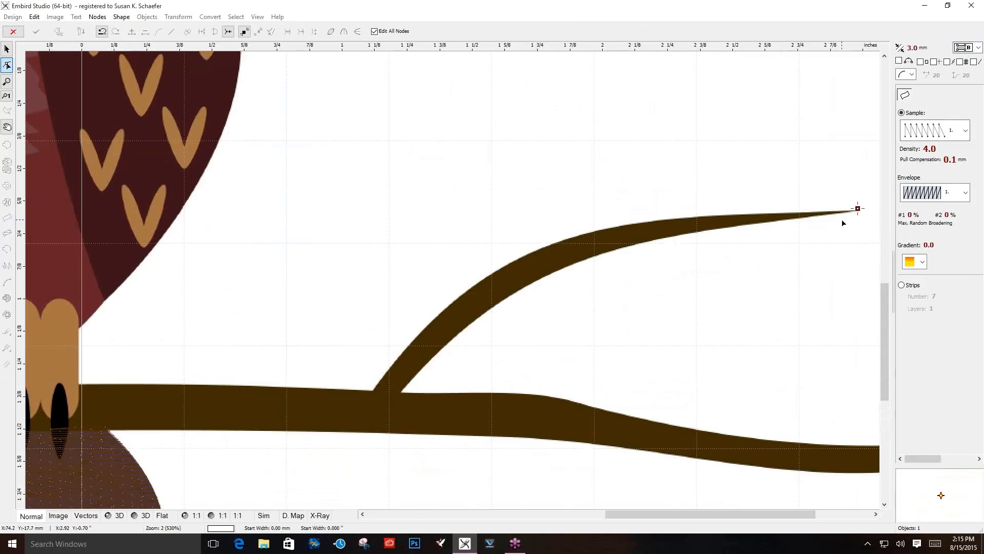
drag(859, 210, 857, 217)
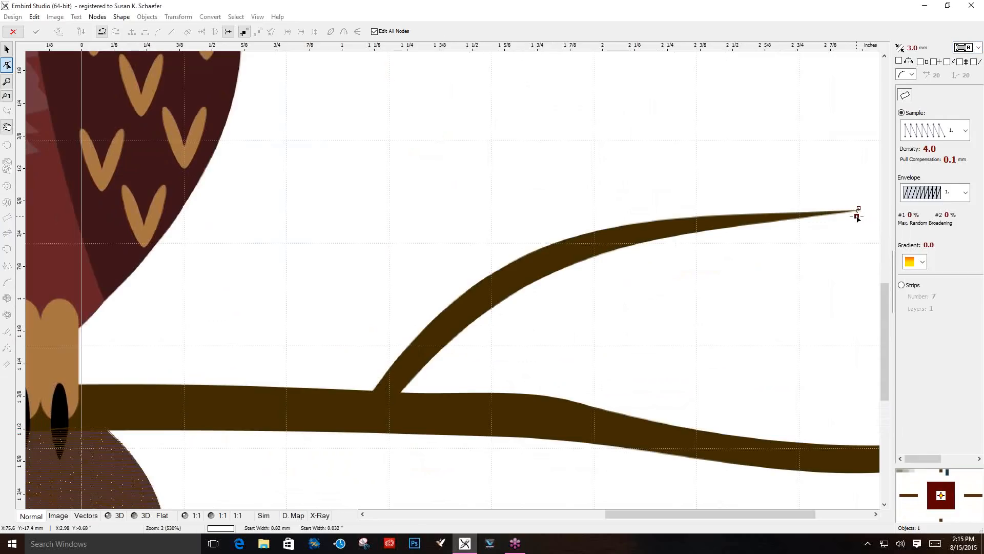
click(823, 211)
click(822, 218)
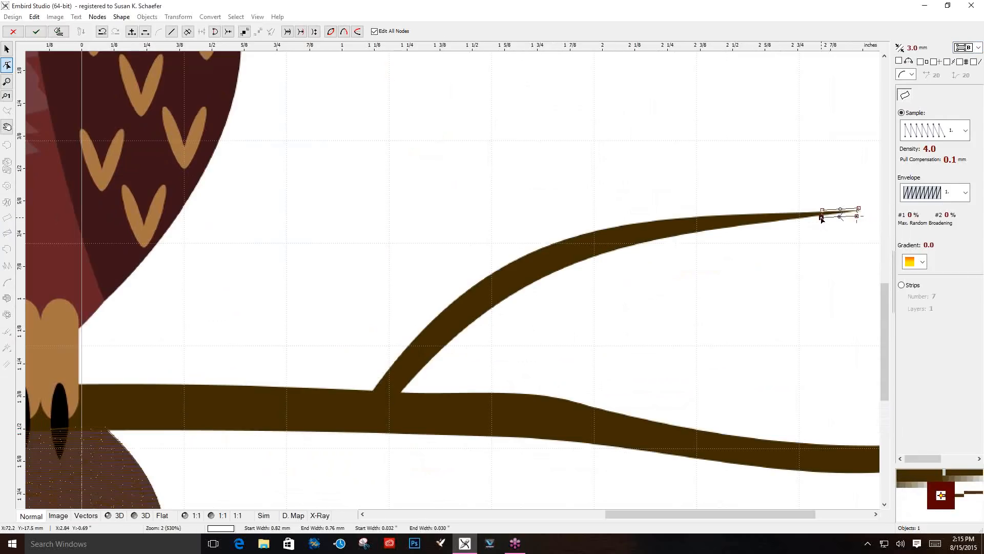
Extend the column along the branch's thin outer part with four node pairs on its upper and lower edges
click(788, 212)
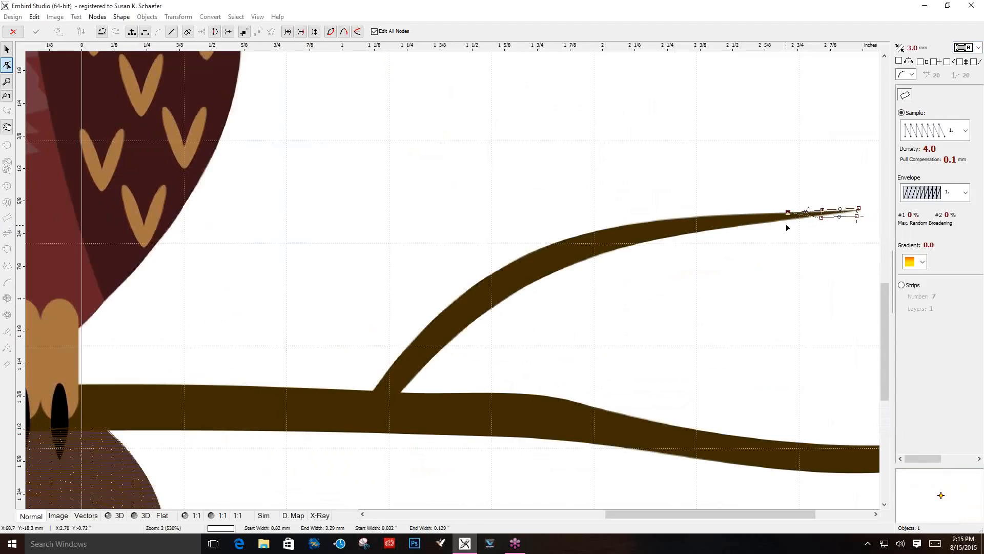
click(786, 222)
click(744, 215)
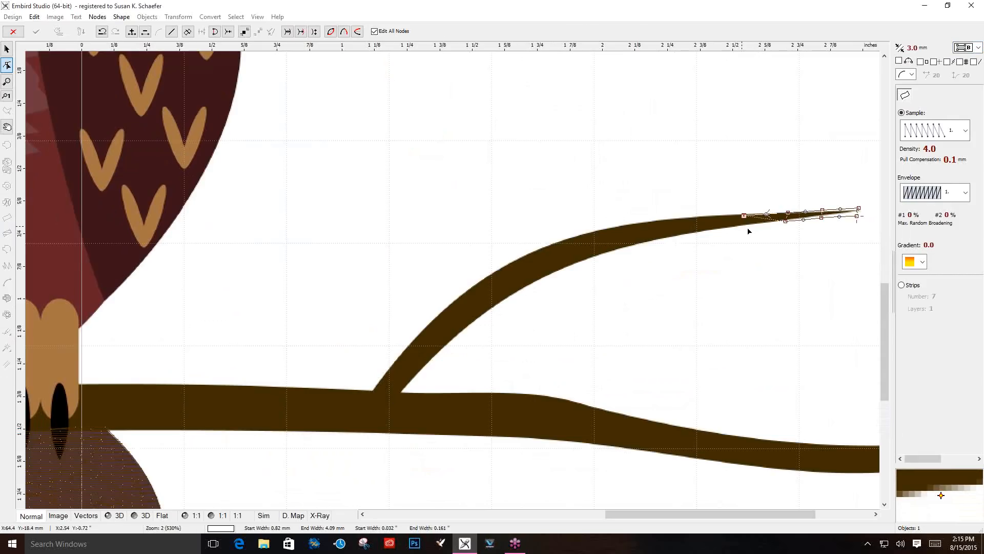
click(742, 226)
click(702, 217)
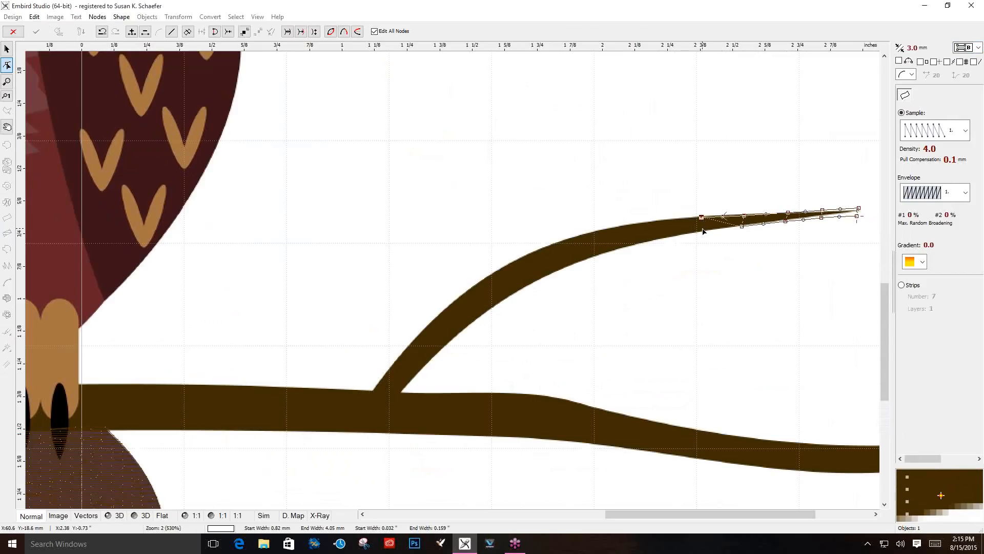
click(703, 230)
click(649, 222)
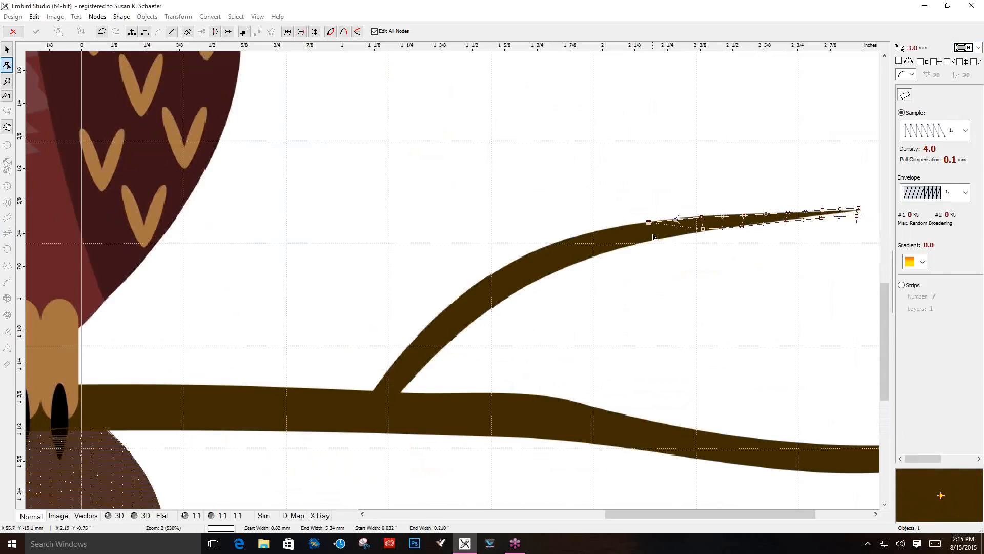
click(656, 238)
Continue the column around the bend in the middle of the branch with paired nodes on both edges
click(593, 233)
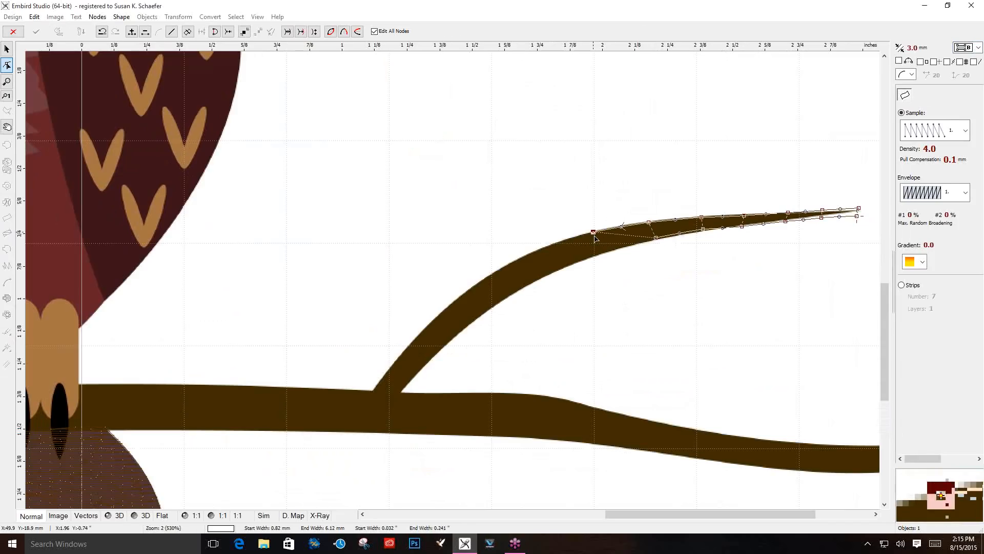
click(549, 256)
click(555, 268)
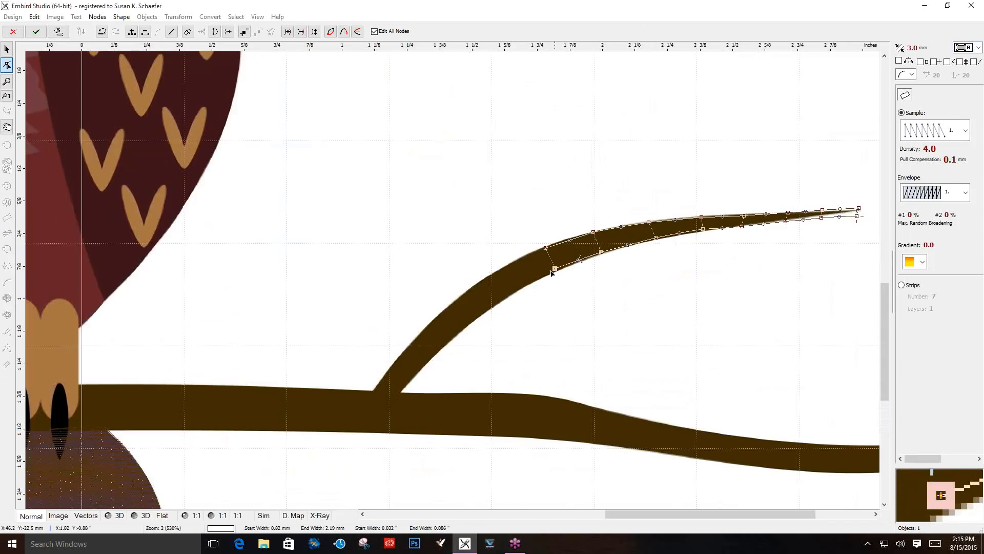
click(502, 270)
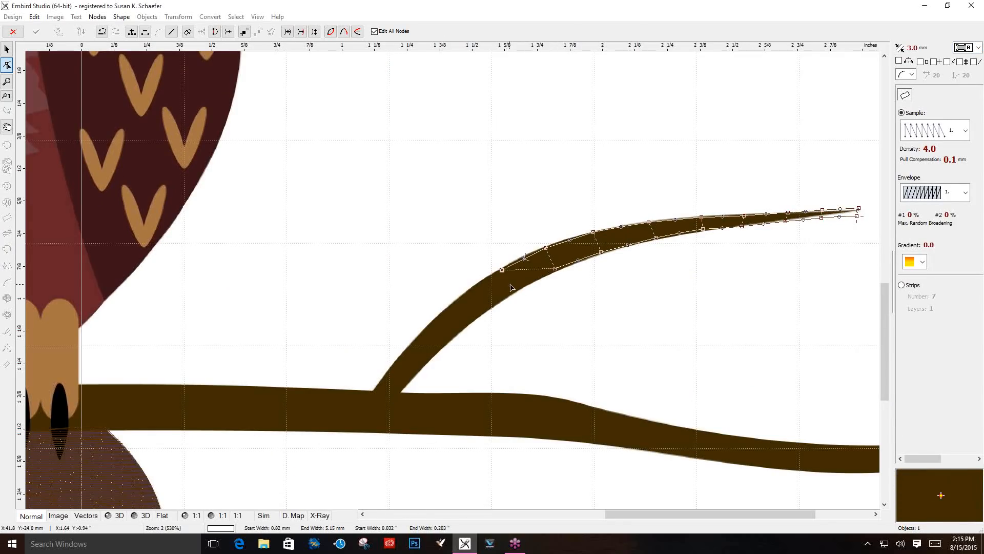
click(514, 290)
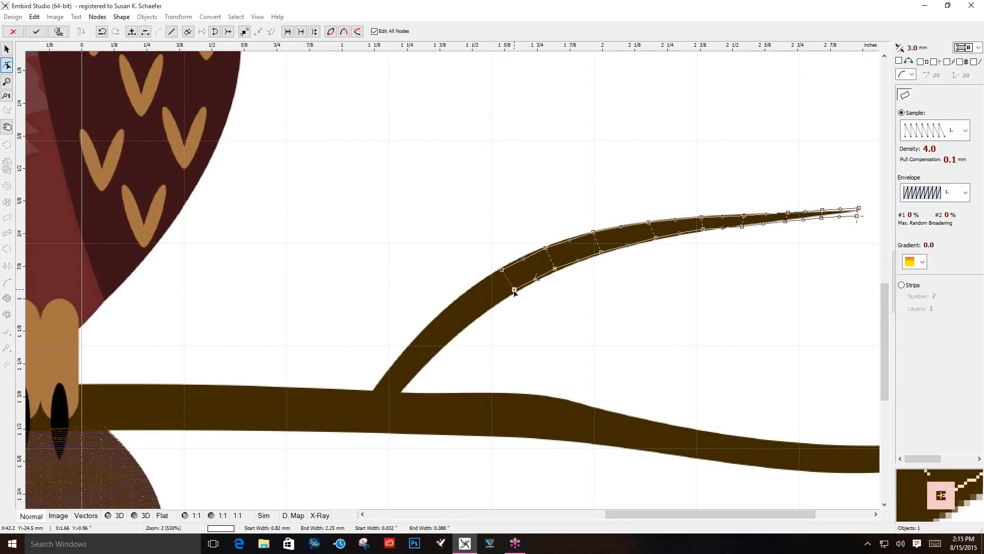
click(464, 294)
click(483, 312)
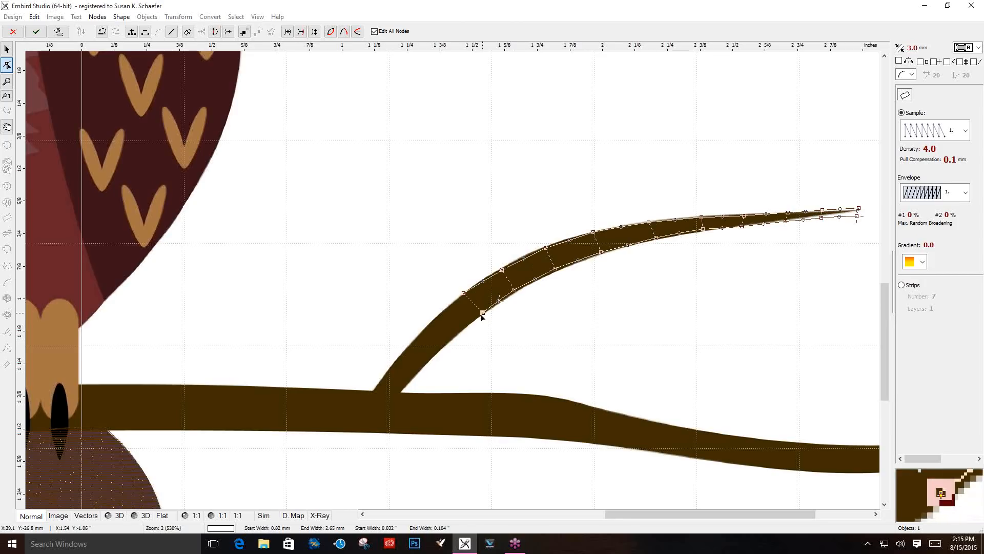
Place the remaining node pairs down the steep lower part of the branch to where it meets the main branch
click(440, 314)
click(459, 334)
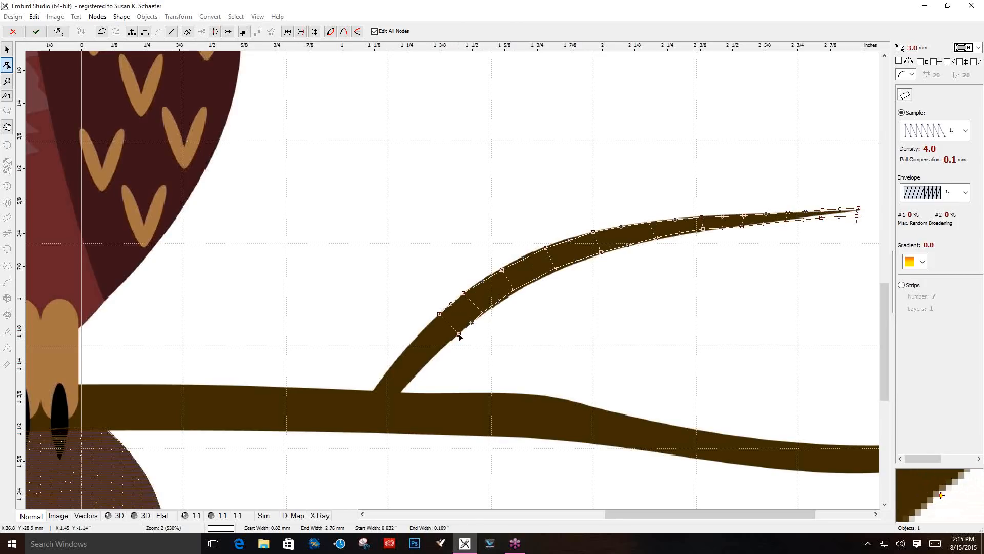
click(412, 341)
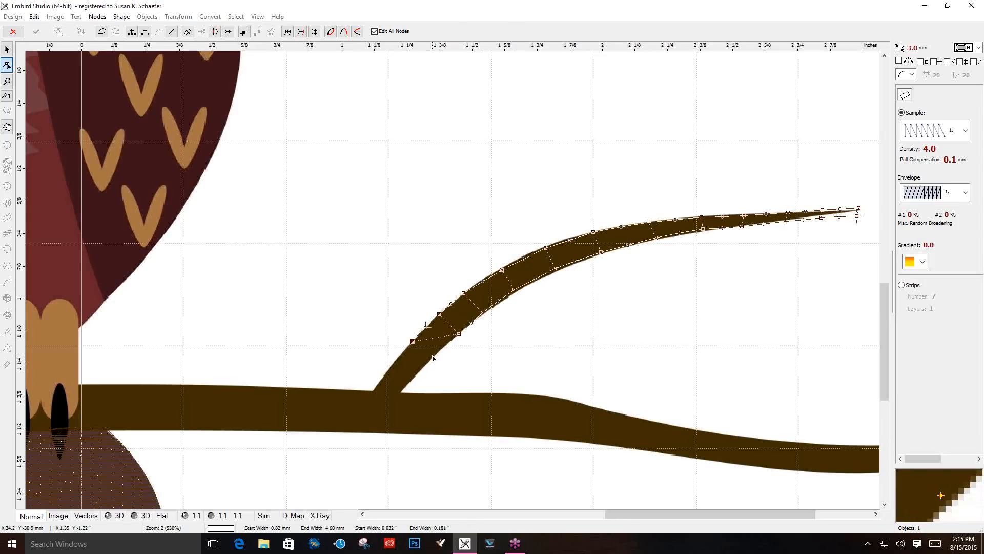
click(432, 355)
click(391, 367)
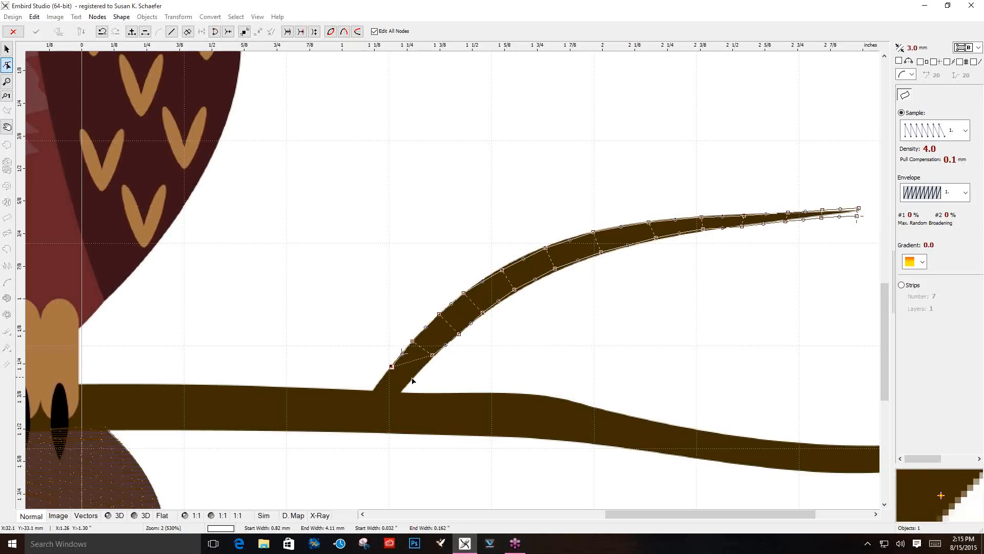
click(412, 379)
click(372, 390)
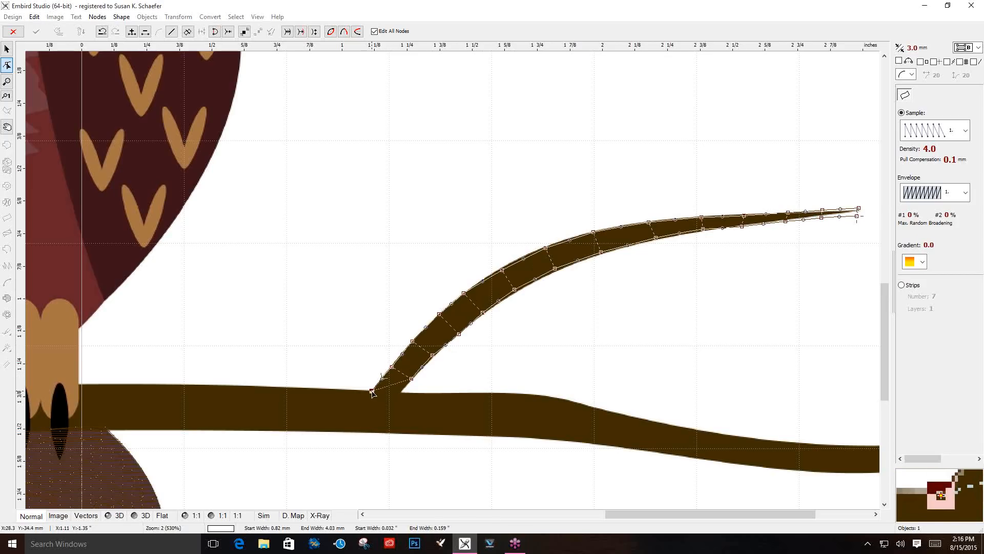
click(403, 395)
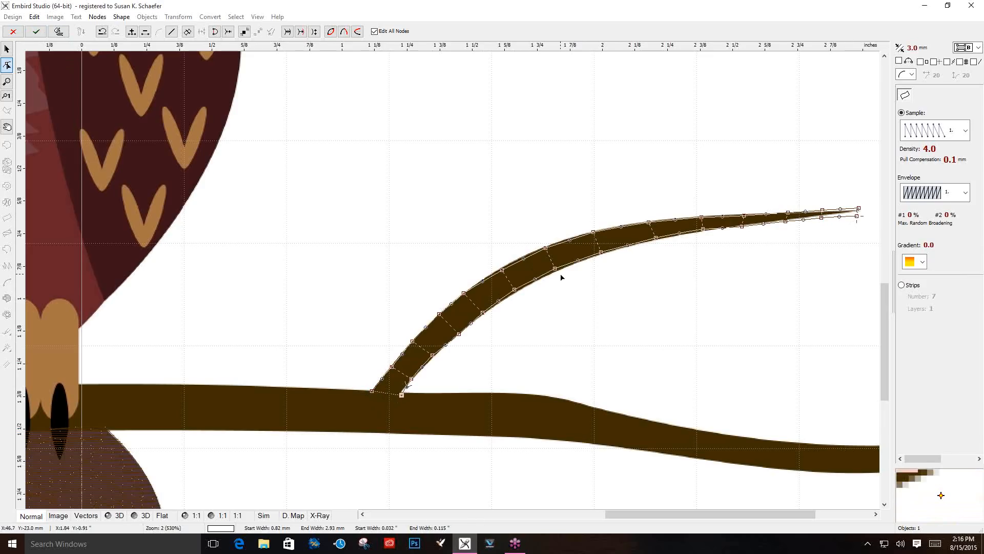
Adjust the column's edge nodes at mid-curve and at the tip to fit the branch, and generate its stitches
mouse_move(545, 248)
mouse_down()
mouse_move(515, 266)
mouse_move(545, 251)
mouse_up()
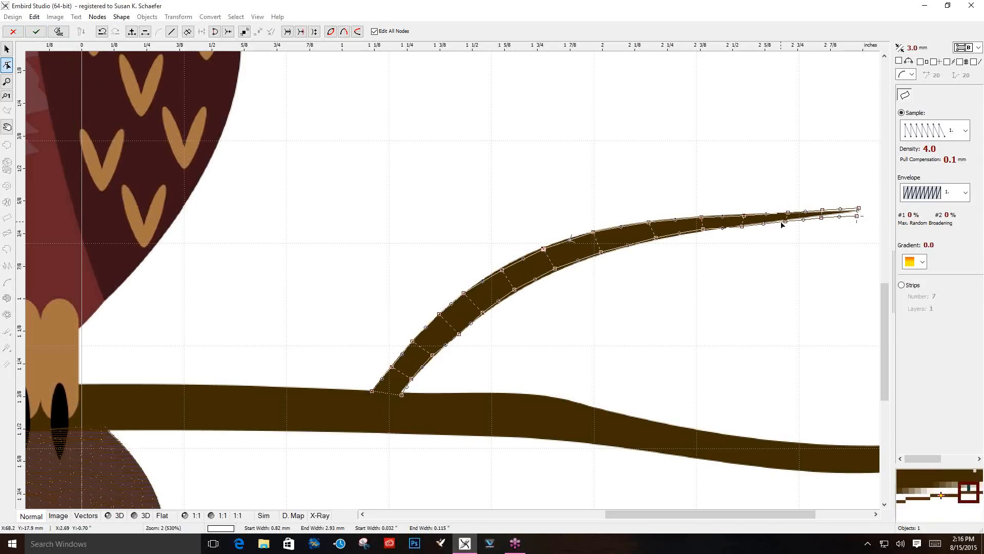
drag(858, 219, 849, 222)
click(841, 218)
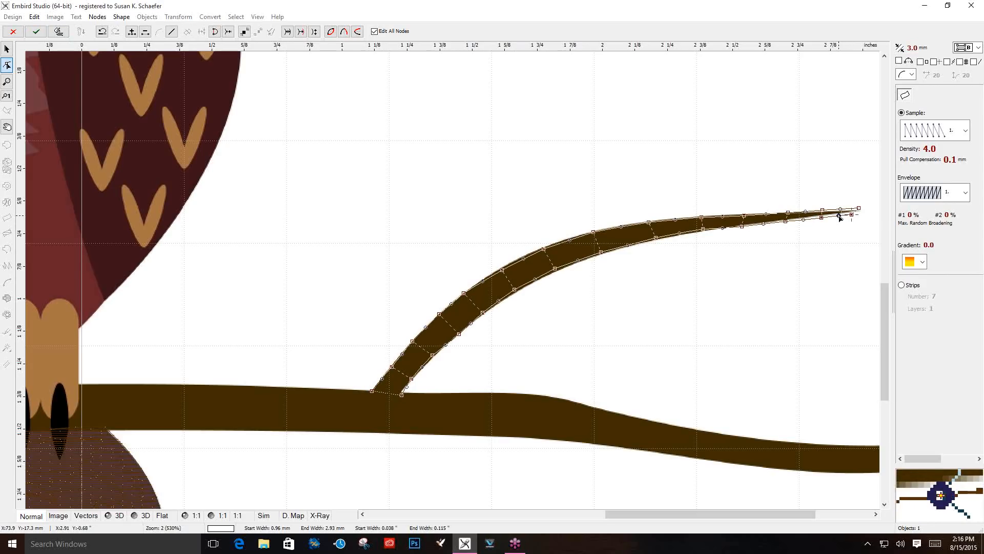
click(58, 31)
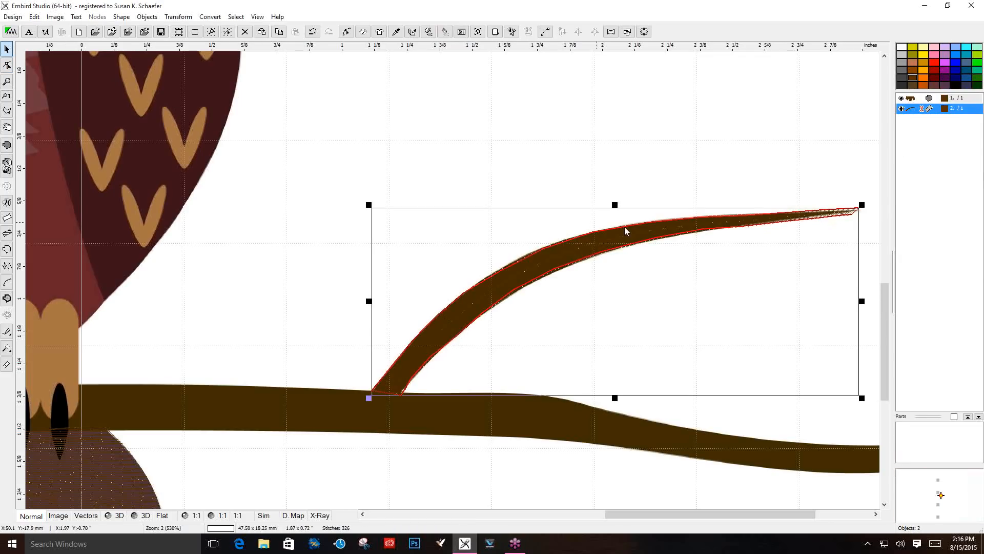
Color the branch column red and preview the stitching in 3D
click(935, 62)
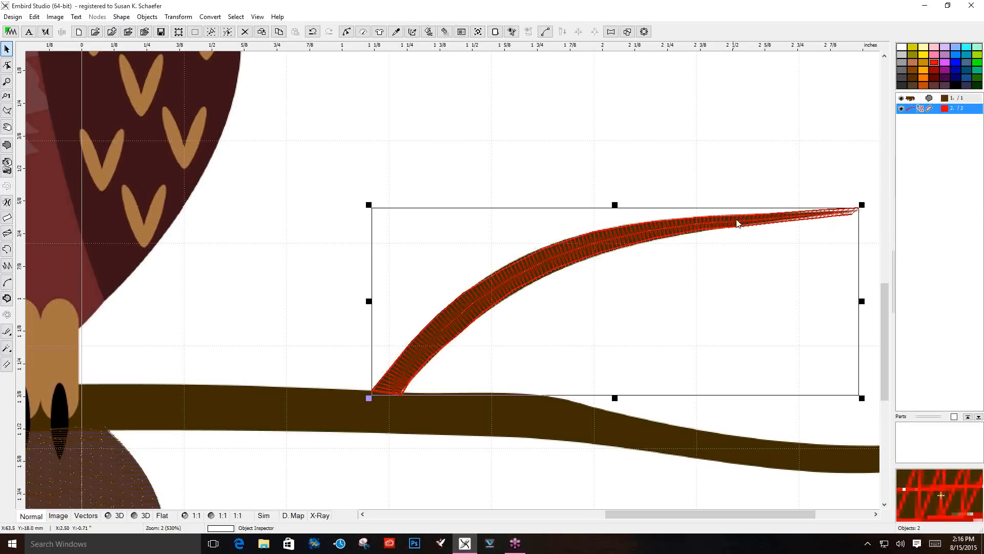
click(106, 518)
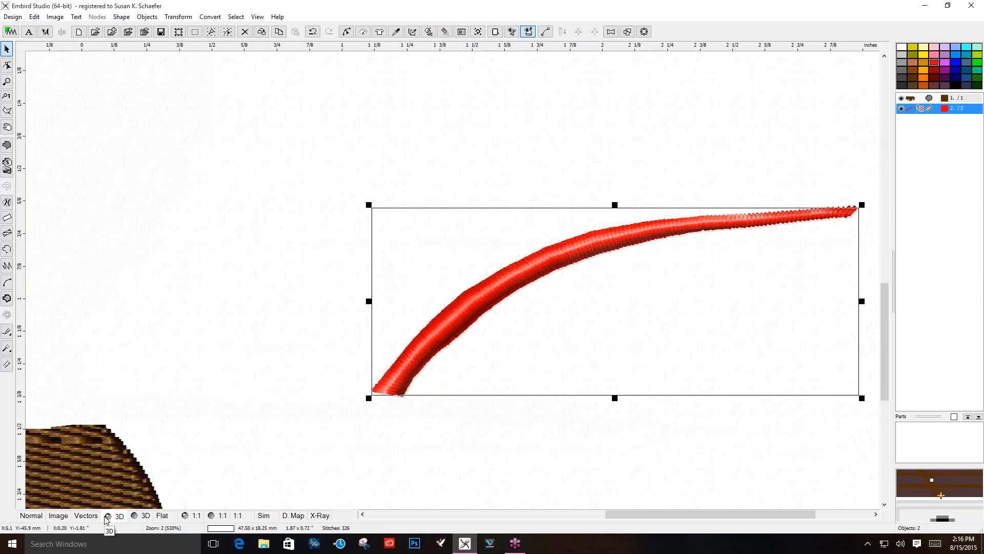
Start a plain fill object at the main branch's right tip and trace its upper edge, curved to fit, to just before the red column
click(31, 516)
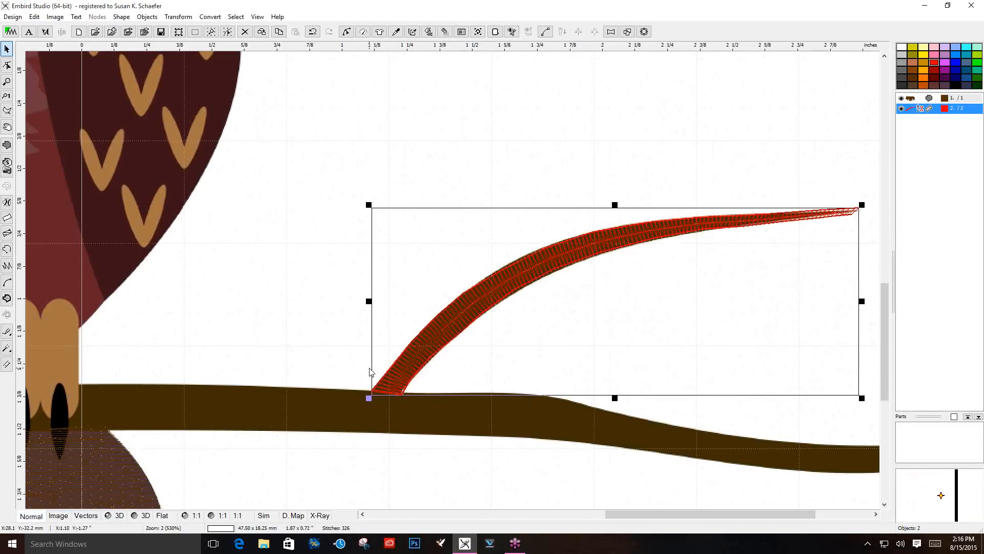
scroll(370, 368, down, 1)
click(510, 425)
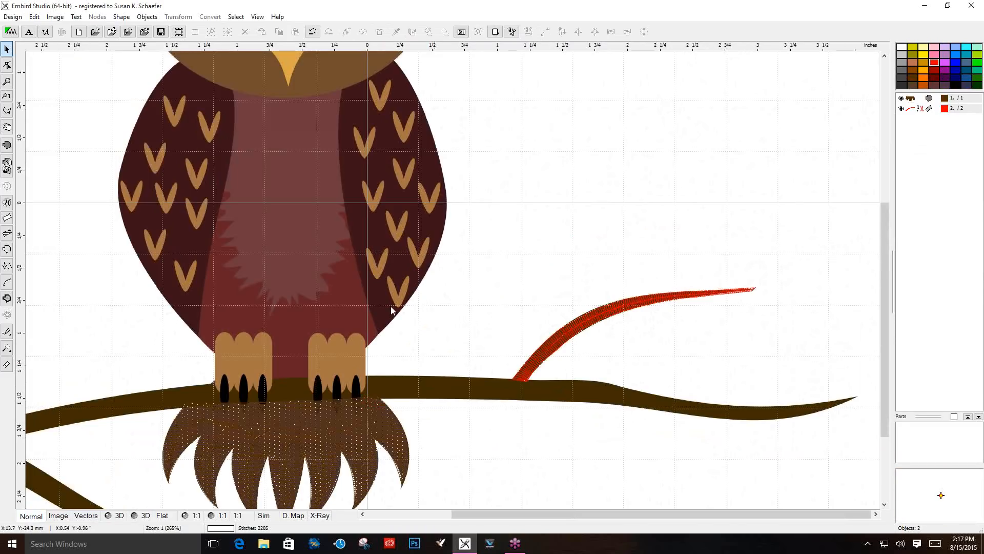
click(7, 146)
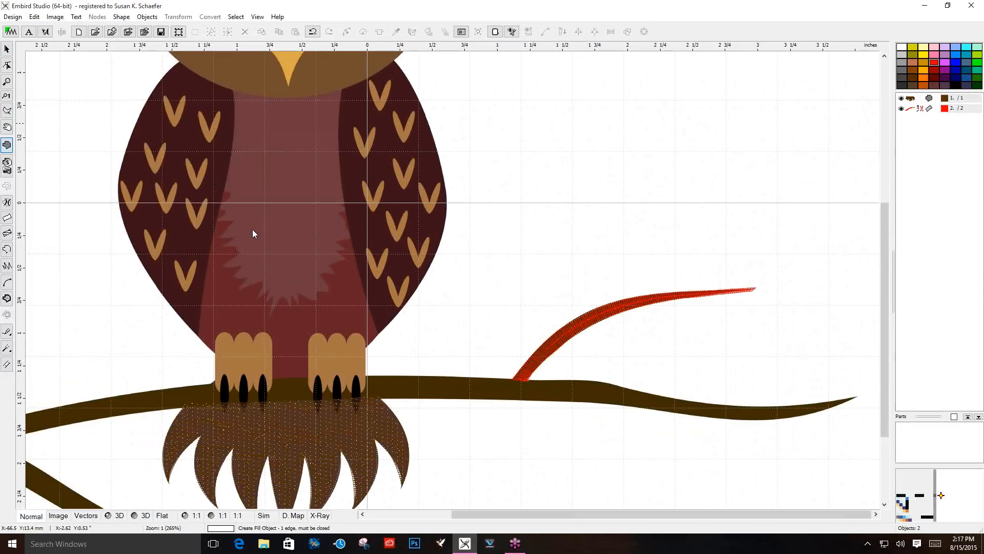
click(856, 399)
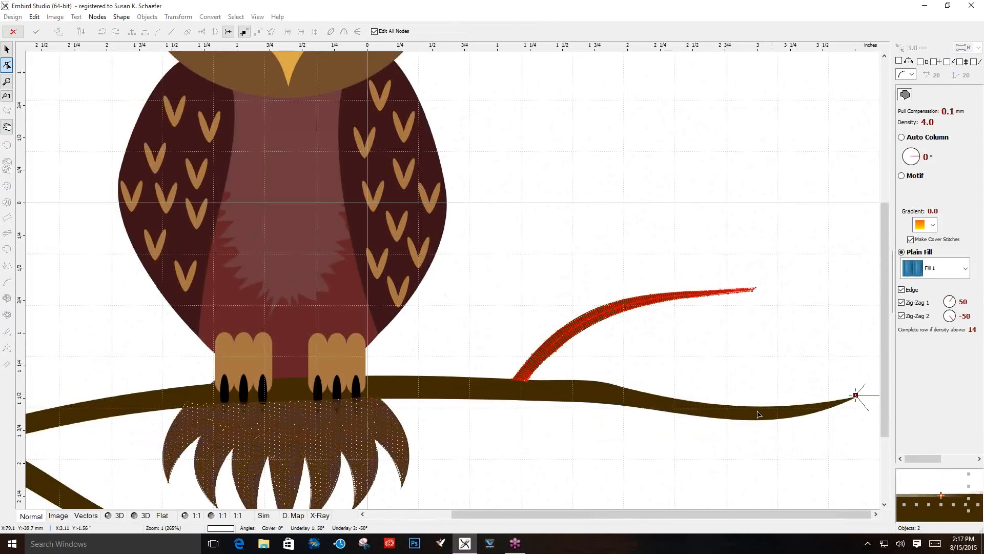
click(742, 407)
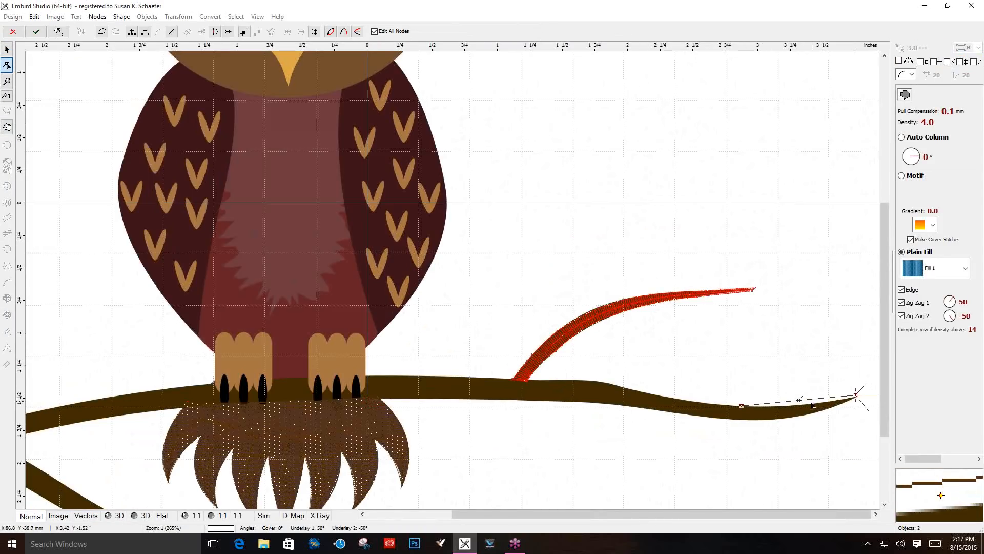
drag(799, 400, 799, 408)
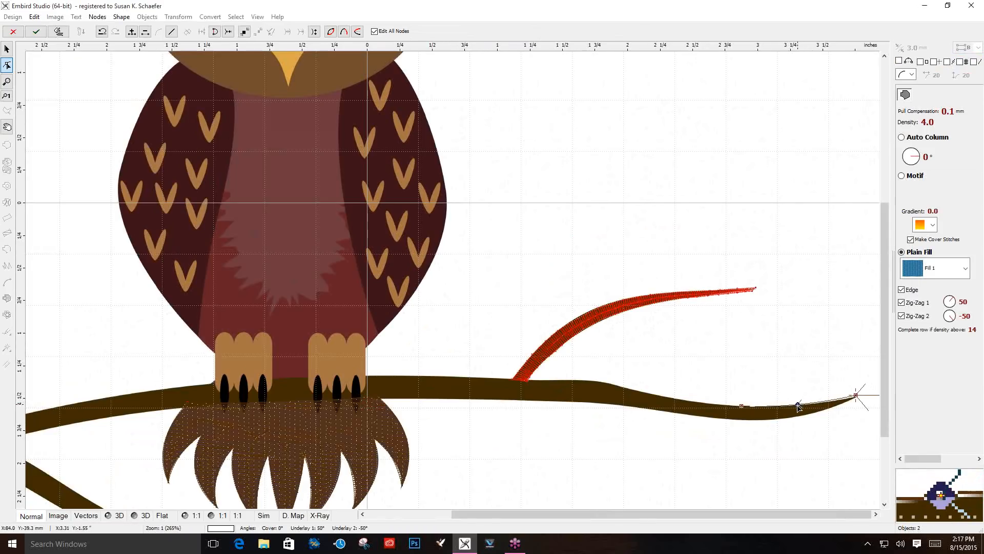
click(598, 382)
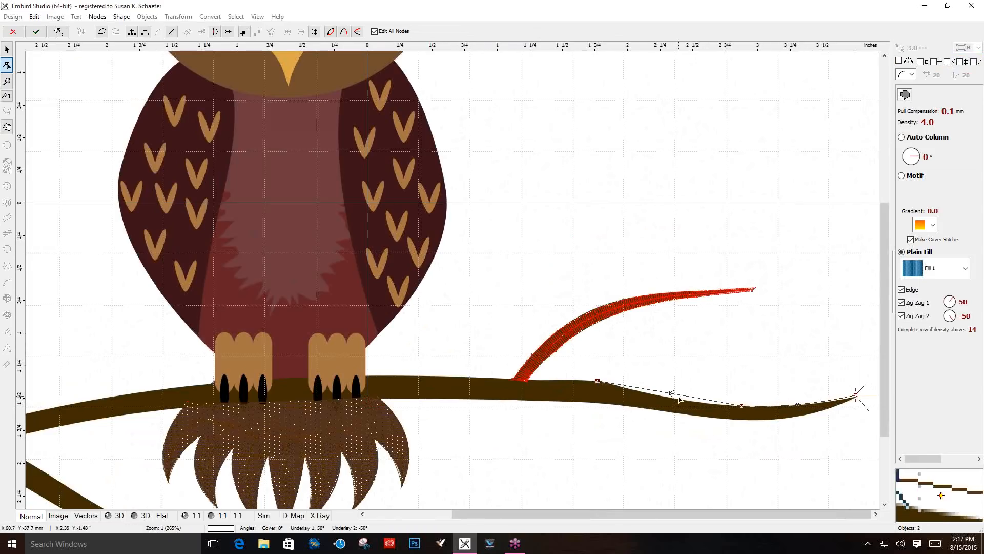
drag(671, 395, 672, 399)
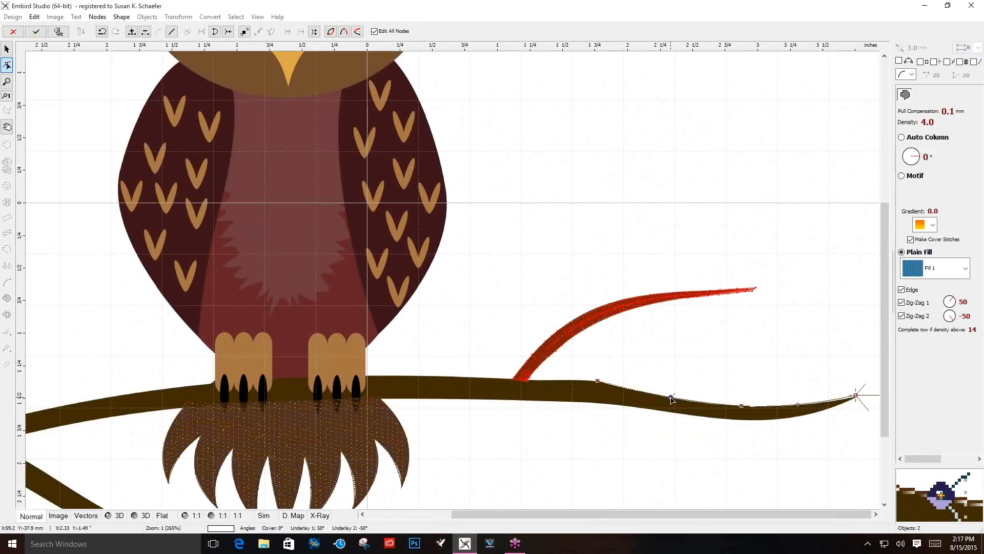
Continue the fill outline along the branch's upper edge behind the owl's feet and past the tail, curving the last segment to fit
click(366, 377)
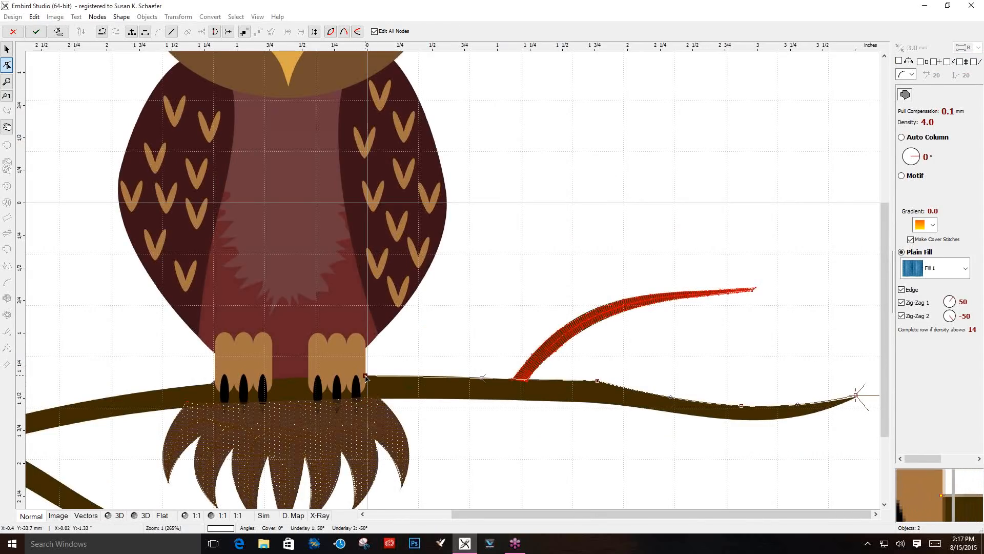
click(274, 380)
click(93, 405)
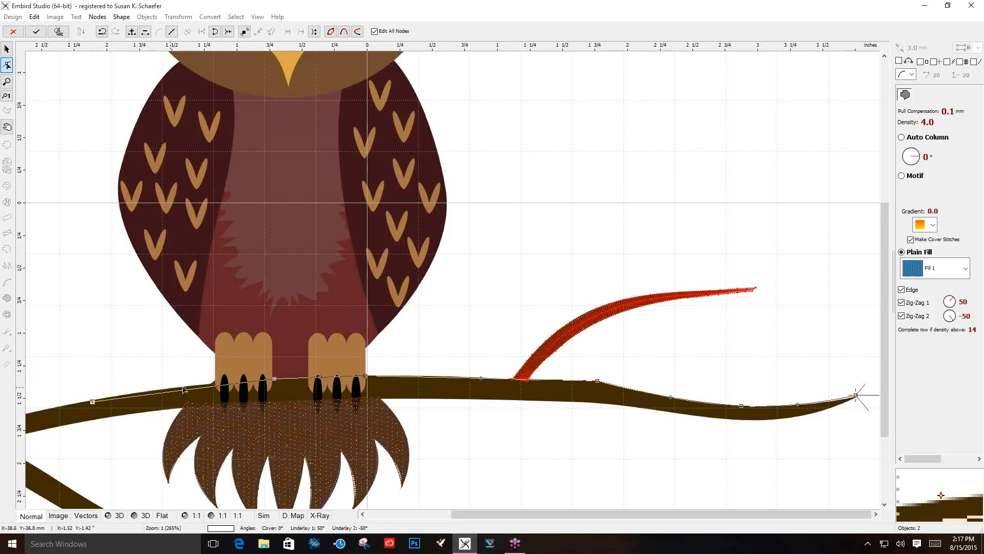
drag(186, 394, 180, 394)
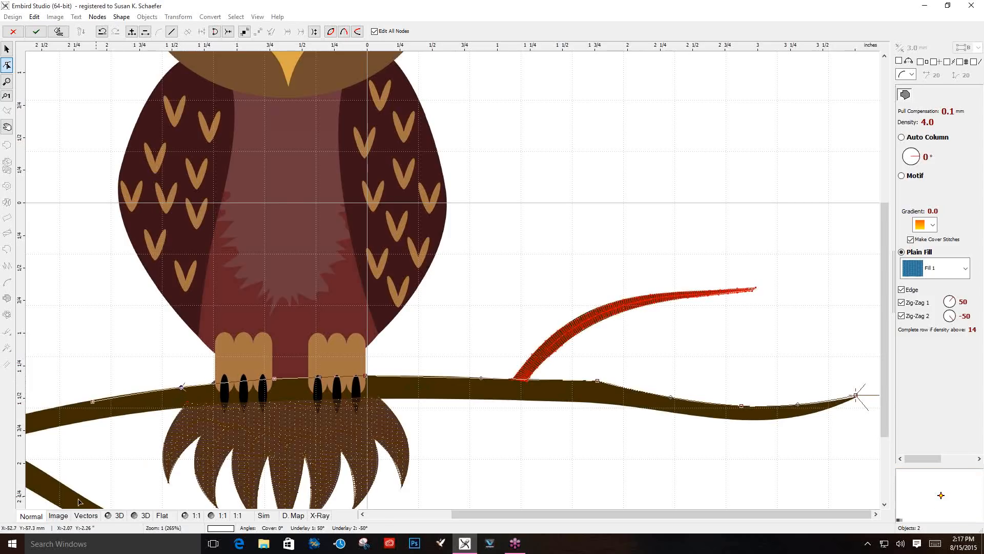
Trace the upper edge to the branch's left end with a fitted curve, and outline the cut end down to its lower corner
click(361, 515)
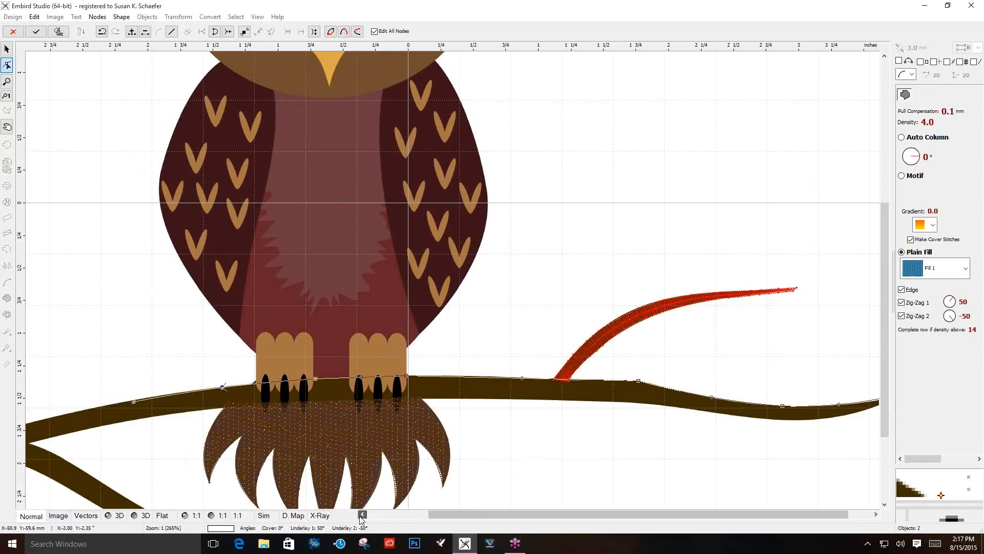
drag(362, 514, 362, 514)
click(48, 453)
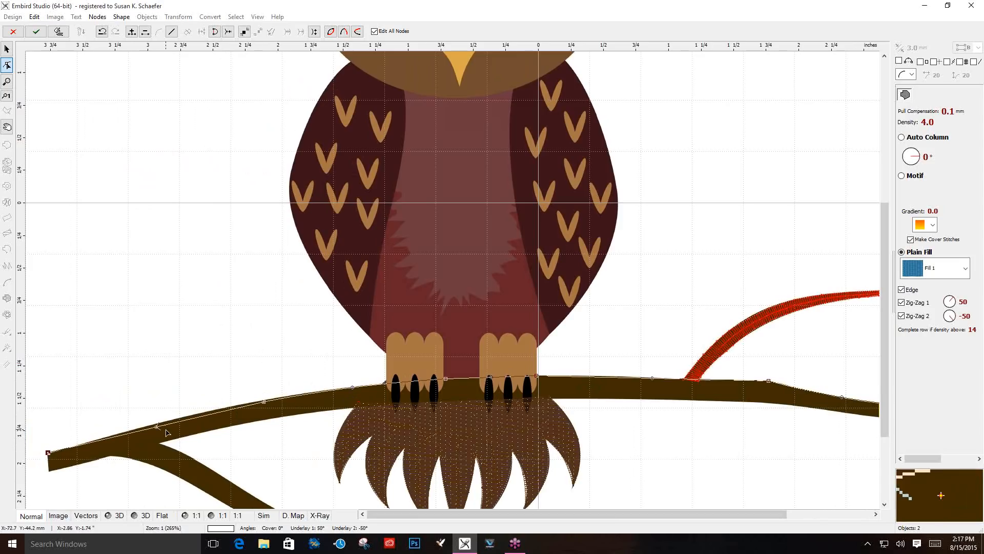
click(153, 423)
drag(152, 423, 155, 424)
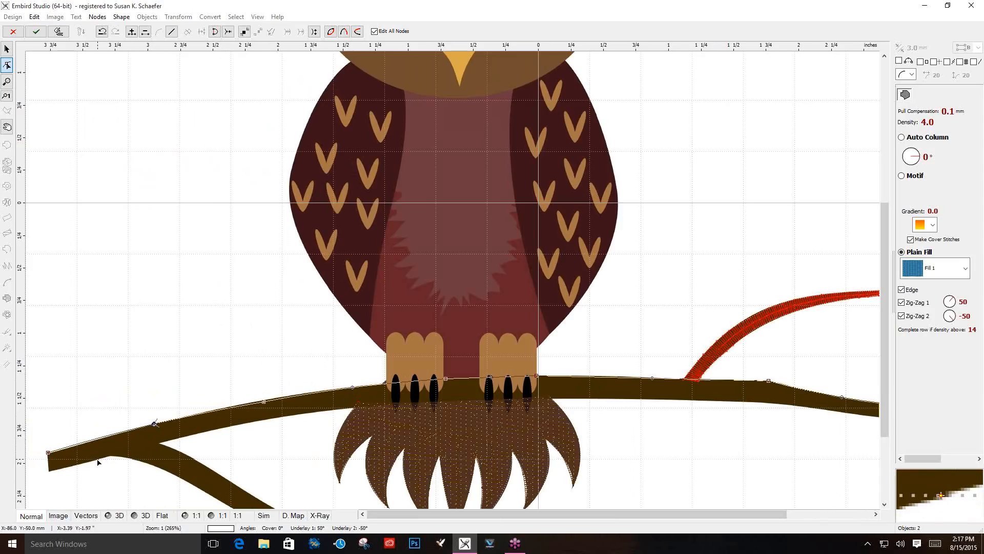
click(49, 471)
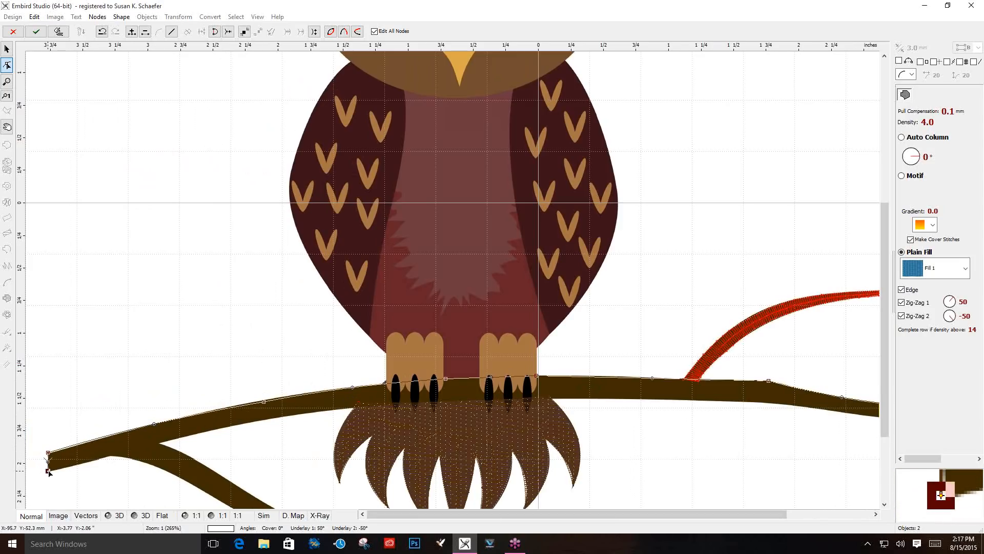
Trace the branch's lower edge from the left end past the fork and across the top of the tail, bending the segments to fit
click(170, 441)
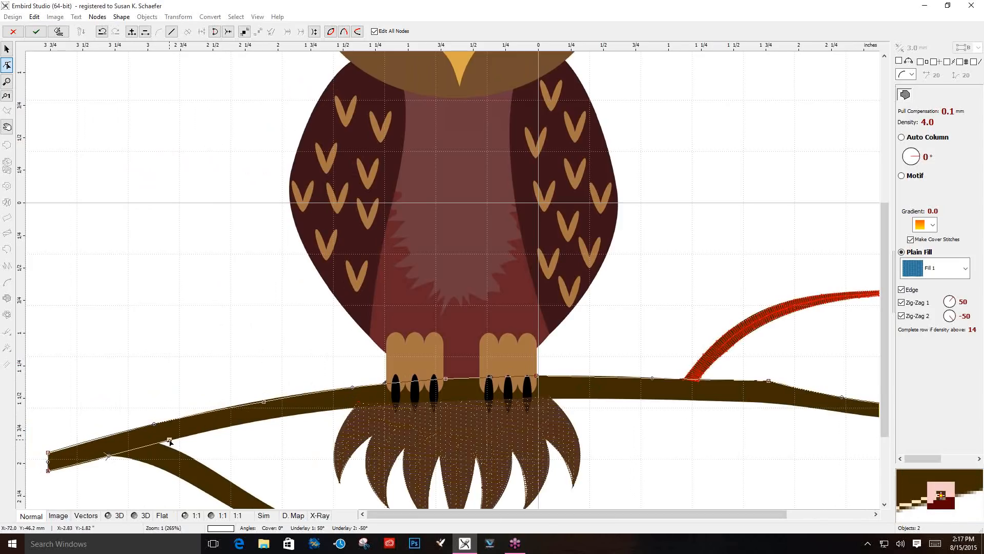
click(353, 409)
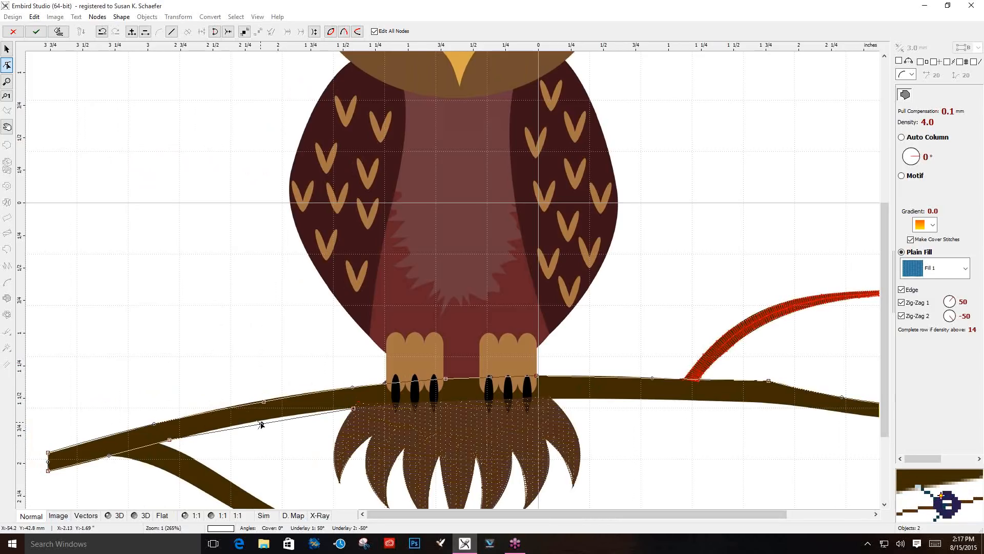
drag(261, 424, 261, 421)
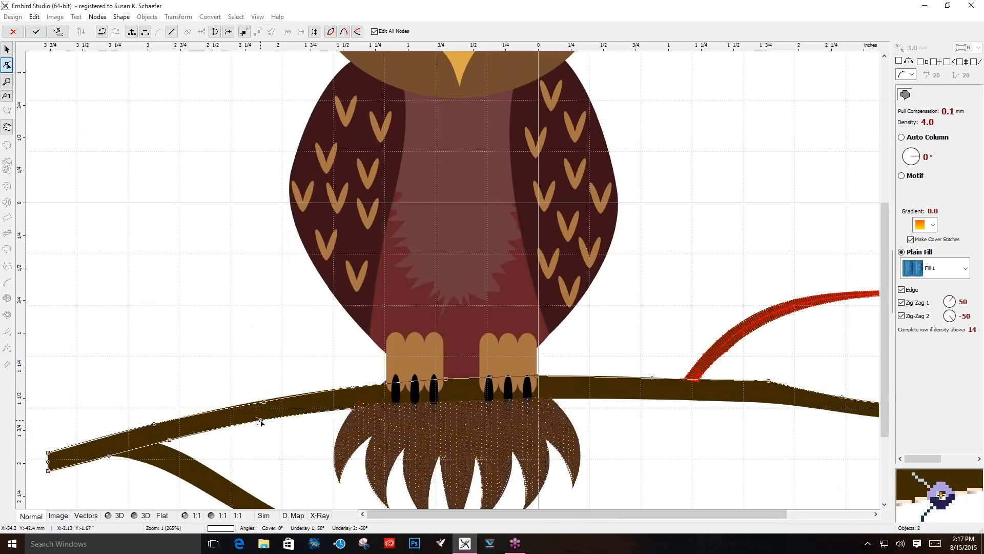
click(689, 400)
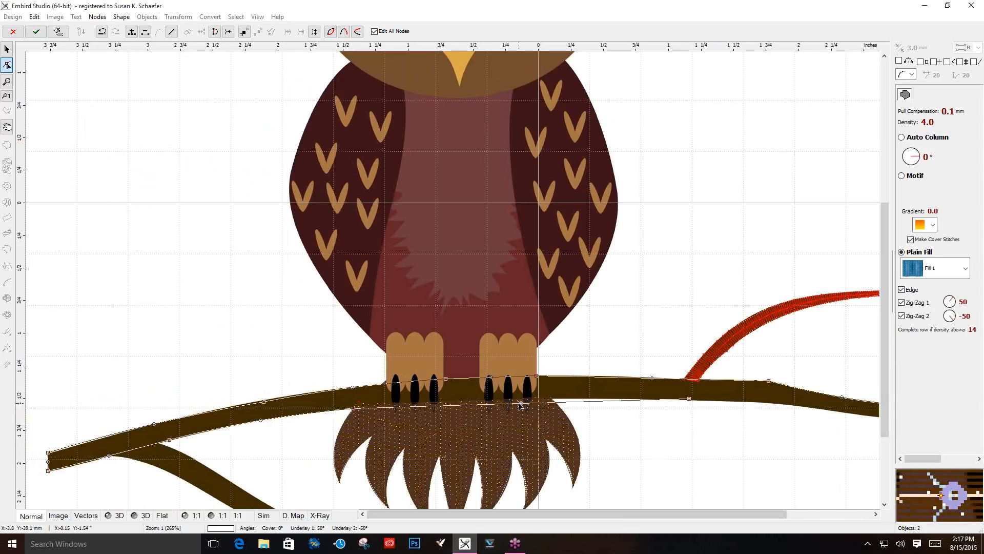
drag(519, 405, 517, 398)
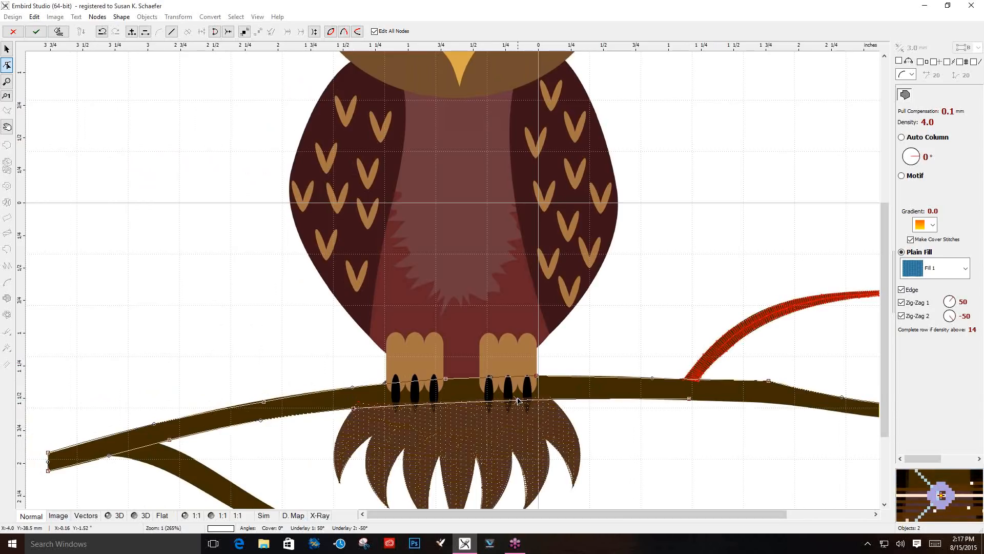
Trace the remaining lower edge to the right tip with curves fitted to the branch, and undo the extra node near the tip
click(876, 515)
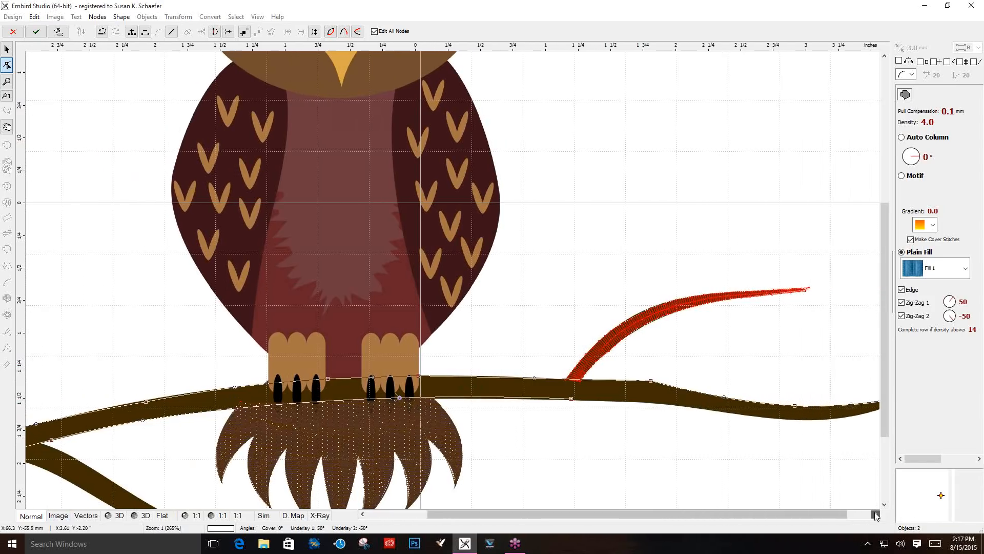
click(623, 406)
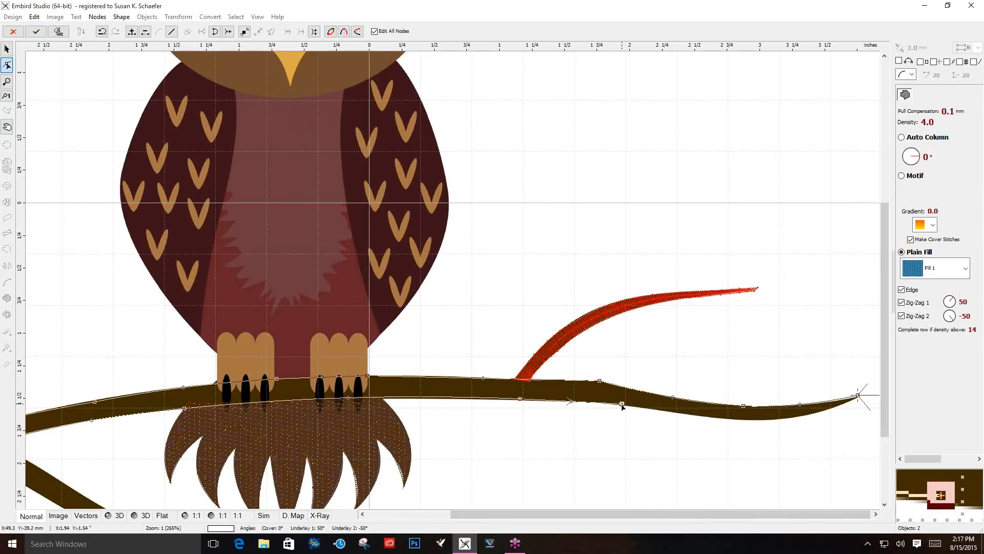
click(769, 419)
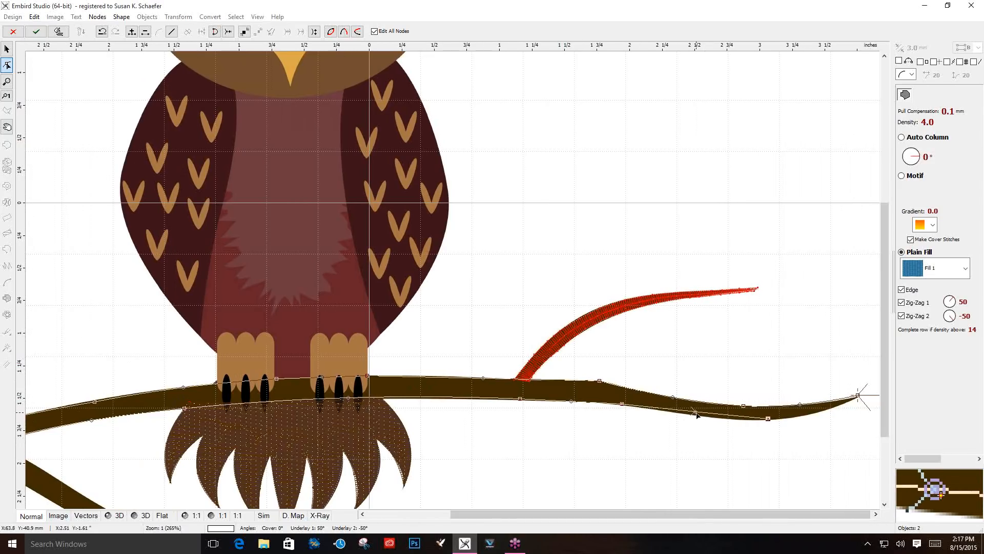
drag(696, 413, 697, 415)
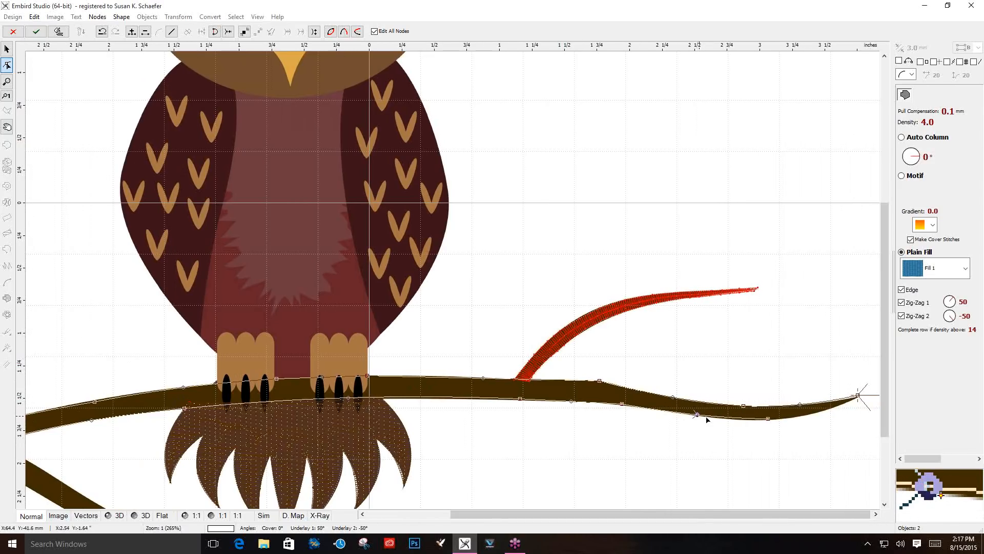
click(850, 404)
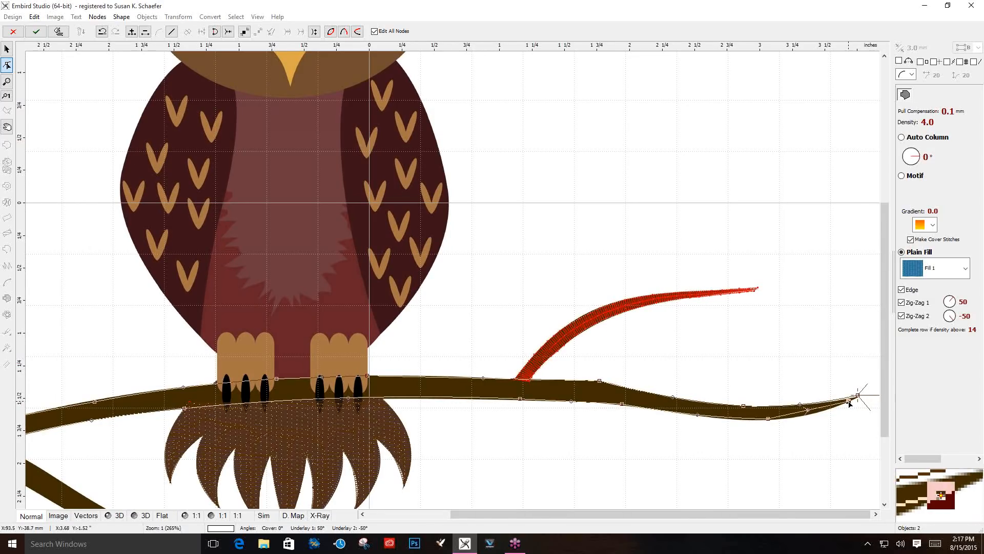
drag(849, 402, 812, 413)
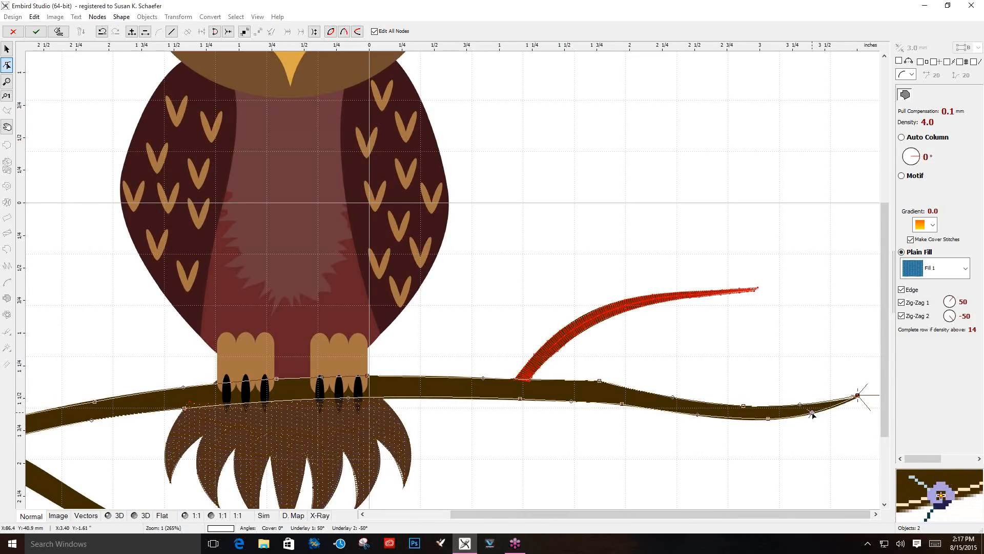
click(847, 404)
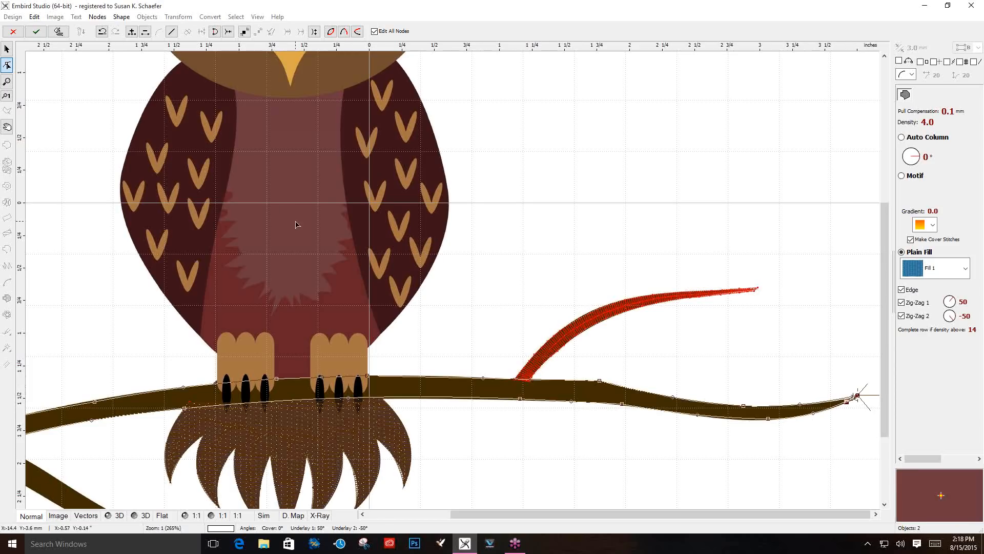
key(ctrl+z)
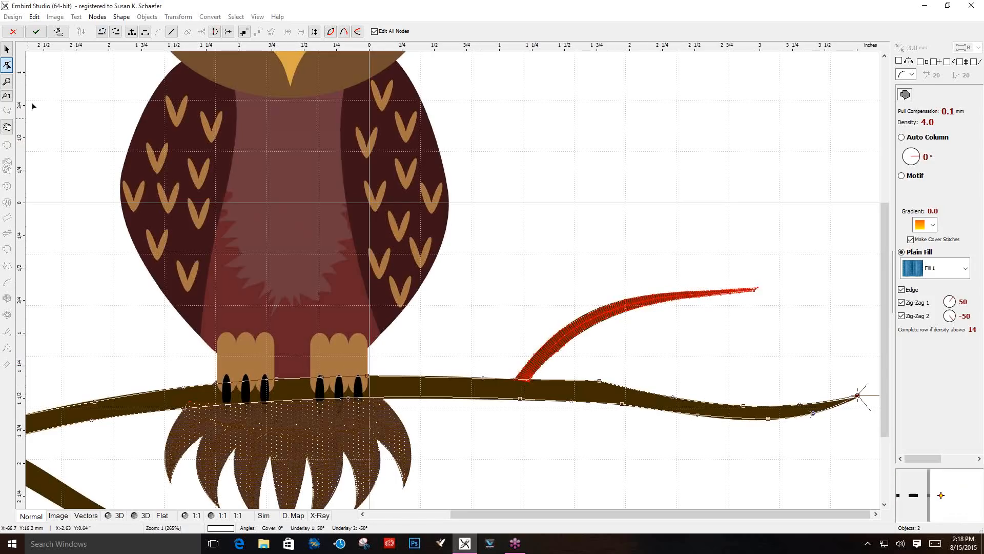
Generate the main branch's fill stitches, preview the design in 3D, and return to the normal view
click(59, 31)
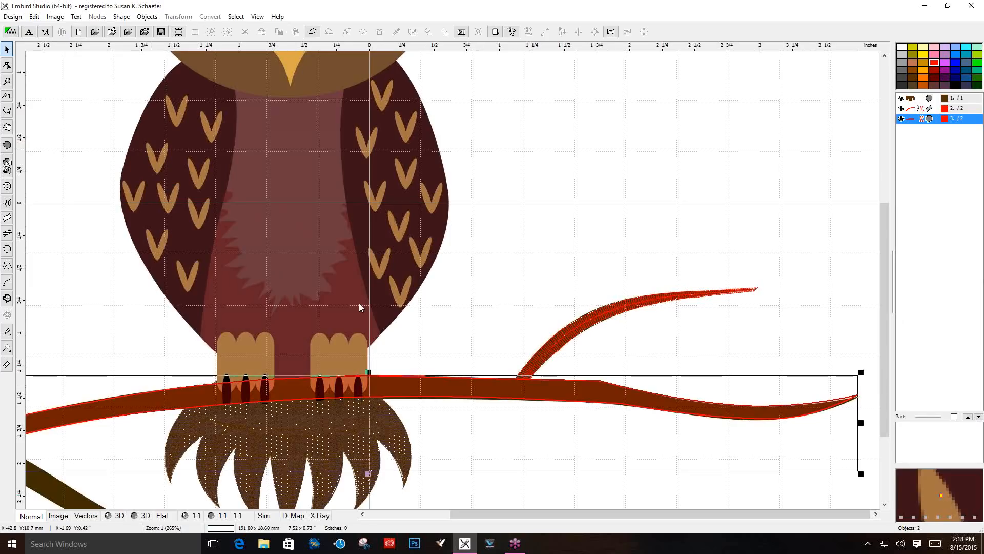
click(542, 283)
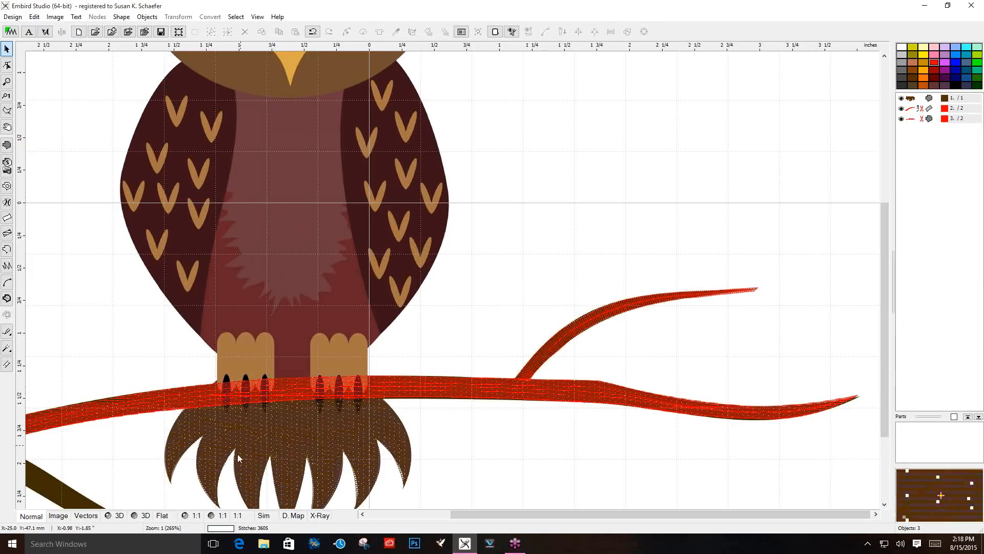
click(135, 516)
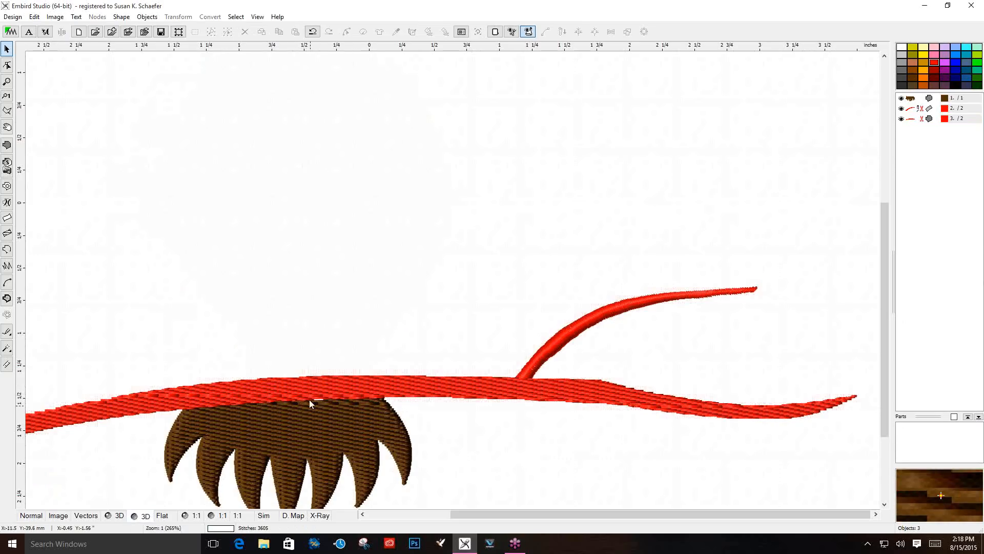
click(30, 516)
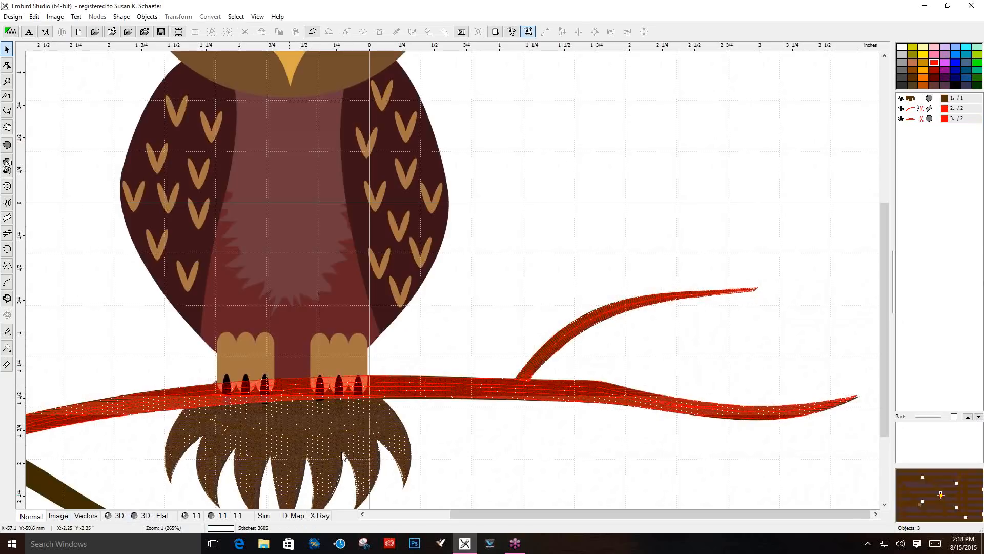
Change the main branch's plain fill pattern to Scales 3 and regenerate its stitches
click(472, 393)
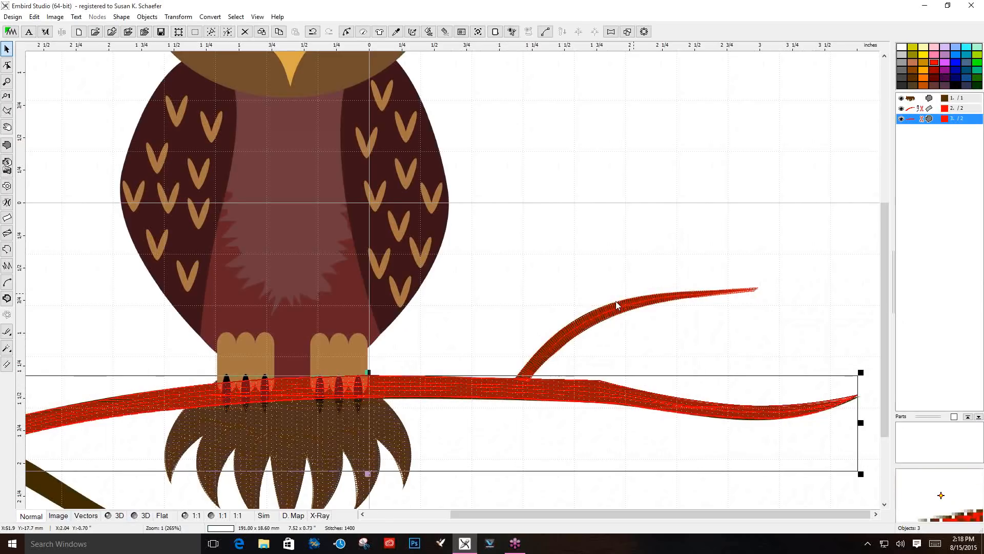
right_click(763, 190)
click(783, 189)
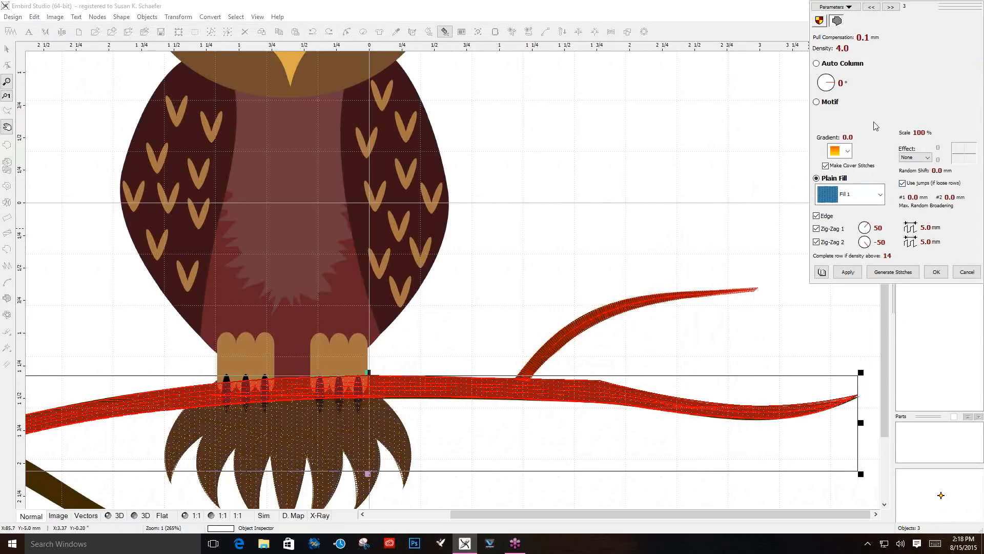
click(880, 195)
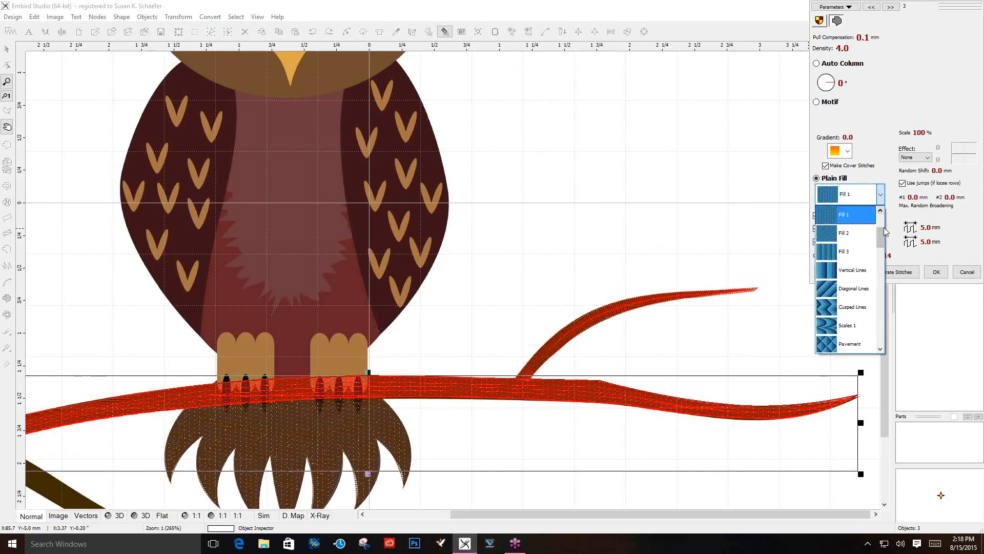
drag(881, 238, 878, 275)
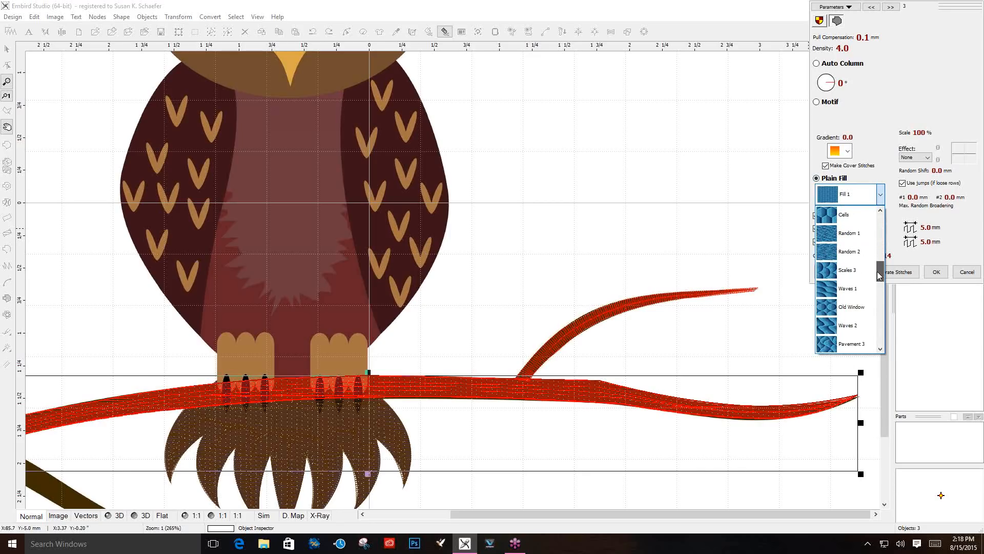
click(846, 270)
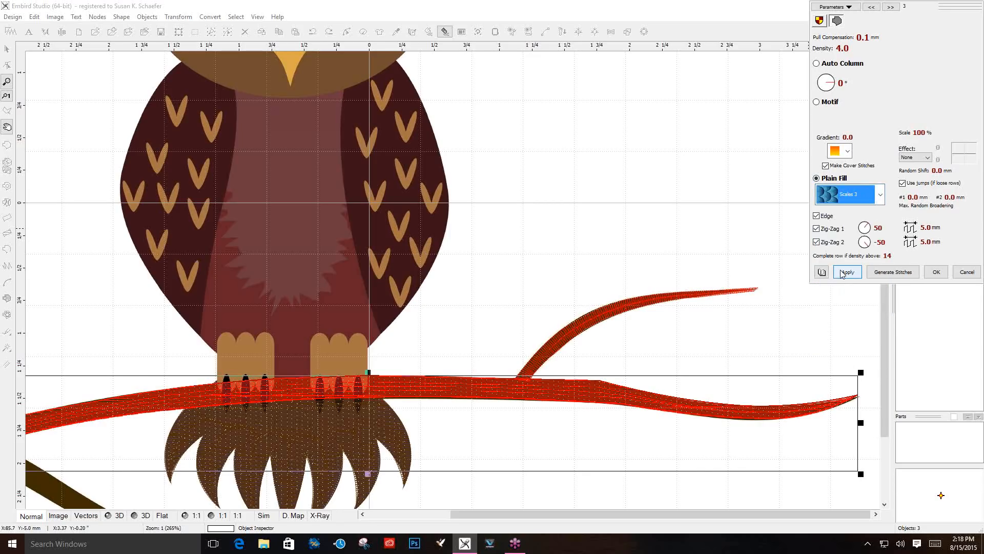
click(845, 275)
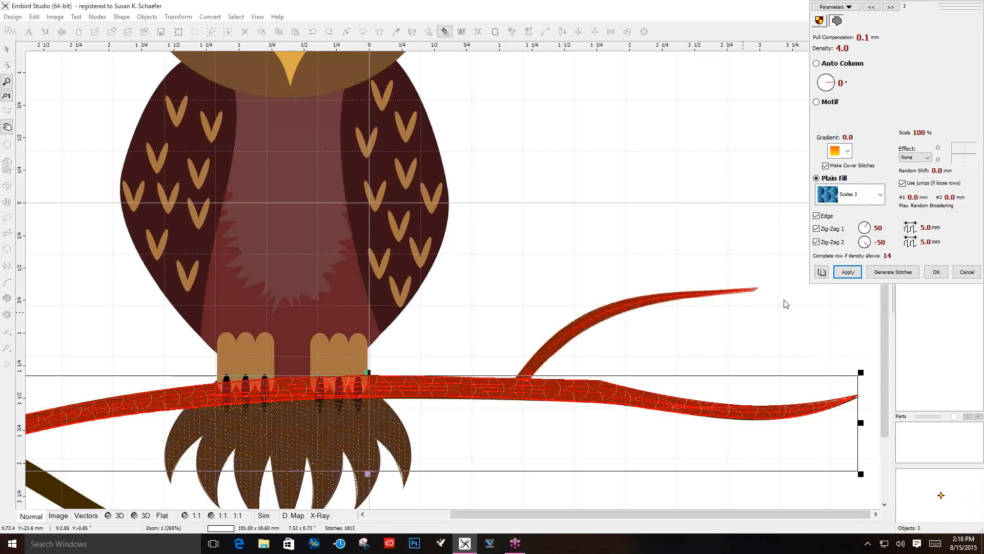
click(893, 272)
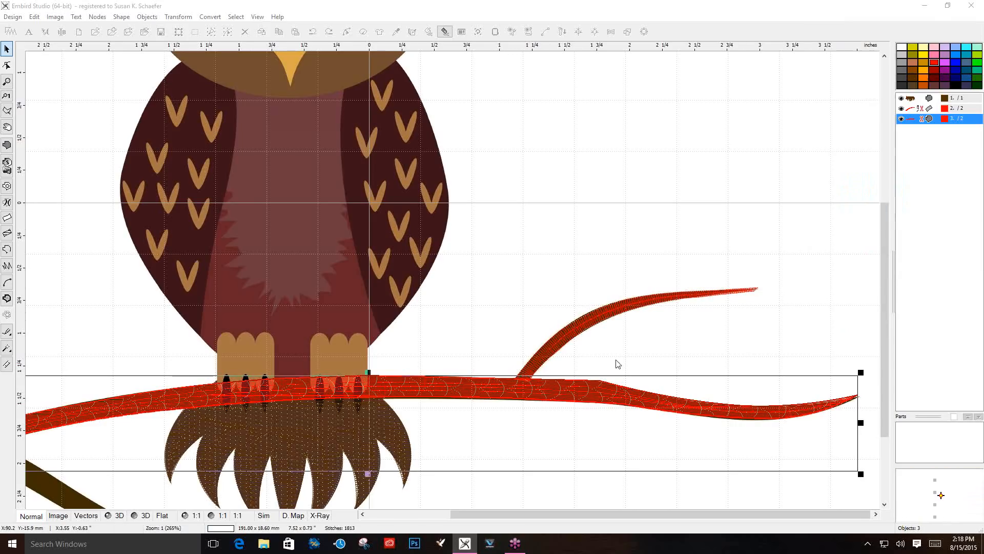
Preview the re-patterned main branch and the tail feathers in 3D, and return to the normal view
click(109, 516)
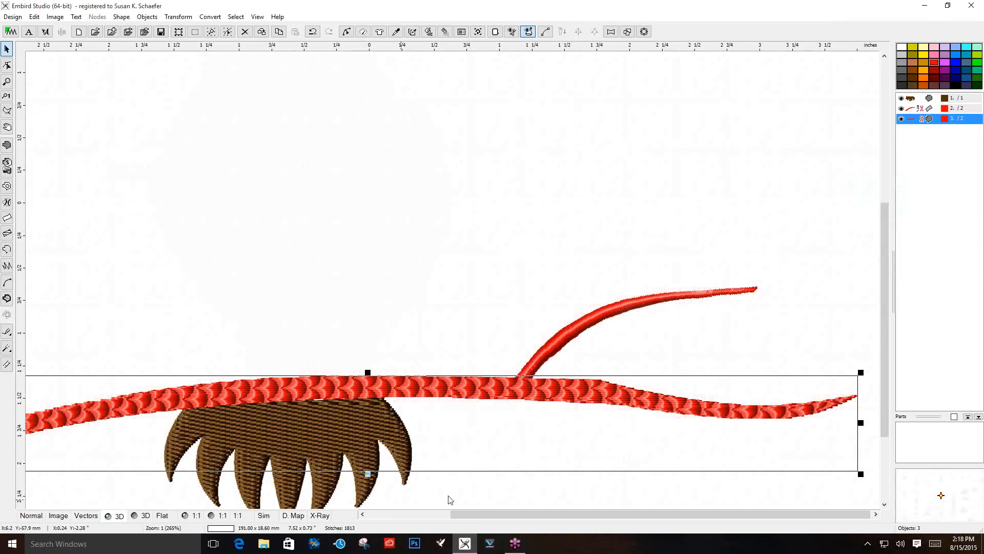
click(885, 505)
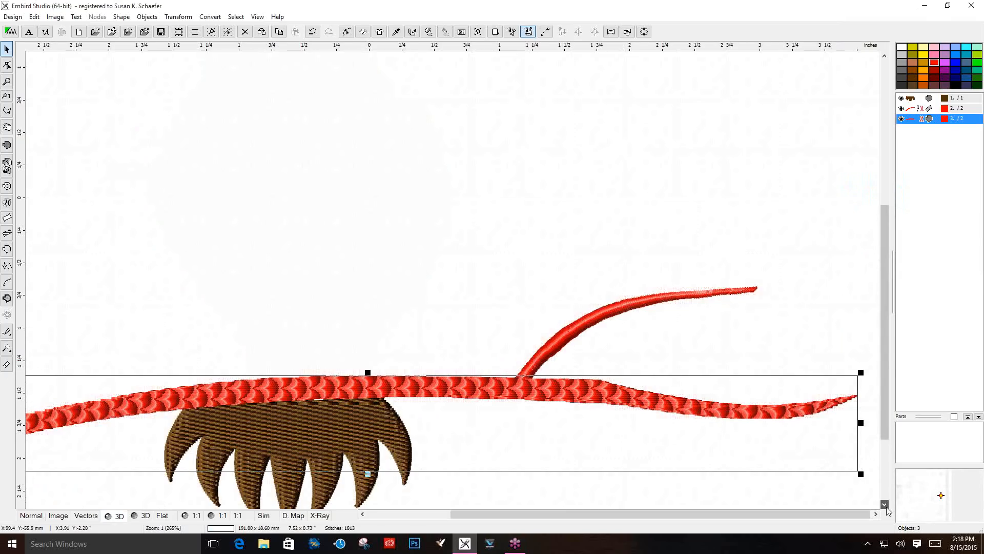
click(885, 505)
click(884, 504)
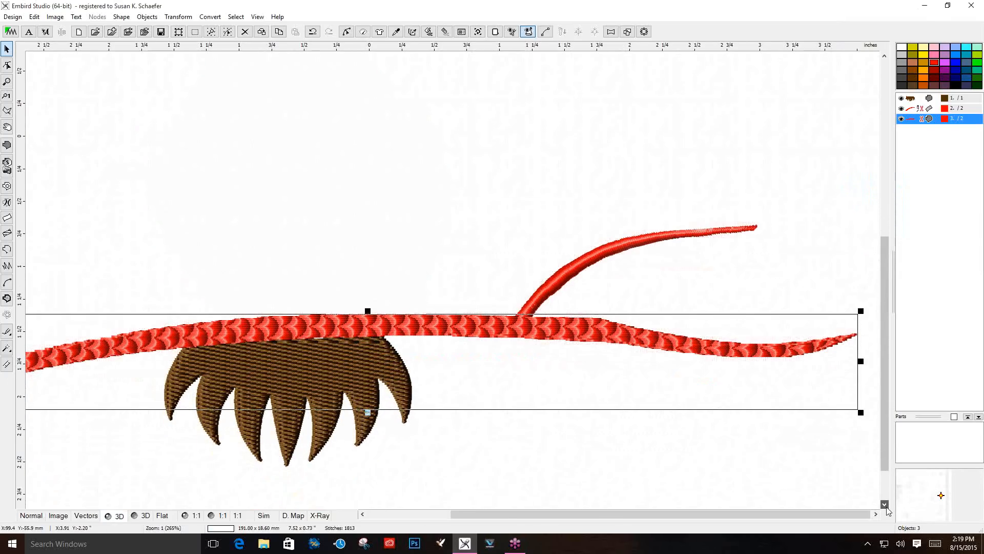
click(31, 516)
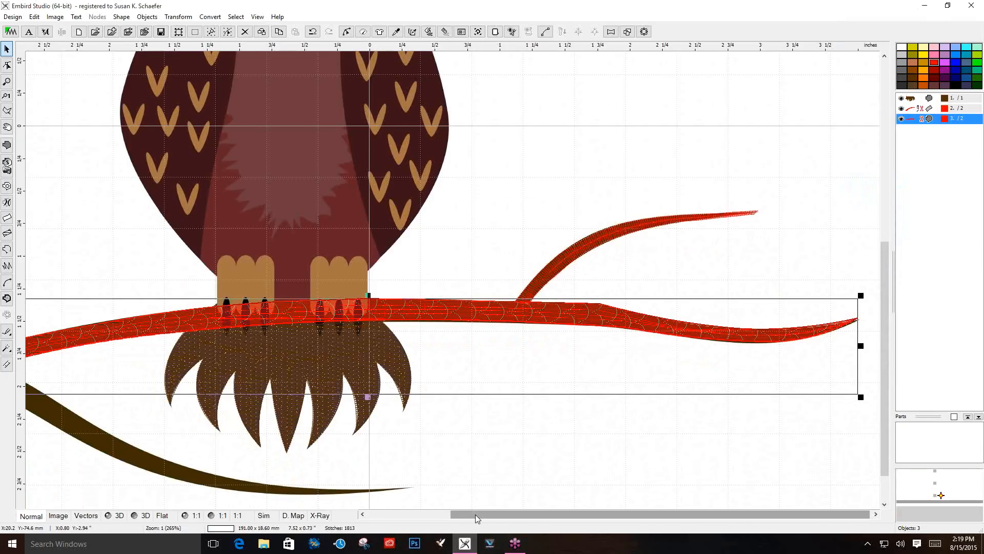
Start a fill object on the lower branch and trace its upper edge from the main branch to the tip, bending the segments to fit
drag(475, 515, 396, 520)
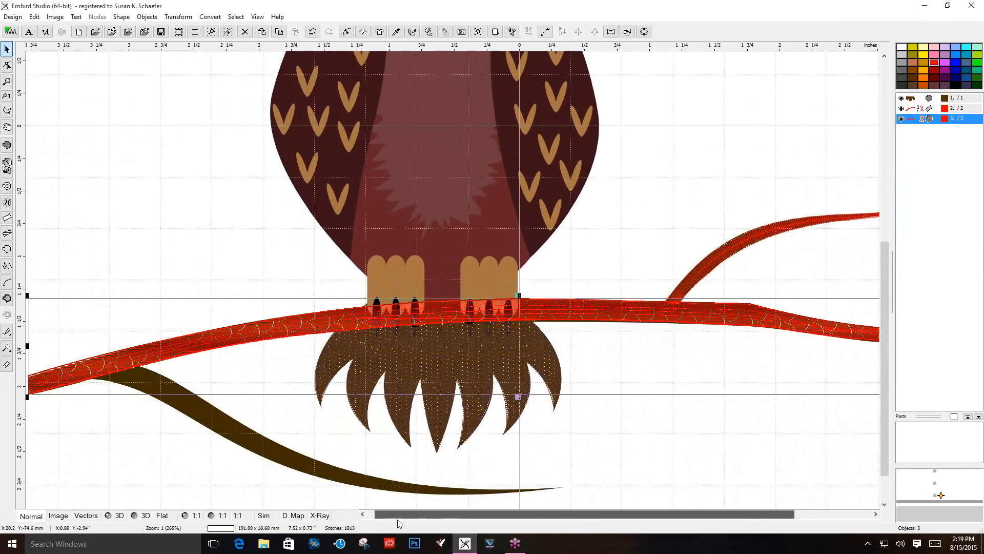
click(7, 144)
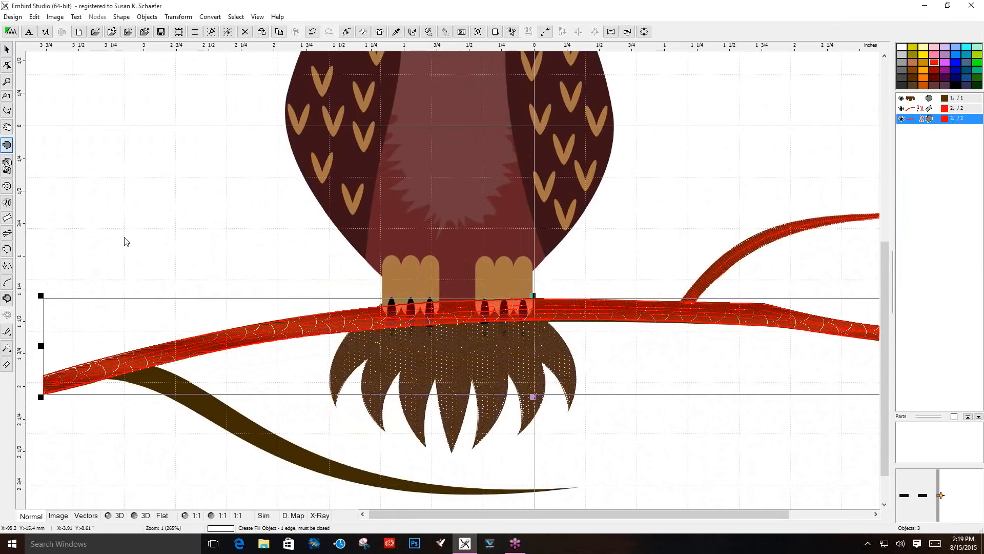
click(156, 366)
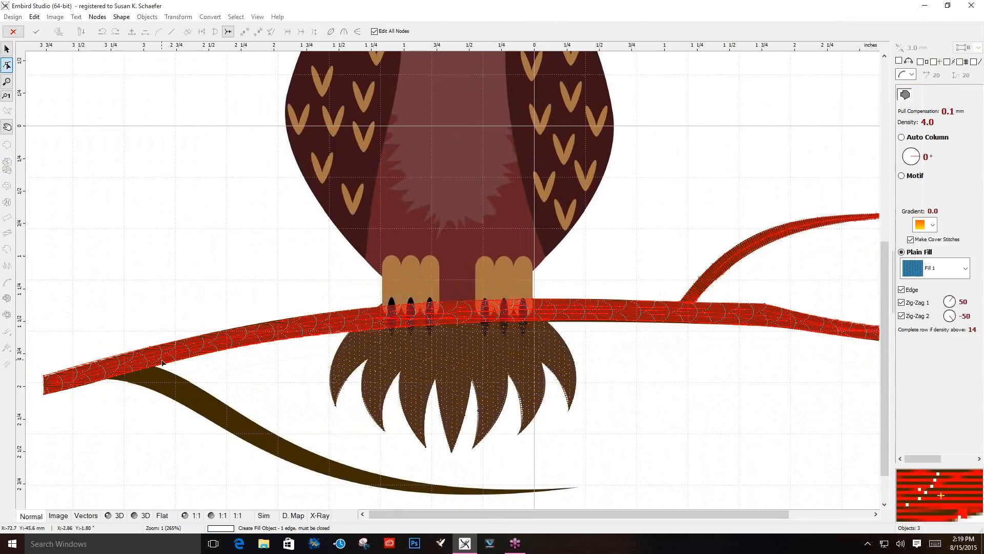
click(337, 463)
drag(245, 413, 207, 394)
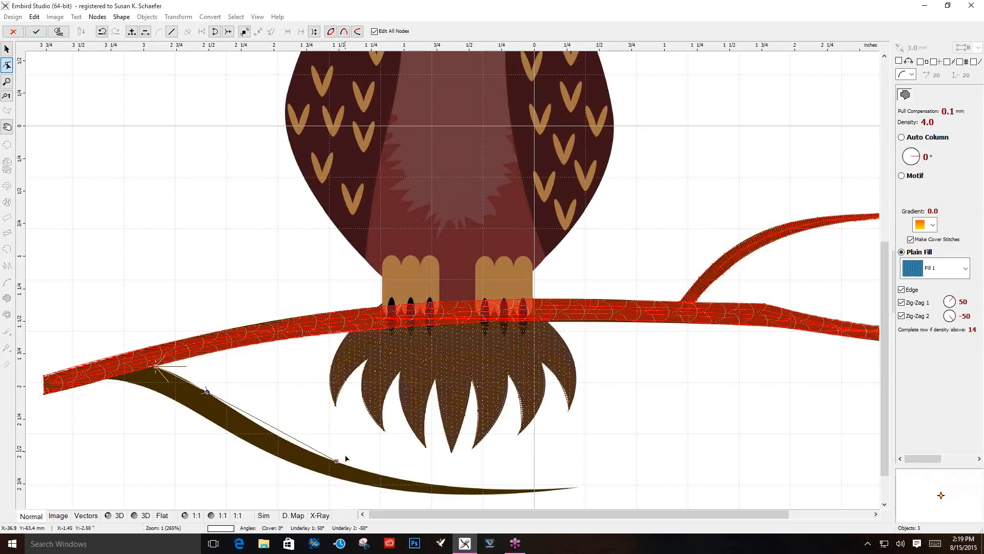
drag(336, 462, 260, 427)
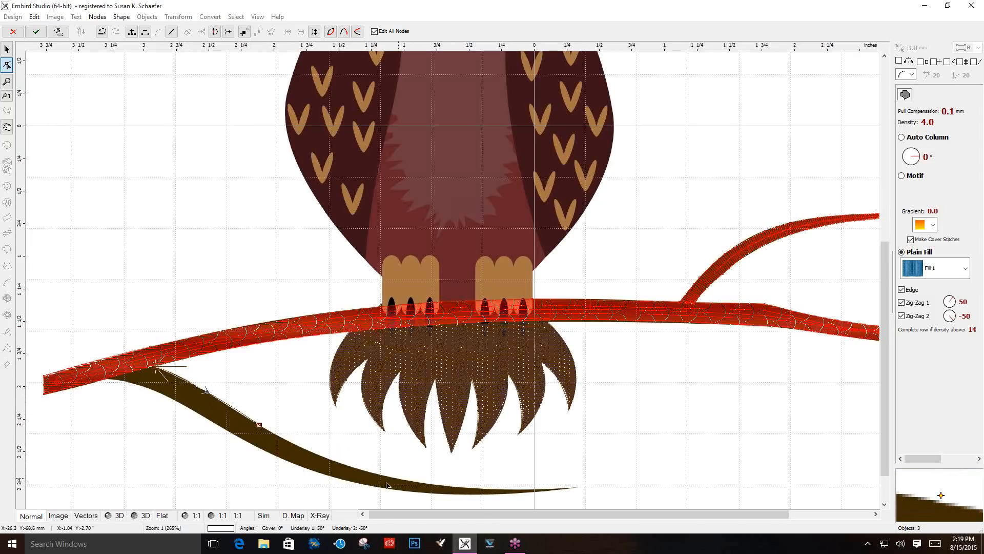
click(402, 480)
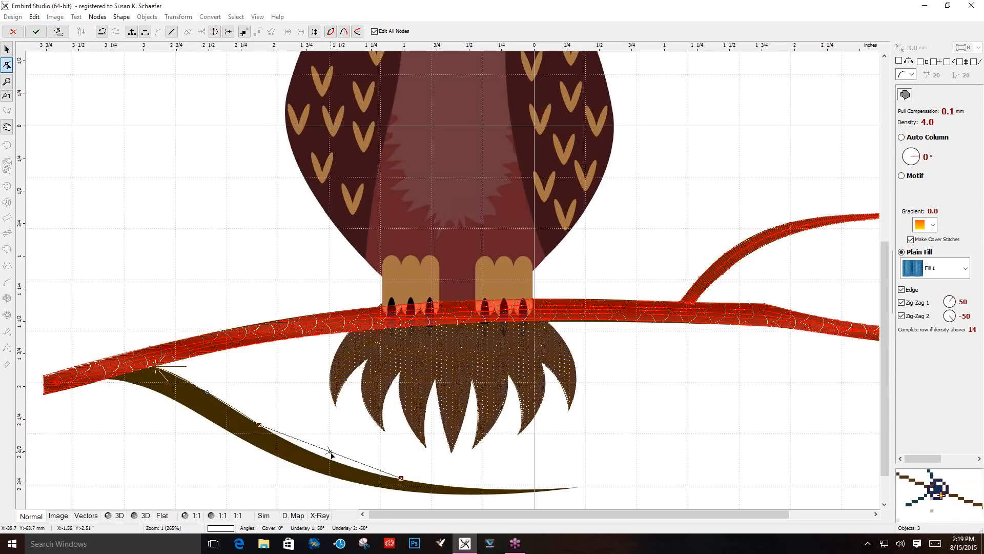
drag(331, 453, 330, 458)
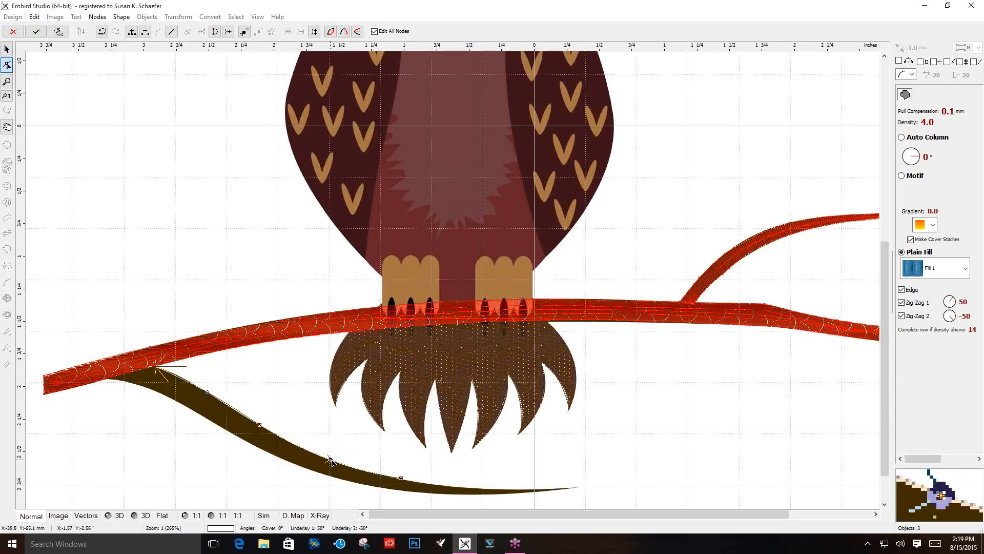
click(576, 486)
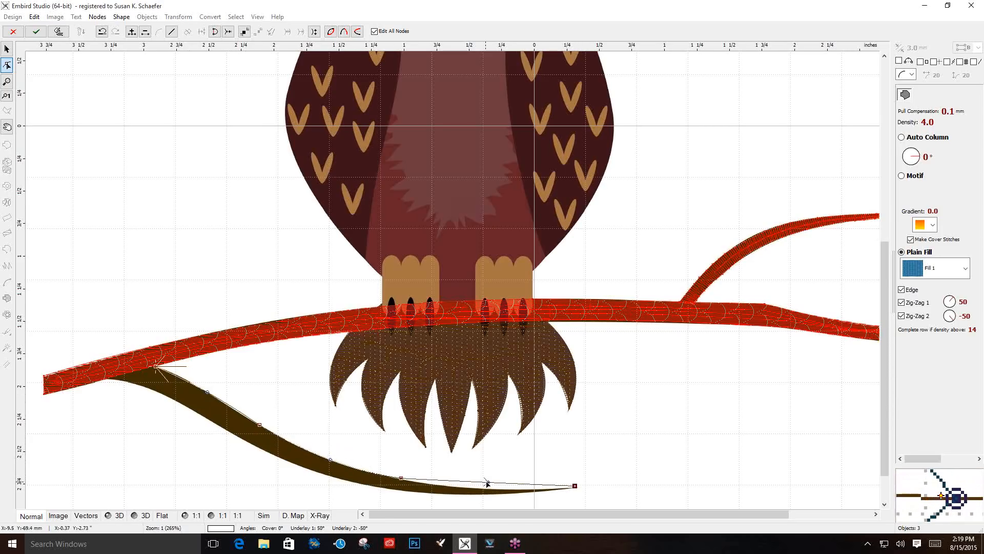
drag(487, 483, 488, 490)
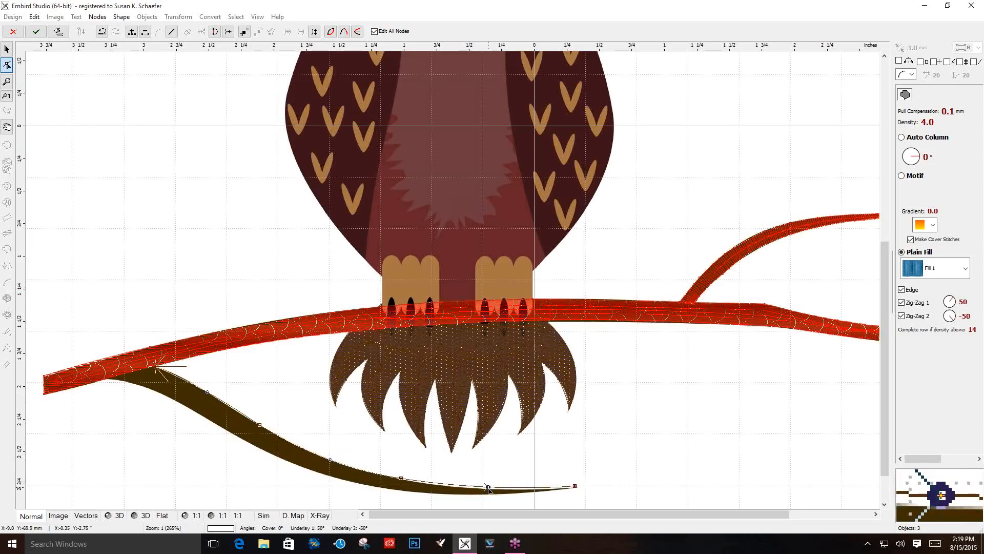
Trace the lower branch's underside back to the fork, overlap the outline into the main branch, and generate the fill stitches
click(355, 483)
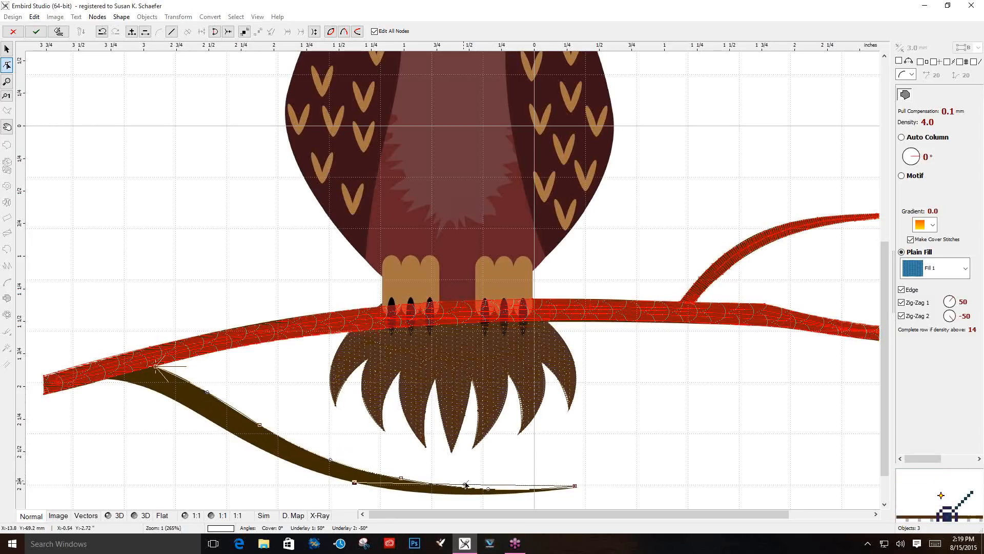
drag(465, 485, 468, 495)
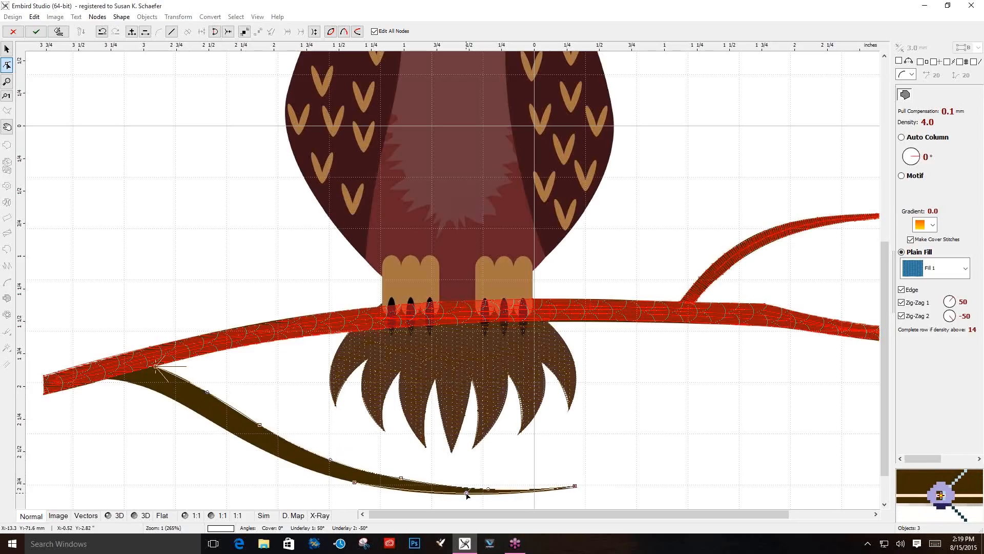
click(205, 419)
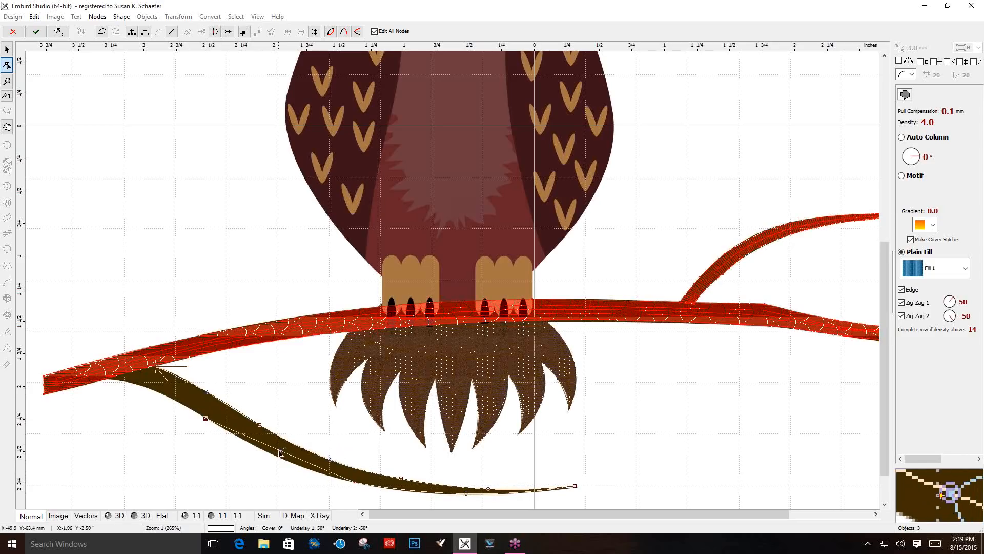
drag(280, 452, 278, 456)
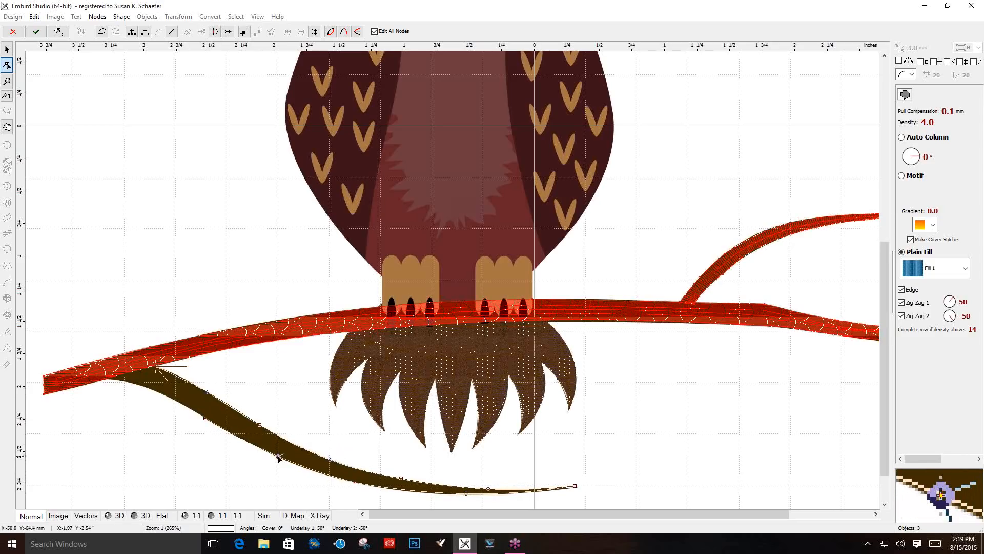
click(136, 385)
drag(169, 403, 168, 402)
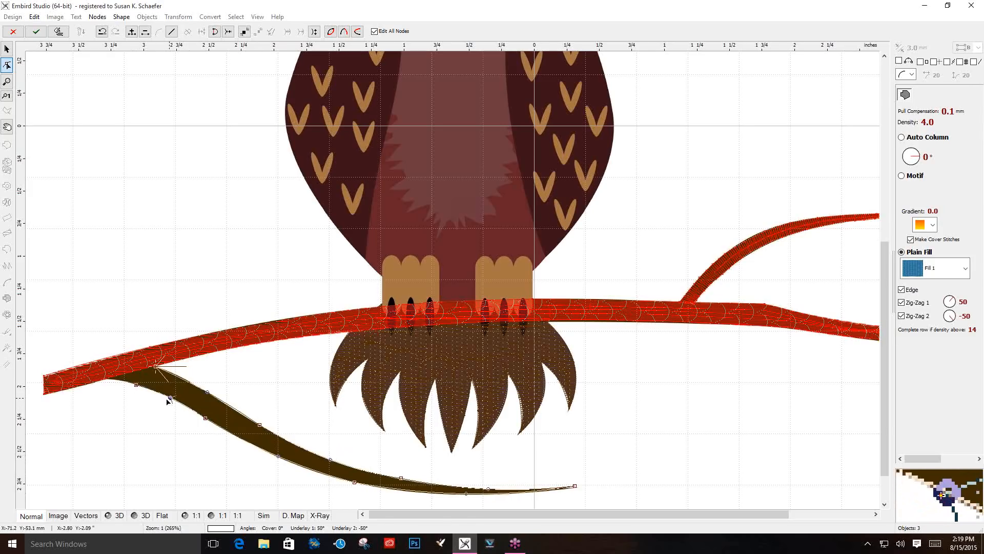
click(101, 380)
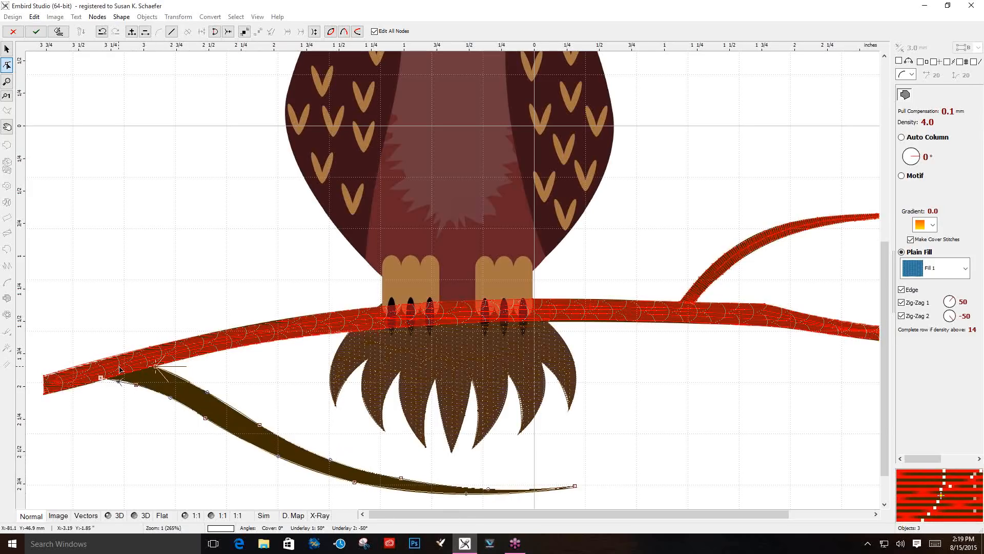
click(120, 368)
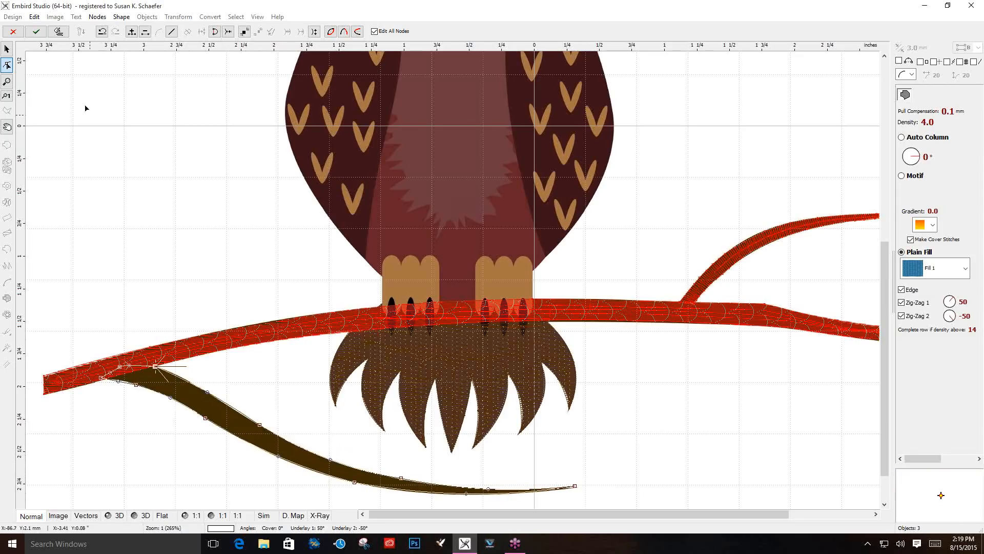
click(59, 31)
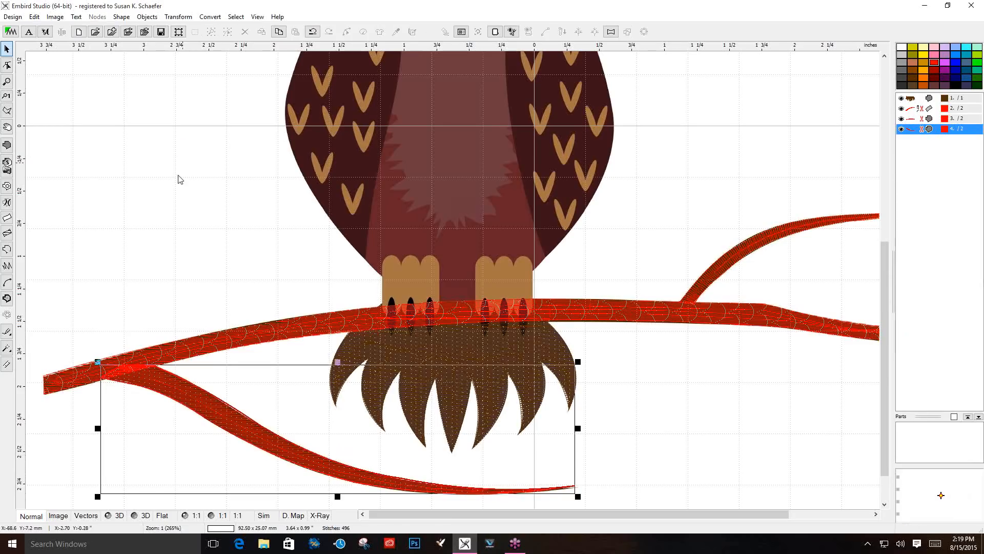
Move the lower branch before the main branch in the stitching order, and check the overlap in the 3D preview
click(326, 259)
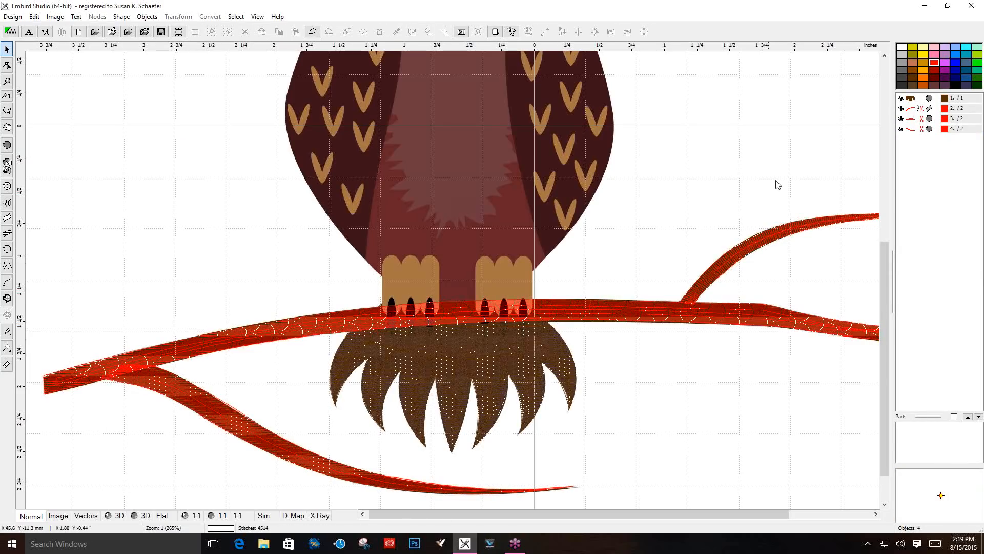
click(910, 130)
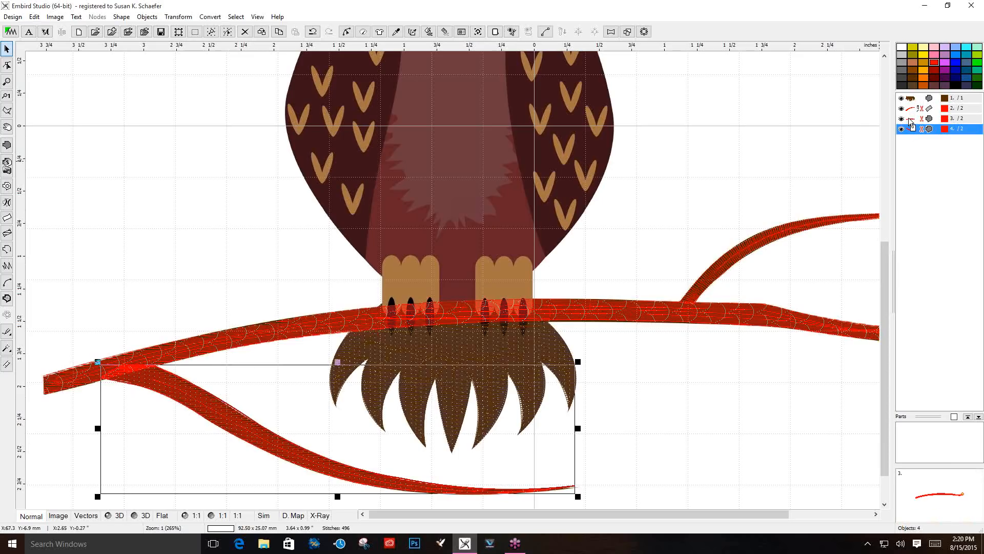
right_click(910, 122)
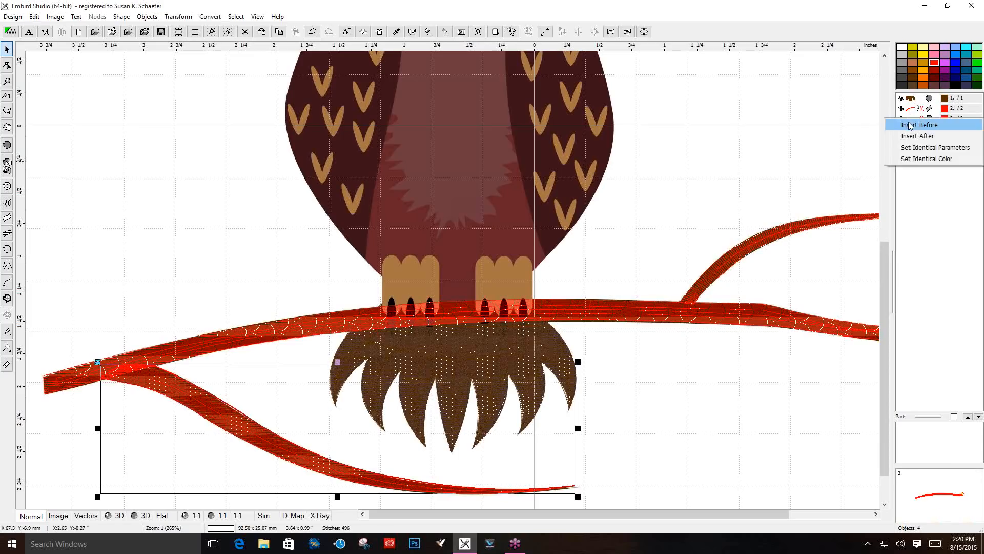
click(913, 126)
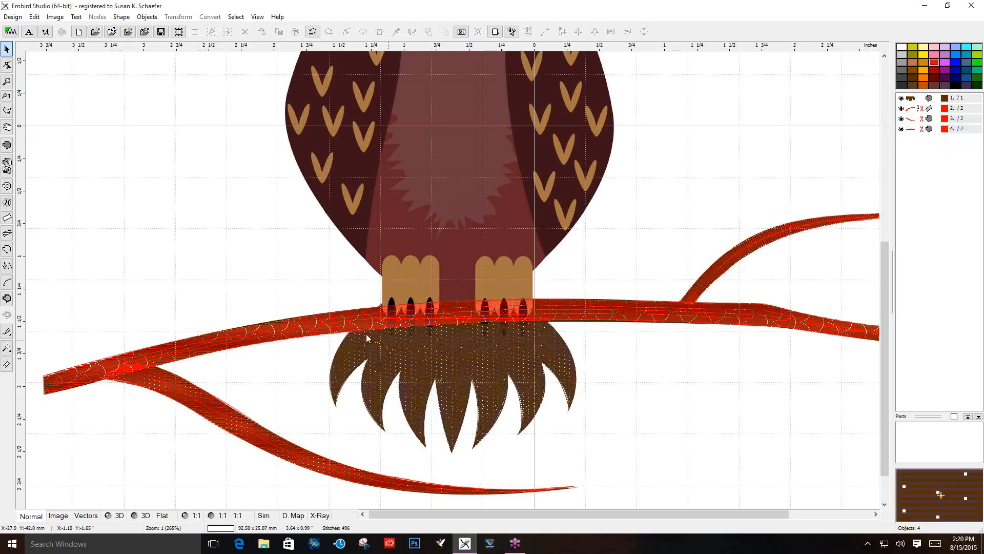
click(119, 518)
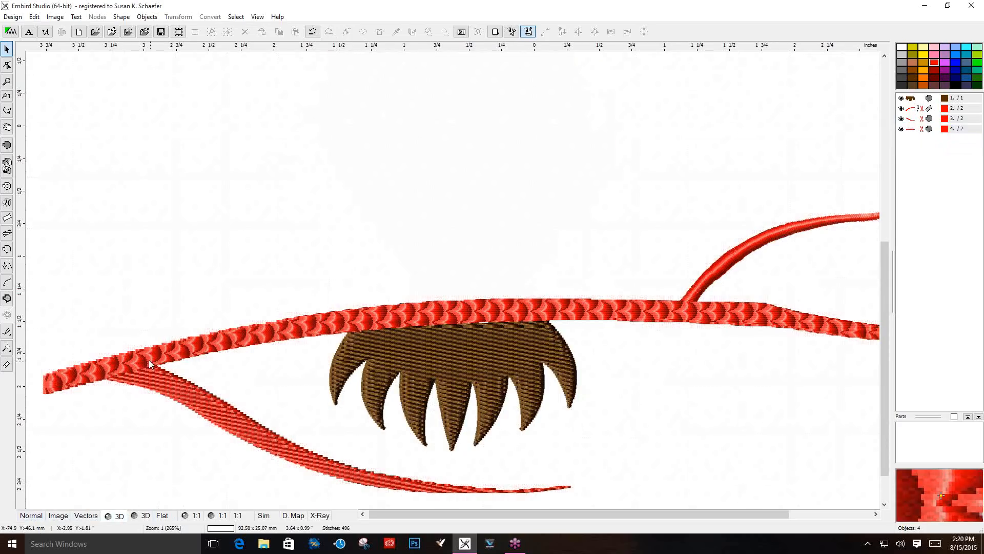
click(32, 516)
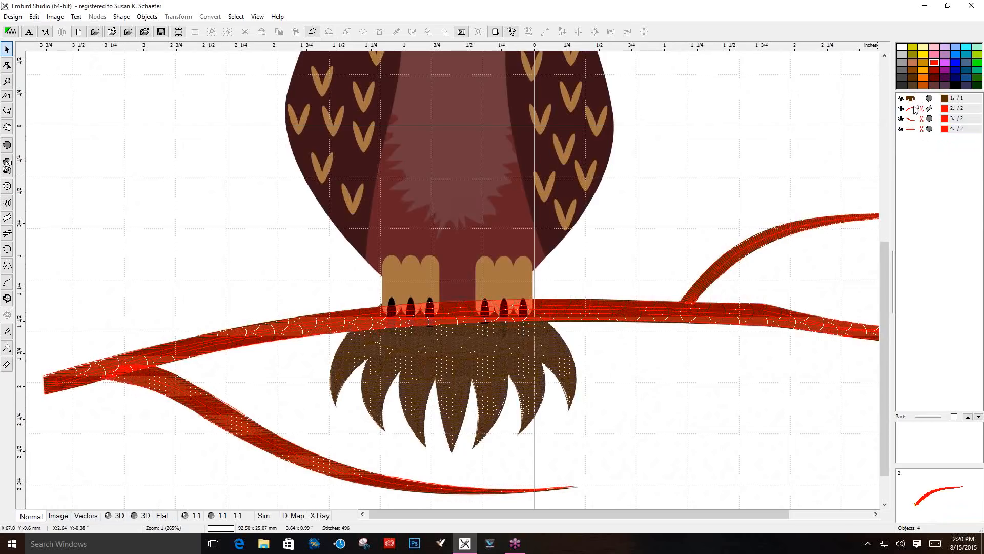
Recolor all three branch objects to golden brown
drag(915, 110, 918, 133)
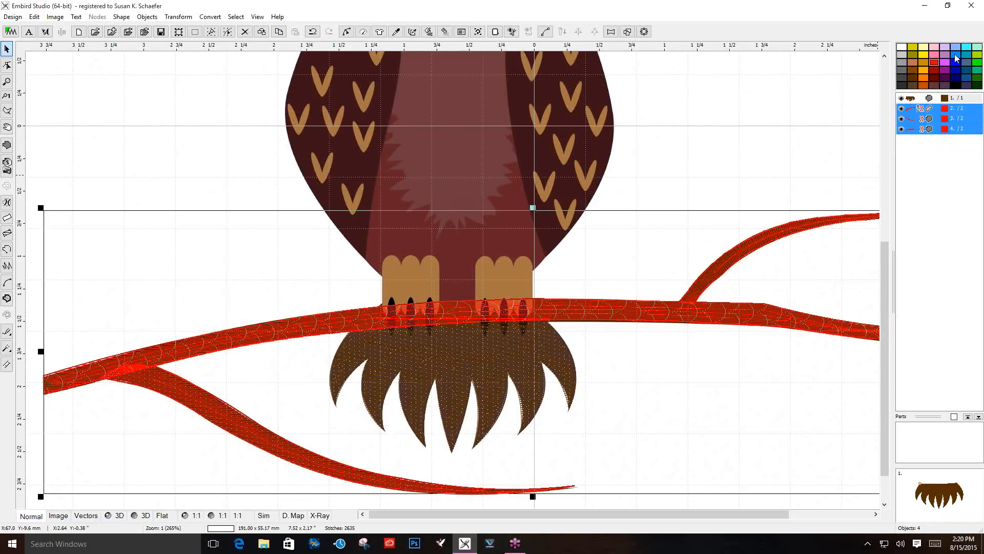
click(924, 61)
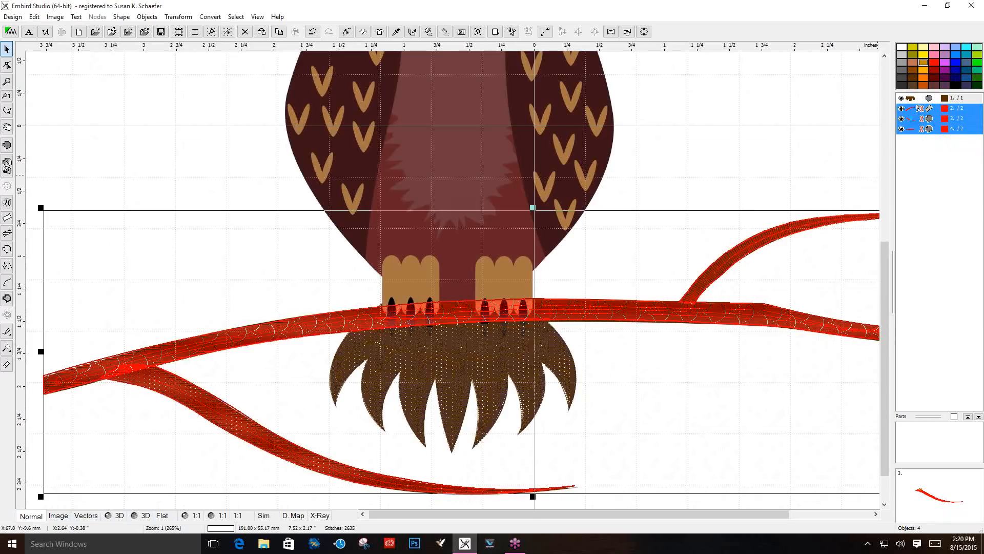
click(728, 184)
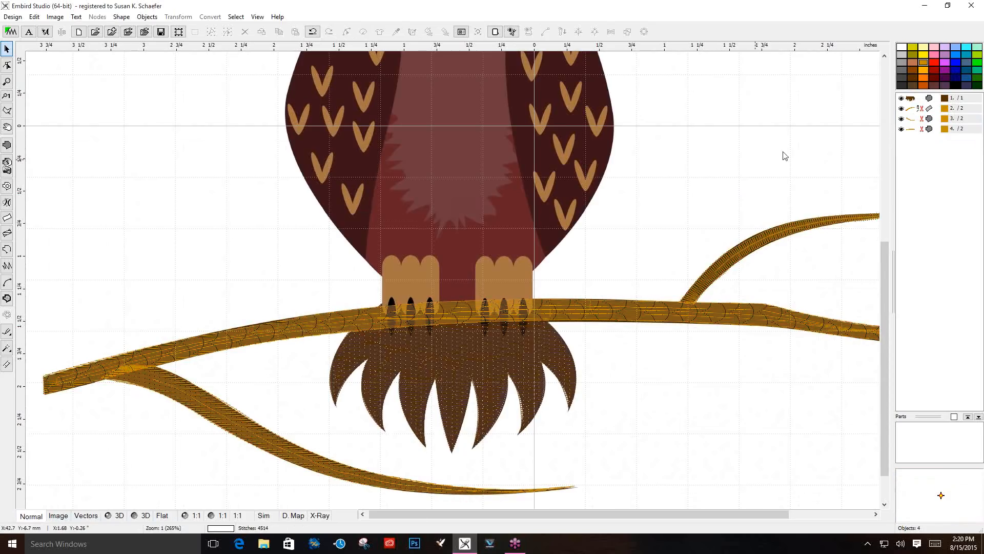
Hide the lower branch, main branch and tail feathers objects to uncover the owl's feet in the picture
click(902, 118)
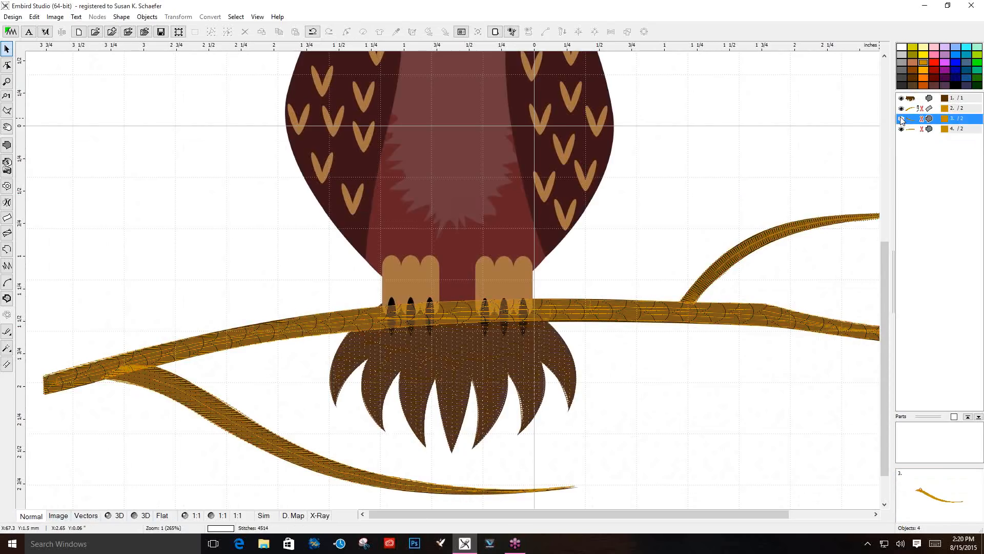
click(902, 128)
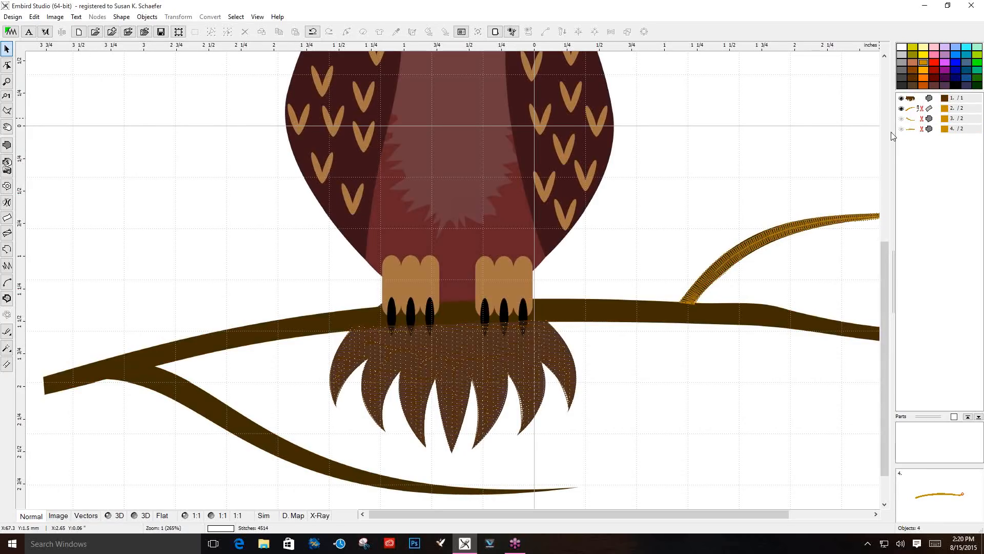
click(902, 99)
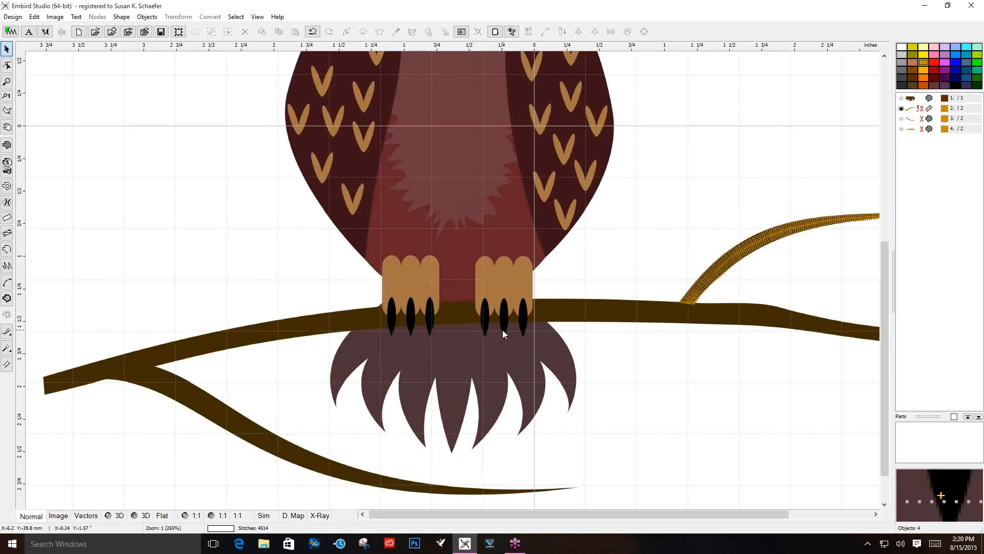
Start a fill object on the left foot's outer toe and trace its rounded upper end, bending the segments to fit
scroll(503, 330, up, 1)
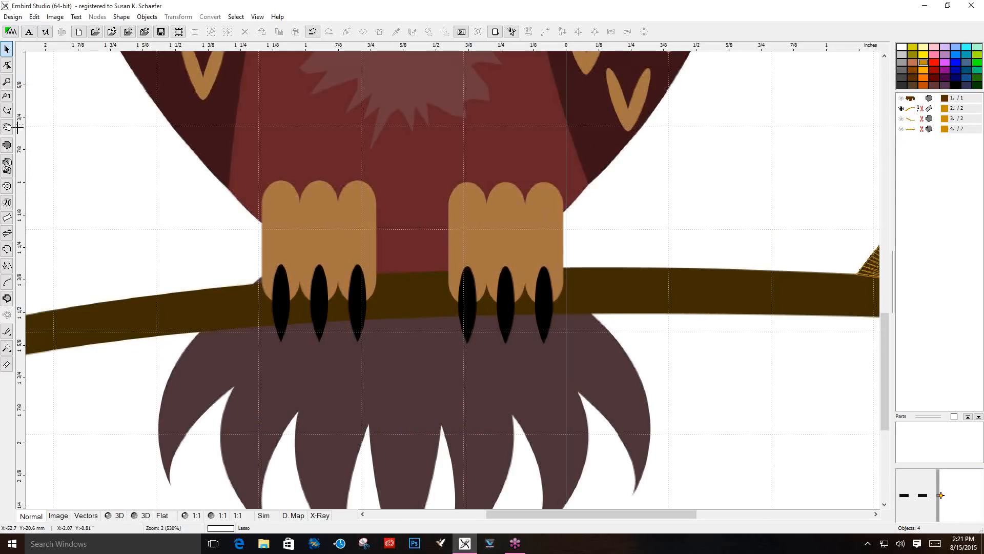
click(12, 145)
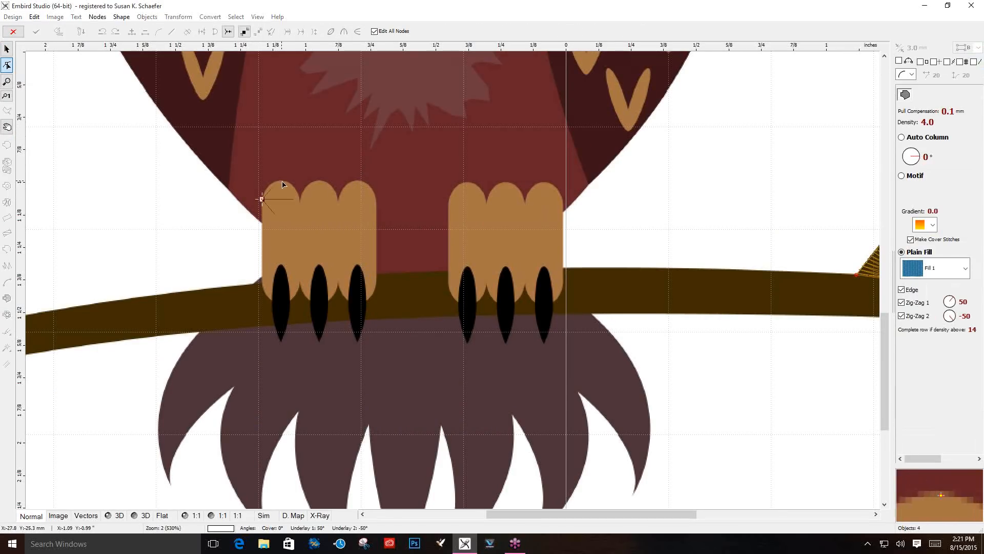
click(262, 199)
drag(271, 189, 269, 186)
click(299, 200)
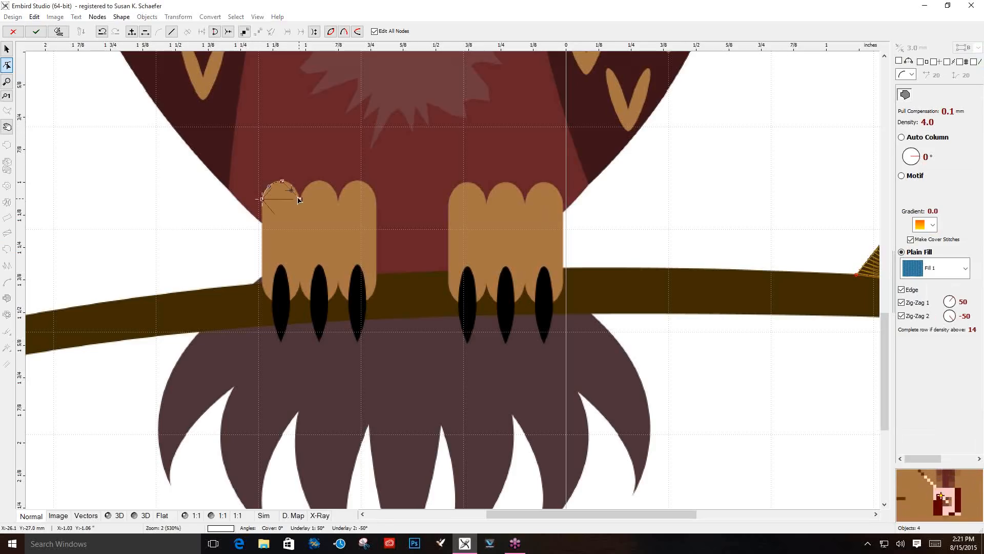
drag(291, 193, 293, 184)
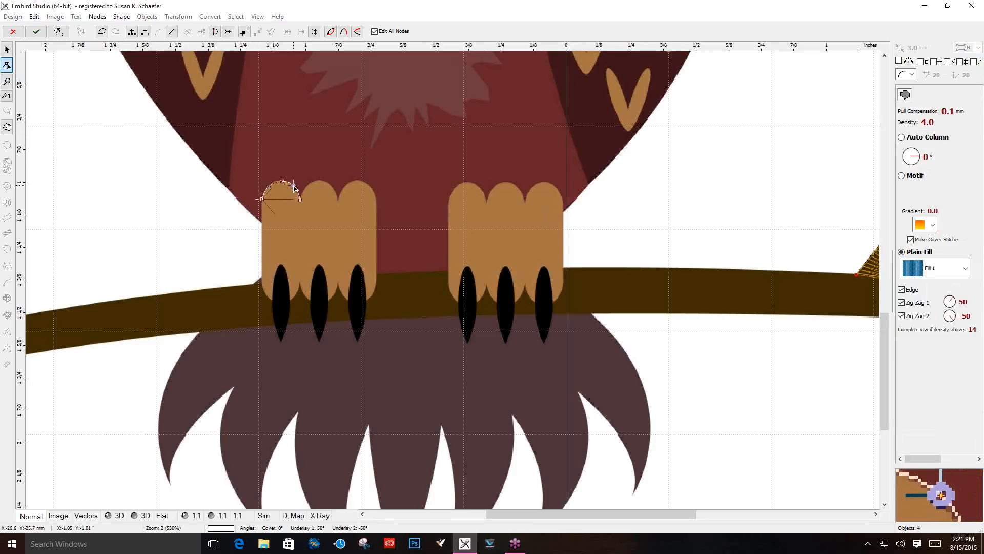
Trace the outer toe's sides and rounded lower end back to the start, and generate the fill stitches
click(300, 283)
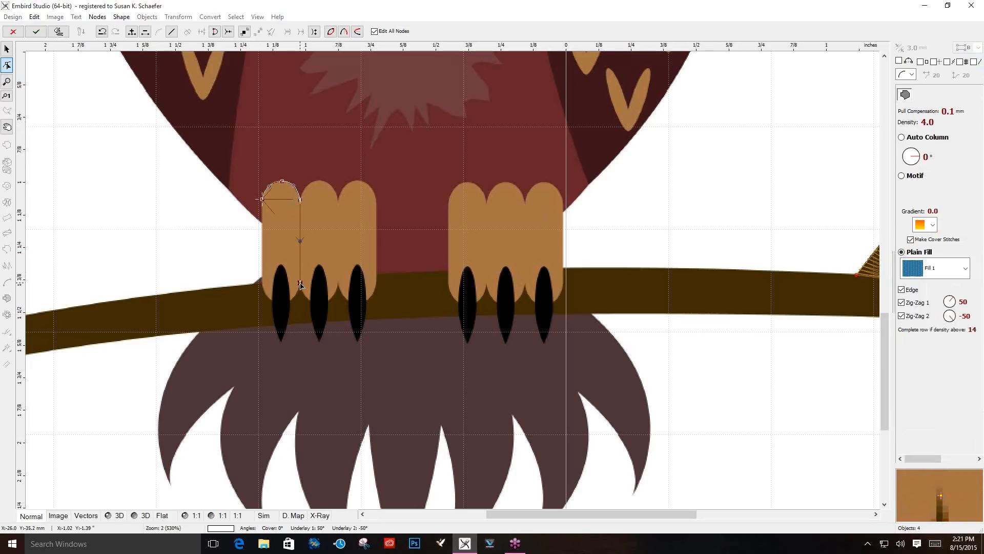
click(286, 302)
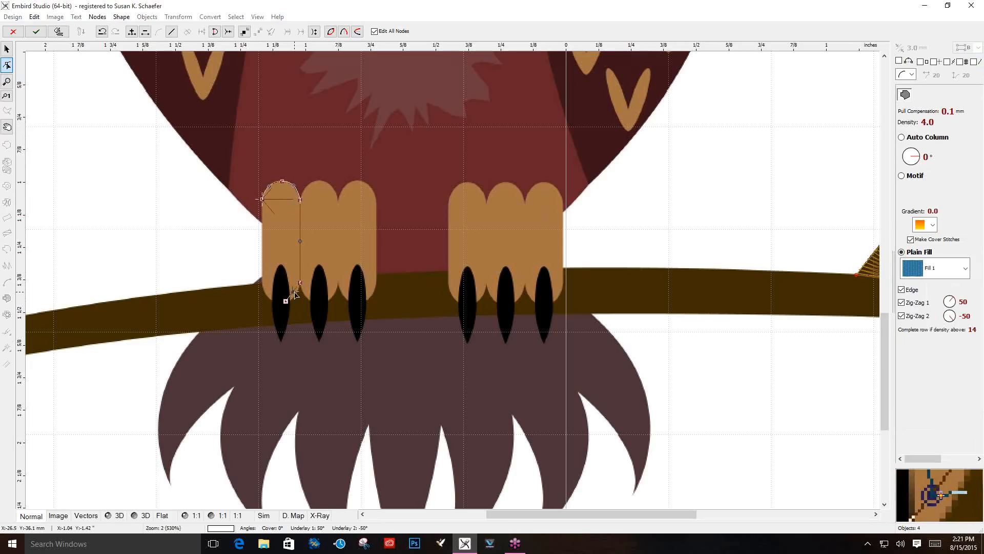
click(262, 284)
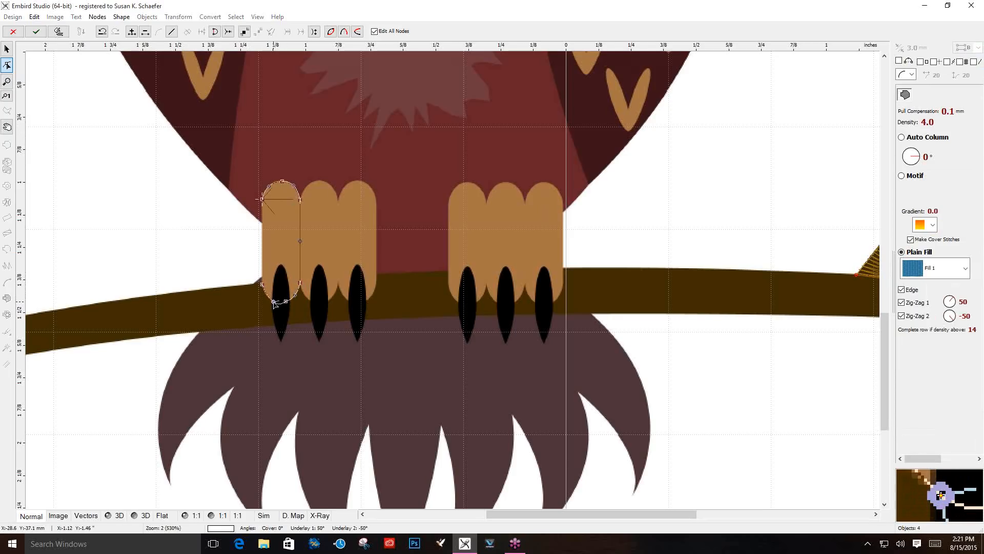
drag(262, 212, 262, 198)
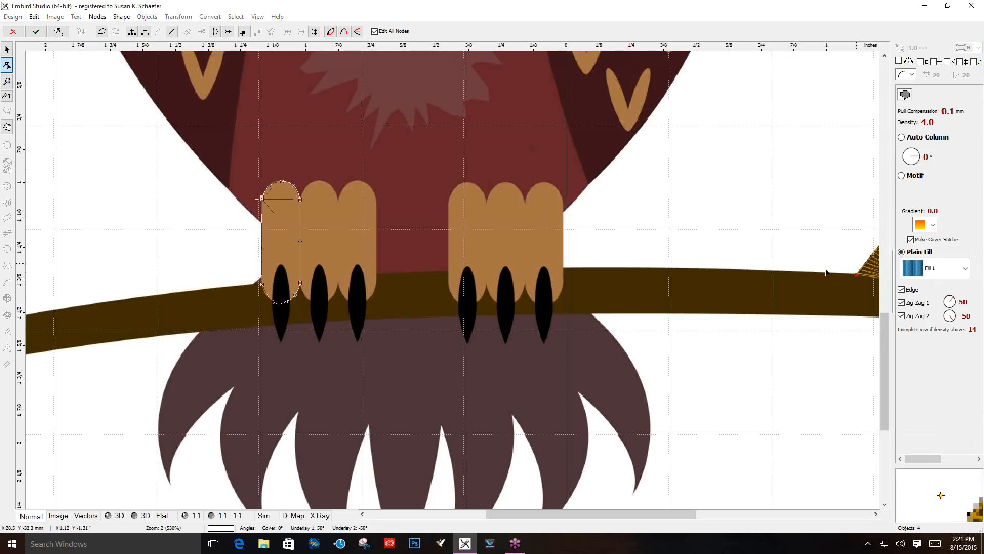
click(60, 32)
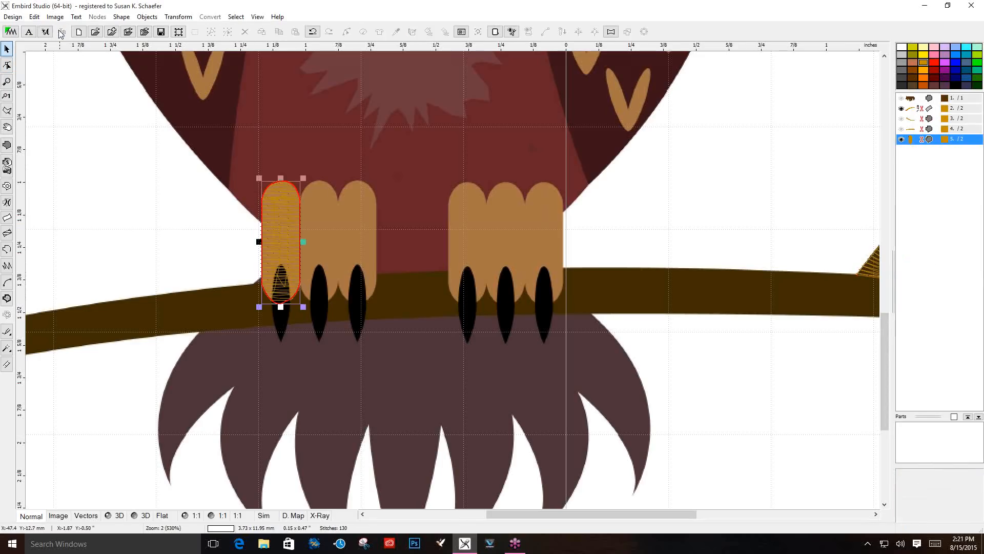
Duplicate the toe twice, fit the copies over the left foot's other two toes, and check them in the 3D preview
right_click(282, 232)
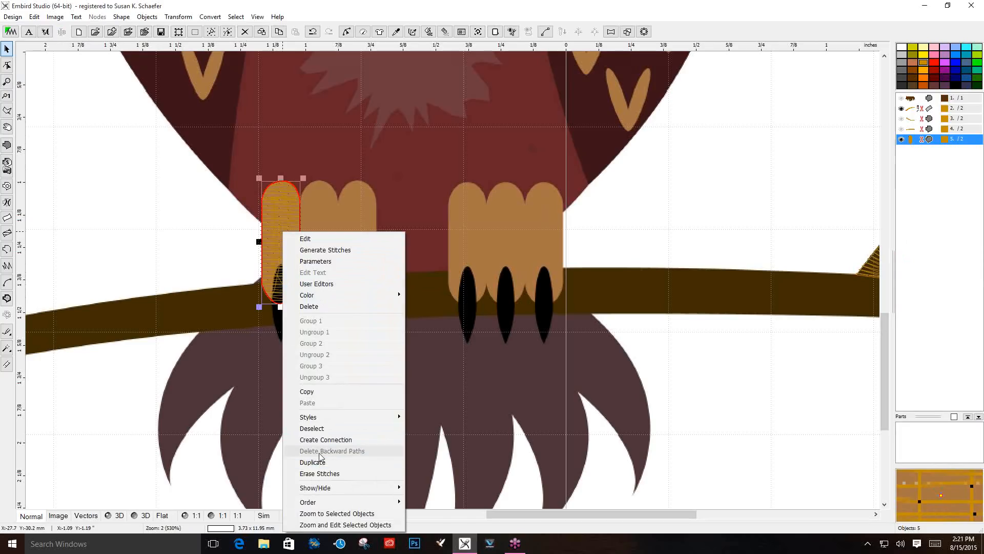
click(314, 462)
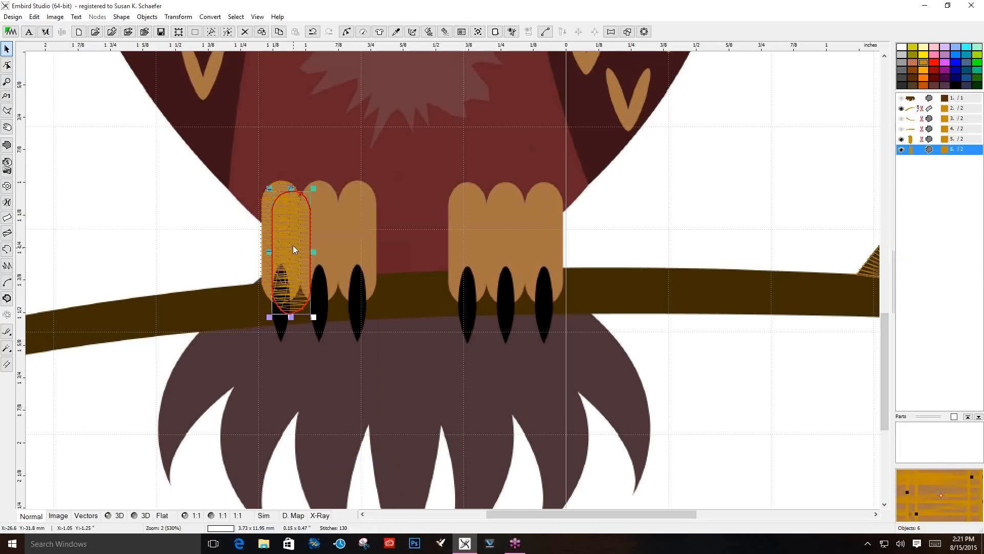
click(321, 230)
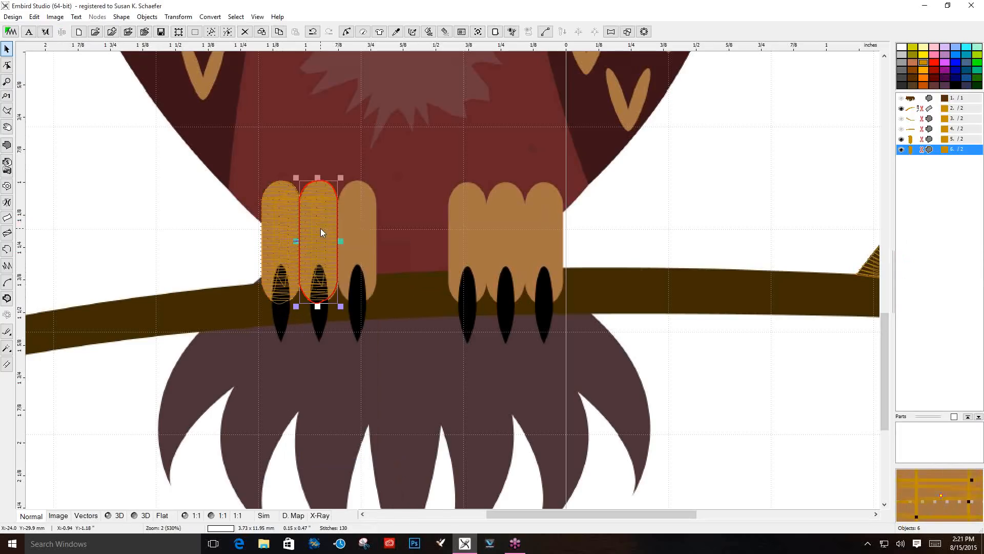
right_click(319, 230)
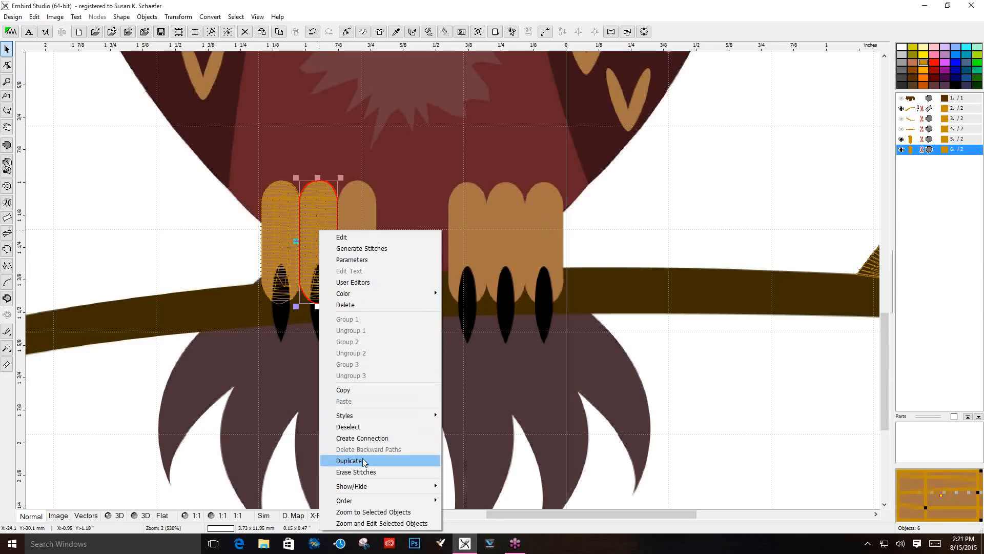
click(323, 460)
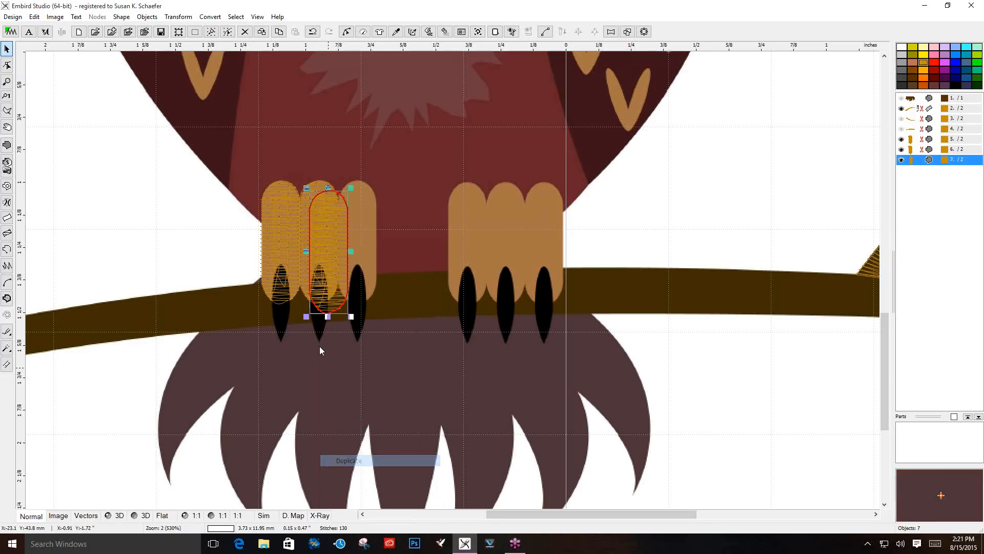
click(358, 247)
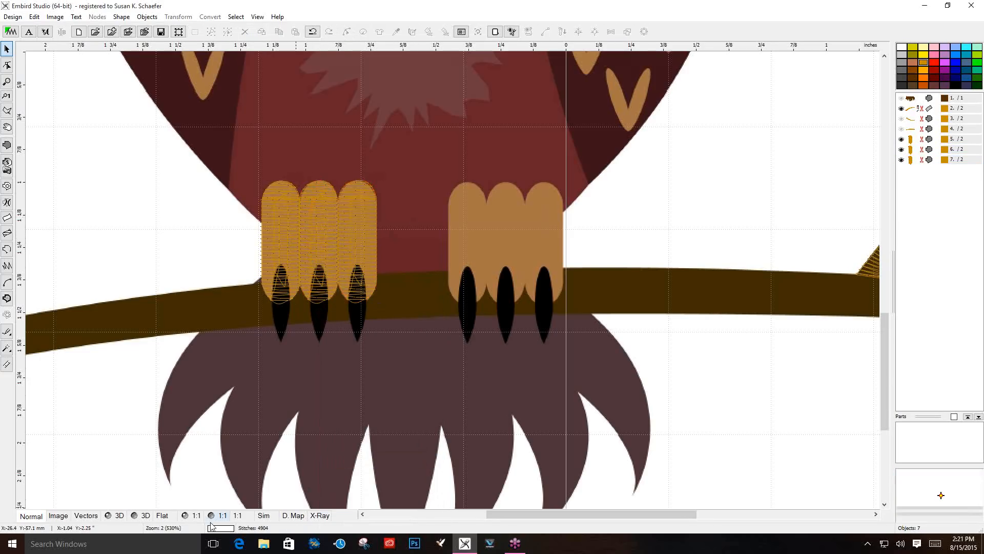
click(118, 516)
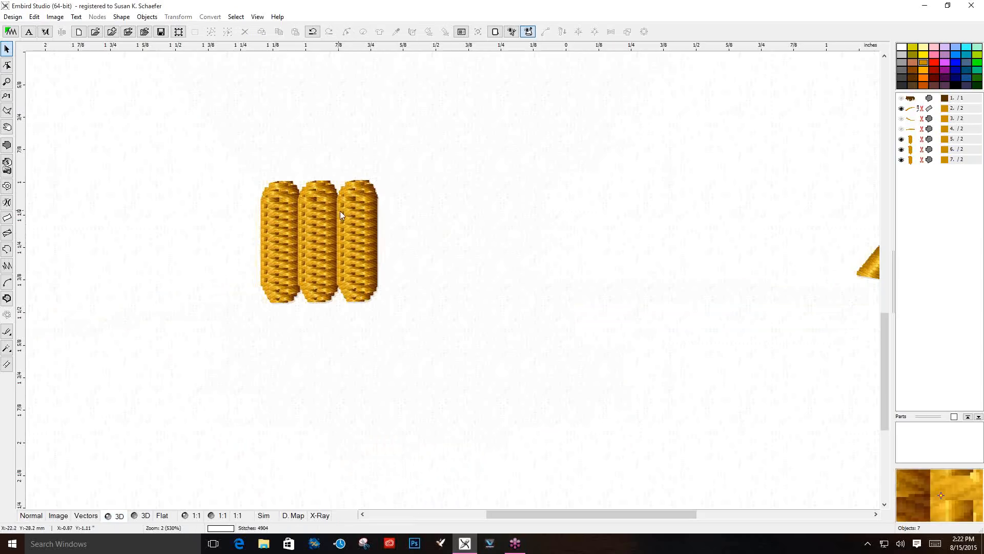
click(31, 515)
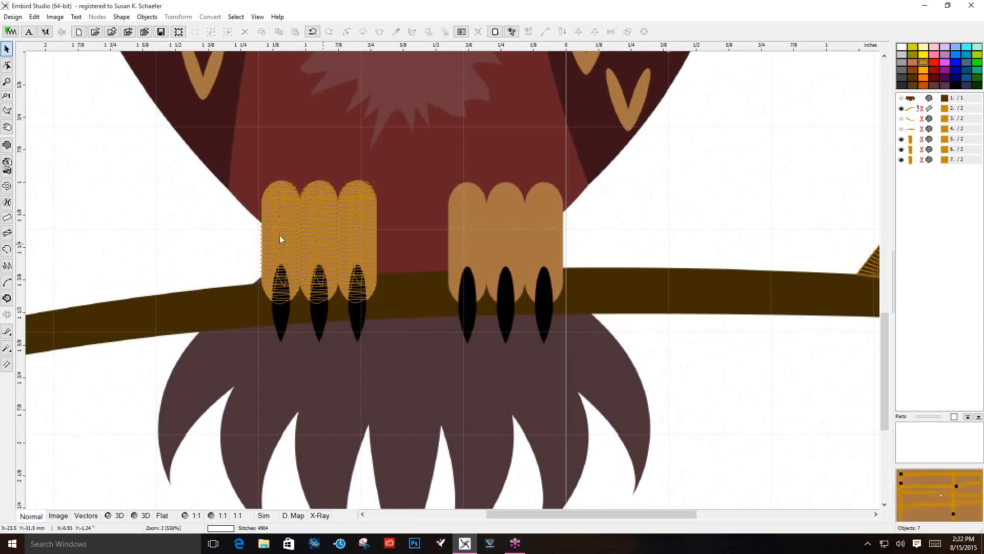
Start a single fill object over the whole right foot and trace the three rounded upper ends of its toes
click(6, 146)
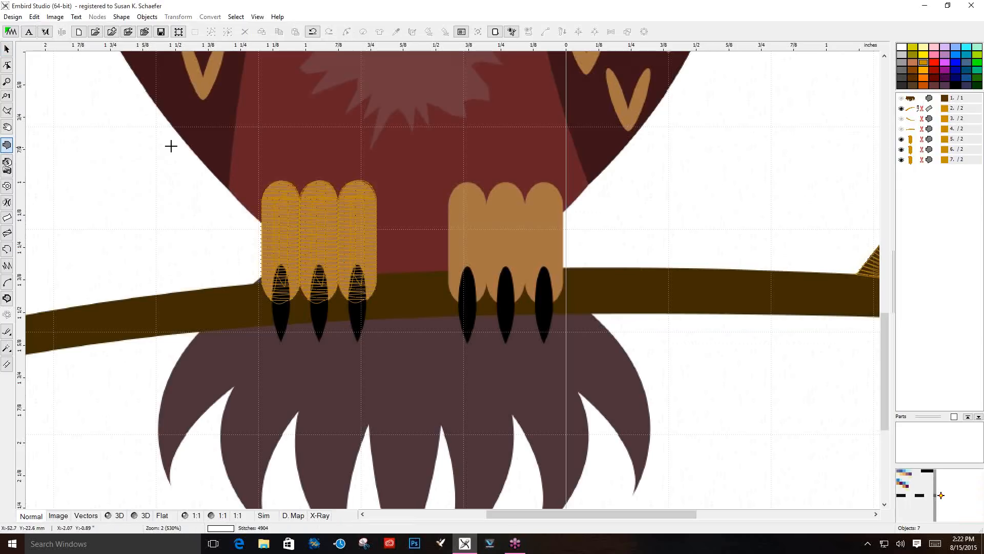
click(449, 203)
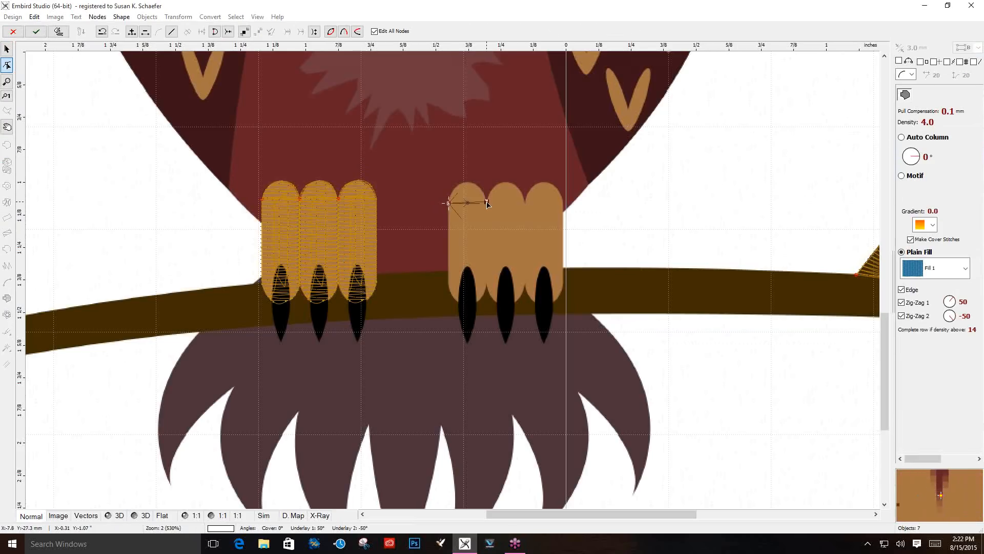
drag(468, 202, 547, 184)
click(526, 202)
click(563, 202)
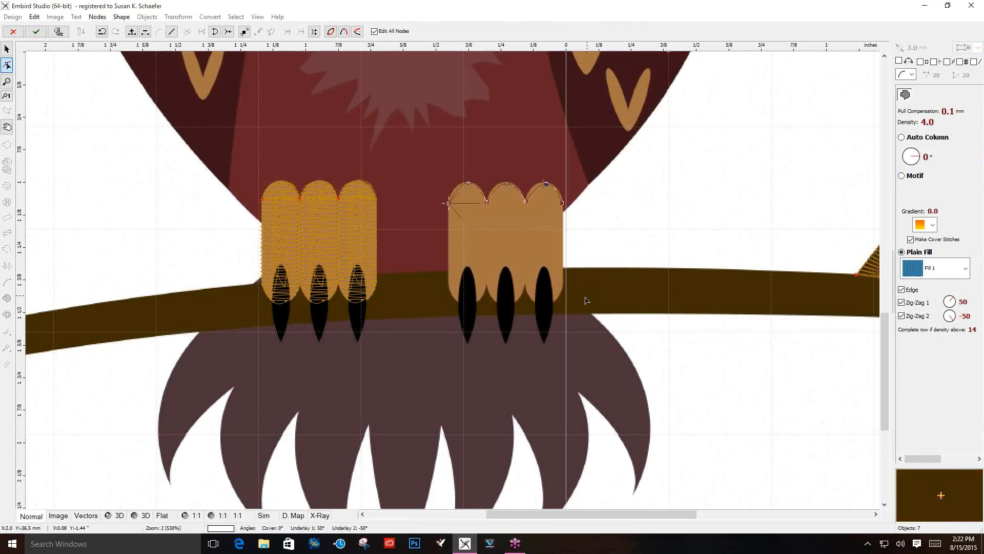
Trace the right foot's sides and scalloped lower edge back to the start, and generate the fill stitches
click(564, 284)
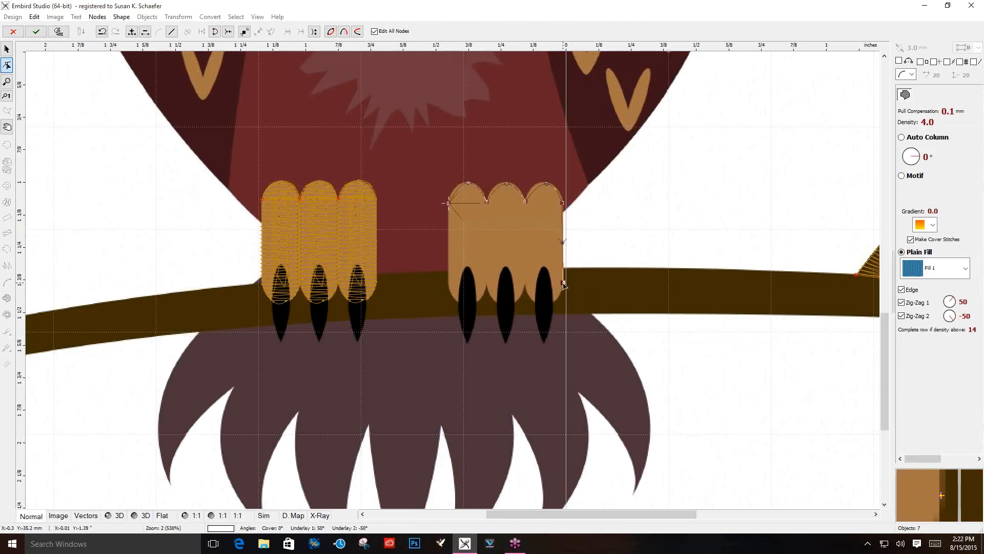
click(525, 285)
drag(545, 285, 546, 304)
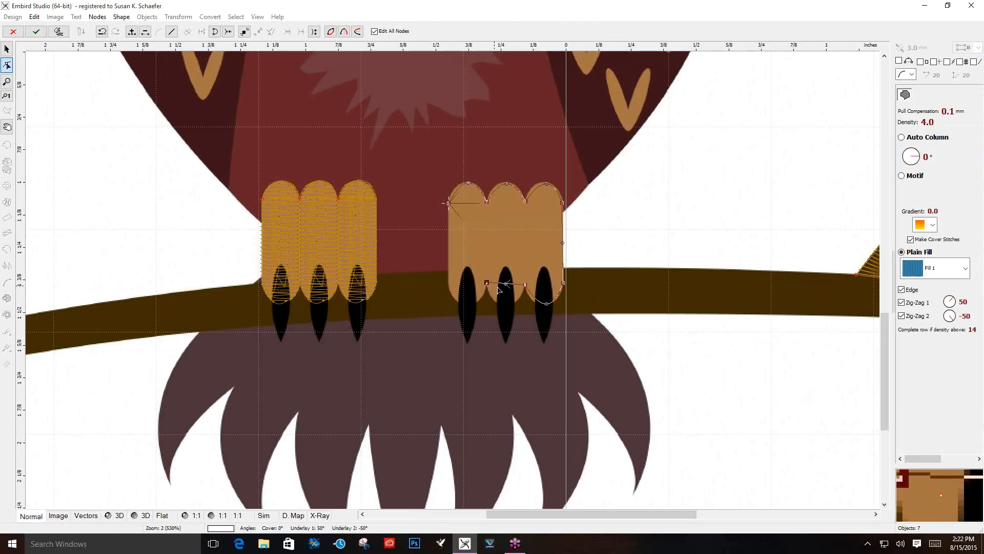
drag(507, 285, 507, 307)
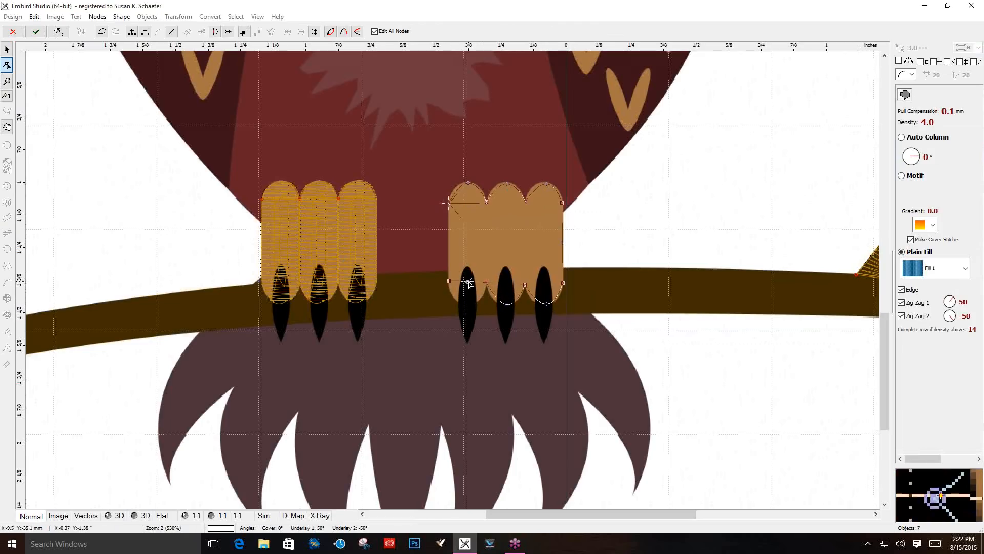
drag(469, 283, 471, 304)
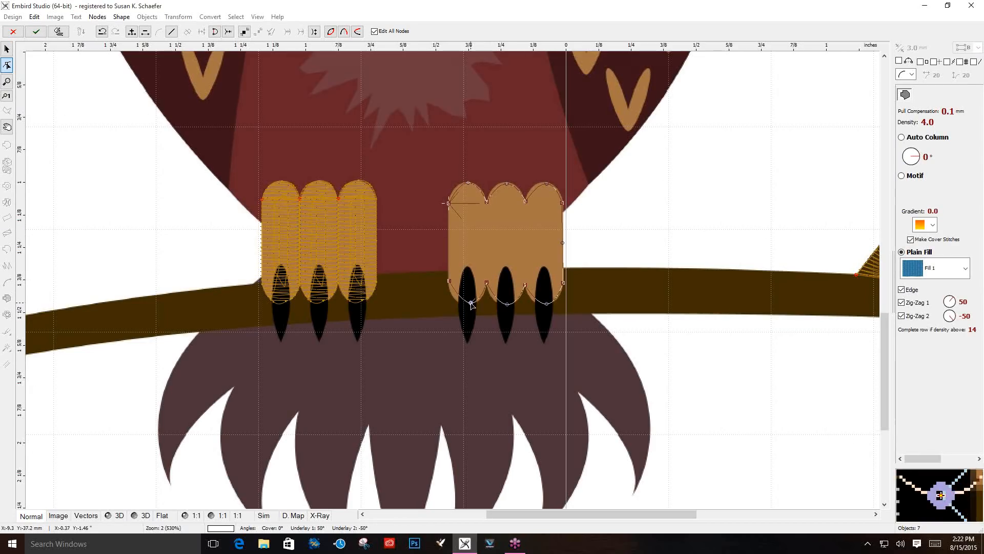
click(450, 218)
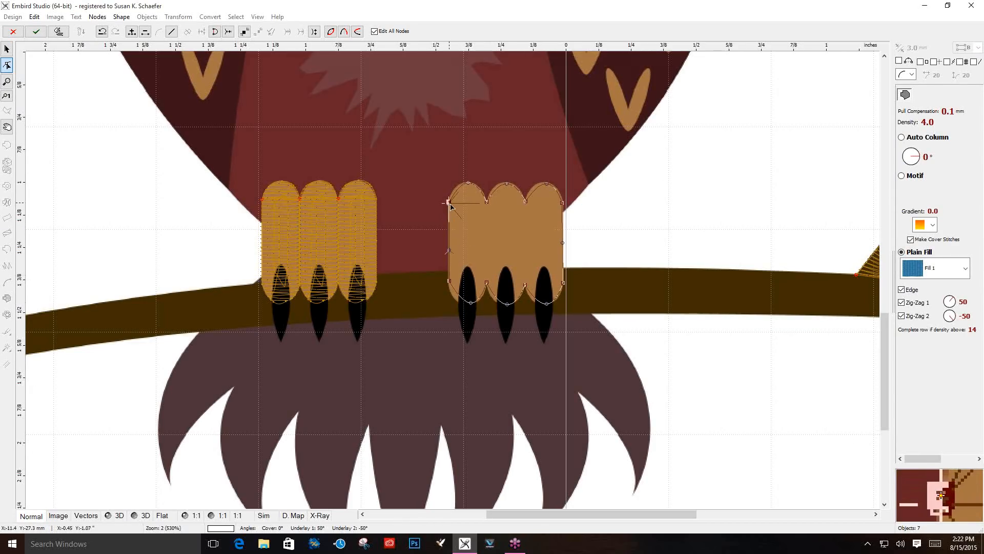
key(Return)
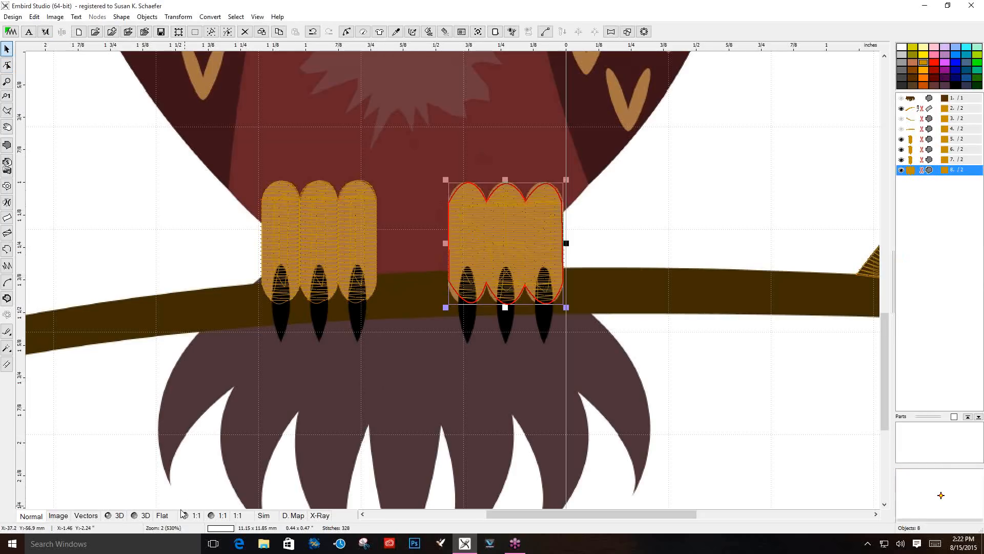
Compare both feet in the 3D preview, and delete the one-piece fill from the right foot
click(113, 517)
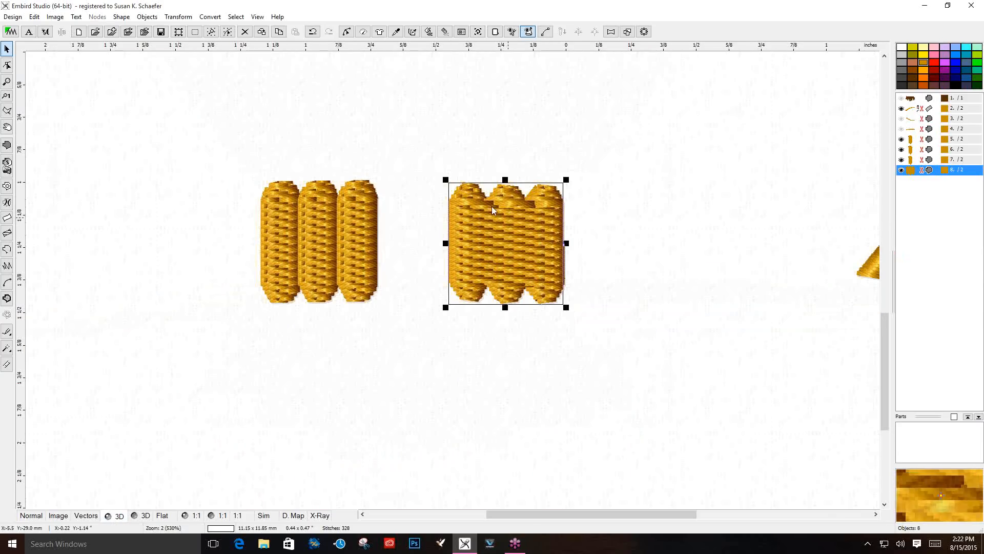
click(32, 517)
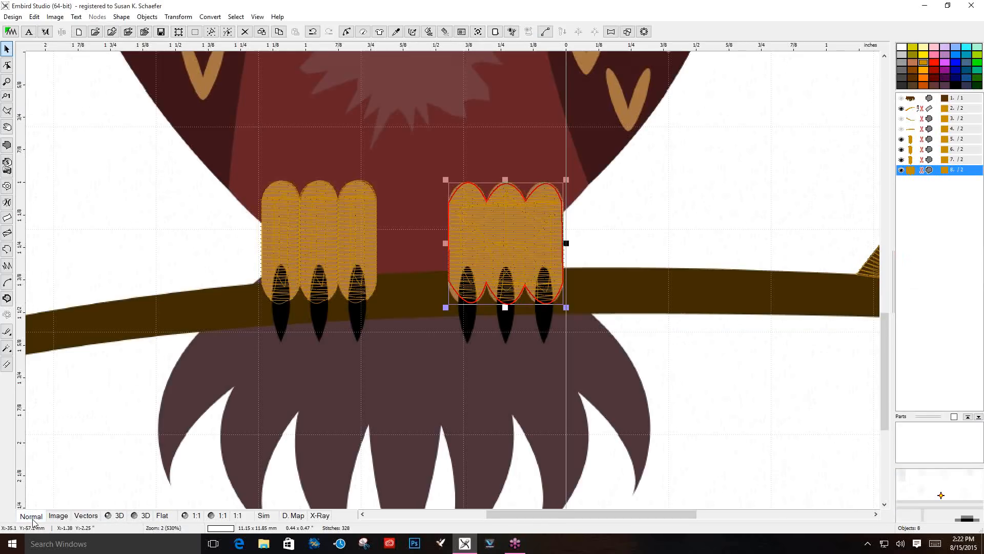
right_click(506, 237)
click(543, 307)
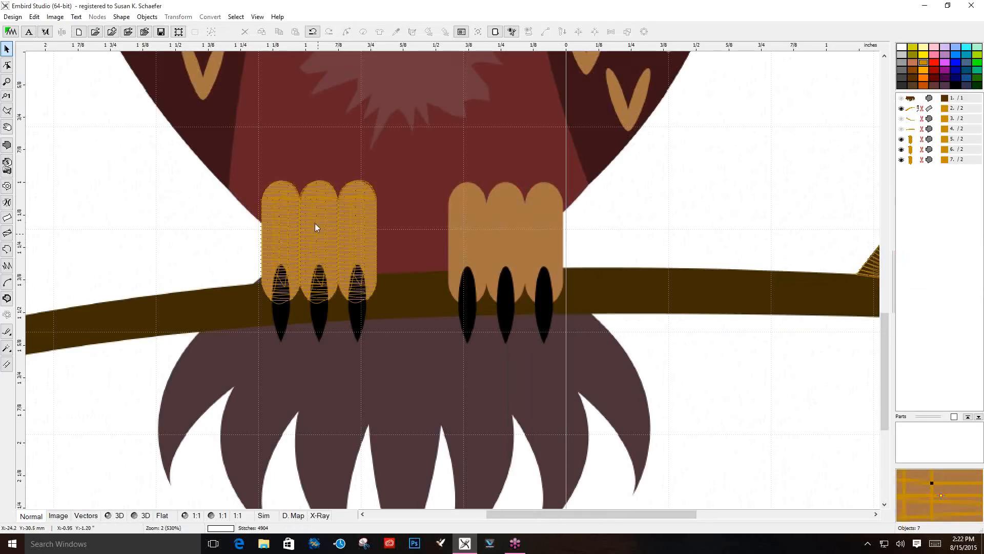
Duplicate the left foot's three toe fills together and place the copies over the right foot's toes
drag(274, 193, 386, 244)
right_click(350, 224)
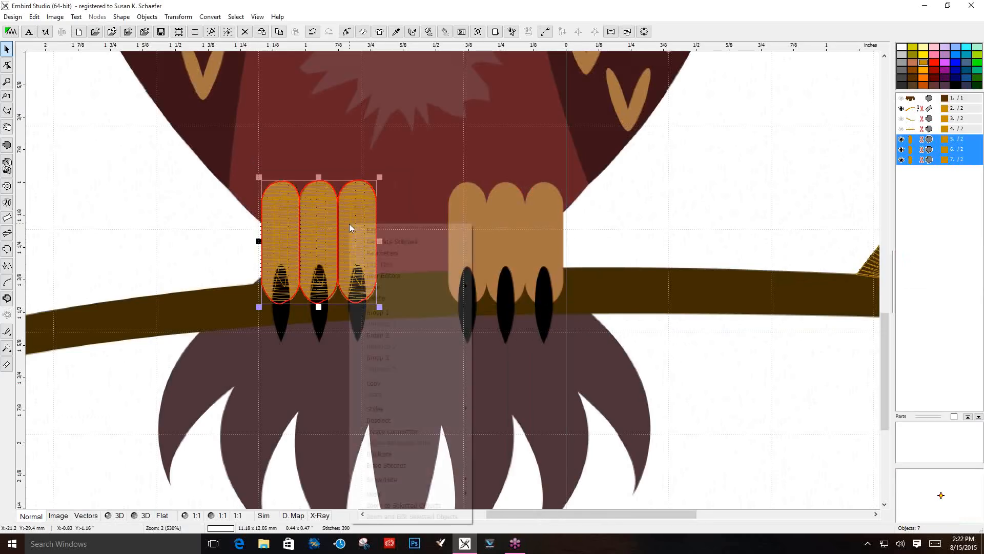
click(426, 453)
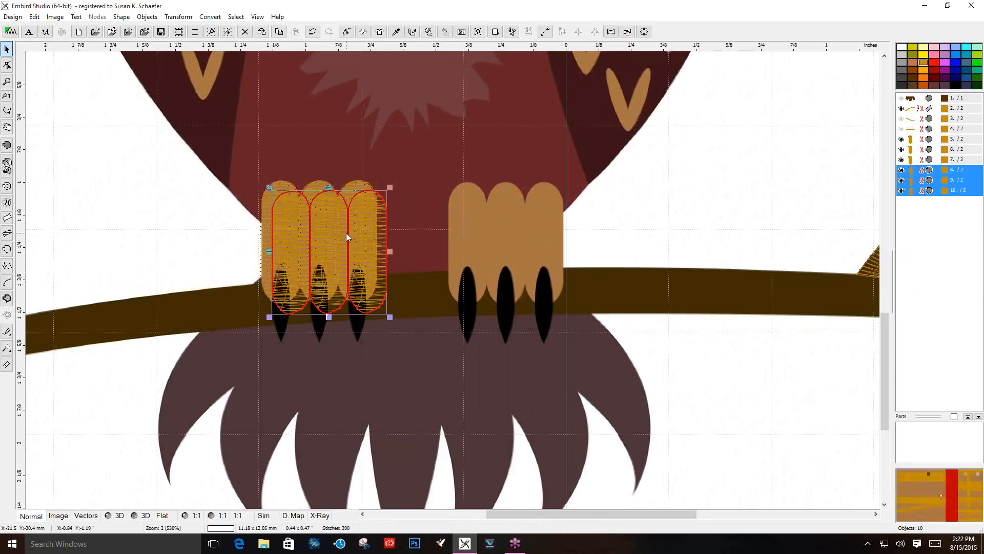
drag(346, 234, 533, 234)
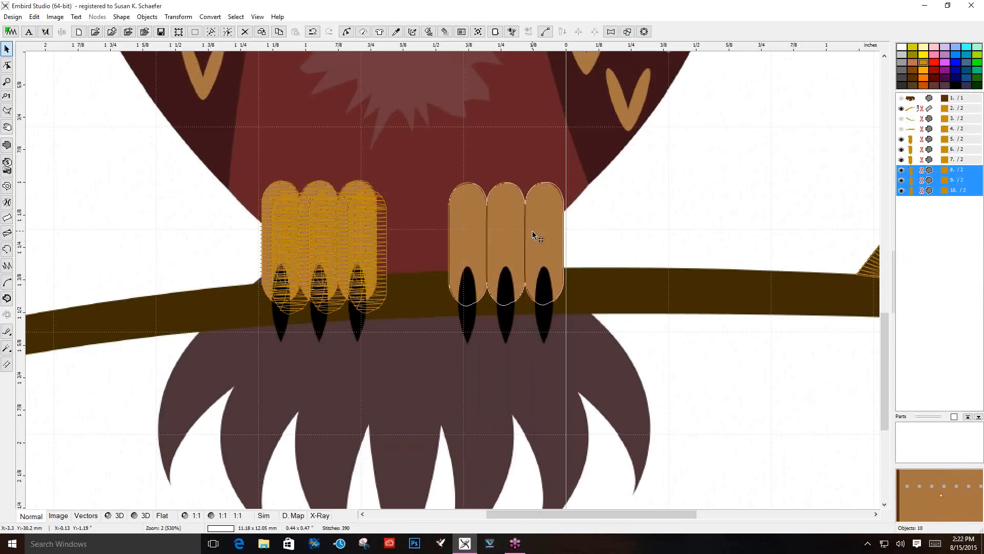
click(628, 209)
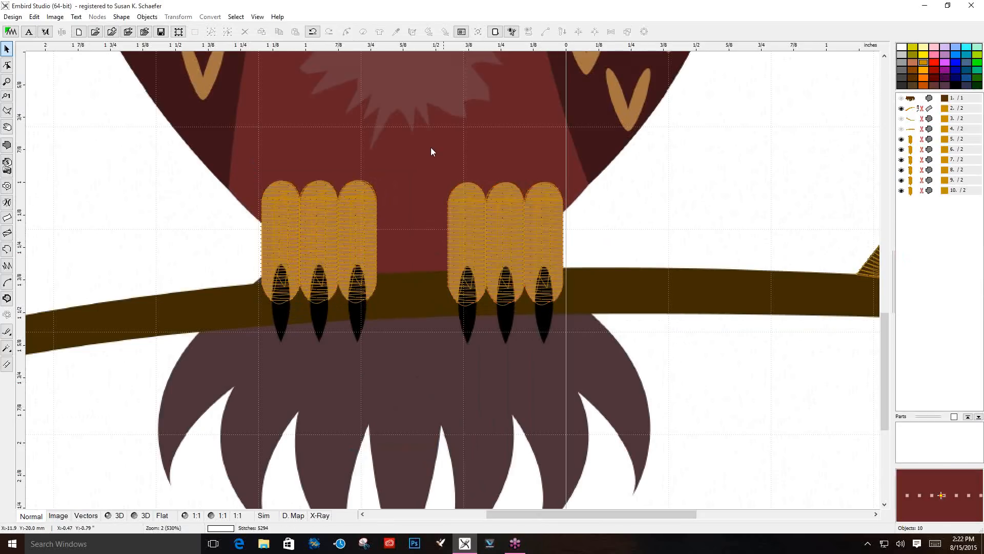
Combine all six toe fills of both feet into one object with Group 1
mouse_move(909, 139)
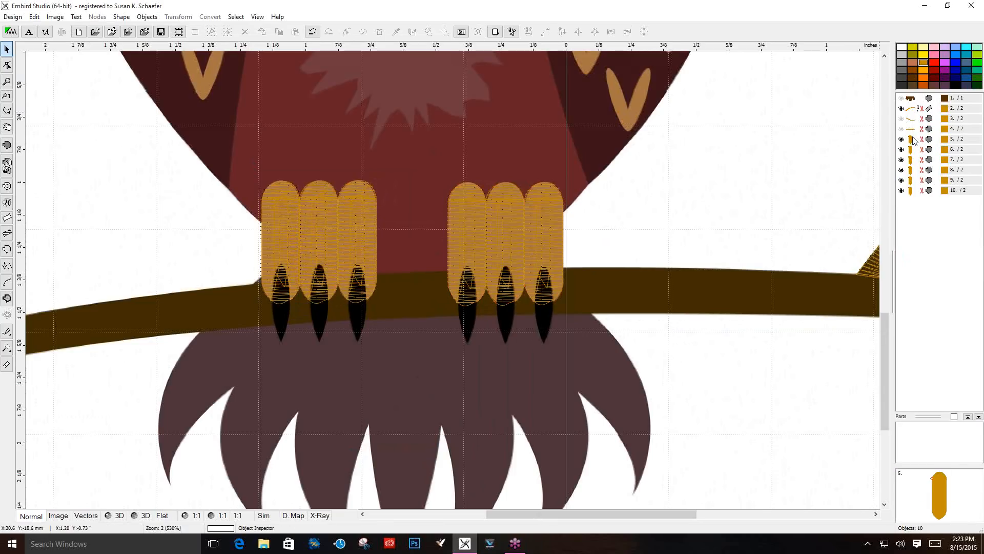
drag(913, 139, 915, 190)
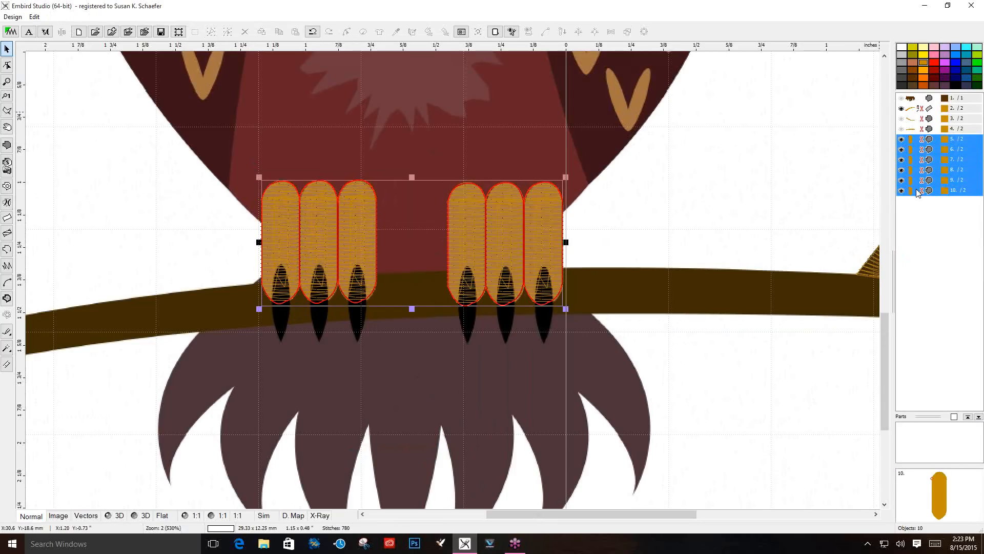
right_click(913, 171)
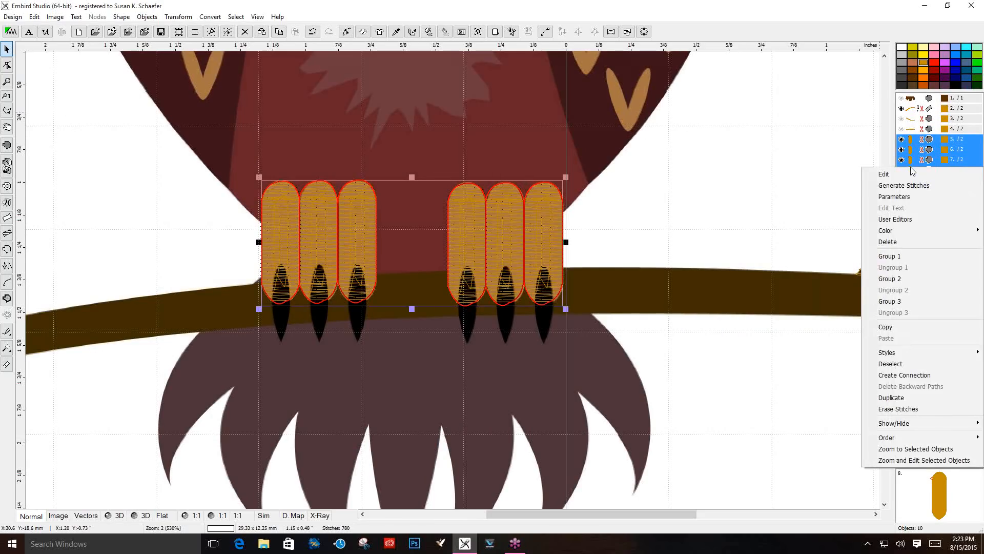
click(897, 259)
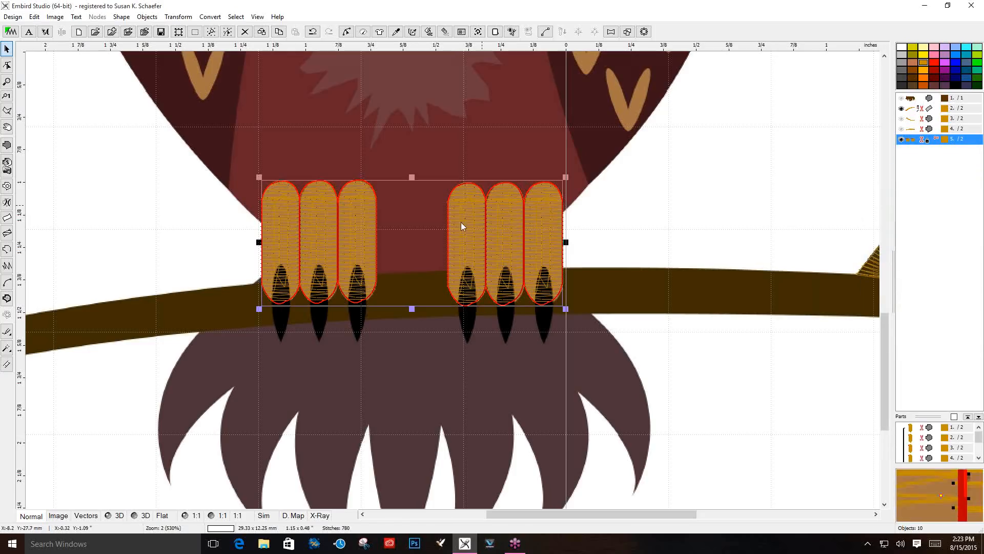
click(620, 211)
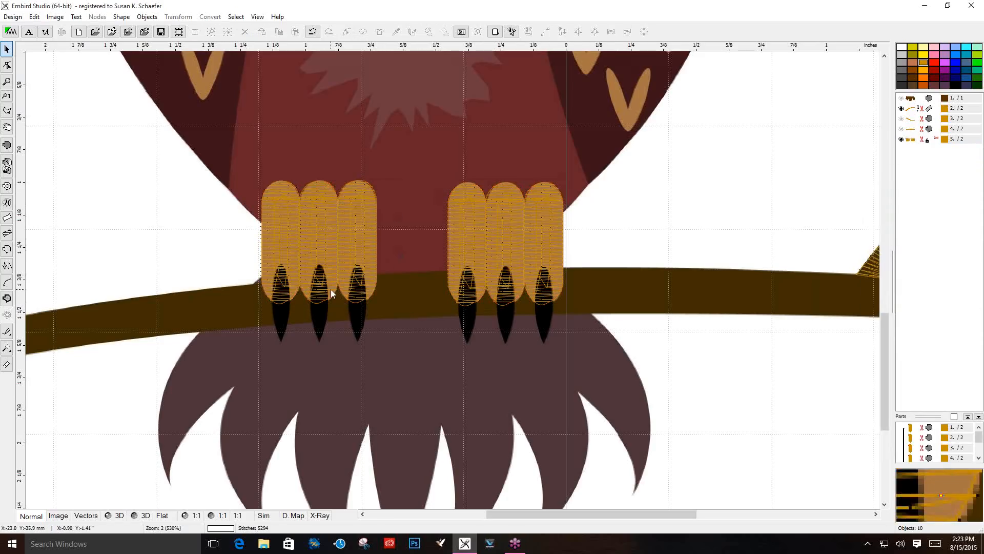
Create a four-element ellipse fill about 1.7 x 7.9 mm over the left foot's first claw, convert it to elements, and generate its stitches
click(8, 146)
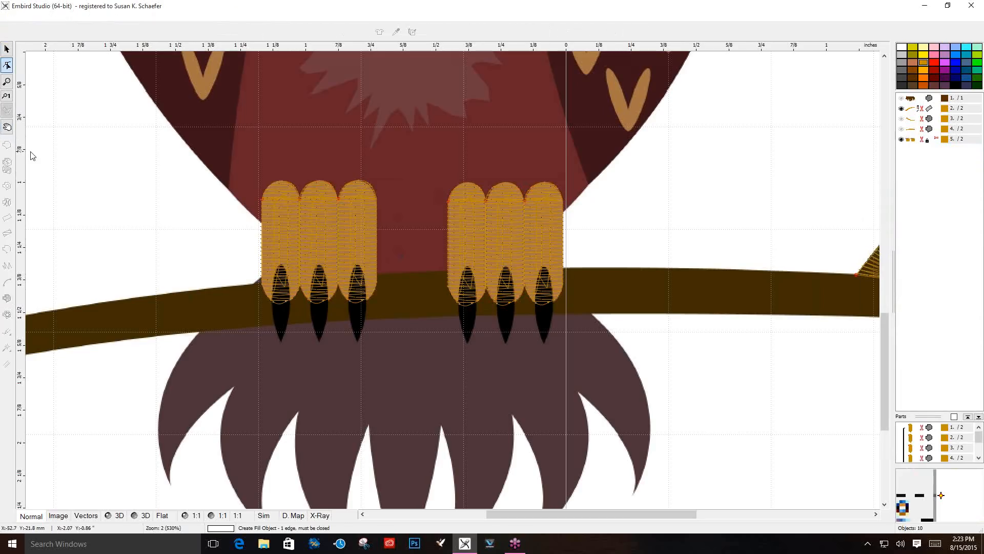
click(273, 297)
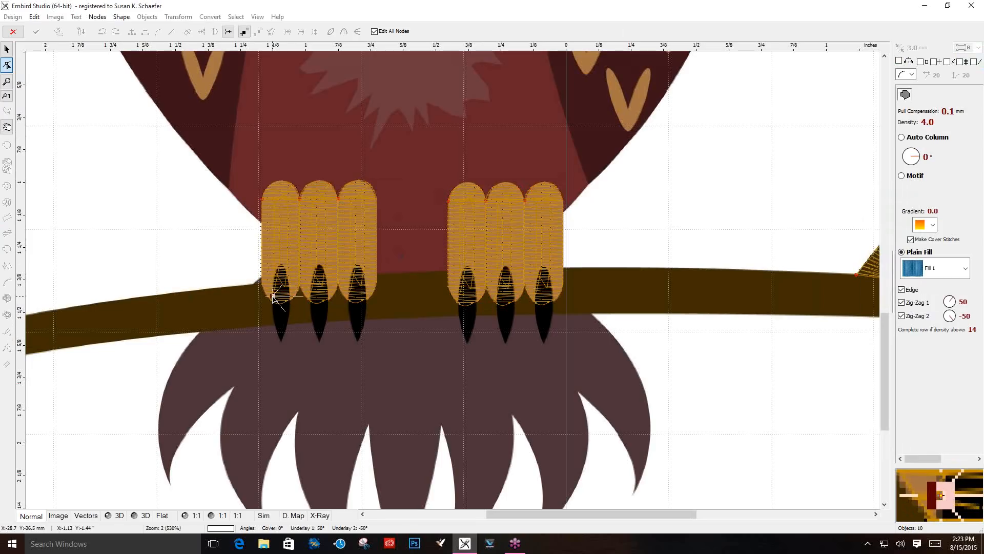
click(123, 17)
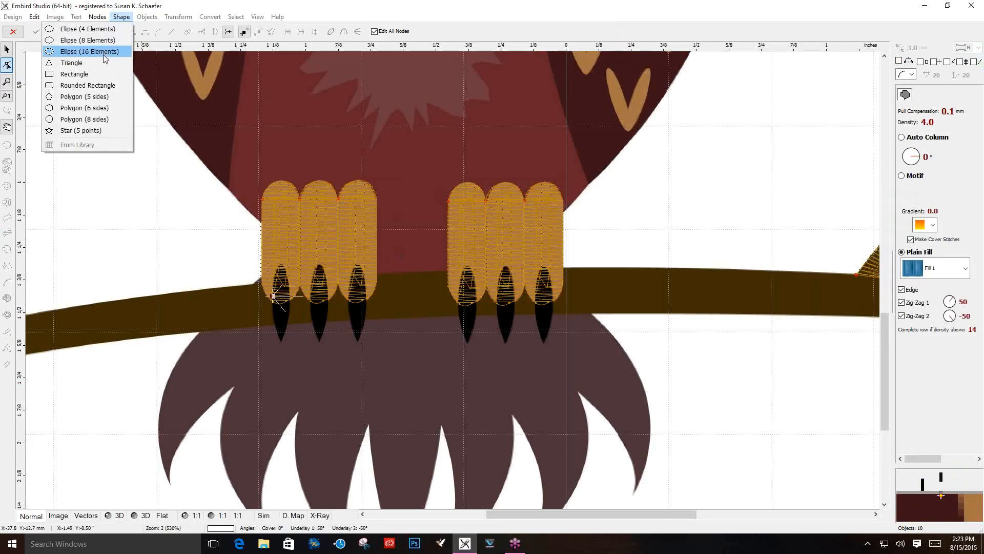
click(111, 30)
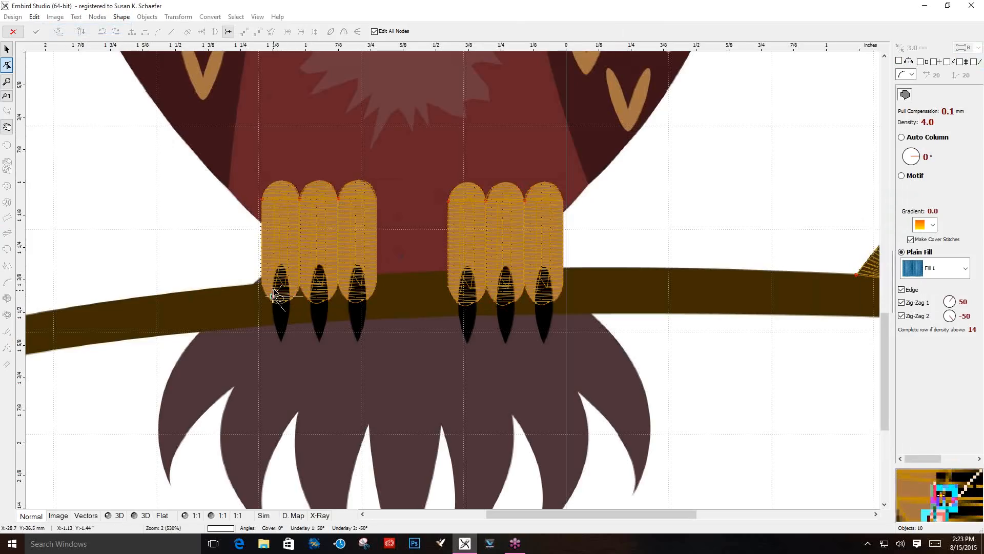
drag(274, 295, 282, 258)
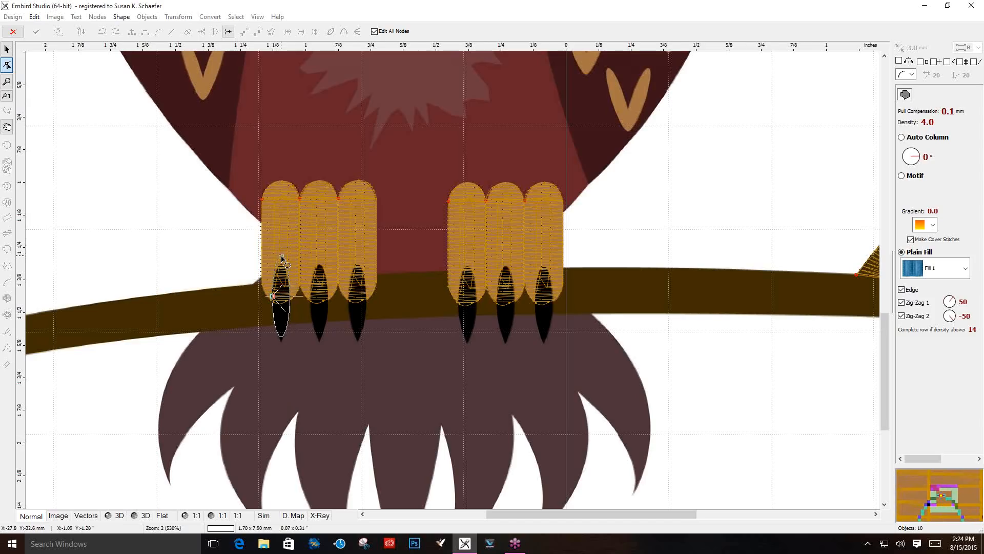
right_click(293, 326)
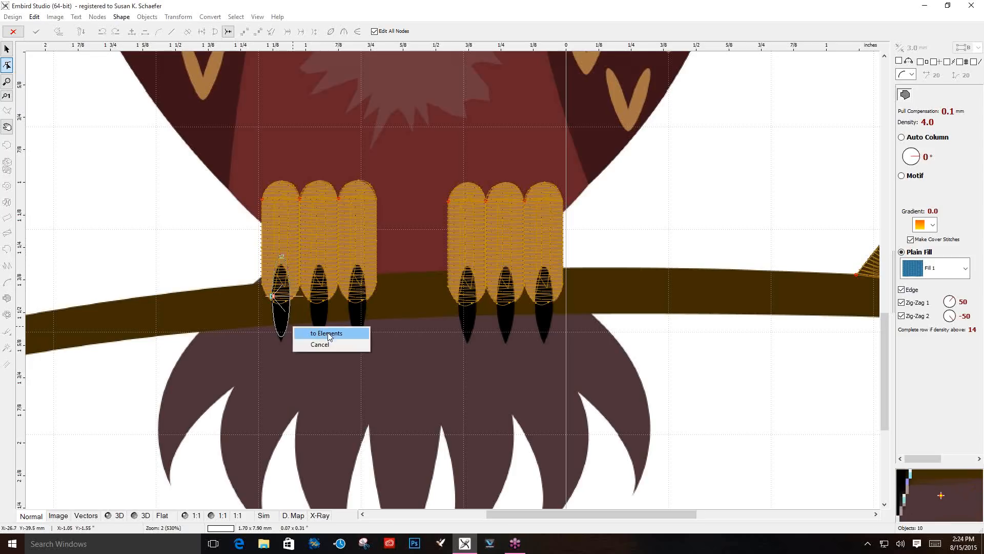
click(327, 332)
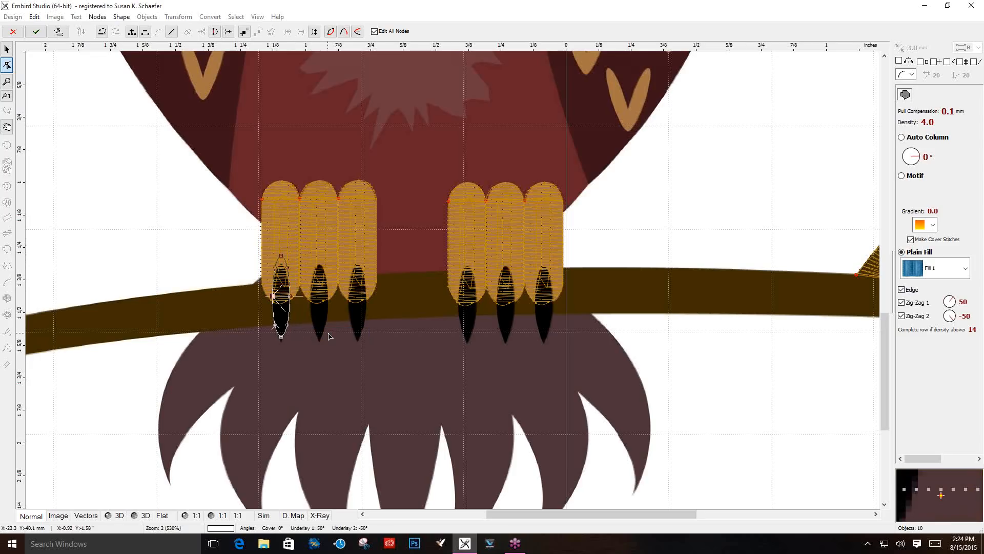
click(60, 32)
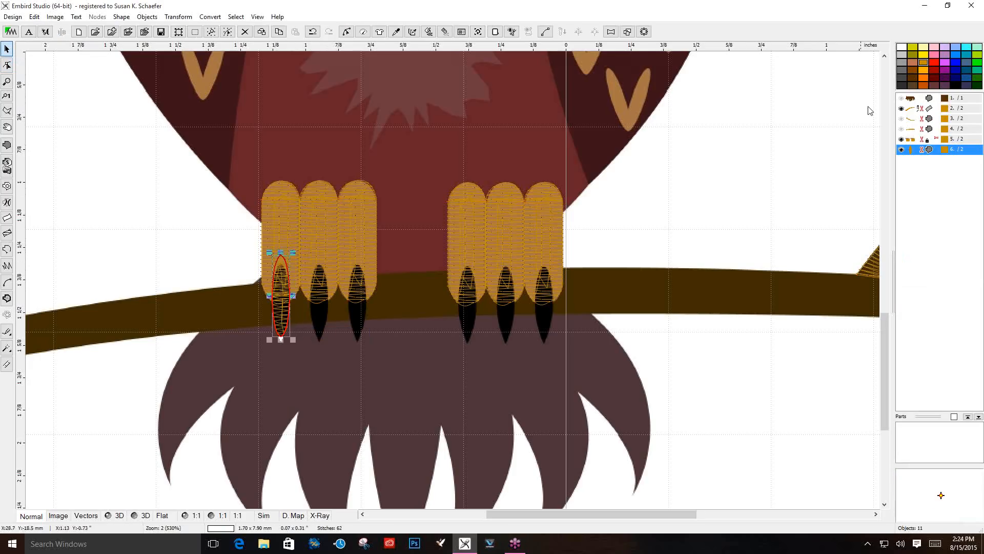
Colour the claw ellipse black and shift it slightly down to fit the left foot's first claw
click(956, 85)
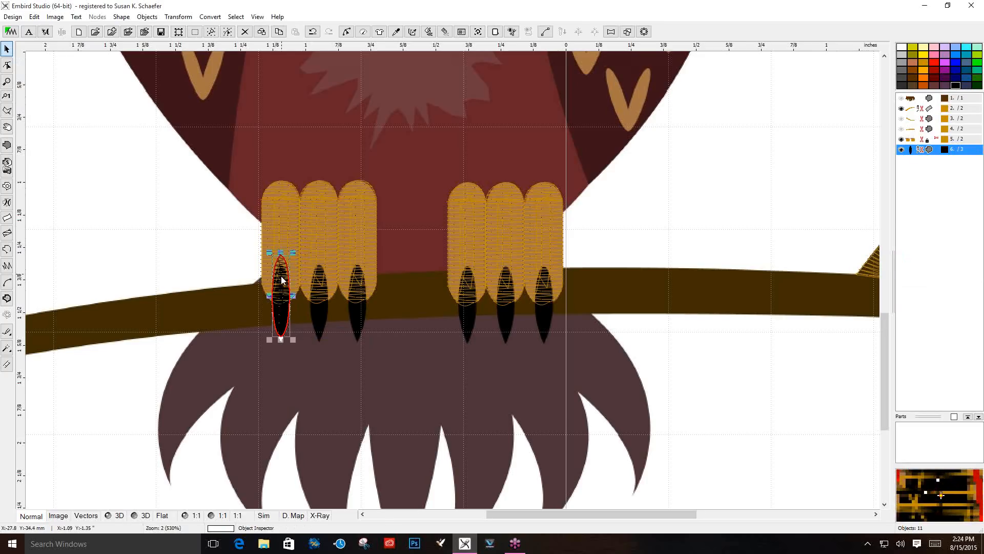
drag(282, 273, 281, 278)
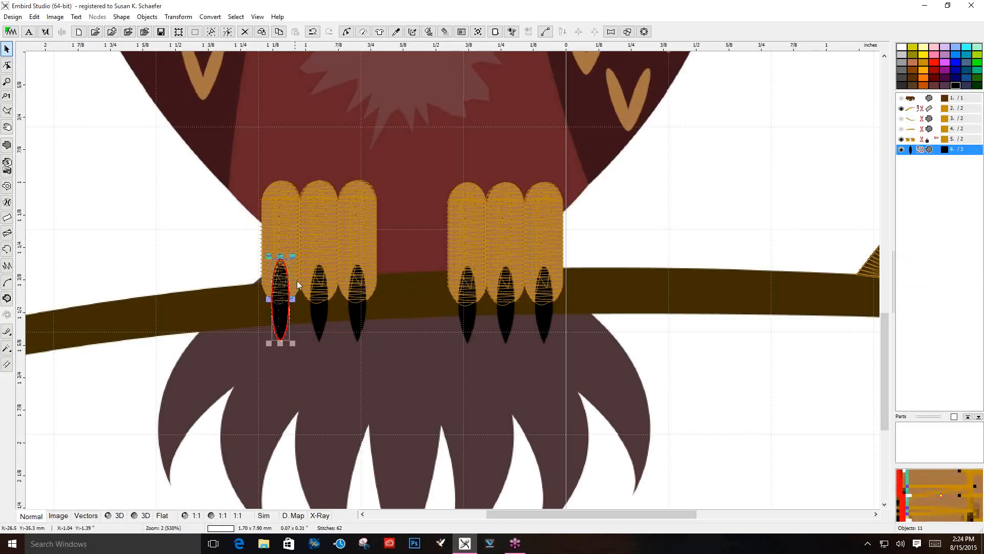
right_click(281, 306)
click(194, 254)
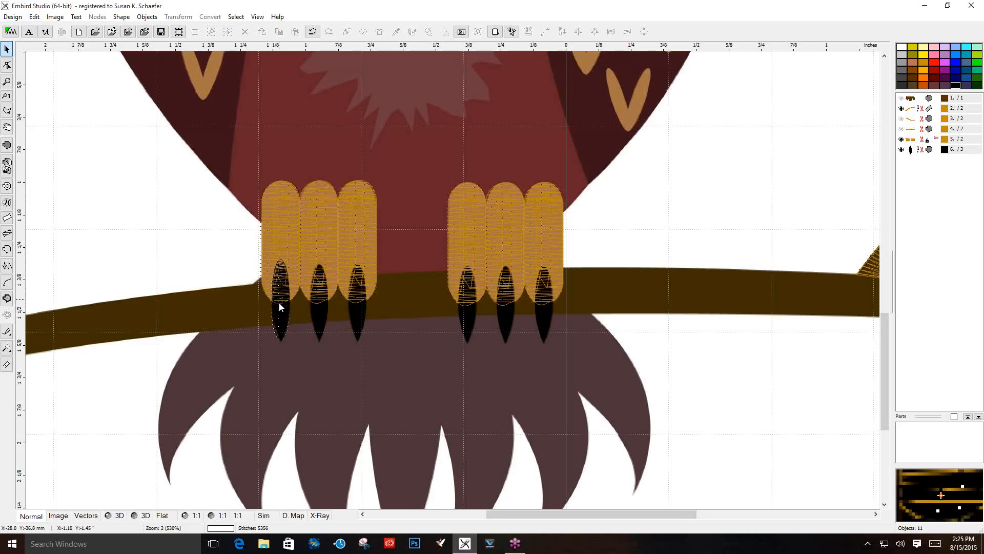
Duplicate the black claw twice and fit the copies over the left foot's middle and last claws
click(279, 316)
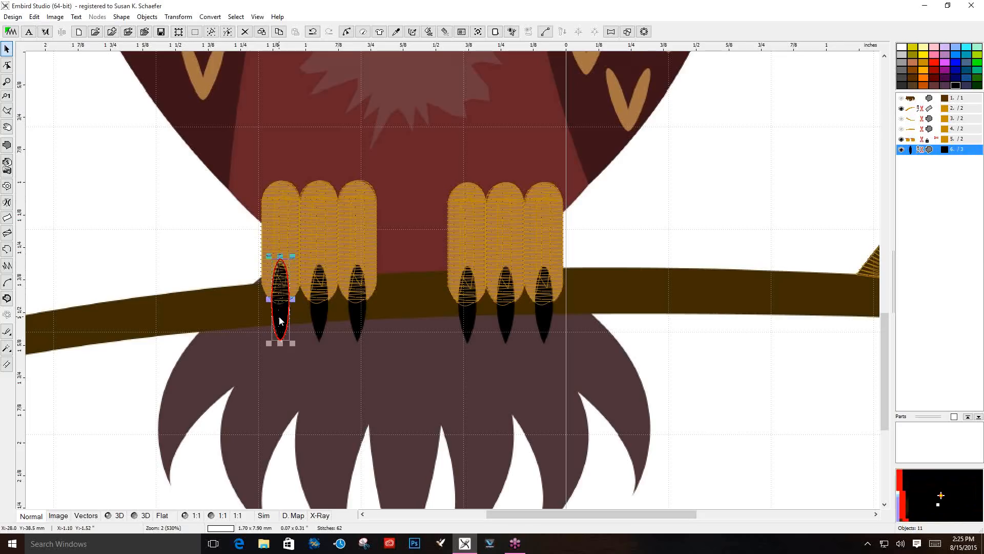
right_click(280, 322)
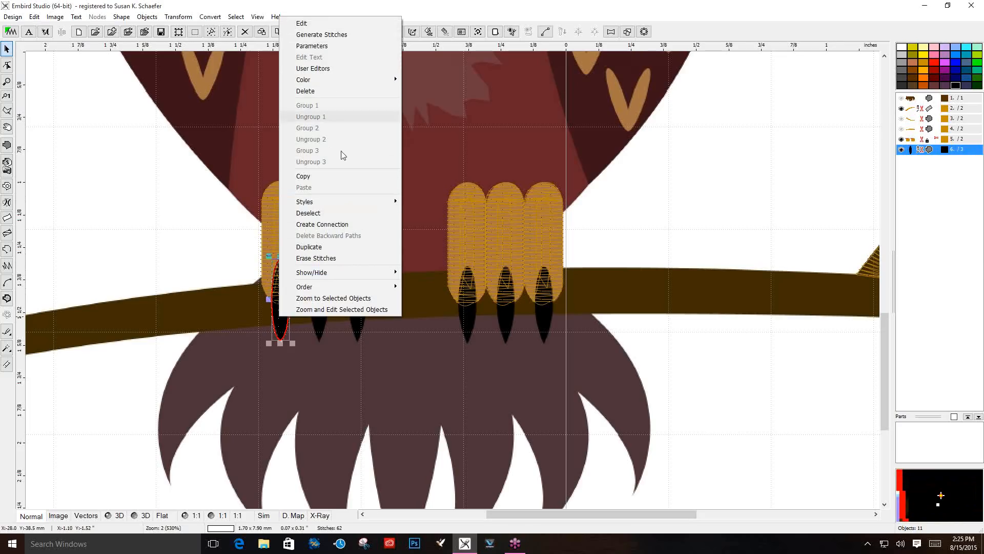
click(331, 247)
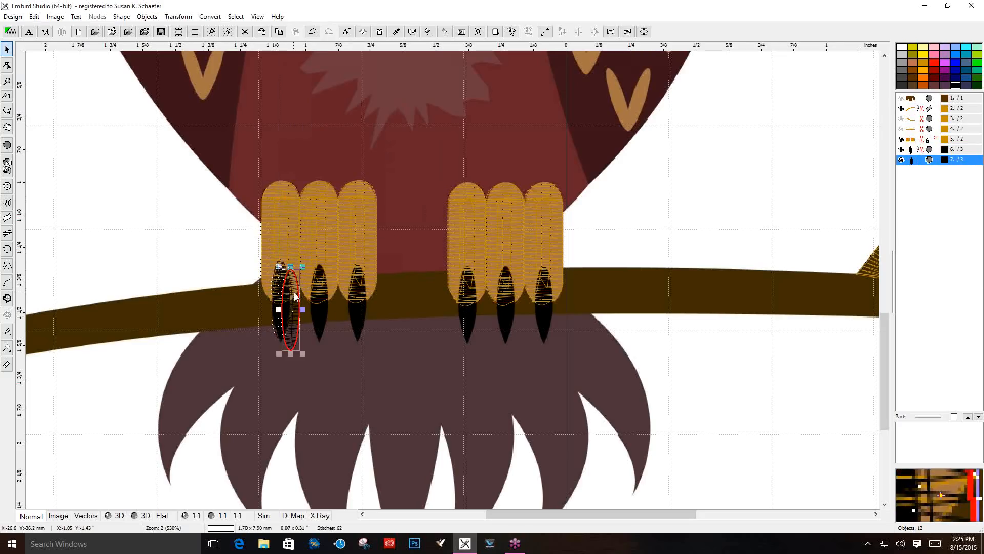
drag(296, 295, 320, 287)
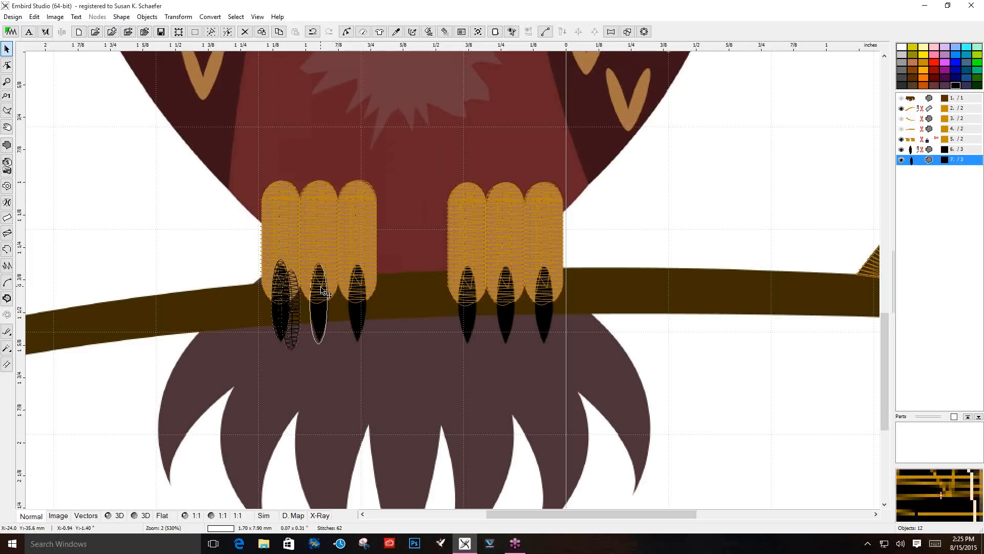
right_click(320, 285)
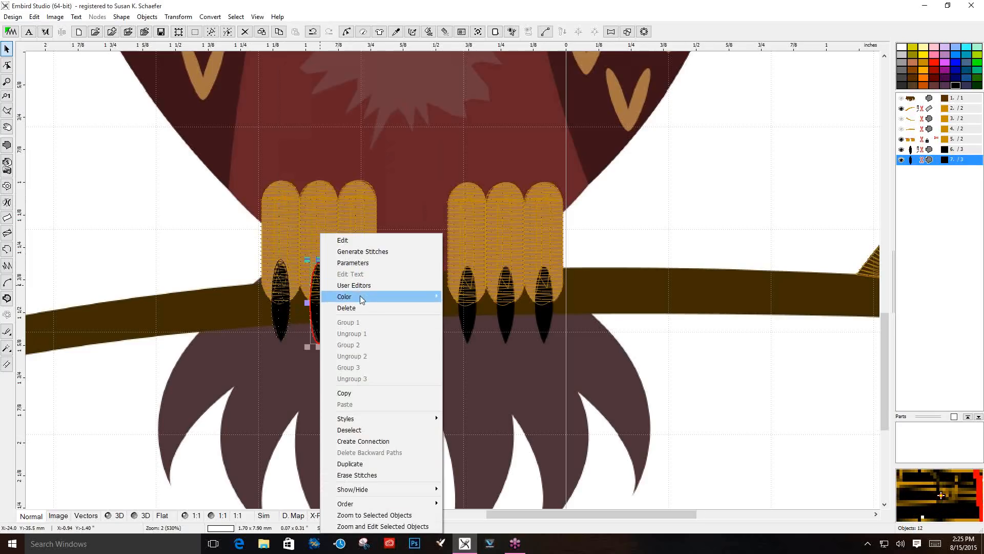
click(367, 463)
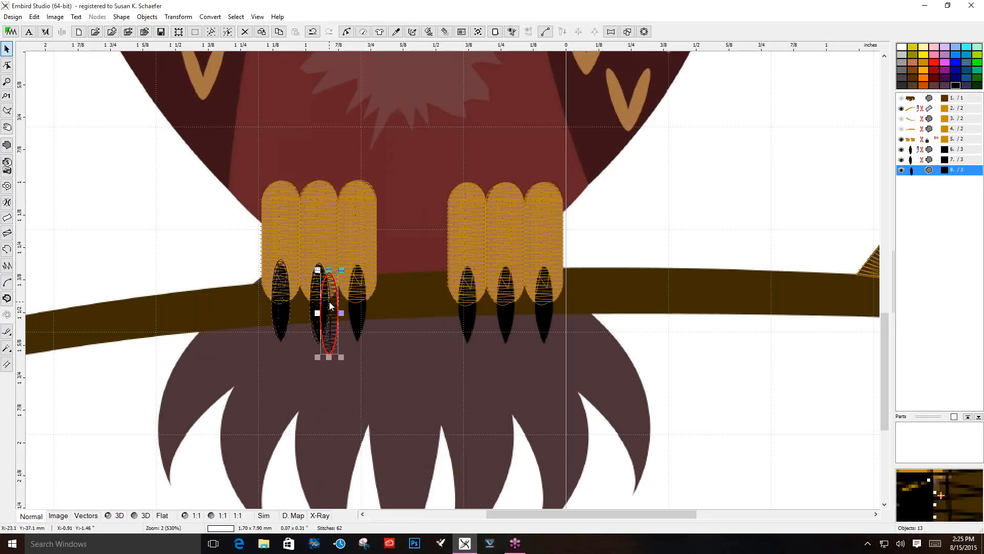
drag(334, 305, 358, 298)
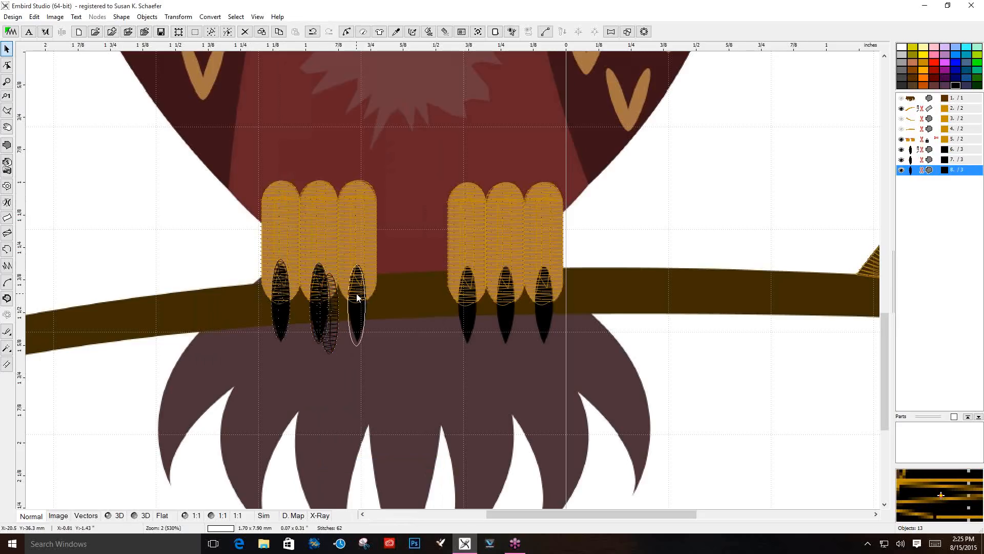
click(255, 380)
Duplicate the left foot's three claw fills together and place the copies over the right foot's claws
drag(279, 323, 398, 352)
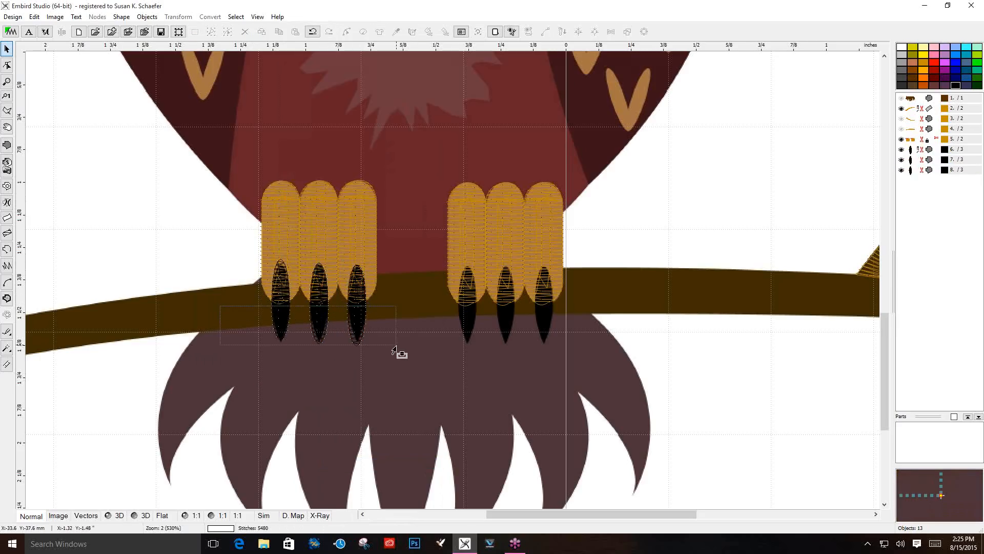
right_click(339, 325)
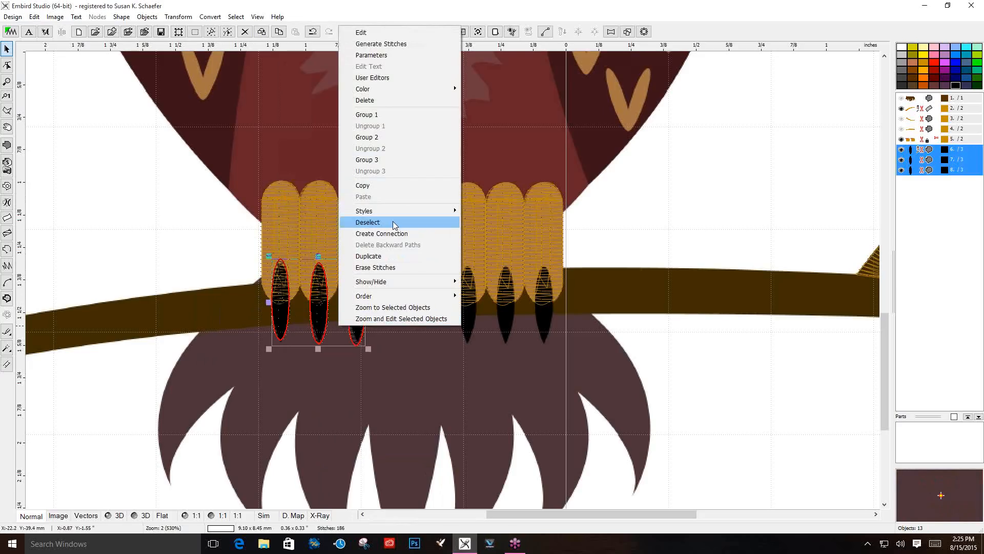
click(384, 257)
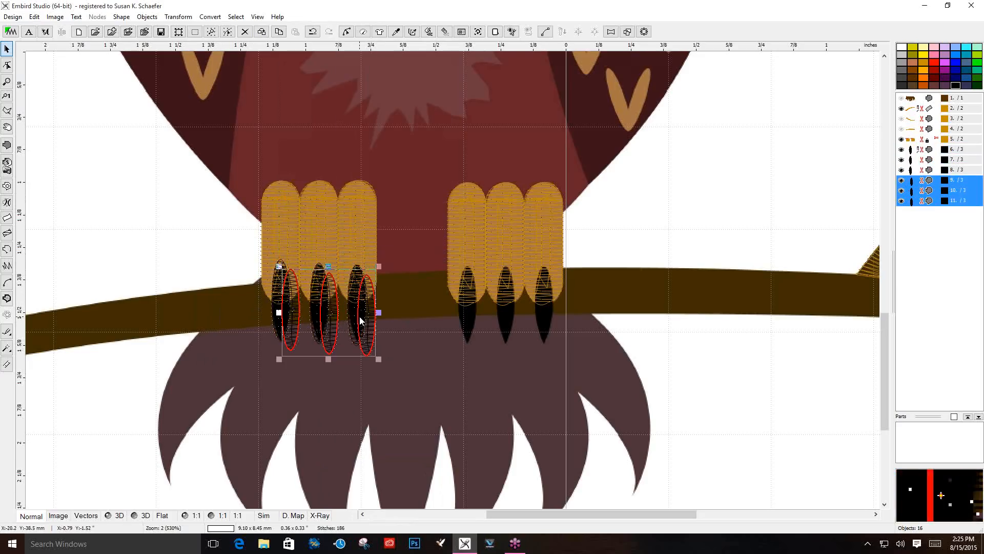
drag(360, 337, 521, 332)
click(490, 390)
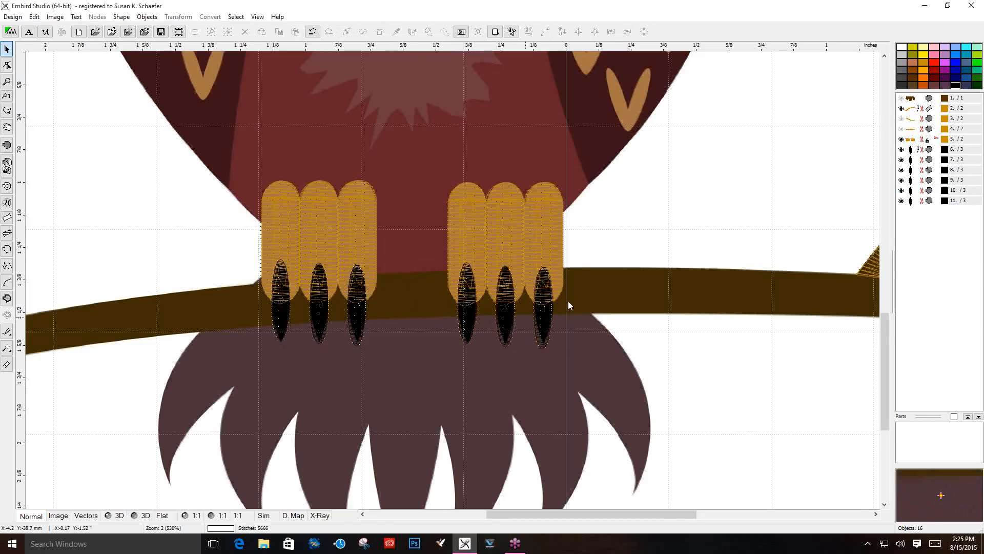
Combine all six black claw fills with Group 1, and select one claw to check the grouping
drag(920, 150, 921, 199)
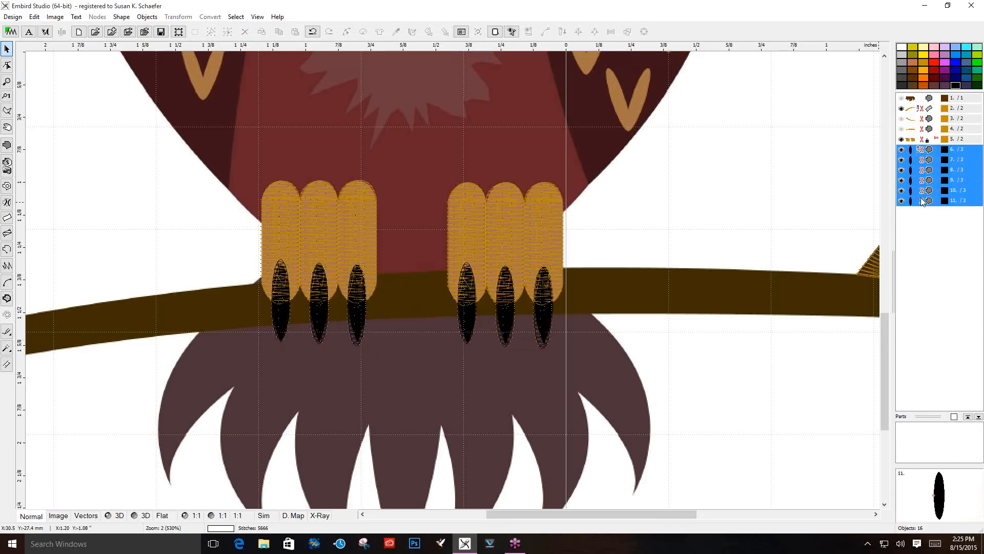
right_click(921, 200)
click(894, 270)
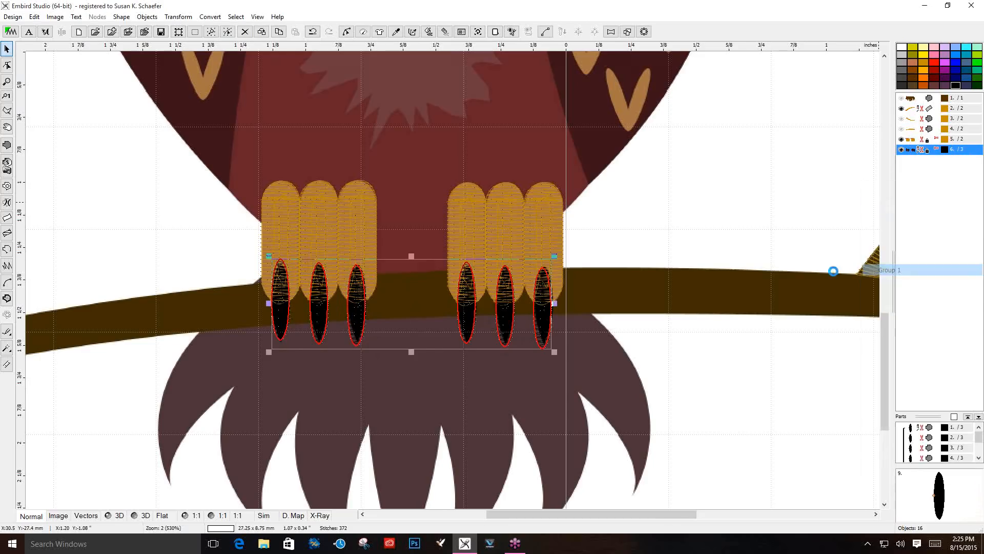
click(690, 254)
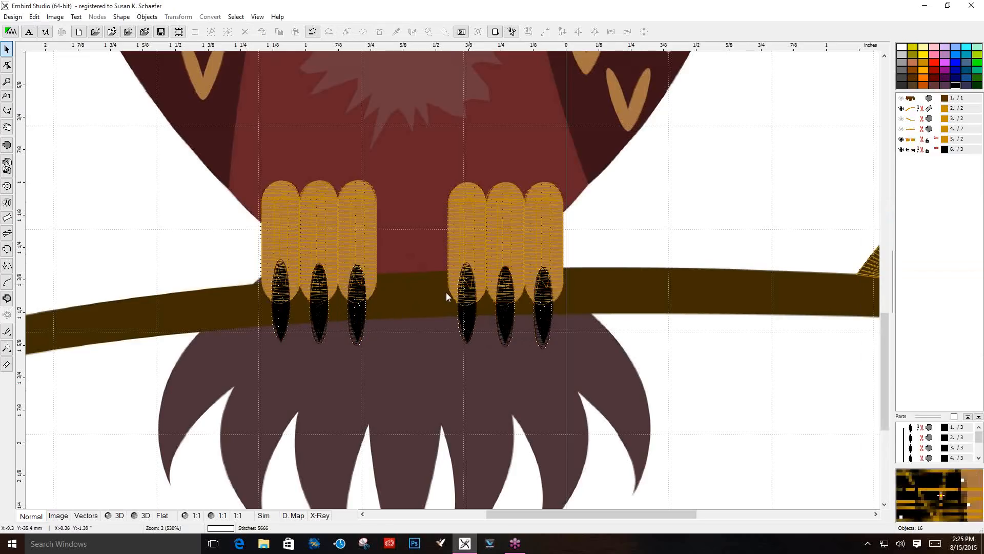
click(501, 329)
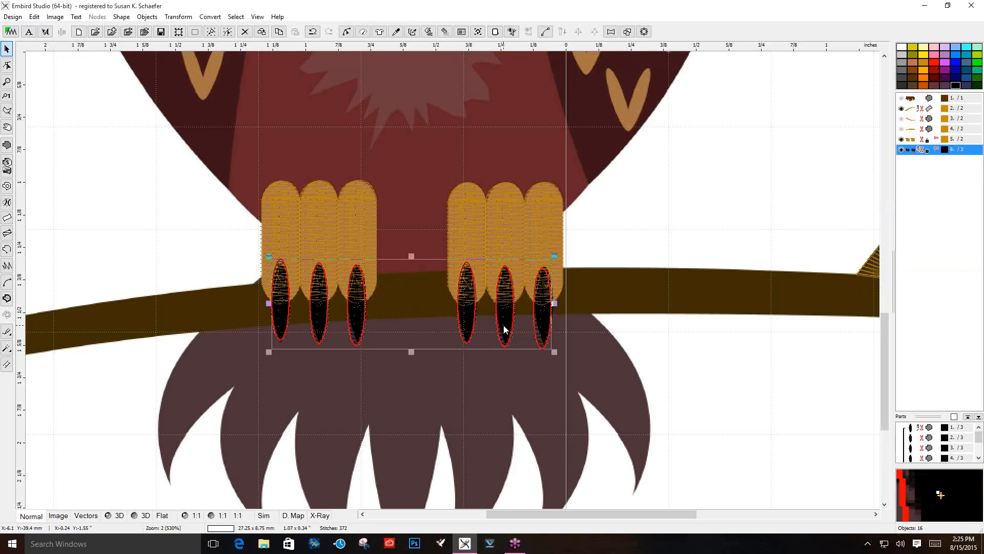
Nudge the grouped black claws slightly to fit both feet and deselect them
click(405, 311)
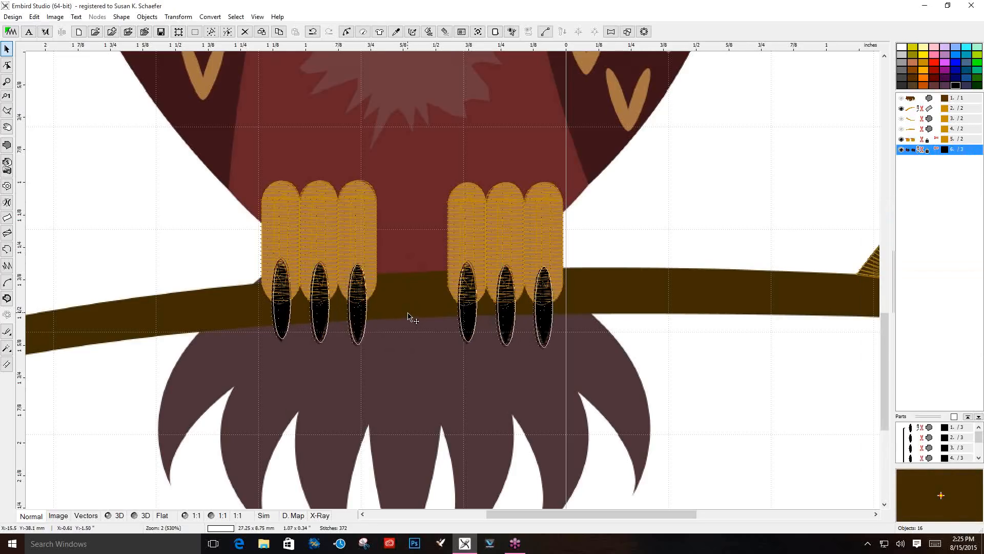
drag(408, 314, 406, 316)
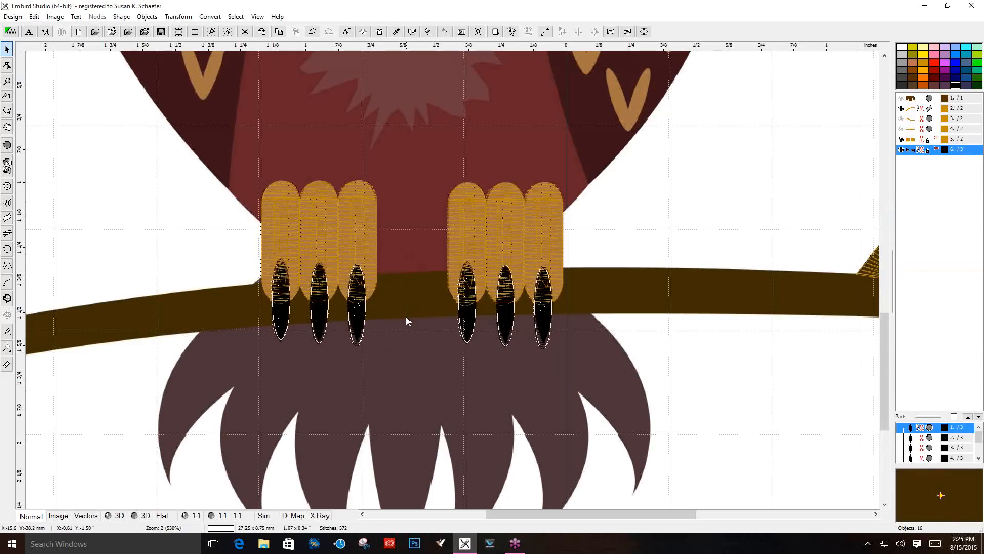
click(534, 364)
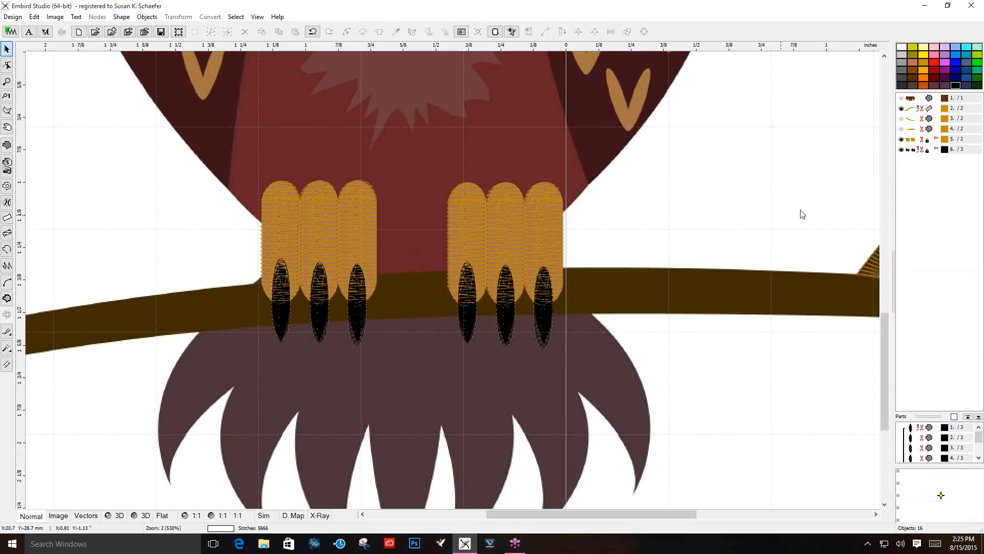
Start a fill object on the owl's light breast patch, tracing its curved upper edge below the head and the smooth edge along the right wing
click(886, 58)
click(886, 58)
click(887, 58)
click(886, 58)
click(886, 58)
click(887, 58)
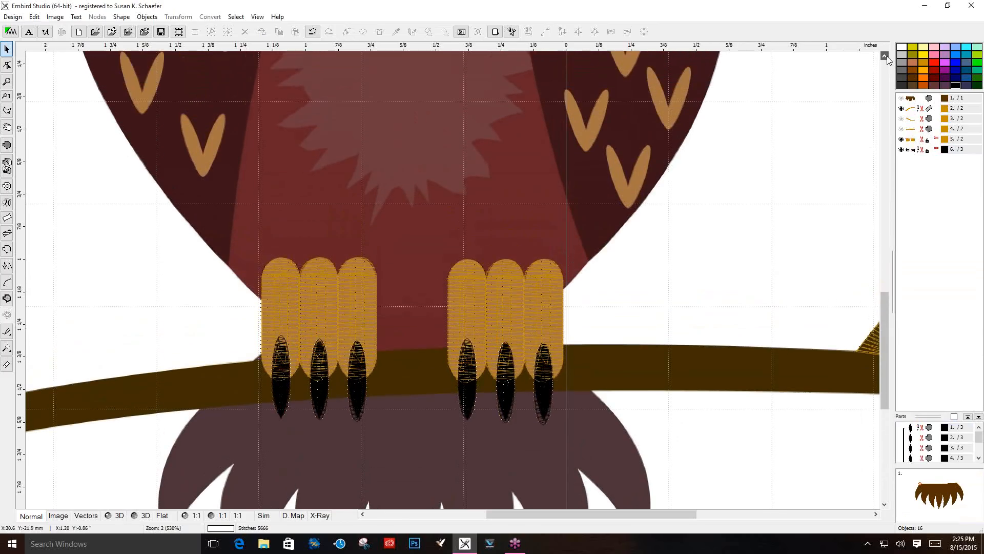
click(887, 57)
click(887, 58)
click(887, 58)
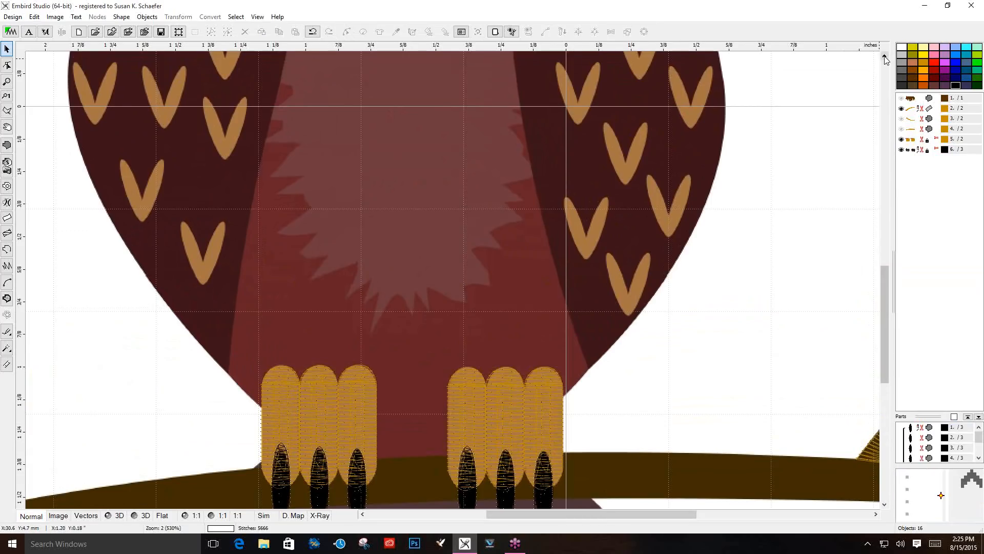
click(886, 58)
click(886, 58)
click(886, 58)
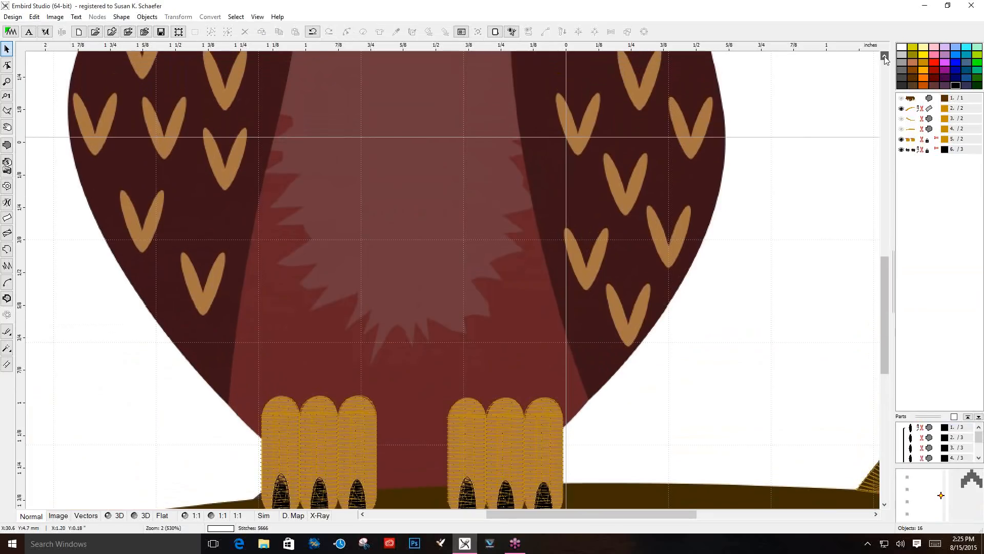
click(884, 56)
click(884, 57)
click(885, 56)
click(885, 56)
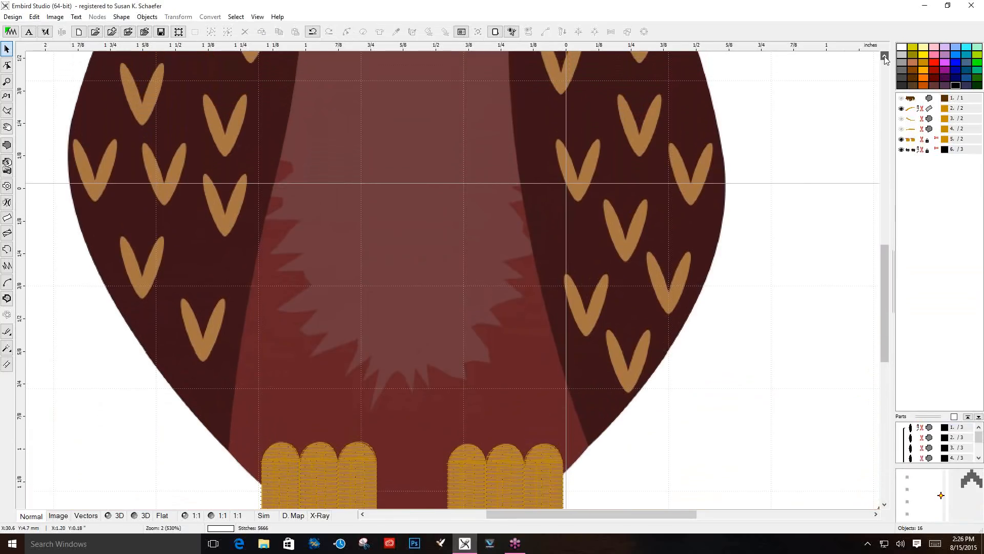
click(885, 58)
click(886, 58)
click(885, 58)
click(886, 58)
click(885, 58)
click(885, 58)
click(885, 57)
click(885, 58)
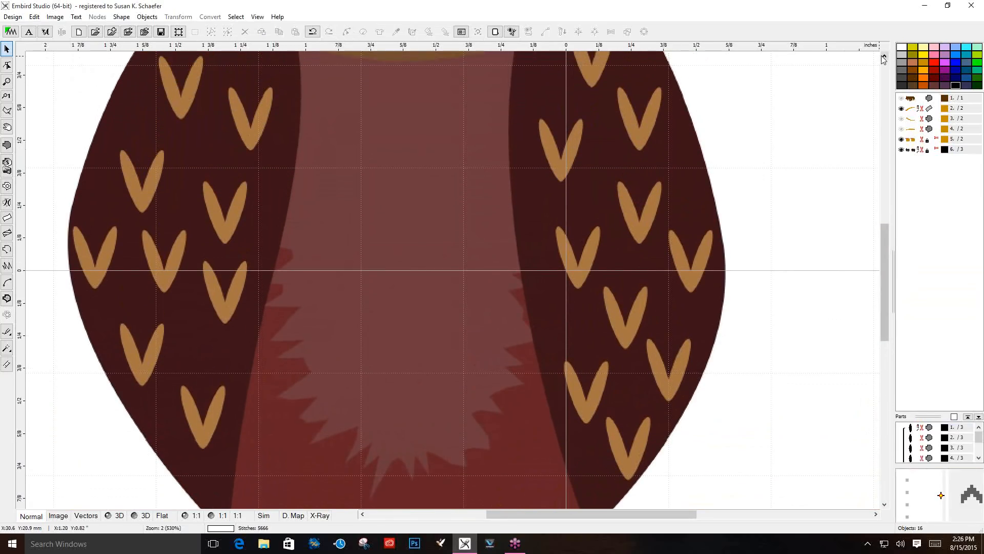
scroll(232, 106, up, 2)
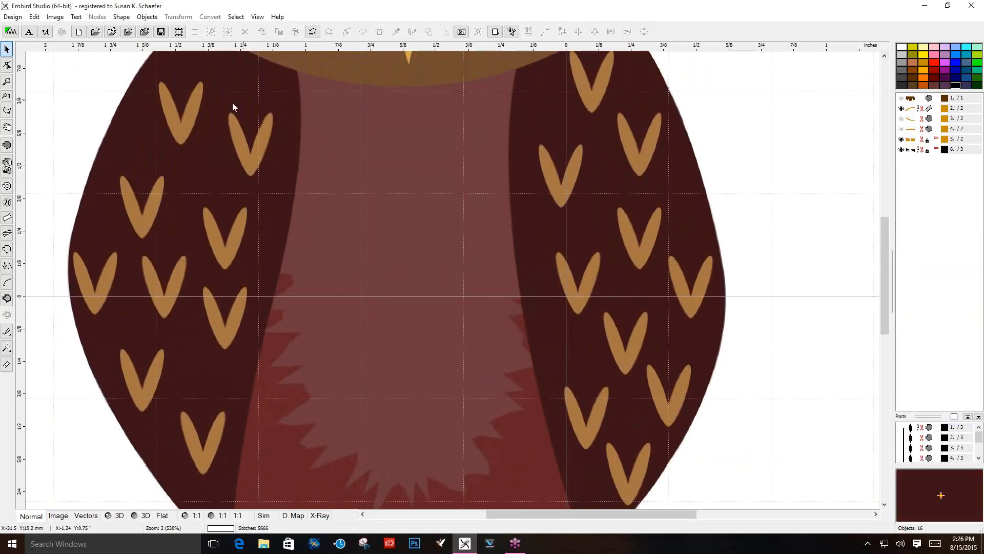
click(7, 146)
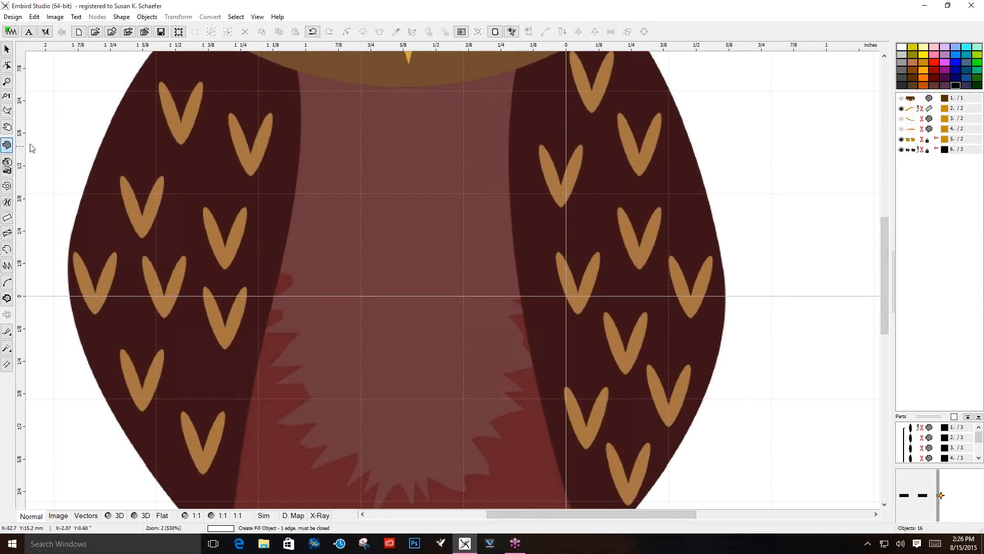
click(296, 71)
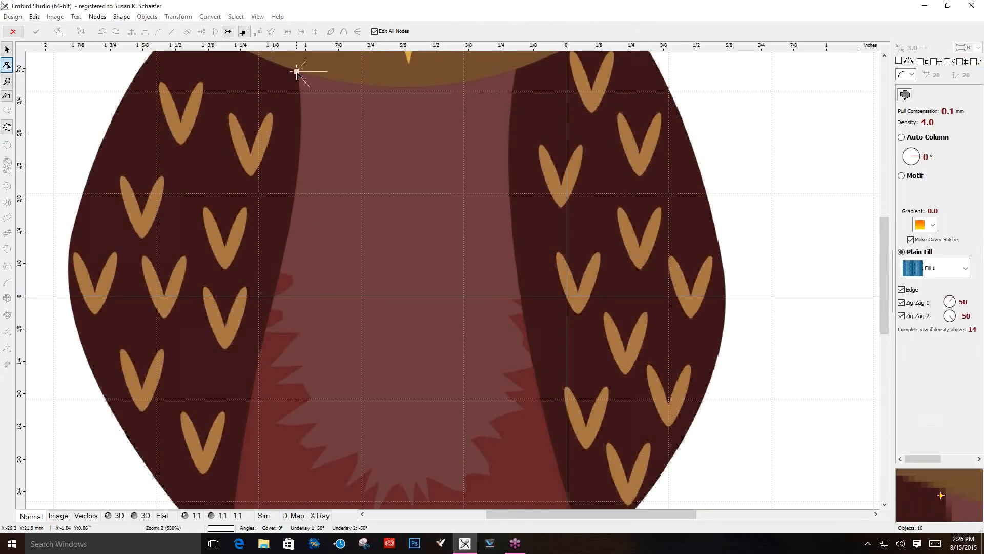
click(515, 70)
right_click(408, 89)
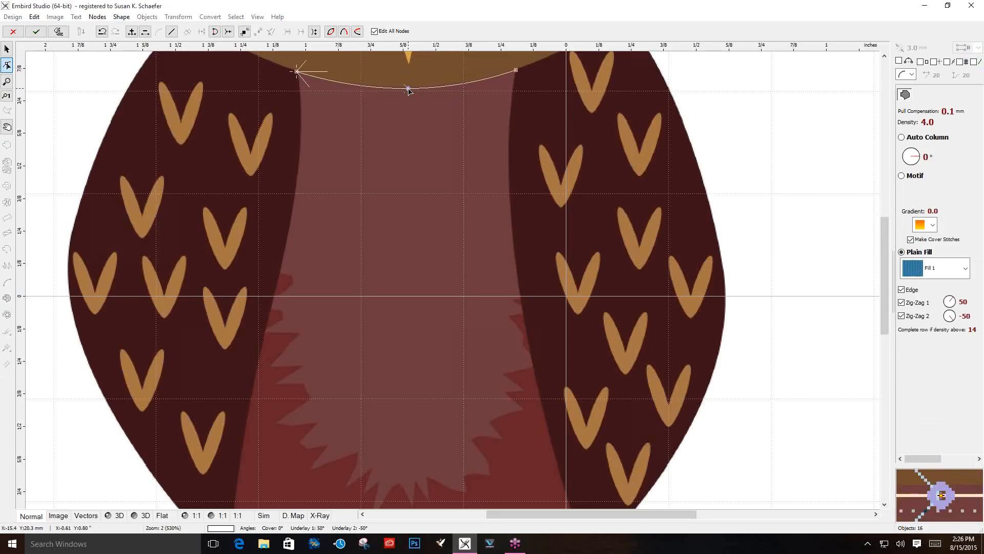
click(521, 298)
right_click(512, 179)
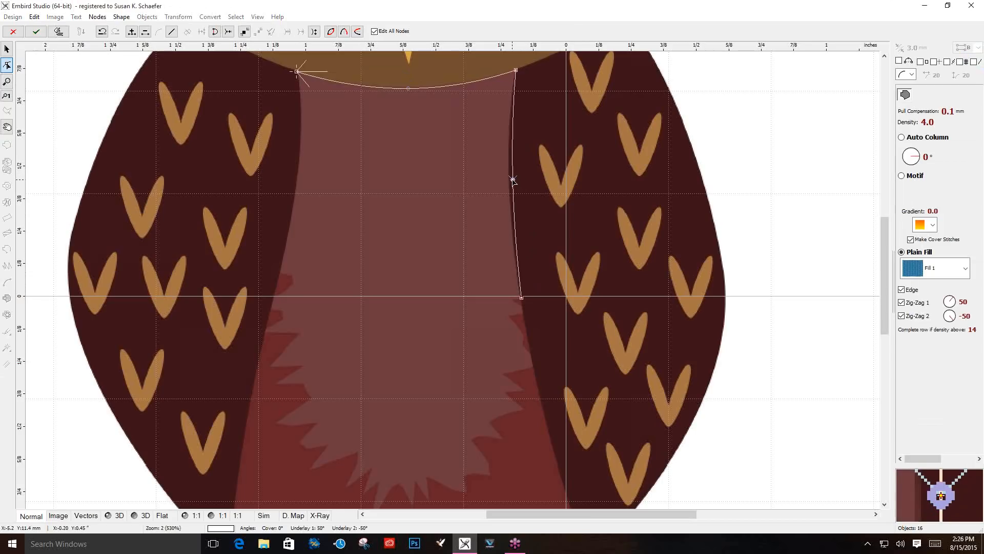
Continue the breast outline through the small notches beside the right wing and into the first large feather notch
click(512, 300)
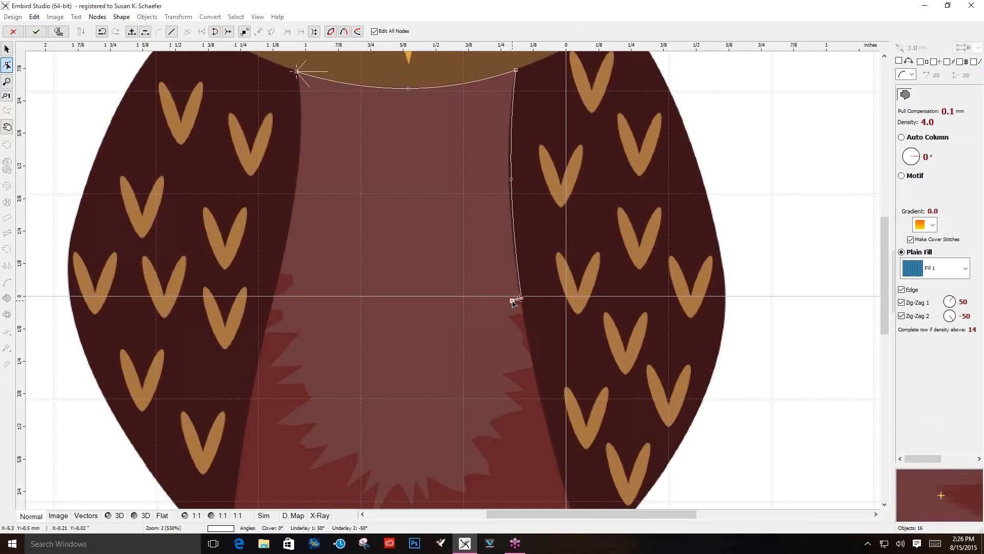
click(522, 308)
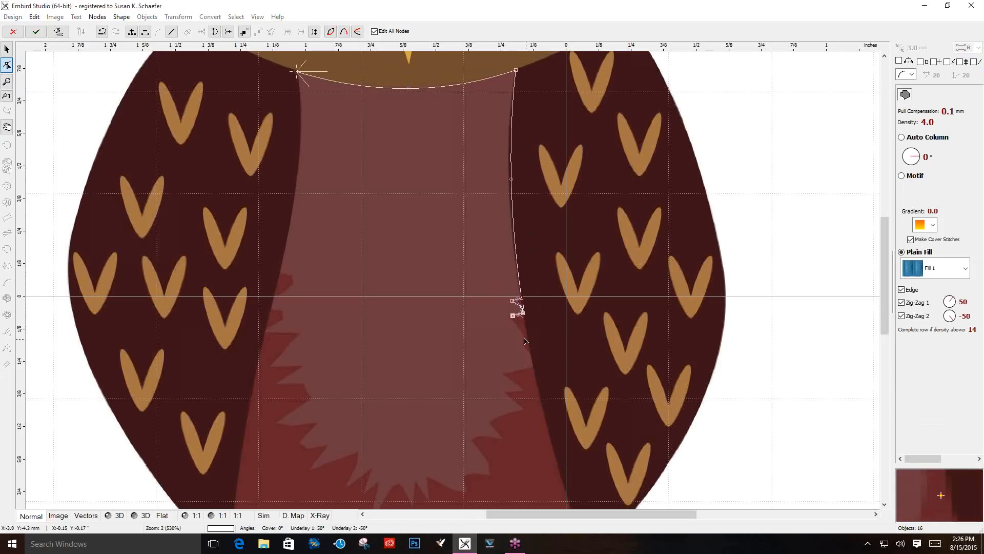
click(521, 334)
click(525, 346)
click(529, 353)
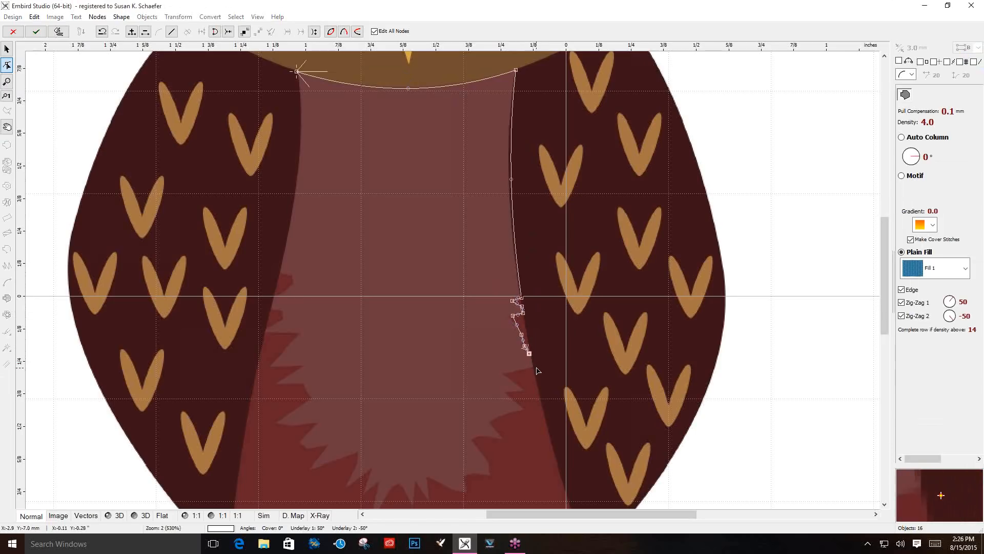
click(532, 364)
click(504, 374)
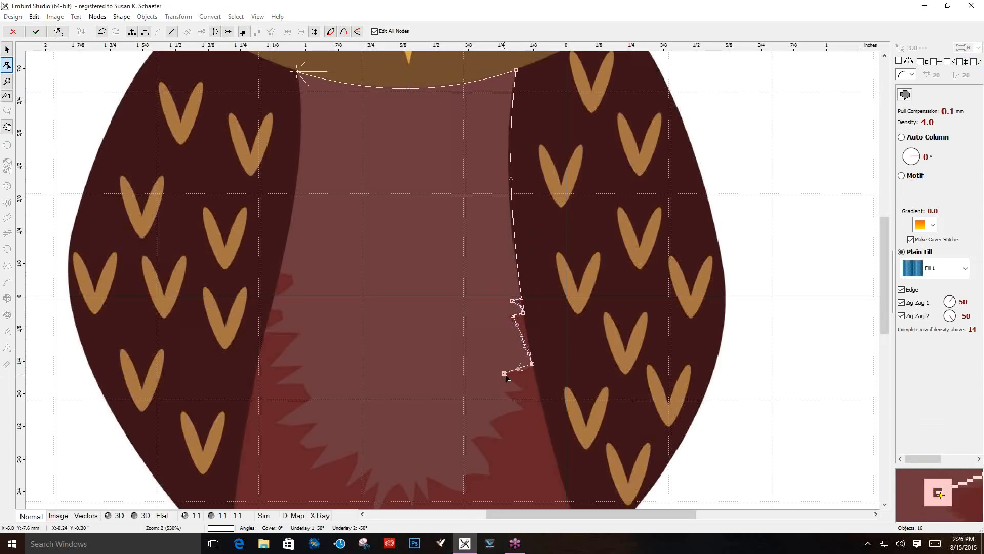
Trace the next three pointed feather tips of the breast patch down its lower right side
click(521, 387)
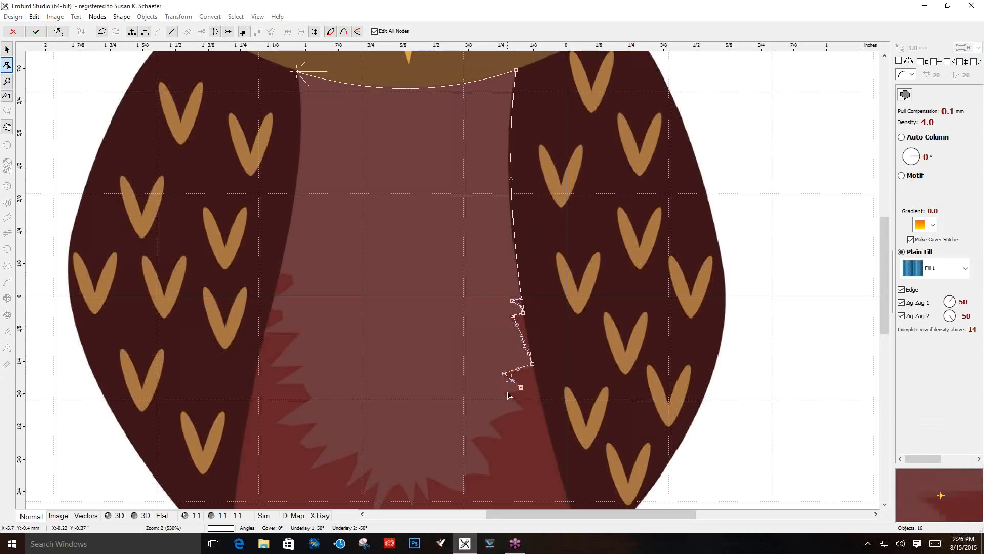
click(508, 392)
click(521, 406)
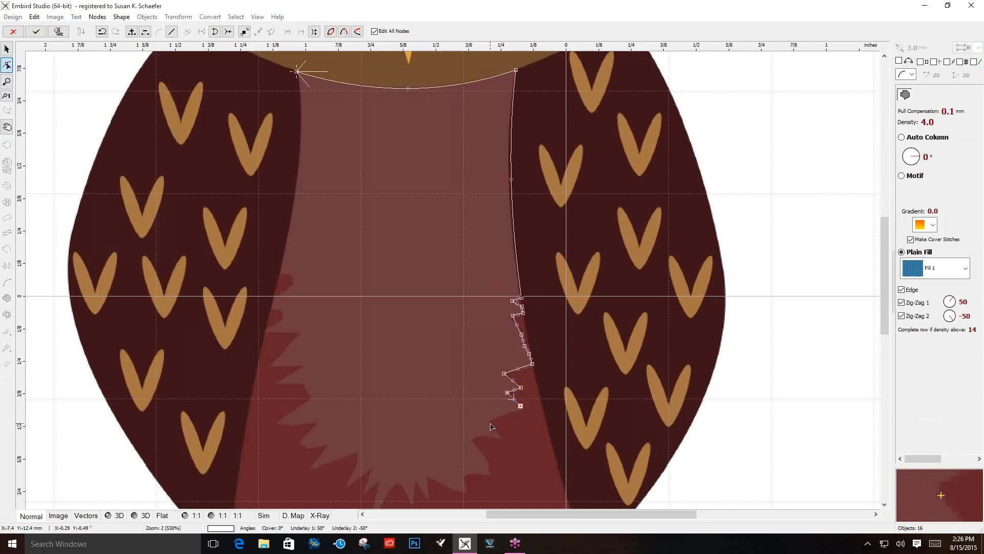
click(491, 422)
click(504, 439)
click(481, 435)
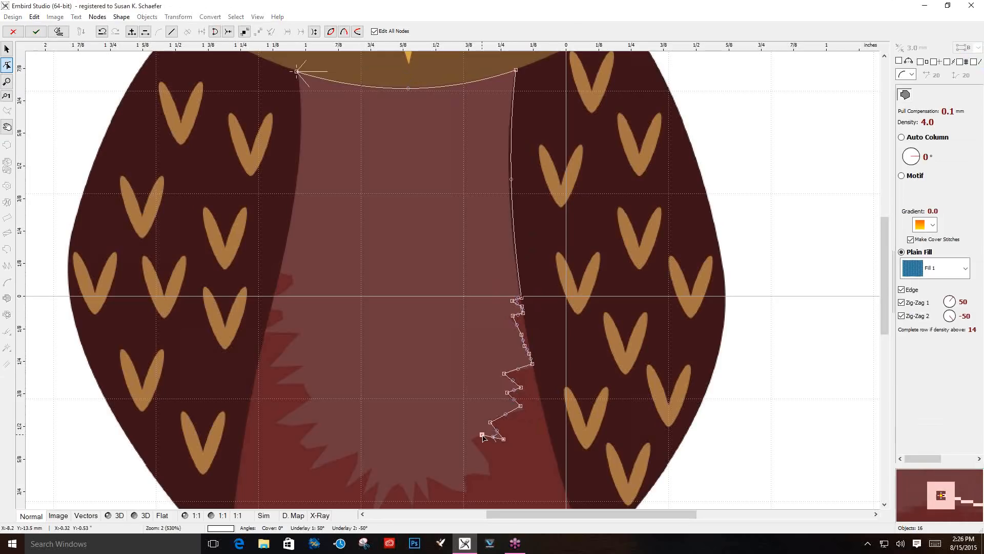
Extend the breast outline around the blunt feather tips at the patch's lower right corner
click(472, 439)
click(488, 460)
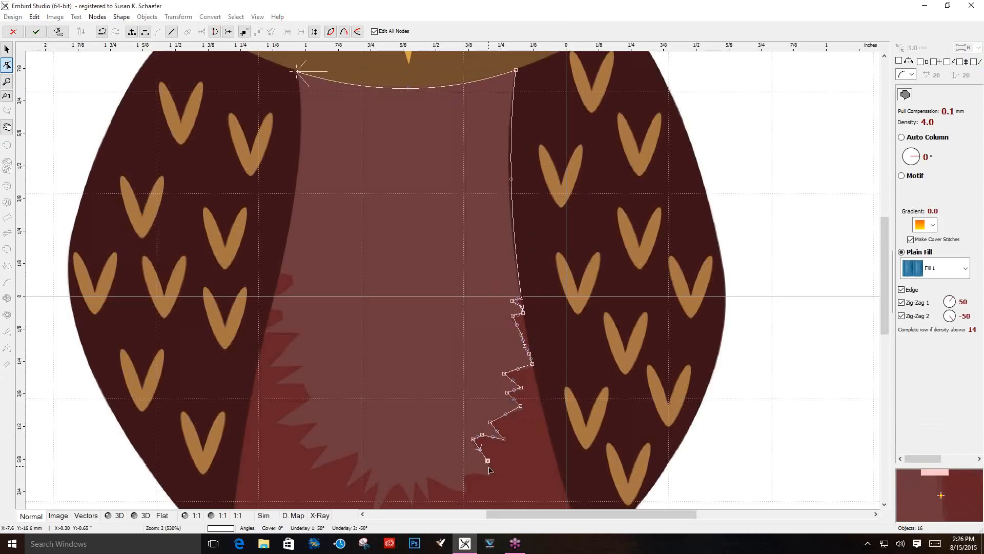
click(489, 472)
click(475, 474)
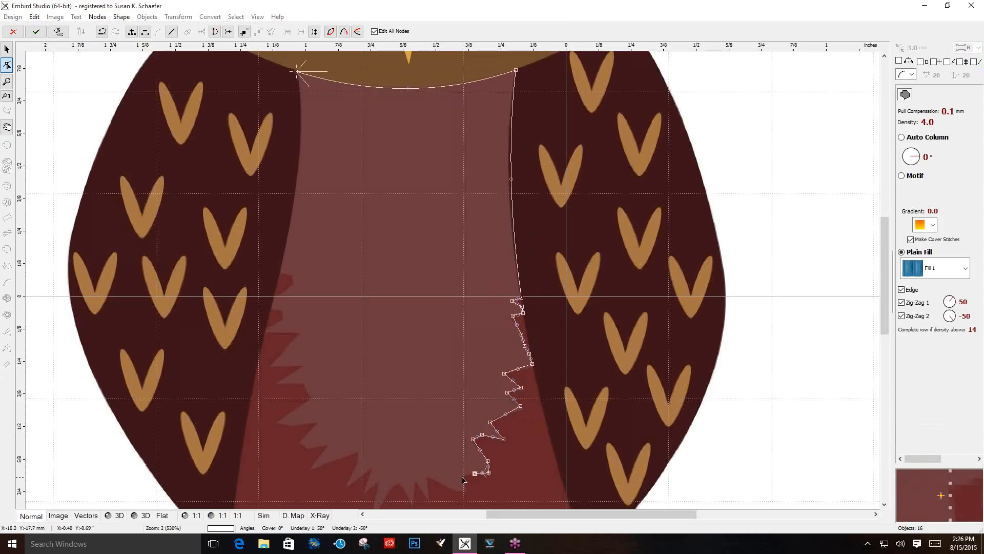
click(463, 476)
click(466, 489)
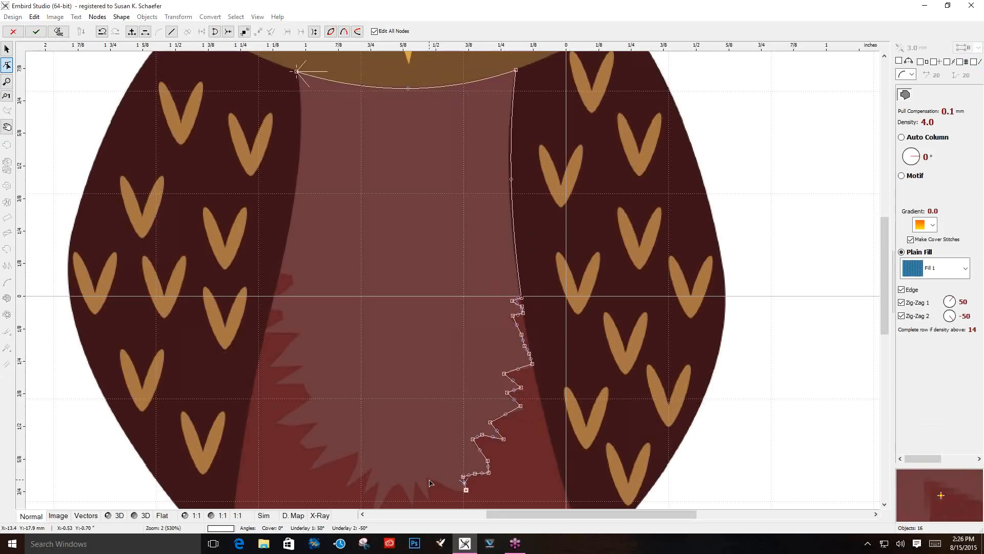
Outline the two narrow feather points at the bottom centre of the breast patch
click(428, 479)
click(428, 498)
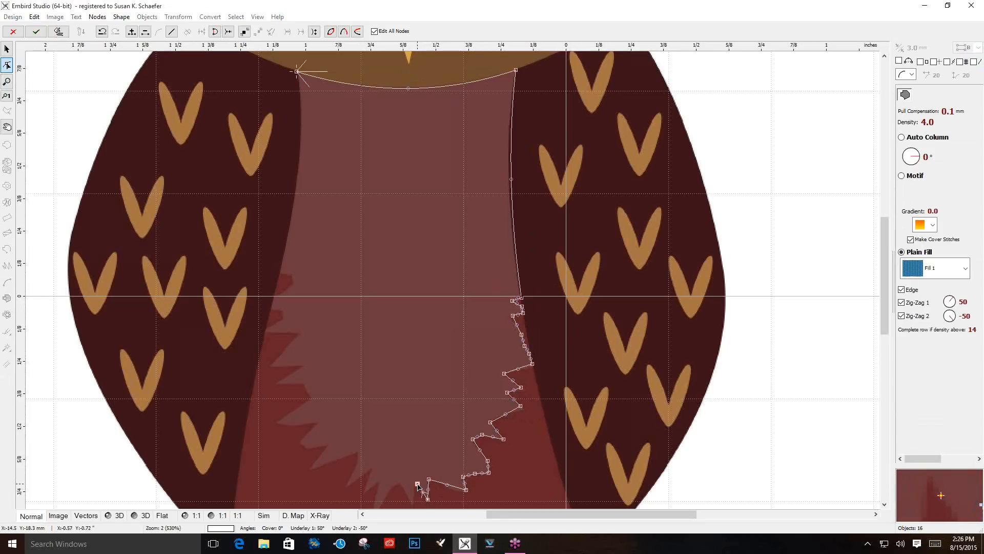
click(417, 484)
click(412, 505)
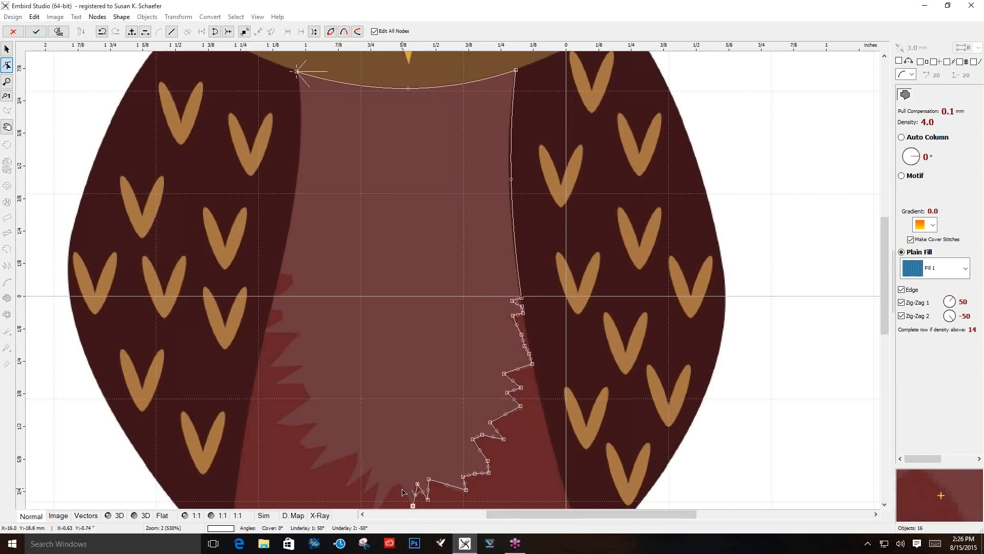
click(398, 486)
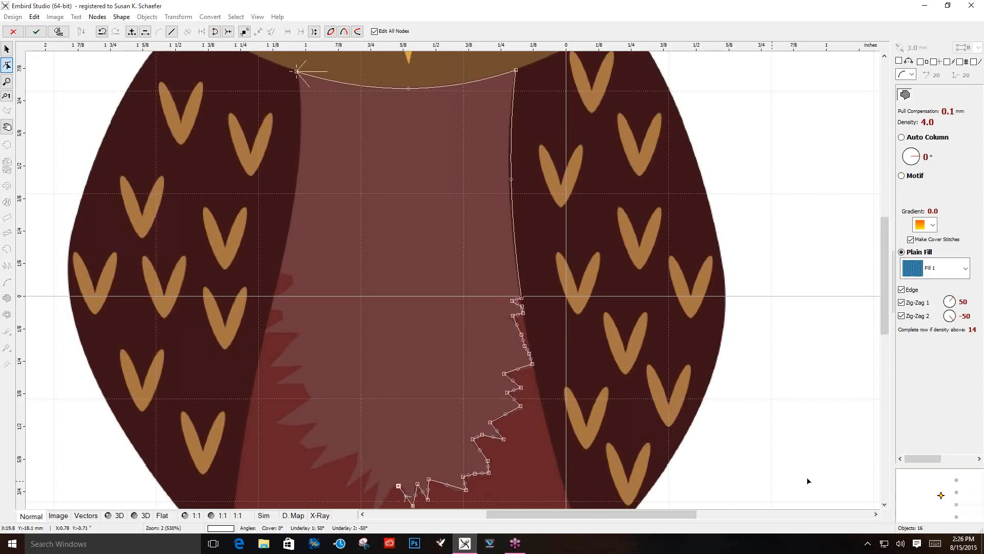
Trace the longest feather point at the bottom of the breast patch and the small point just left of it
click(884, 504)
scroll(371, 463, down, 4)
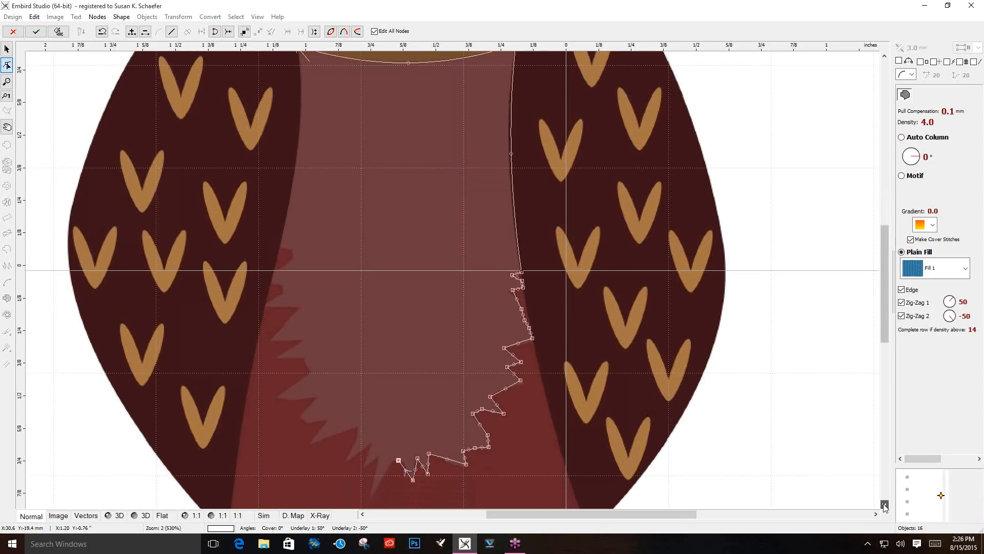
click(369, 459)
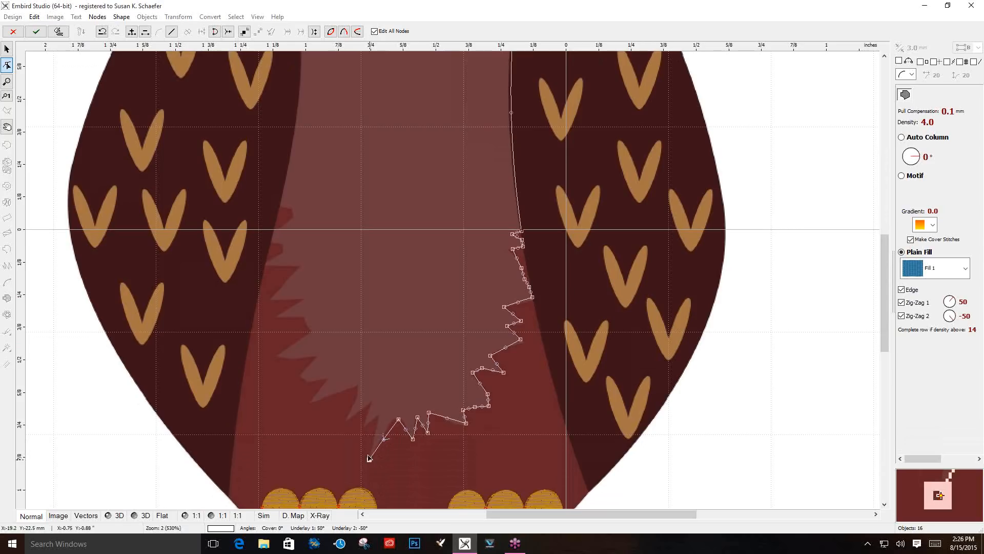
click(378, 417)
click(367, 425)
click(371, 404)
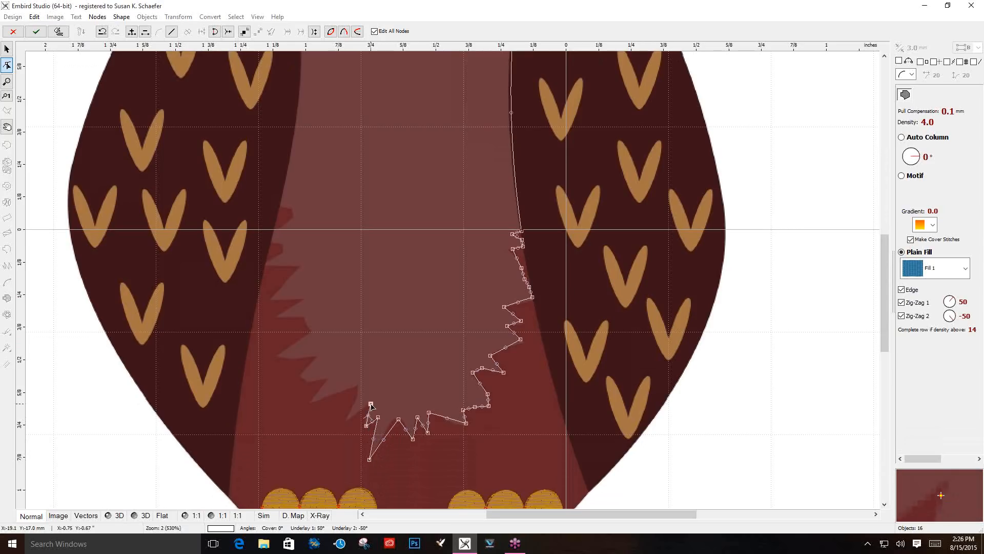
Add the feather points along the breast patch's lower left edge to the outline
click(349, 420)
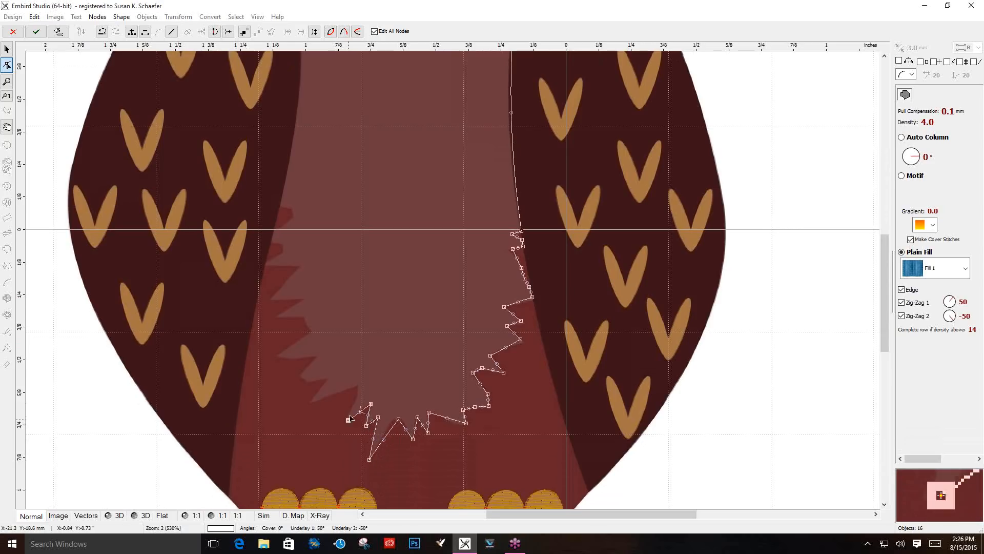
click(359, 386)
click(310, 402)
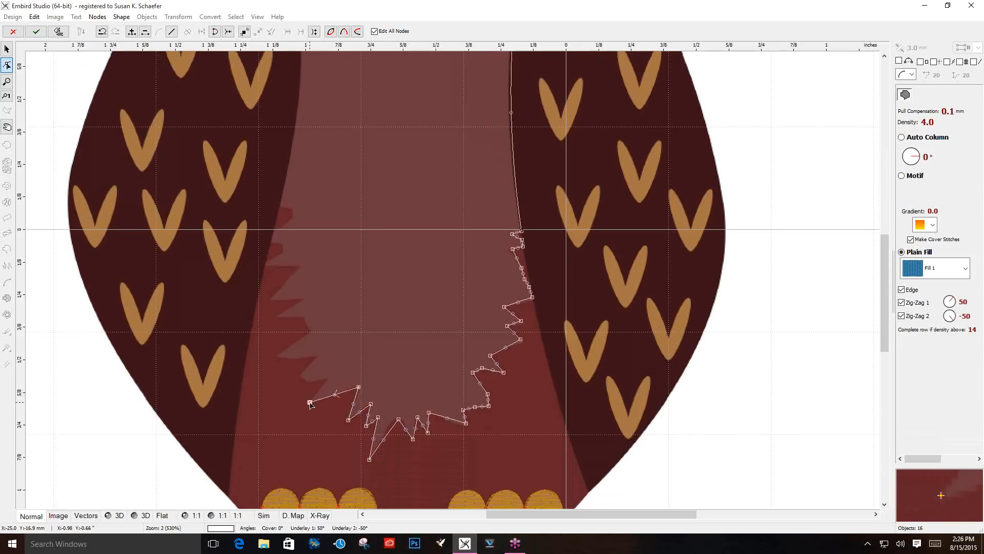
click(327, 381)
click(307, 382)
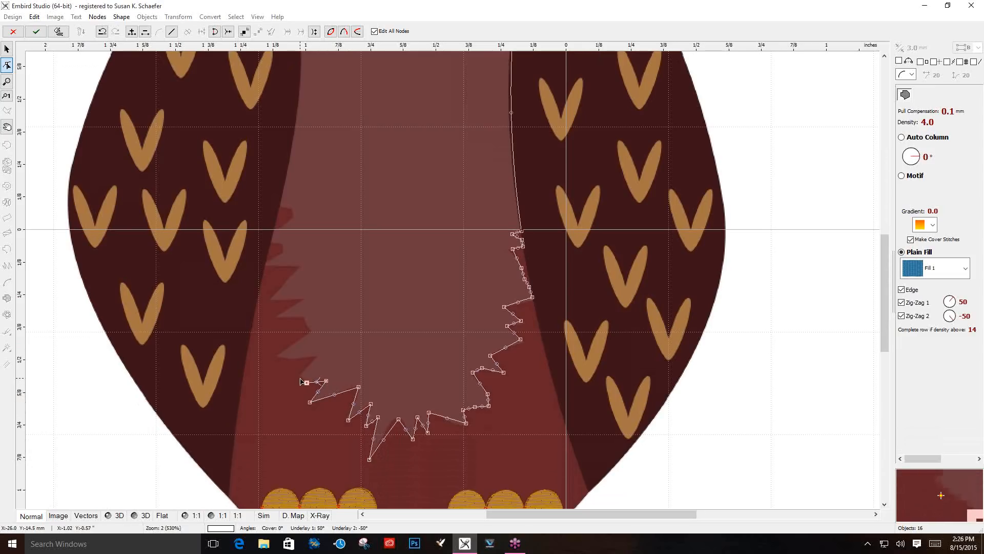
Continue the breast outline up the patch's lower left edge around the next four feather points
click(300, 378)
click(317, 356)
click(274, 356)
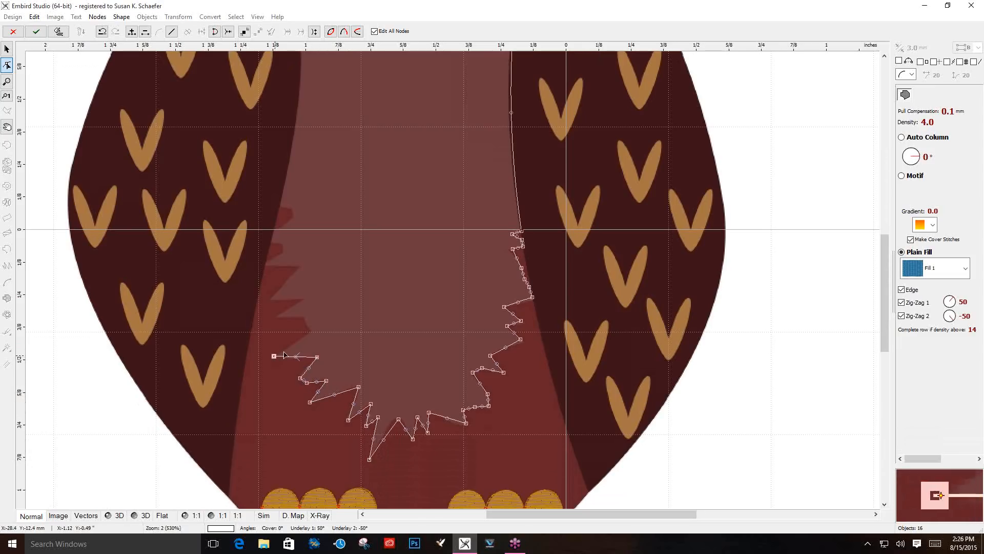
click(311, 330)
click(304, 320)
click(278, 317)
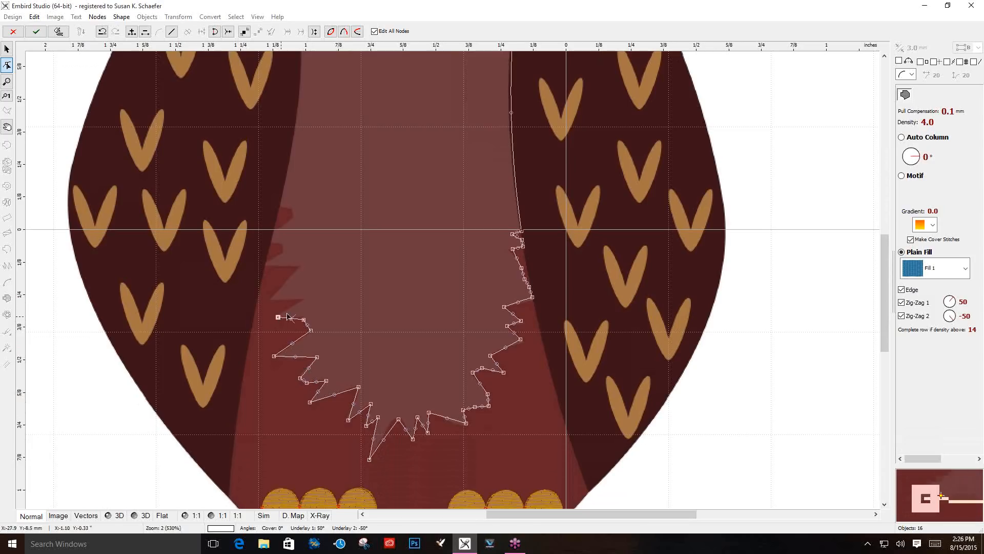
click(302, 301)
click(271, 299)
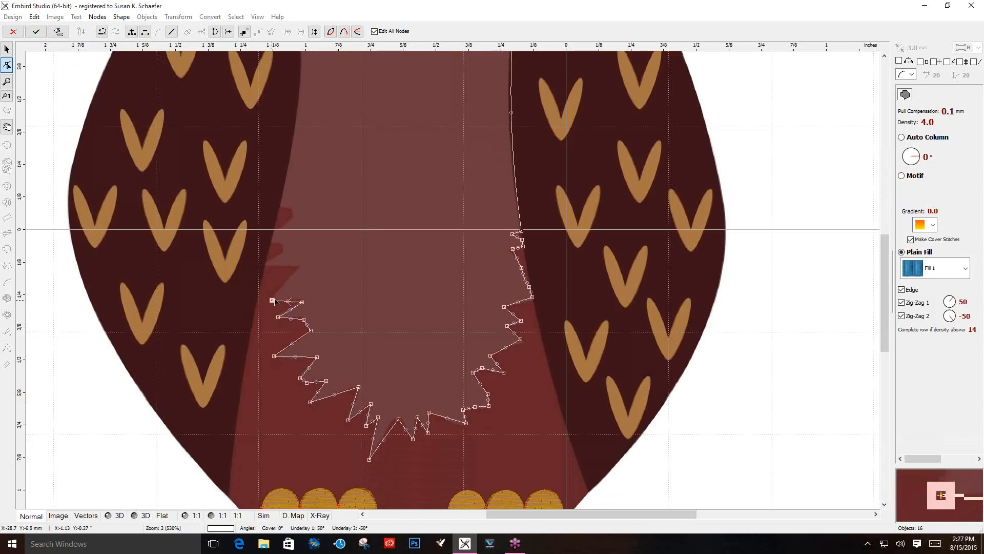
Trace the remaining small feather points up the breast patch's left edge to where the smooth side begins
click(302, 268)
click(266, 264)
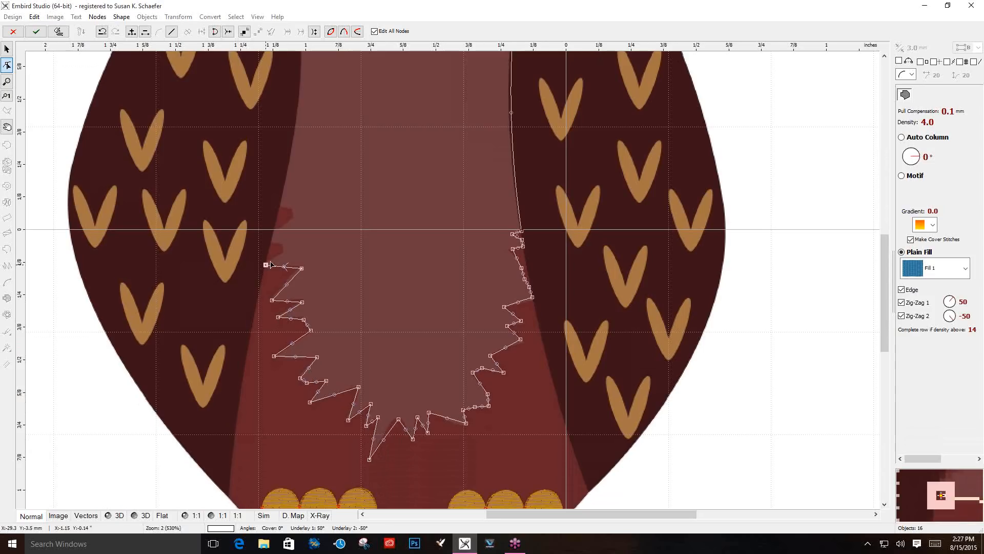
click(281, 246)
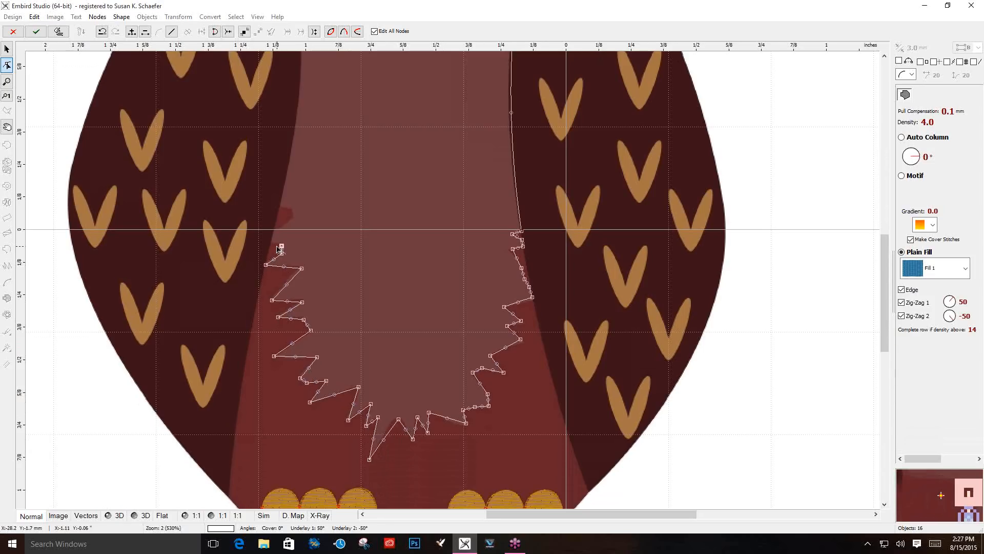
click(272, 242)
click(275, 229)
click(285, 222)
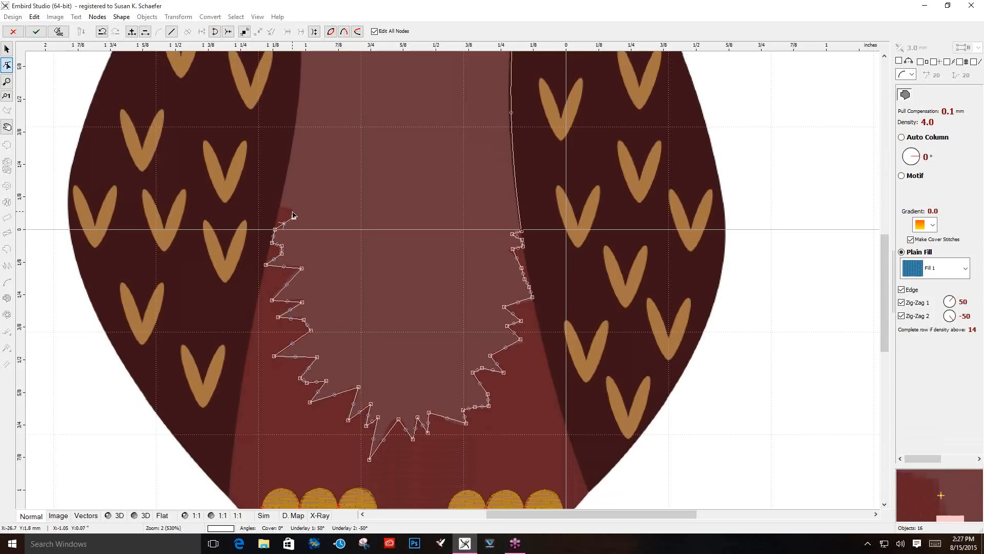
click(294, 217)
click(281, 206)
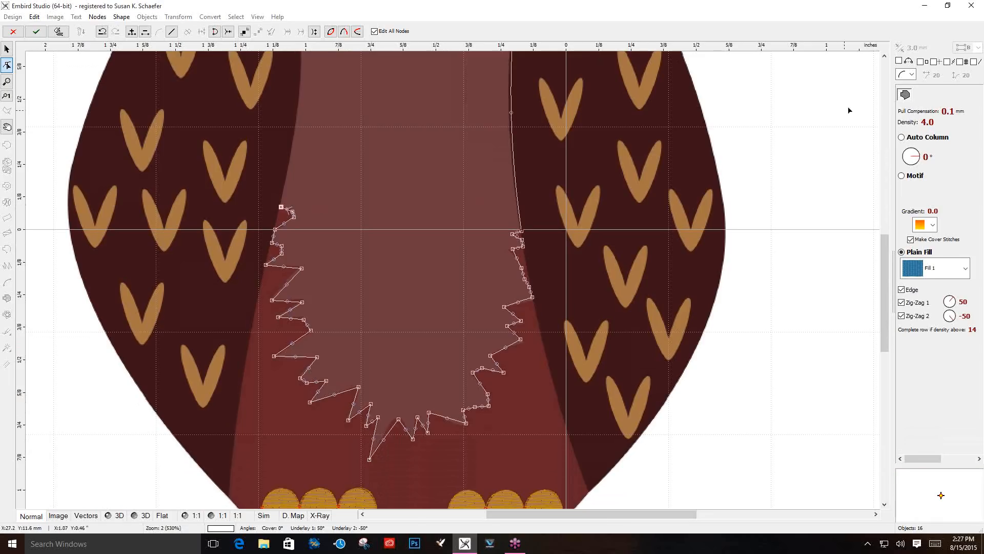
Close the breast outline at its start point below the head and curve the closing edge along the patch's left side
click(884, 55)
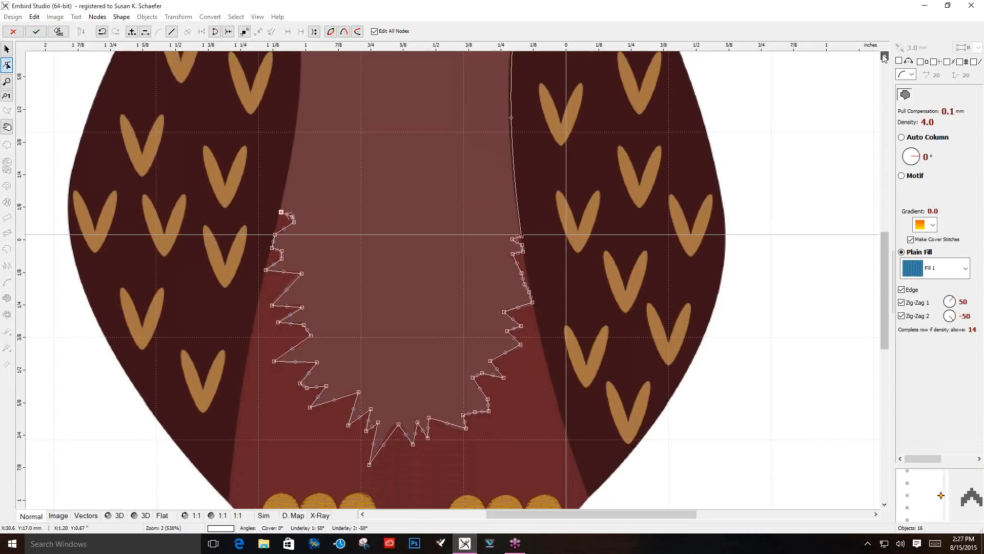
click(884, 55)
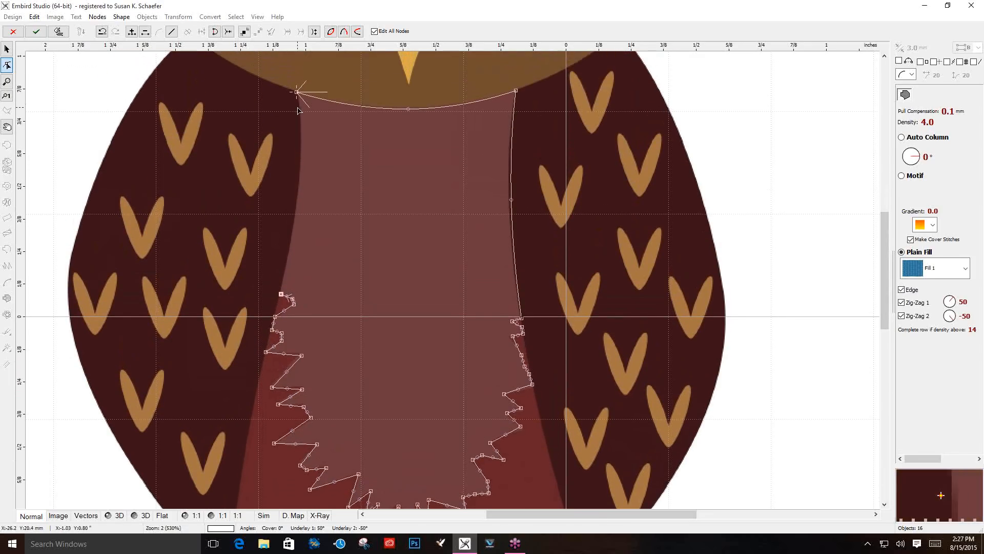
click(298, 108)
drag(289, 200, 297, 198)
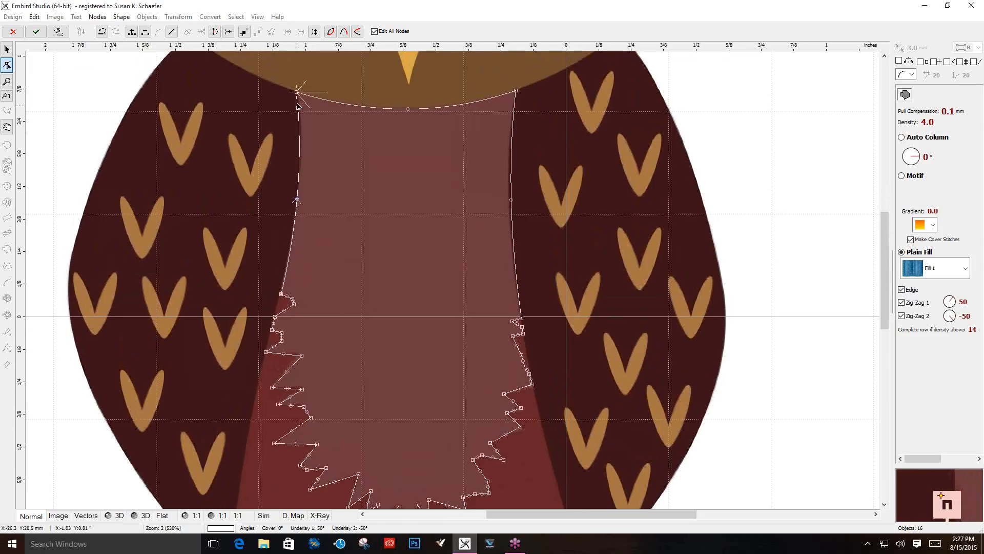
drag(298, 93, 297, 93)
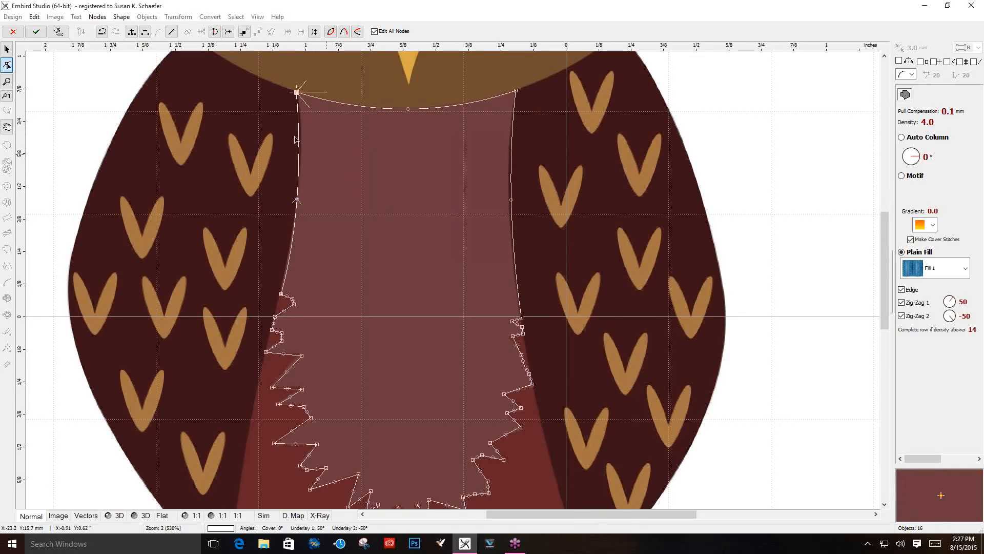
Finish the breast patch as a stitched fill and colour it muted purple
click(58, 32)
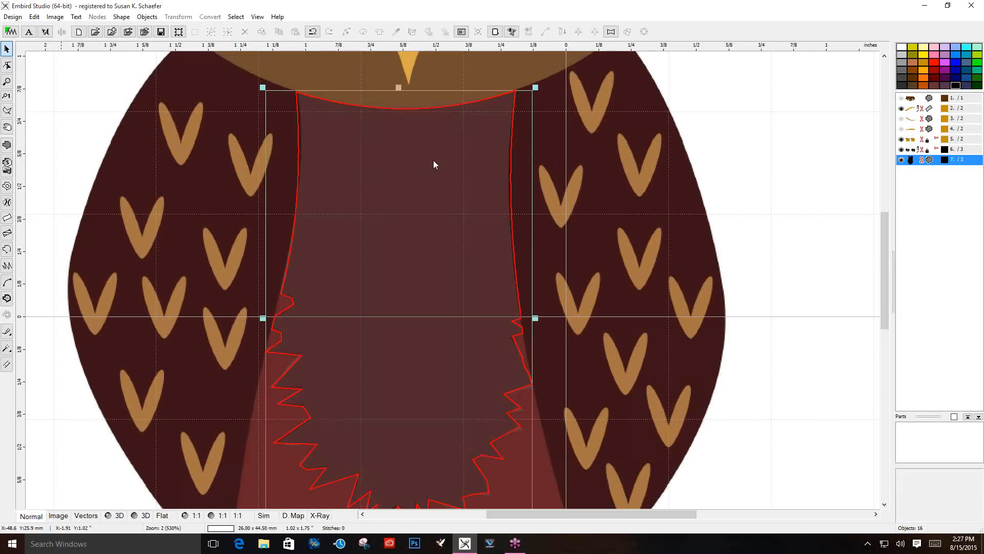
click(946, 62)
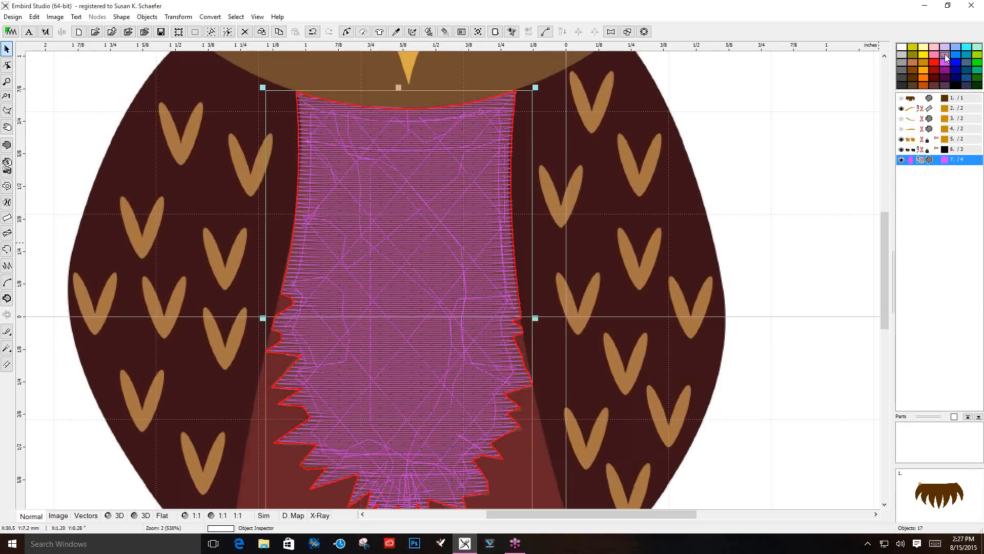
click(945, 54)
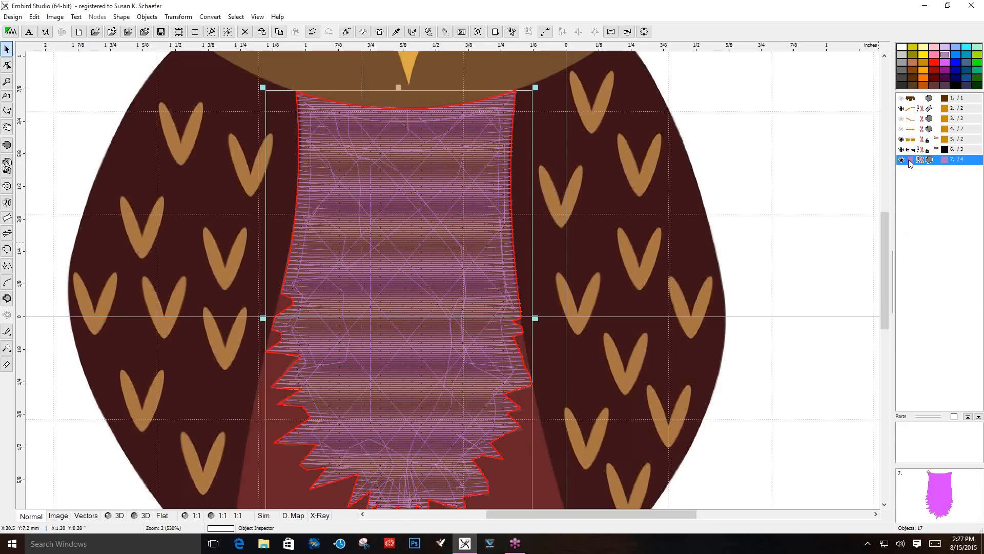
Start a new fill object for the lower belly, tracing down just inside the breast patch's right edge so the fills overlap
click(885, 506)
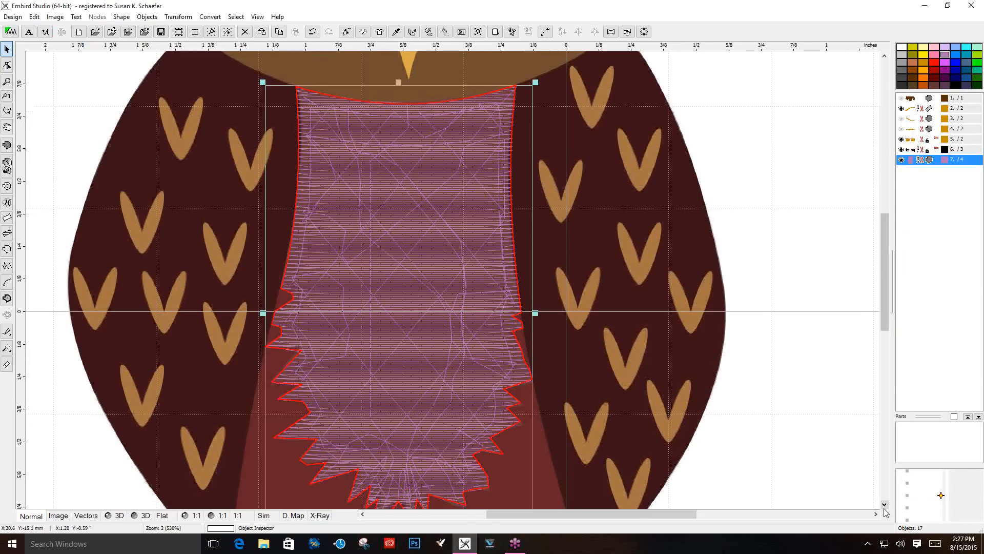
click(885, 505)
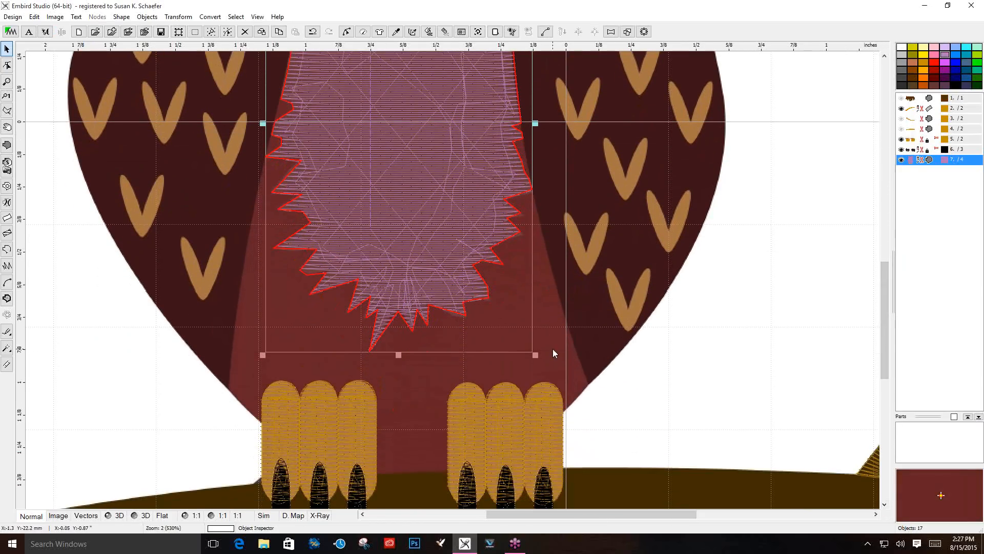
click(554, 352)
click(7, 145)
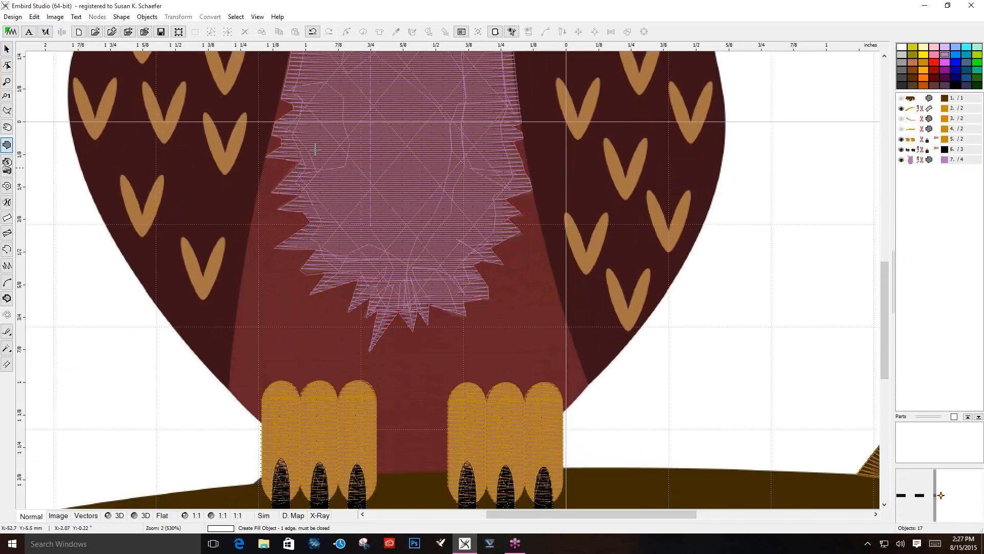
click(522, 125)
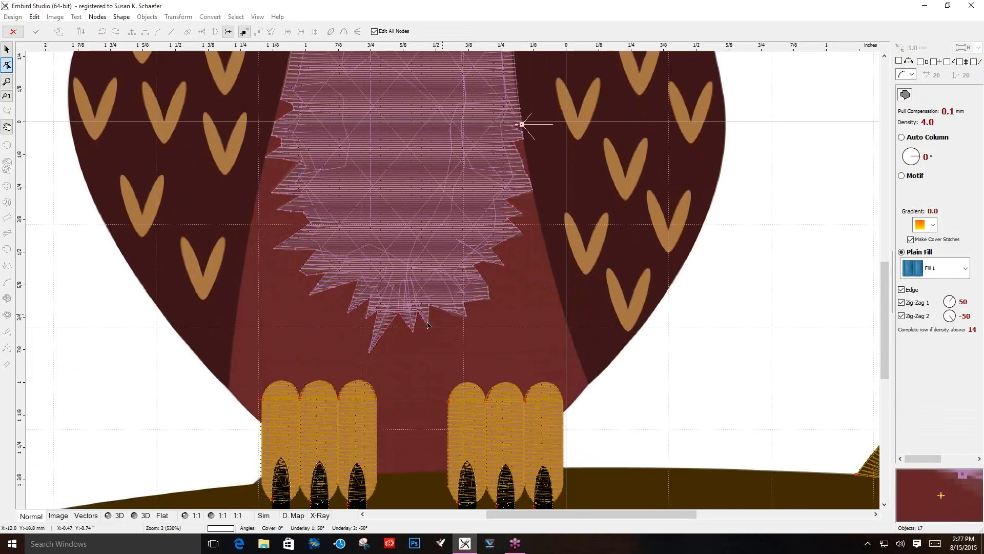
click(512, 133)
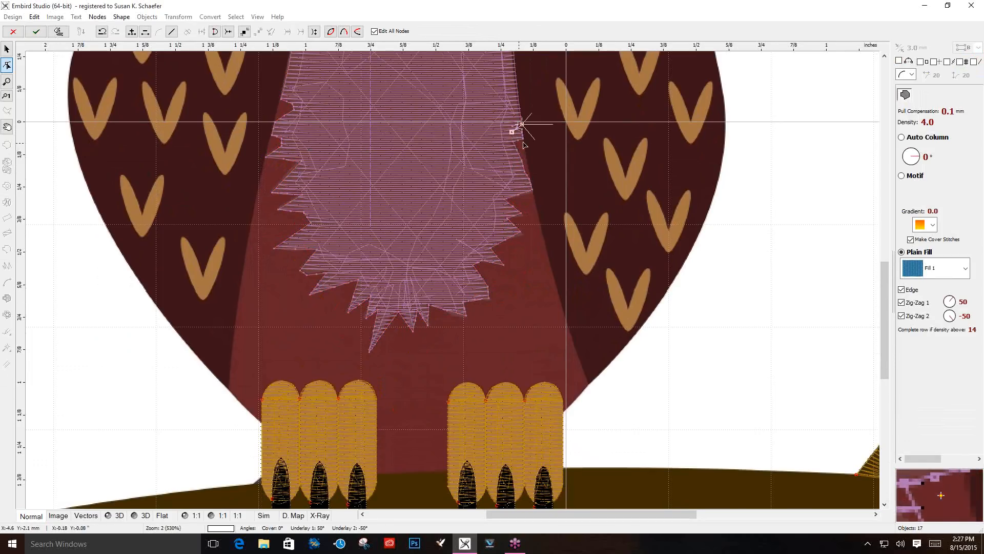
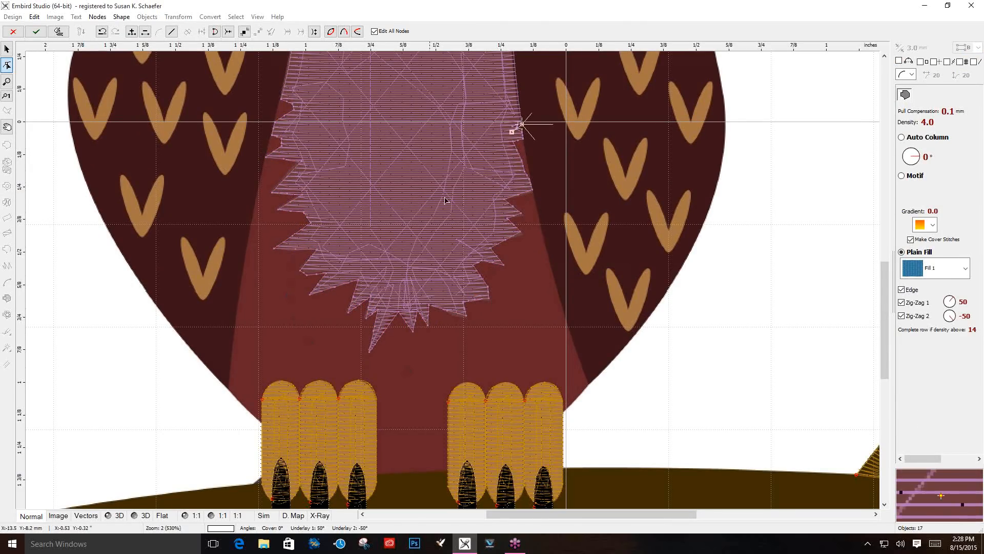
click(516, 152)
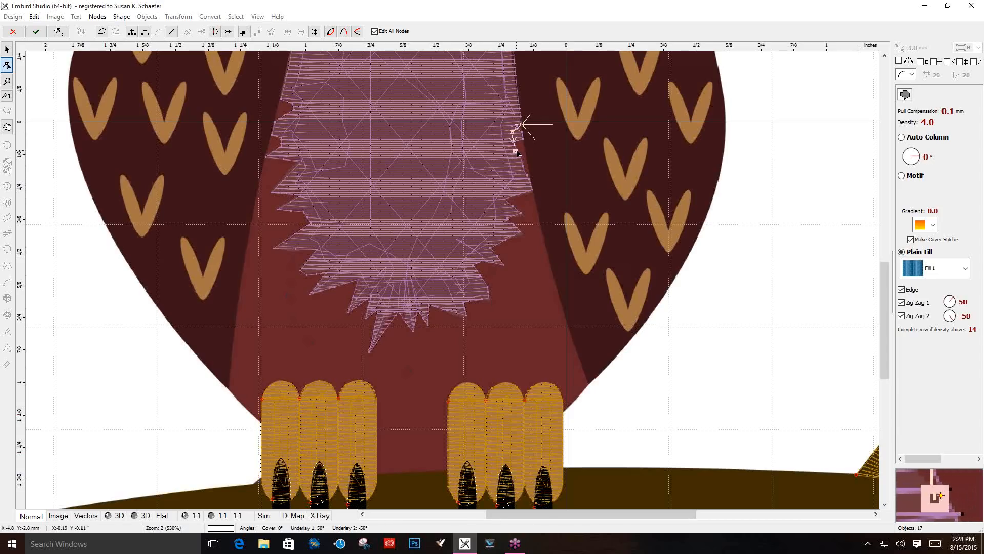
click(514, 186)
click(500, 200)
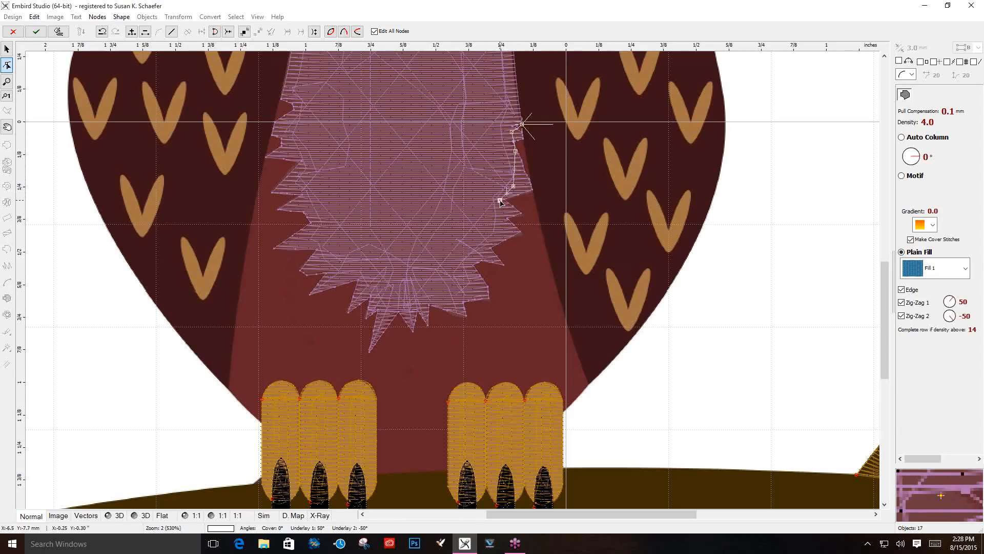
Continue the belly outline inside the feather tips around the breast patch's lower right and across its bottom
click(492, 225)
click(481, 250)
click(463, 275)
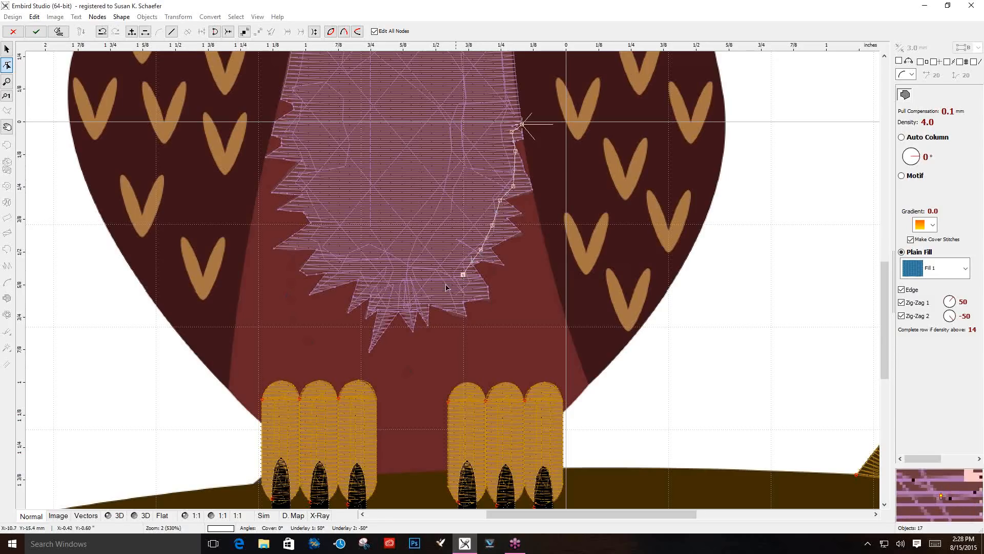
click(426, 299)
click(391, 300)
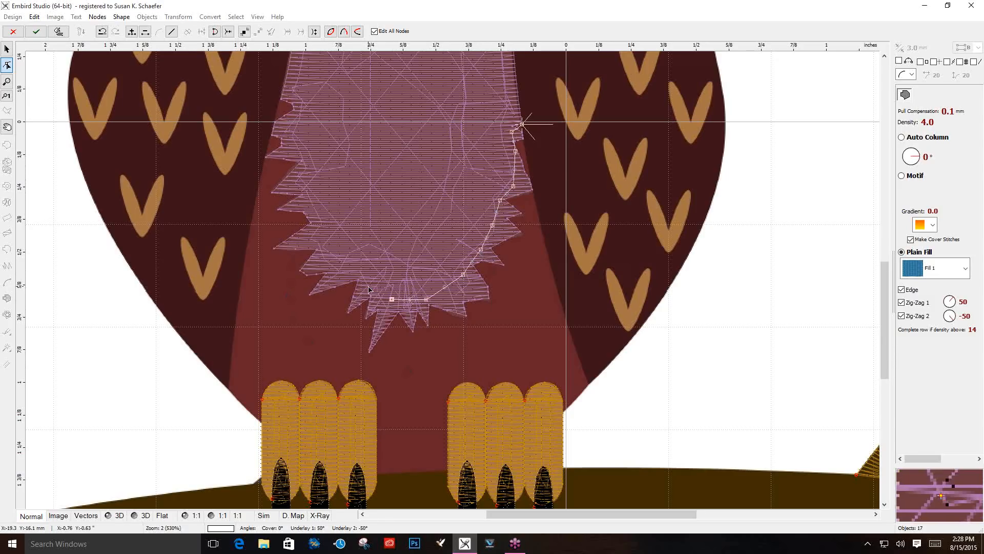
Extend the belly outline up inside the breast patch's left feather points to the patch's smooth side
click(363, 282)
click(343, 259)
click(329, 236)
click(315, 214)
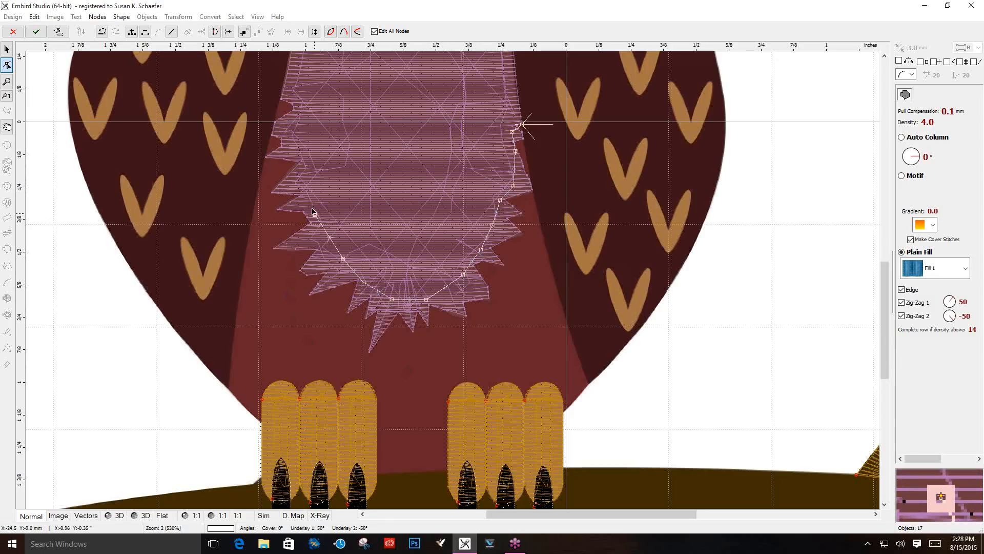
click(304, 183)
click(301, 164)
click(298, 142)
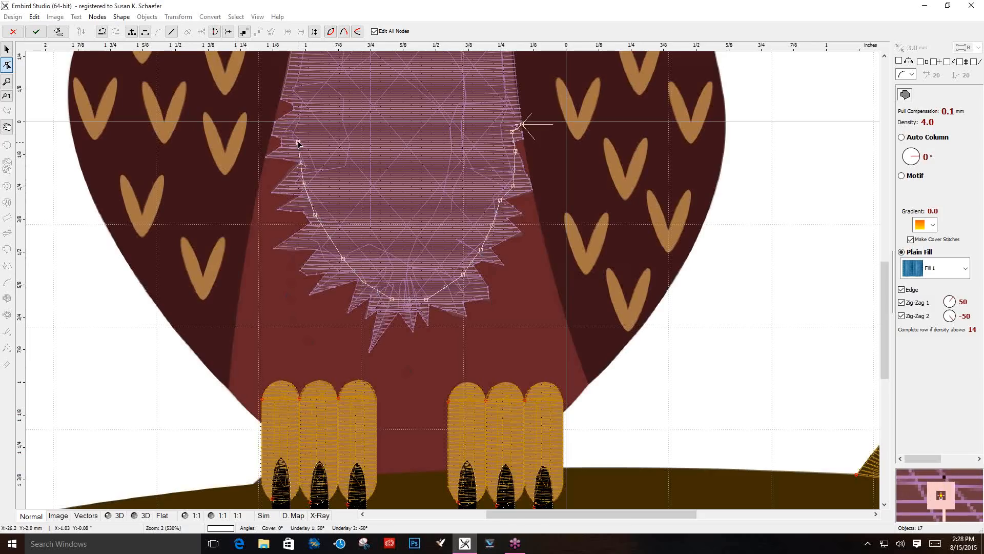
click(290, 94)
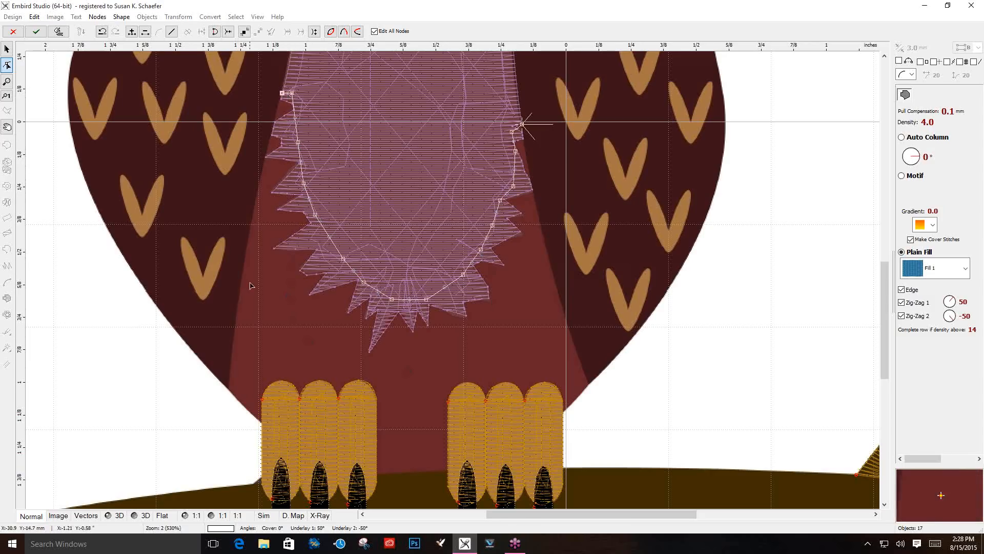
Trace the belly's left edge along the wing with a slight curve and continue down to the left foot
click(228, 387)
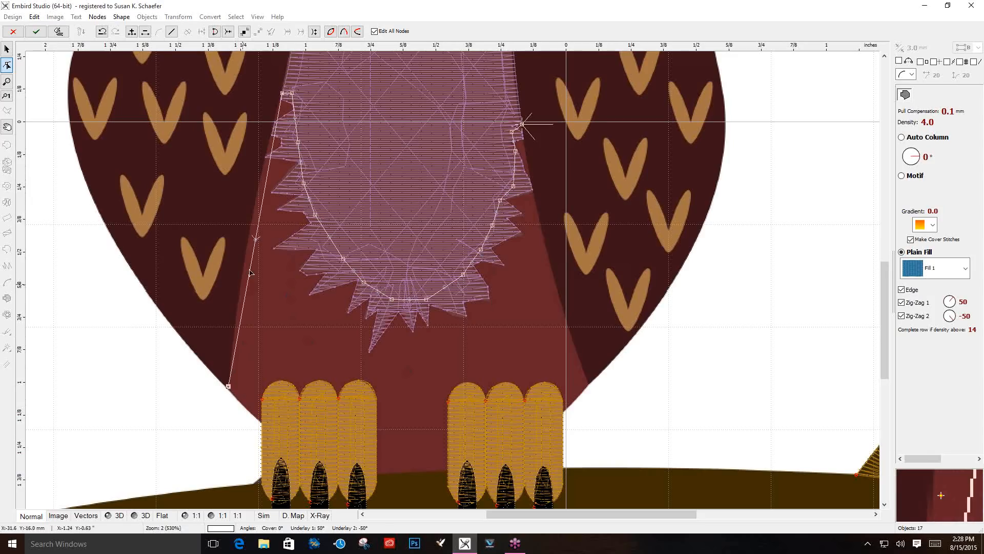
click(250, 234)
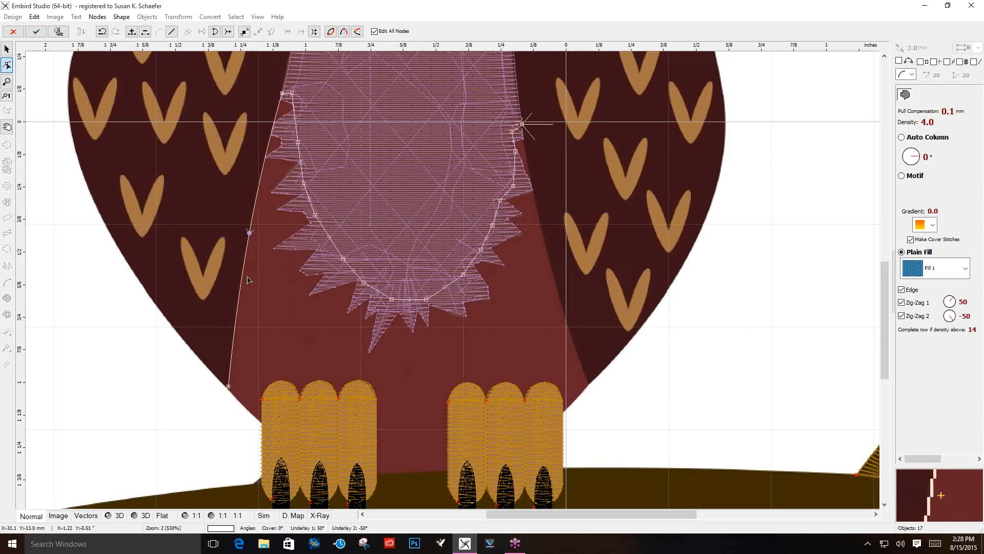
click(261, 421)
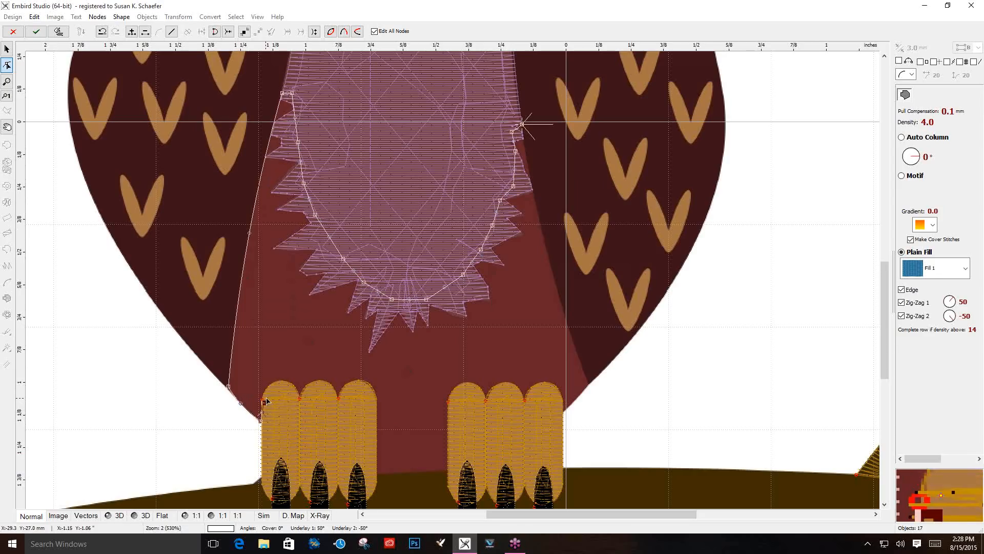
Continue the lower belly outline just inside the rounded tops of the left foot's first two toes so the fills overlap
click(281, 388)
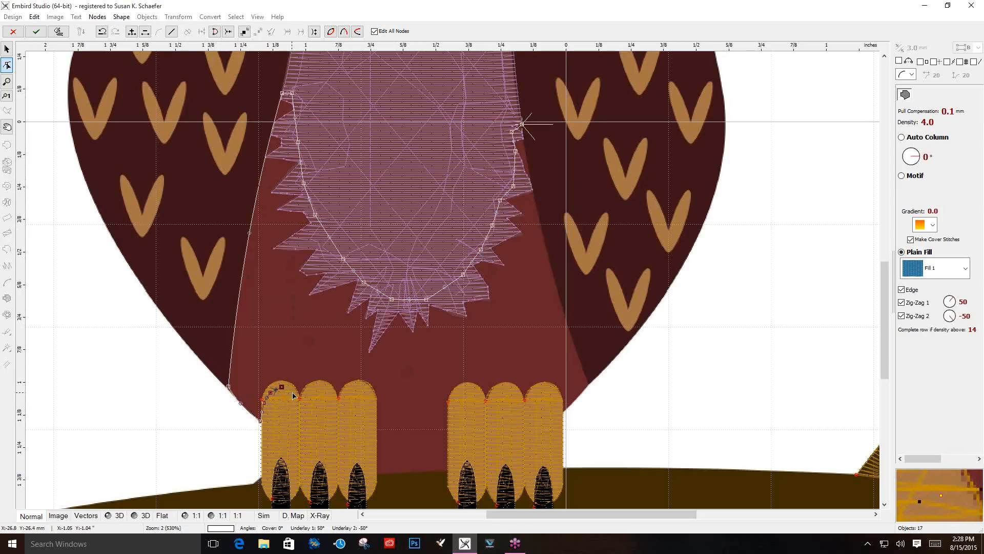
click(295, 404)
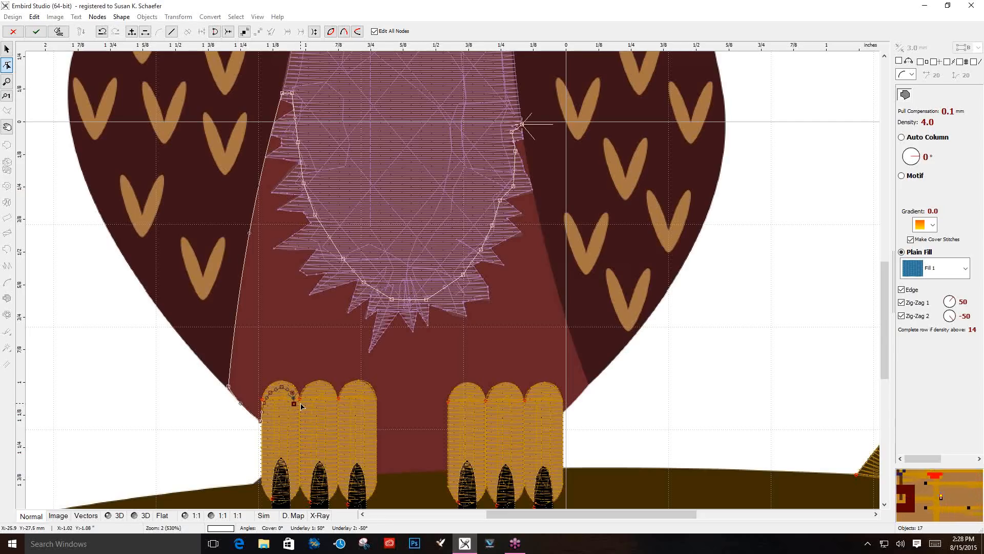
click(301, 404)
click(309, 392)
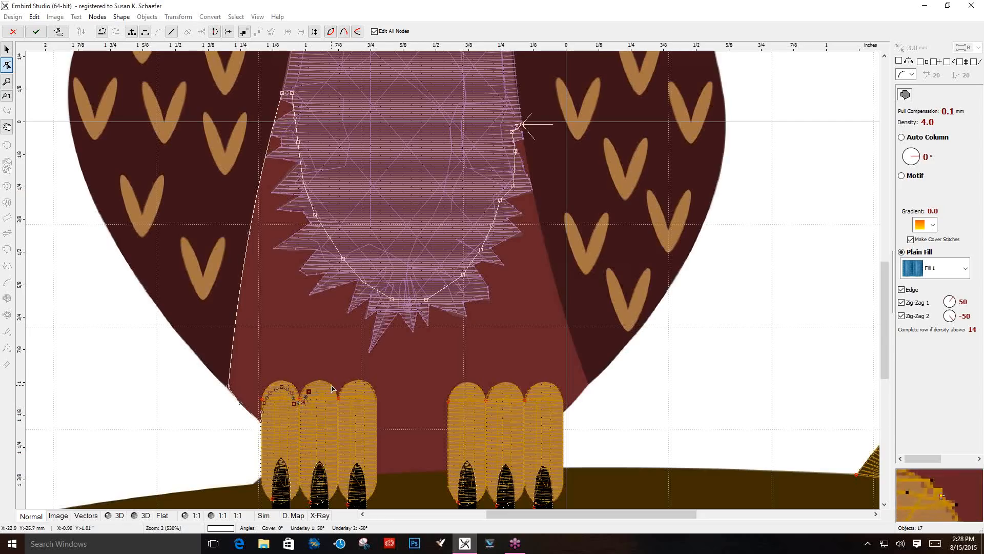
click(317, 388)
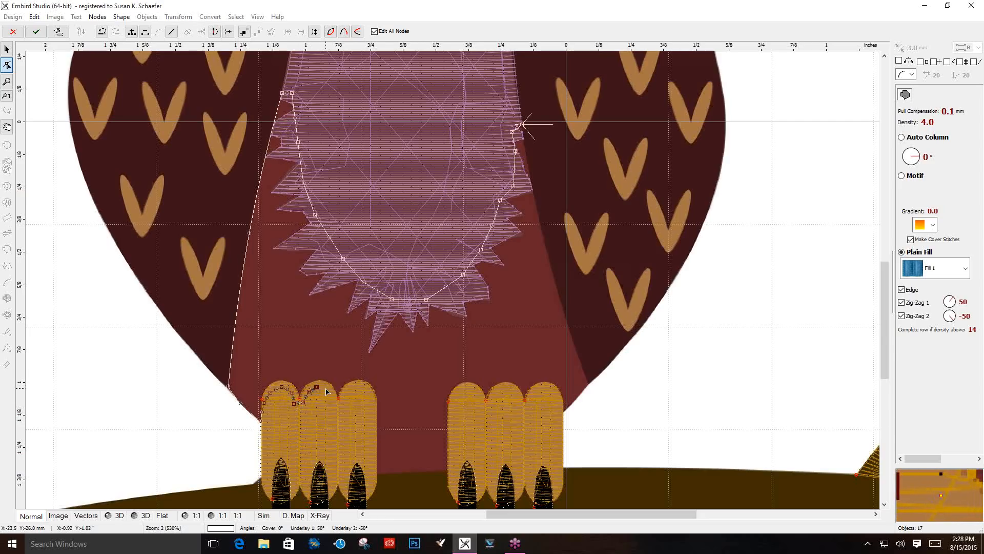
click(327, 390)
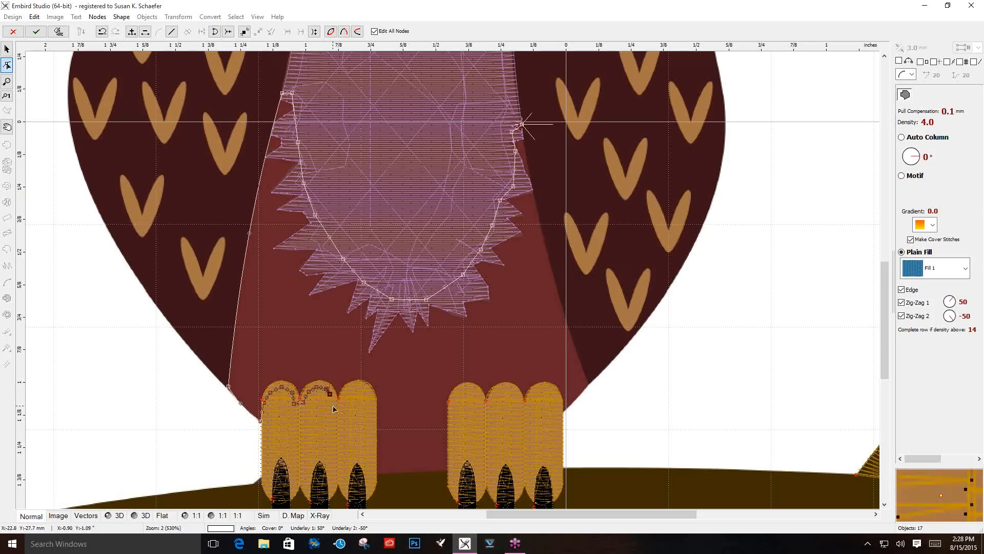
Trace the belly outline over the left foot's third toe, down its inner side and along the branch to the right foot
click(334, 406)
click(347, 392)
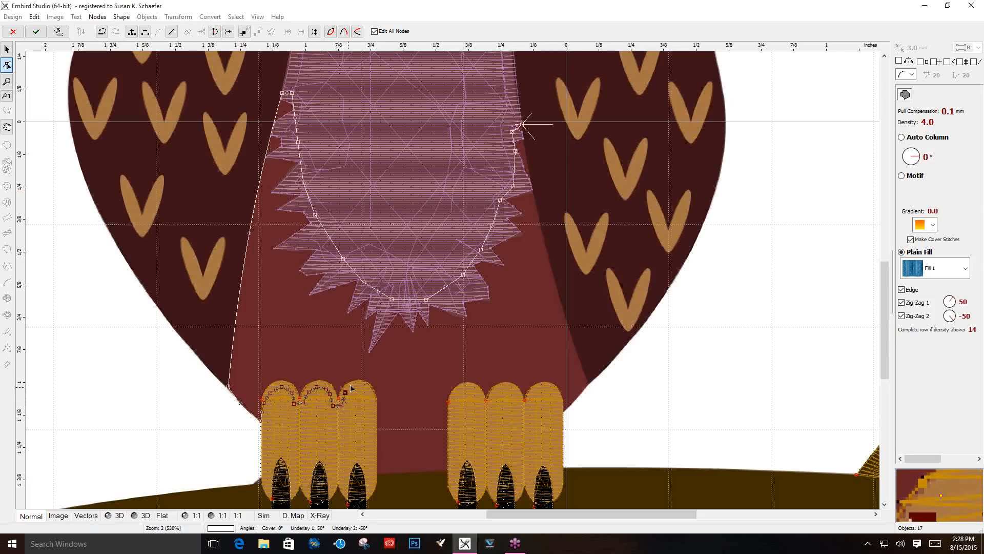
click(355, 386)
click(363, 388)
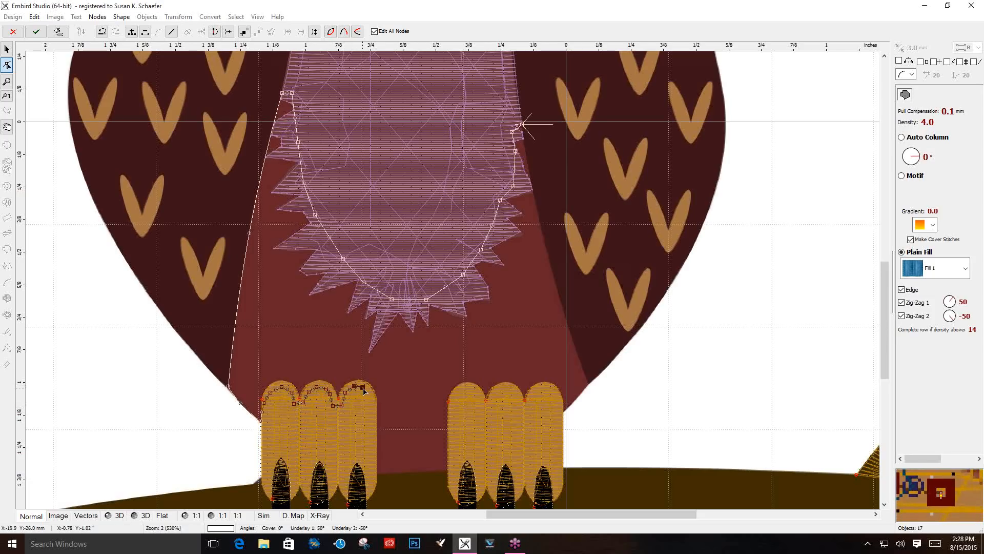
click(370, 394)
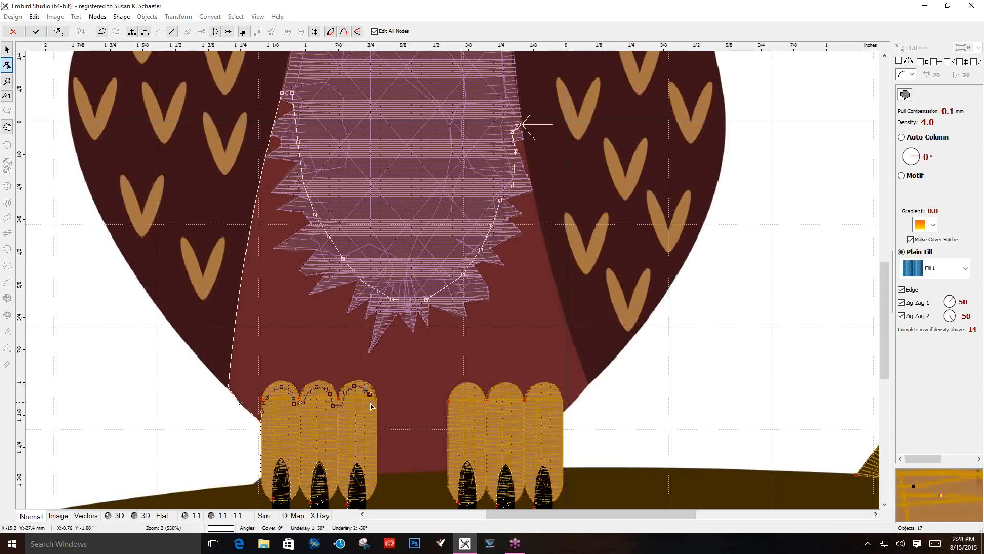
click(372, 404)
click(374, 474)
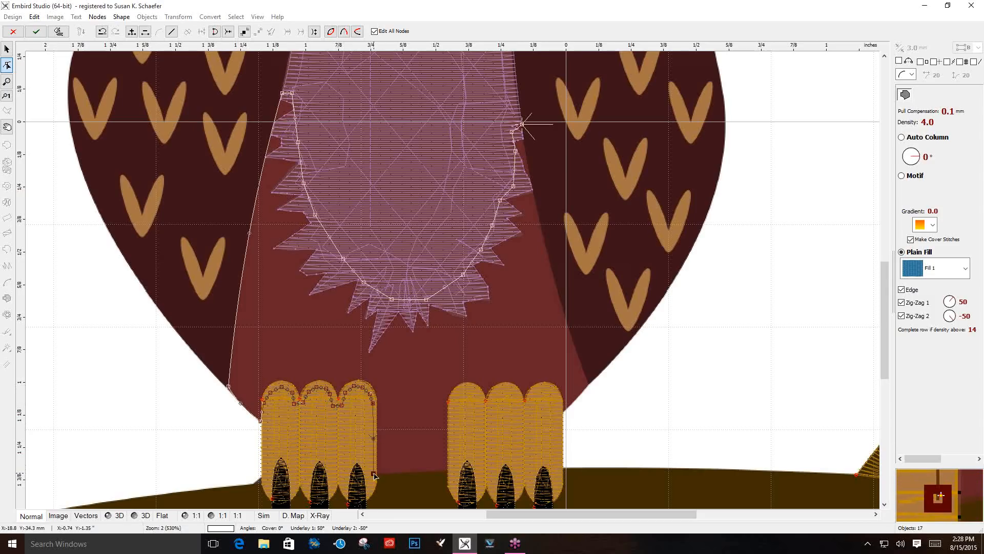
click(447, 470)
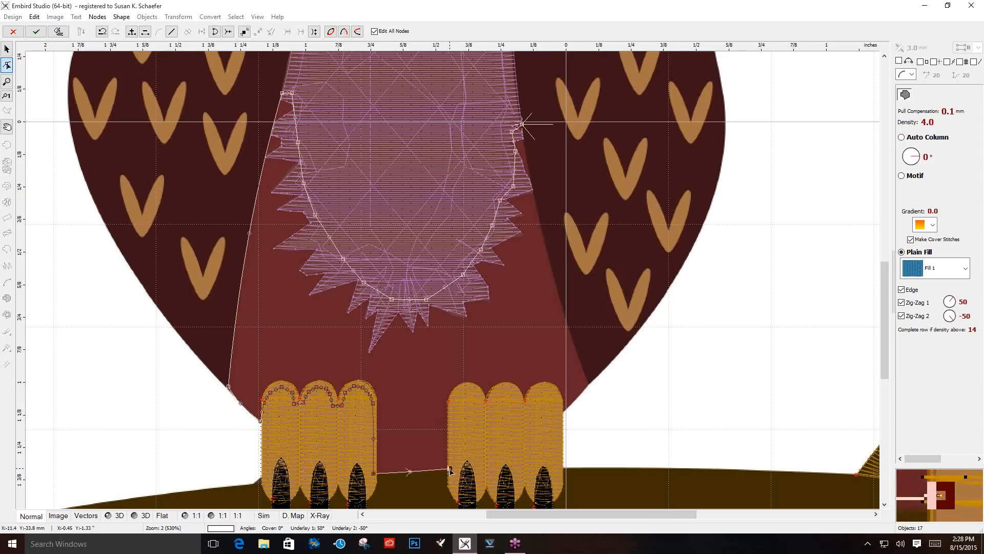
Extend the belly outline up the right foot's inner side and just inside the tops of its three toes
click(453, 408)
click(461, 395)
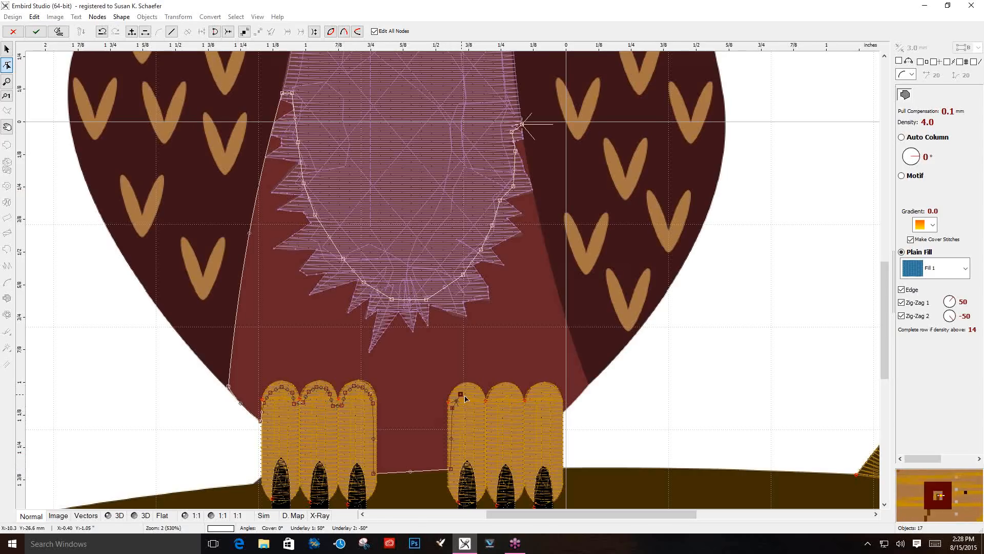
click(473, 393)
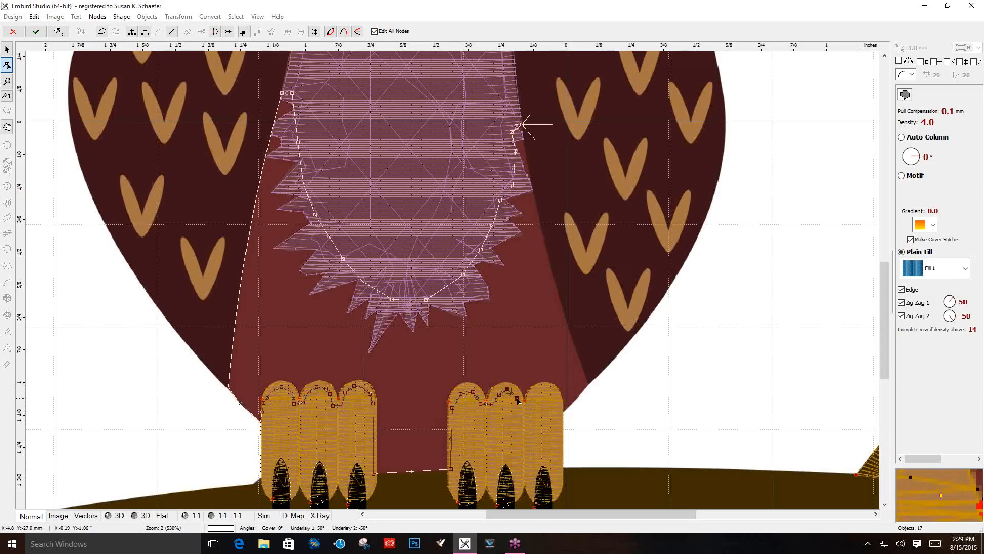
click(535, 394)
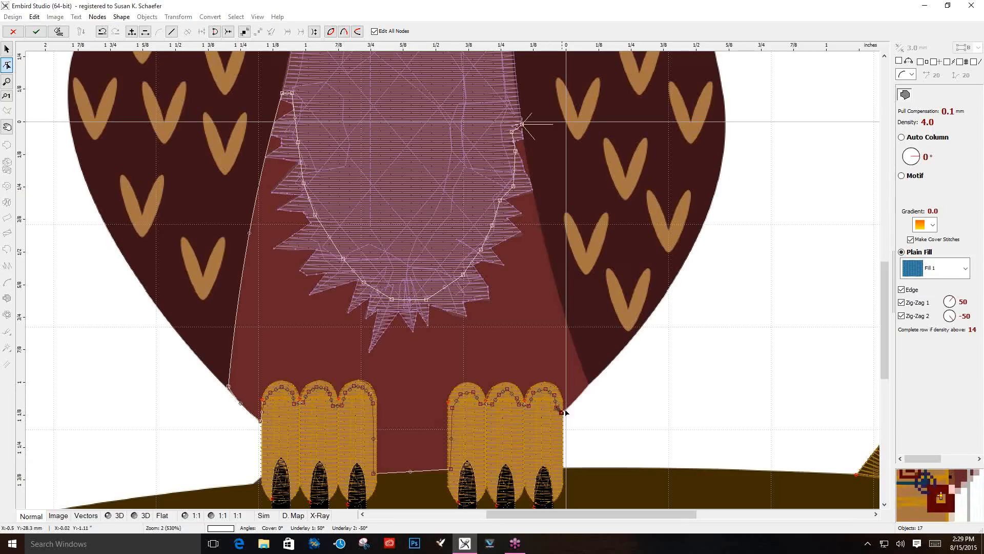
Trace the belly's right edge along the wing with a slight curve and bring the outline's end back to its start point
click(589, 385)
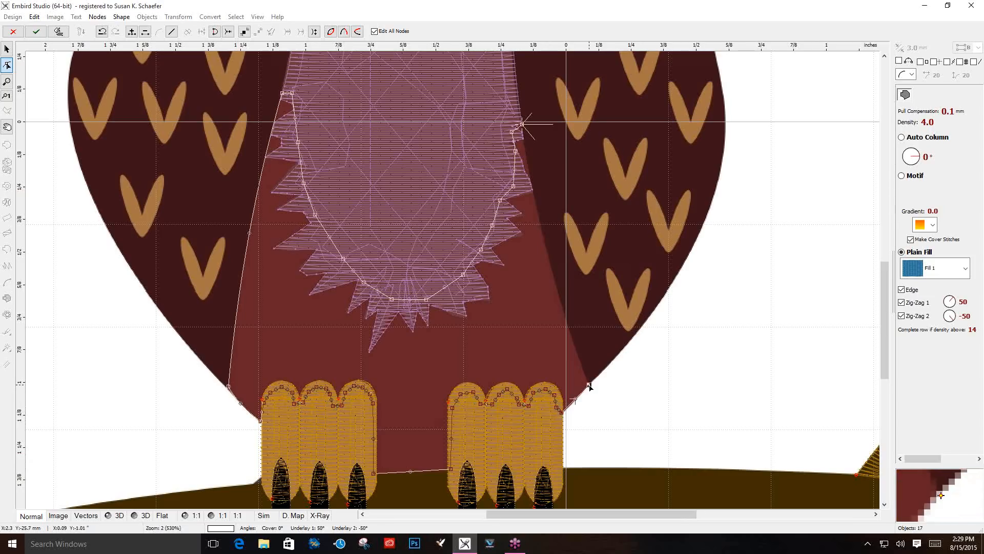
click(526, 133)
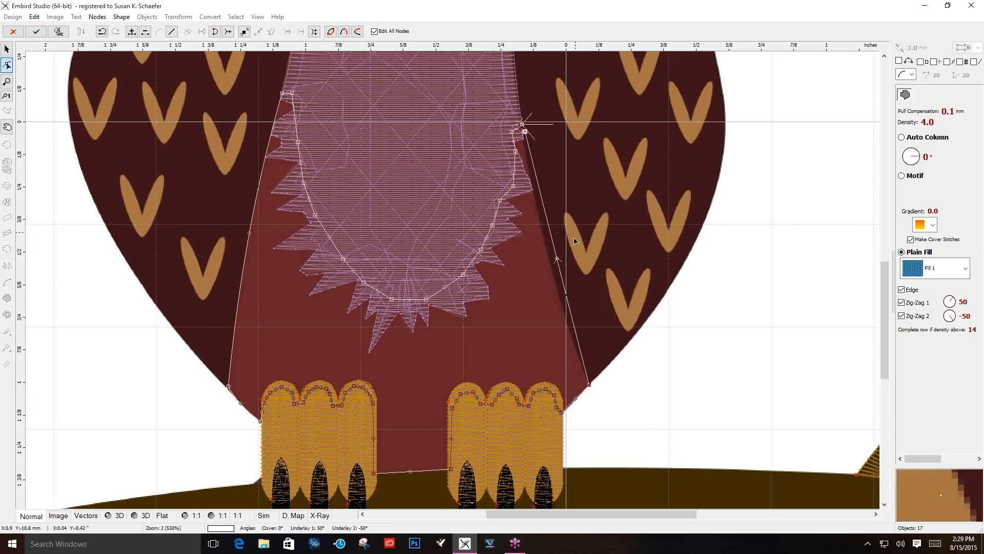
drag(558, 260, 551, 256)
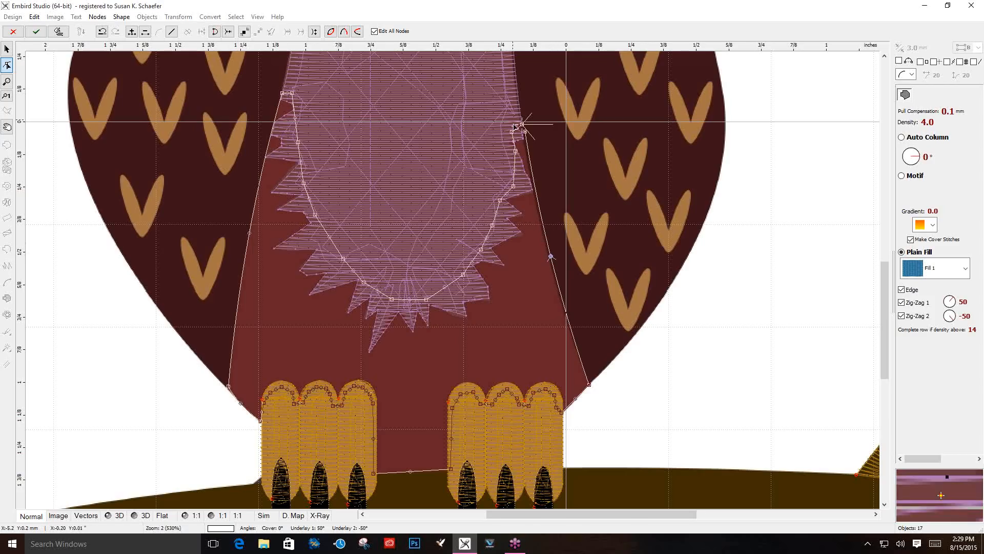
click(523, 127)
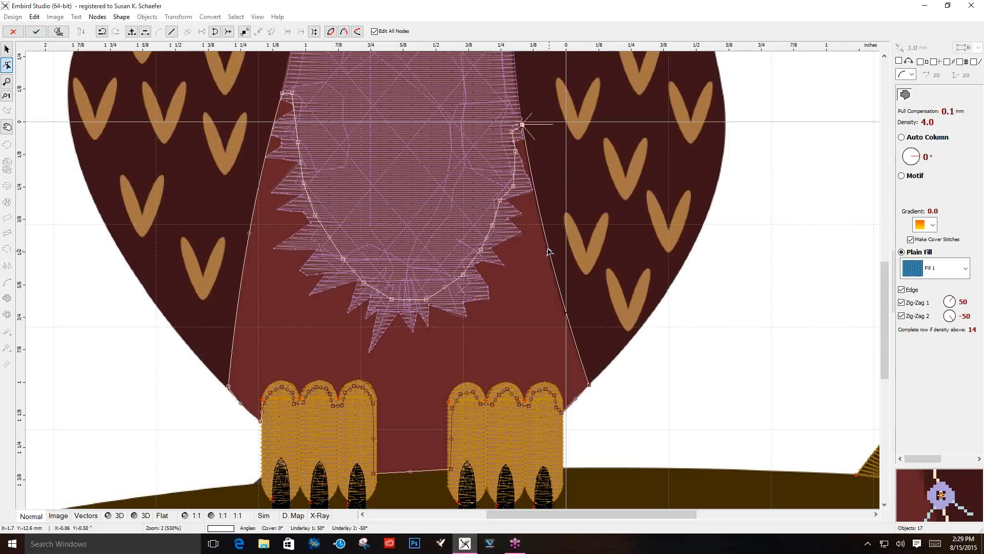
Generate the lower belly fill's stitches in bright magenta and check the result in a 3D preview
click(59, 32)
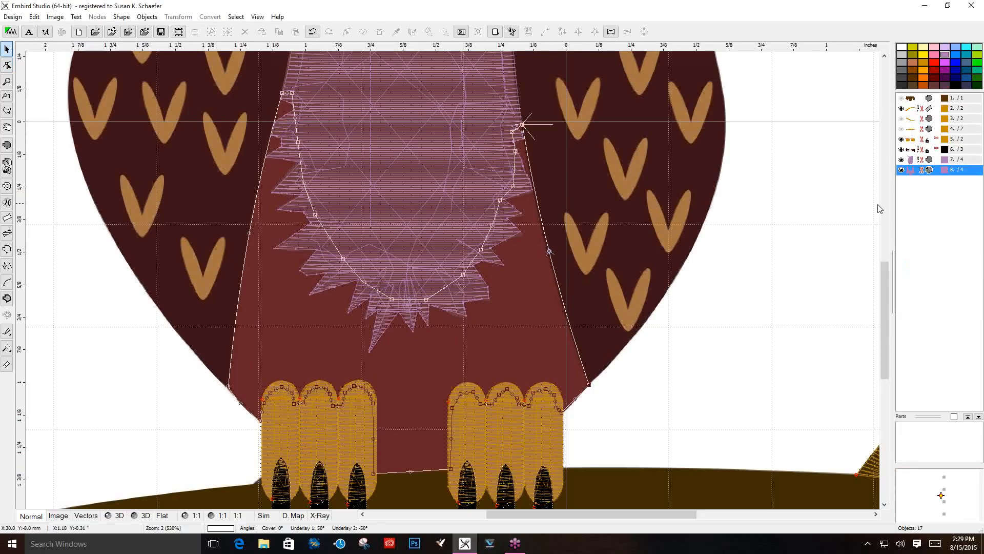
click(946, 62)
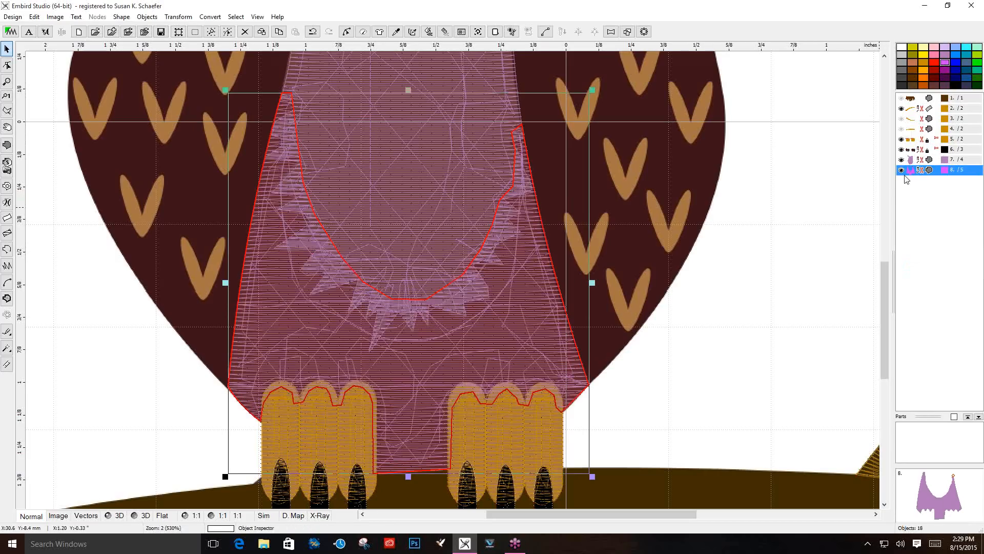
click(771, 325)
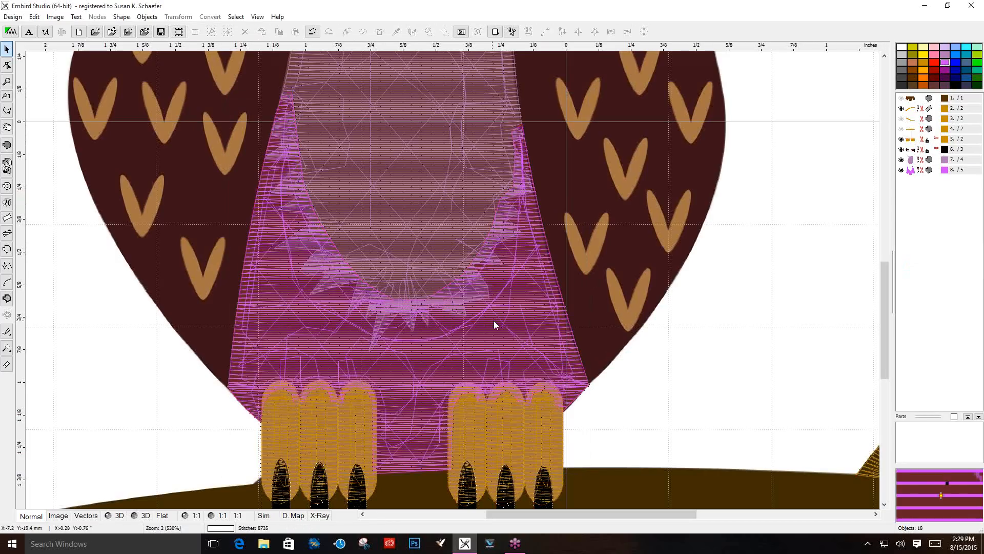
click(114, 517)
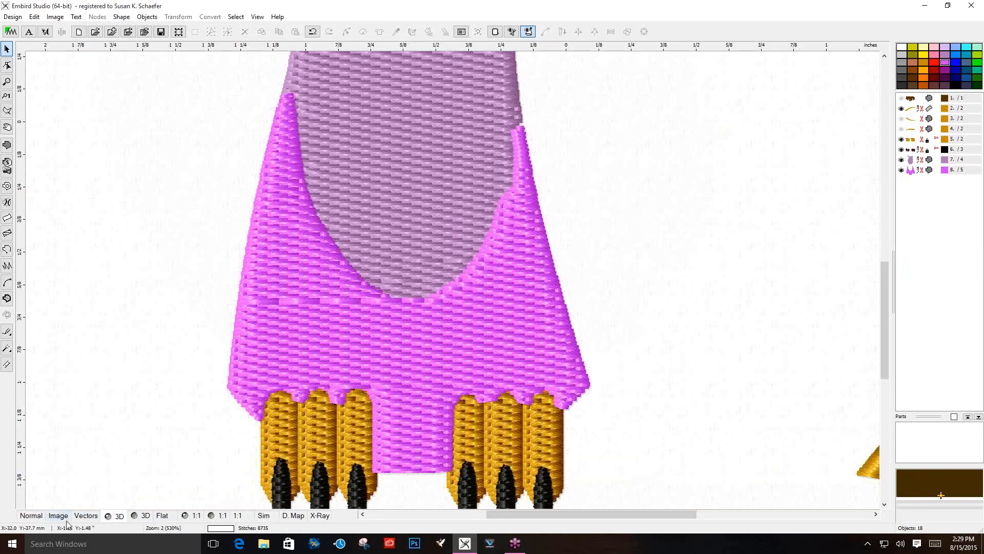
click(31, 516)
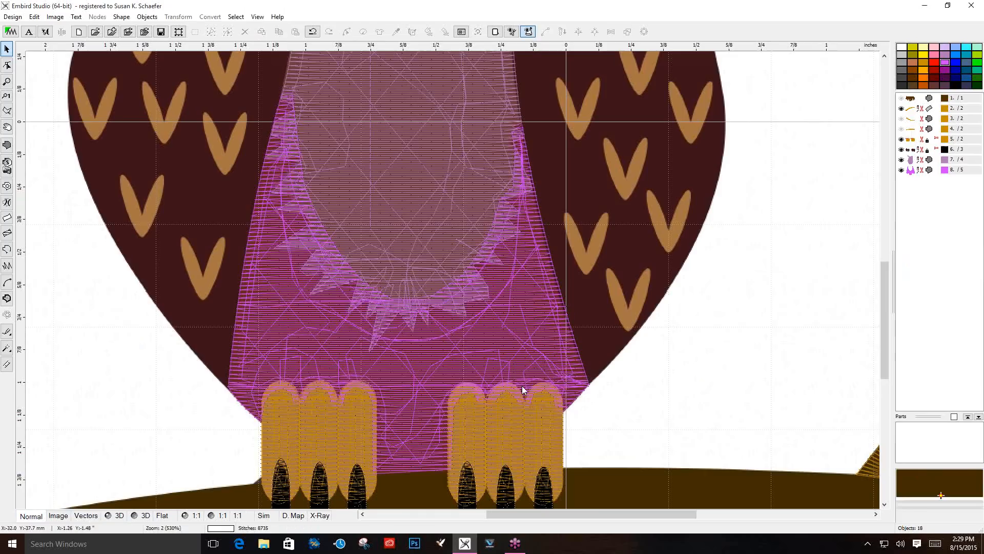
Move the lower belly fill before the breast patch in the stitching order and check the overlap in 3D
click(915, 172)
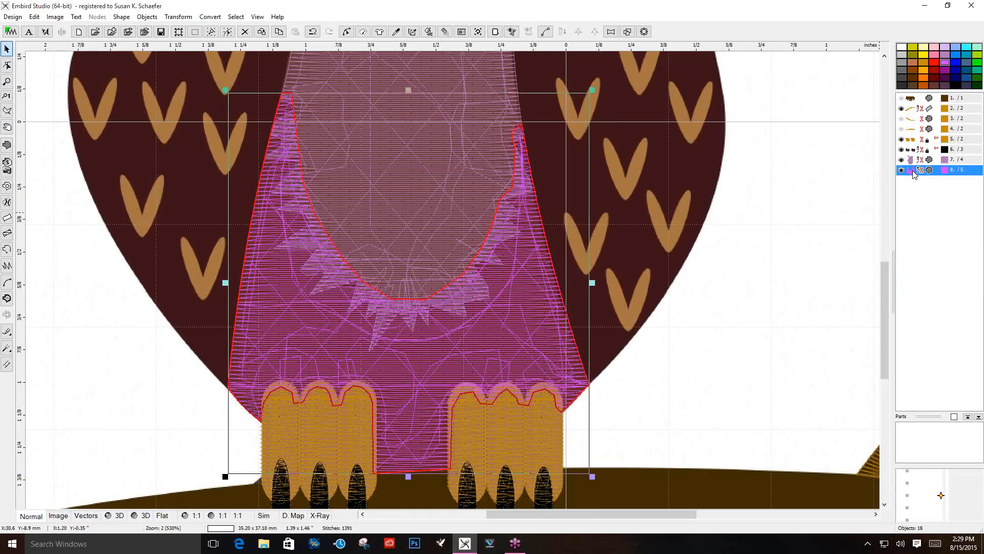
right_click(913, 164)
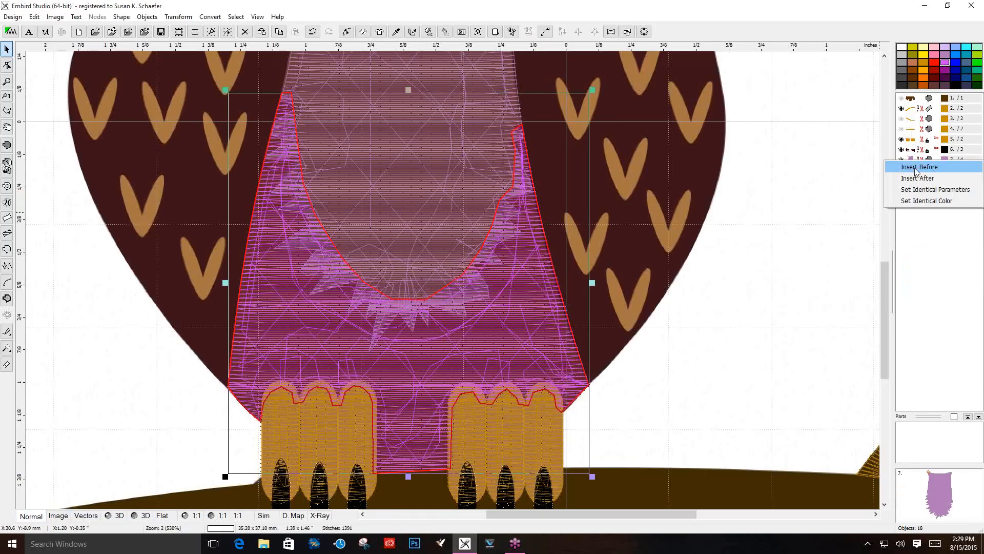
click(917, 167)
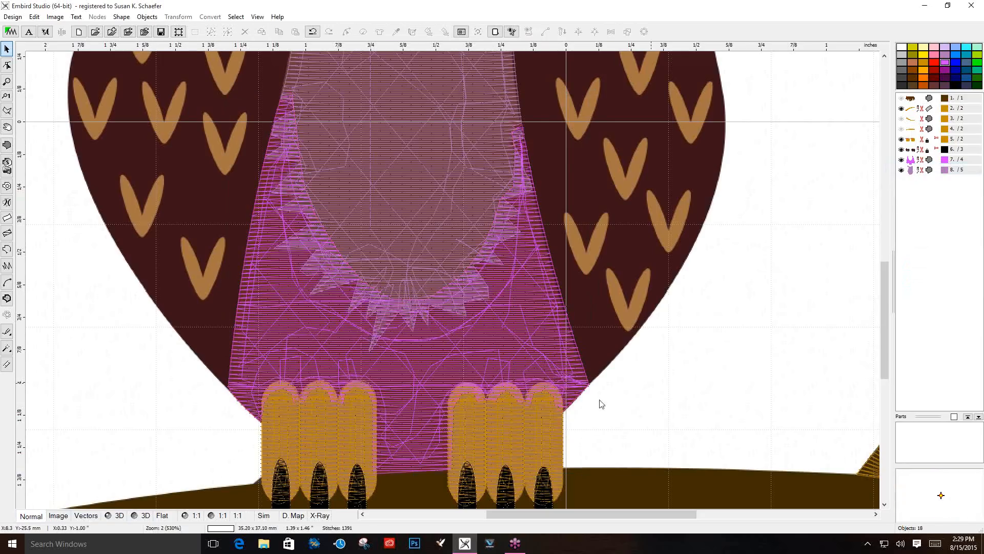
click(119, 517)
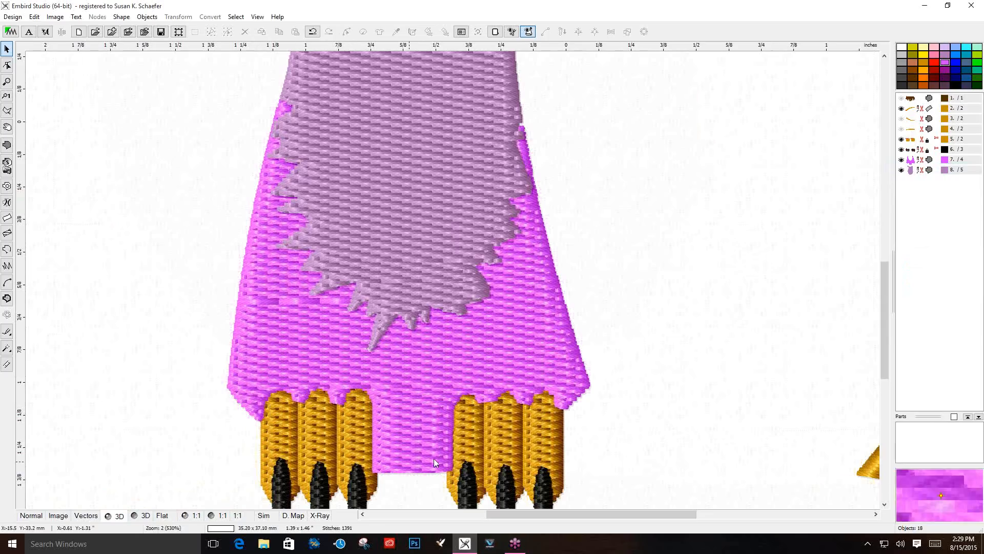
click(31, 516)
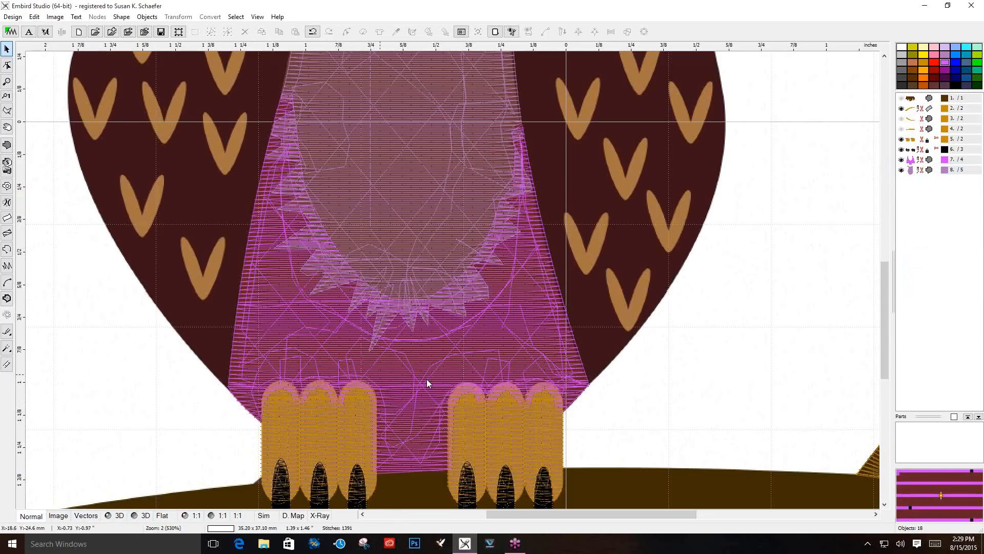
Move the gold toe group after the breast patch in the stitching order and check the feet in 3D
click(910, 140)
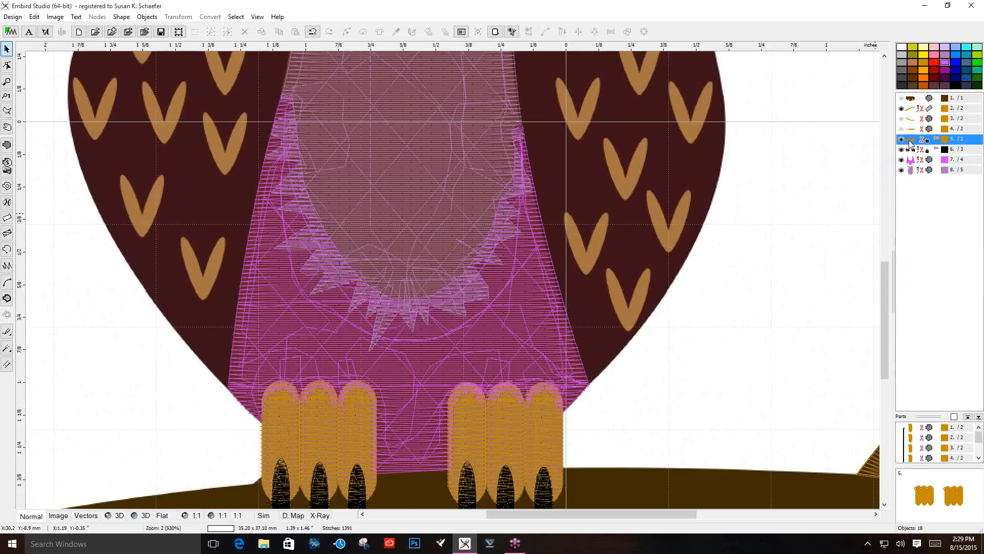
right_click(912, 142)
click(841, 160)
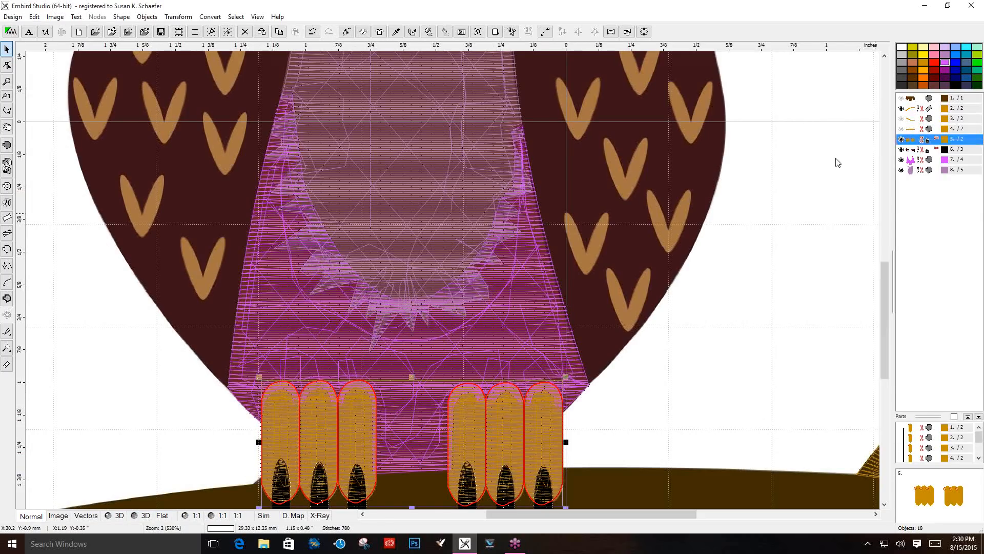
click(912, 142)
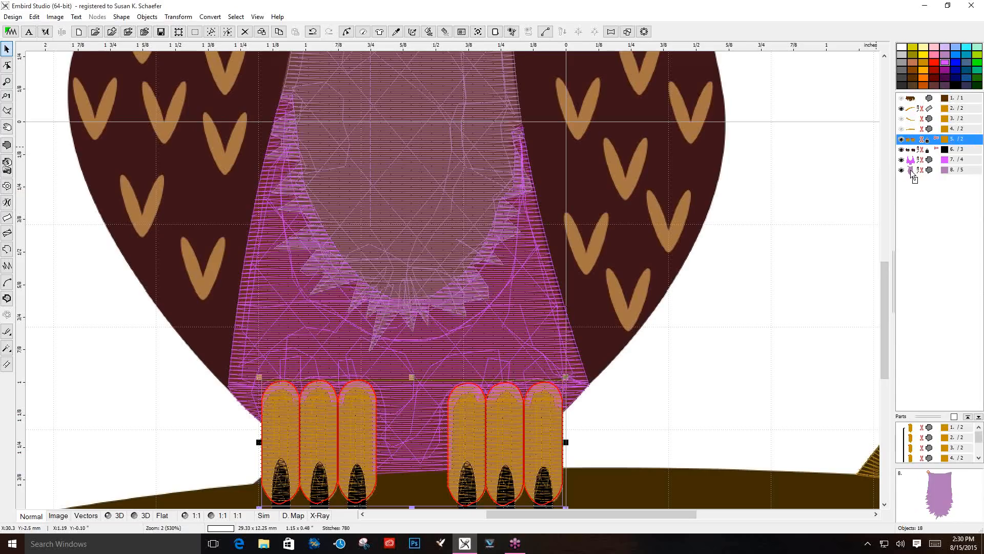
right_click(913, 173)
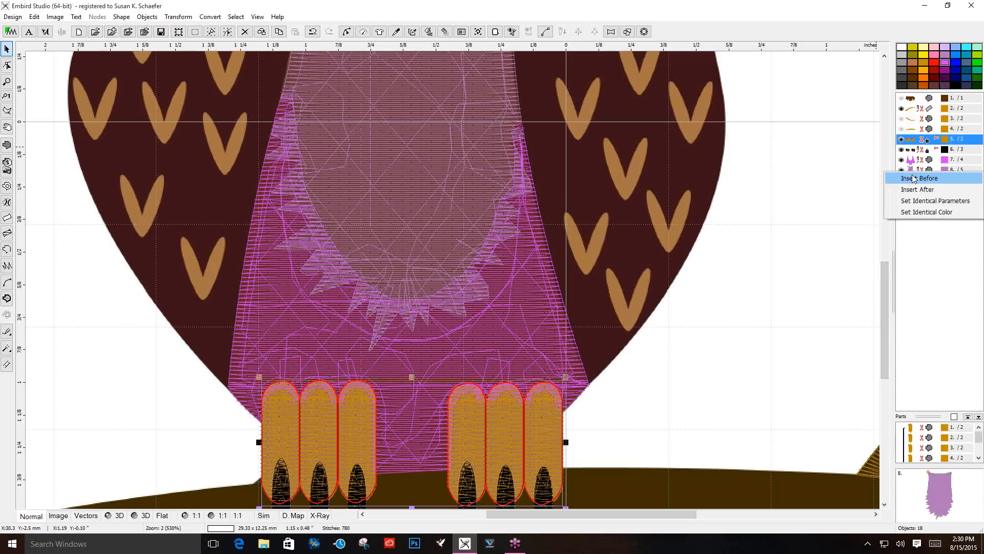
click(917, 191)
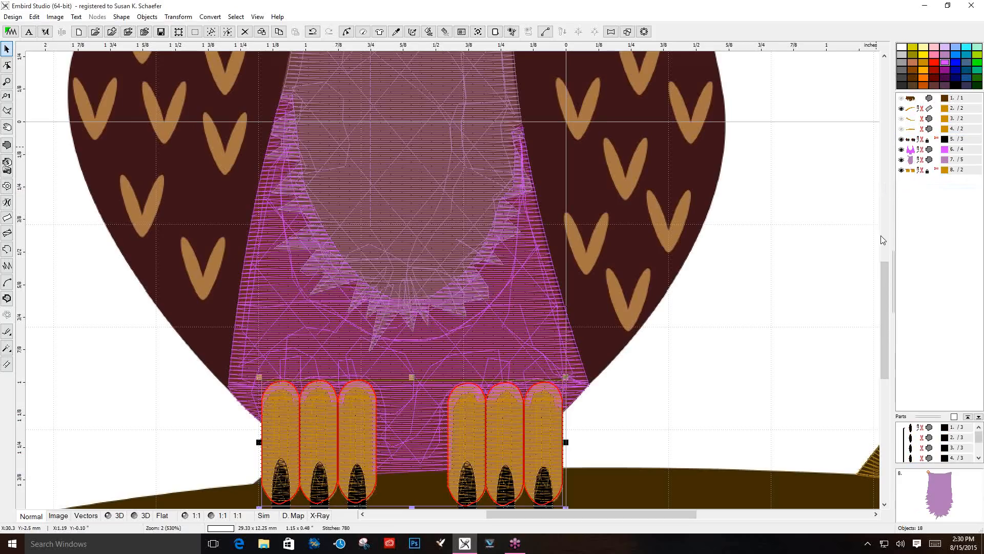
click(853, 272)
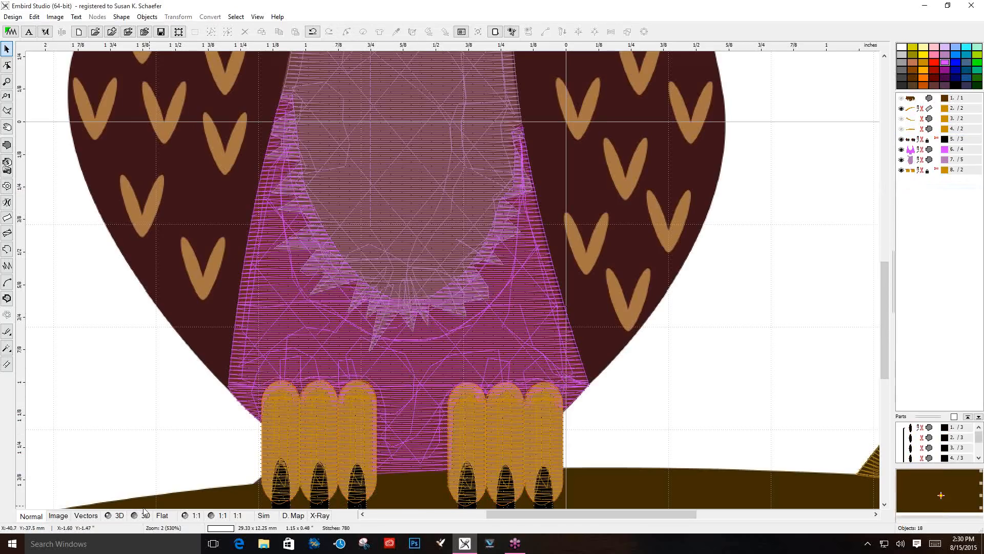
click(115, 517)
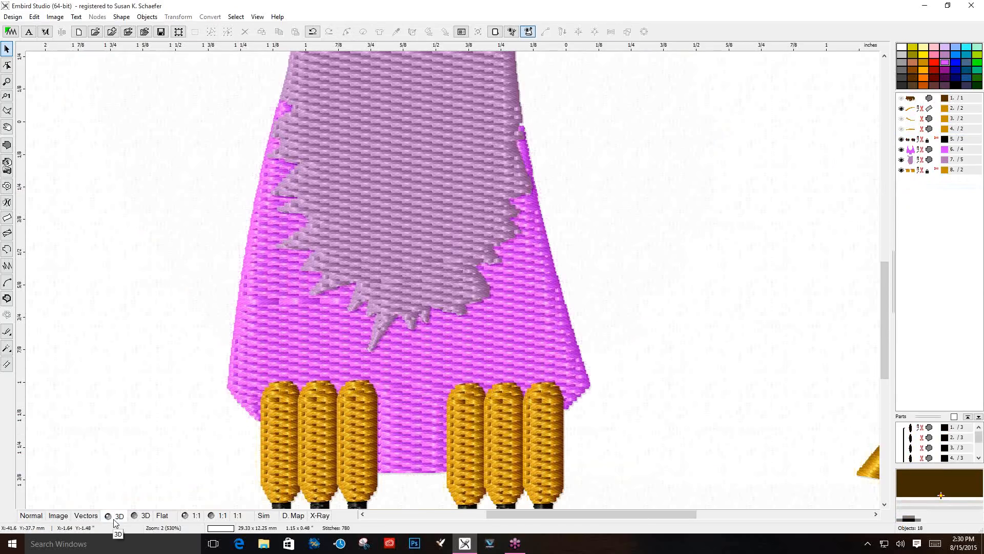
click(27, 516)
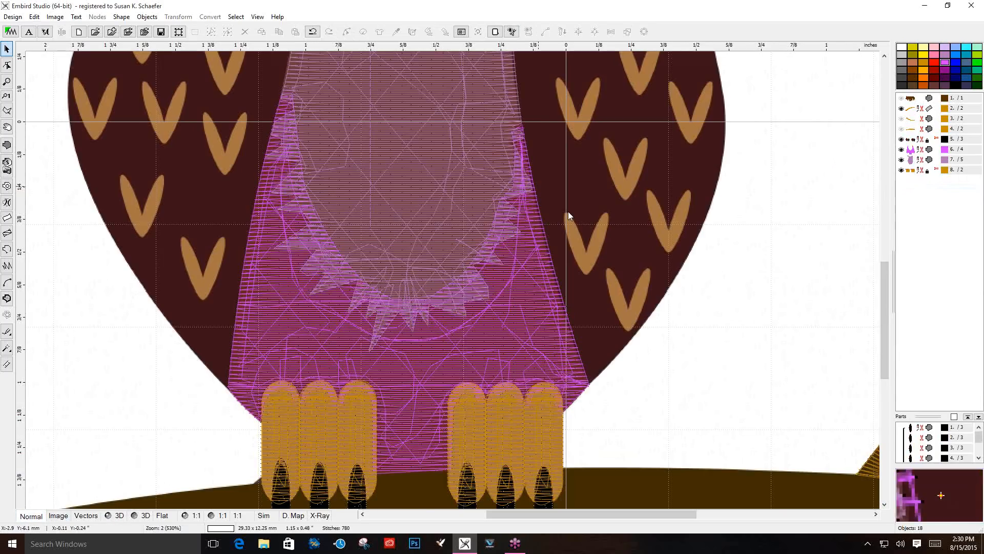
Start a fill object for the right wing, tracing its upper edge along the head with a slight curve out to the wing's top corner
click(885, 55)
click(884, 56)
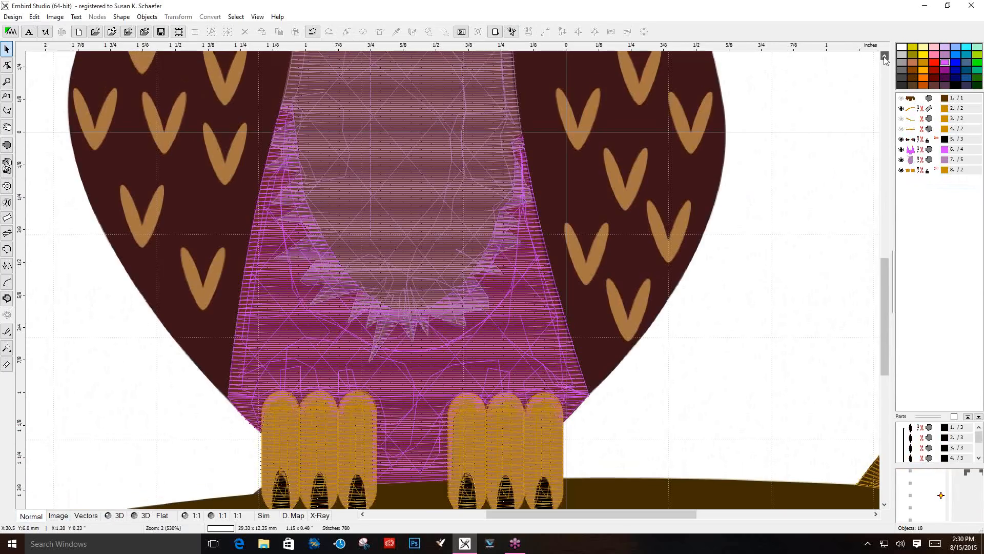
click(884, 56)
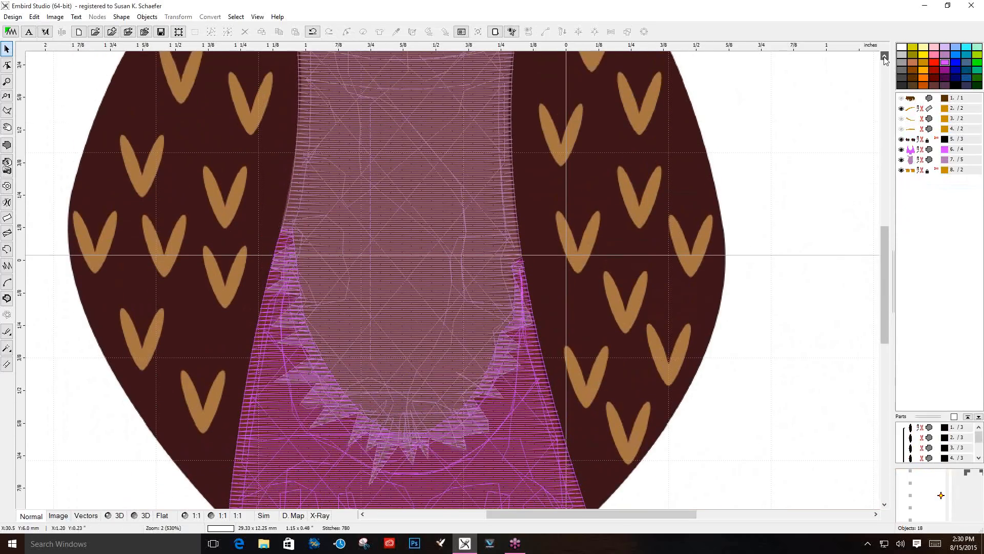
click(885, 56)
click(885, 56)
click(885, 56)
click(884, 56)
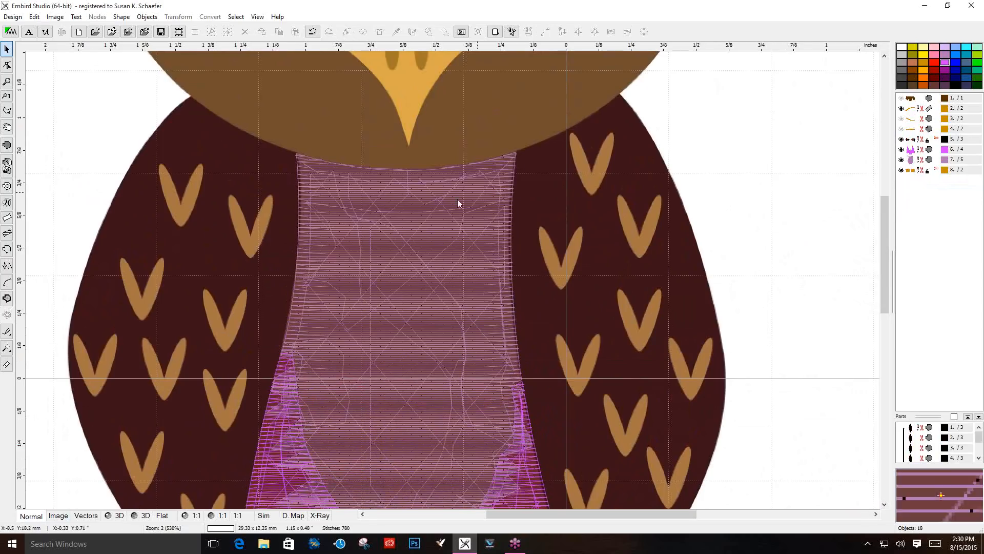
click(7, 145)
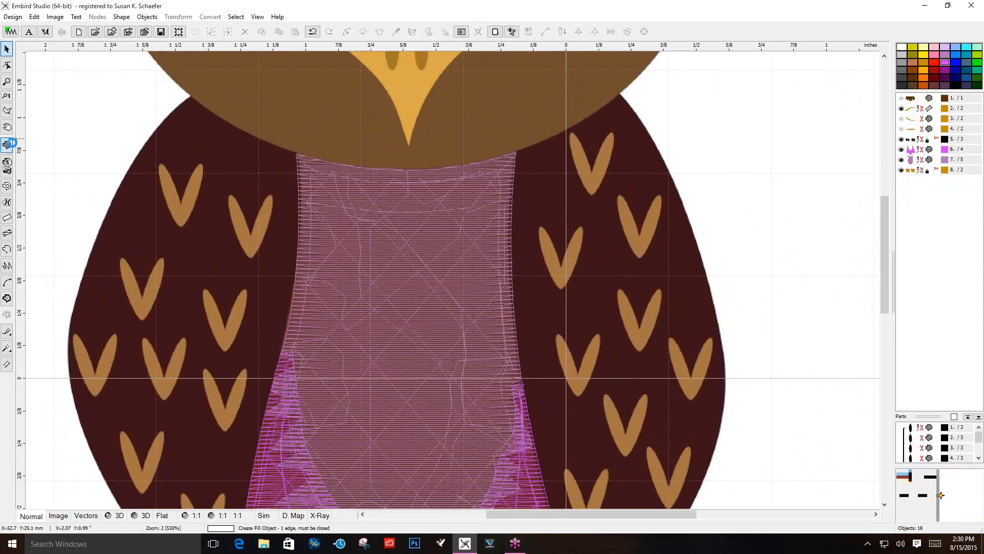
click(517, 150)
click(620, 94)
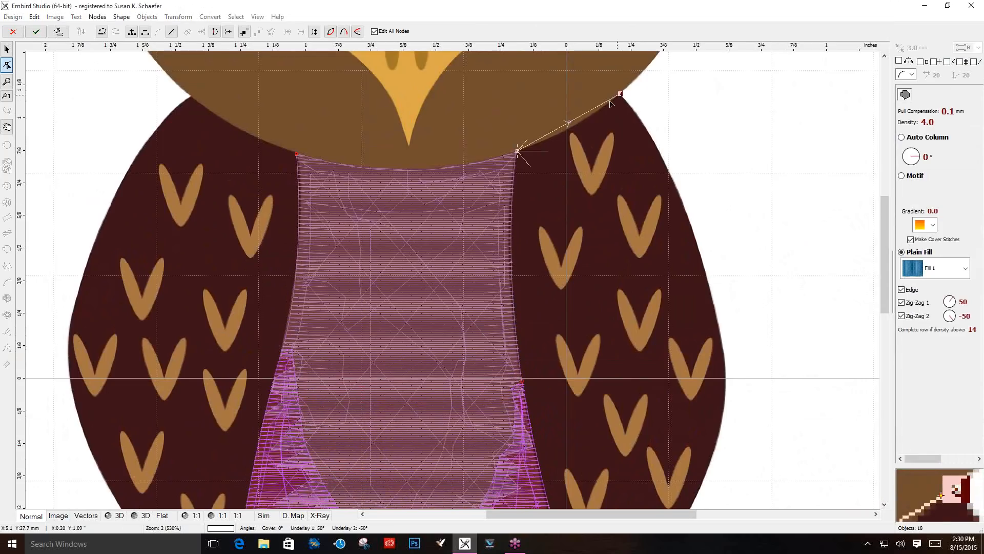
drag(570, 123, 573, 126)
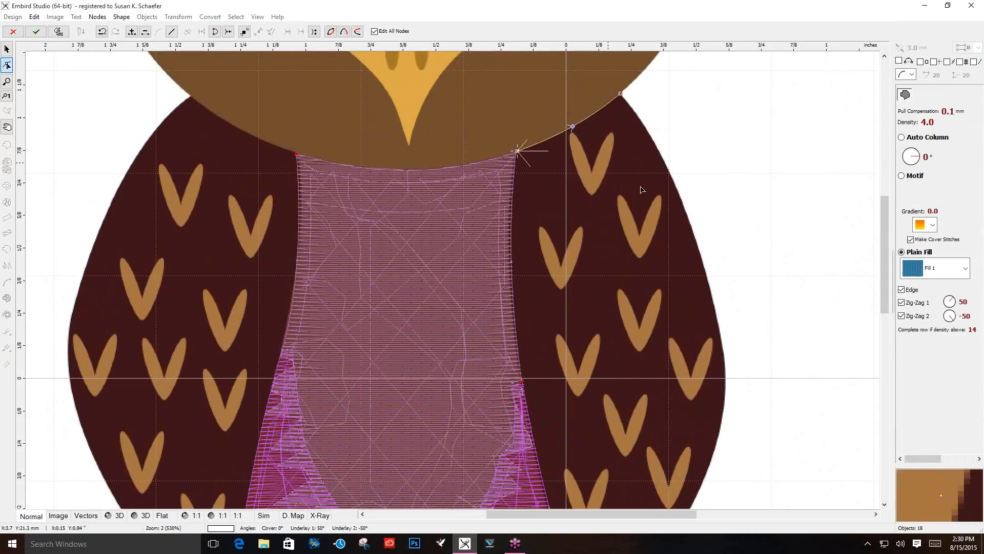
Trace the right wing's outer edge in curved segments down to its lower tip beside the belly
click(884, 505)
click(884, 504)
click(717, 261)
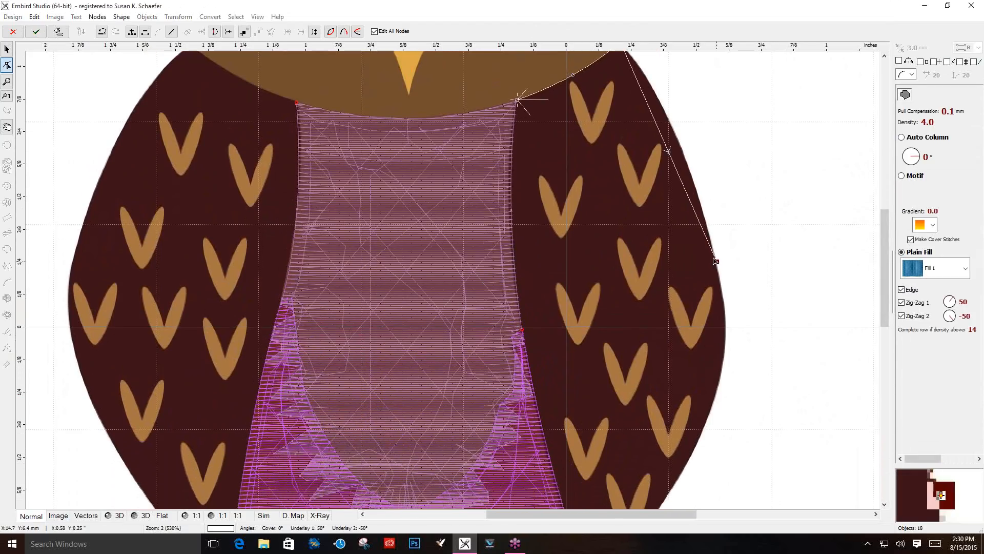
drag(669, 152, 680, 144)
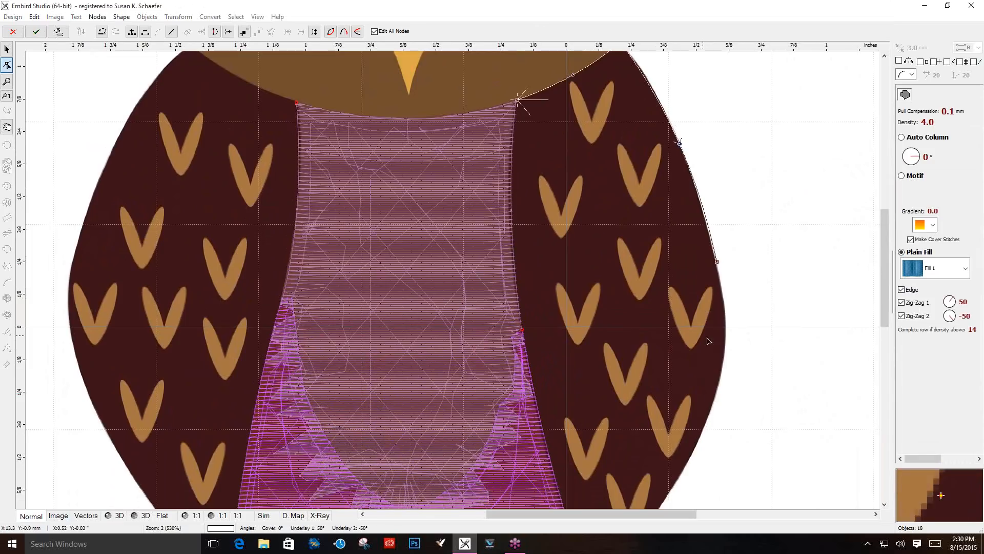
click(885, 505)
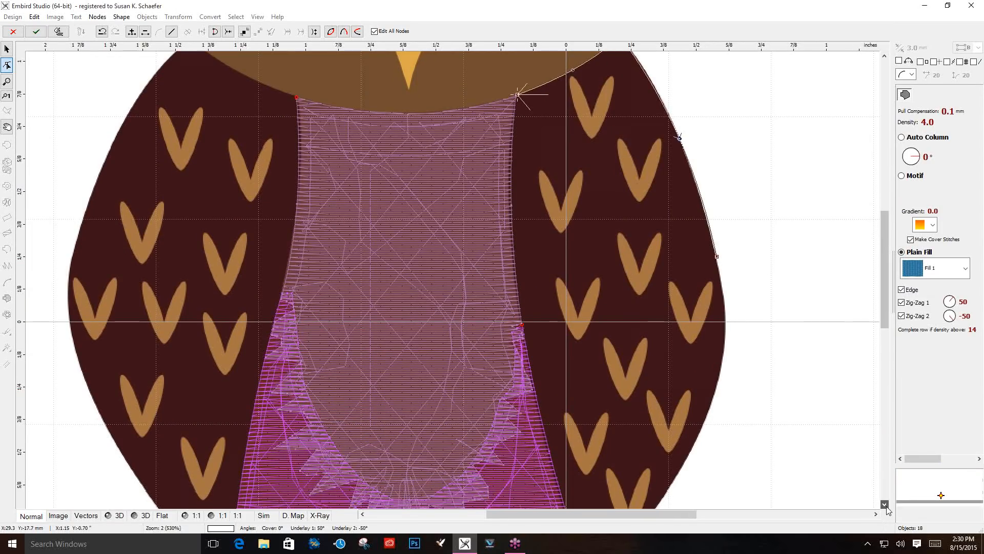
click(885, 505)
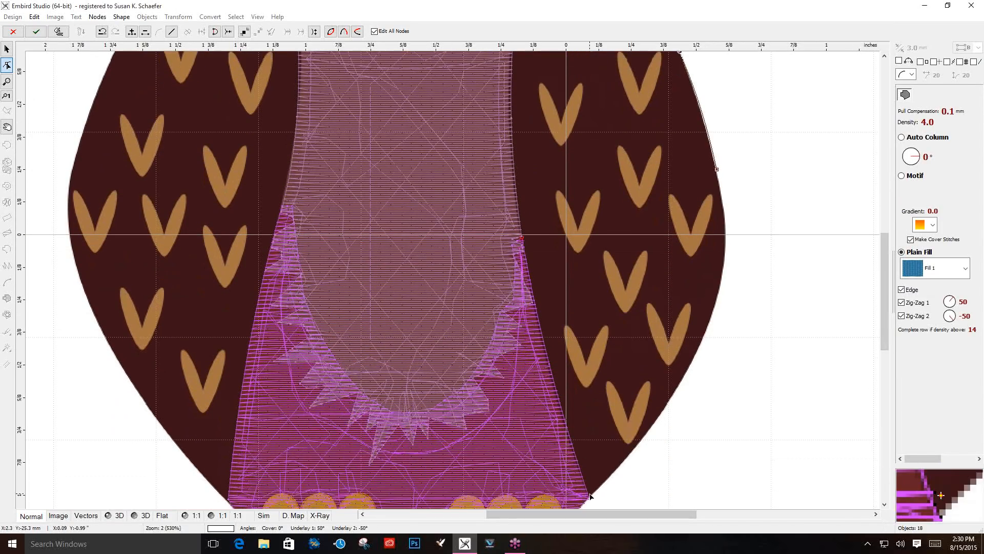
drag(654, 328, 704, 334)
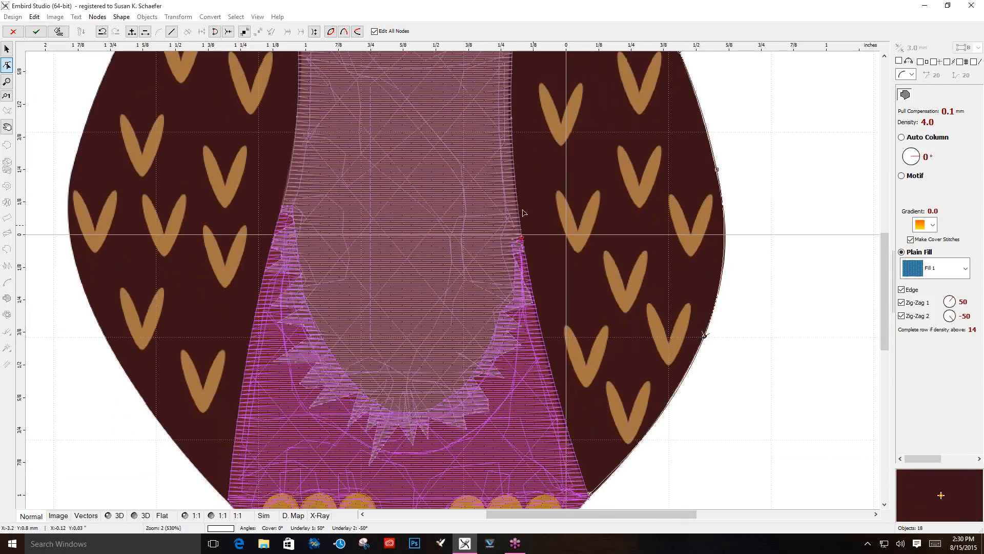
Trace the right wing's inner edge along the belly and breast in two curves, ending at the outline's start point
click(513, 181)
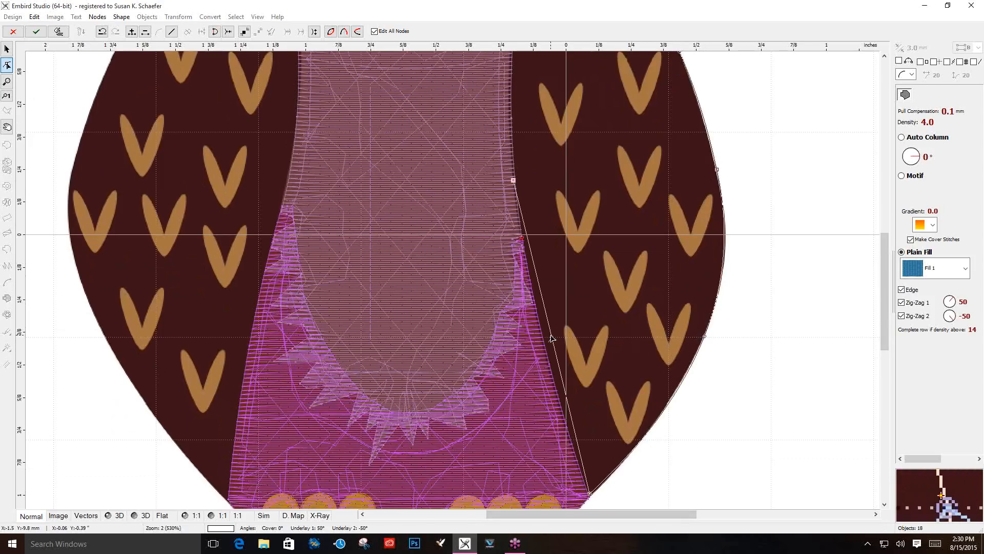
drag(551, 338, 545, 342)
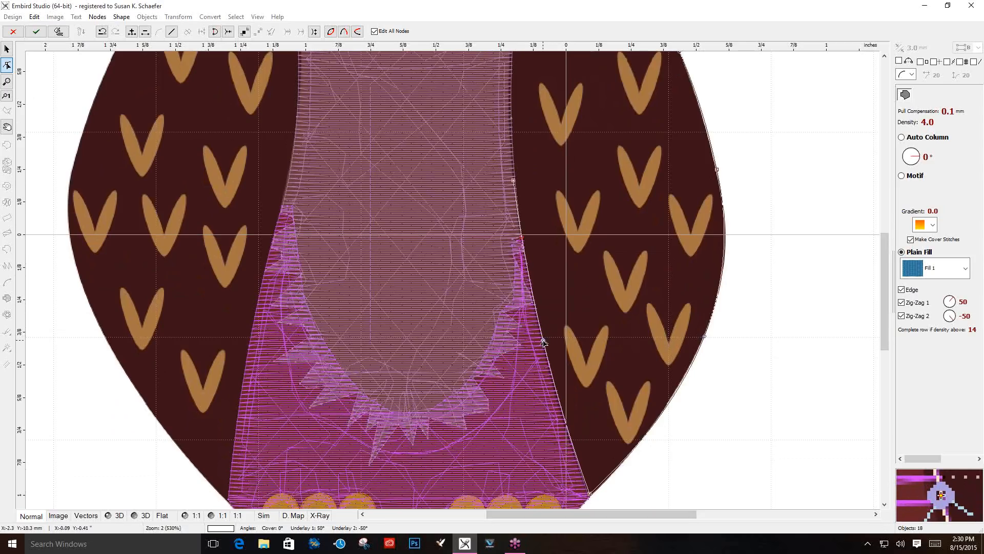
click(885, 58)
click(885, 58)
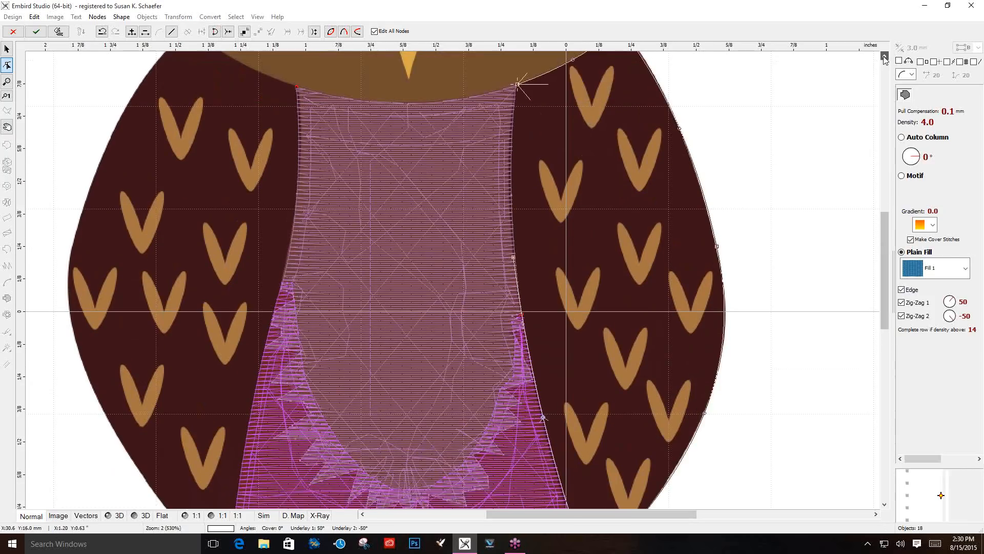
click(885, 58)
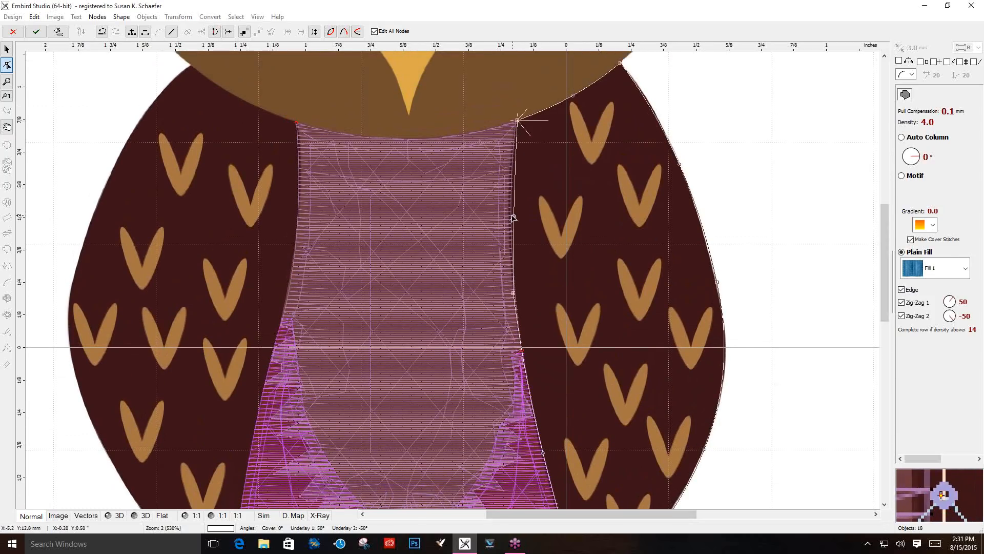
drag(513, 217, 510, 211)
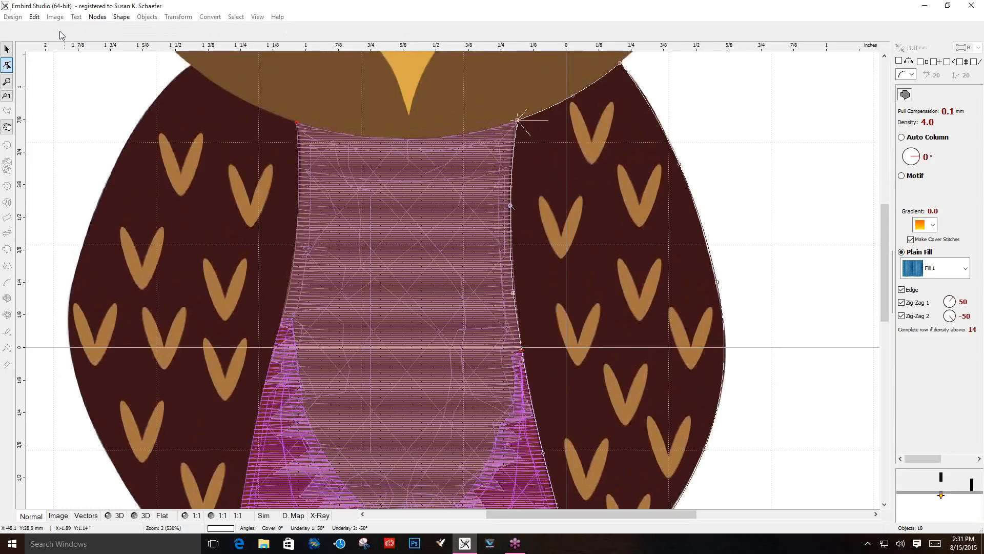
Generate the right wing fill's stitches and color them brown
click(59, 31)
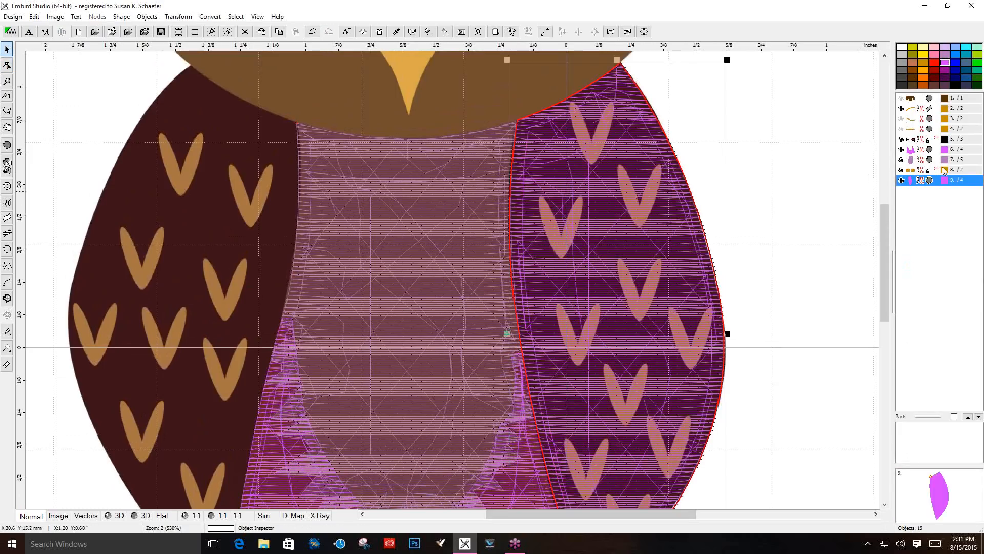
click(913, 72)
click(764, 183)
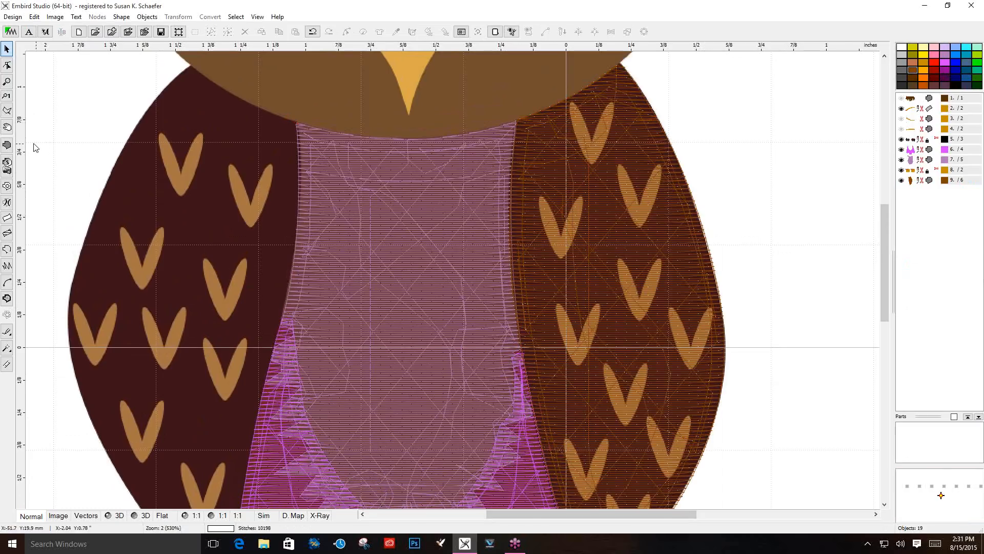
Trace the topmost V-shaped feather mark on the right wing as a closed fill outline with curved sides
click(7, 65)
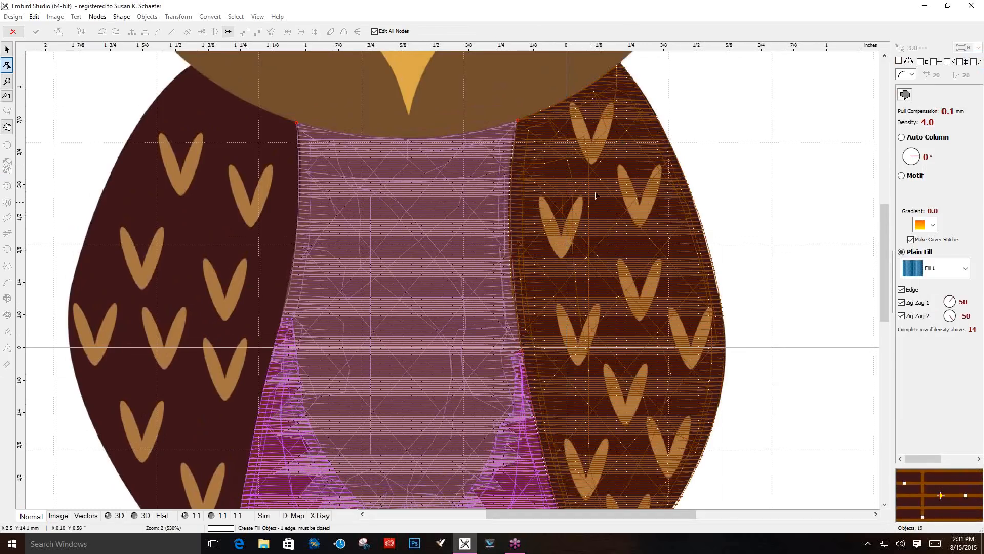
click(571, 104)
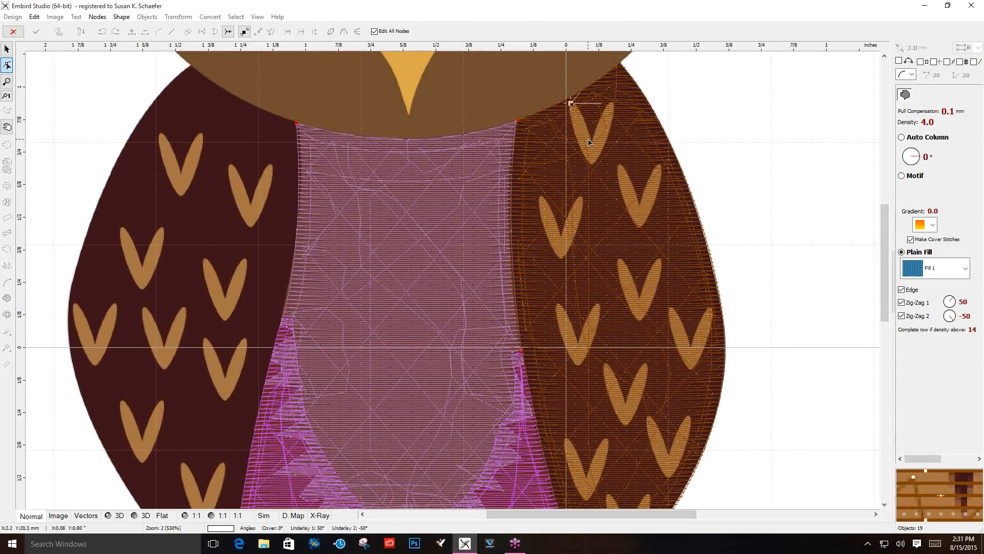
click(592, 140)
click(582, 112)
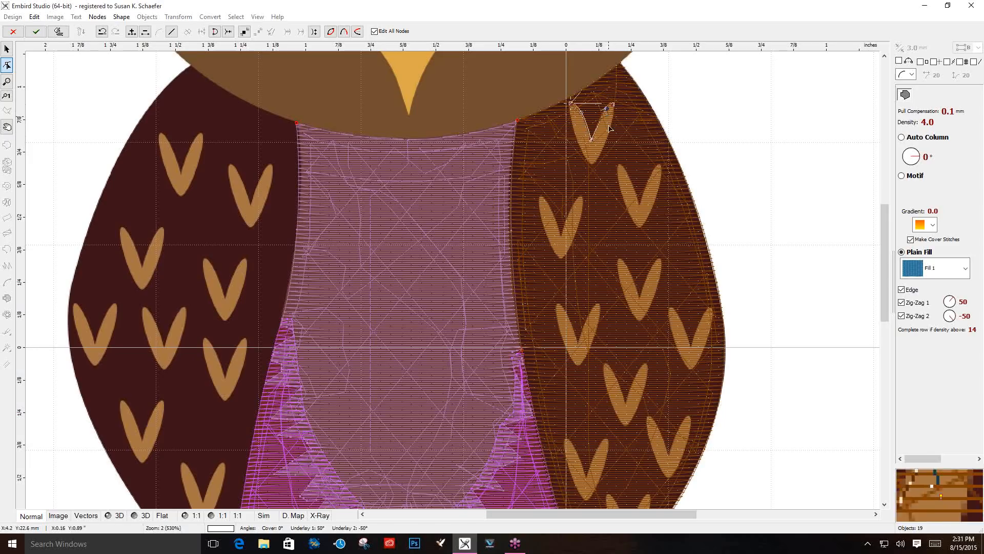
click(595, 164)
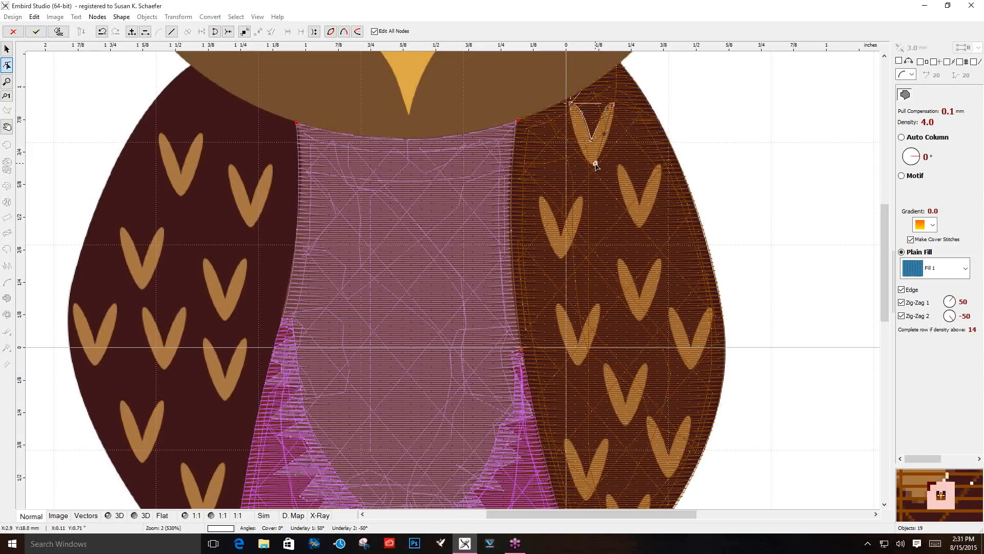
click(608, 135)
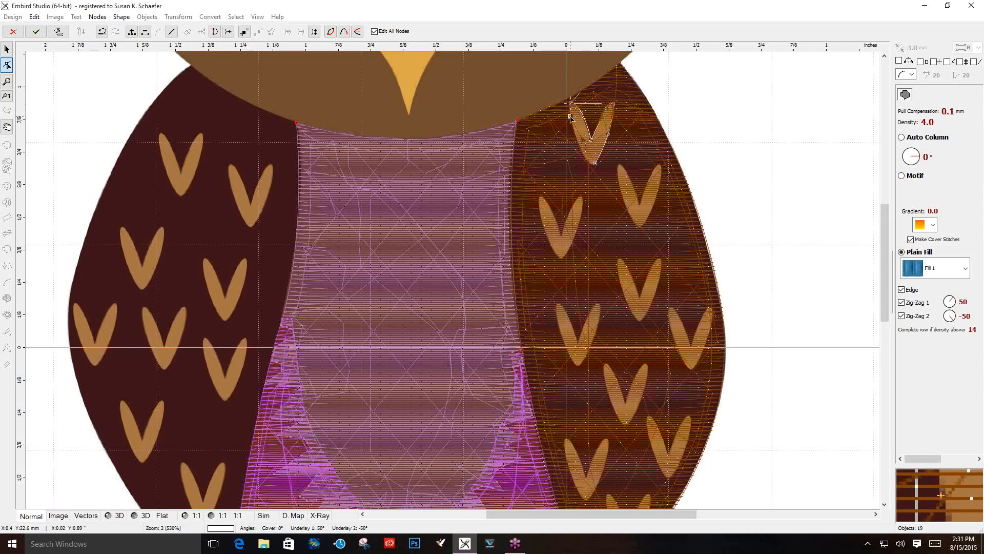
click(581, 149)
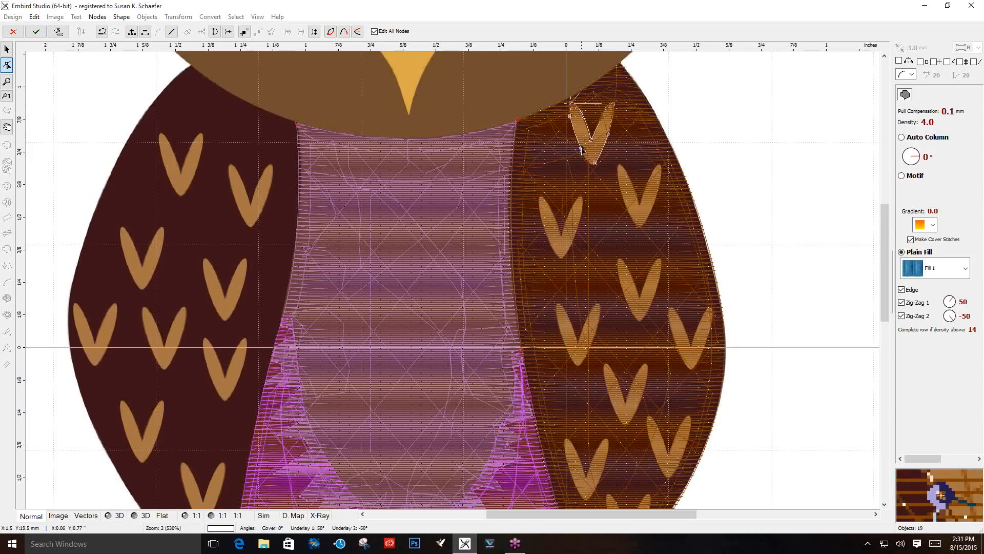
click(593, 165)
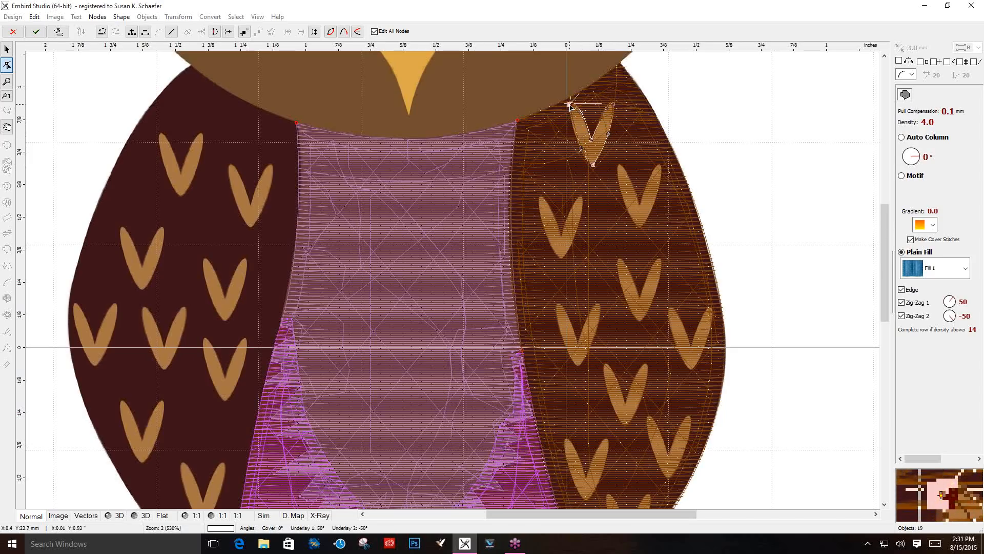
drag(581, 147, 576, 140)
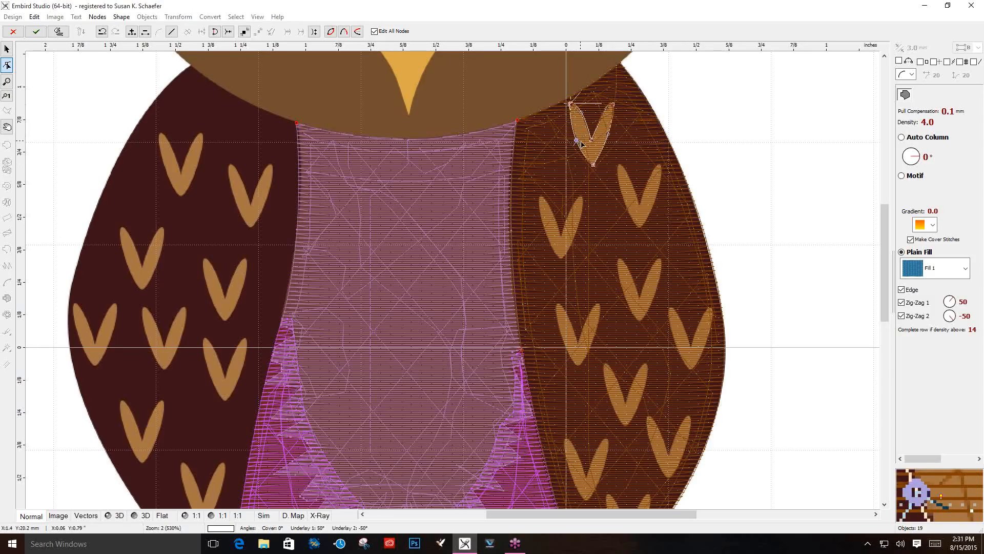
Generate the V-shaped feather mark's stitches and color them gold
click(59, 33)
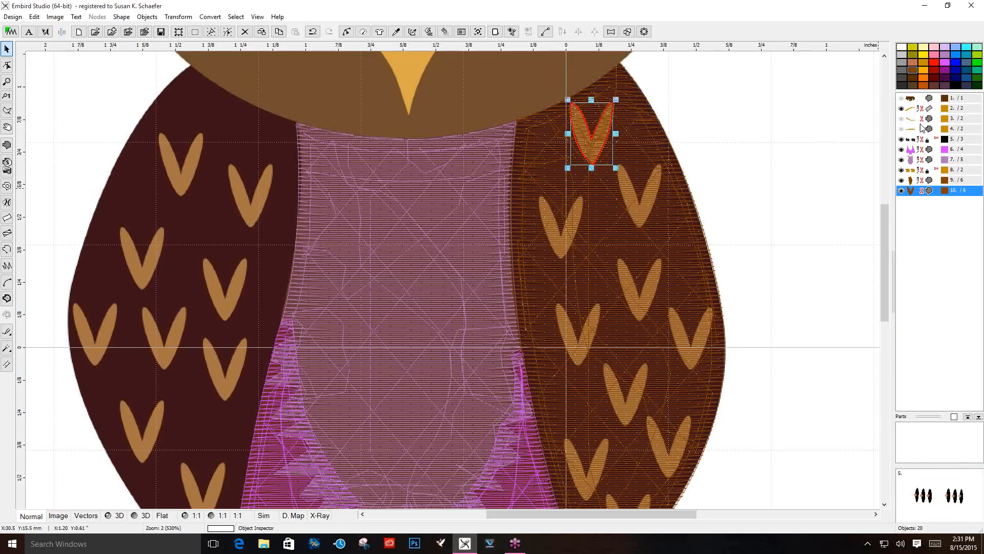
drag(919, 84, 910, 189)
click(761, 156)
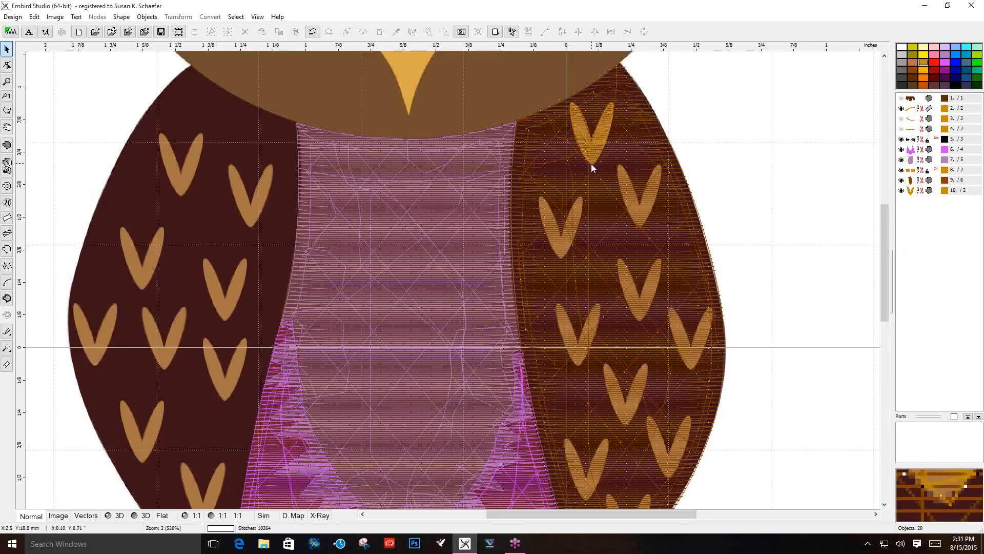
Duplicate the gold V twice, placing the copies over the next two feather marks down the right wing
click(579, 147)
right_click(589, 149)
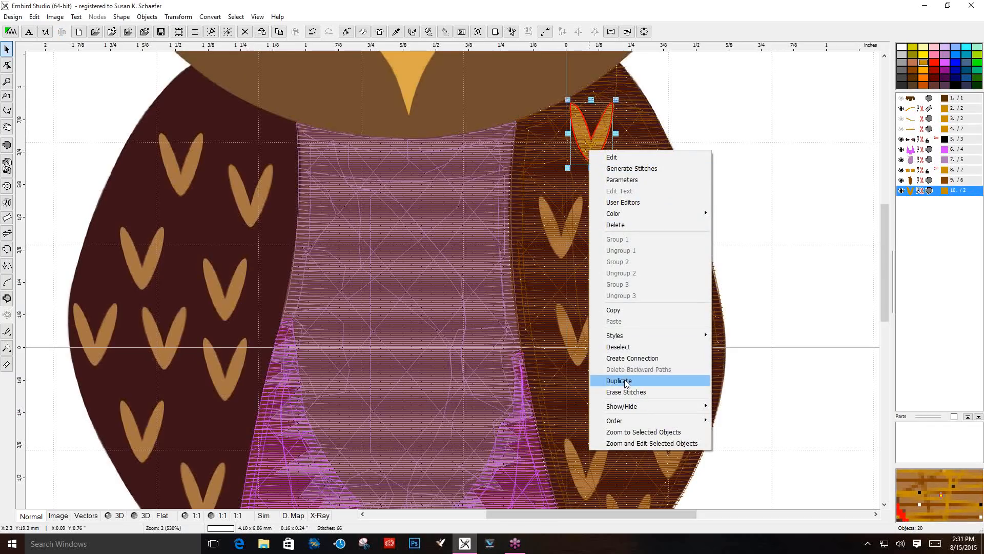
click(620, 380)
drag(592, 144, 639, 202)
right_click(639, 202)
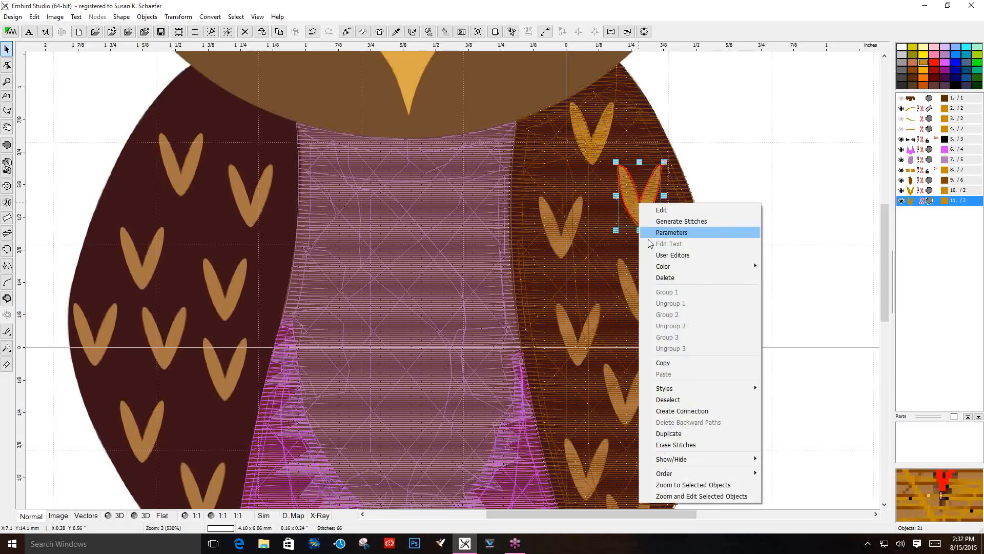
click(667, 434)
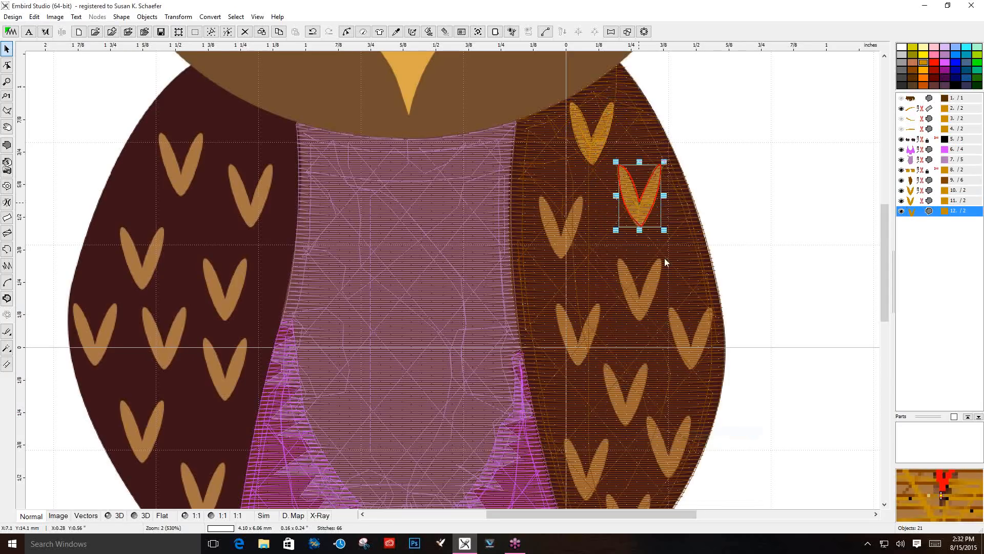
drag(636, 211, 557, 242)
Duplicate the gold V three more times, placing copies over the wing's middle mark and the outer and inner marks just below it
right_click(553, 246)
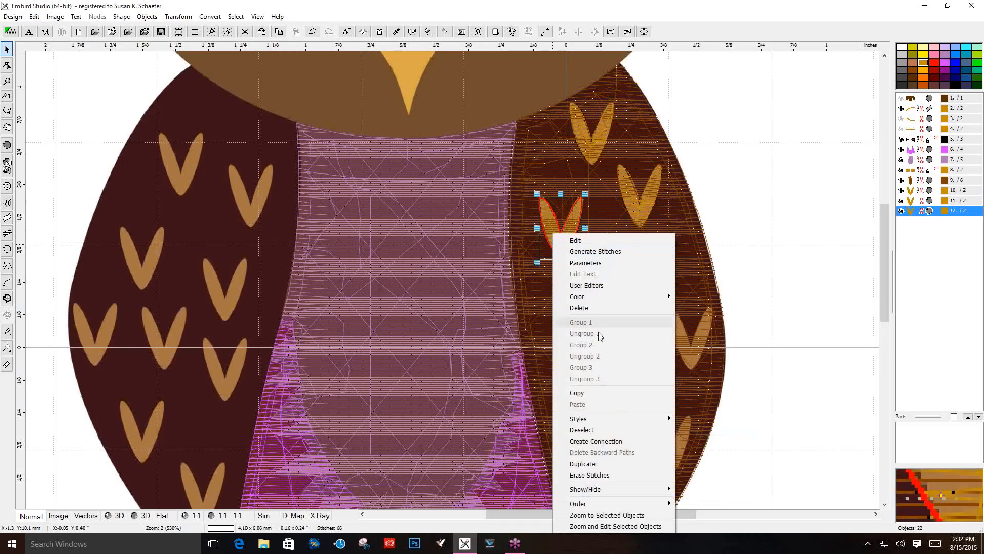
click(594, 464)
drag(562, 235, 642, 294)
right_click(642, 293)
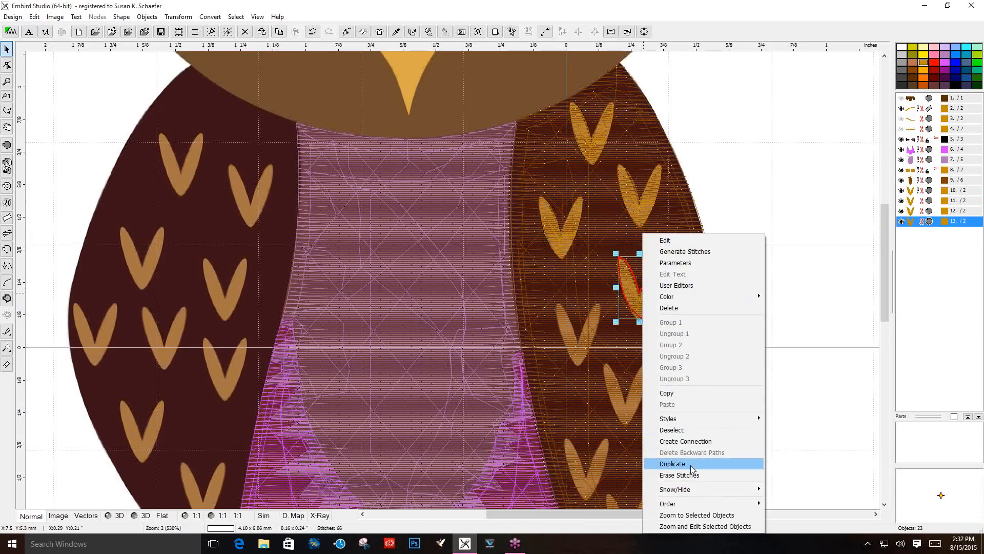
click(672, 463)
drag(643, 289, 691, 342)
right_click(691, 341)
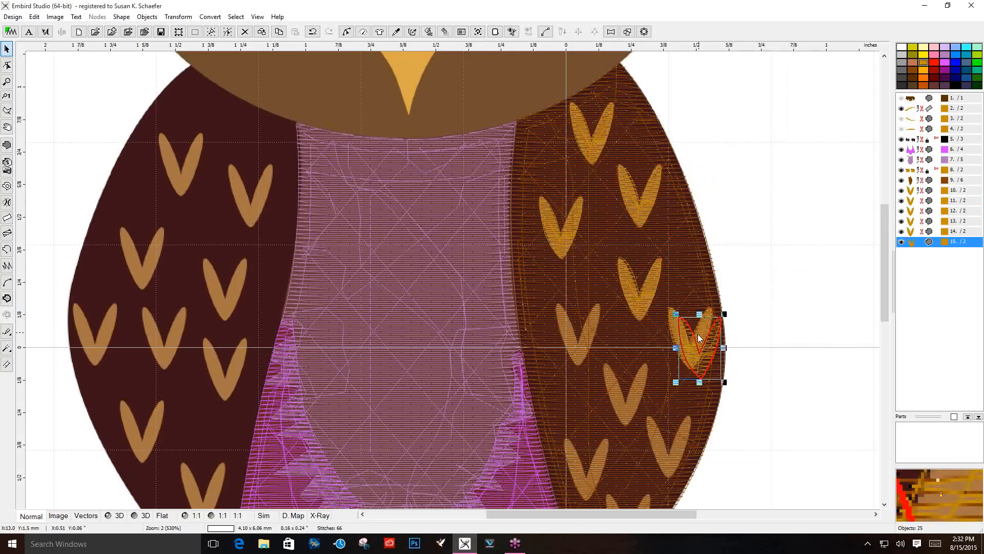
drag(697, 334, 571, 342)
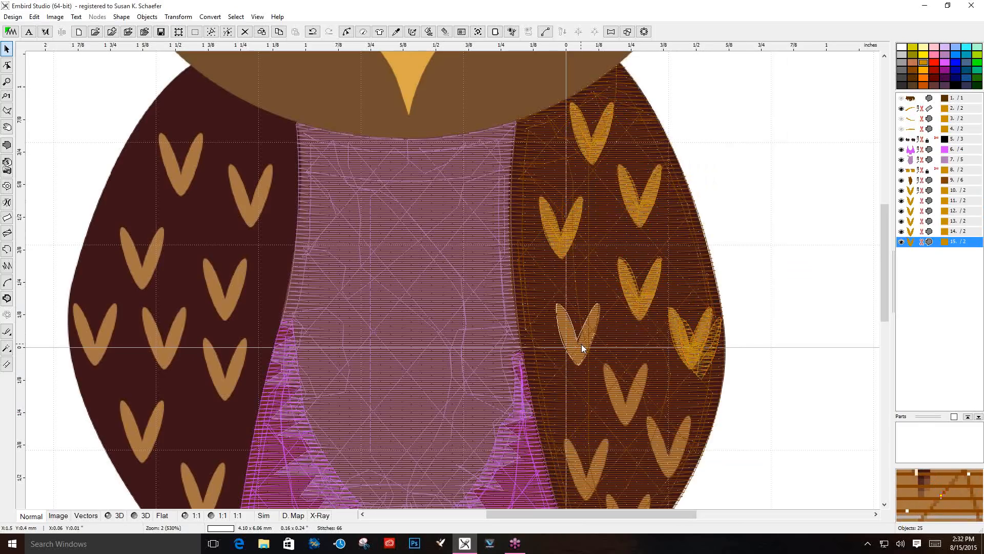
Duplicate the gold V twice, placing the copies over the right wing's two feather marks diagonally below the inner middle one
right_click(581, 344)
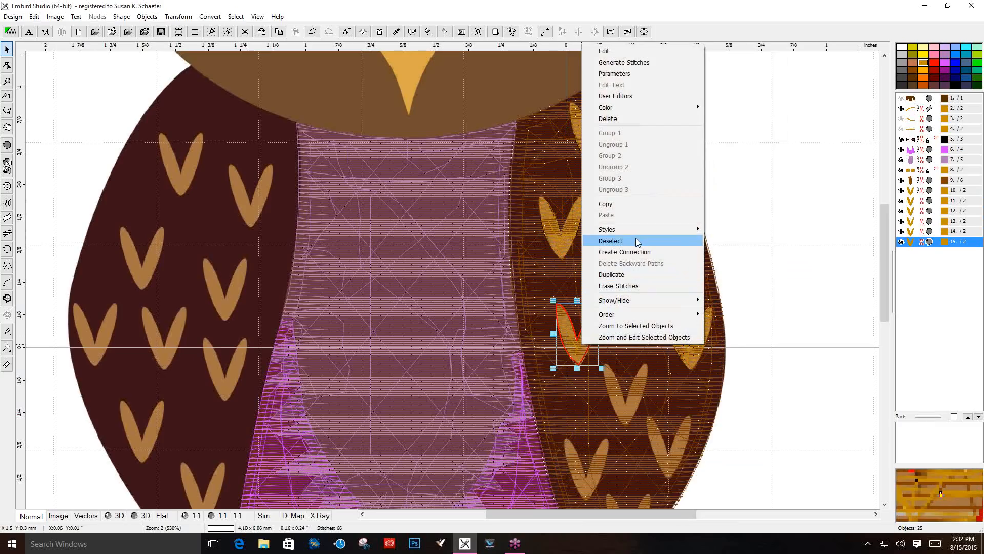
click(635, 275)
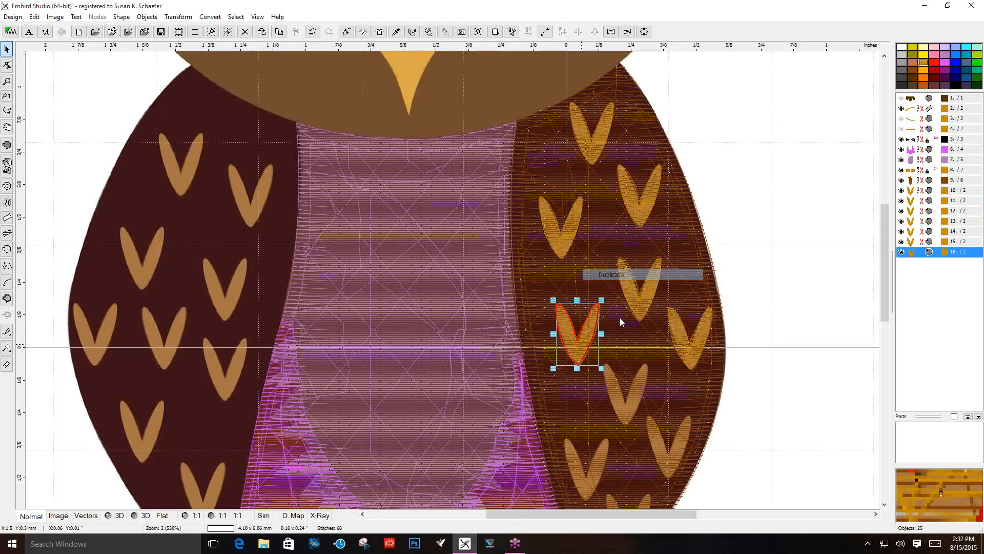
click(626, 389)
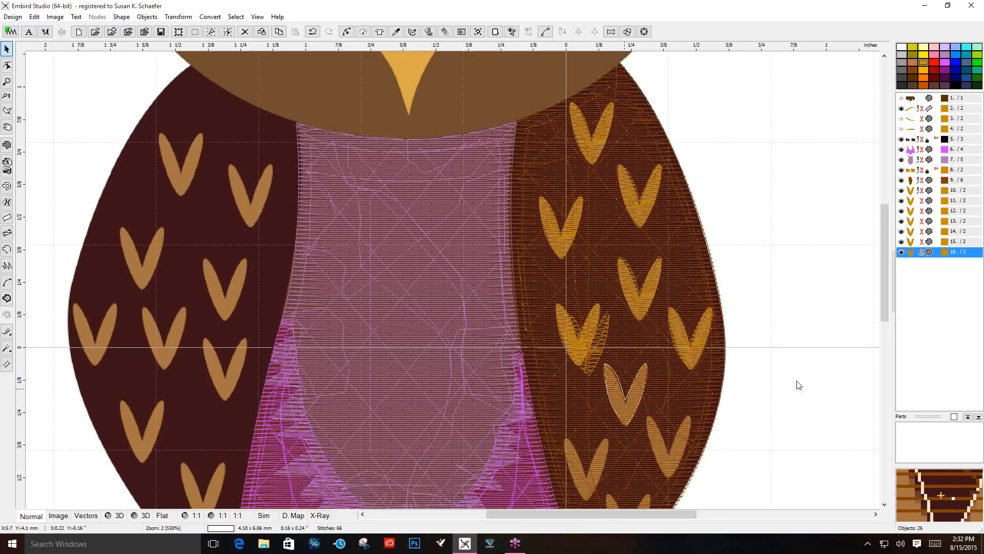
click(885, 505)
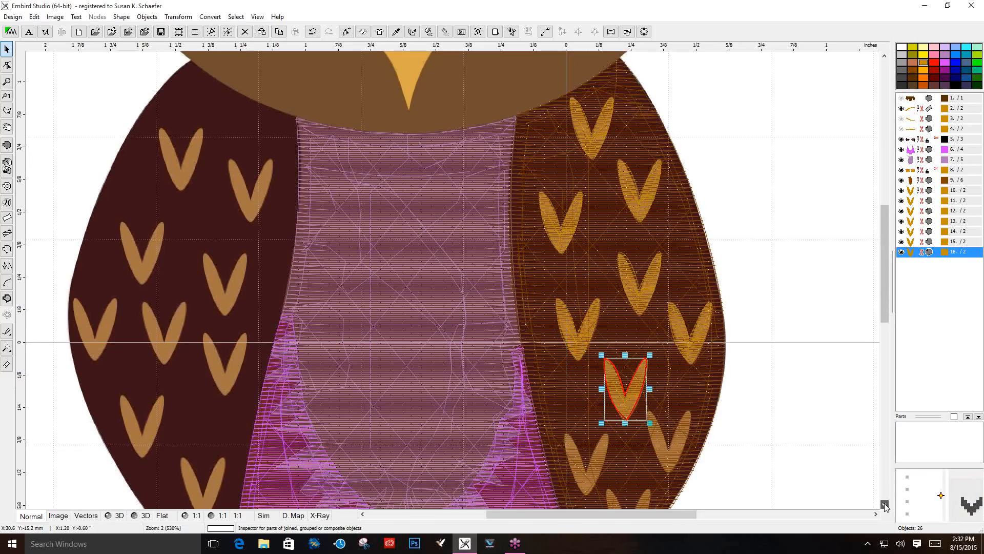
drag(885, 505, 885, 505)
right_click(632, 234)
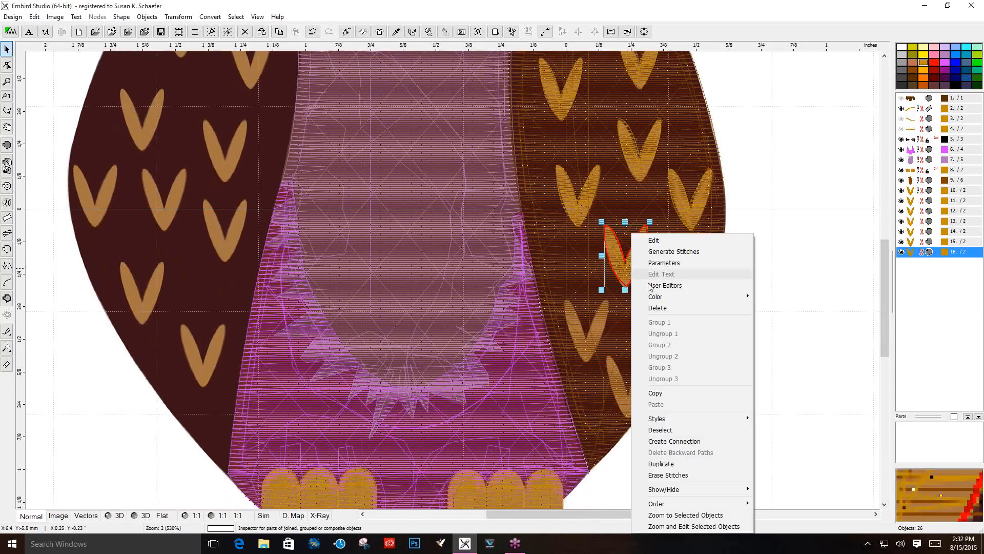
click(673, 463)
drag(618, 271, 663, 306)
Duplicate the gold V twice more to cover the right wing's two remaining lower marks, and check the result in 3D
right_click(663, 306)
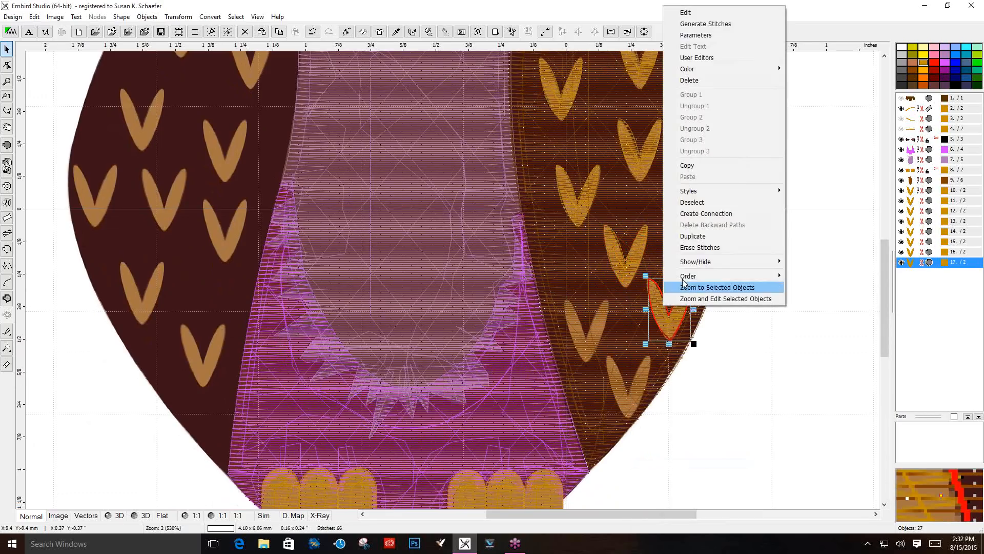
click(693, 236)
drag(666, 328, 587, 328)
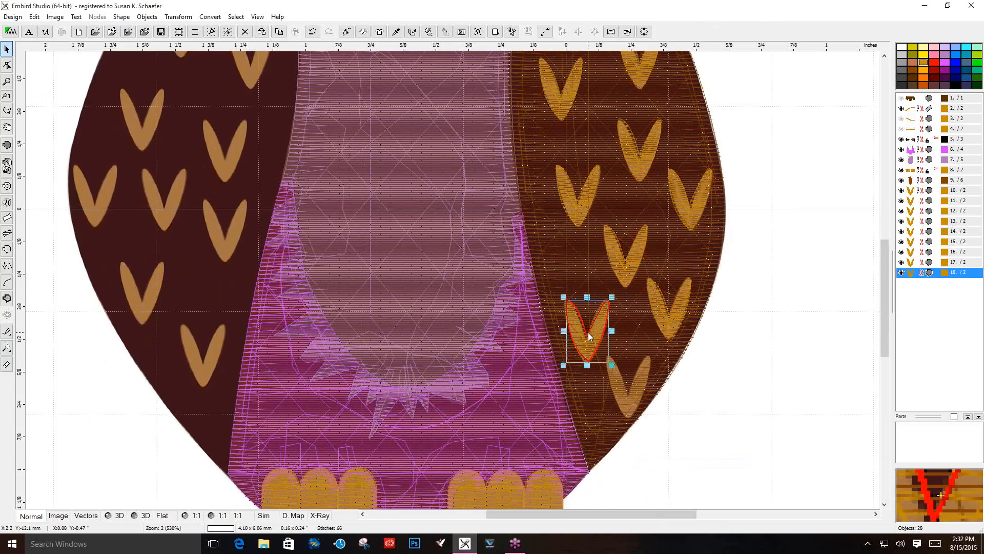
right_click(588, 333)
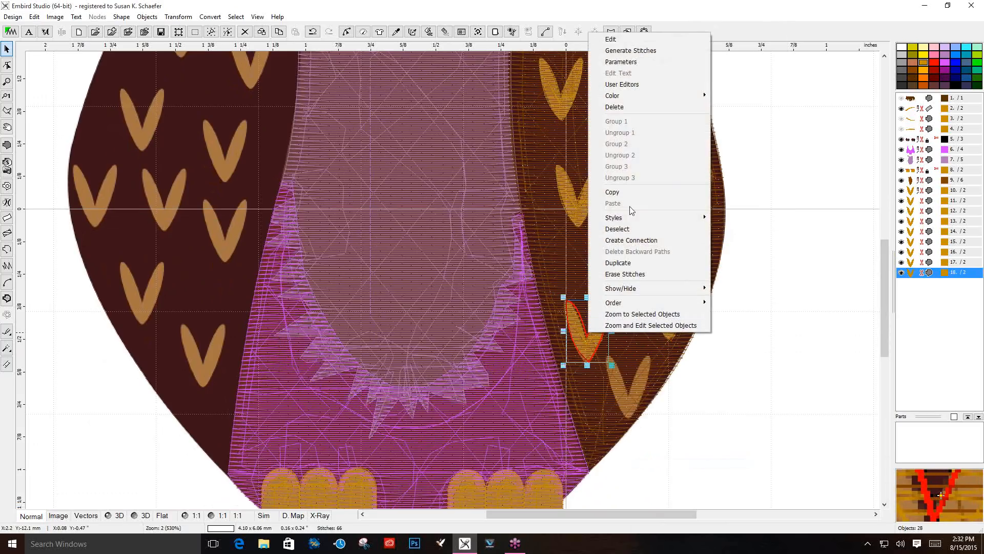
click(630, 264)
drag(595, 337, 596, 398)
click(120, 487)
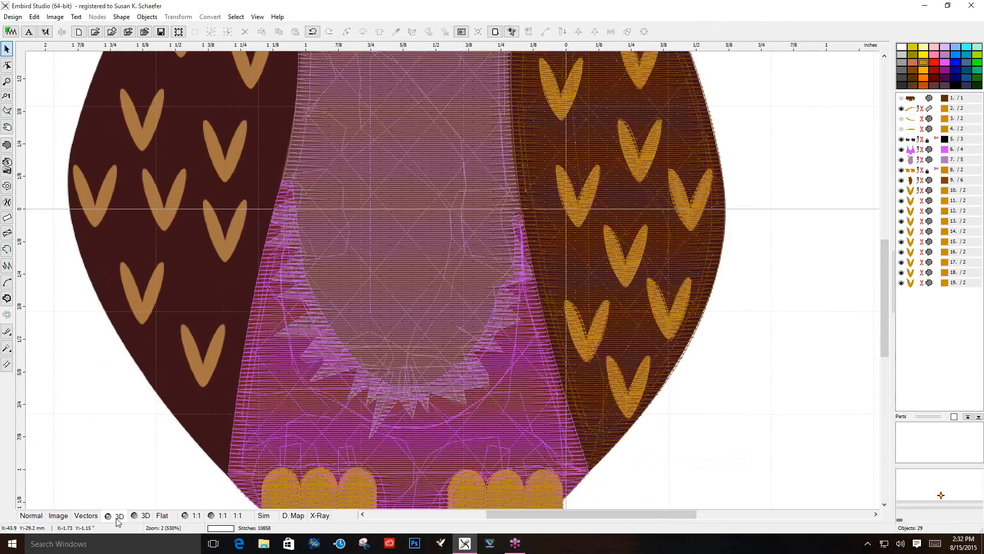
click(117, 517)
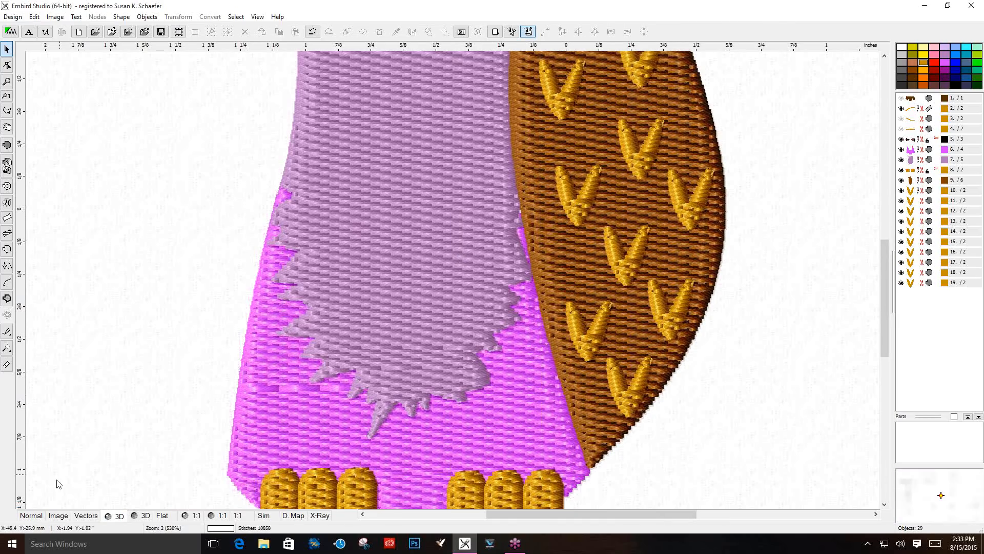
click(31, 515)
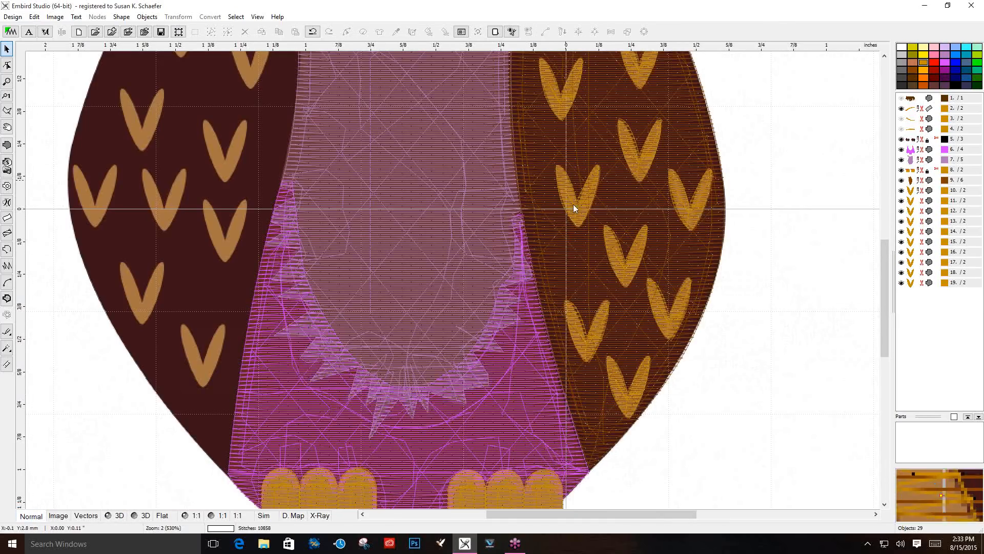
Start a closed fill outline at the left wing's upper tip and trace its curved edge along the head to the breast corner
click(885, 57)
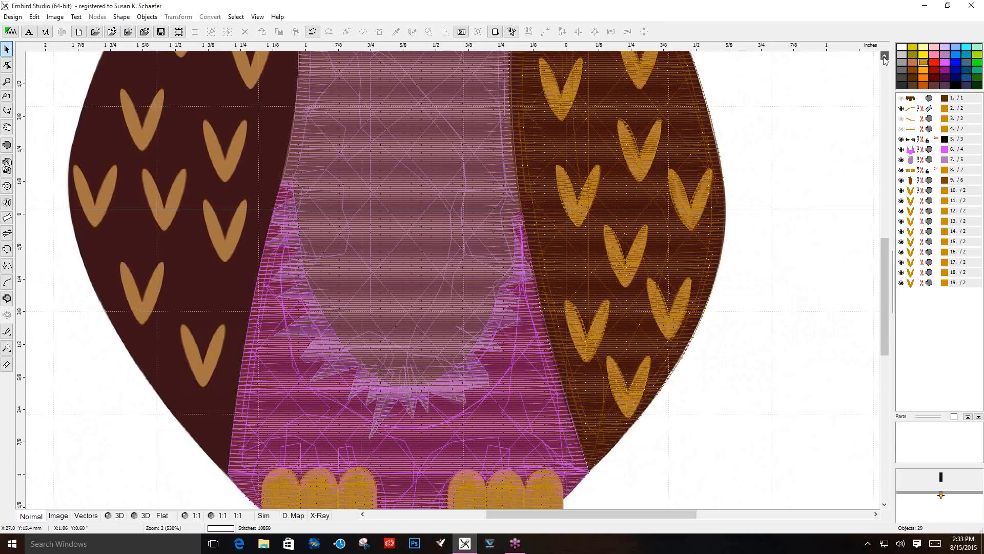
click(885, 57)
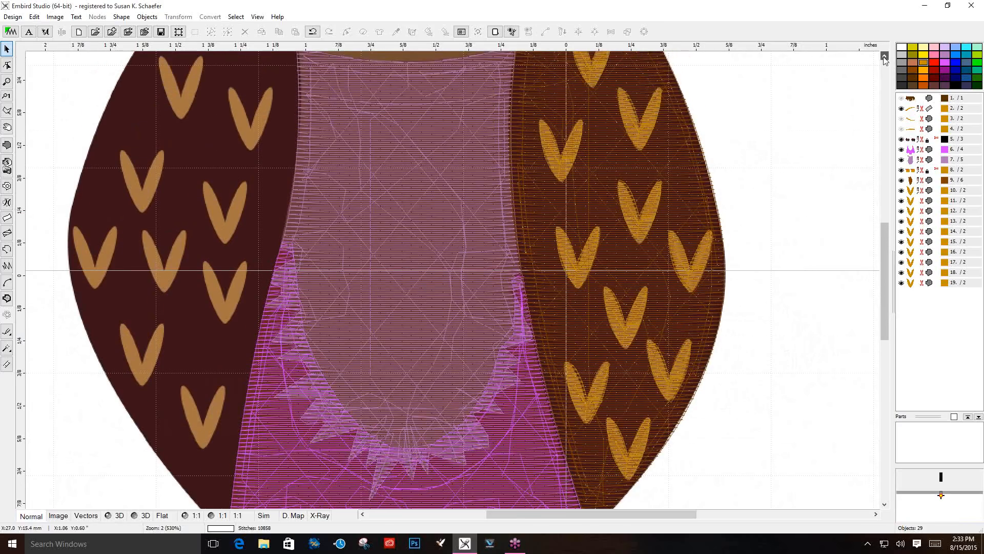
click(884, 58)
click(885, 58)
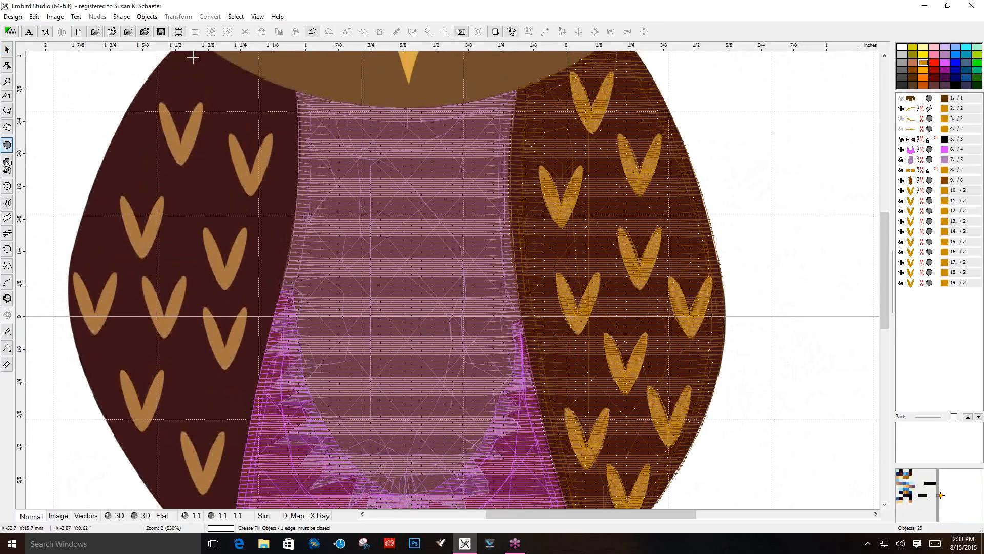
click(193, 57)
click(885, 58)
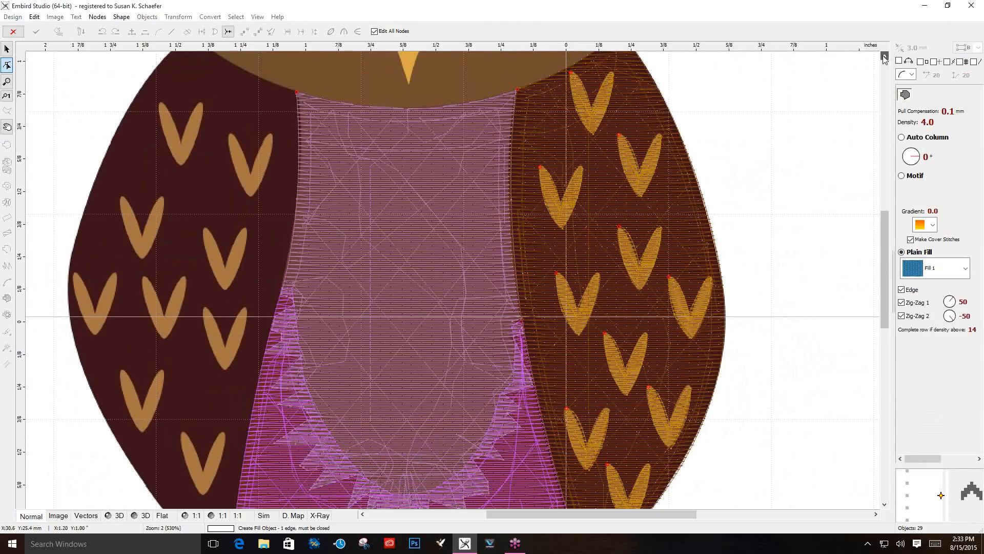
click(885, 58)
click(885, 58)
click(885, 58)
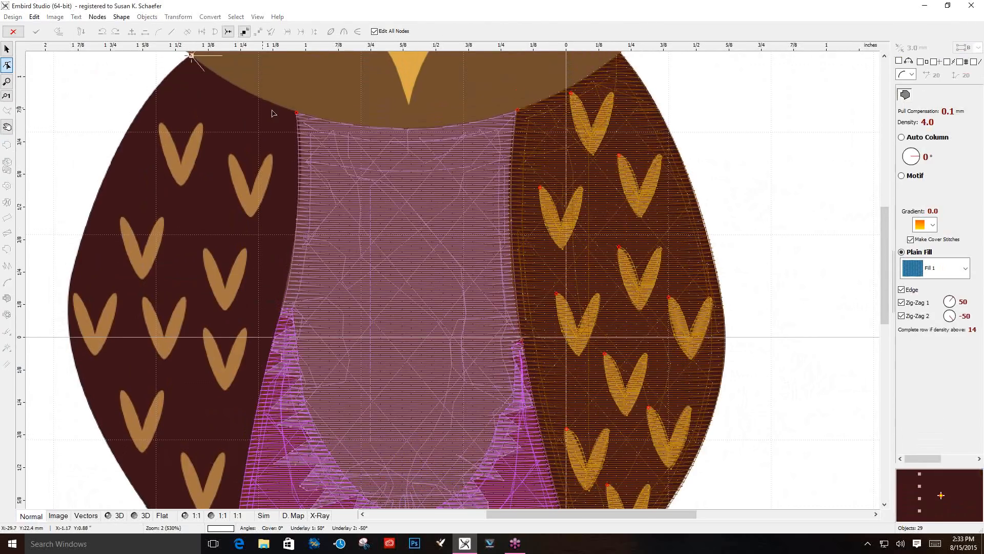
click(295, 114)
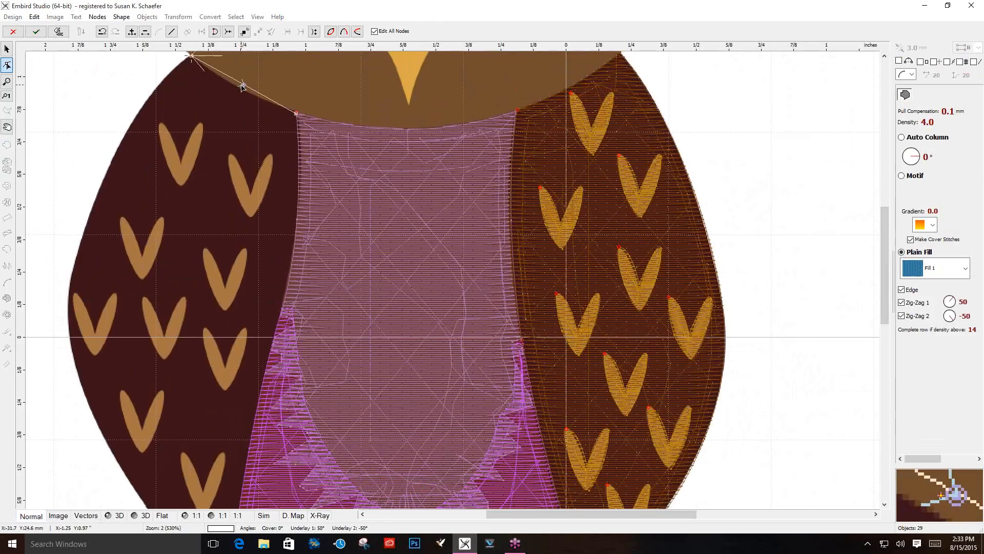
drag(242, 87, 241, 90)
Continue the left wing's outline down its inner edge beside the breast, bending the segment to follow the curve
click(884, 504)
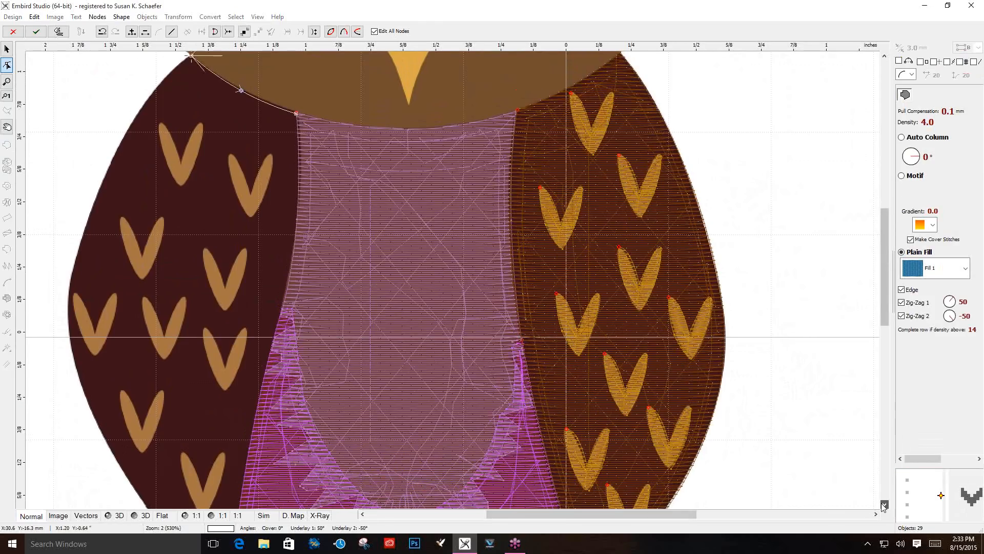
click(884, 504)
click(884, 504)
click(884, 504)
click(884, 504)
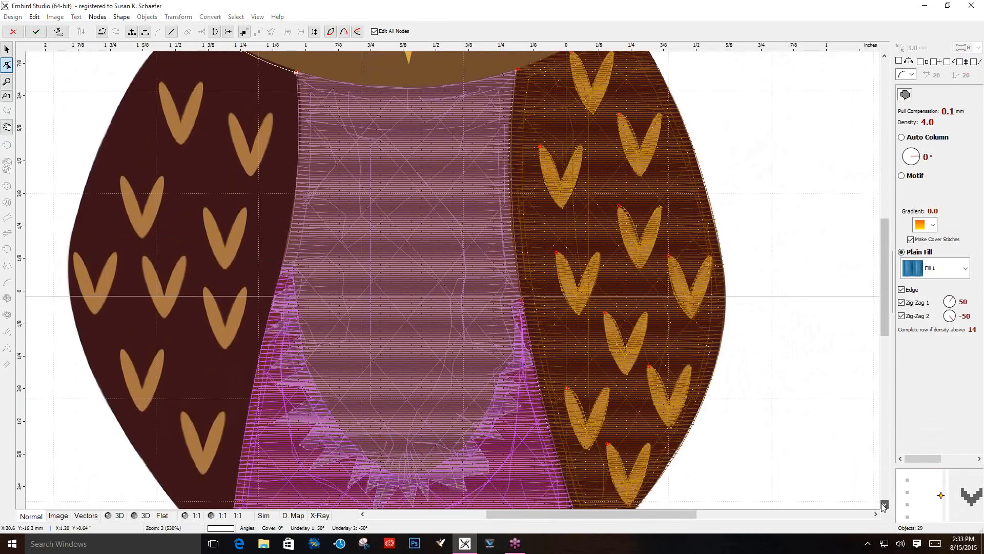
click(884, 504)
click(884, 504)
click(273, 270)
drag(285, 162, 295, 156)
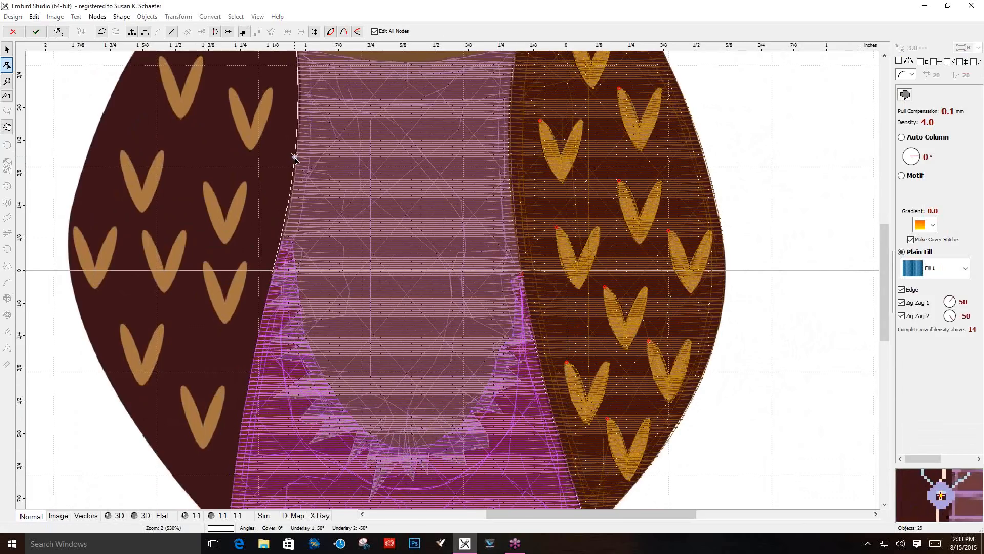
Extend the outline straight to the left wing's bottom tip and trace a curved outer edge up to its widest point
click(884, 504)
click(884, 505)
click(884, 505)
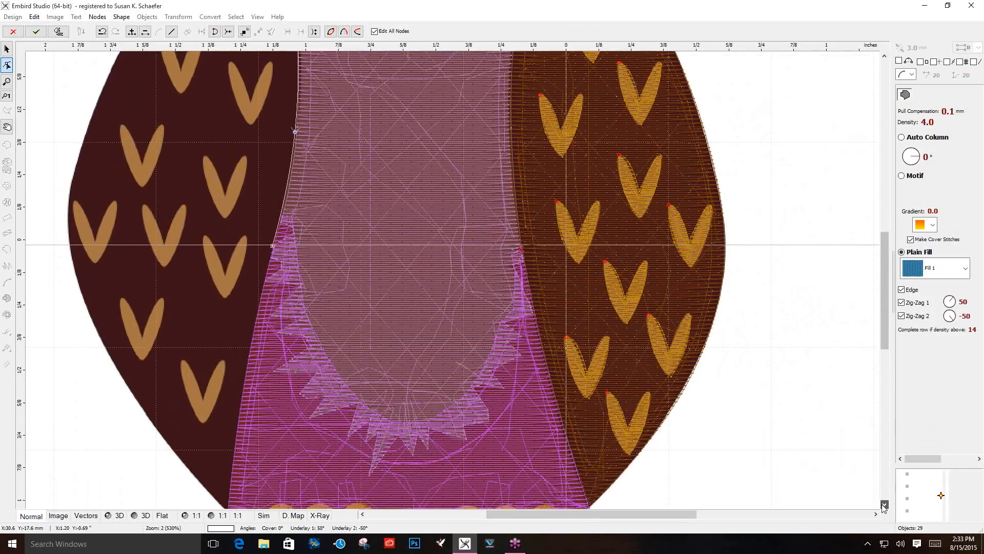
click(884, 505)
click(228, 469)
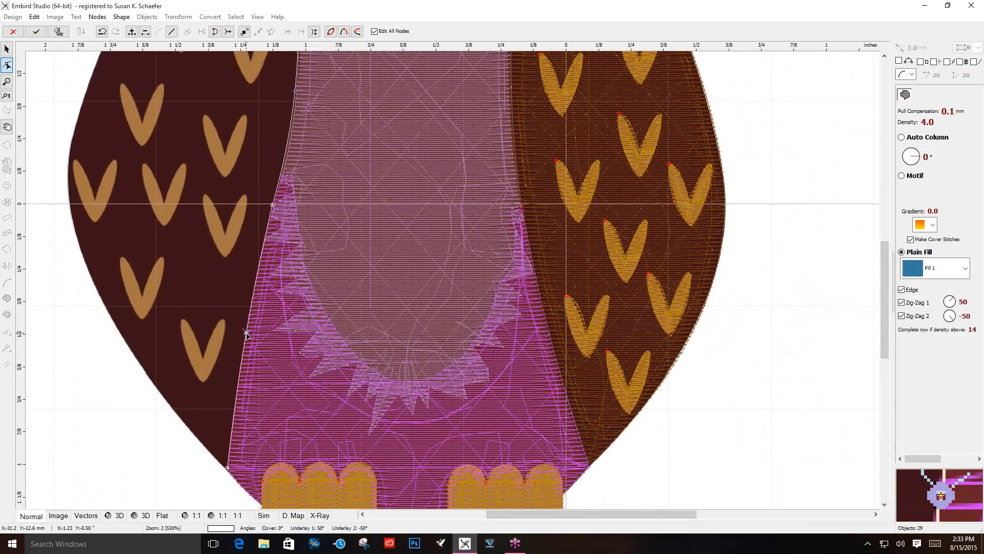
click(67, 193)
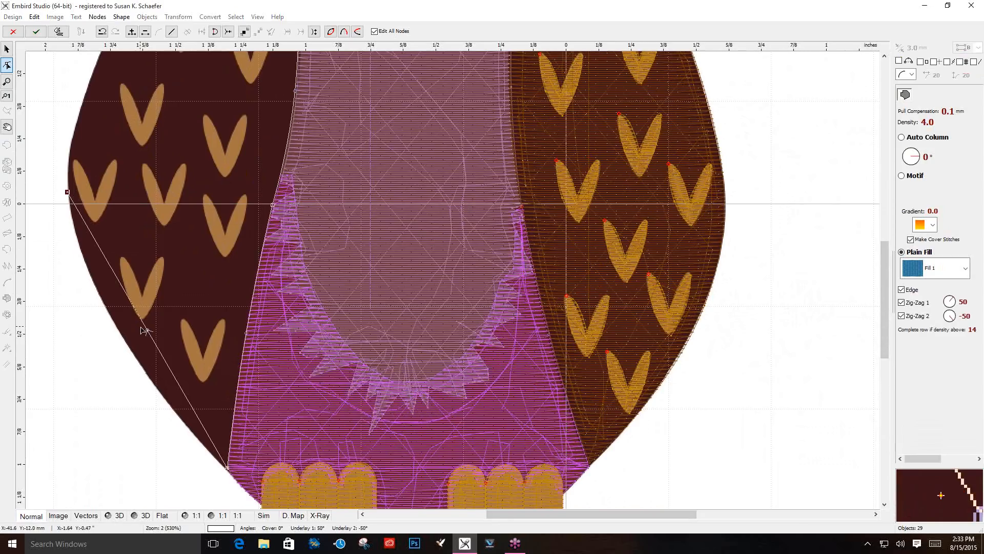
drag(147, 332, 126, 342)
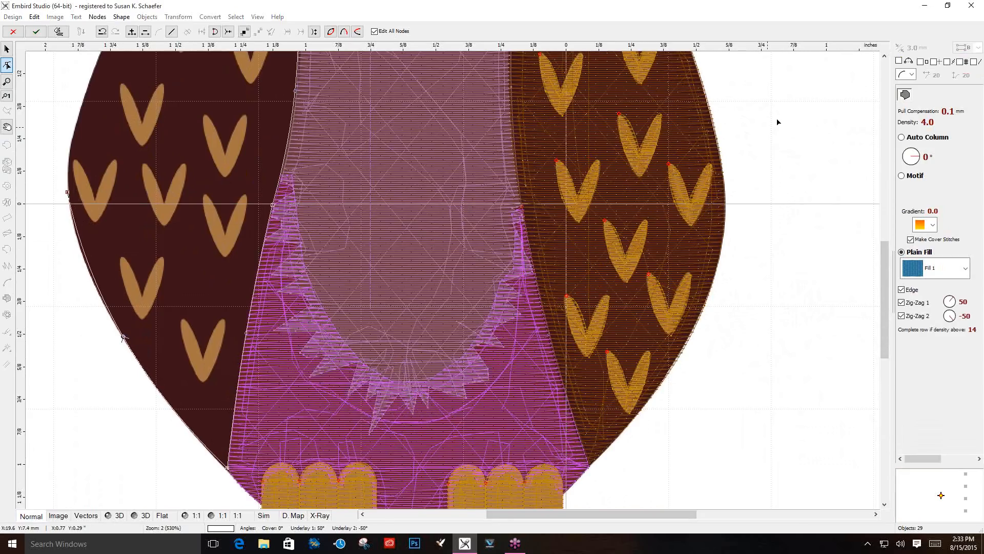
Trace the left wing's upper outer edge with two curved segments and close the outline at the upper tip
click(885, 56)
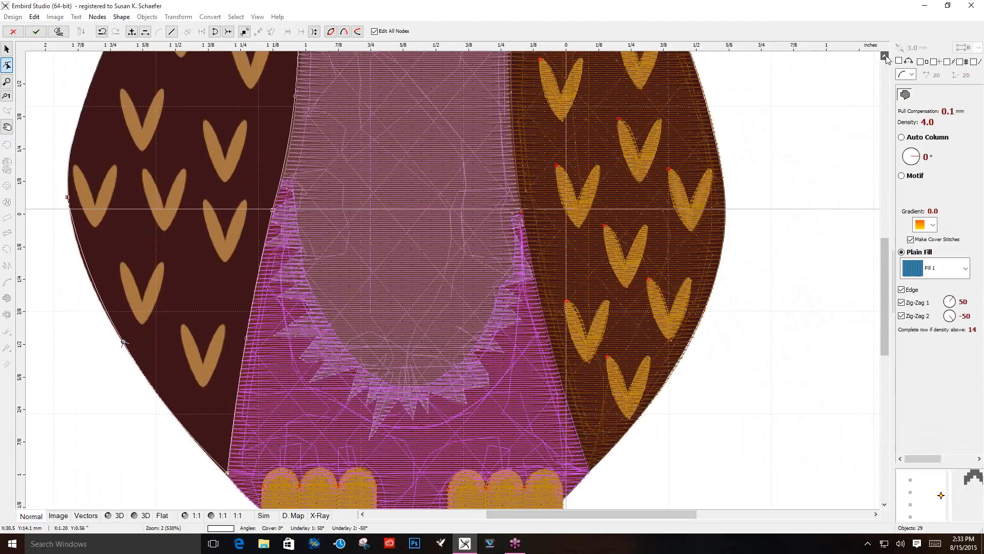
scroll(885, 56, up, 6)
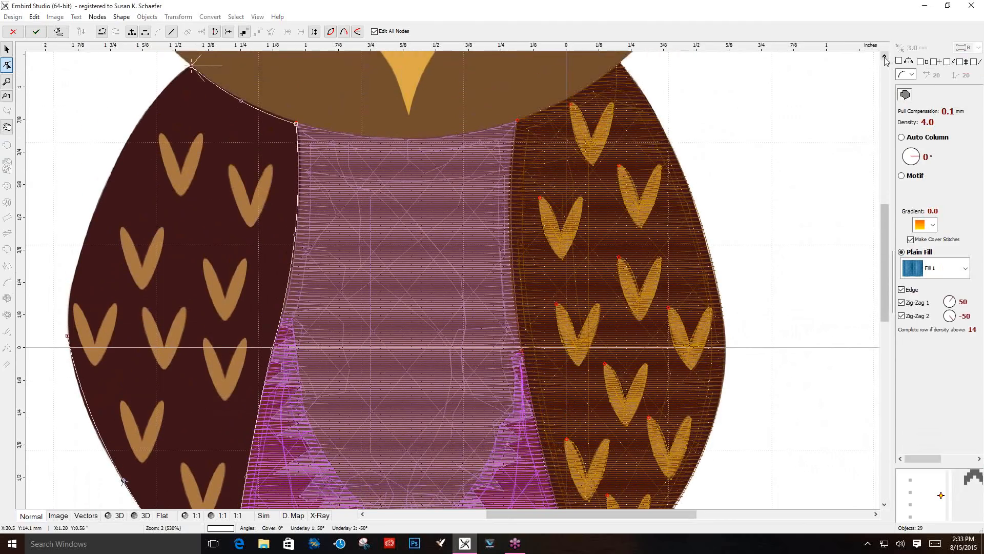
click(131, 139)
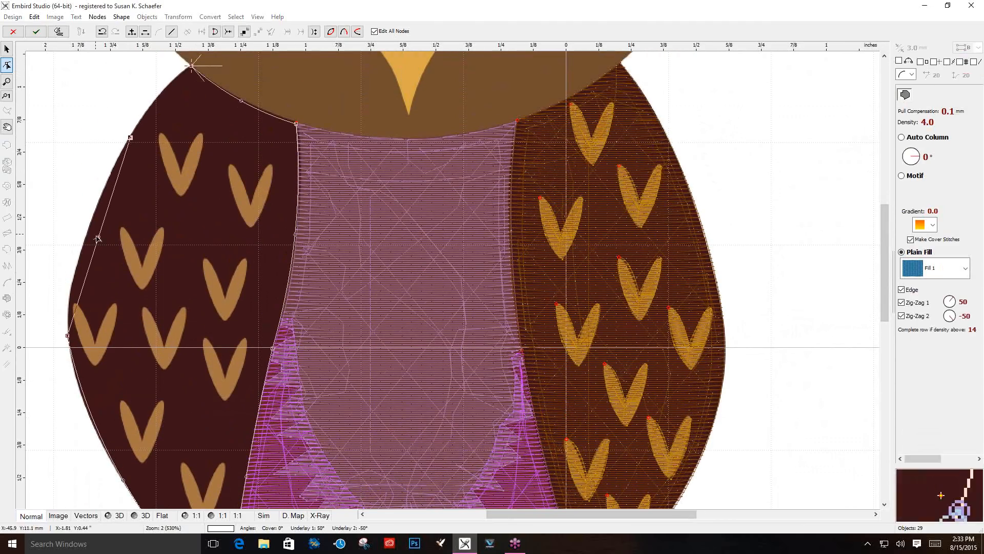
drag(98, 237, 88, 235)
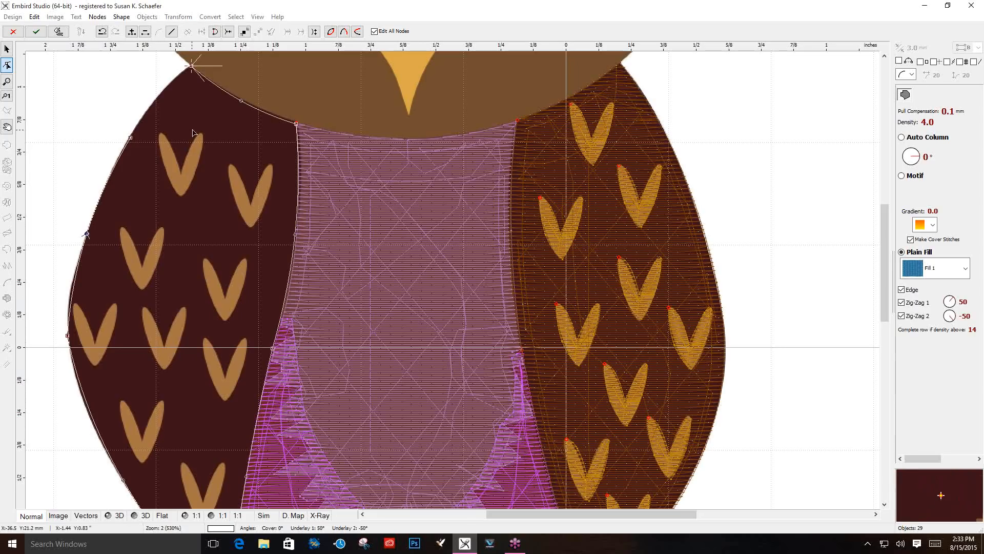
click(170, 83)
drag(170, 83, 190, 65)
drag(150, 110, 156, 99)
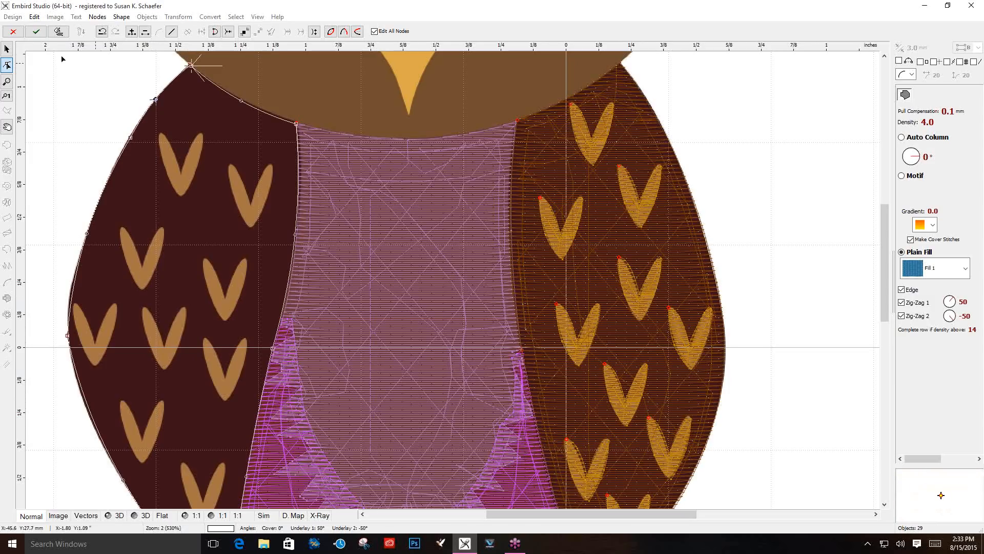
Generate the left wing's fill stitches and preview them in matte 3D
click(62, 33)
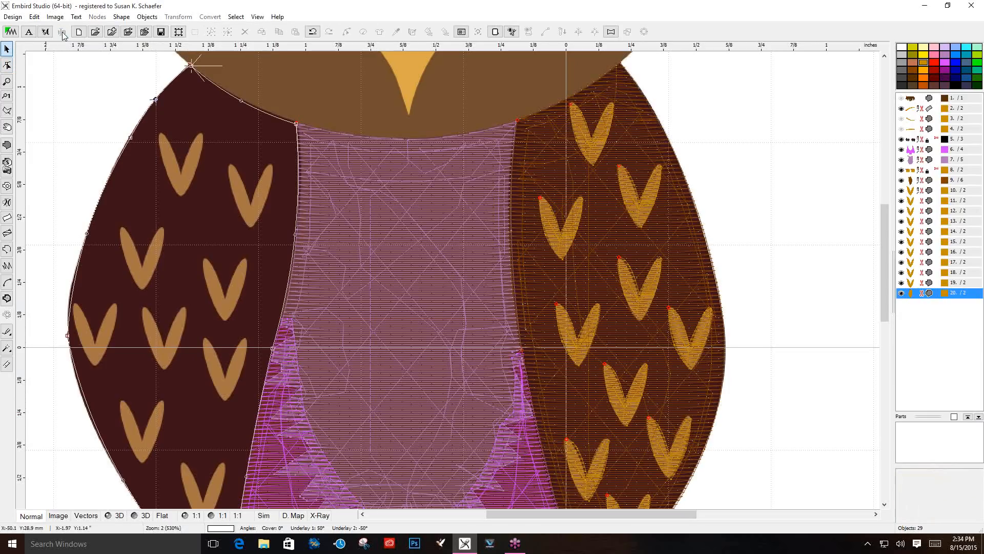
click(137, 519)
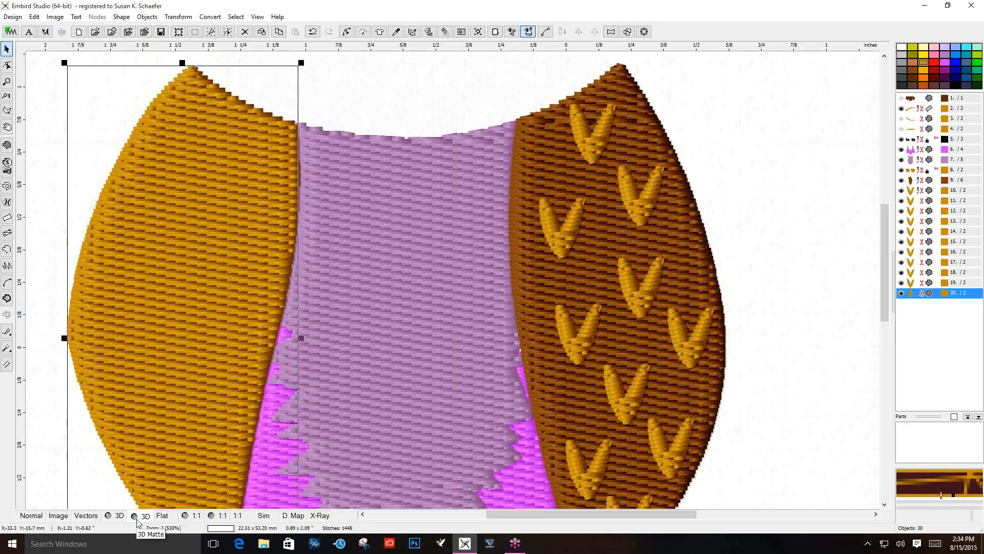
click(31, 518)
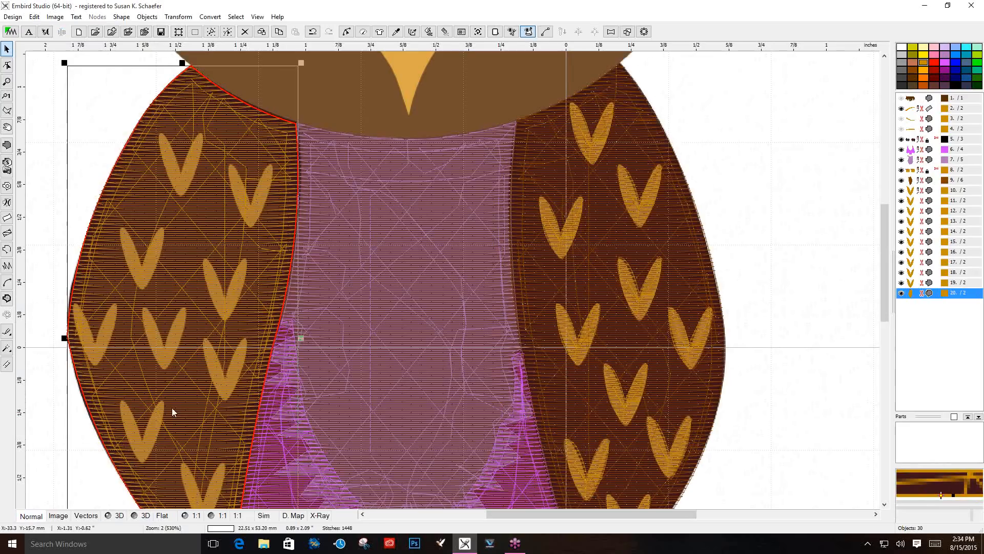
Change the left wing's plain fill pattern to Scales 2, then regenerate its stitches and preview them in 3D
right_click(738, 122)
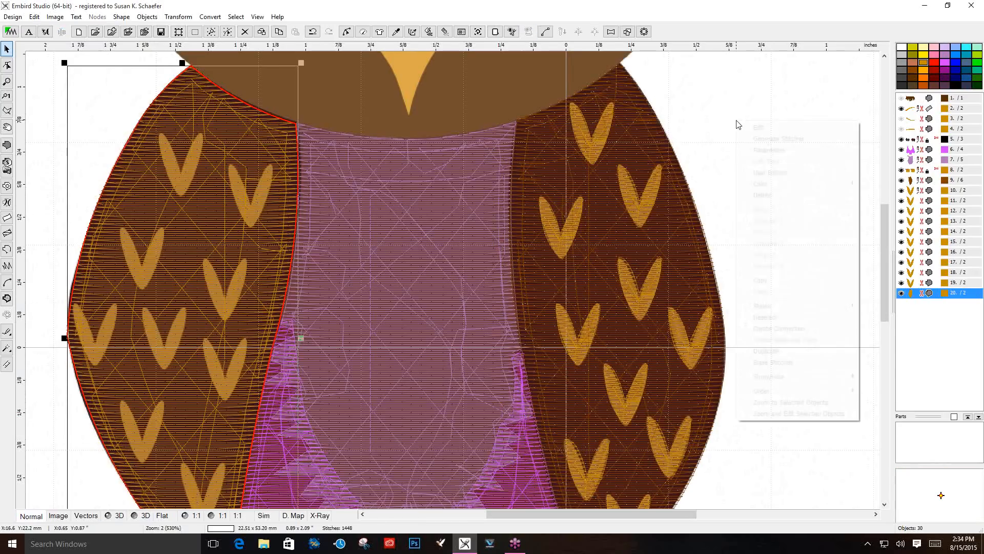
click(769, 152)
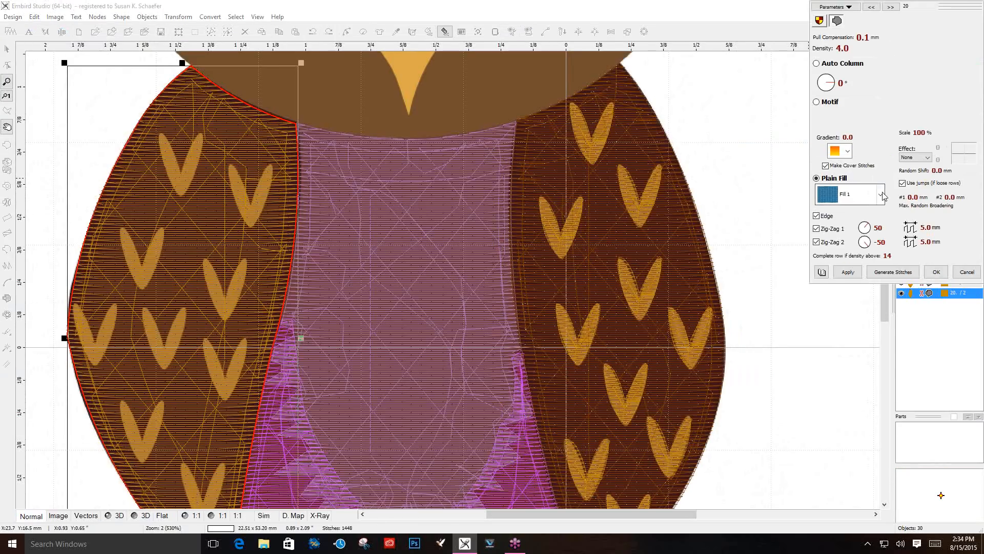
click(880, 196)
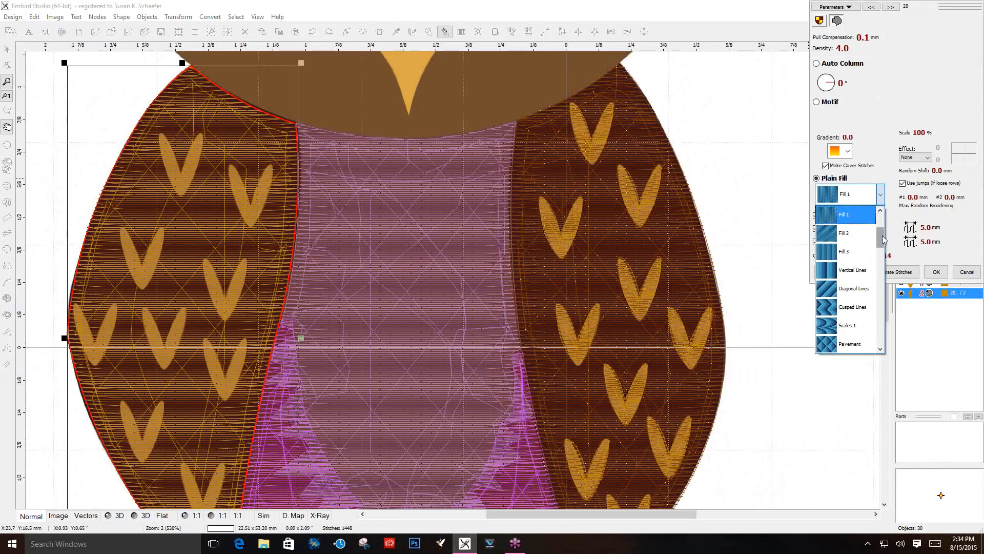
drag(883, 240, 893, 318)
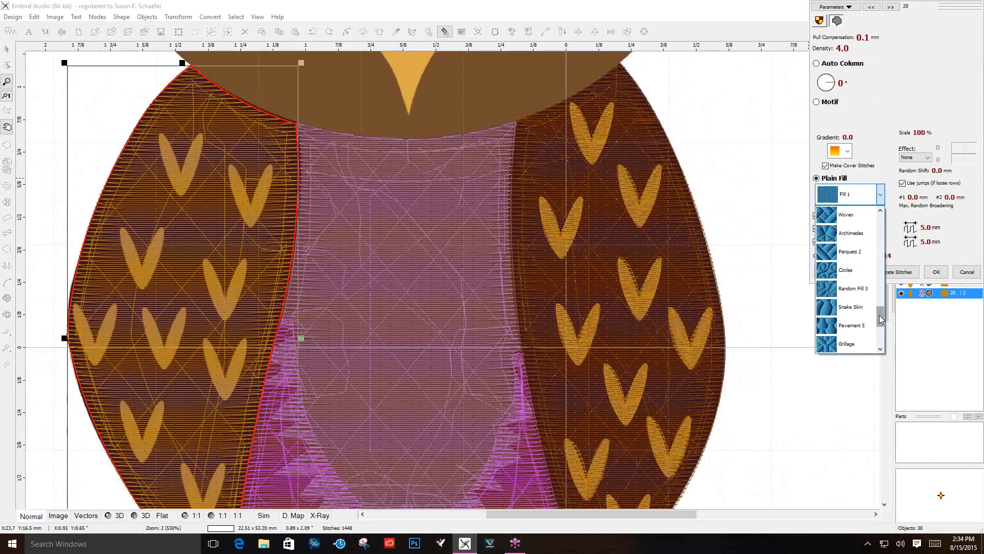
drag(881, 319, 880, 251)
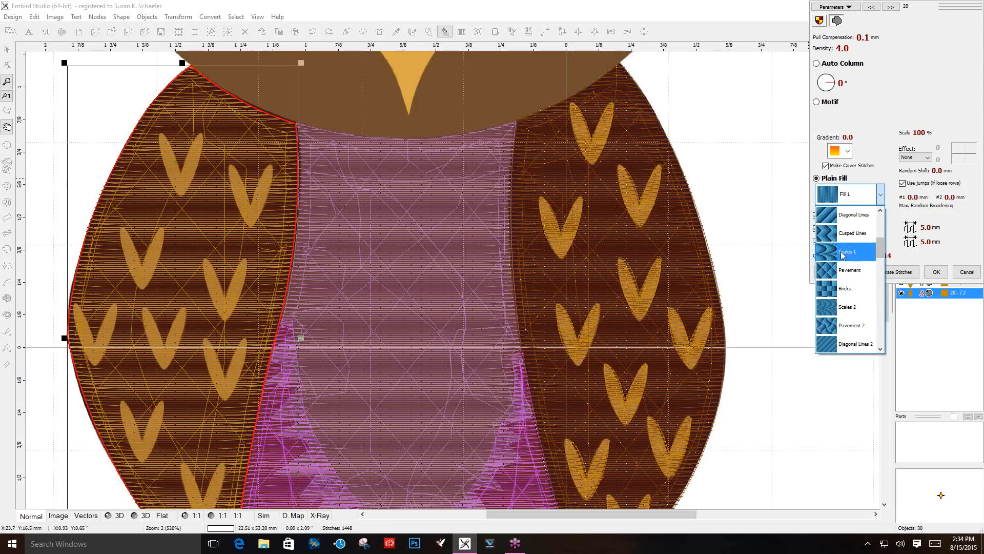
click(847, 307)
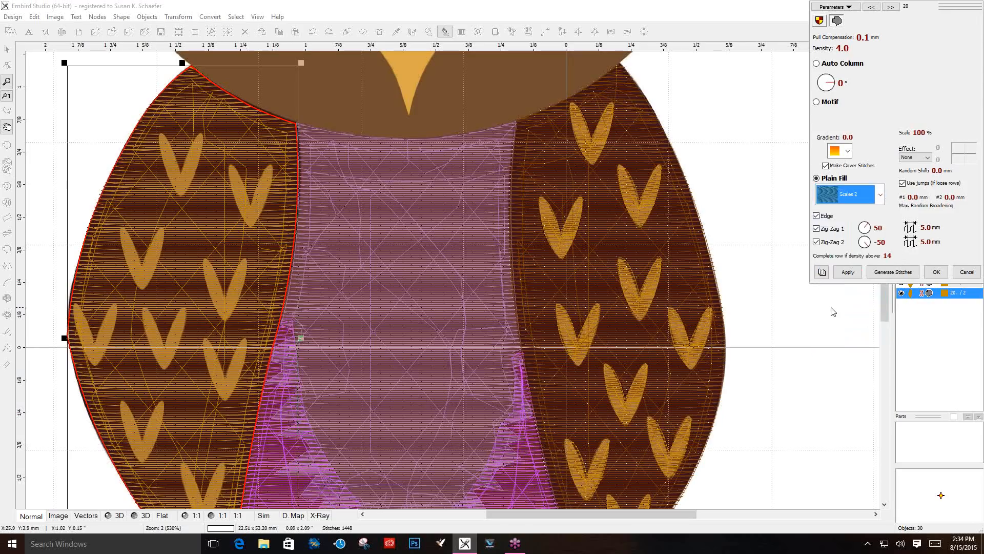
click(848, 275)
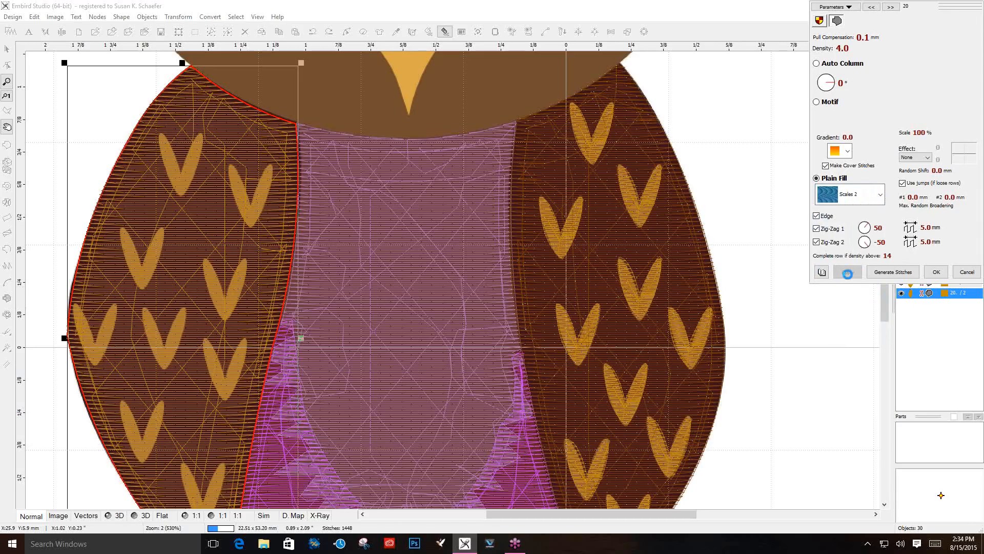
click(893, 272)
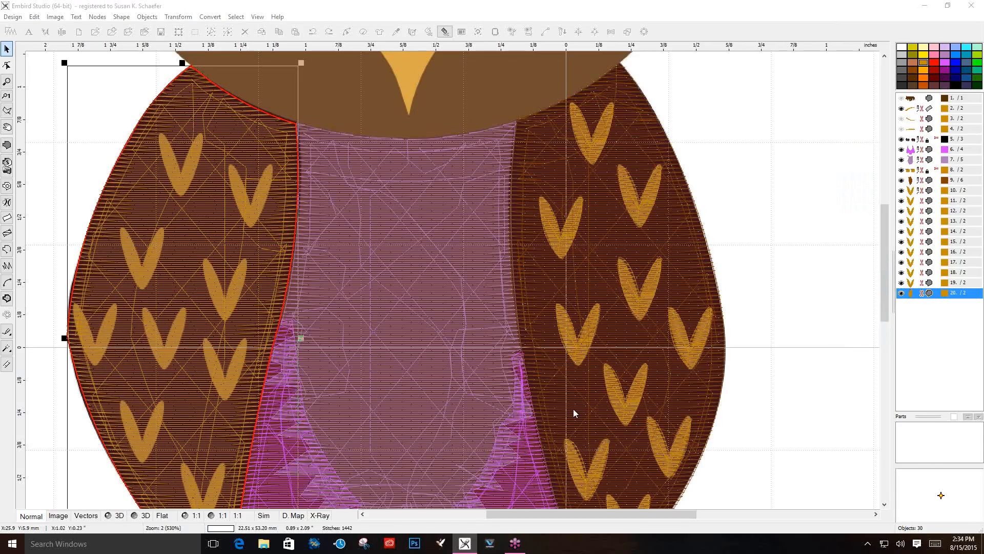
click(112, 516)
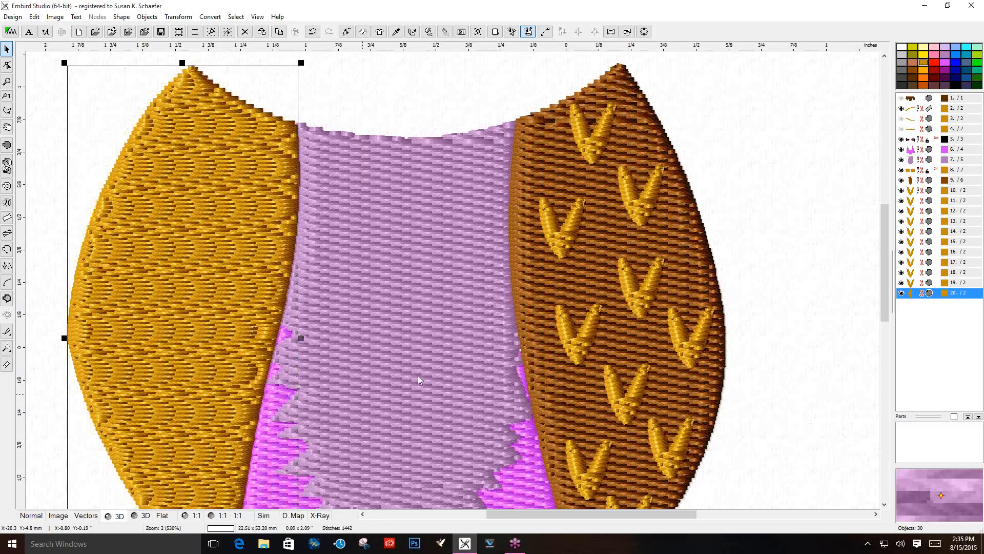
Group all of the right wing's V-shaped feather marks into one object using Group 1
click(794, 211)
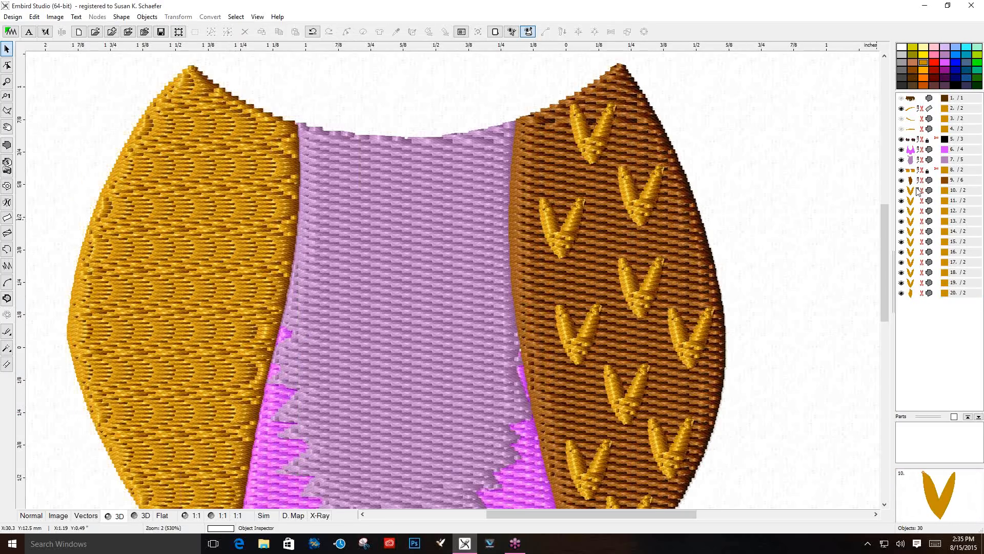
drag(918, 191, 922, 282)
right_click(921, 282)
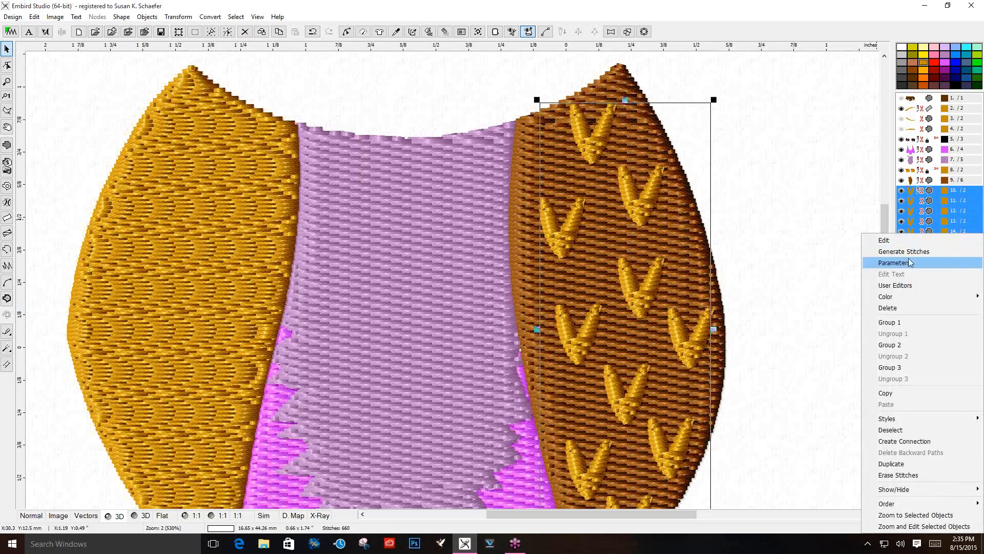
click(895, 323)
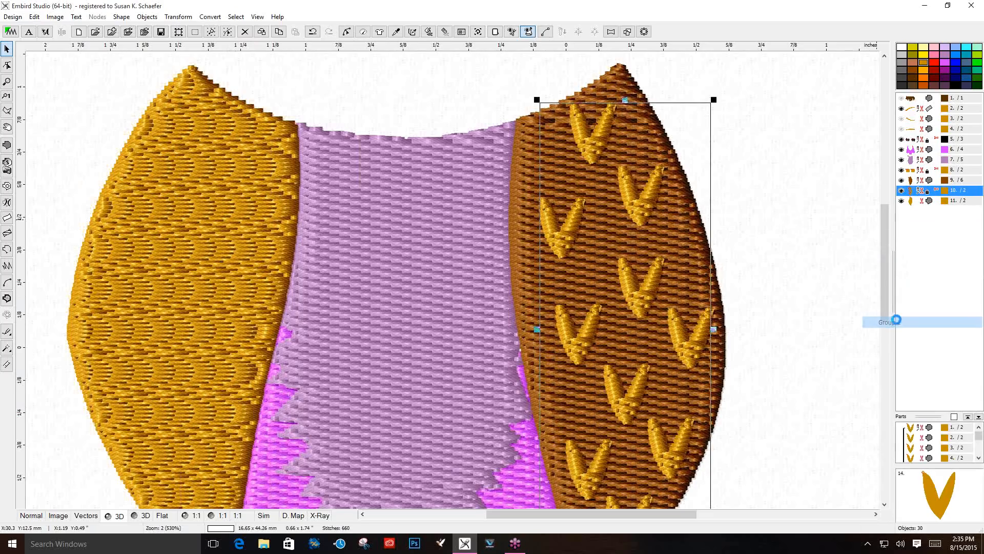
Recolour the left wing's fill with the same brown as the right wing and inspect both wings in the 3D preview
click(915, 201)
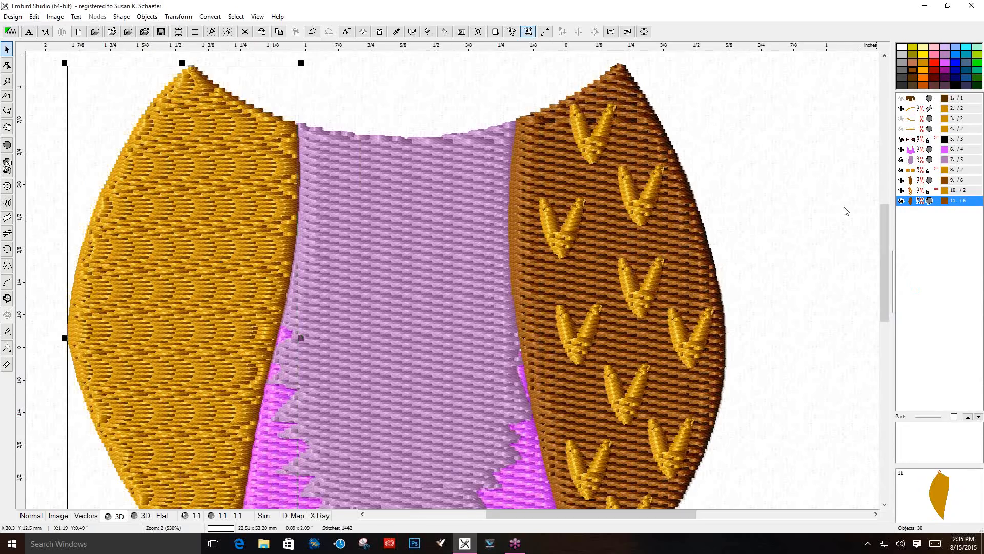
click(771, 218)
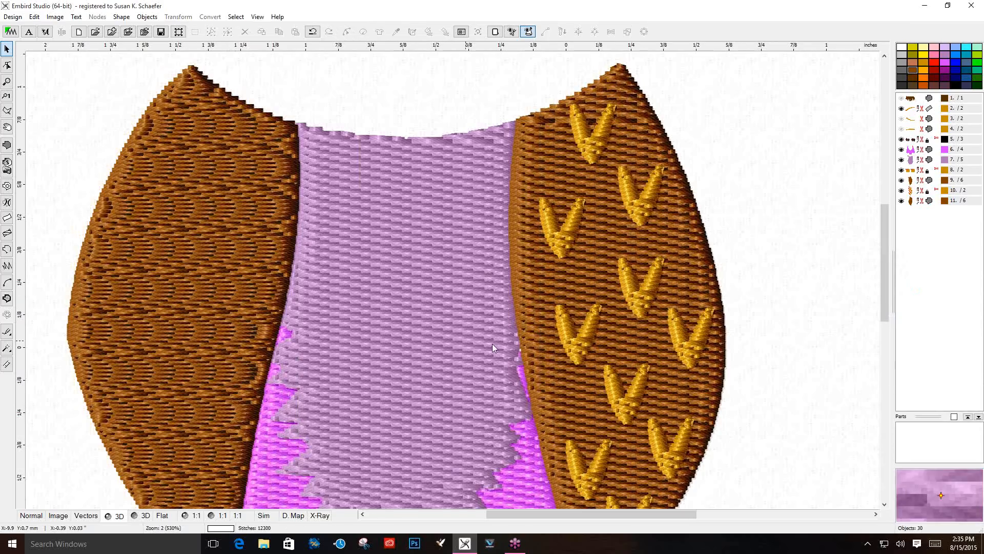
click(885, 504)
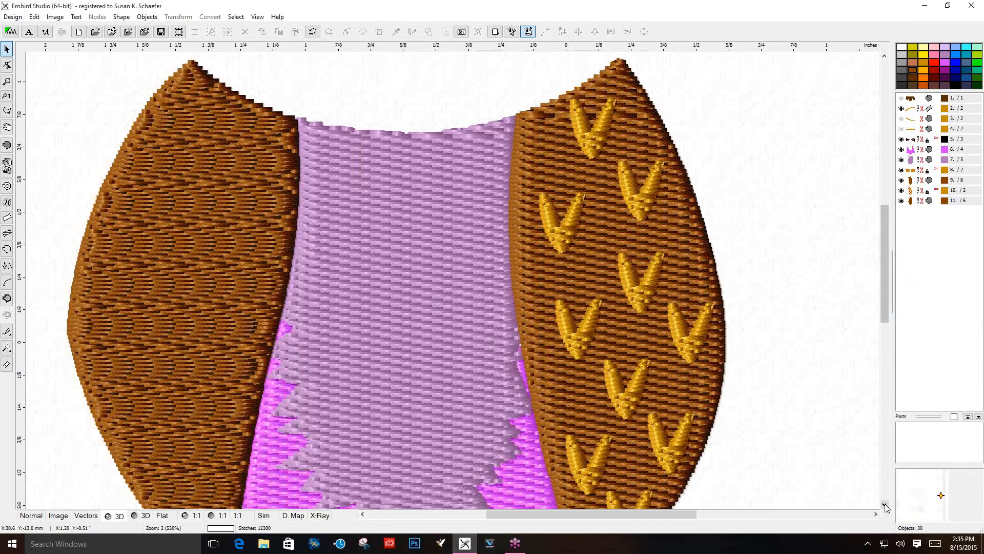
click(885, 504)
click(885, 504)
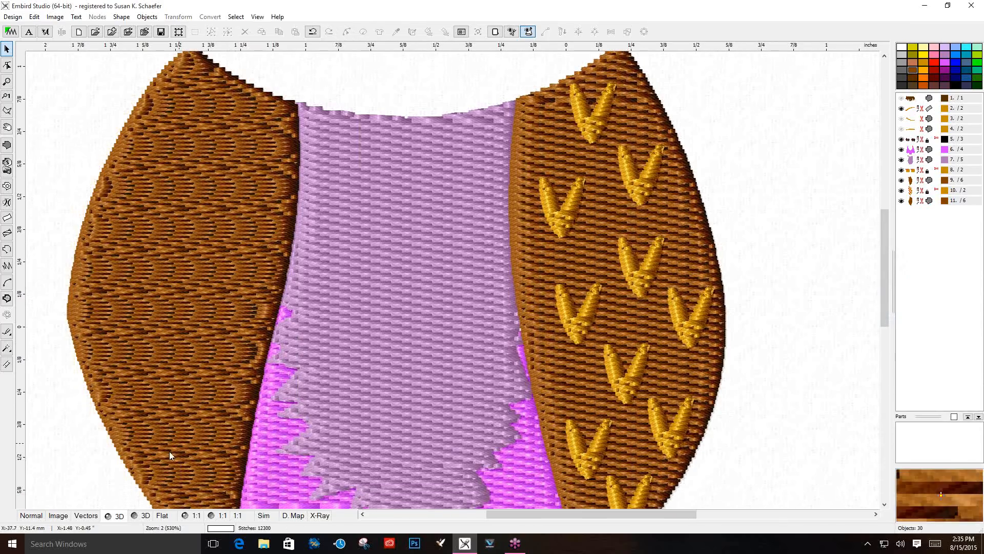
Return to the normal view and bring the owl's head with its eyes and beak into view
click(24, 518)
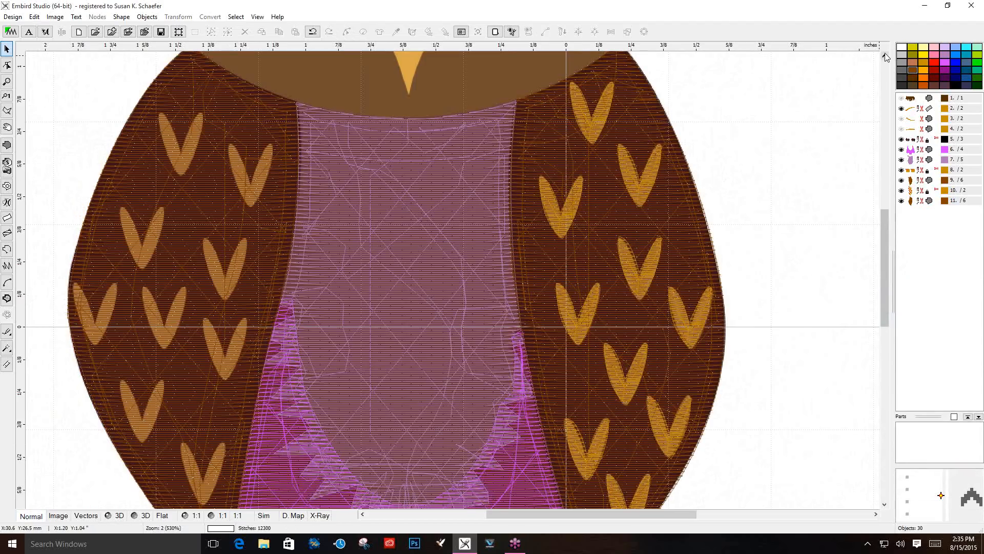
click(885, 55)
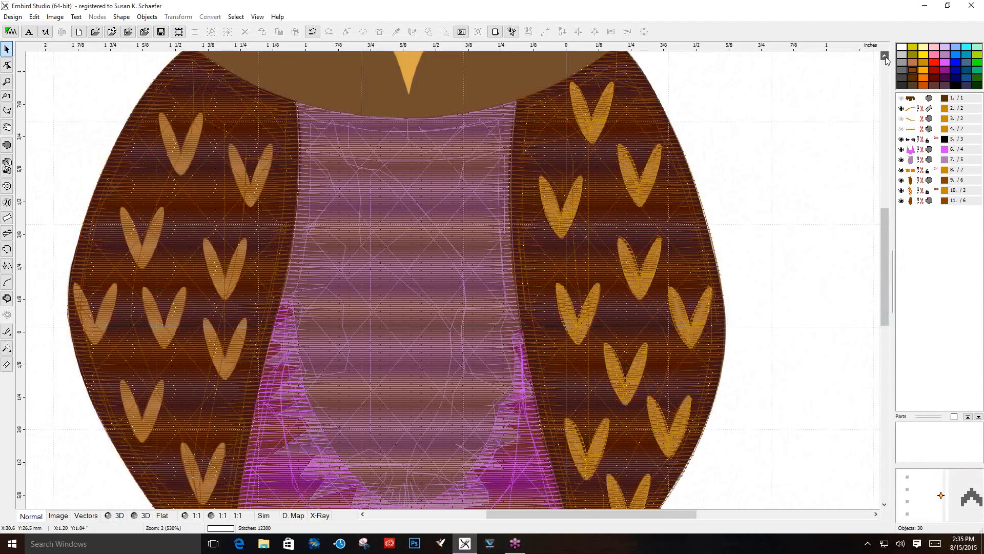
drag(885, 55, 885, 55)
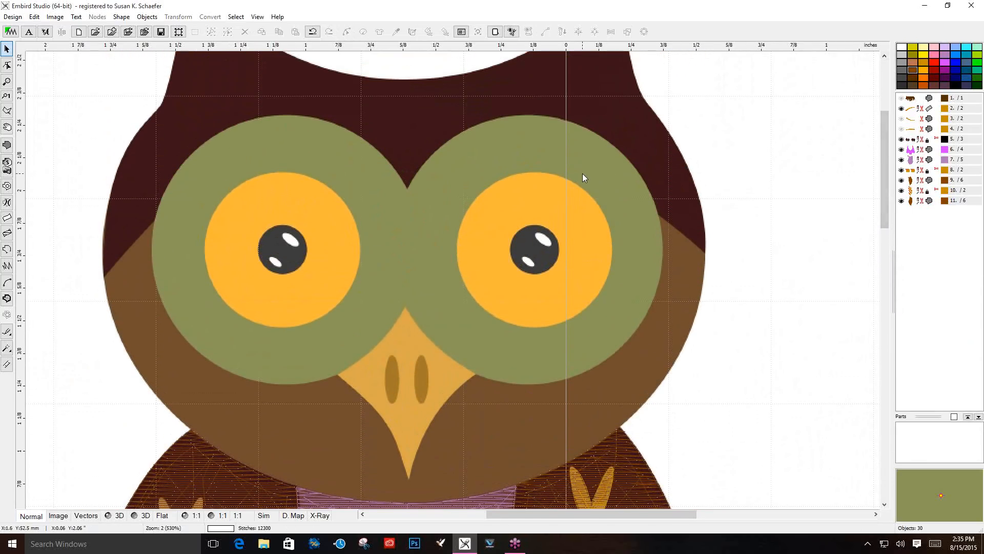
Start a fill object at the head's left edge and trace the dark cap's lower edge over the left eye circle to the center notch
scroll(460, 214, down, 1)
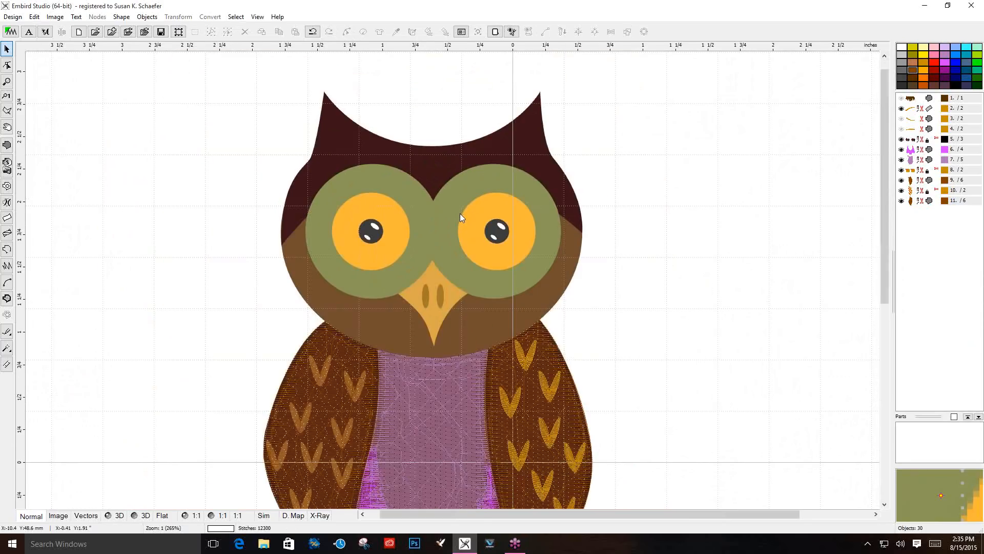
scroll(460, 213, up, 1)
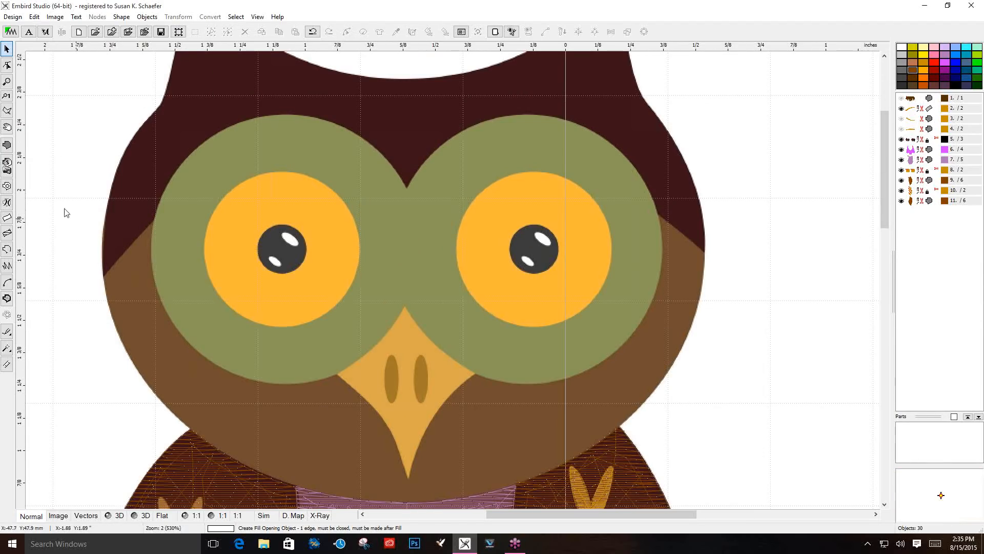
click(8, 145)
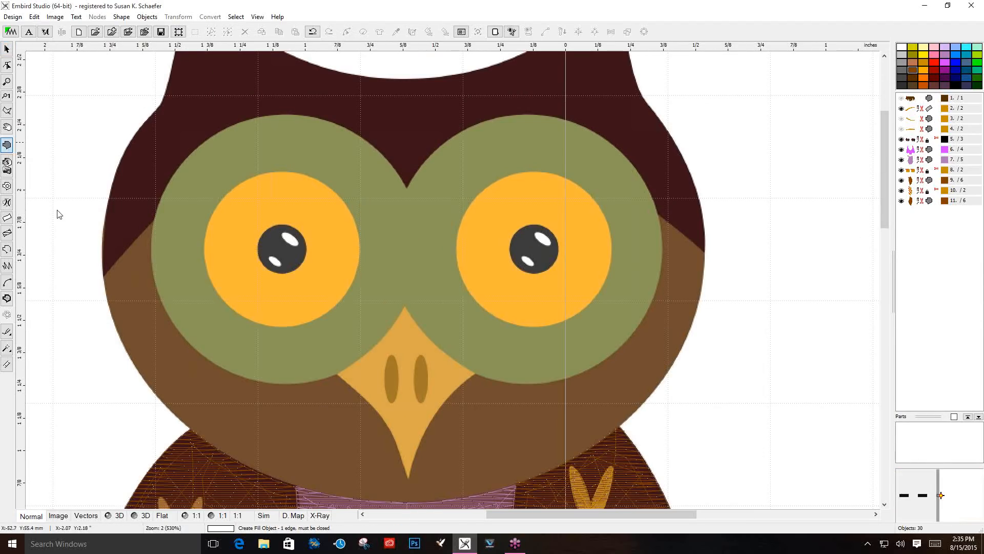
click(105, 276)
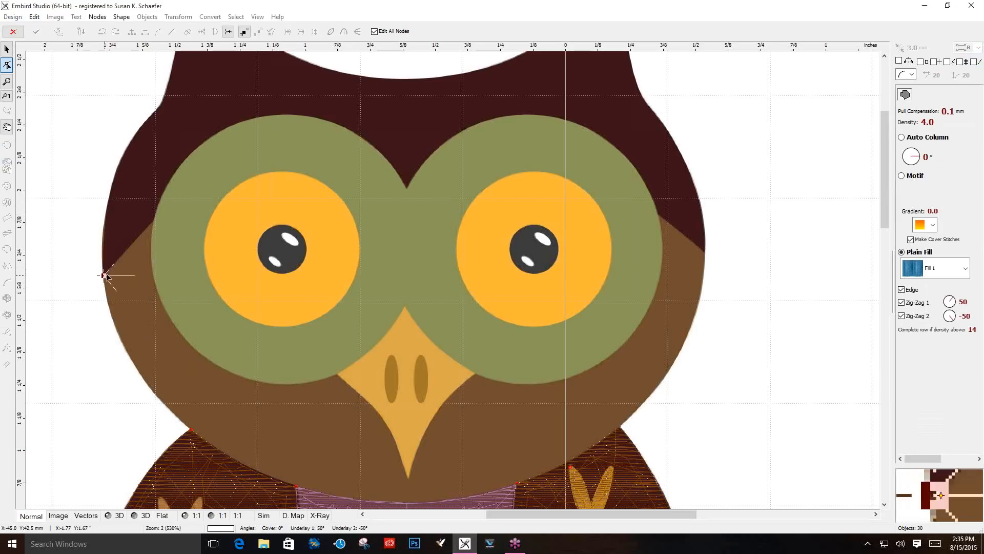
click(155, 220)
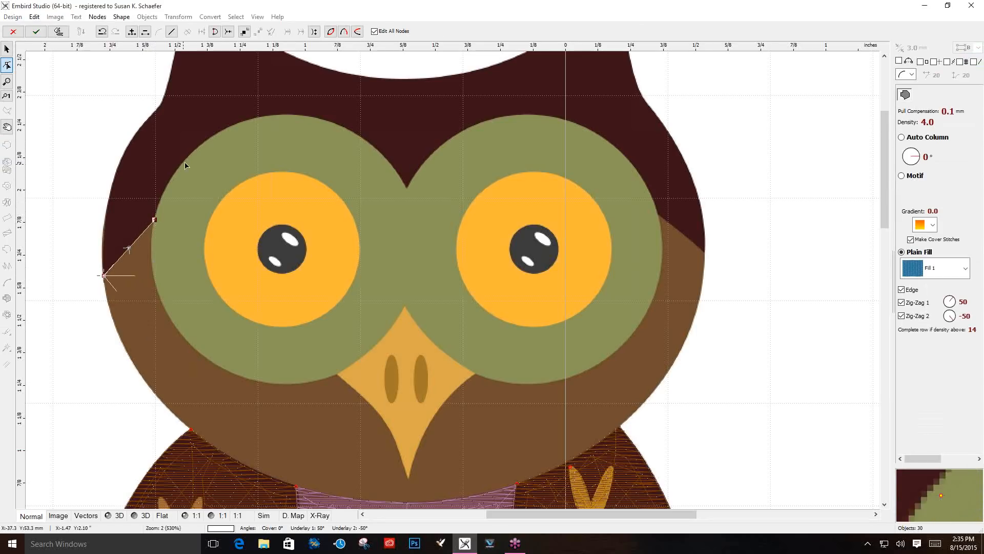
right_click(264, 122)
click(241, 144)
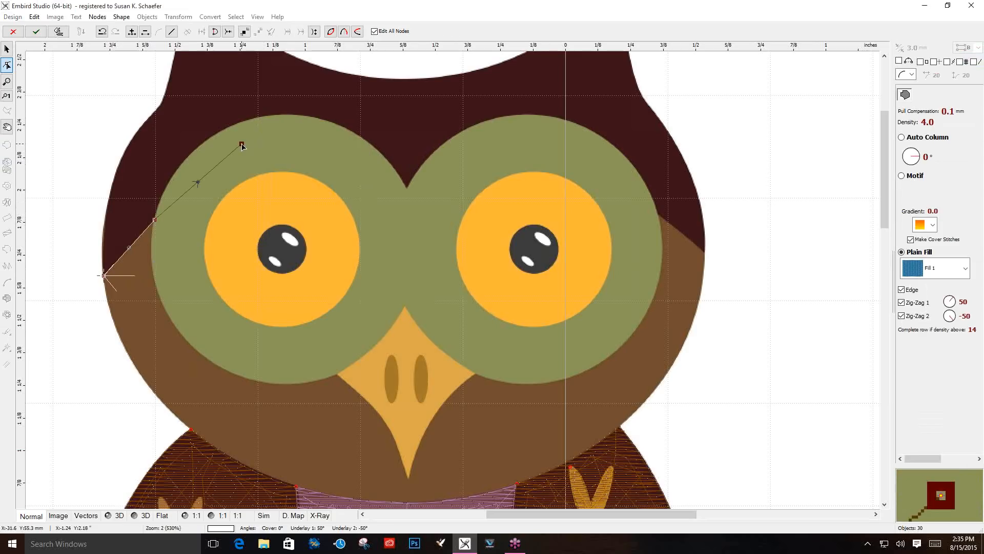
drag(243, 147, 256, 119)
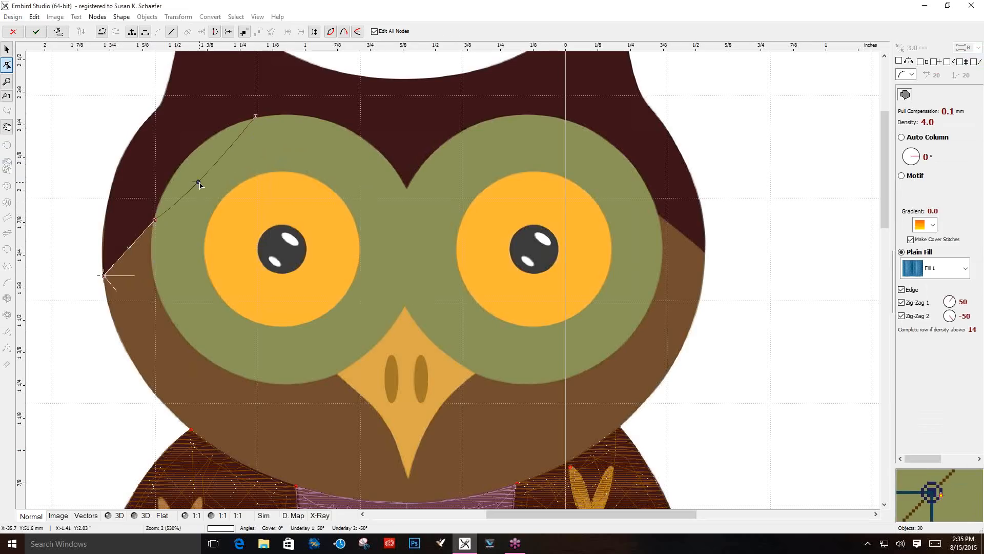
drag(199, 183, 191, 154)
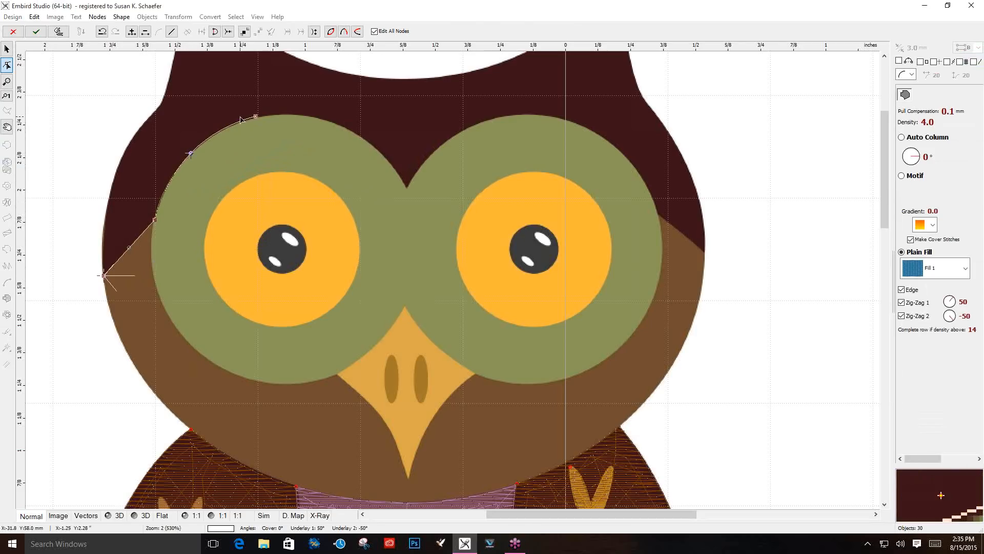
drag(256, 116, 257, 118)
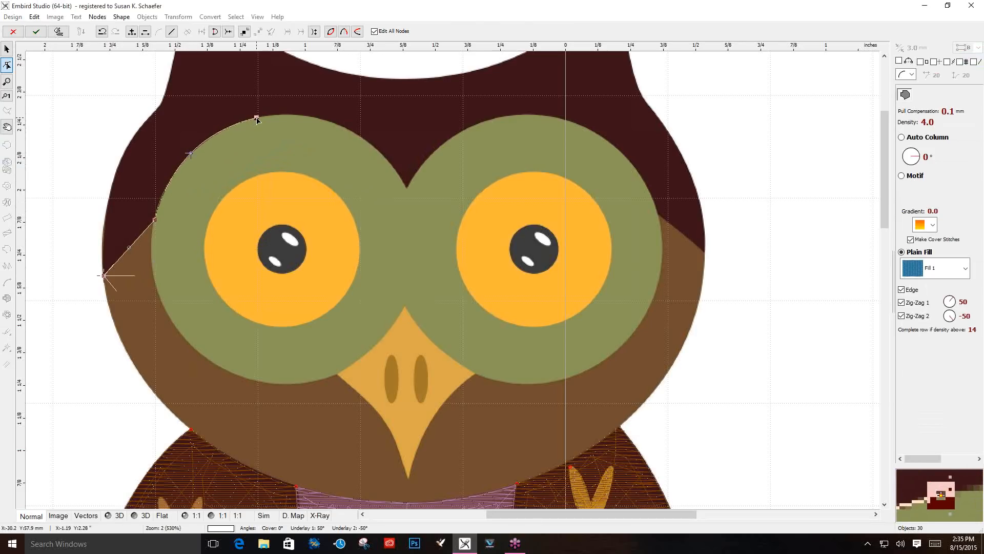
click(408, 185)
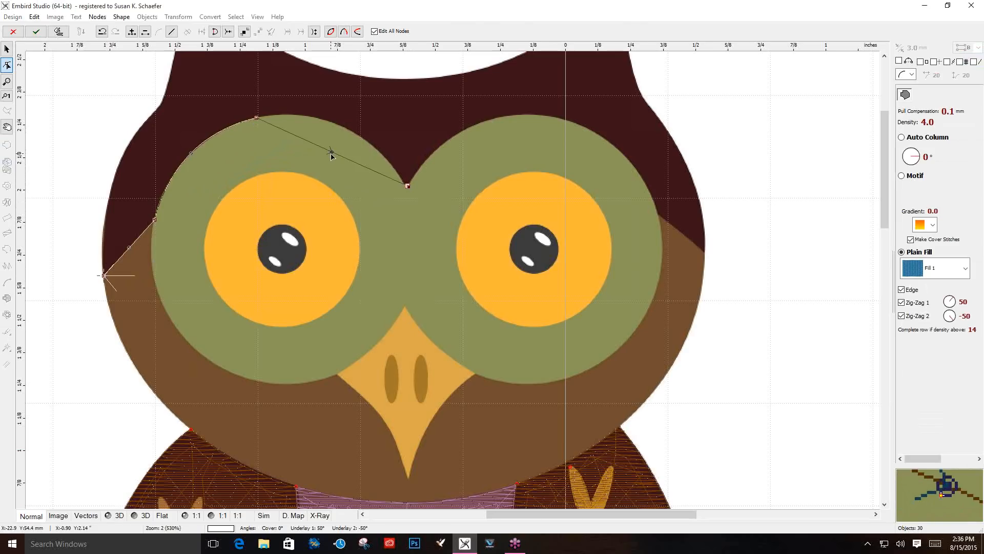
drag(331, 154, 343, 129)
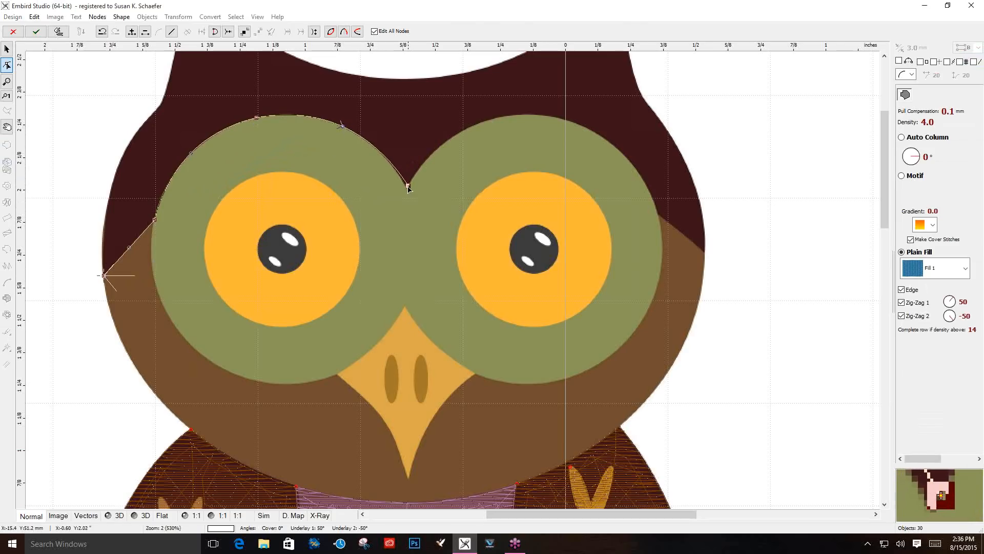
Continue the fill outline from the center notch around the top of the right eye circle to the head's right edge
click(545, 115)
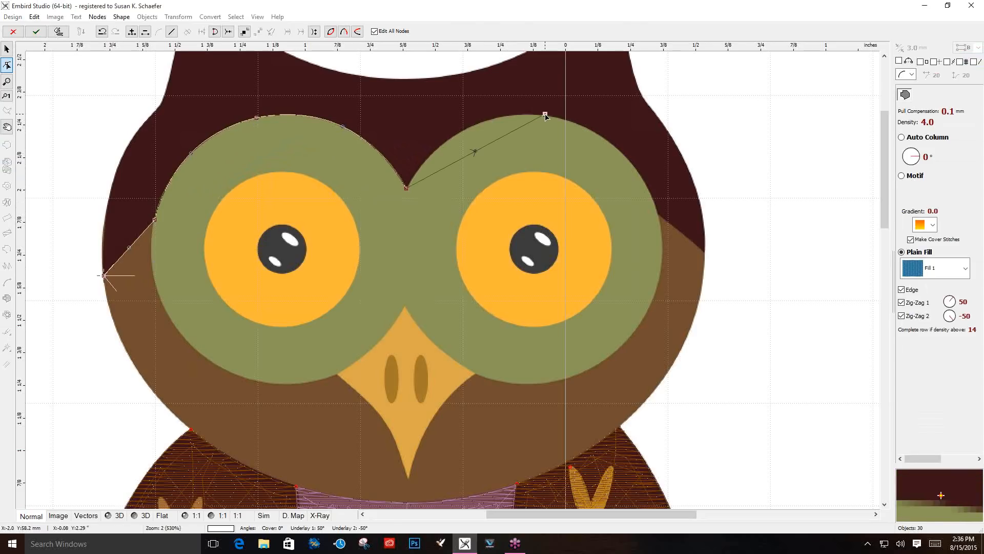
drag(472, 152, 467, 132)
click(660, 217)
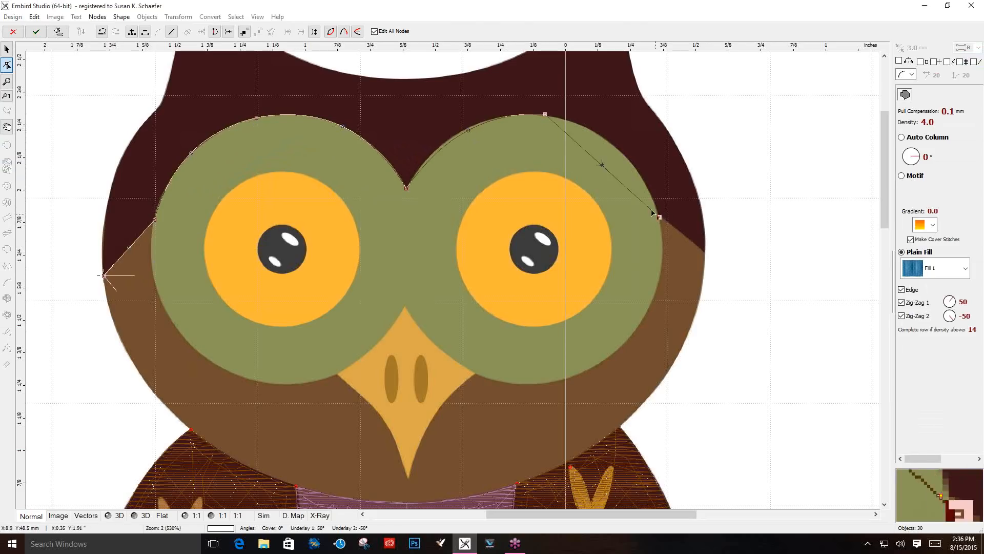
drag(601, 168, 617, 148)
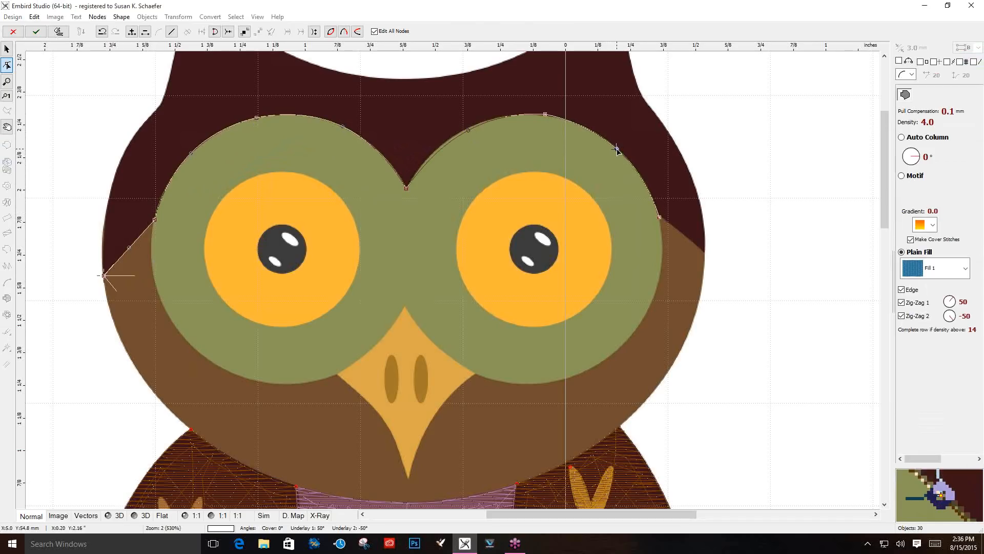
click(705, 253)
Trace the fill outline up the head's right side and the outer edge of the right ear to its tip
click(644, 101)
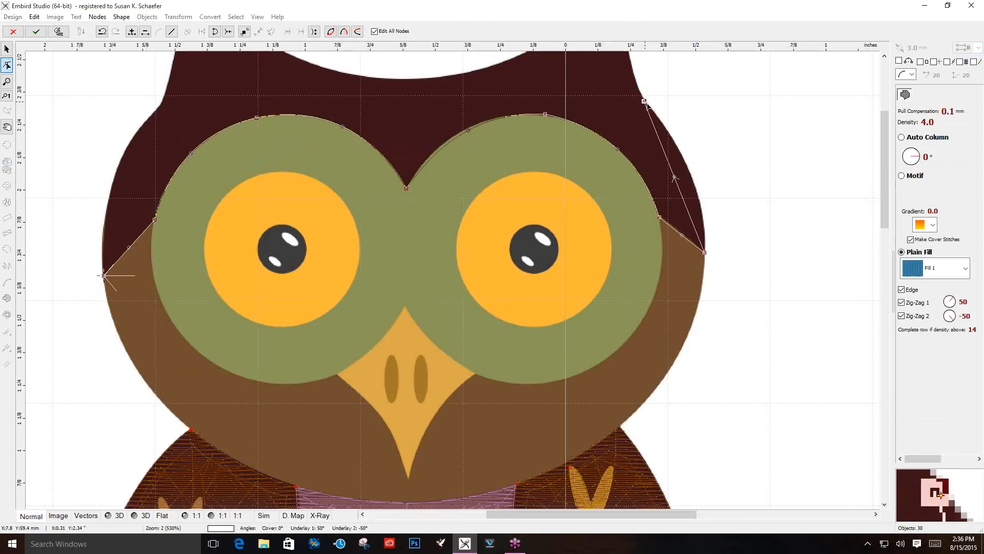
drag(673, 177, 689, 169)
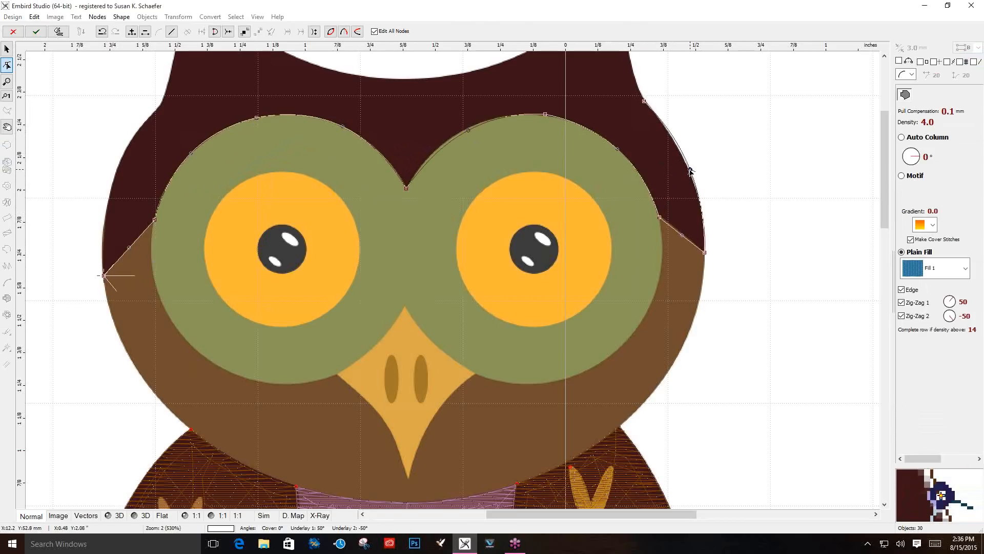
click(885, 55)
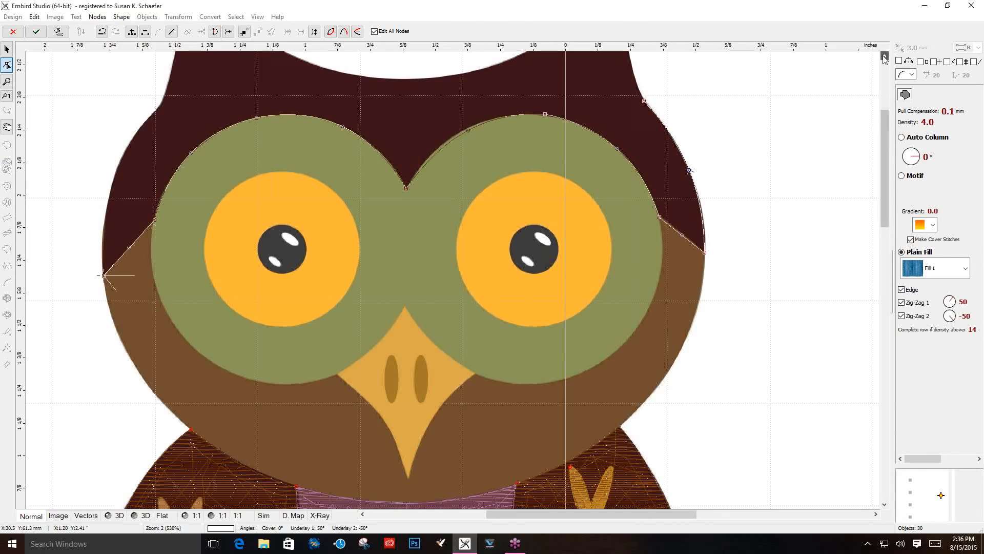
click(884, 55)
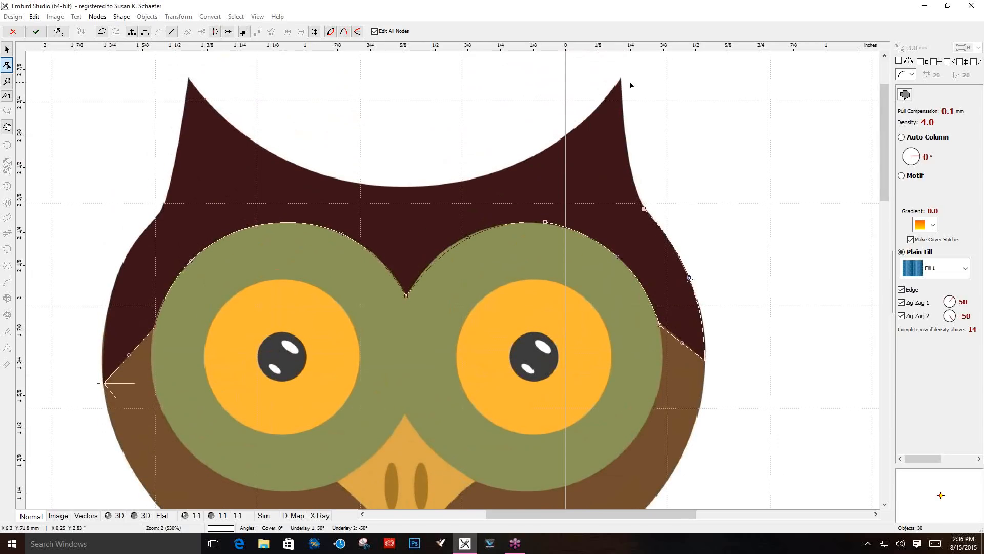
click(622, 79)
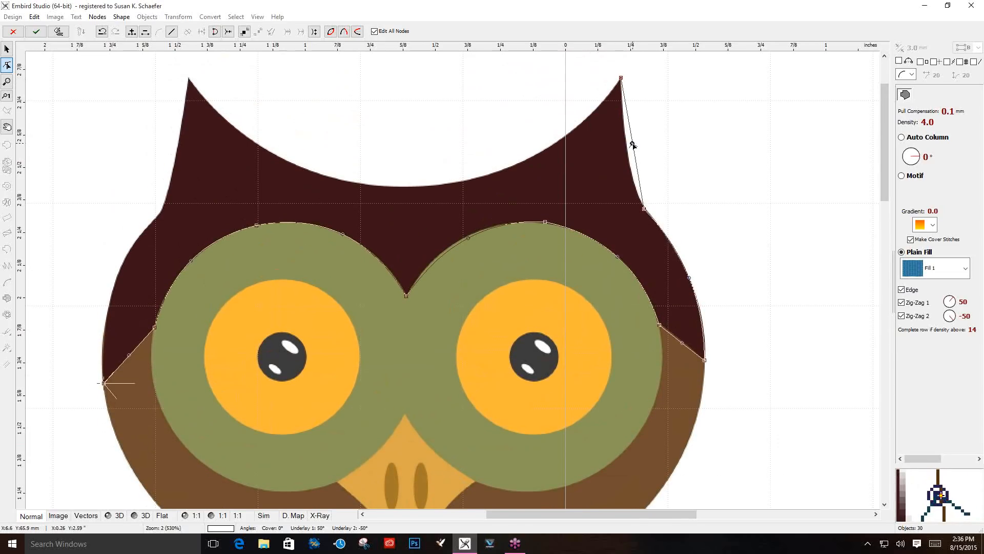
drag(633, 145, 628, 149)
Trace the curved top of the head from the right ear tip to the left ear tip, bending both segments to the artwork
click(415, 186)
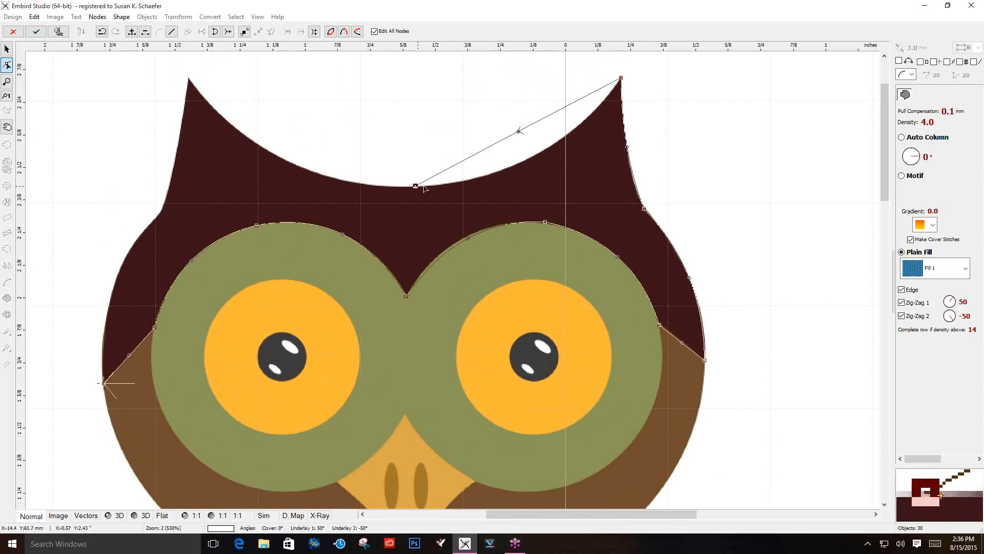
drag(519, 132, 533, 159)
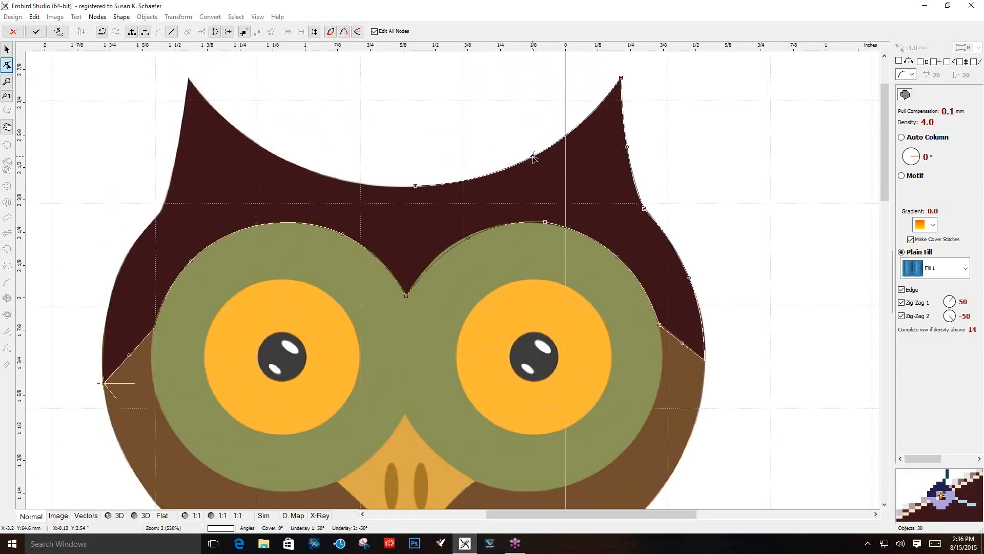
click(188, 79)
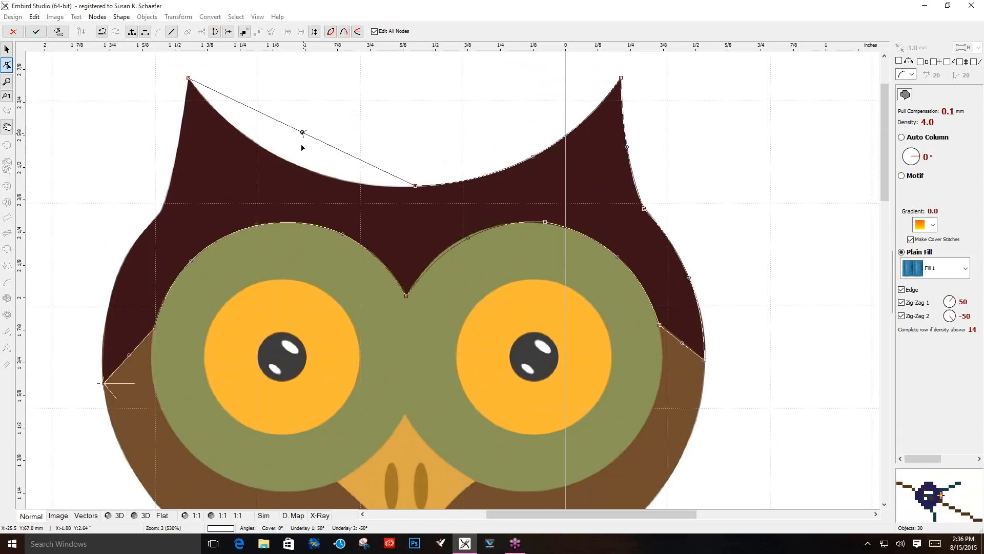
drag(303, 132, 297, 165)
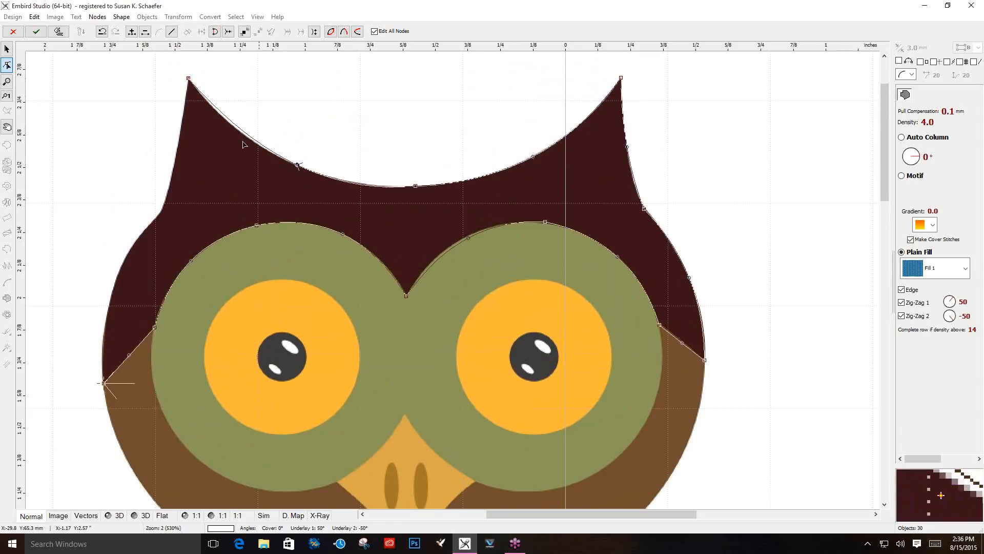
Trace the left ear and head side back to the starting point, and generate the stitches for the dark cap fill
click(189, 151)
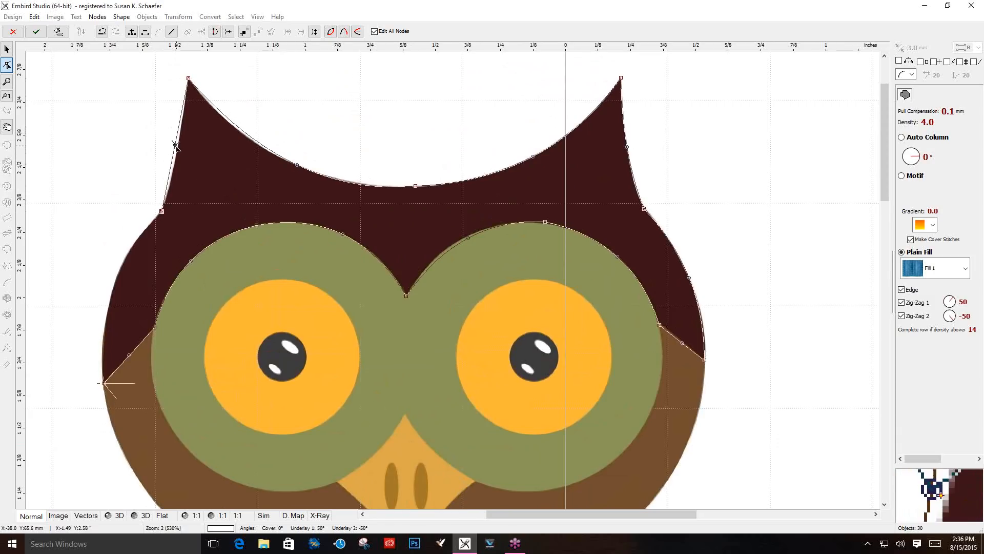
drag(175, 146, 179, 146)
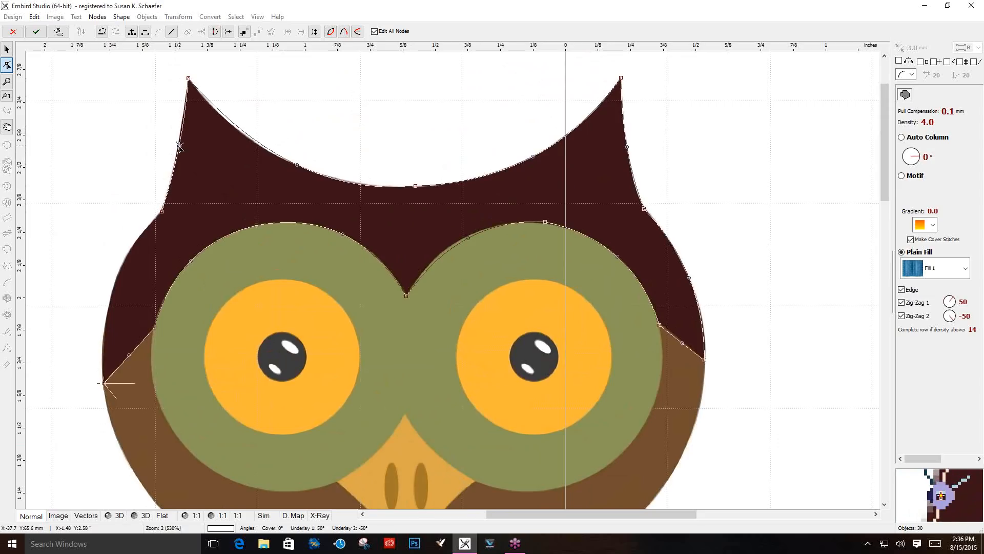
click(103, 304)
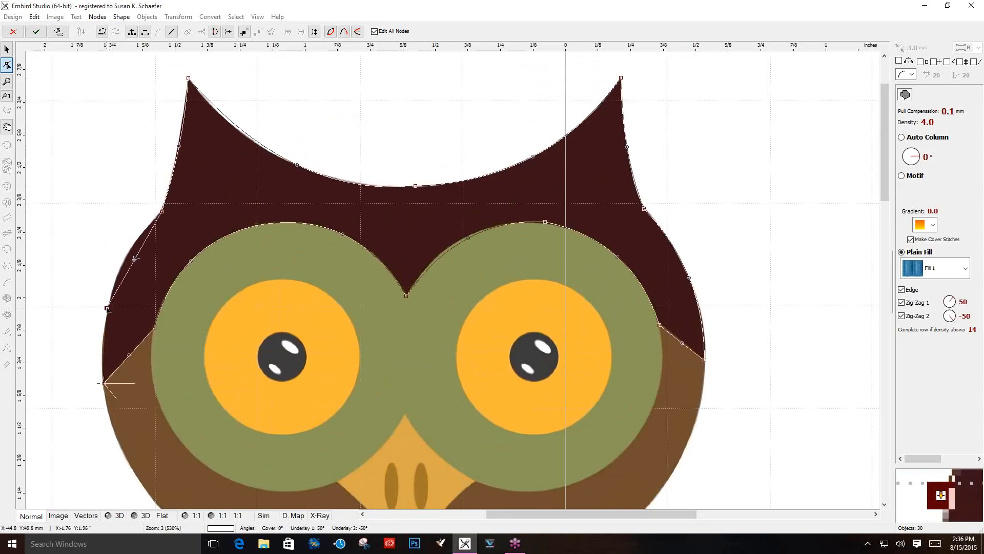
drag(134, 260, 128, 253)
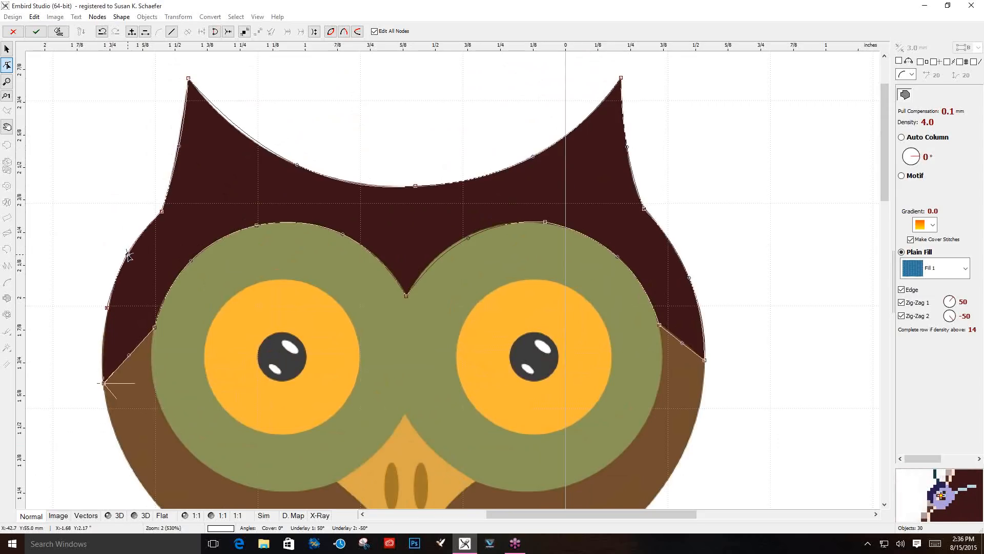
click(101, 354)
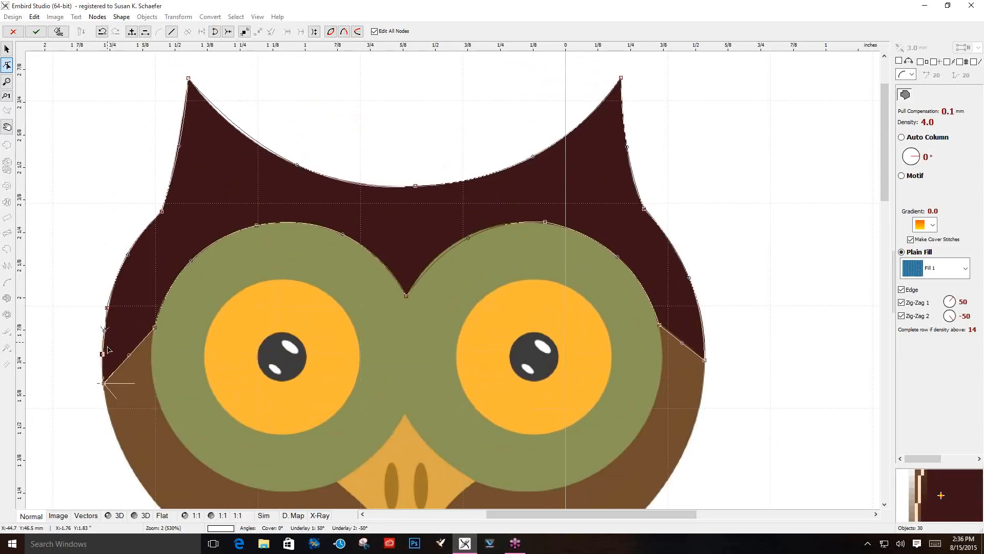
drag(102, 354, 102, 384)
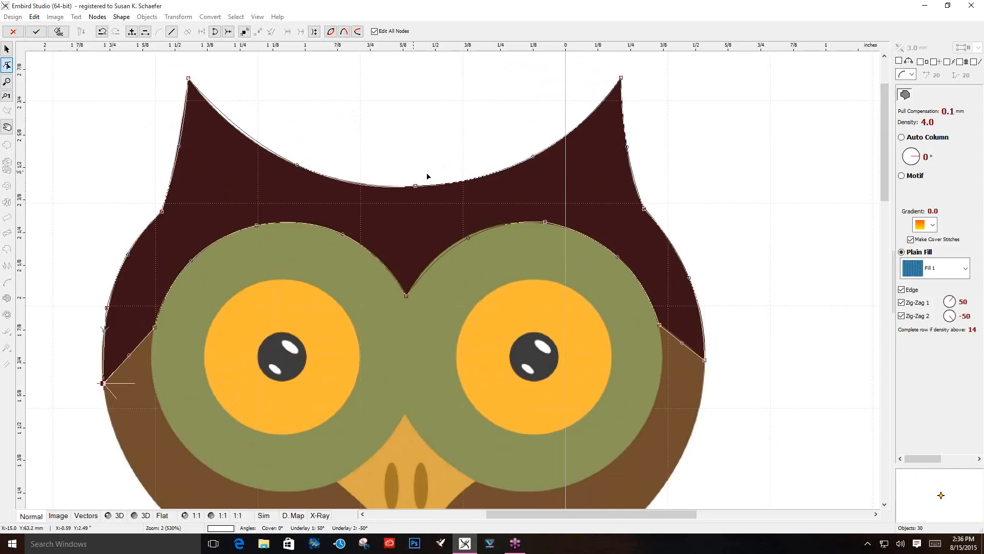
click(58, 32)
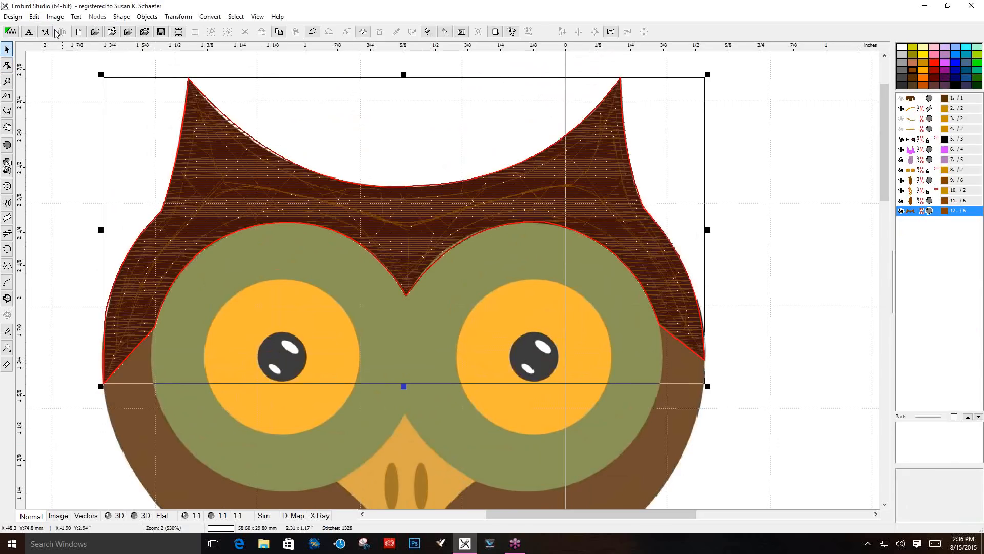
Start a new fill outline at the head's left edge and trace it along the left eye circle's lower curve to the beak's left corner
click(885, 506)
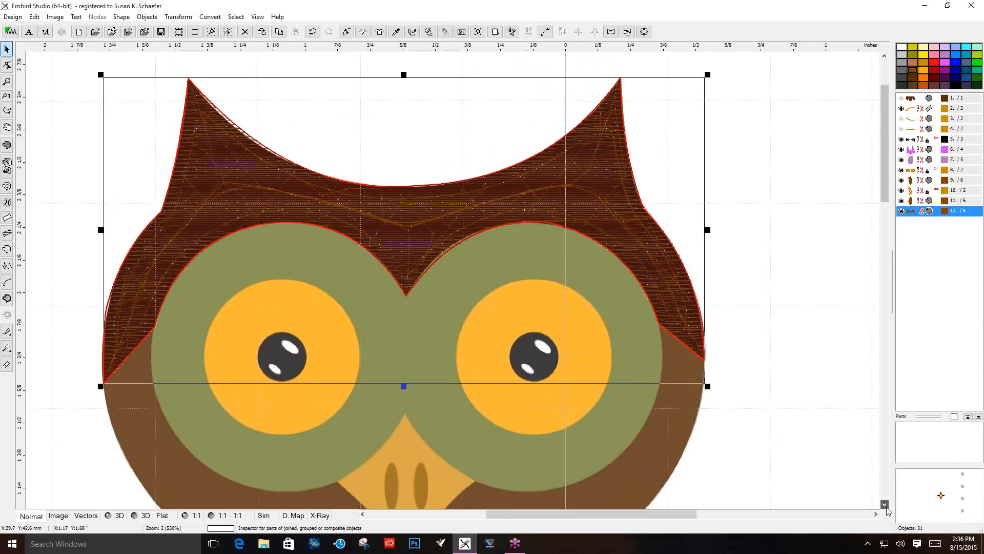
scroll(886, 505, down, 5)
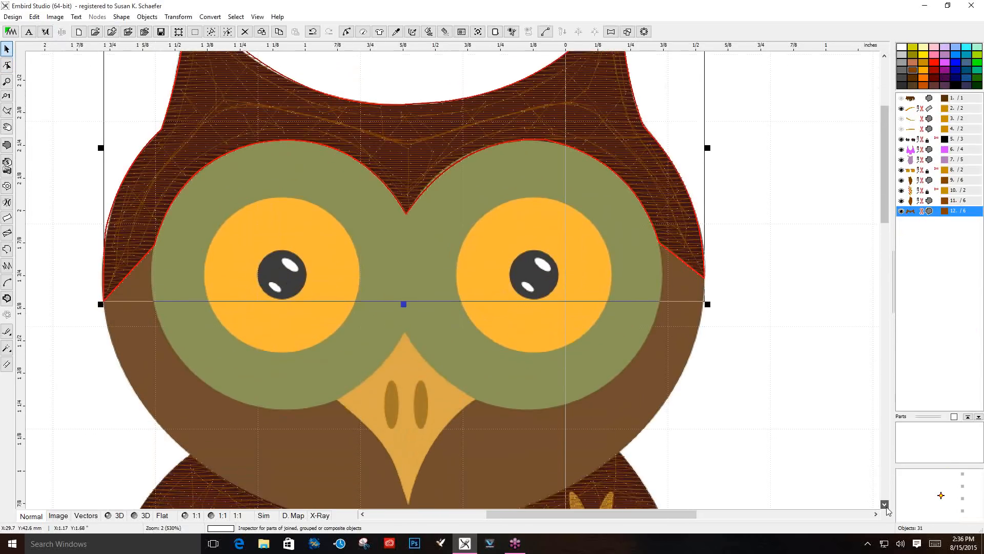
click(6, 146)
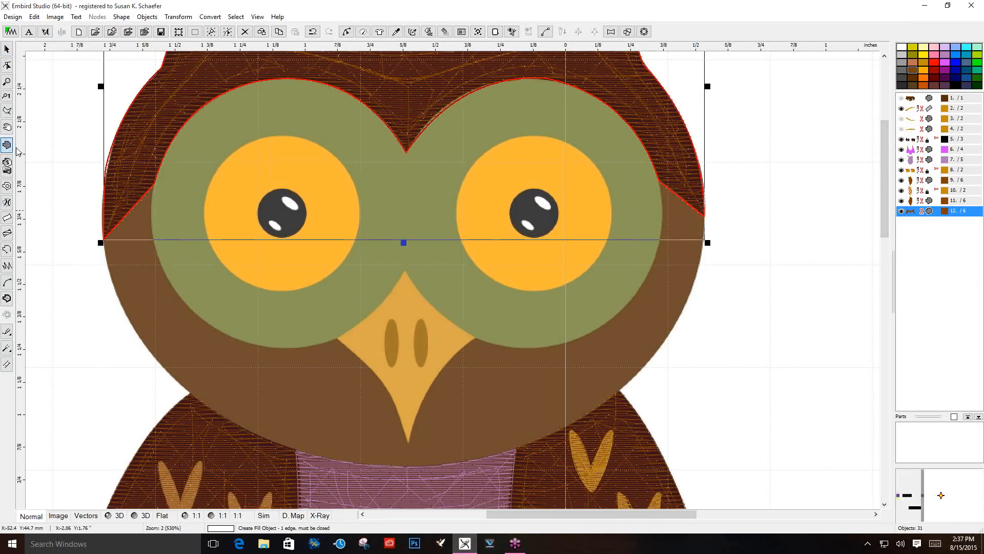
click(103, 240)
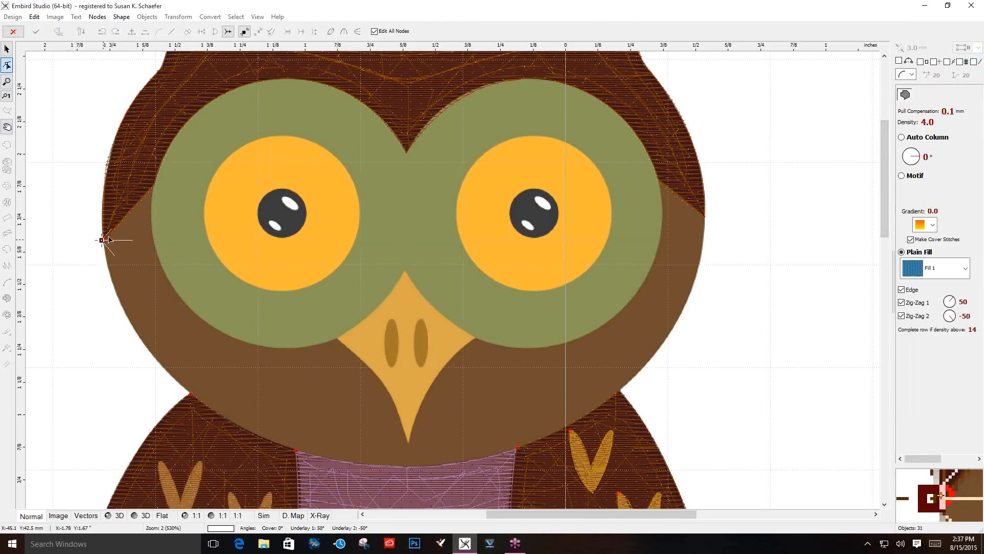
click(154, 184)
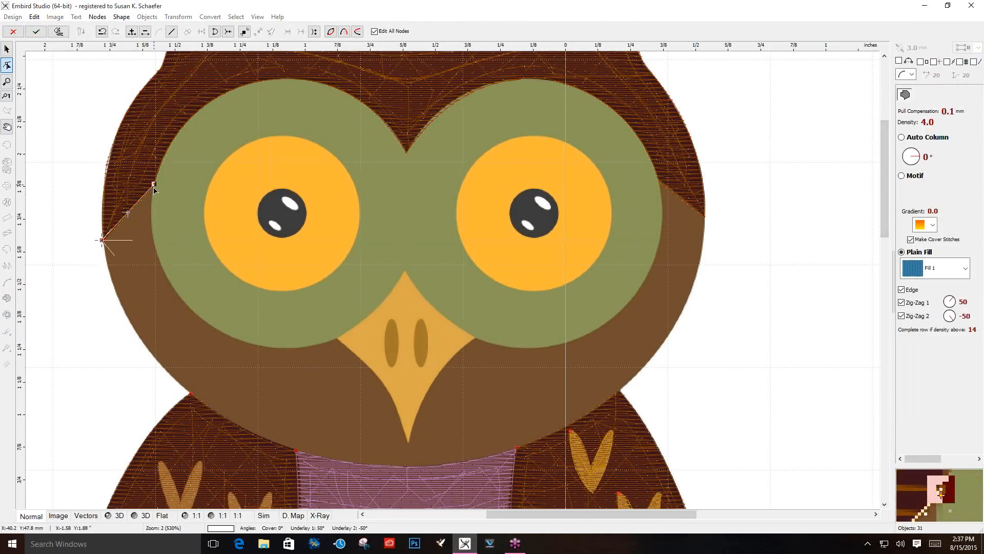
click(184, 301)
drag(169, 242, 157, 249)
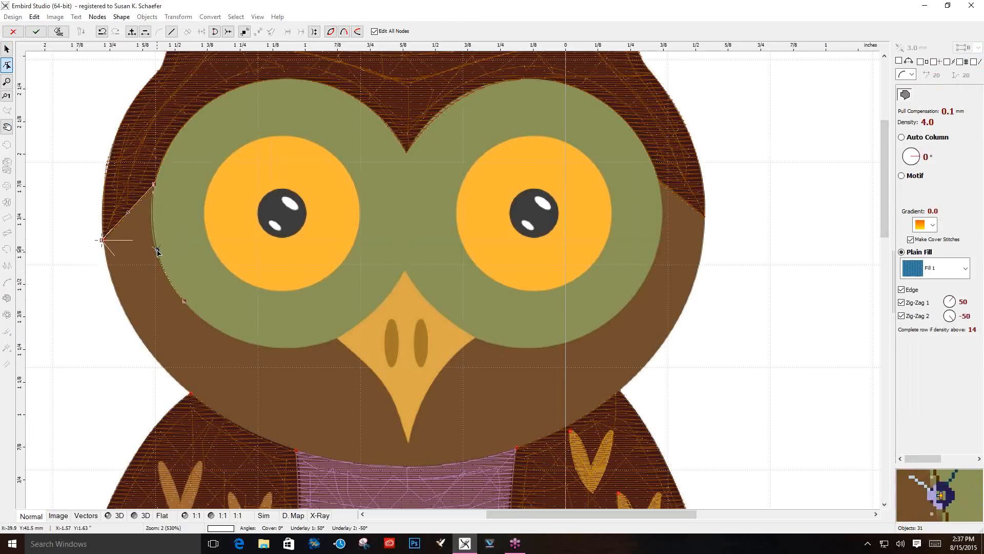
click(338, 339)
drag(259, 323, 256, 347)
Continue the fill outline down to the beak's tip and up to its right corner, bending both segments to the artwork
click(406, 441)
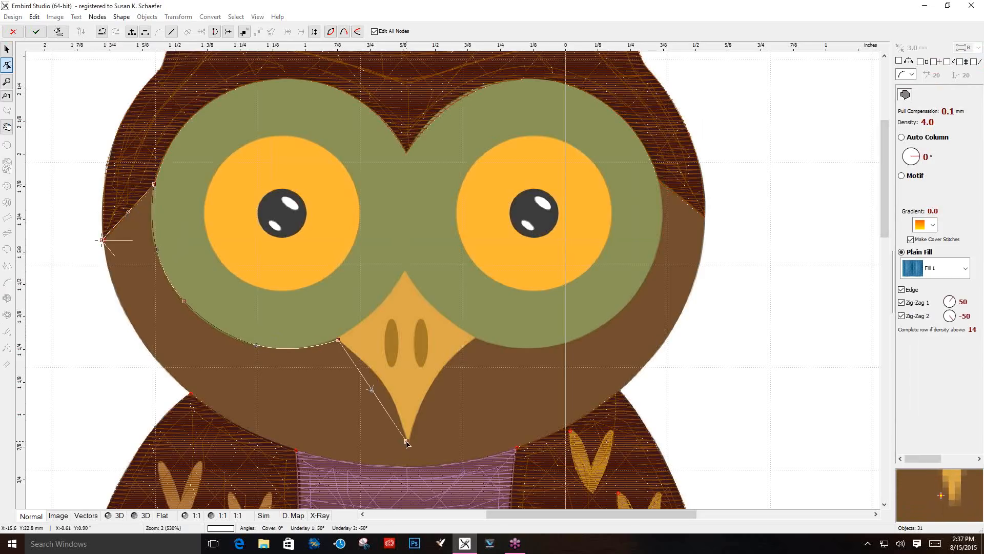
drag(373, 393, 380, 383)
click(476, 340)
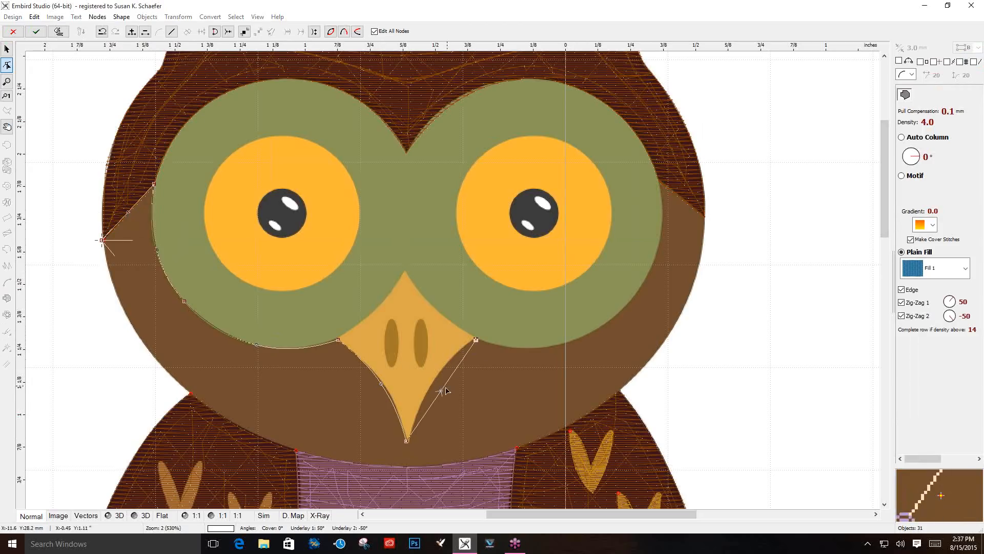
drag(440, 391, 437, 380)
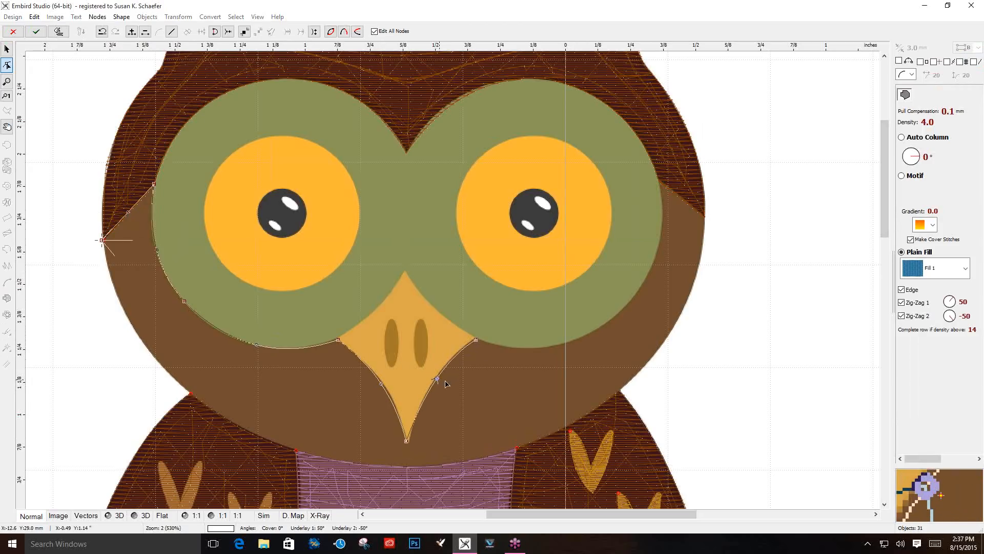
click(475, 339)
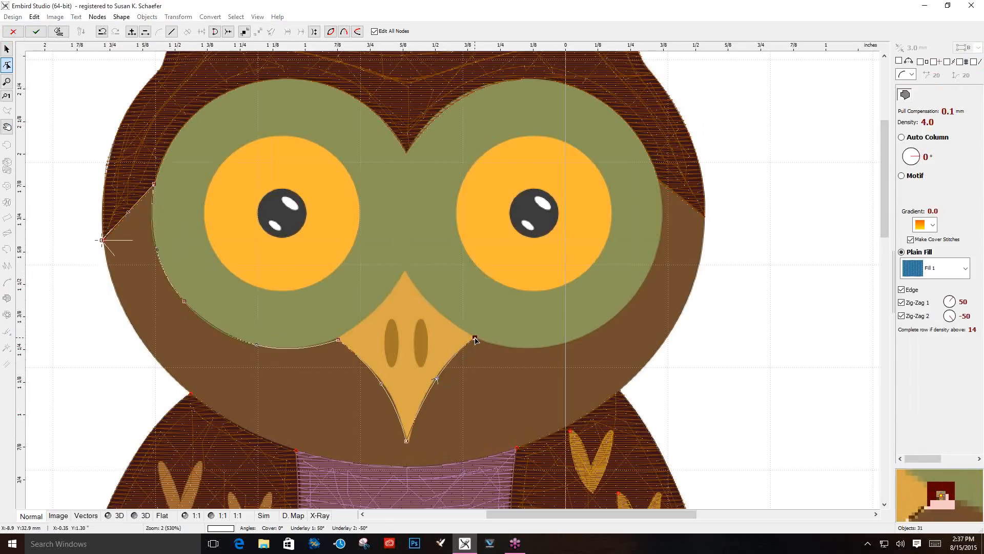
Trace the fill outline along the lower curve of the right eye circle and out to the head's right edge
click(642, 287)
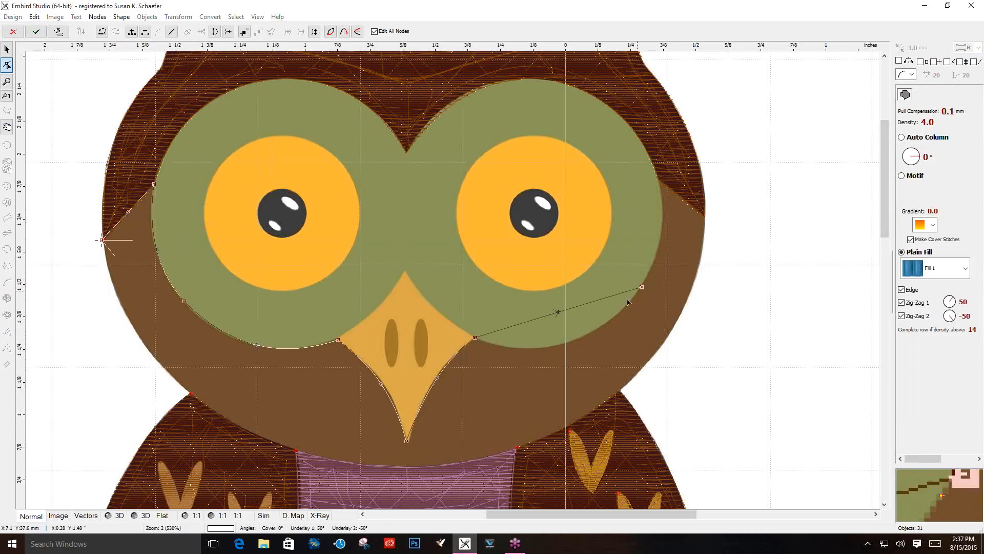
drag(561, 315, 567, 343)
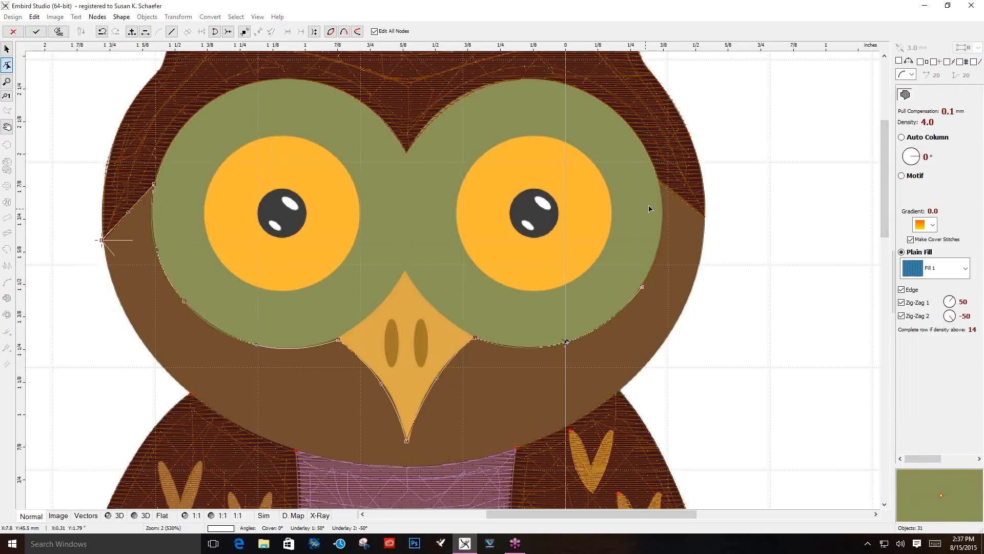
click(661, 189)
drag(656, 240, 660, 240)
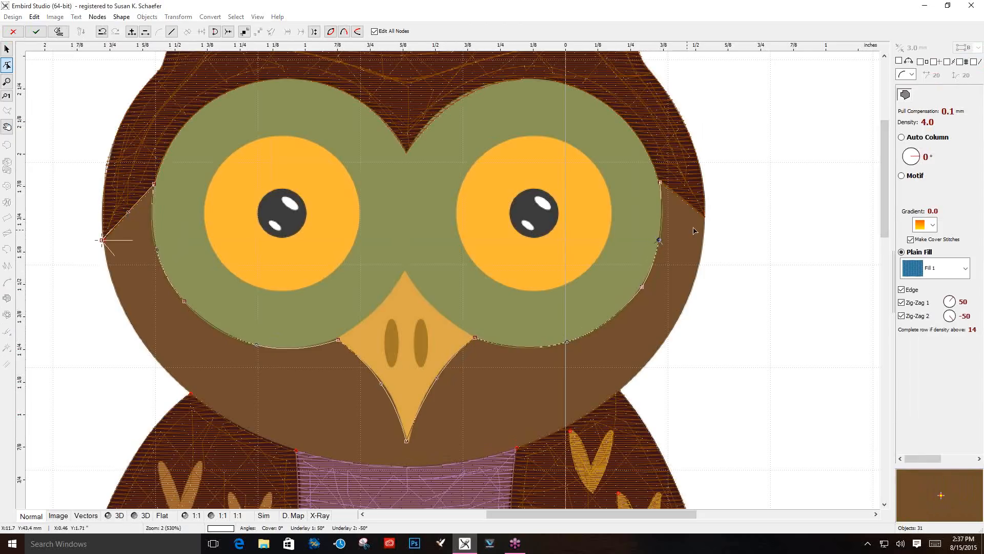
click(704, 219)
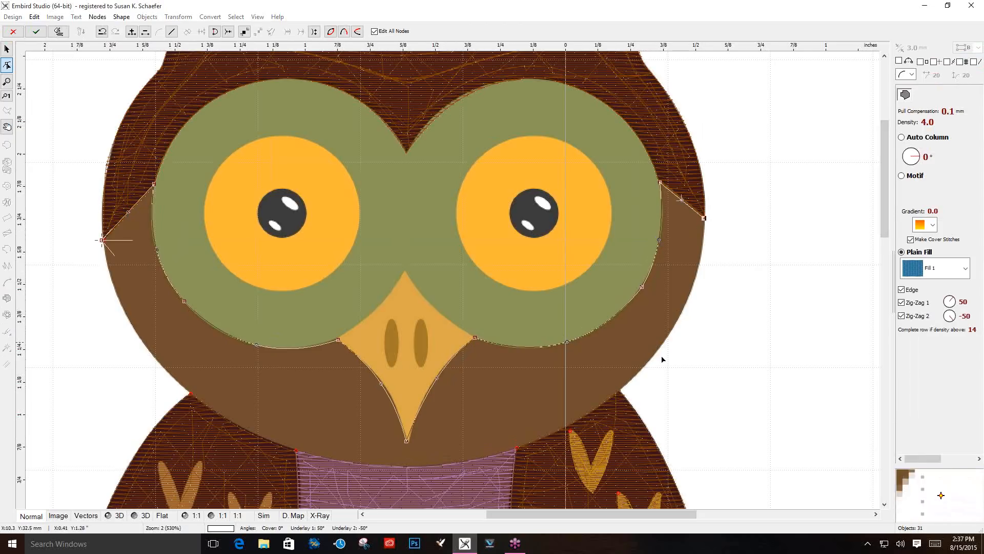
Trace the outline down the head's right side to the bottom of the chin, curving both segments to the artwork
click(601, 403)
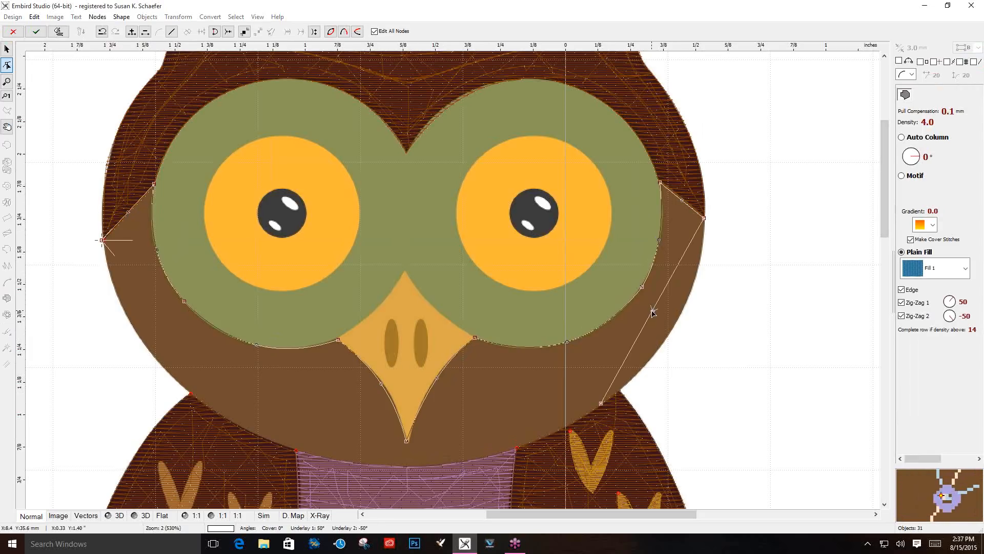
drag(652, 311, 678, 317)
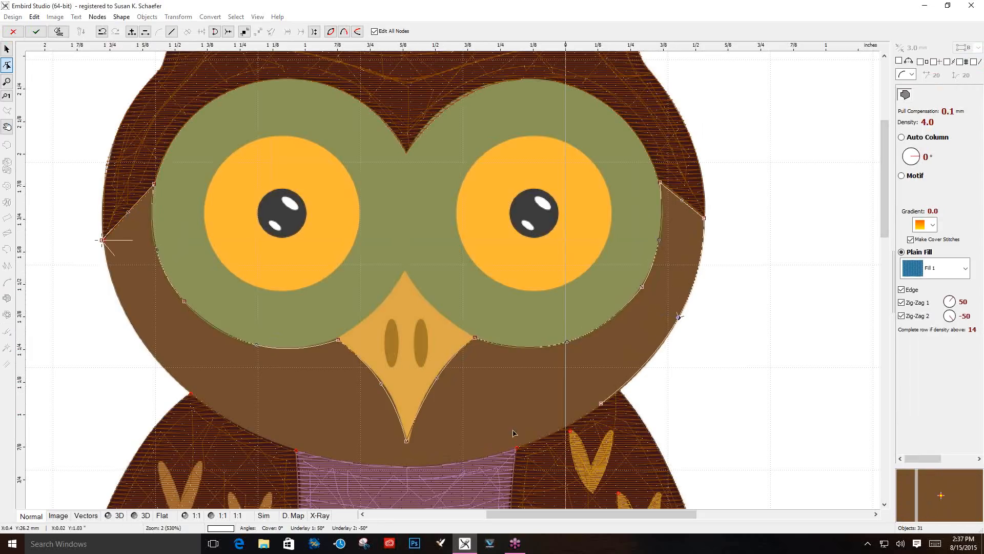
click(430, 467)
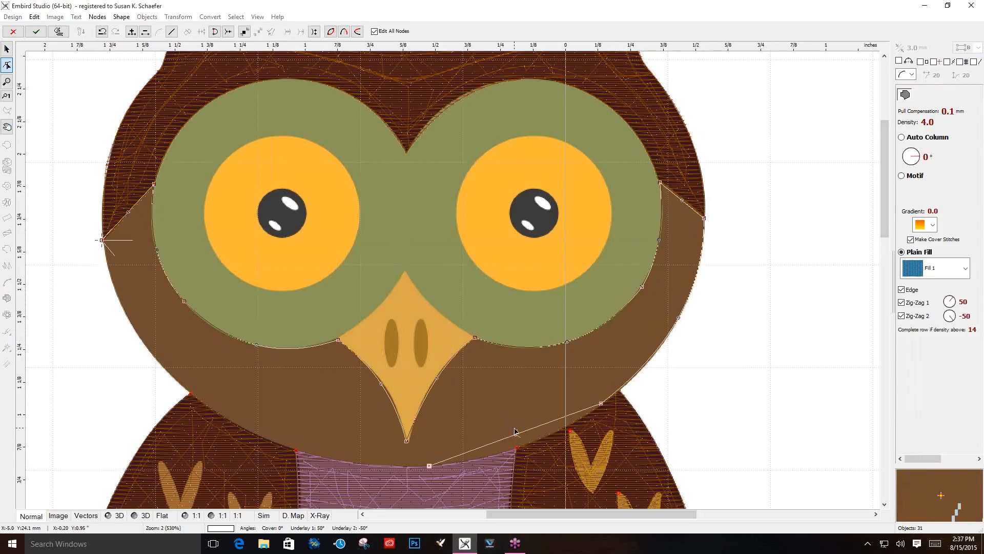
drag(516, 434, 523, 444)
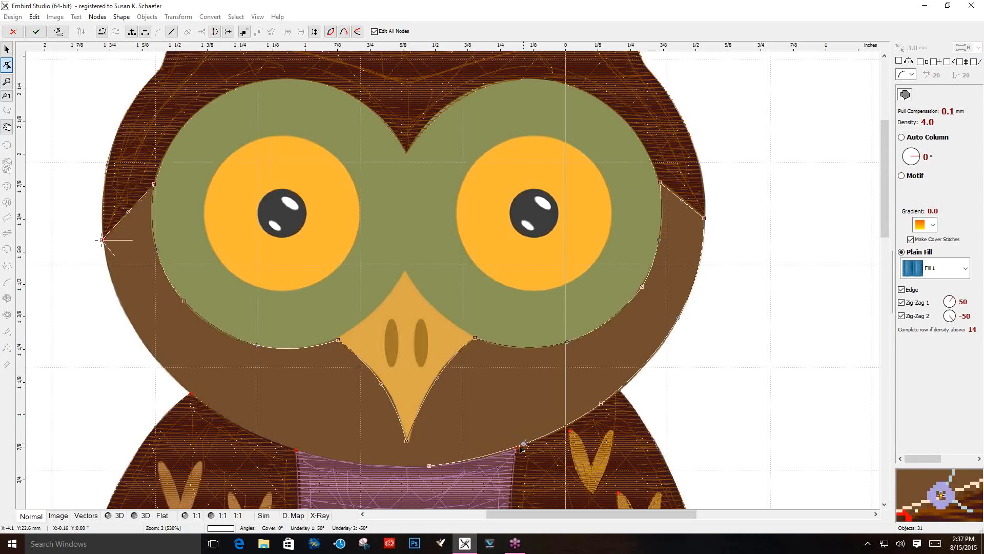
Trace the chin's left half and the head's left side back to the starting point, curving the segments to the artwork
click(188, 394)
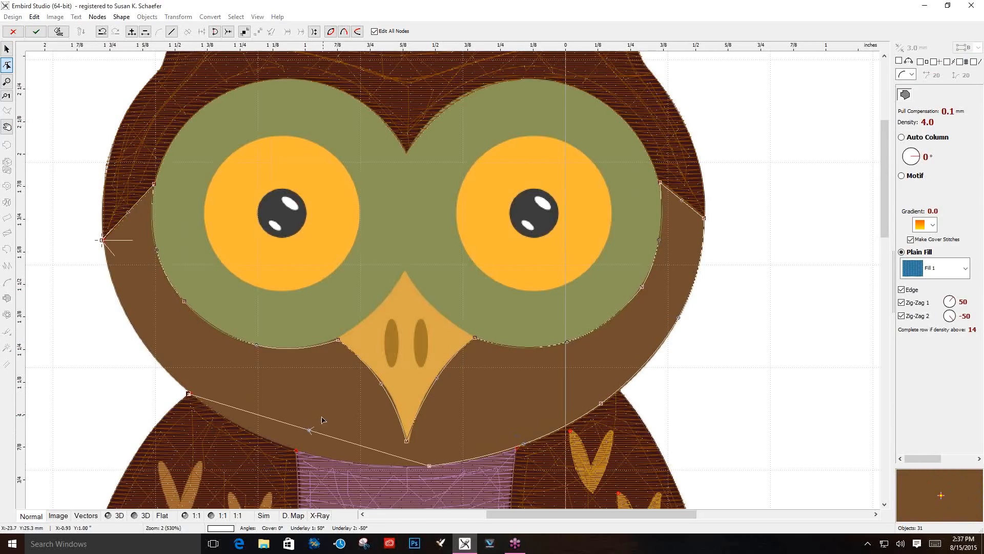
drag(310, 433, 305, 453)
click(107, 265)
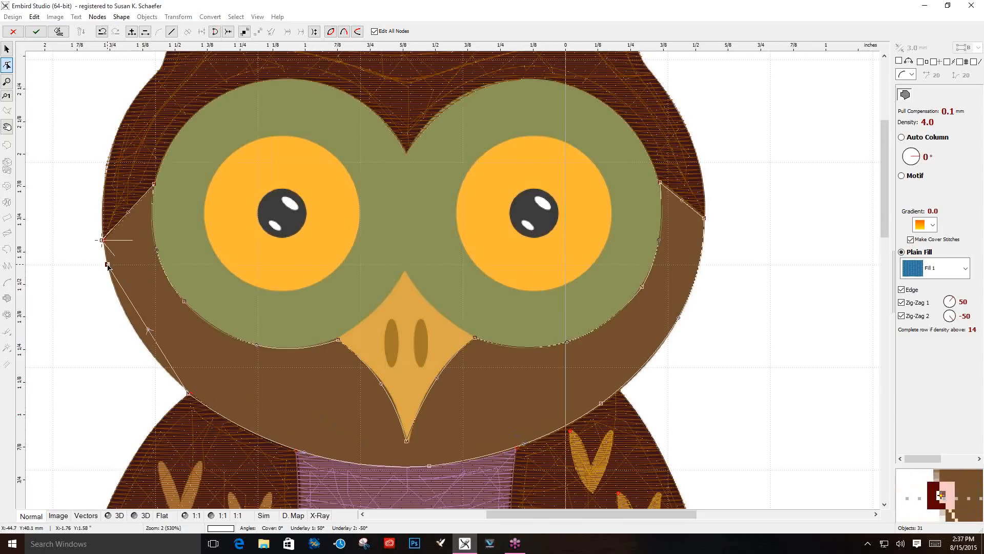
drag(148, 331, 136, 335)
drag(106, 264, 104, 241)
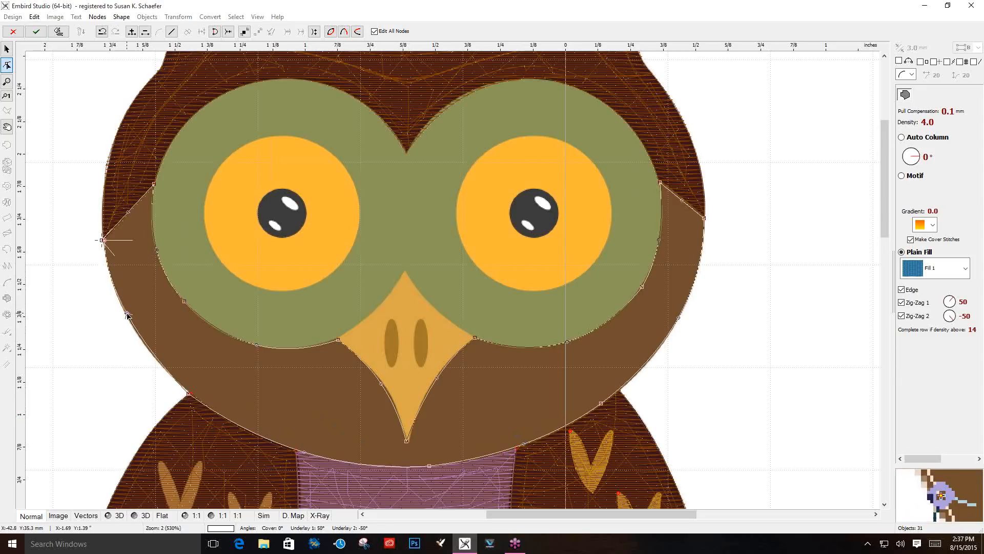
Generate the stitches for the lower face fill and recolor it with the golden-brown thread
click(65, 31)
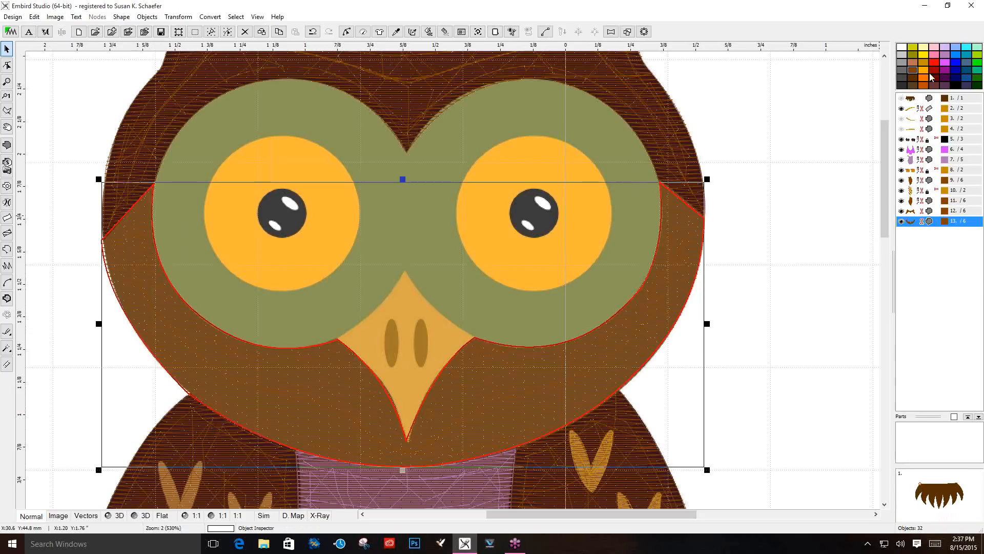
click(926, 63)
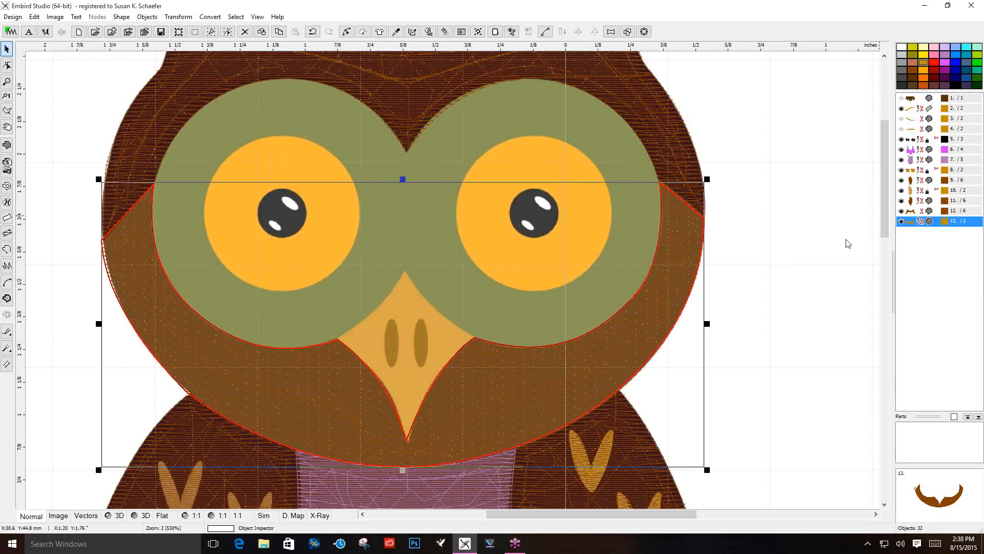
click(747, 250)
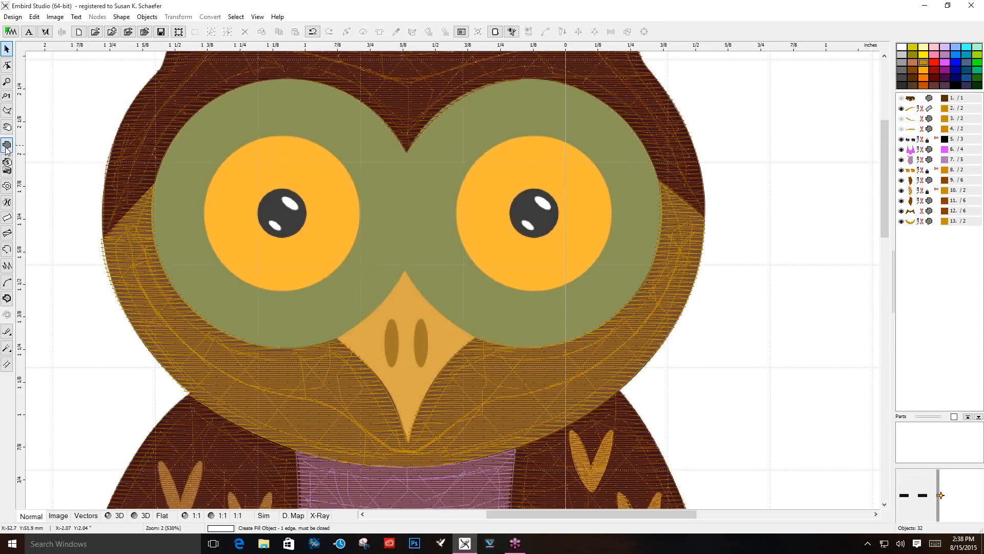
Create a fill from a 16-element ellipse, about 25.1 by 25.3 mm, over the left eye circle and generate its stitches
click(128, 174)
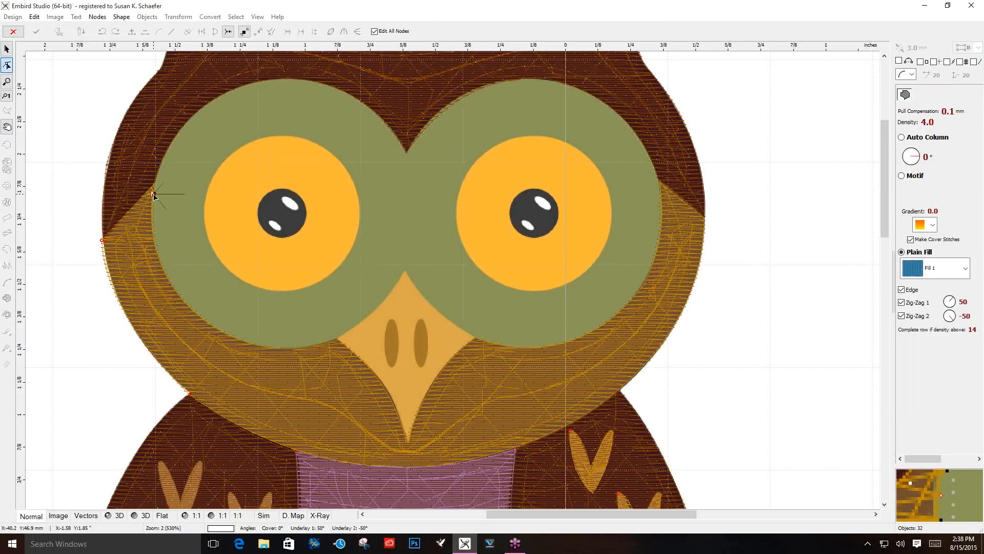
click(122, 17)
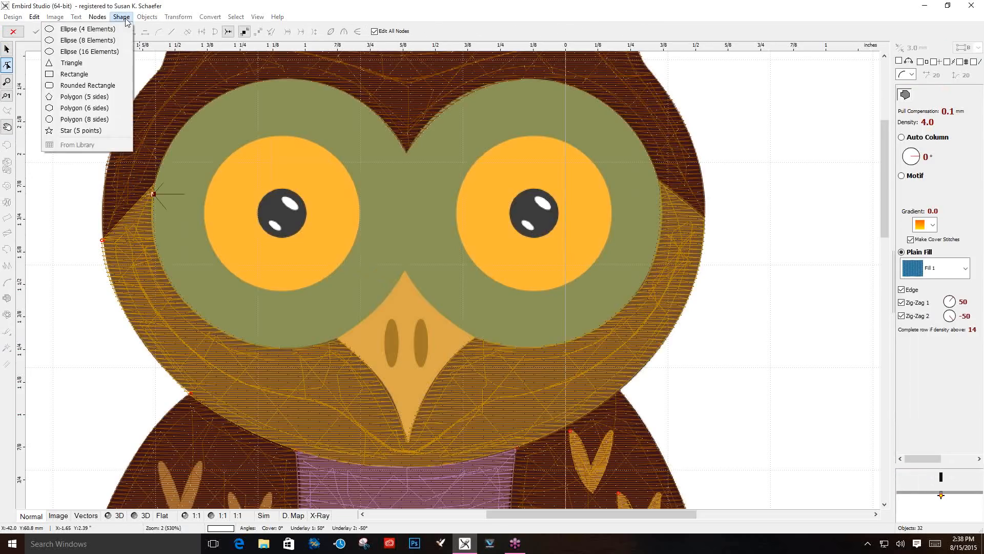
click(105, 52)
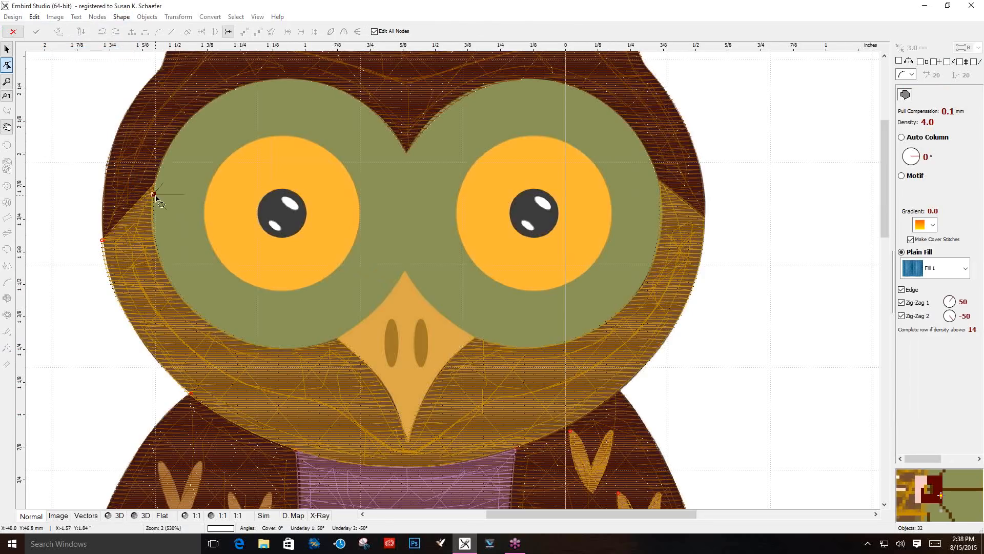
drag(153, 194, 284, 325)
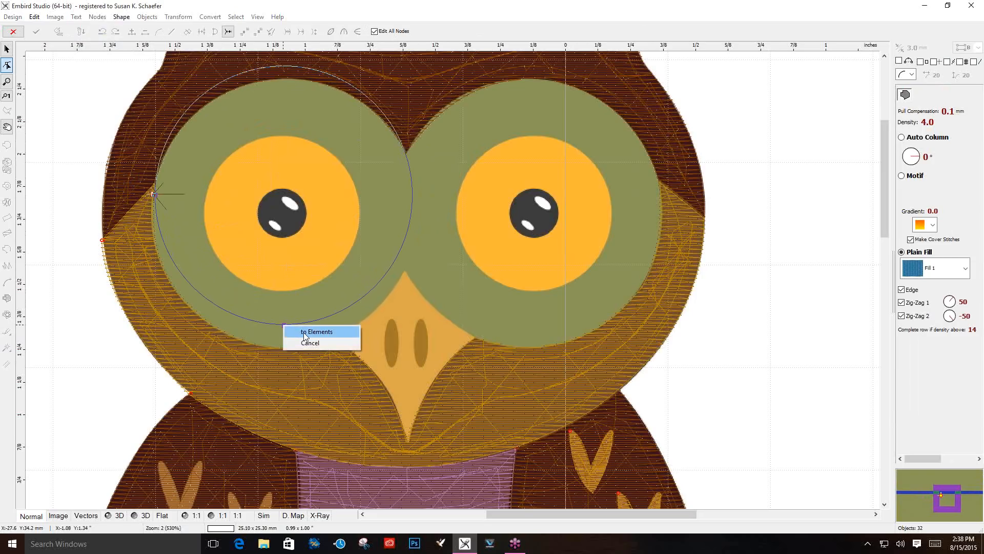
click(304, 333)
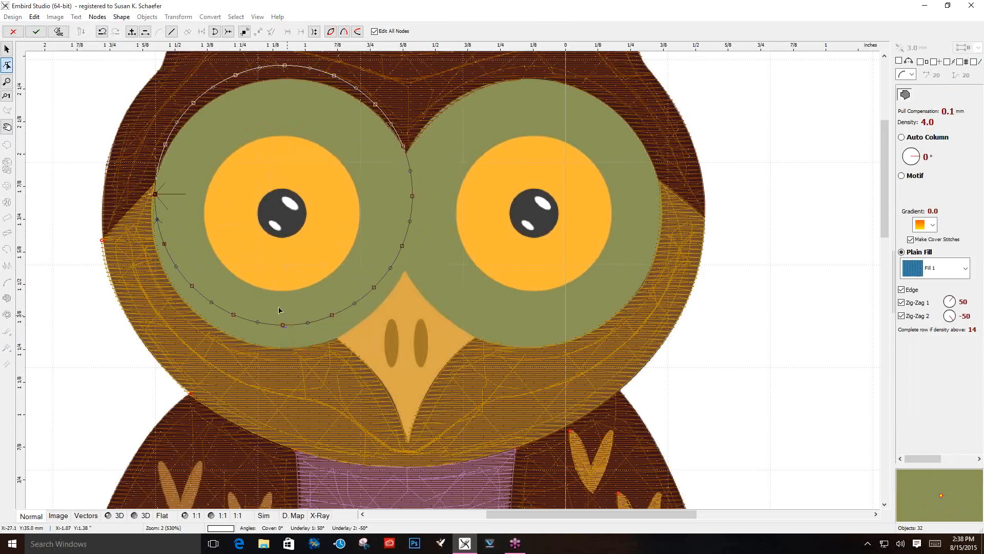
click(59, 32)
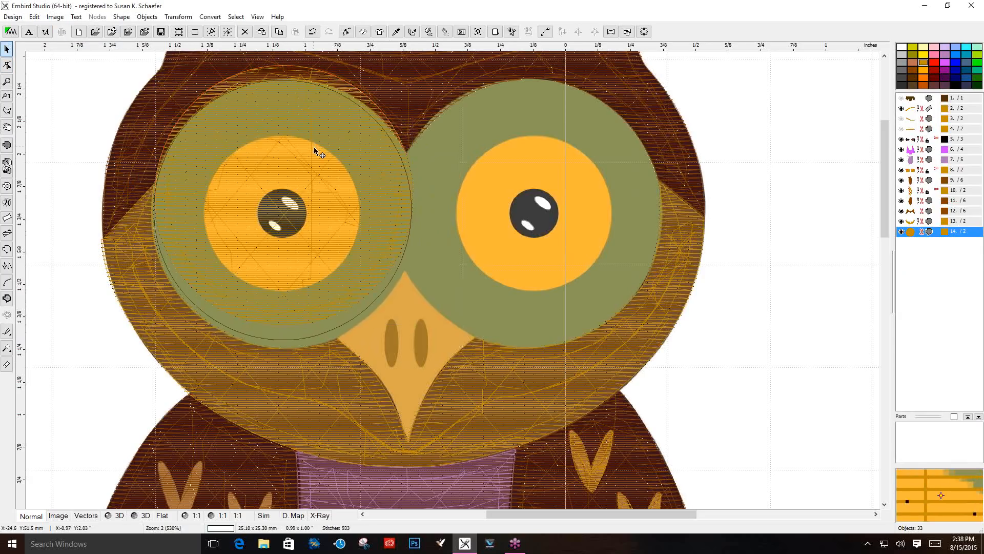
Move the ellipse fill onto the green left eye circle and resize it to 26.05 by 26.05 mm to match the artwork
click(368, 133)
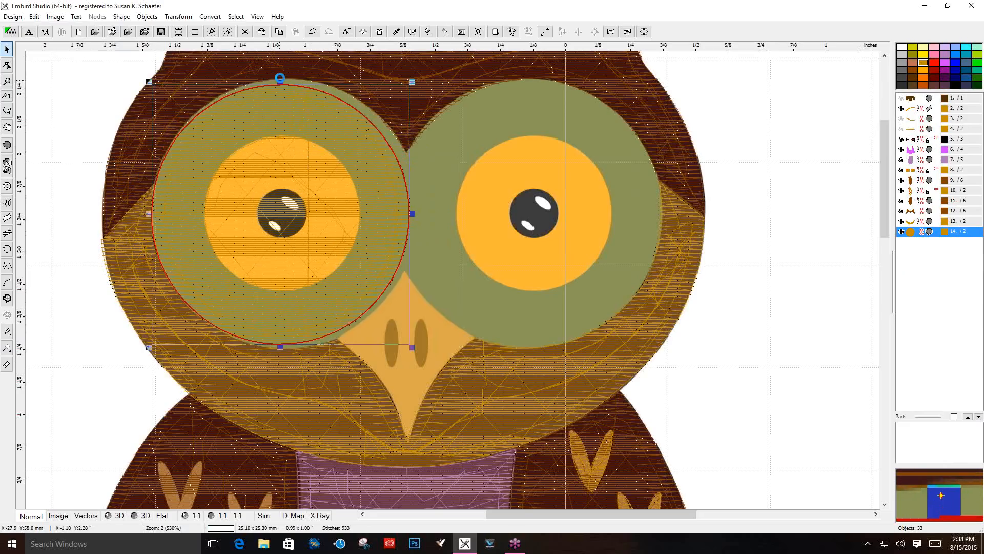
drag(280, 78, 280, 73)
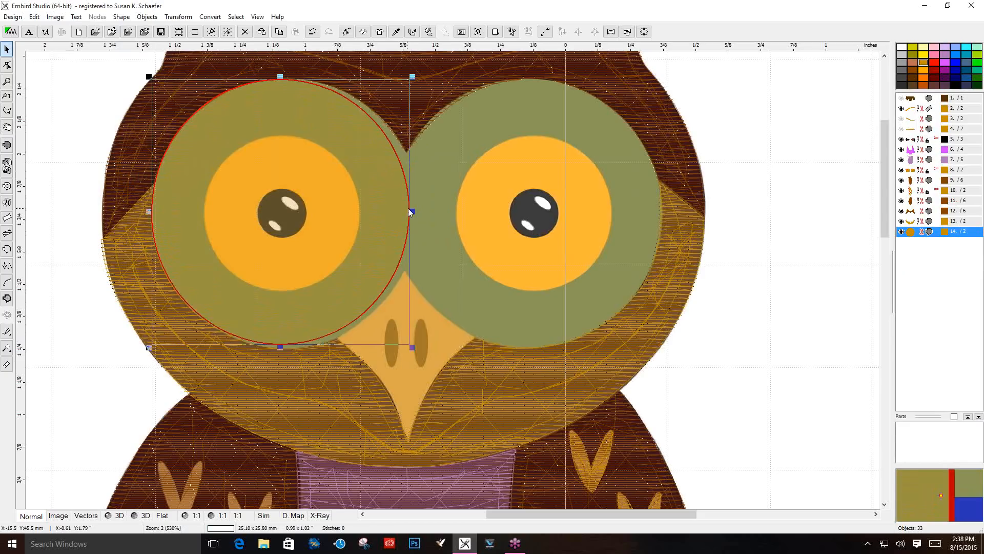
drag(413, 208, 420, 208)
click(348, 277)
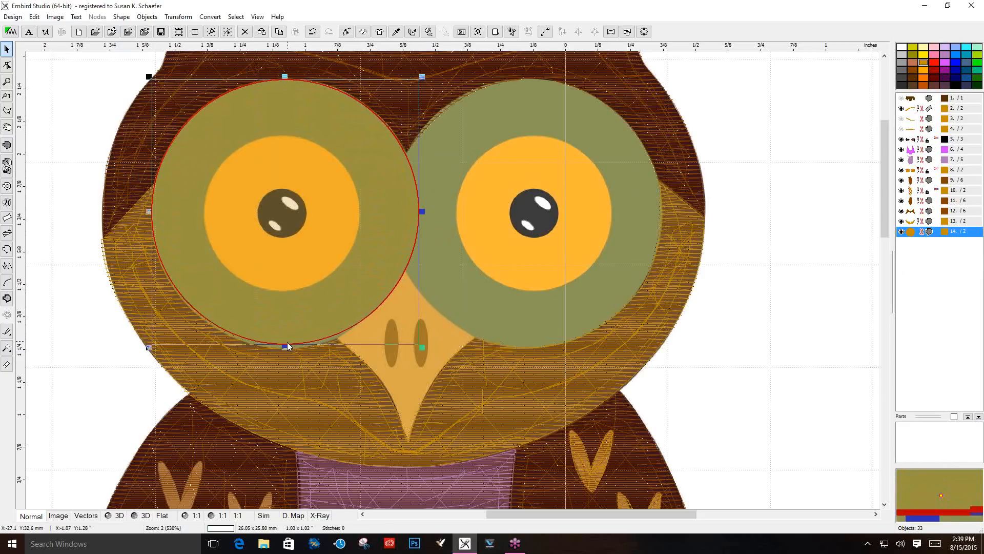
drag(284, 347, 284, 349)
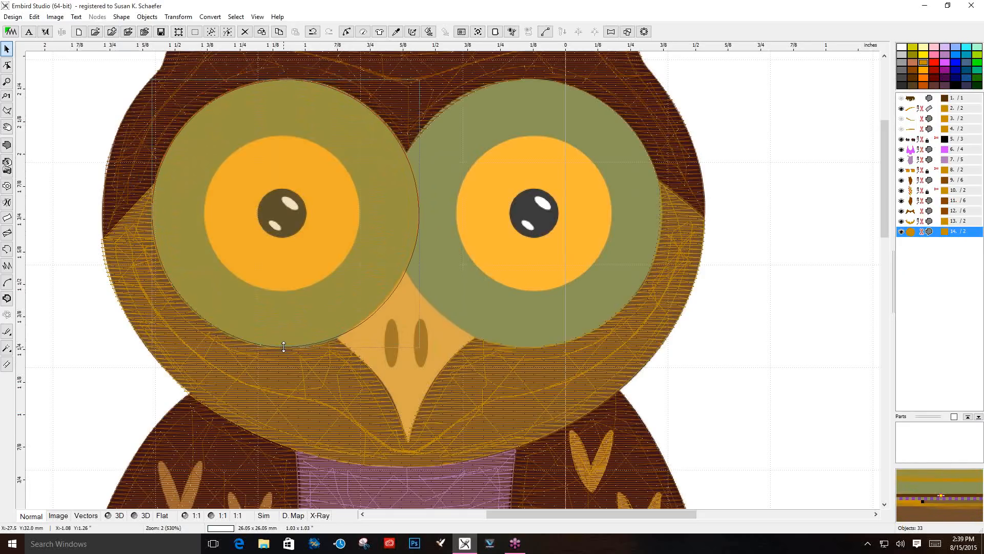
click(284, 346)
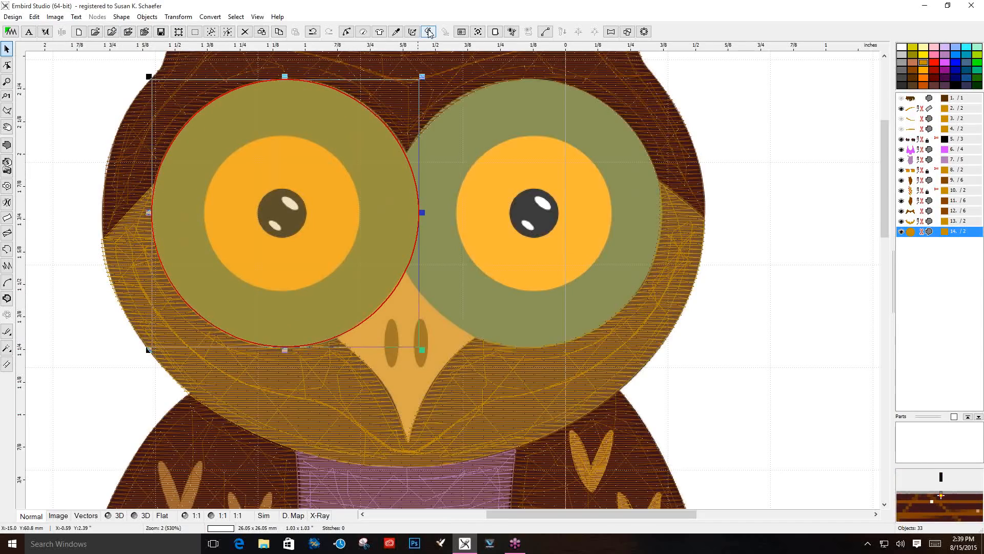
Generate the stitches for the resized left eye circle fill and recolor it with the yellow-green thread
click(428, 31)
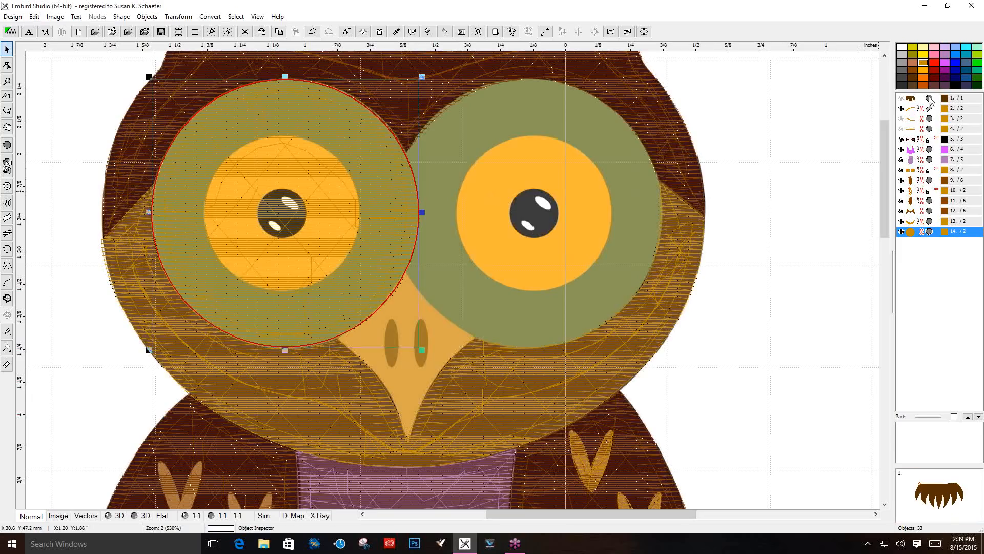
click(913, 46)
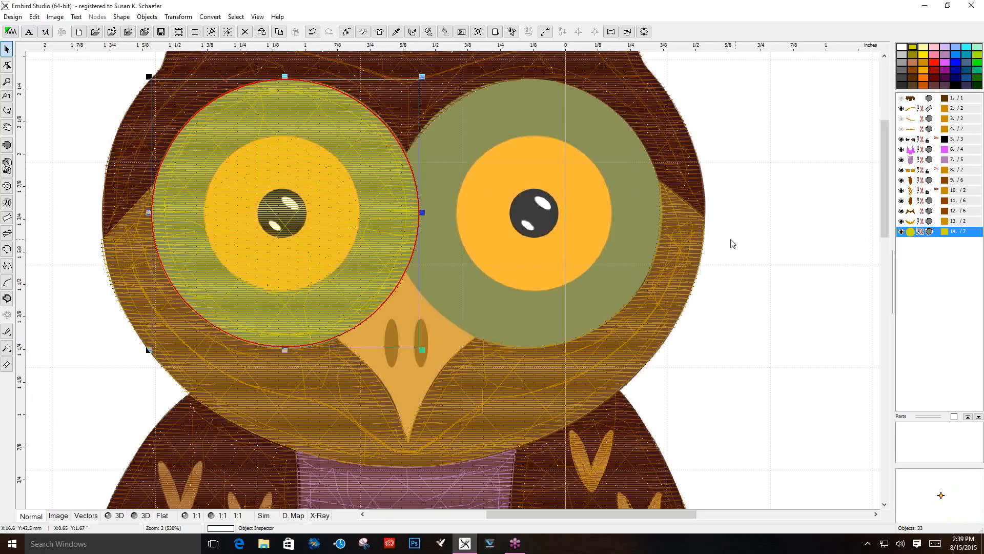
Duplicate the left eye circle fill and move the copy onto the green right eye circle of the artwork
right_click(383, 251)
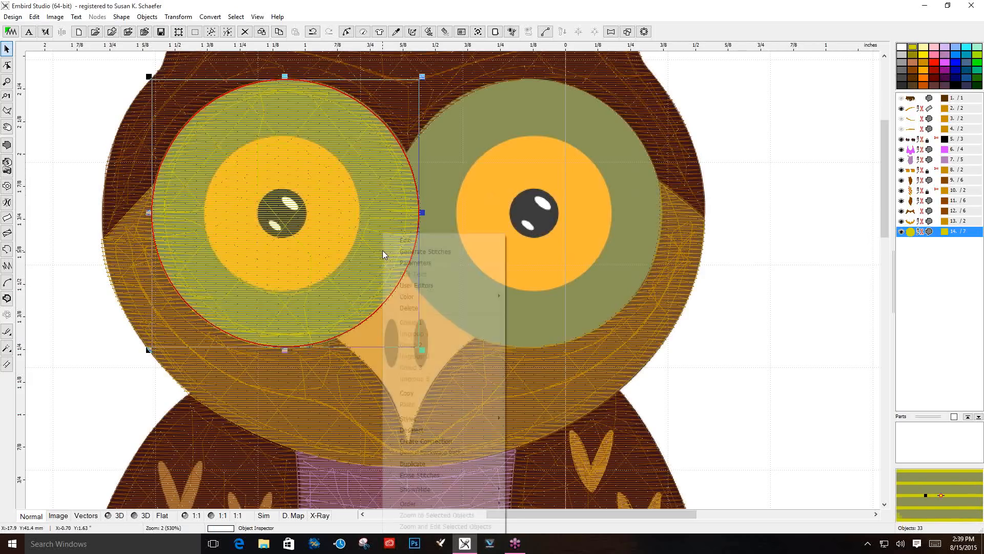
click(413, 463)
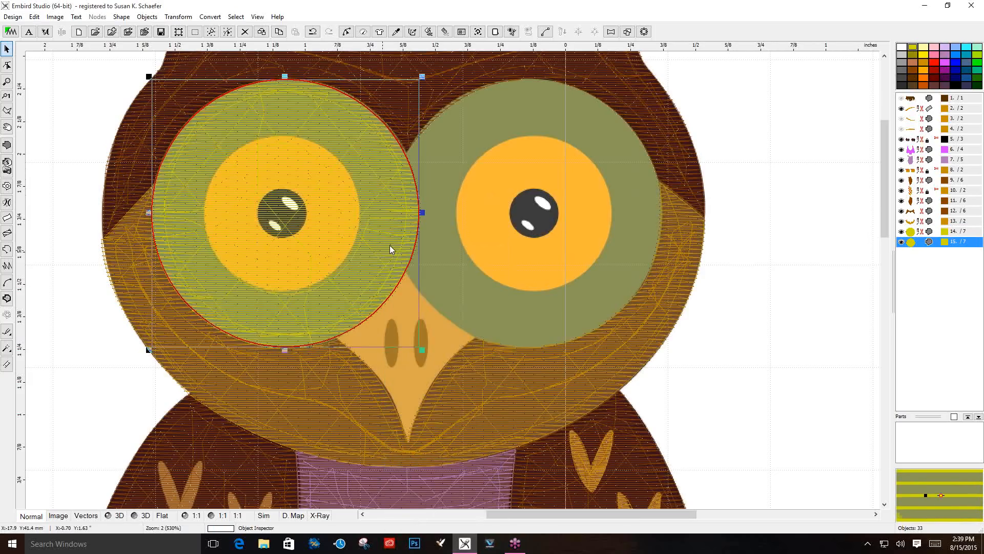
drag(375, 199, 609, 190)
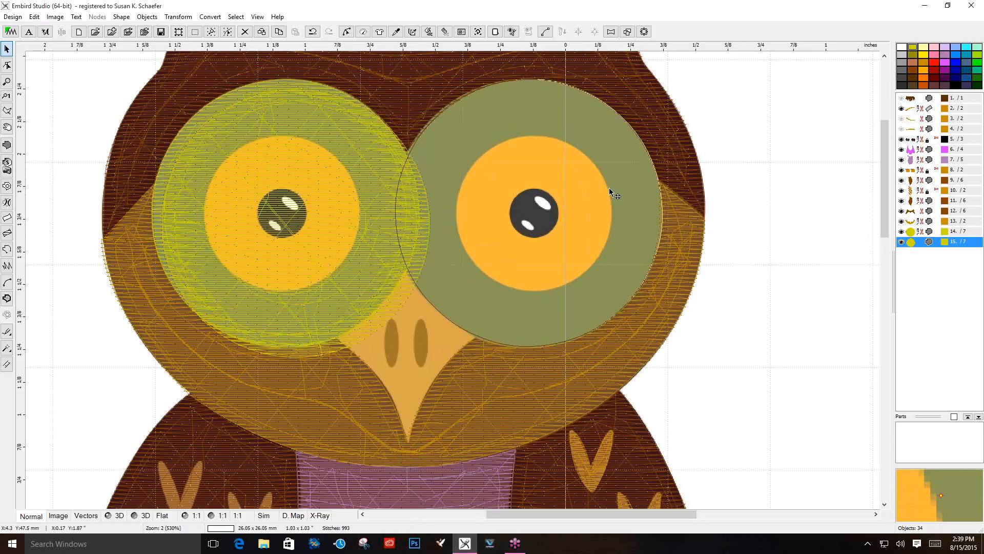
click(519, 196)
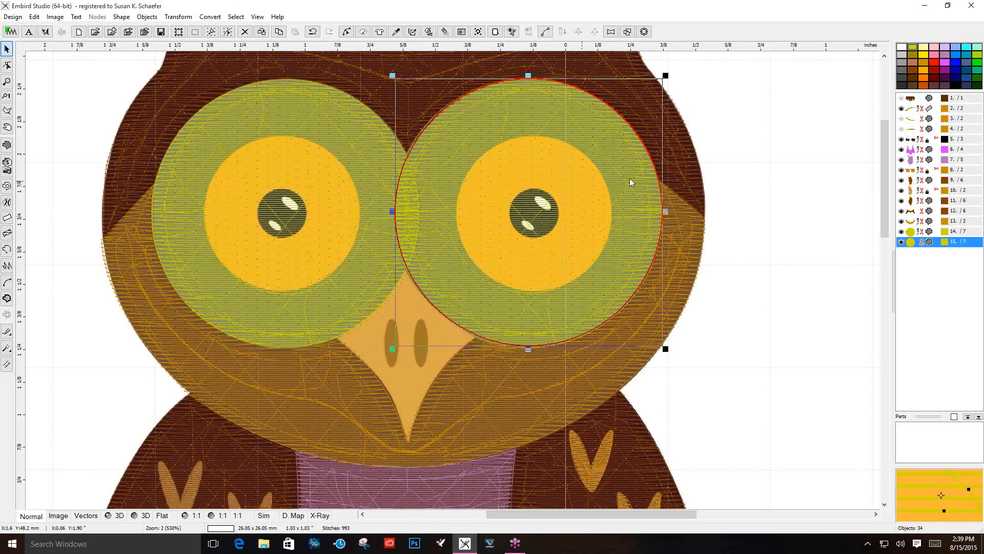
Merge the two overlapping eye circle fills into one shape with the Union shaping operation
click(916, 232)
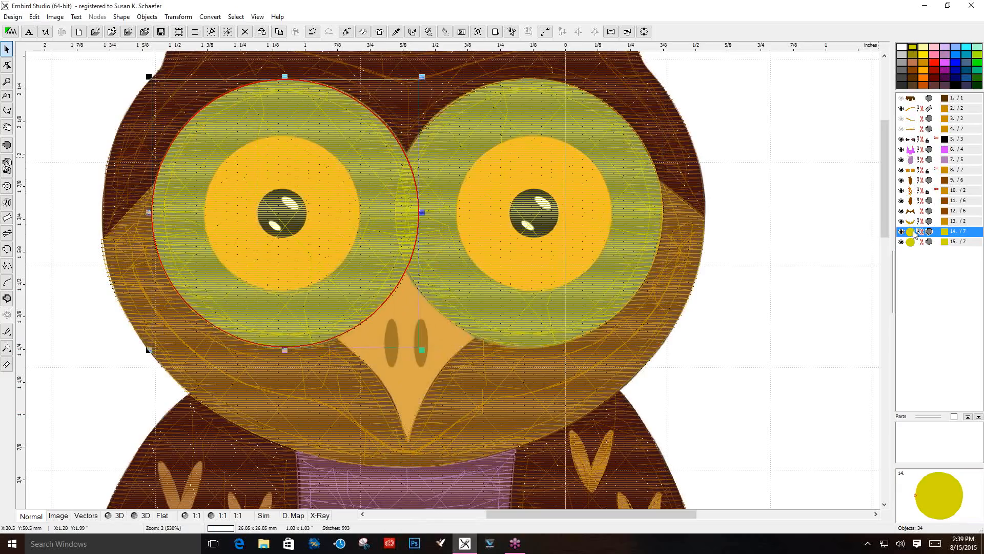
shift+click(915, 242)
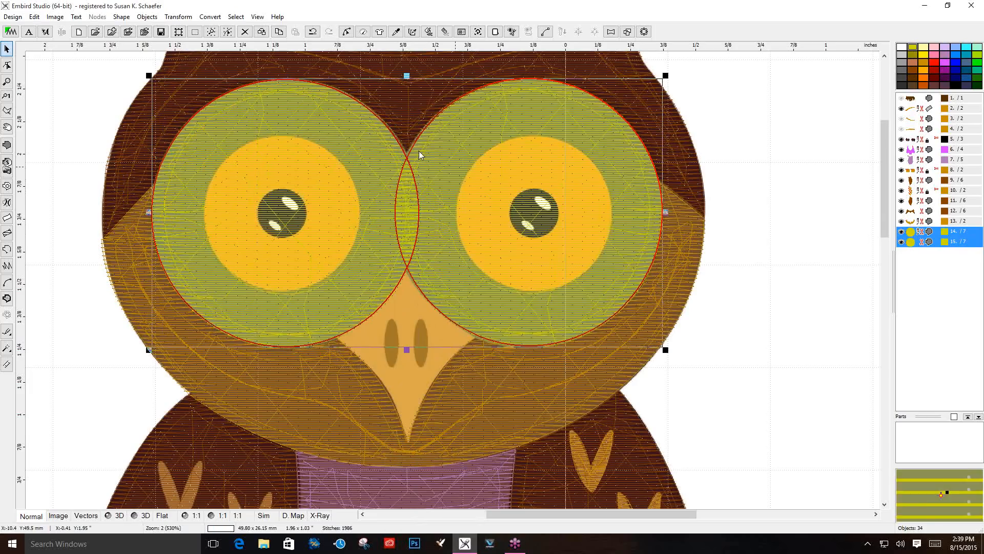
click(179, 17)
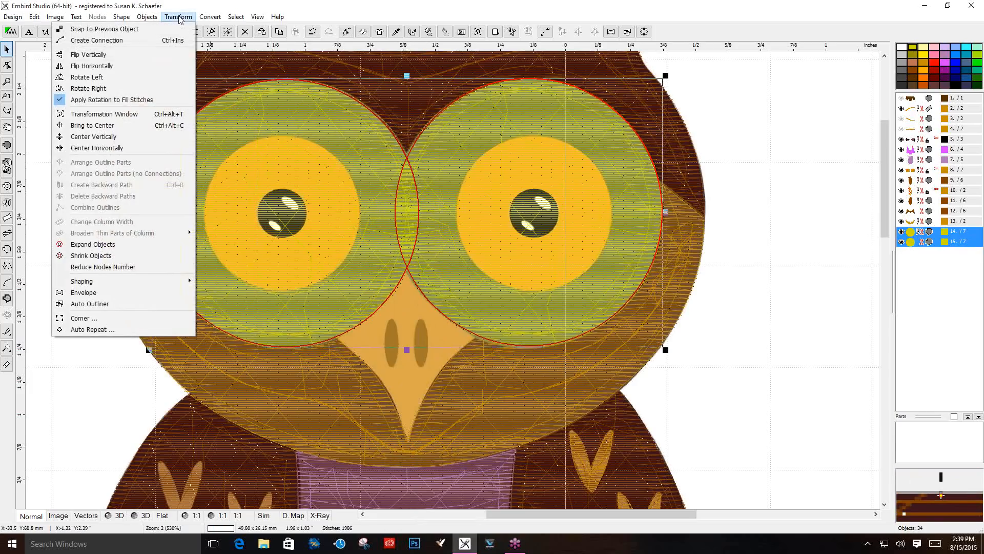
mouse_move(146, 285)
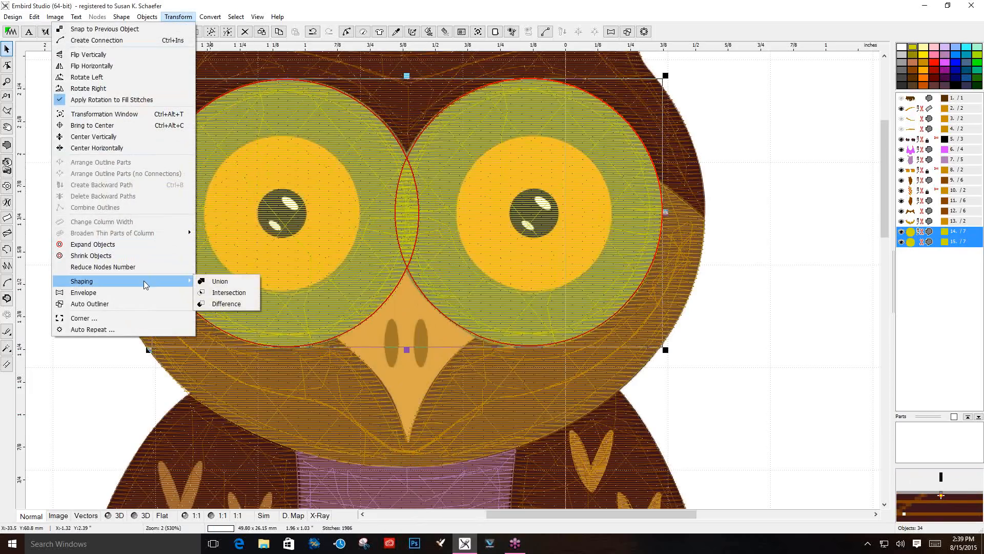
click(219, 282)
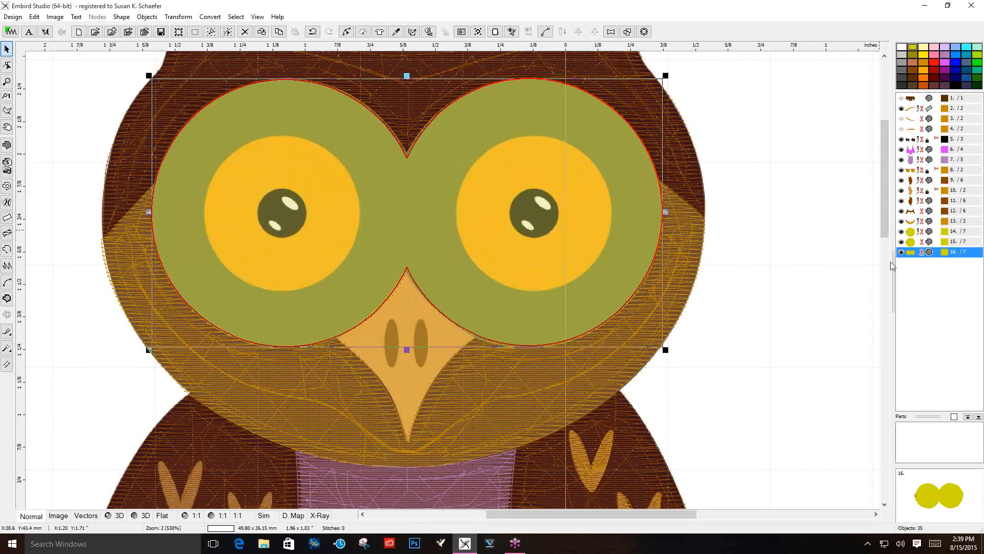
click(773, 299)
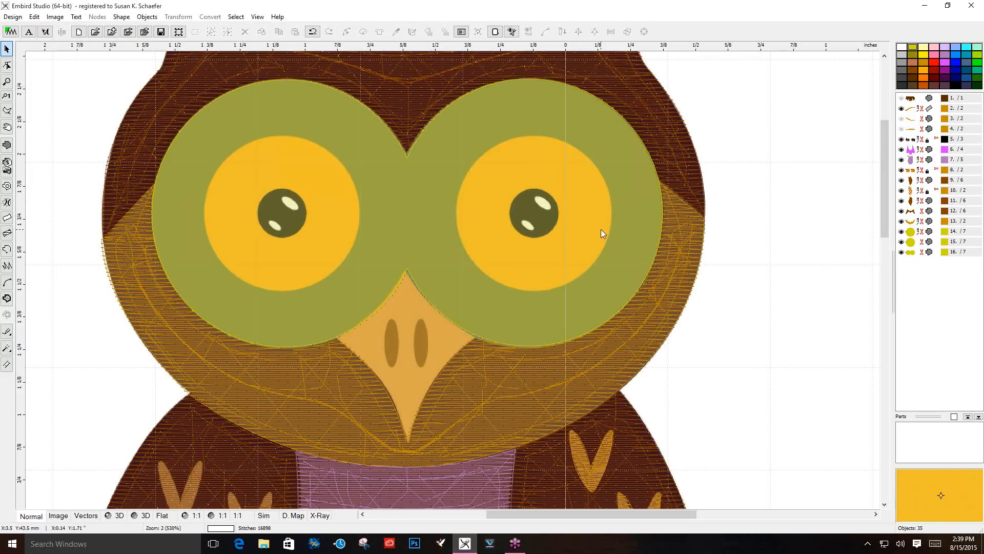
Generate the stitches for the merged eye shape and delete the two original circle fills
click(913, 253)
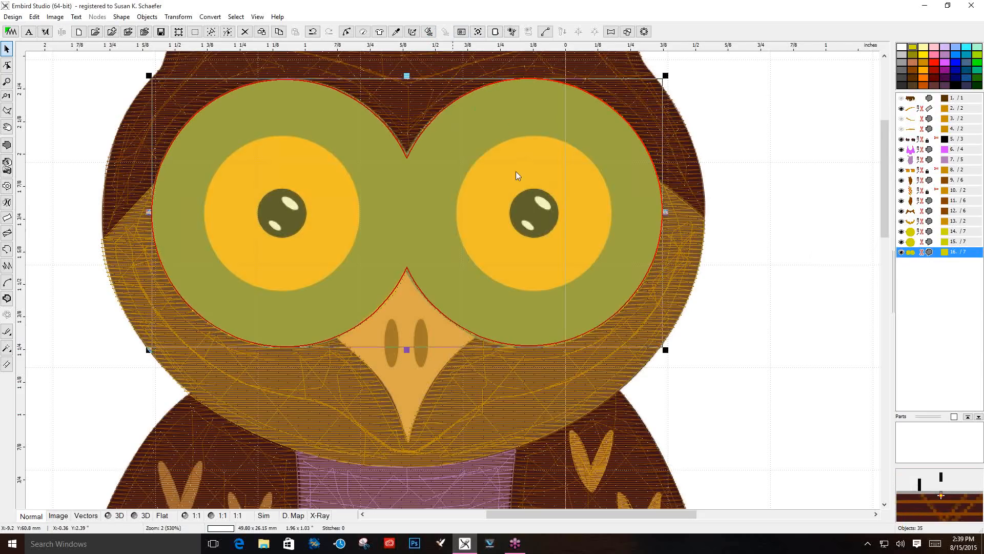
click(792, 273)
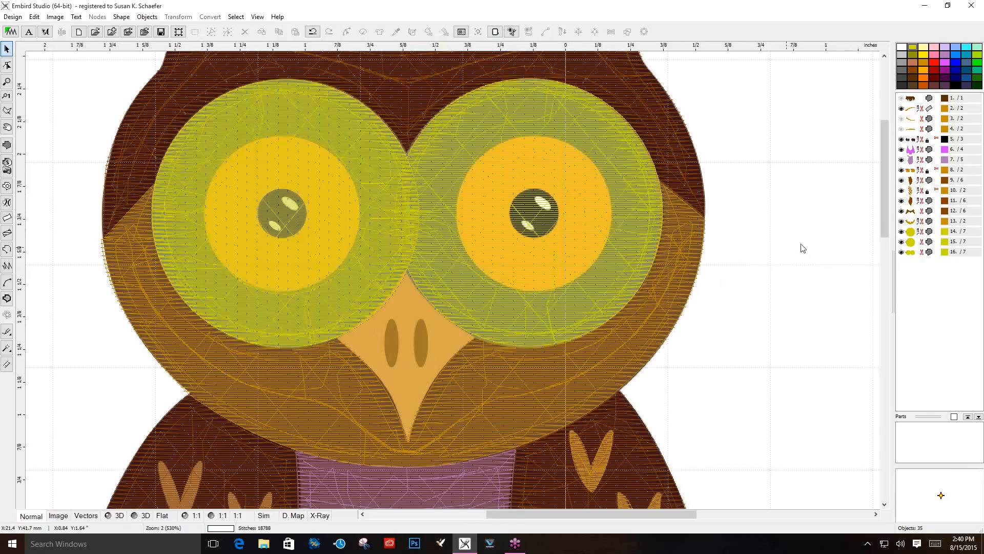
drag(903, 232, 900, 245)
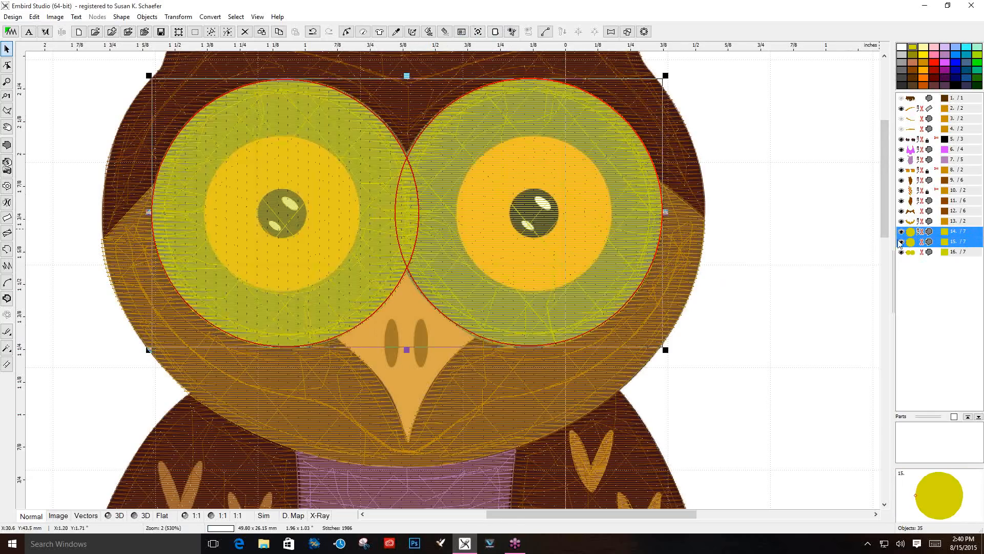
right_click(835, 216)
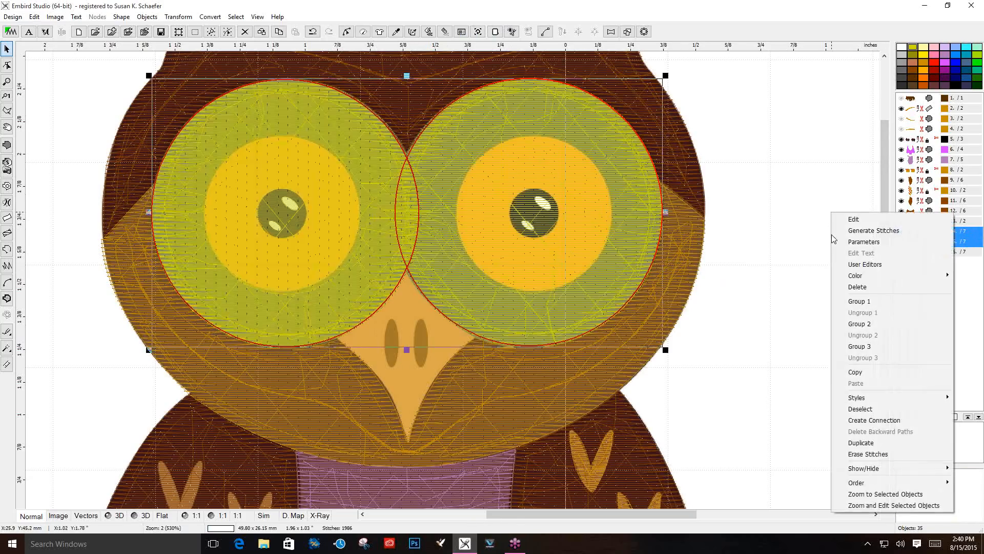
click(854, 284)
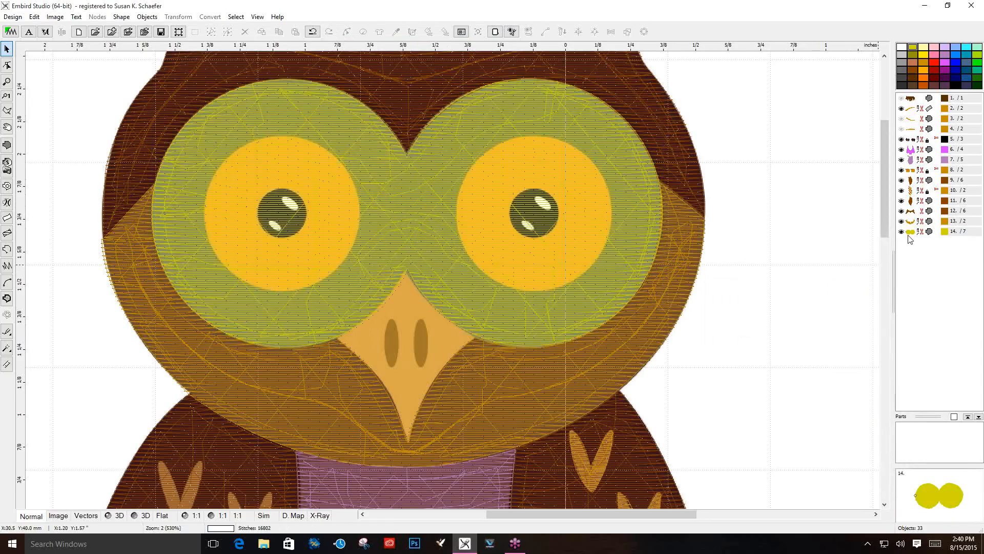
Nudge the merged eye fill slightly up and to the left to align it with the artwork
click(623, 278)
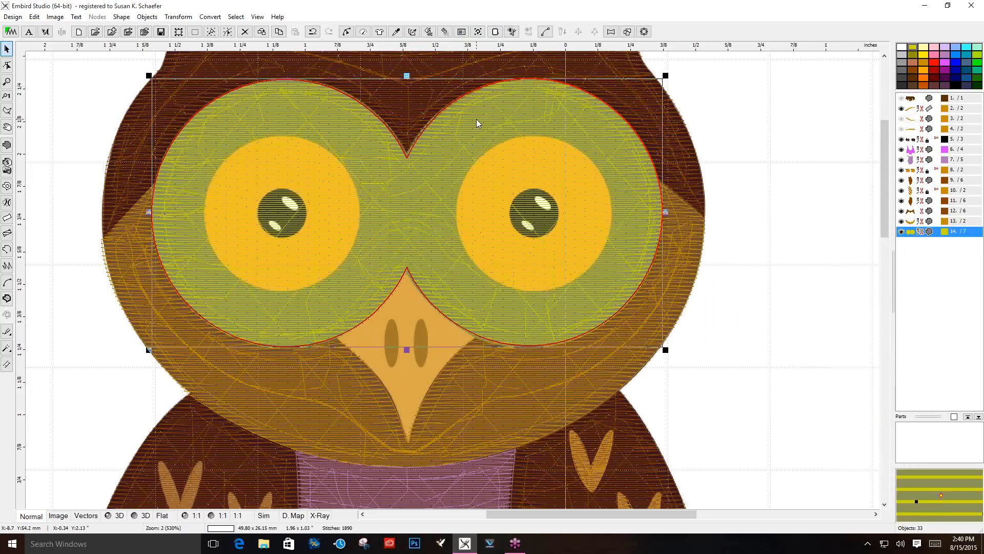
mouse_move(494, 132)
mouse_down()
mouse_move(514, 145)
mouse_move(455, 140)
mouse_move(485, 123)
mouse_up()
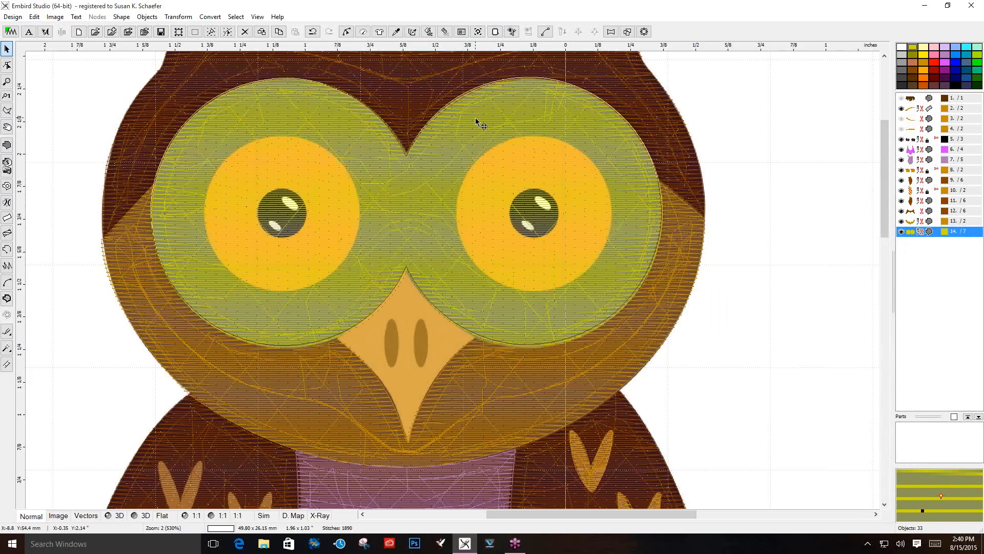
click(736, 218)
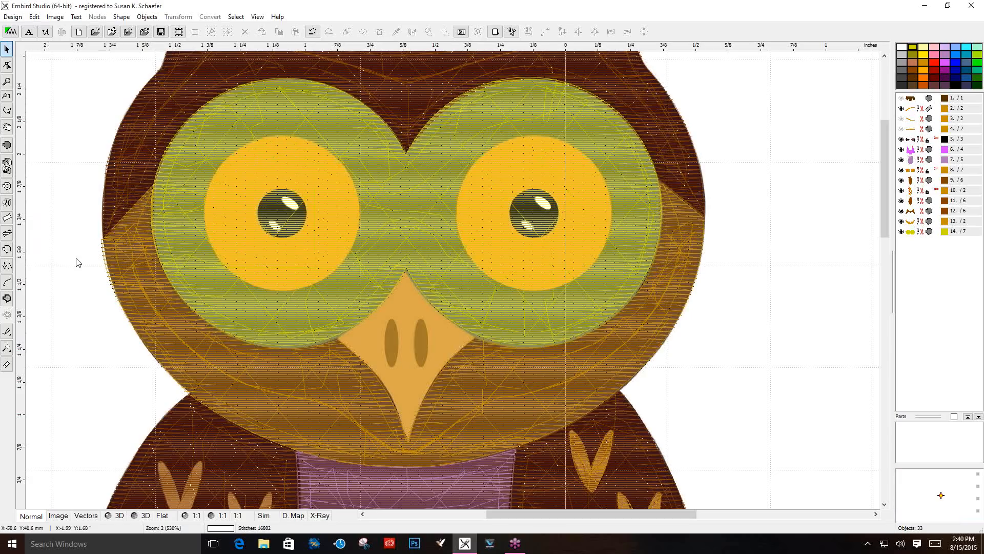
Cut an opening from an 8-element ellipse, about 15.2 by 15.1 mm, around the left orange iris in the eye fill and generate its stitches
click(235, 221)
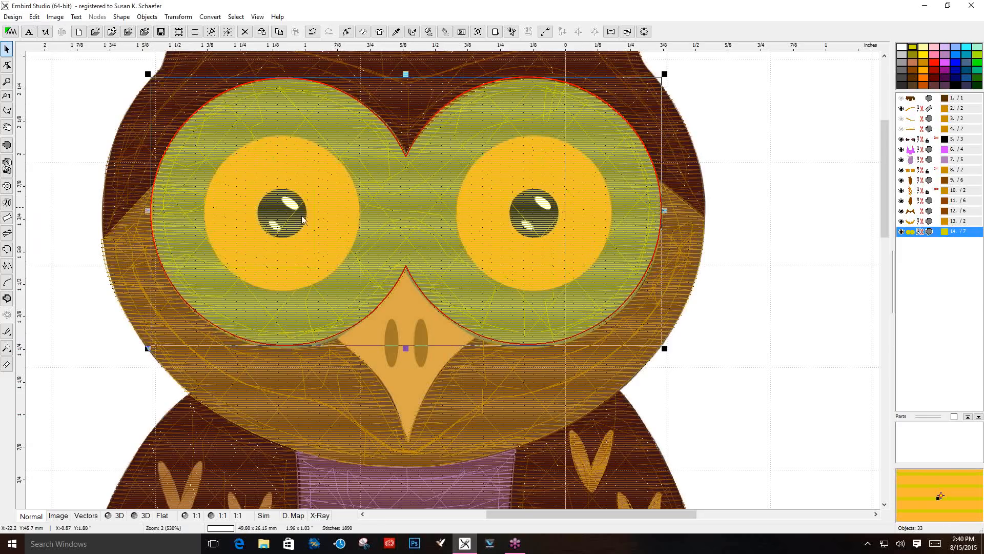
click(9, 188)
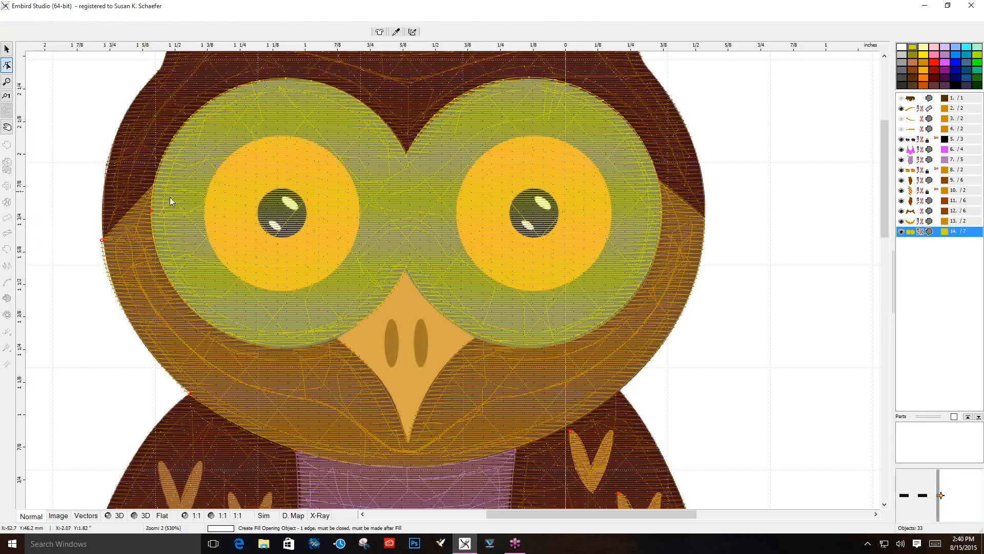
click(205, 214)
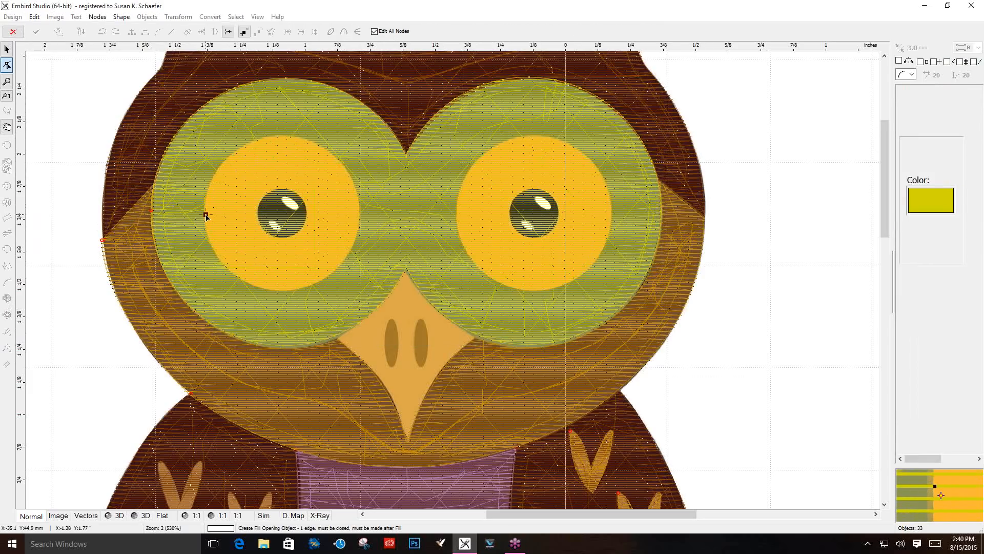
click(121, 17)
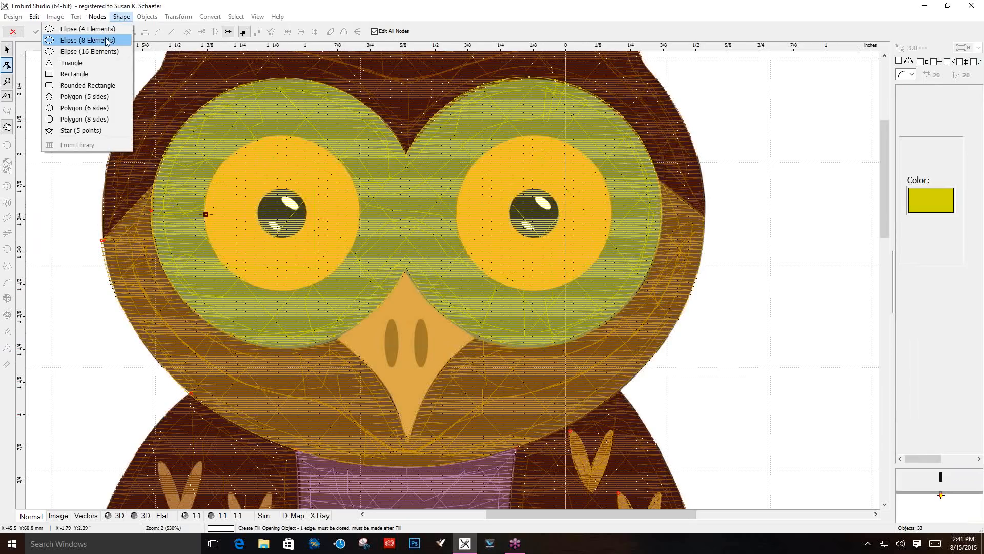
click(107, 41)
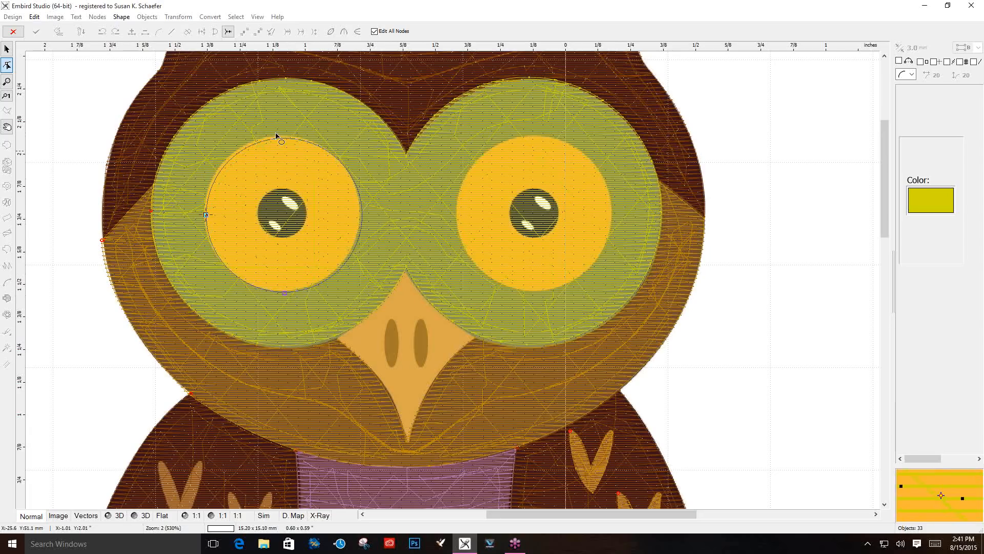
right_click(285, 294)
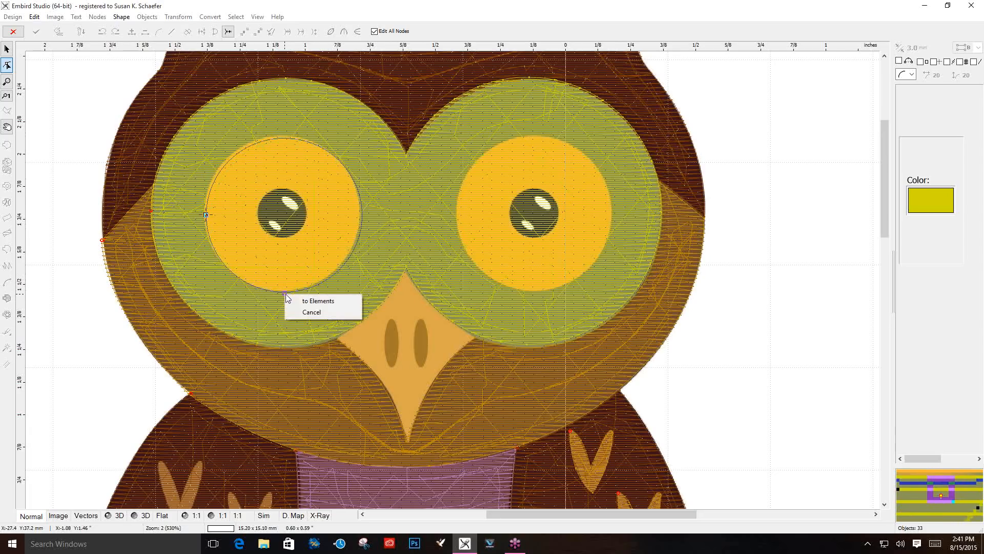
click(315, 302)
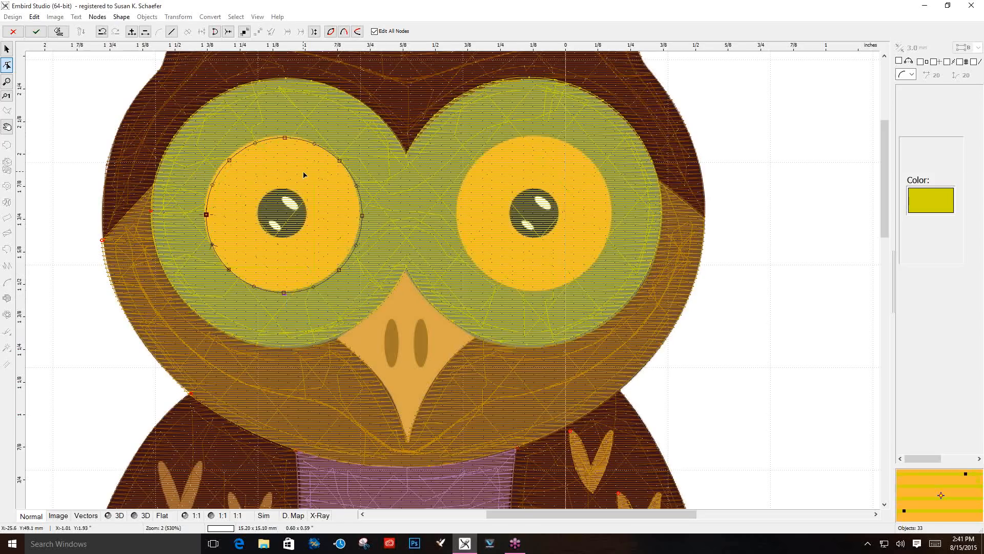
click(58, 31)
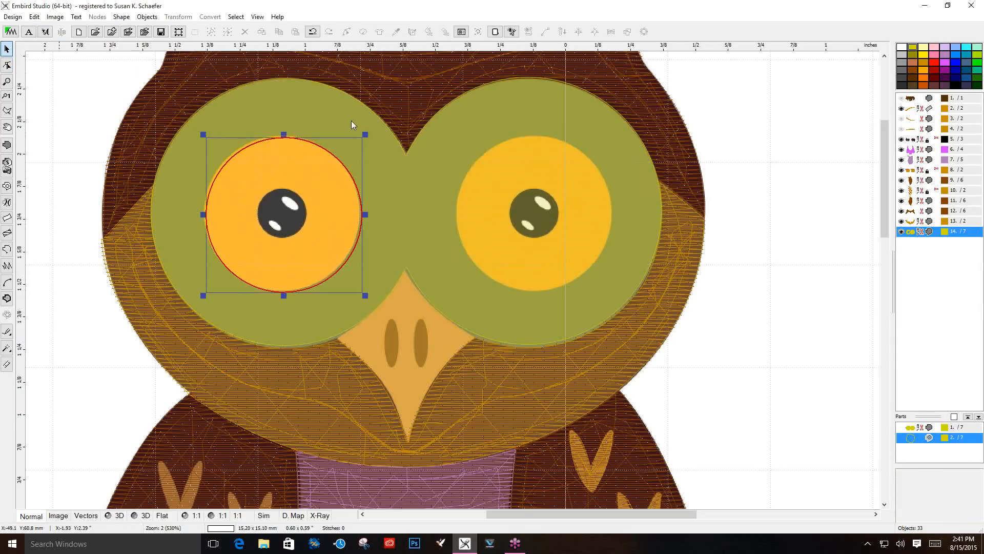
Move the opening to match the left orange iris and regenerate the eye fill's stitches
click(337, 182)
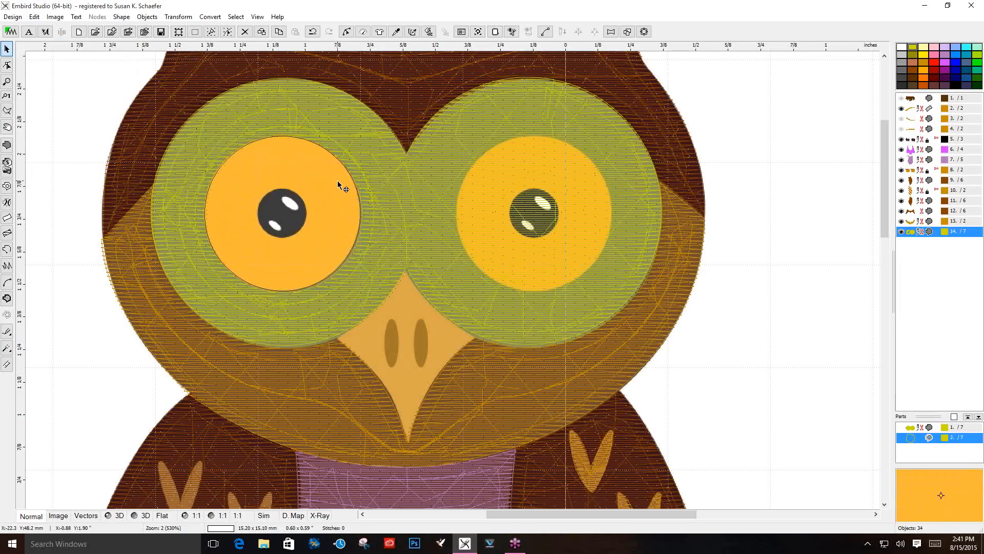
click(337, 181)
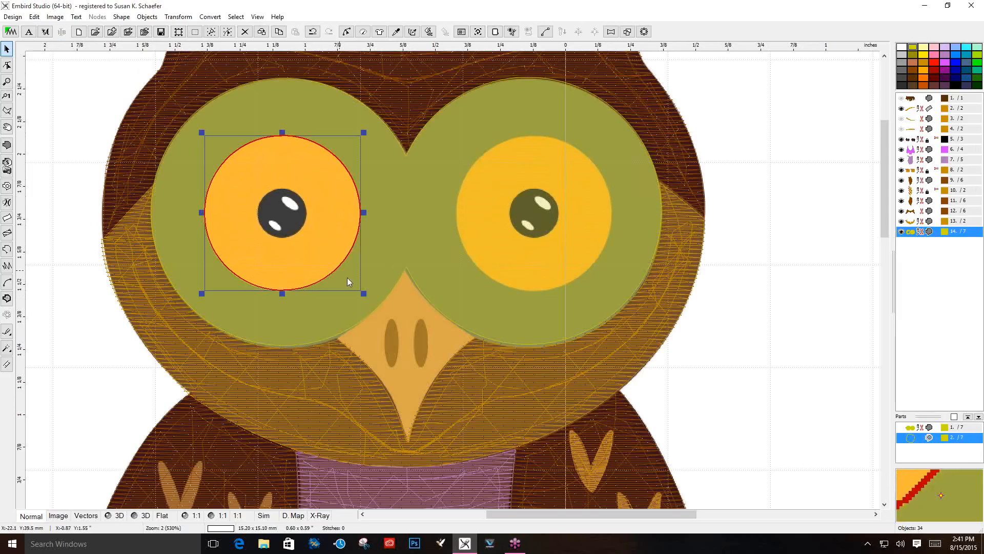
click(430, 31)
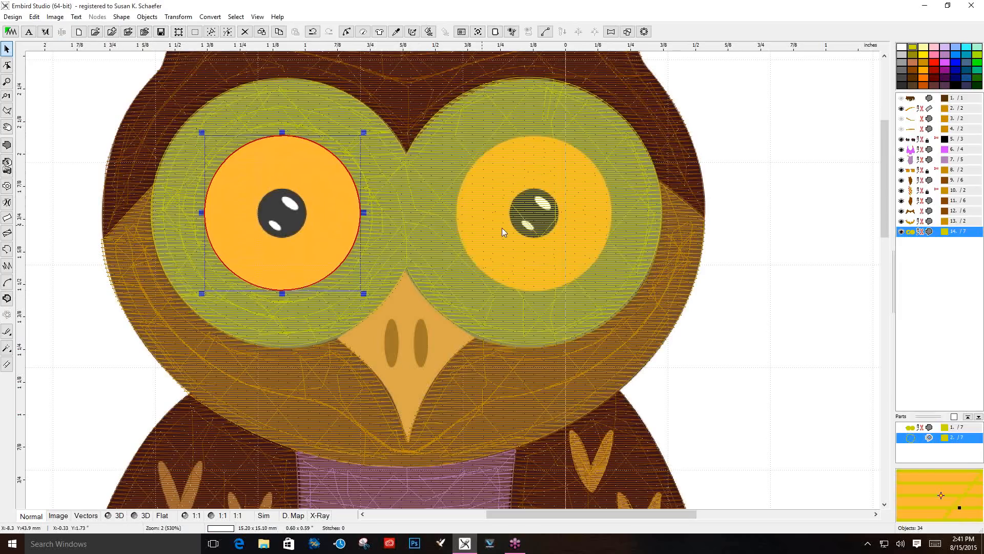
Cut an opening from an 8-element ellipse, about 15.1 by 15.1 mm, around the right orange iris in the eye fill
click(536, 236)
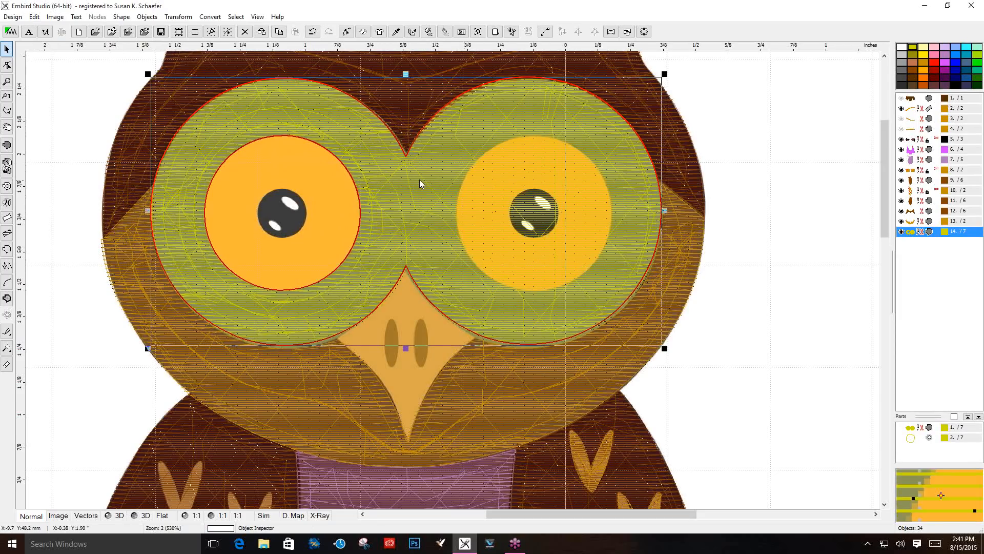
click(8, 187)
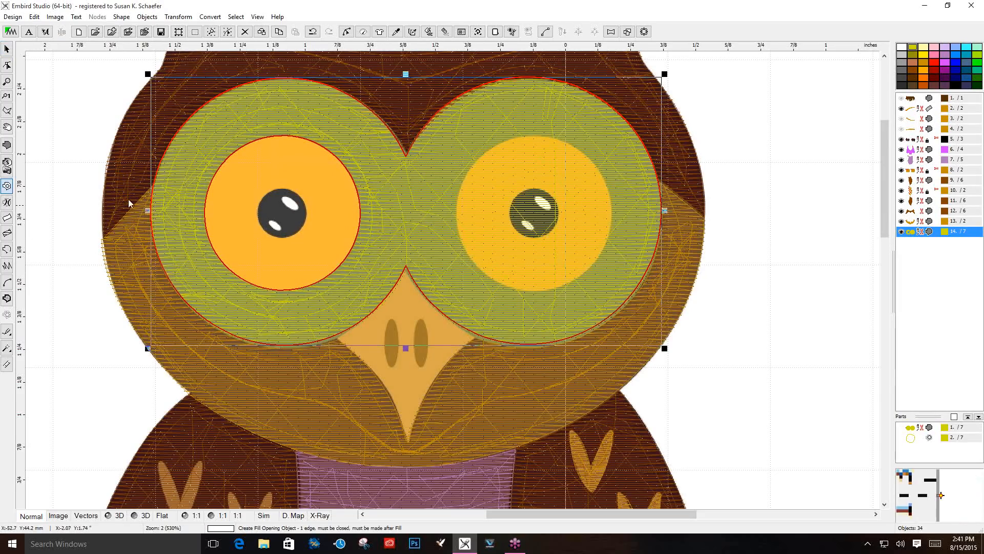
click(371, 189)
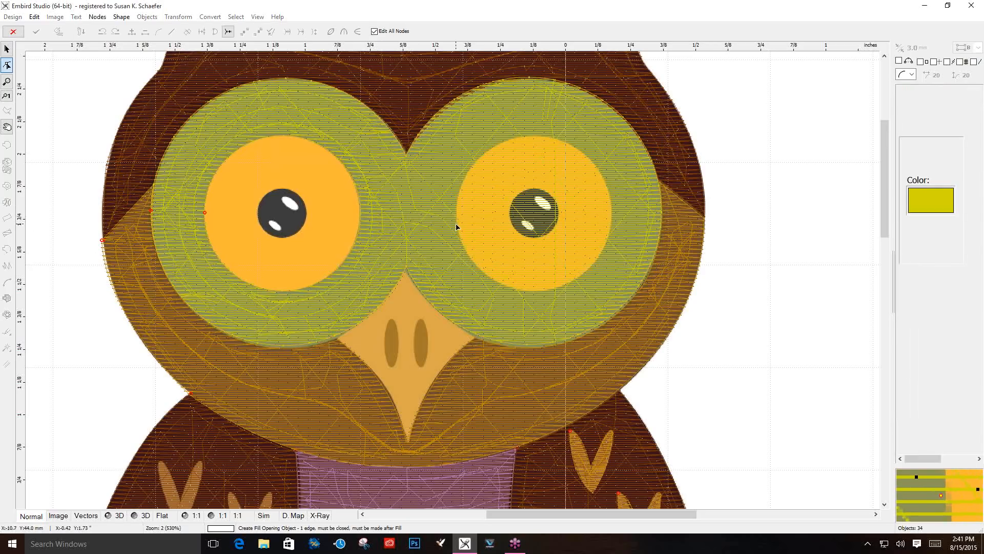
click(457, 216)
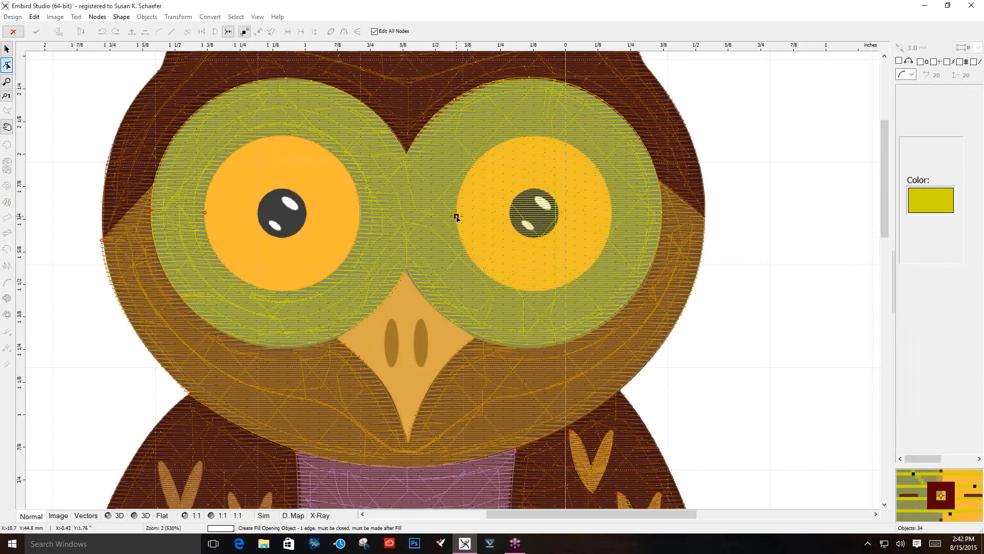
click(122, 18)
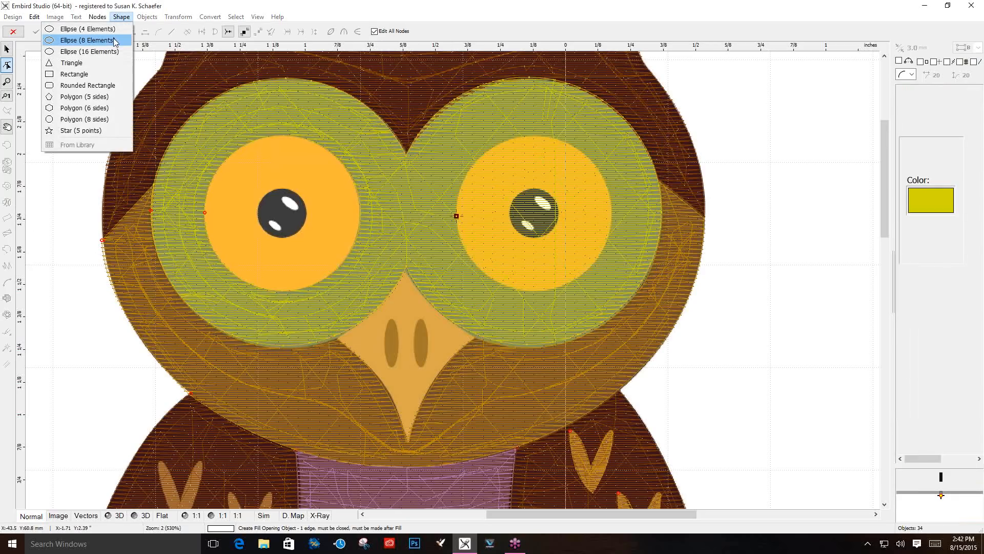
click(115, 41)
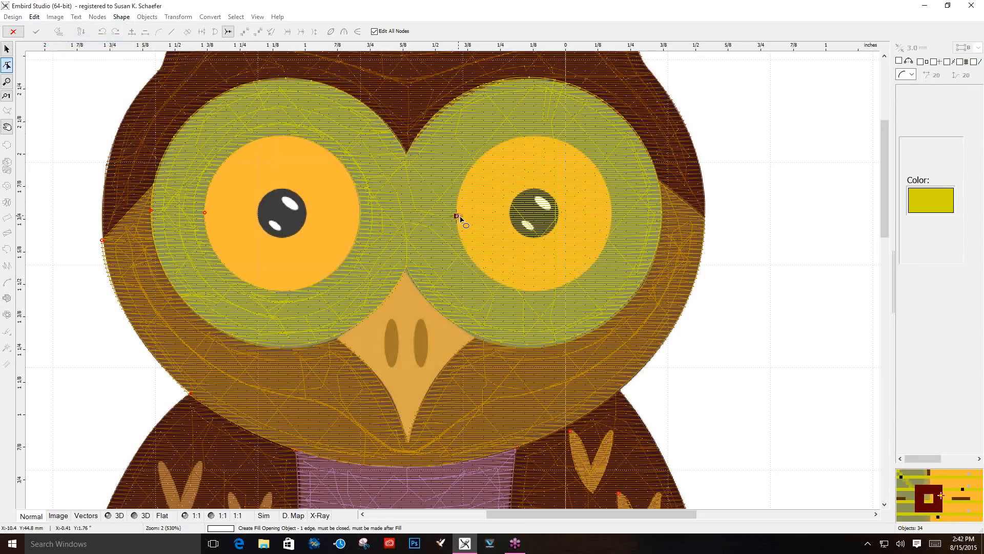
drag(459, 216, 537, 296)
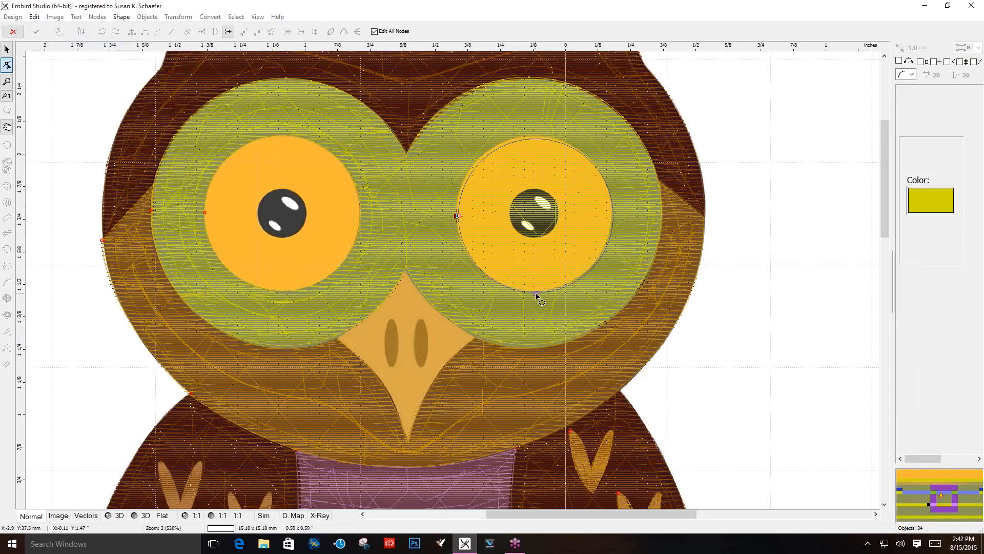
right_click(537, 294)
click(549, 298)
click(60, 33)
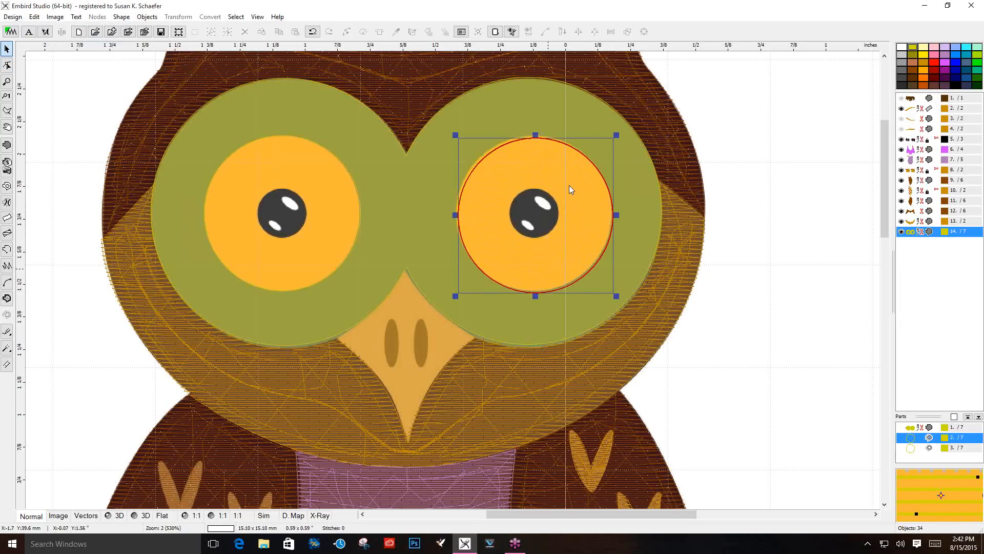
Align the new opening with the right orange iris and regenerate the eye fill's stitches, checking the result in 3D
drag(569, 186, 568, 185)
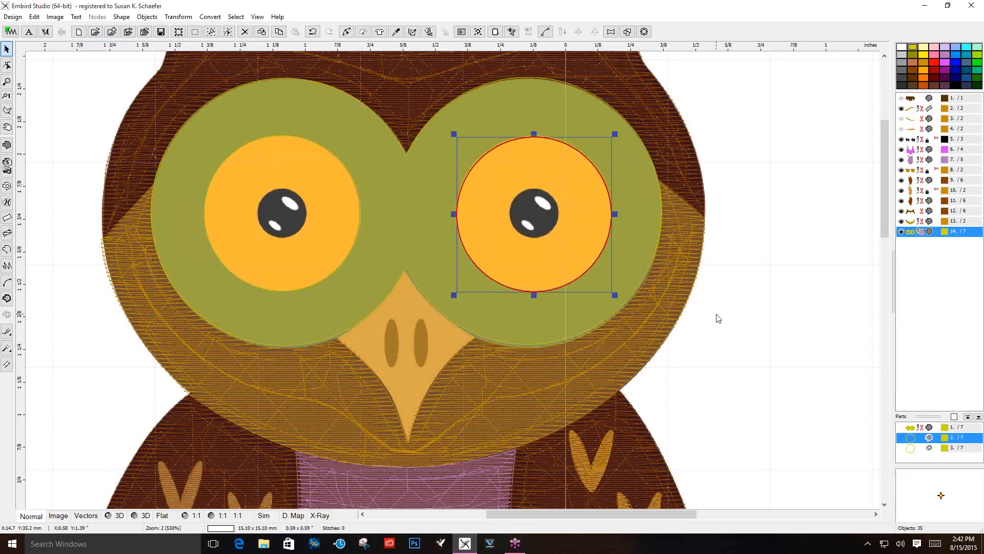
click(791, 310)
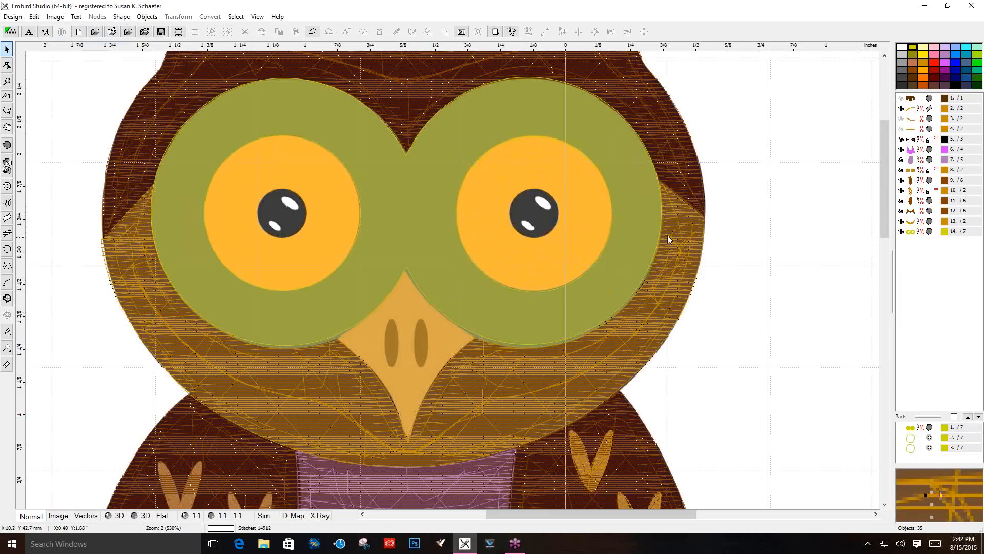
click(644, 226)
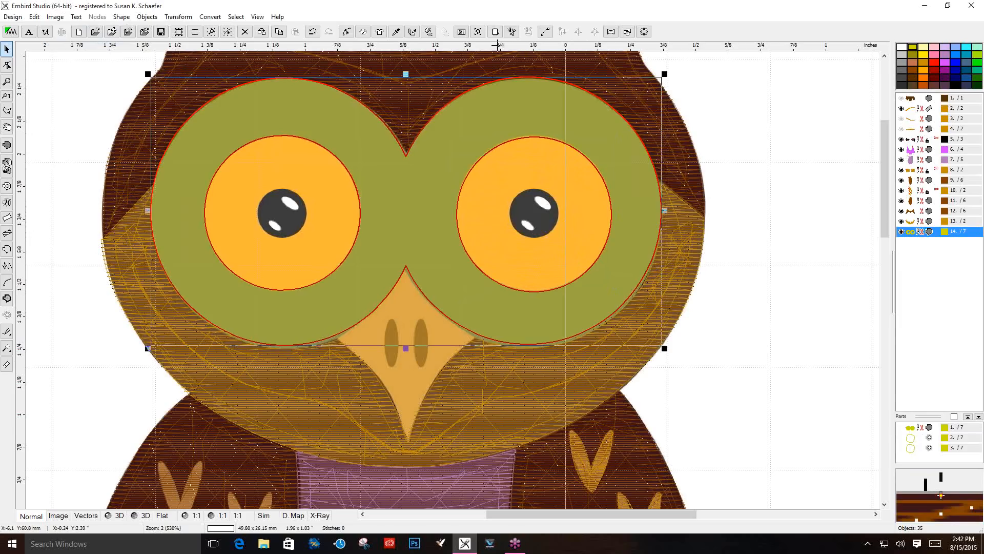
click(428, 37)
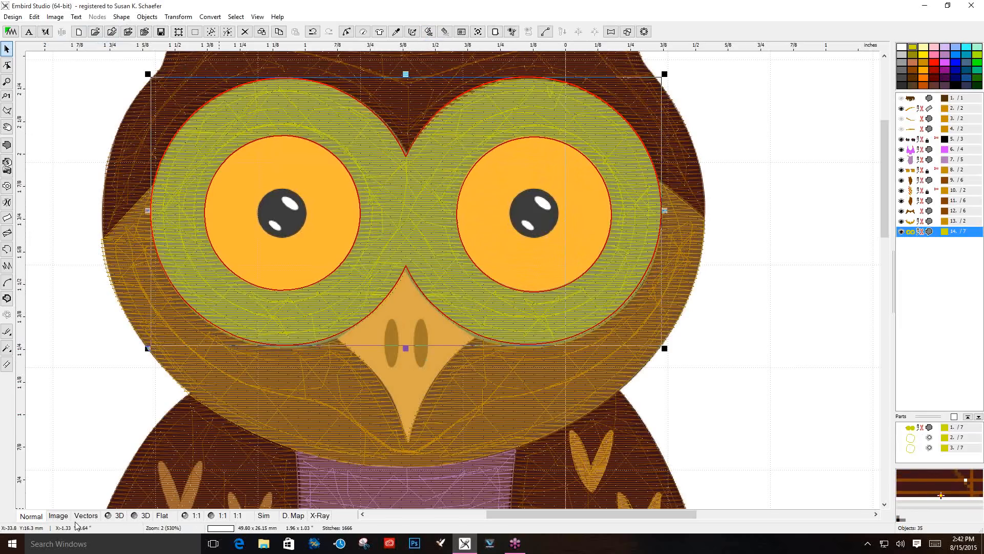
click(114, 516)
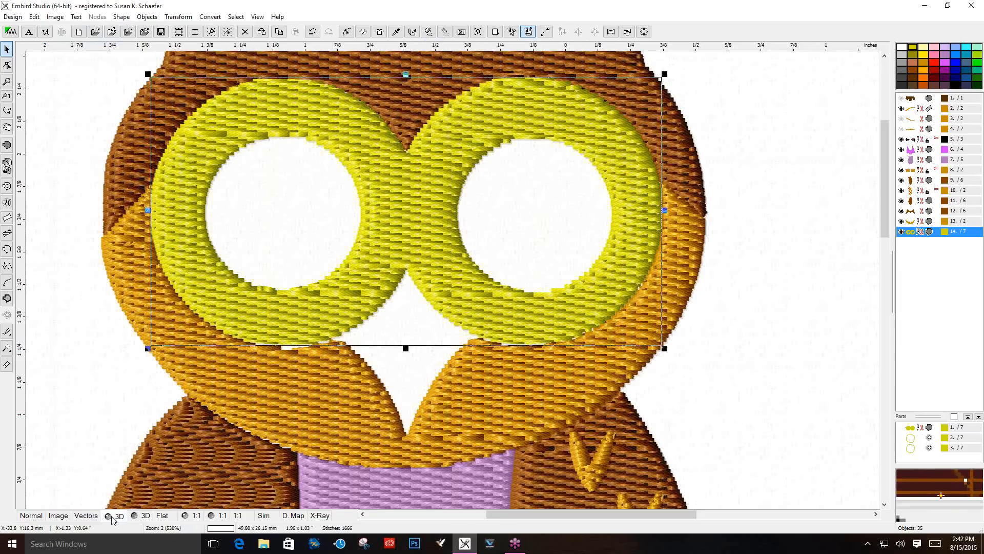
click(34, 517)
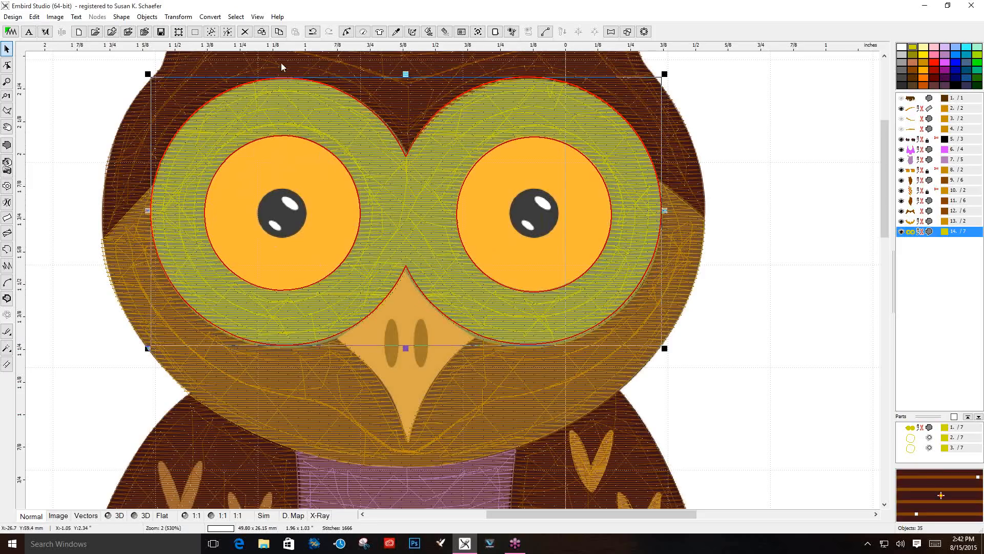
Create fills from the two iris openings and colour them yellow, with their stitches generated
click(208, 17)
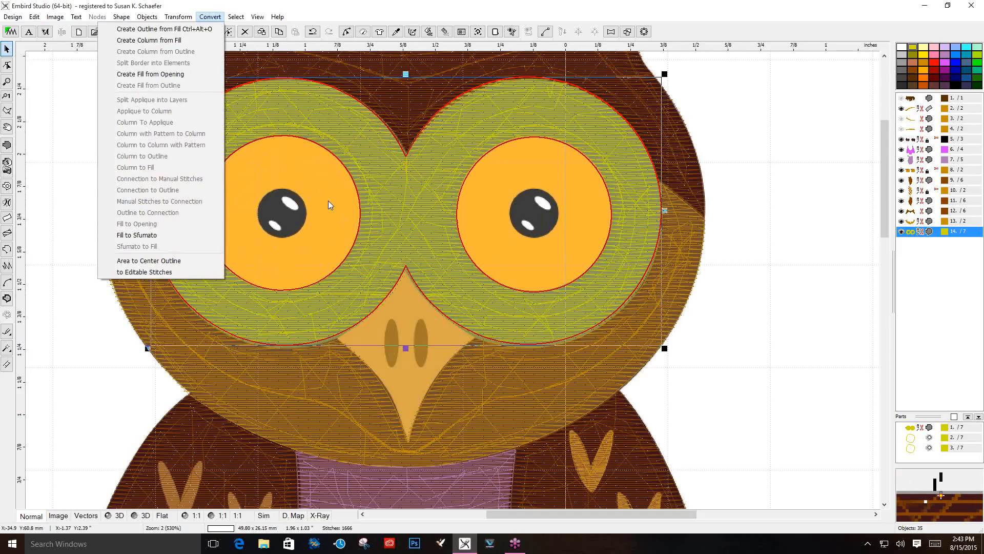
click(157, 77)
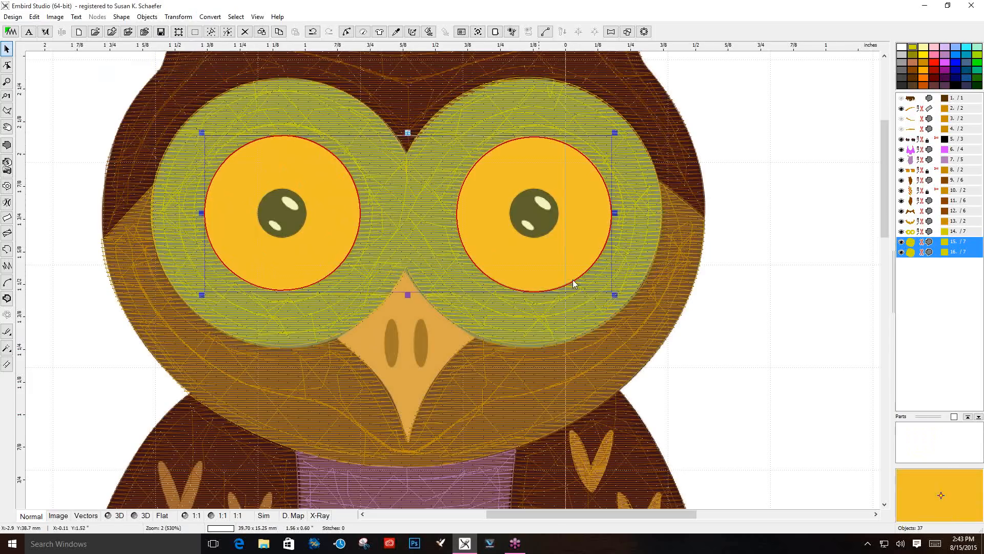
click(924, 54)
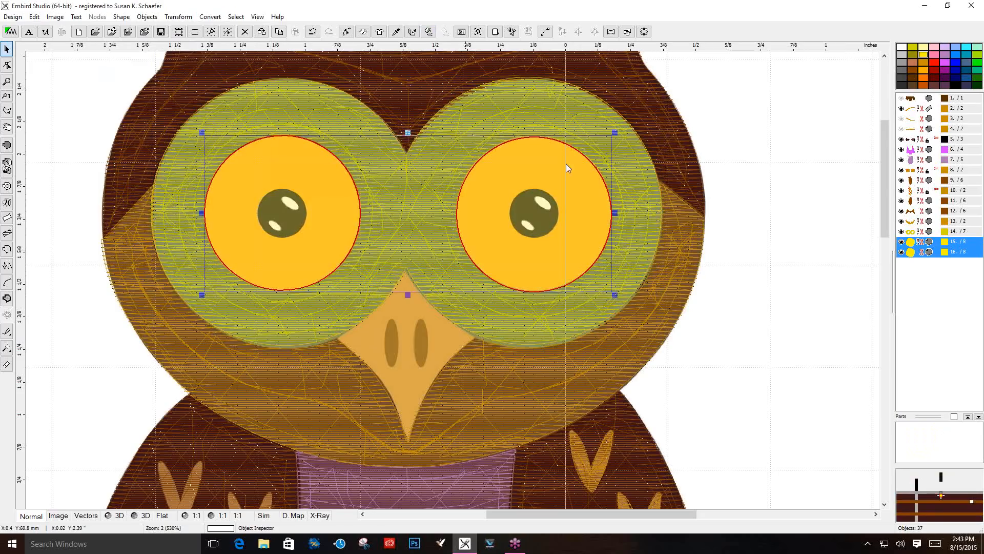
click(767, 263)
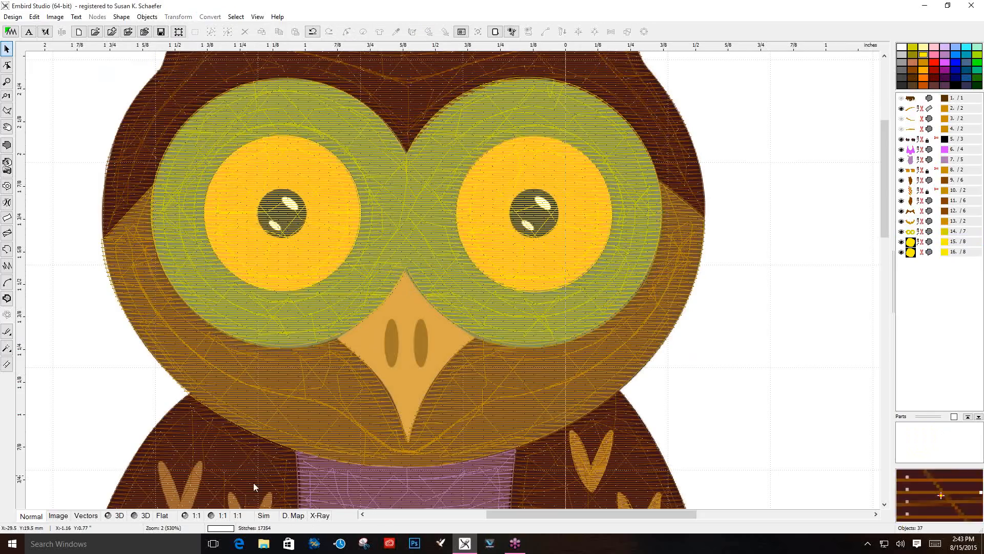
Preview the yellow iris fills in 3D and return to the normal view
click(116, 518)
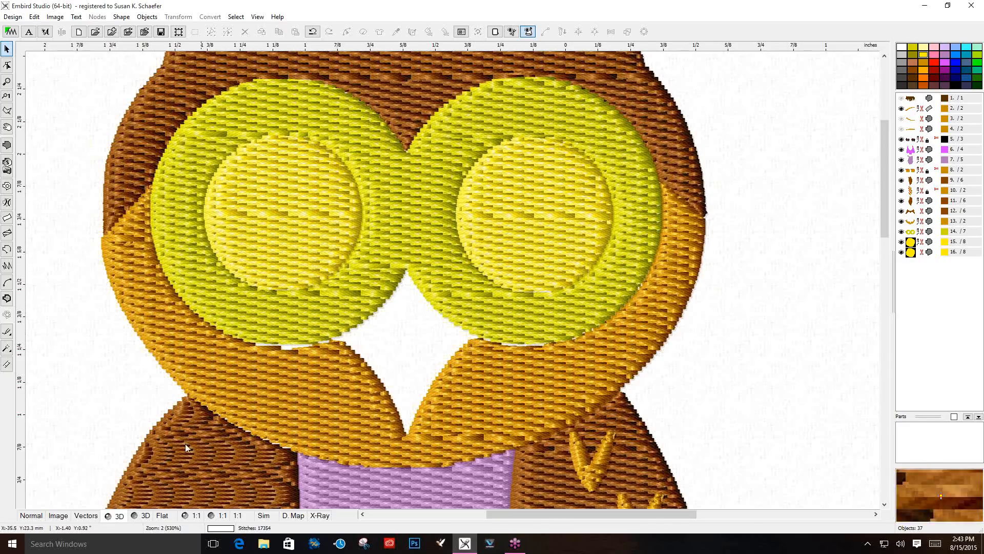
click(36, 516)
click(55, 515)
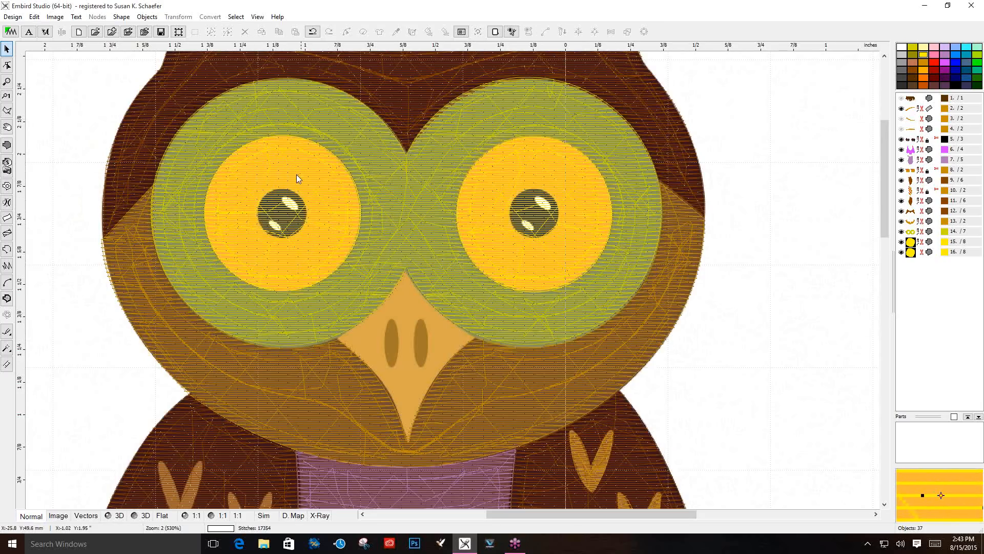
Create a fill object from a 4-element ellipse, about 5.1 by 4.5 mm, over the left pupil and generate its stitches
click(7, 145)
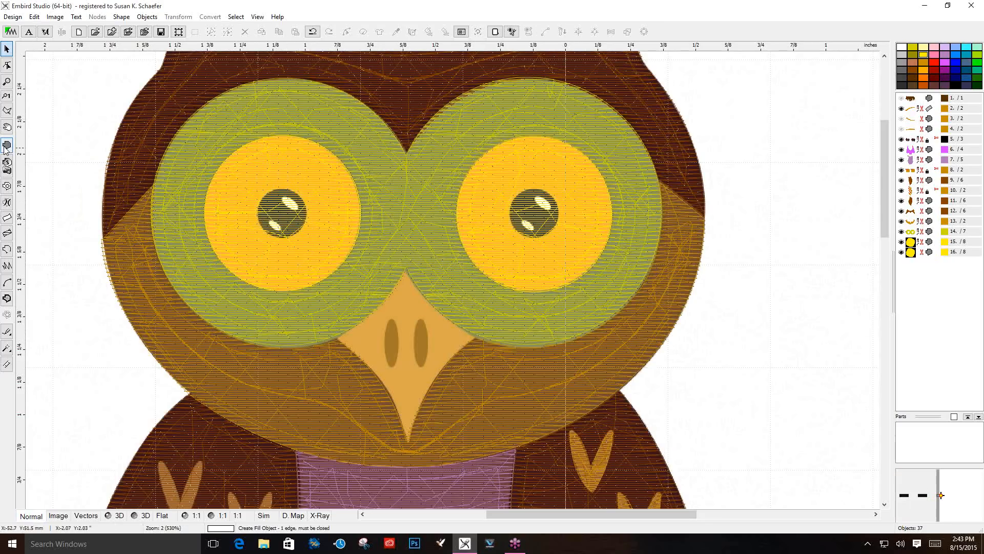
click(216, 198)
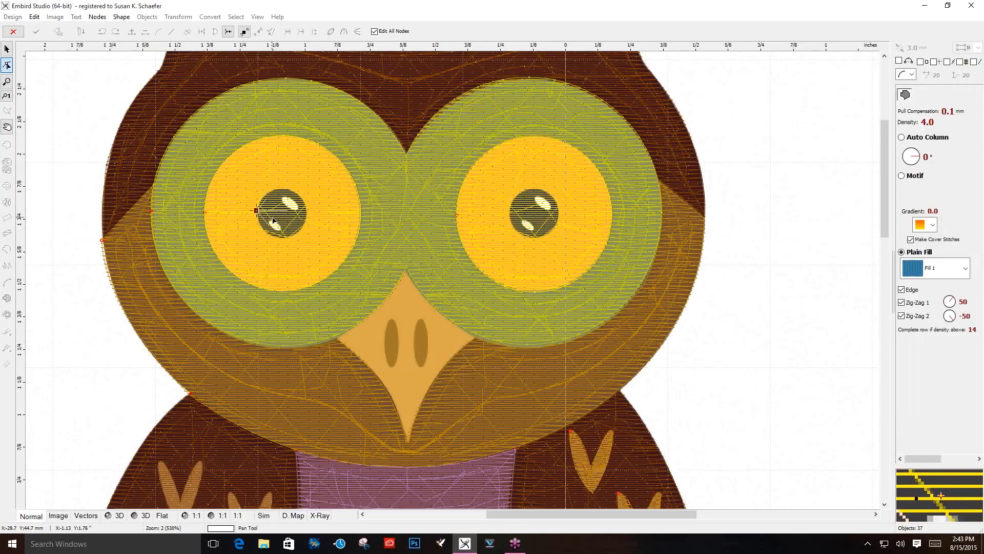
click(121, 17)
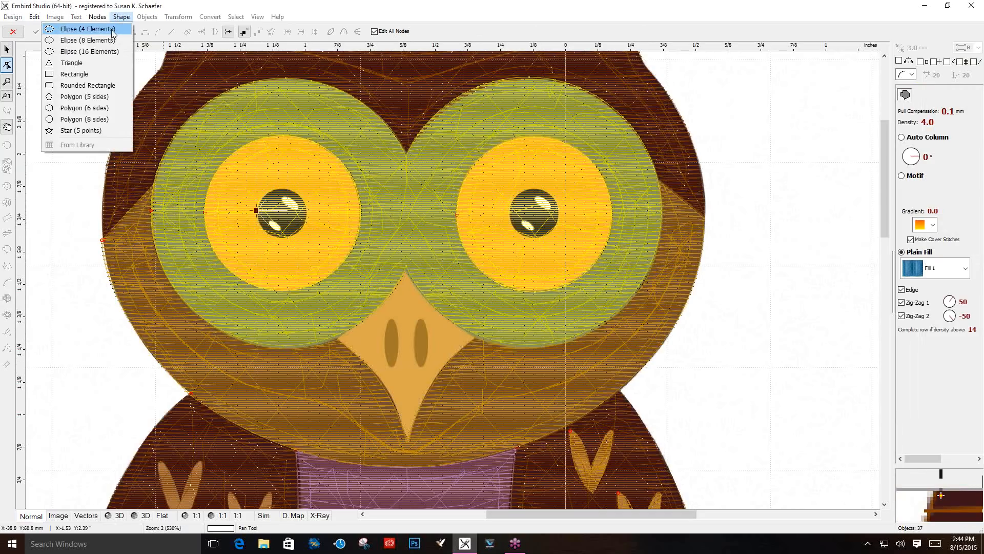
click(87, 28)
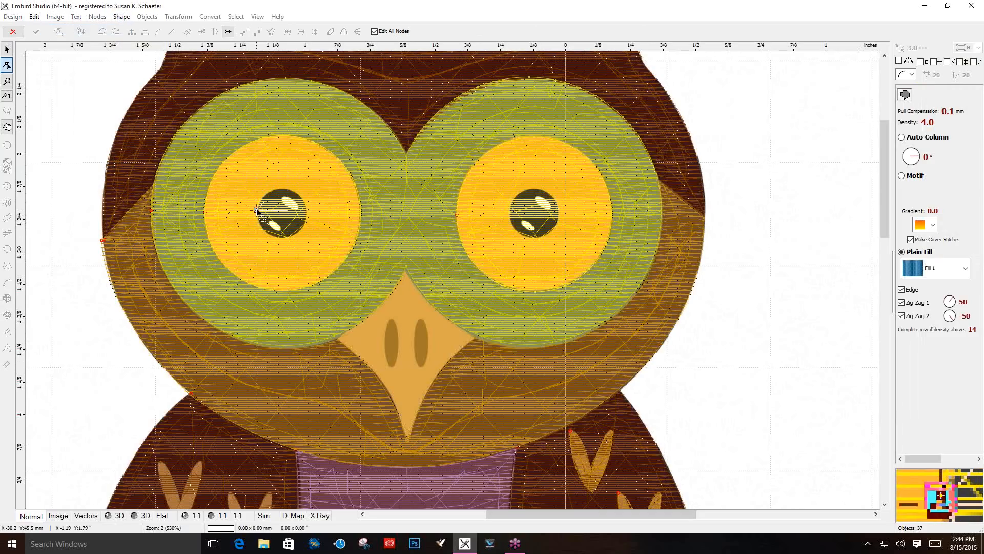
drag(256, 210, 283, 233)
click(299, 239)
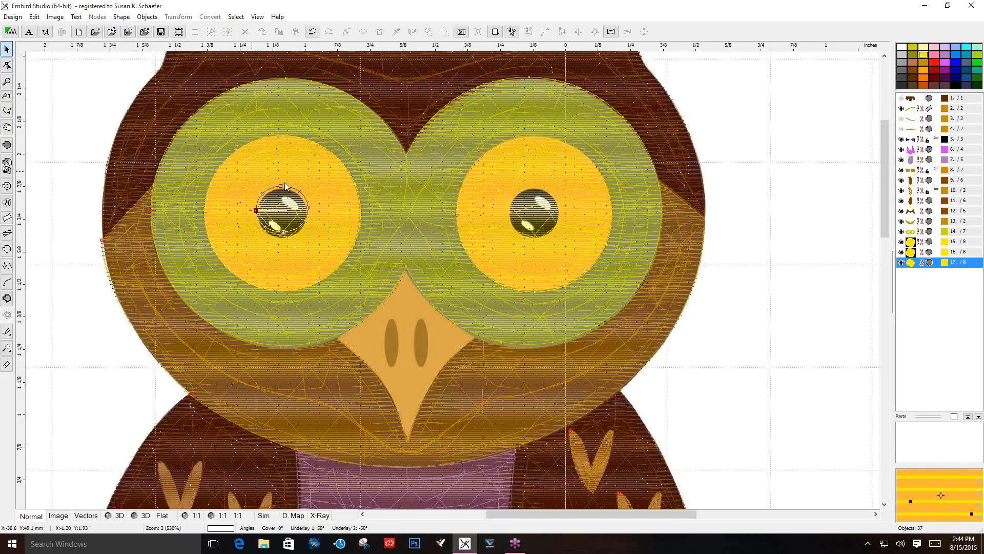
Move the ellipse fill onto the left pupil and colour it black, checking the result in 3D
click(291, 201)
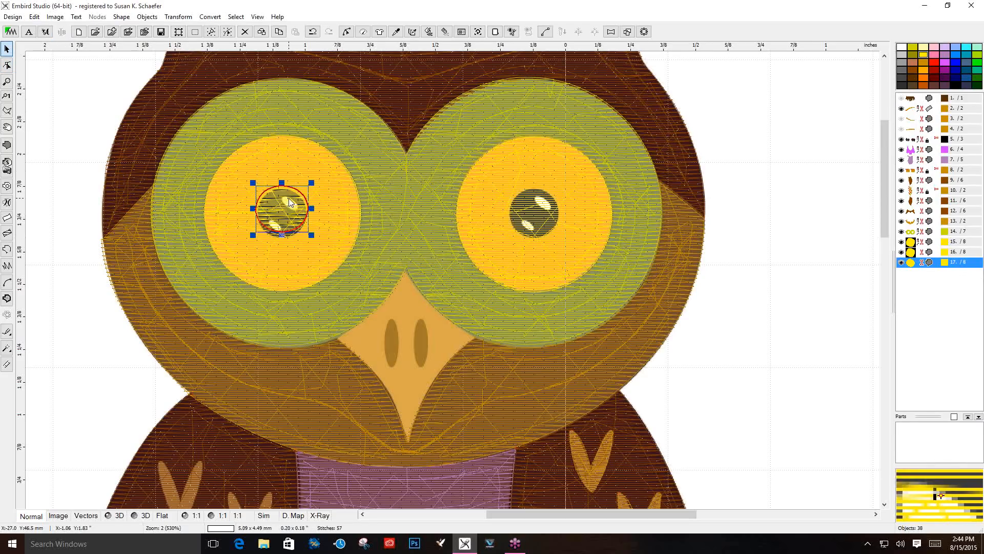
drag(289, 199, 288, 202)
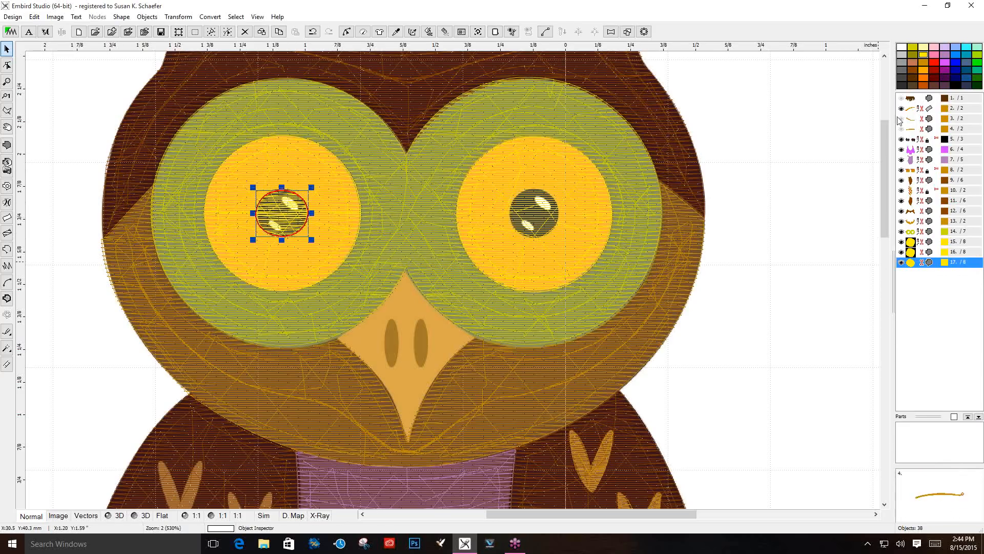
click(955, 85)
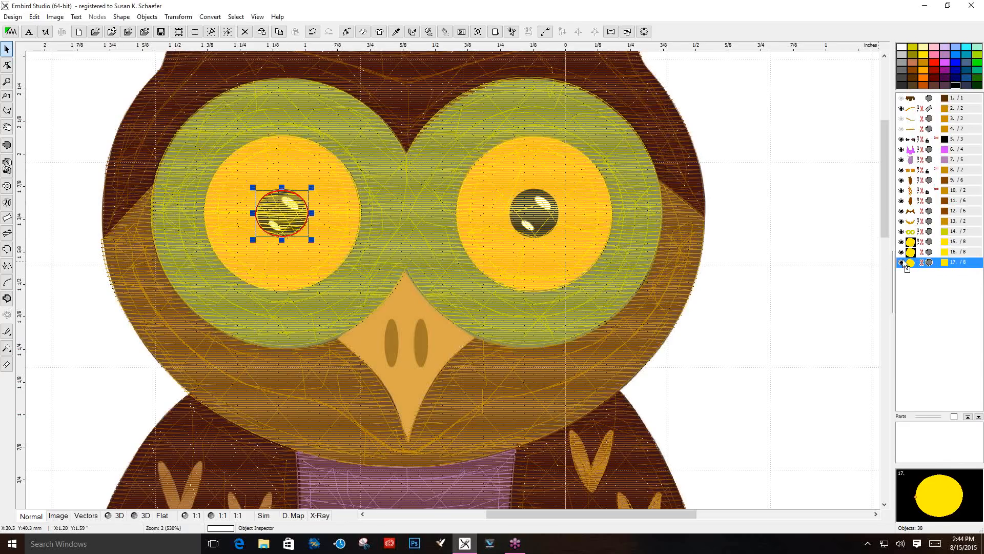
click(774, 264)
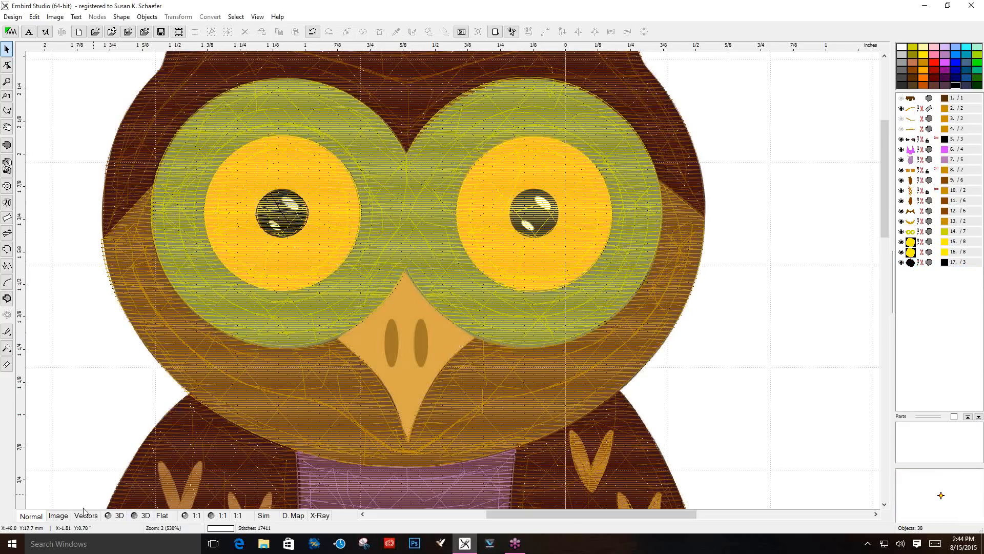
click(110, 516)
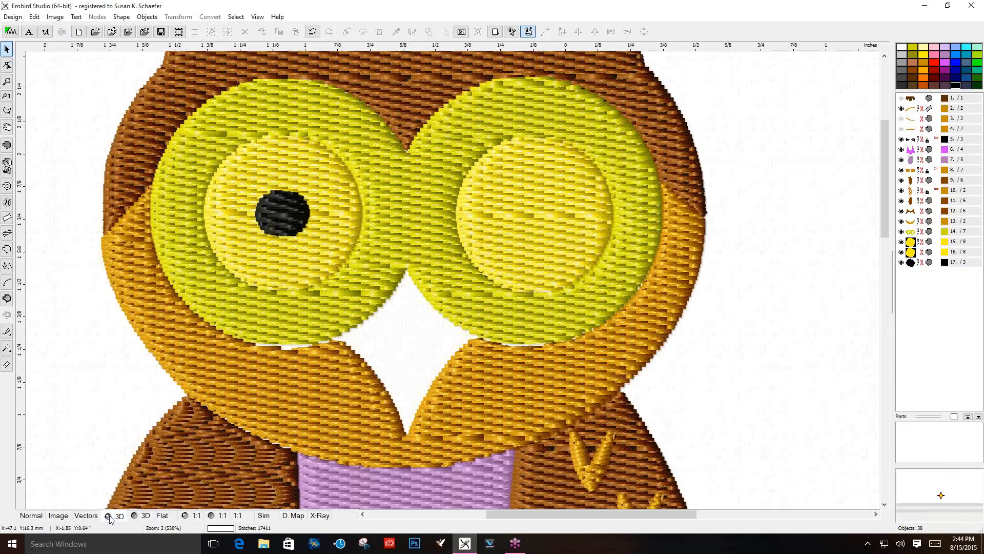
click(31, 515)
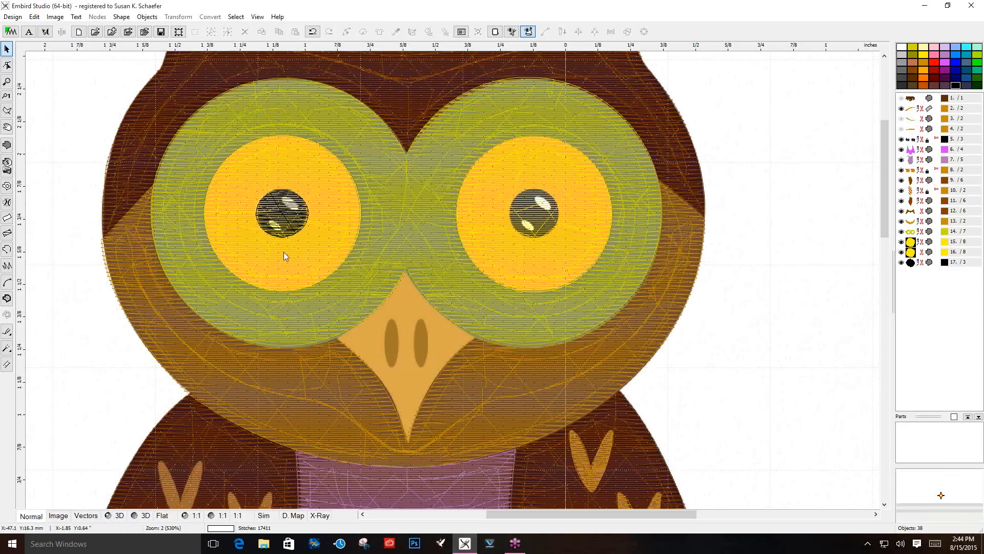
Change the left pupil's fill type to Auto Column, generate its stitches, and check the result in 3D
click(282, 213)
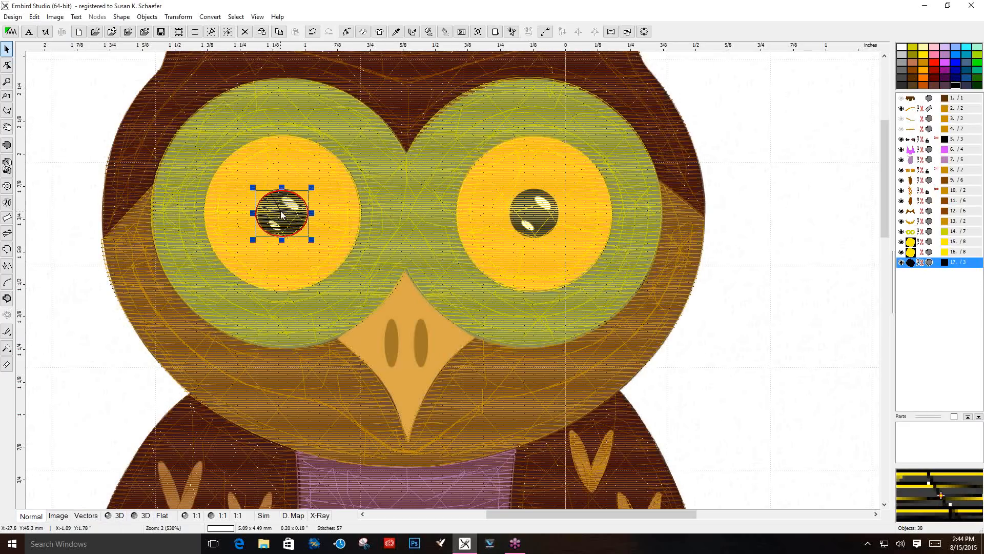
right_click(788, 175)
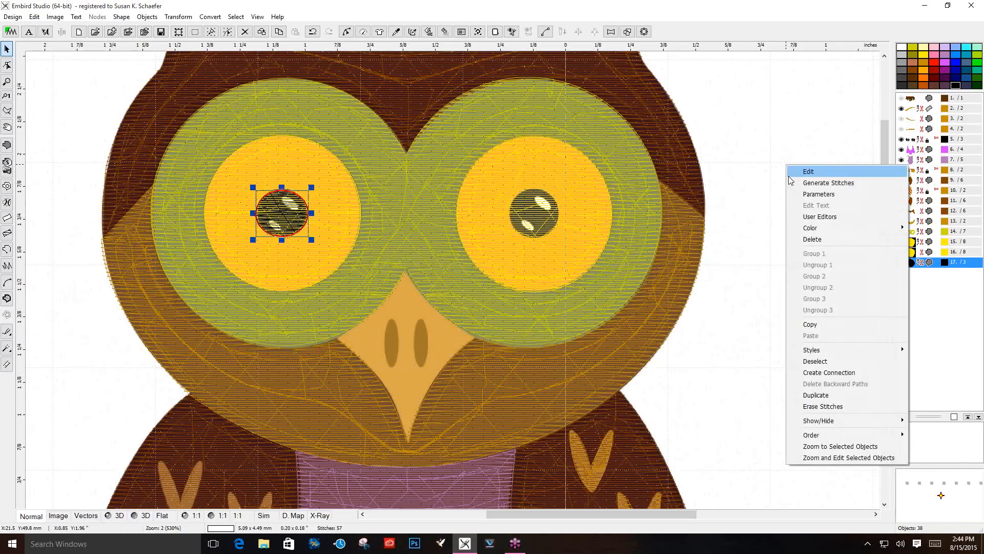
click(809, 195)
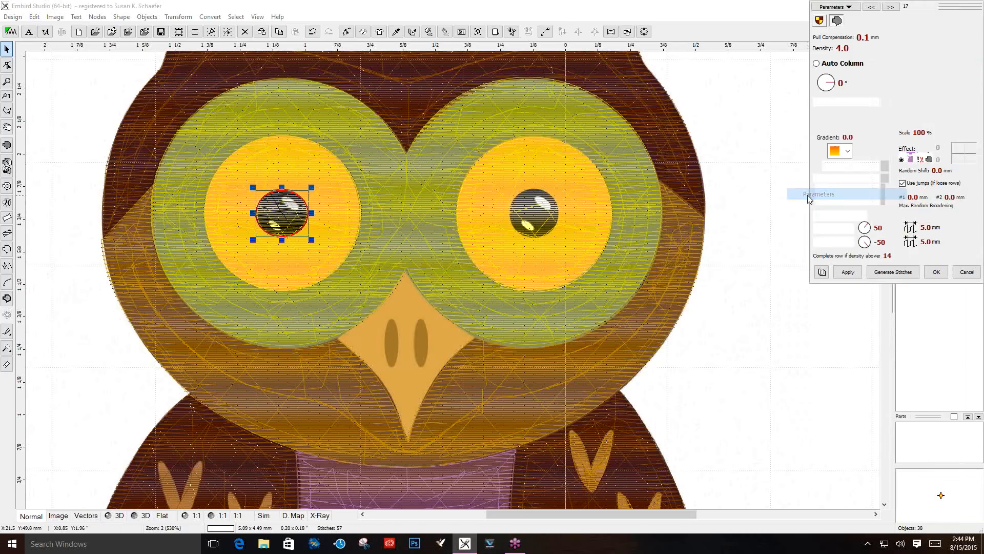
click(839, 64)
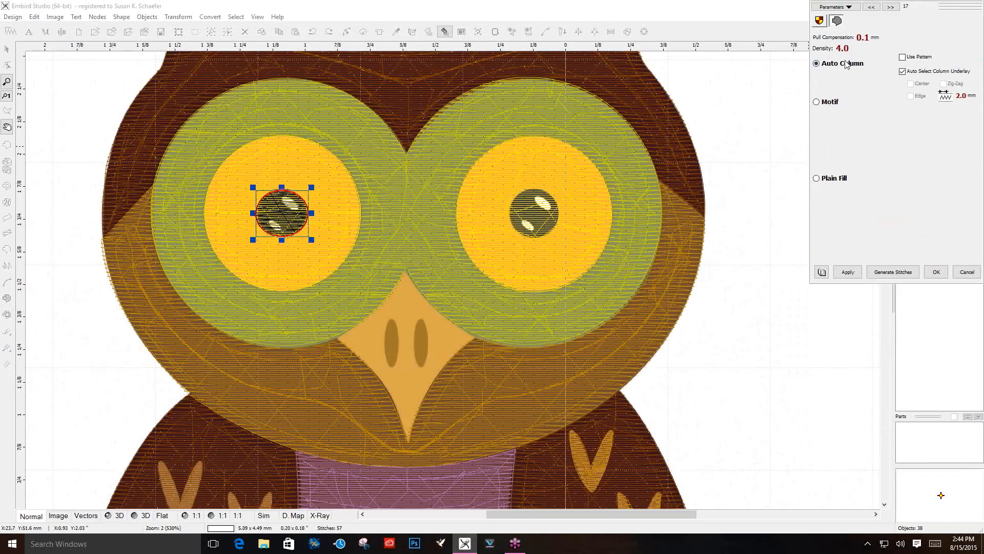
click(847, 274)
click(893, 273)
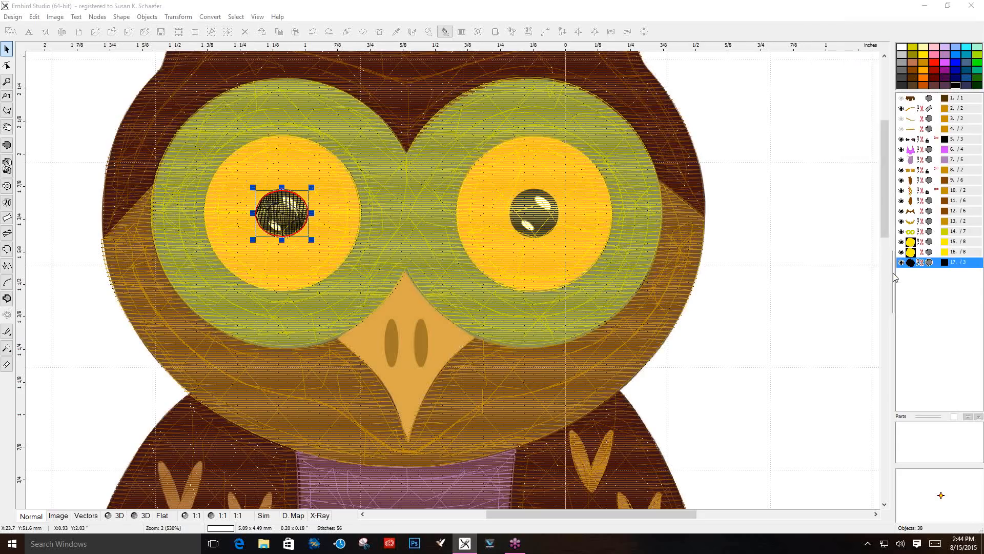
click(751, 314)
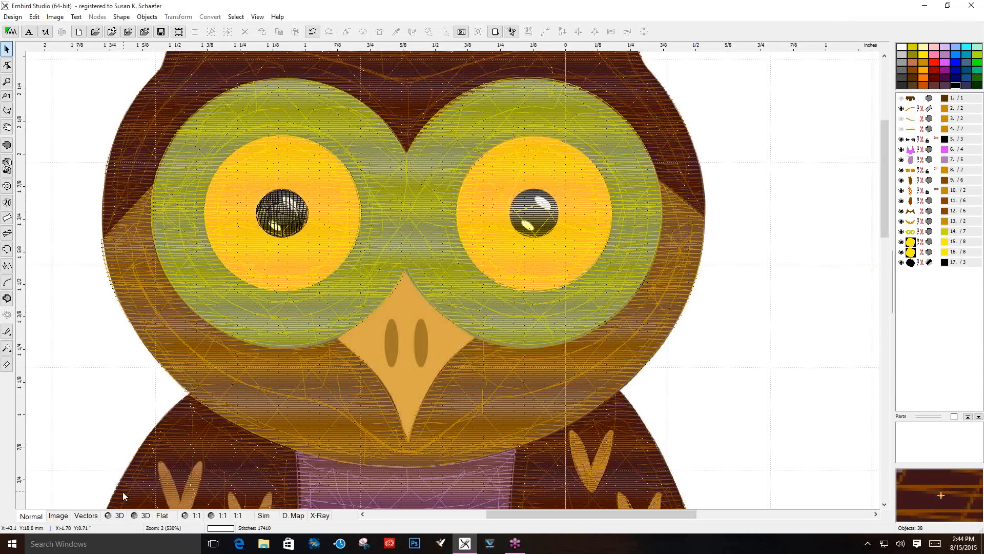
click(108, 517)
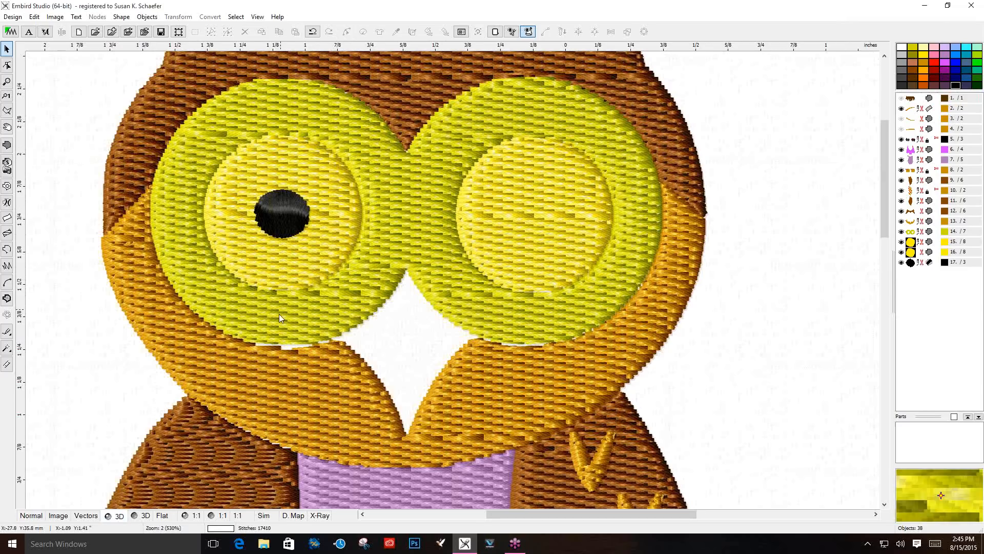
click(38, 515)
Duplicate the left pupil and move the copy onto the right pupil
click(282, 213)
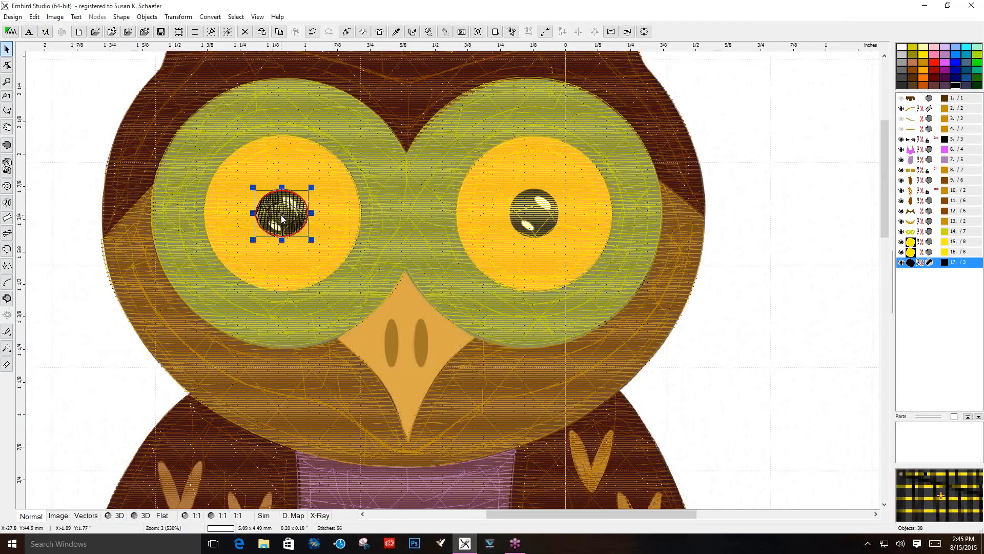
right_click(282, 216)
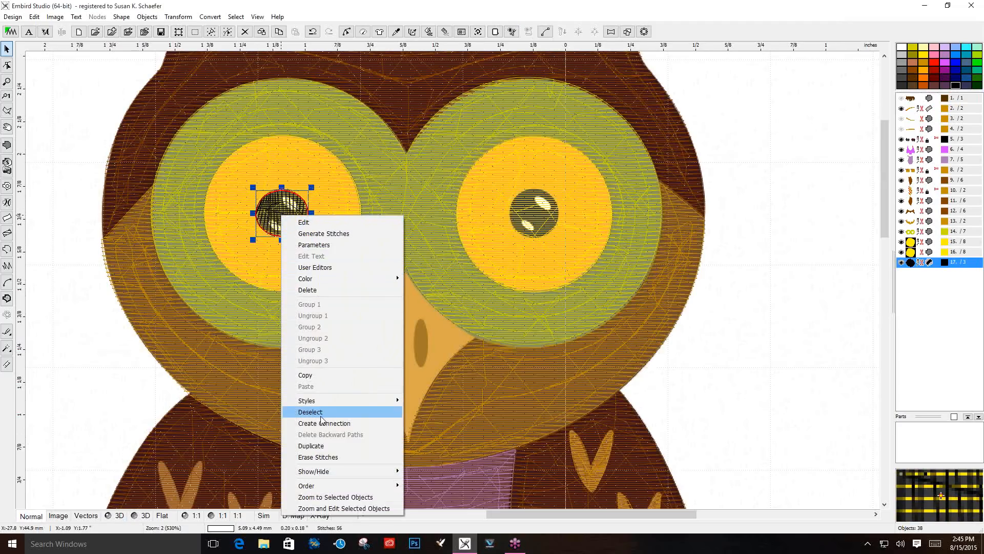
click(311, 446)
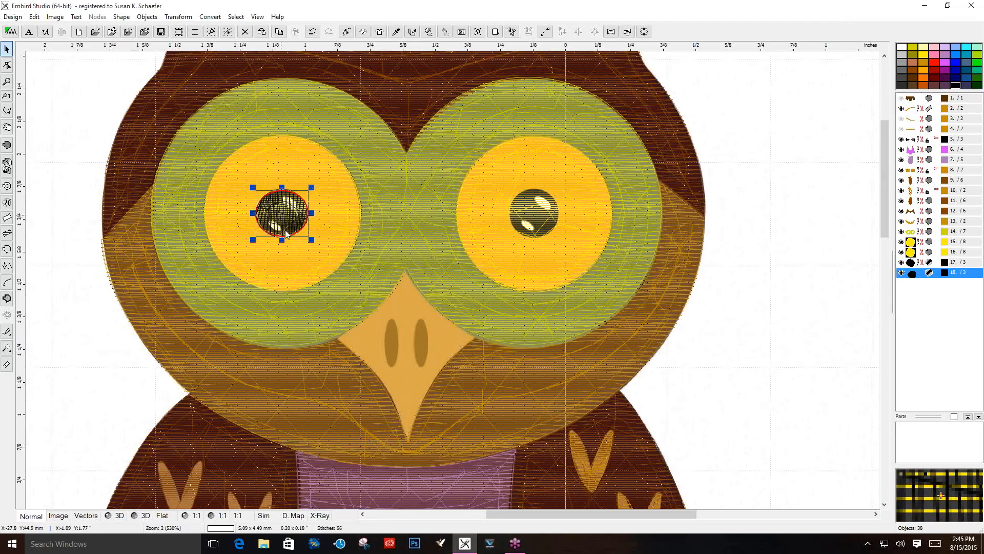
drag(288, 215, 533, 205)
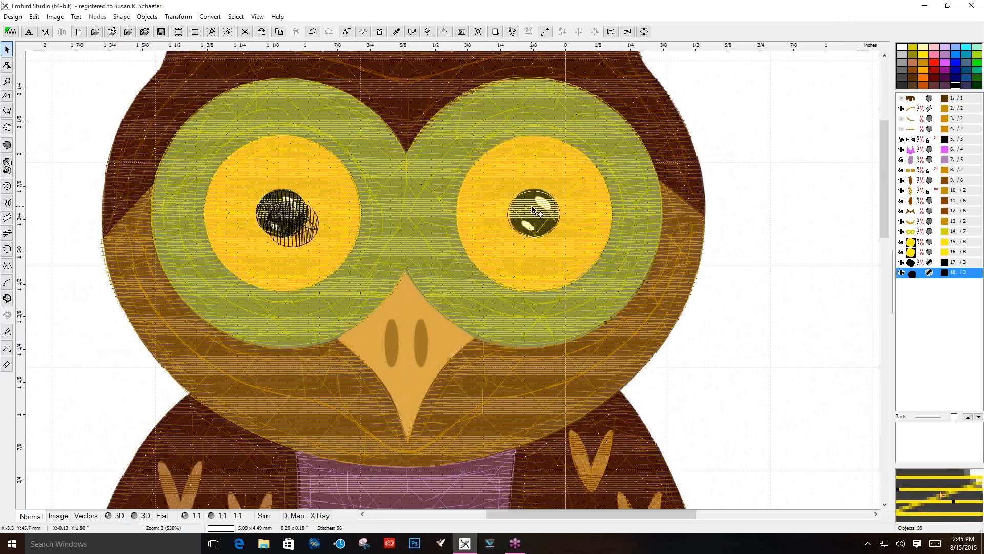
click(755, 287)
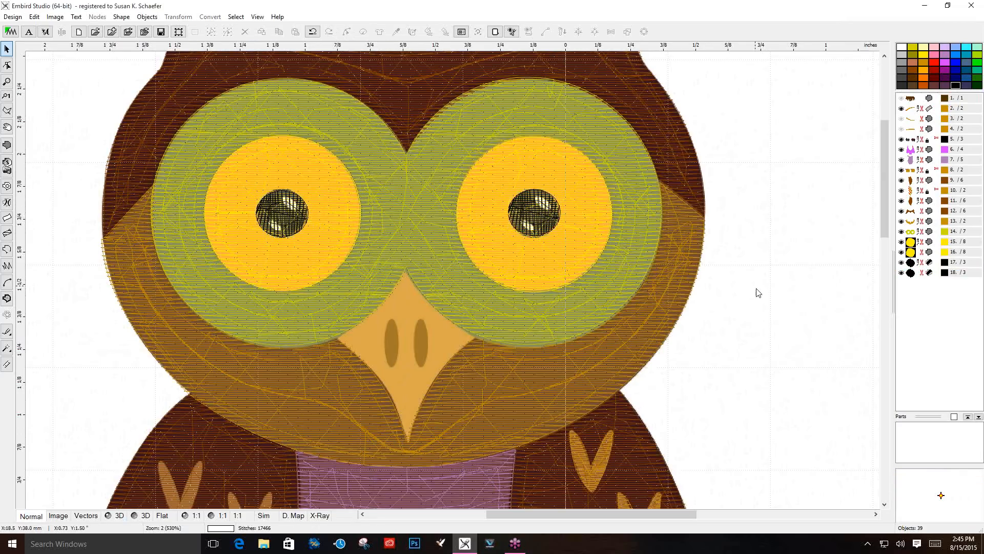
Start a fill object at the beak's upper tip and outline its upper-left edge, curving it to match the artwork
click(884, 505)
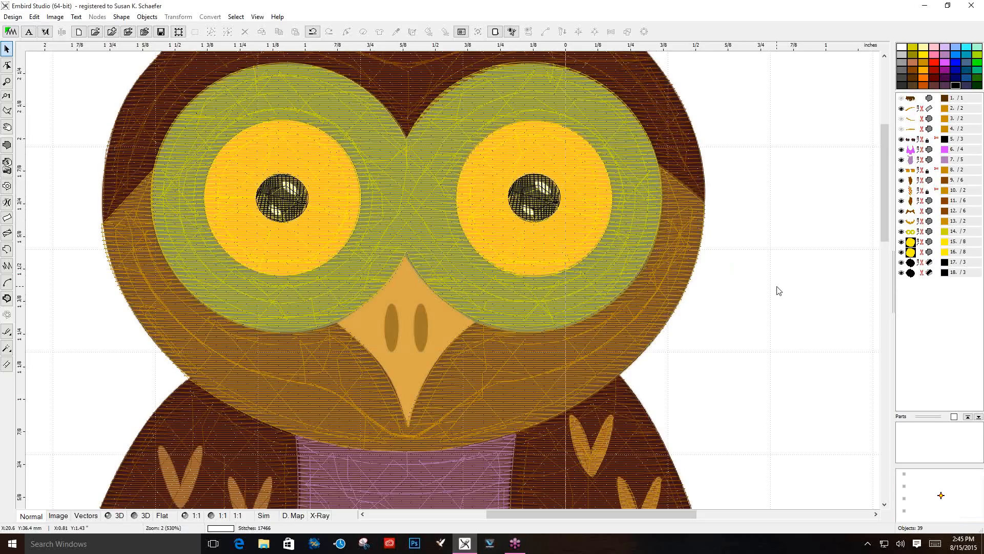
click(884, 504)
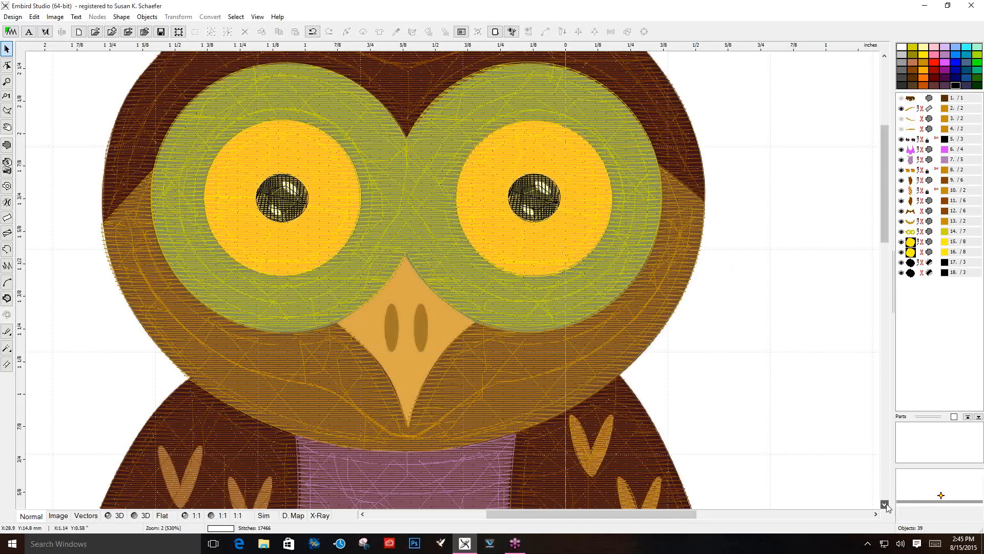
click(884, 505)
scroll(888, 507, down, 3)
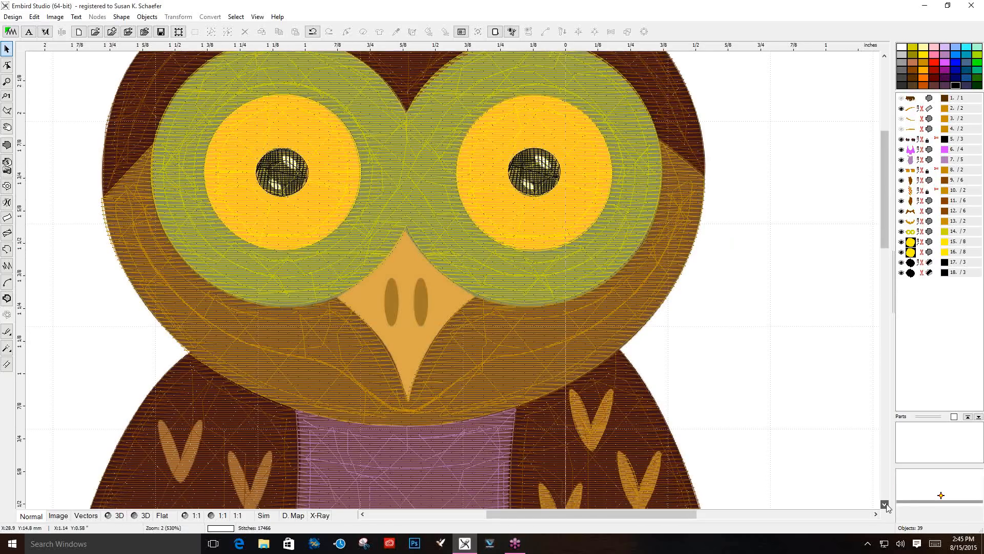
click(7, 145)
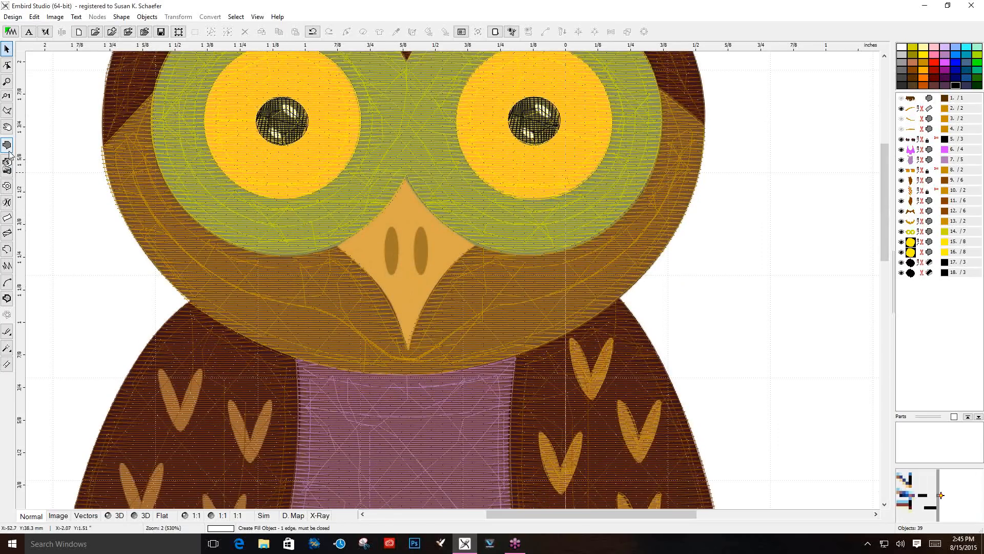
click(340, 165)
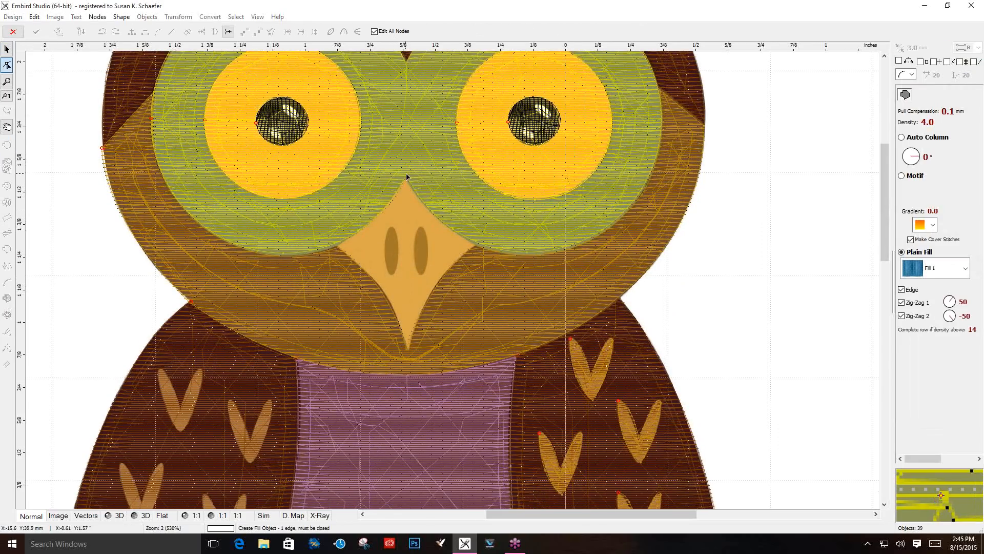
click(336, 248)
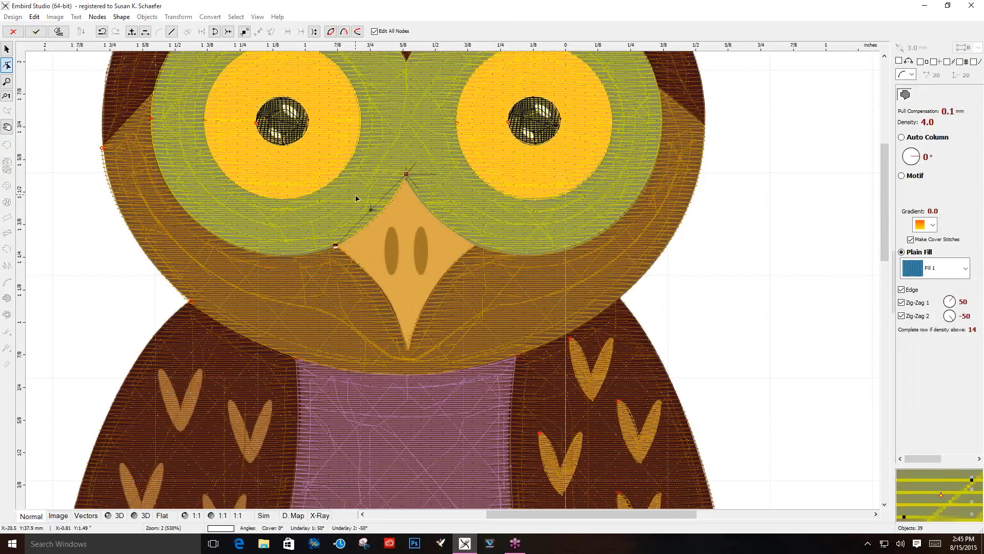
scroll(307, 250, up, 1)
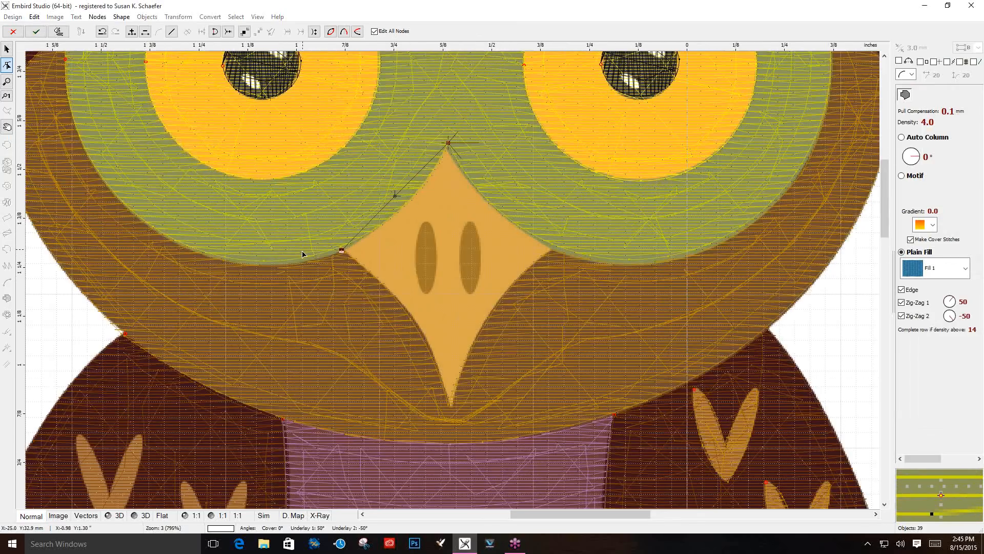
scroll(303, 253, up, 1)
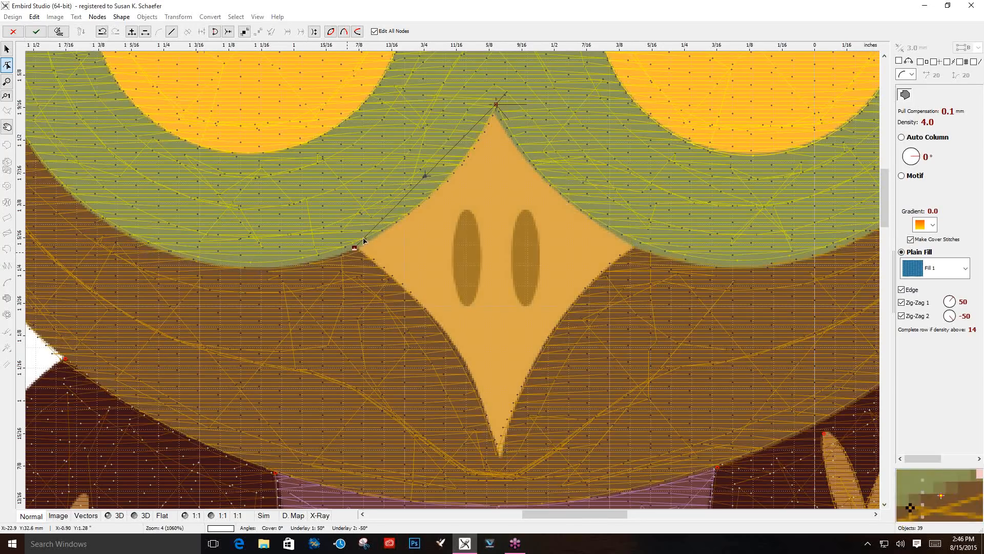
drag(425, 176, 442, 184)
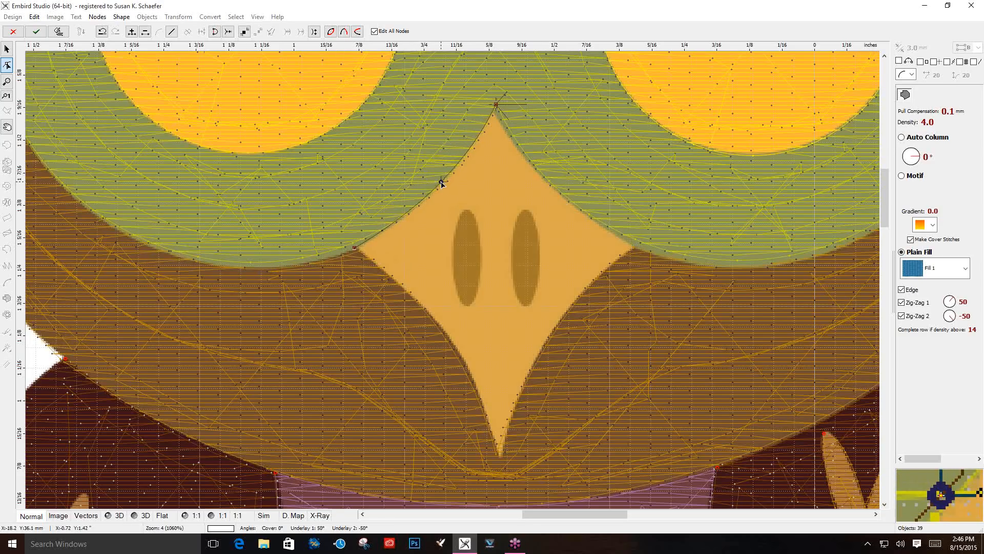
Continue the beak outline through the lower tip to the right corner, curving both lower edges to the artwork
click(500, 455)
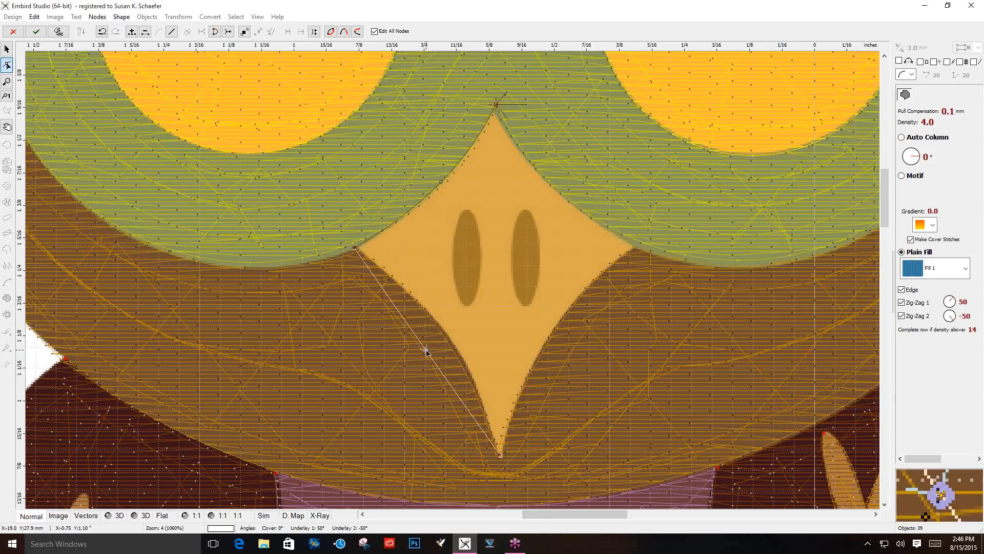
drag(412, 330, 448, 337)
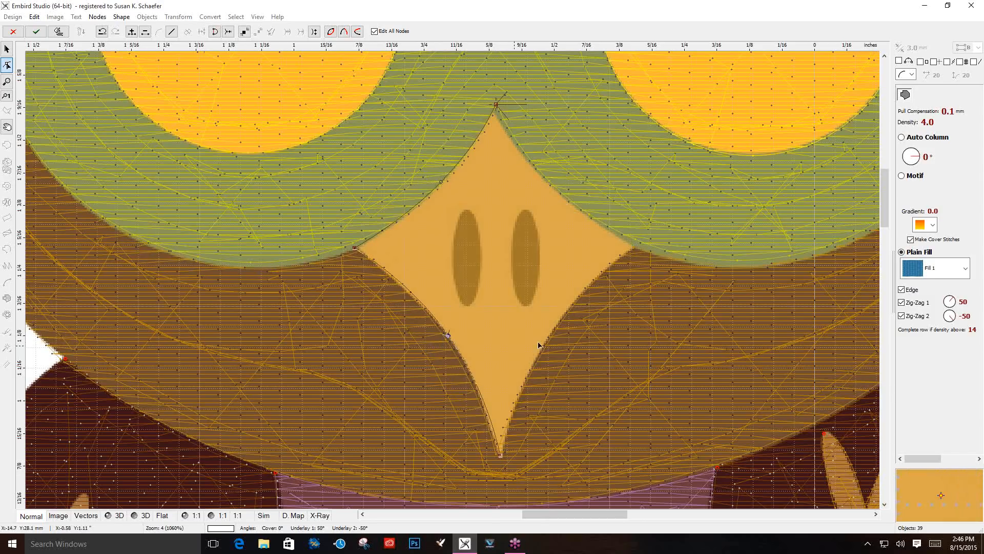
click(632, 251)
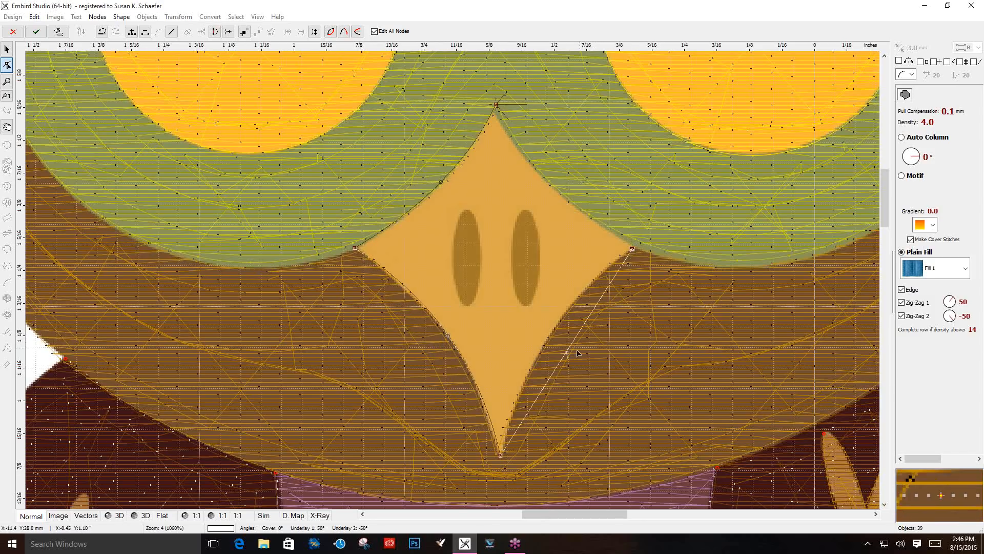
drag(566, 350, 555, 330)
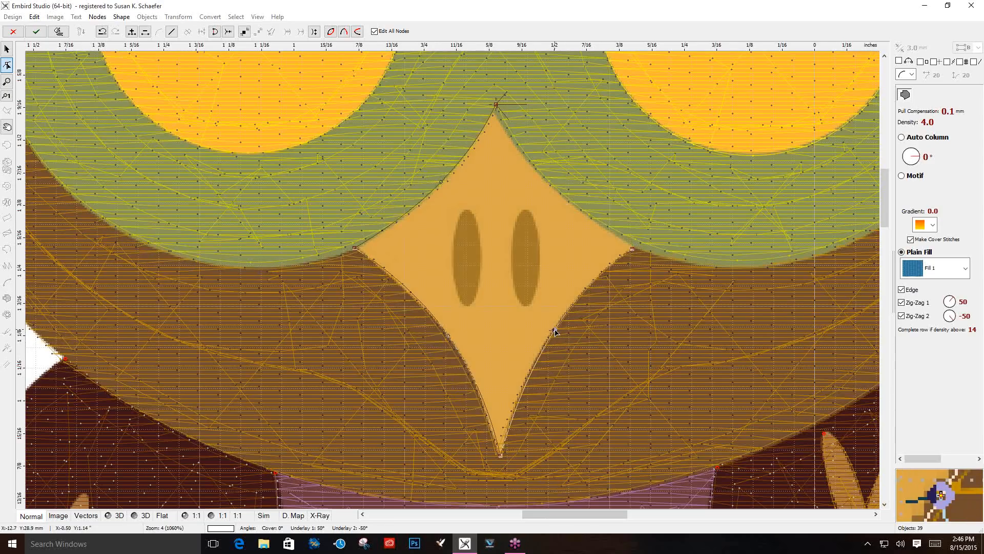
Close the beak outline with a curved upper-right edge, about 13.6 by 17.1 mm overall, and generate its stitches
click(500, 116)
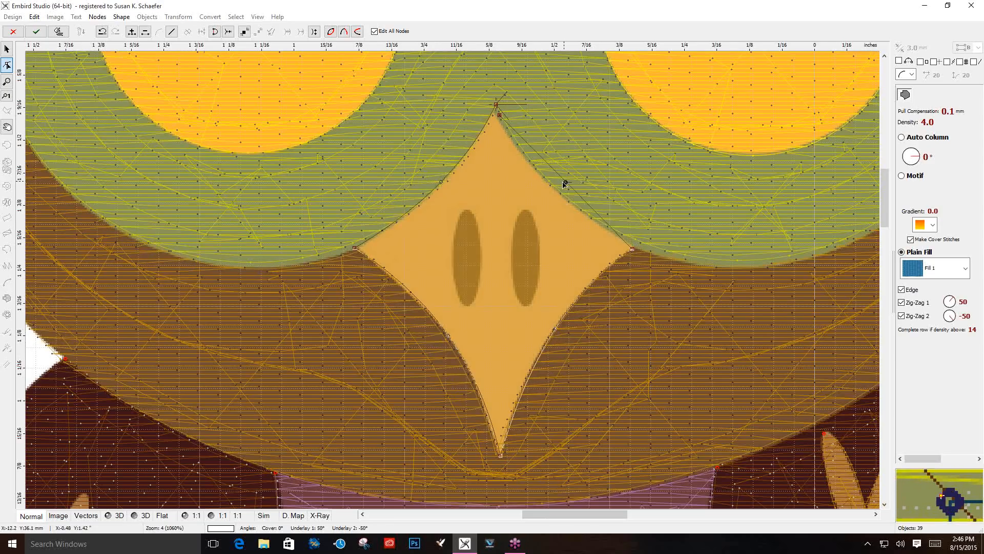
drag(566, 184, 548, 182)
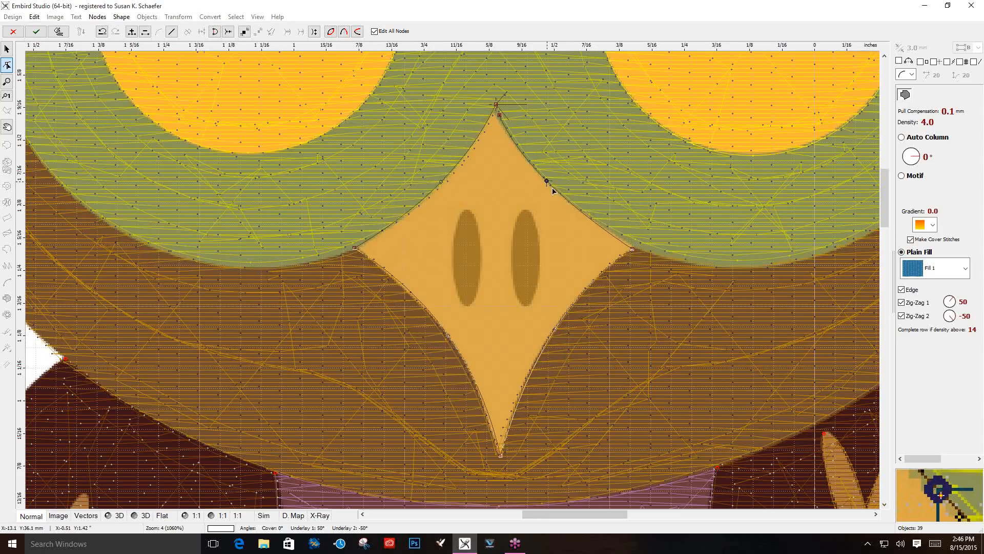
click(634, 250)
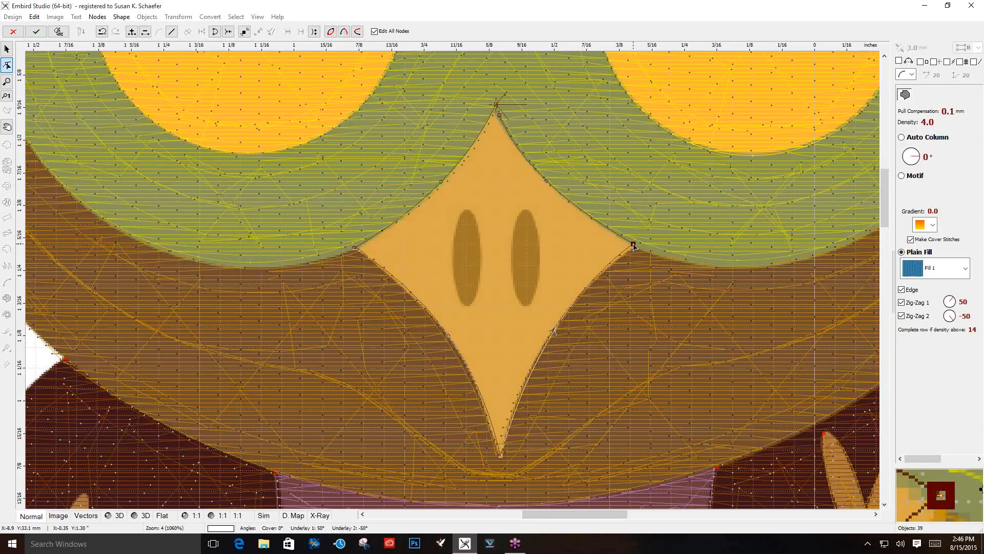
click(500, 115)
drag(500, 116, 496, 105)
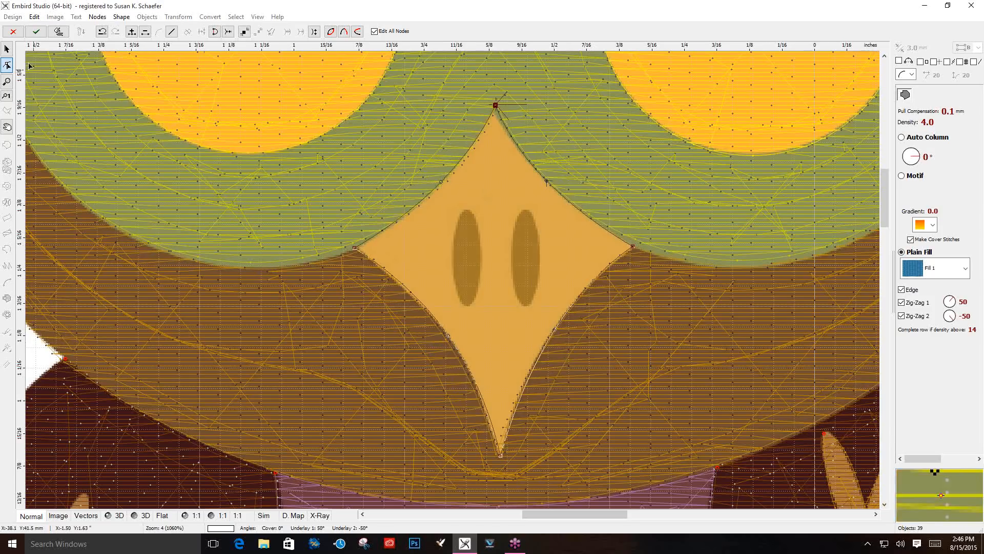
click(60, 32)
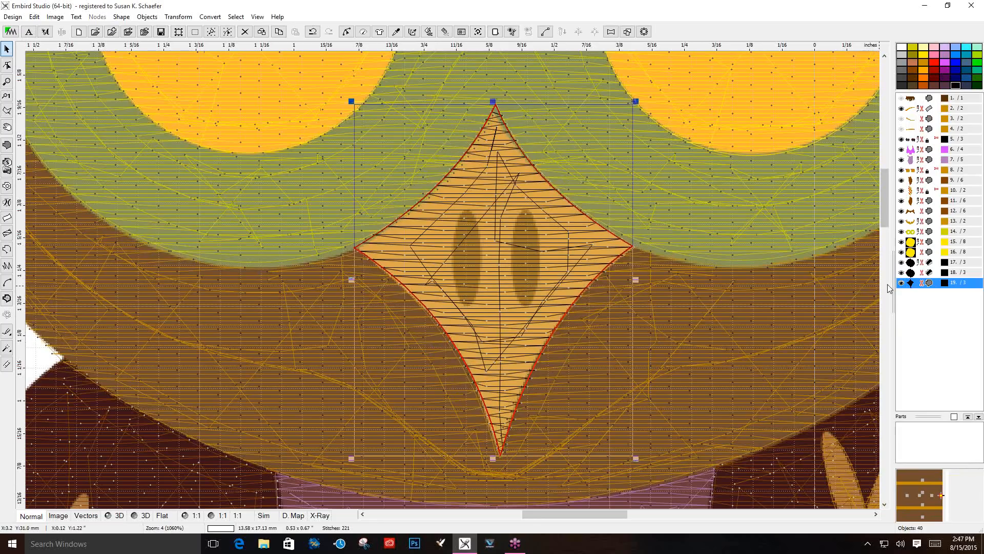
Colour the beak fill the same golden brown as the lower face and deselect it
click(924, 62)
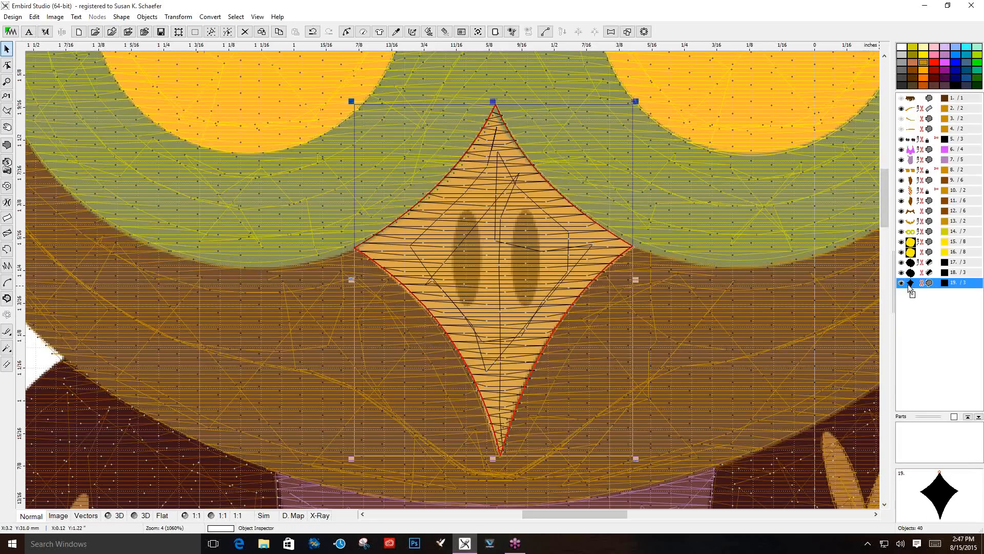
click(687, 320)
click(604, 264)
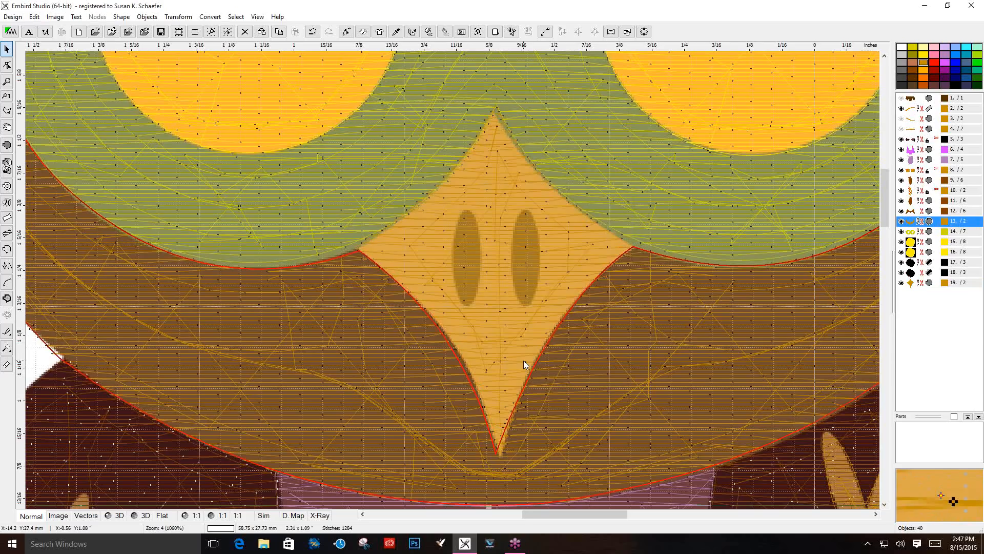
Add an elliptical fill opening about 1.2 by 4.7 mm to the beak over its left nostril and generate its stitches
click(955, 282)
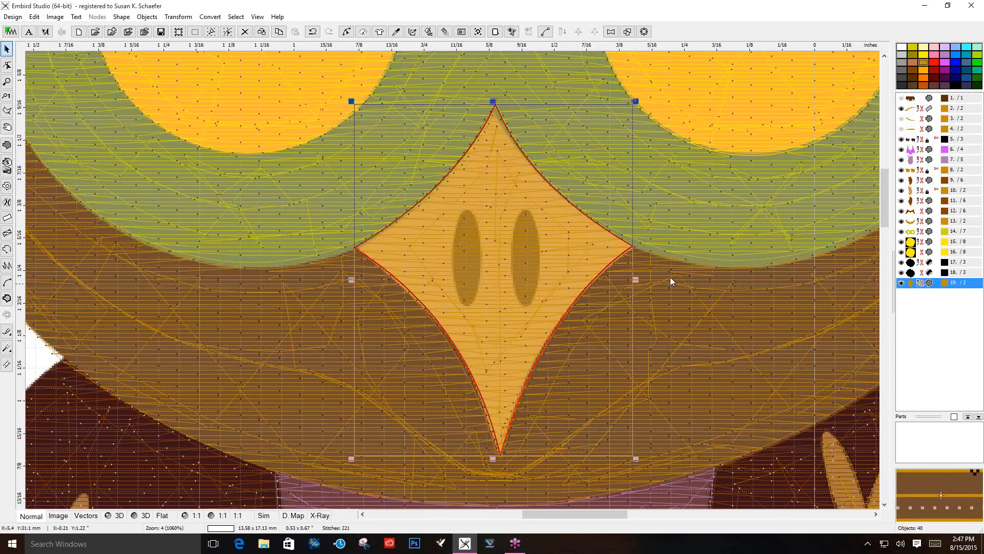
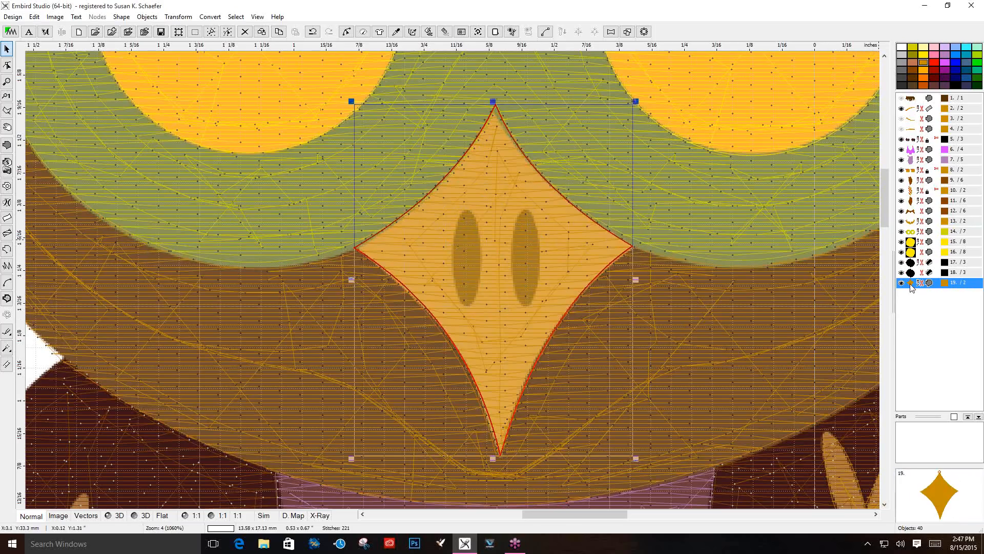
click(9, 188)
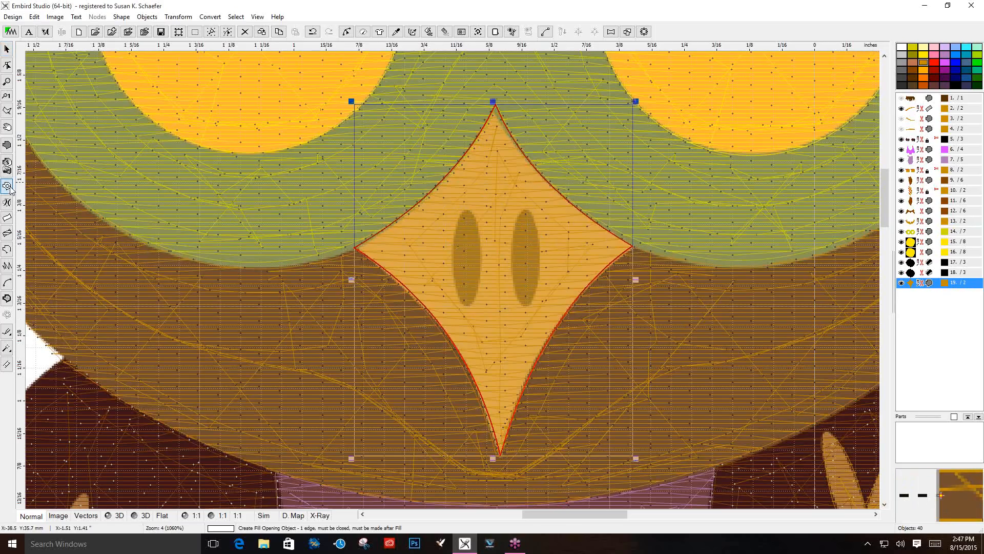
click(453, 254)
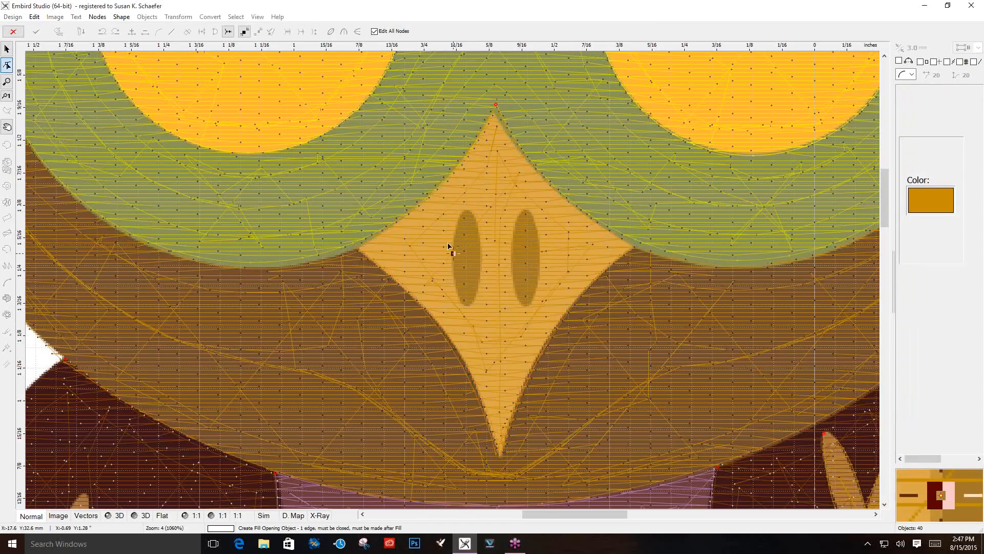
click(120, 17)
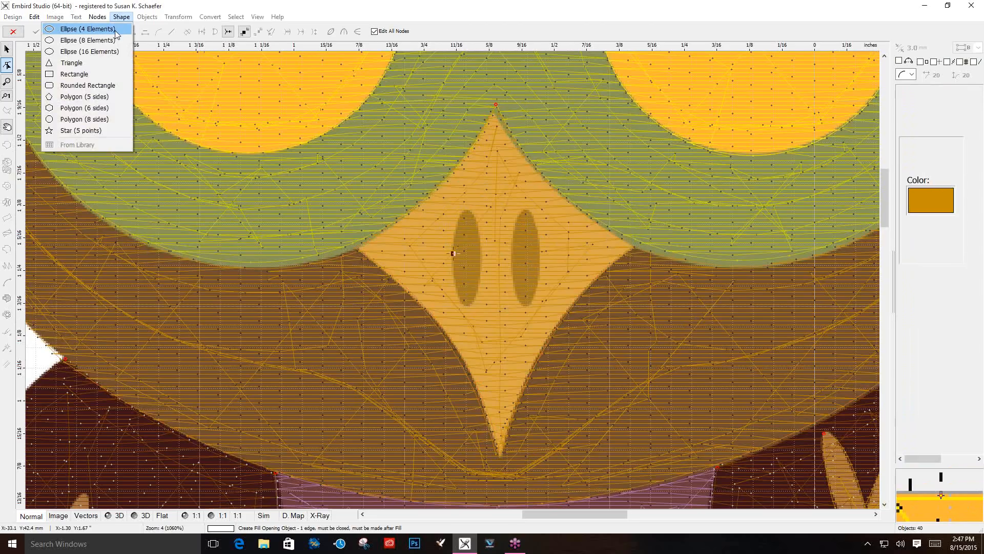
click(116, 30)
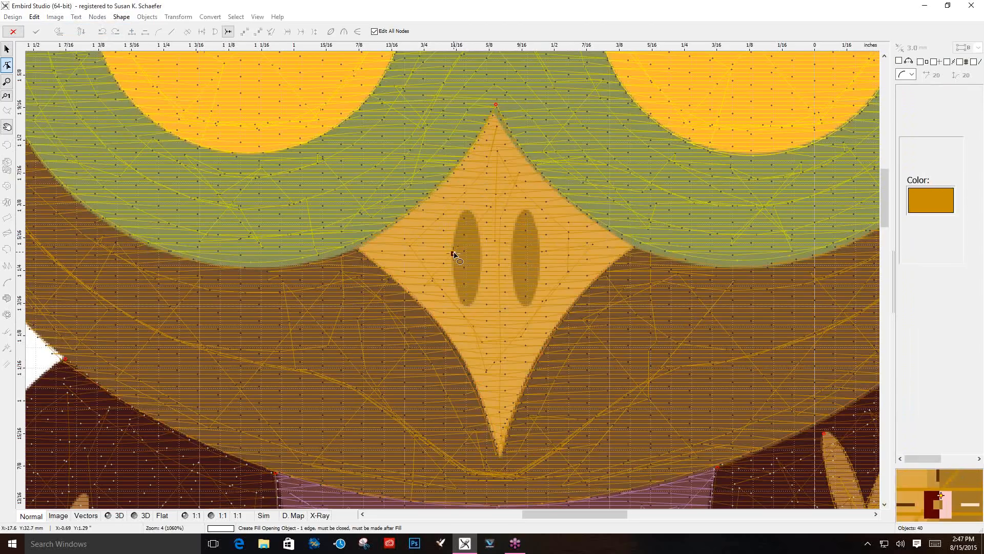
drag(454, 254, 467, 303)
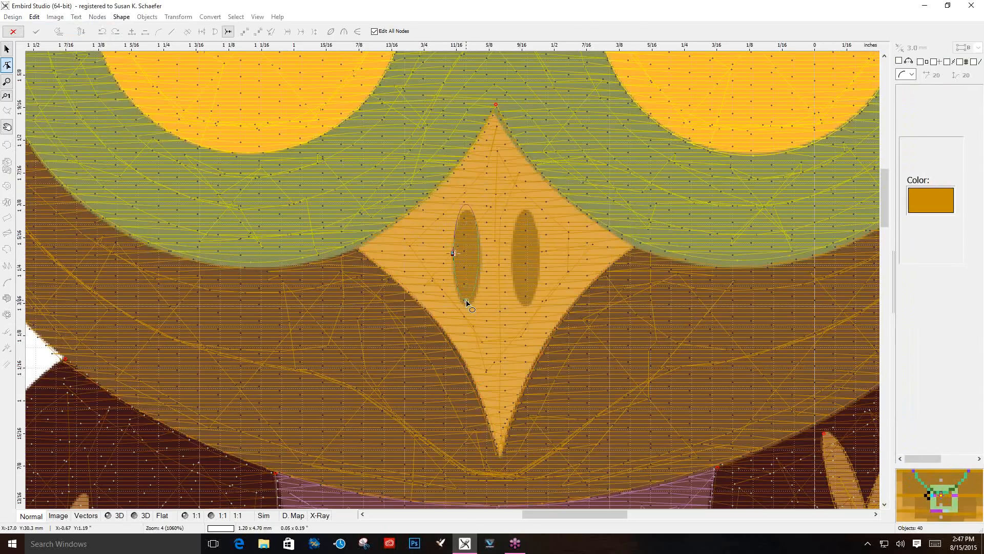
right_click(466, 303)
click(492, 307)
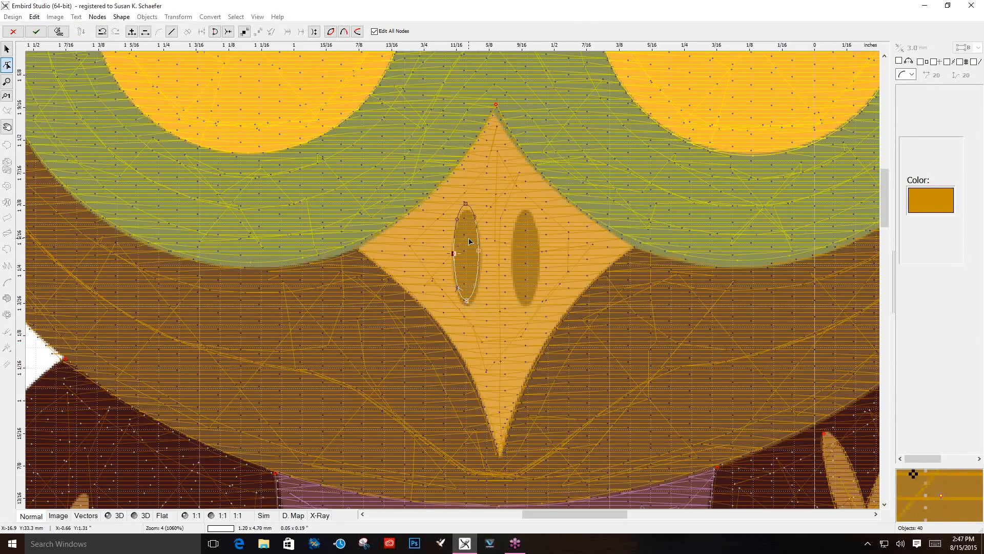
click(59, 31)
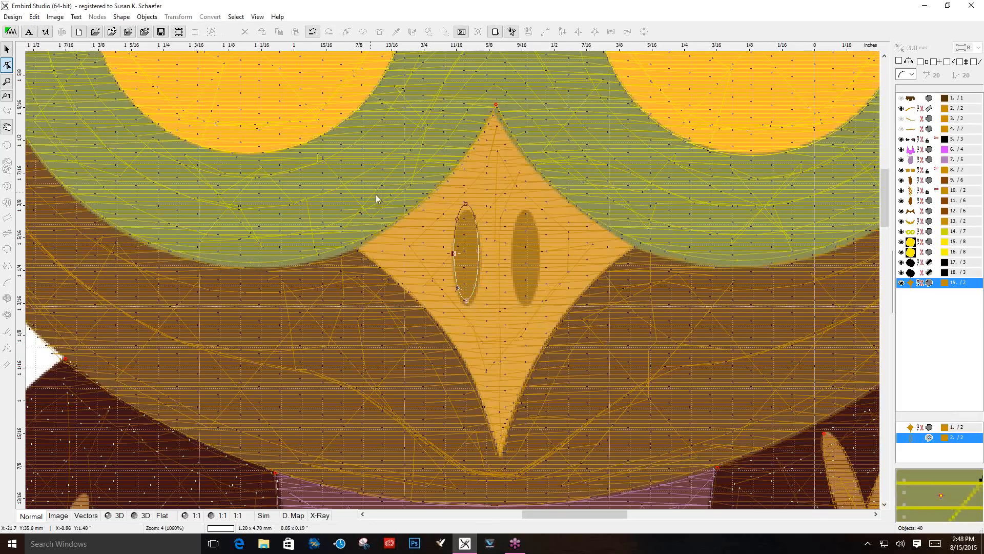
Shift the nostril opening down onto the artwork and widen it to about 1.4 by 4.7 mm
click(468, 237)
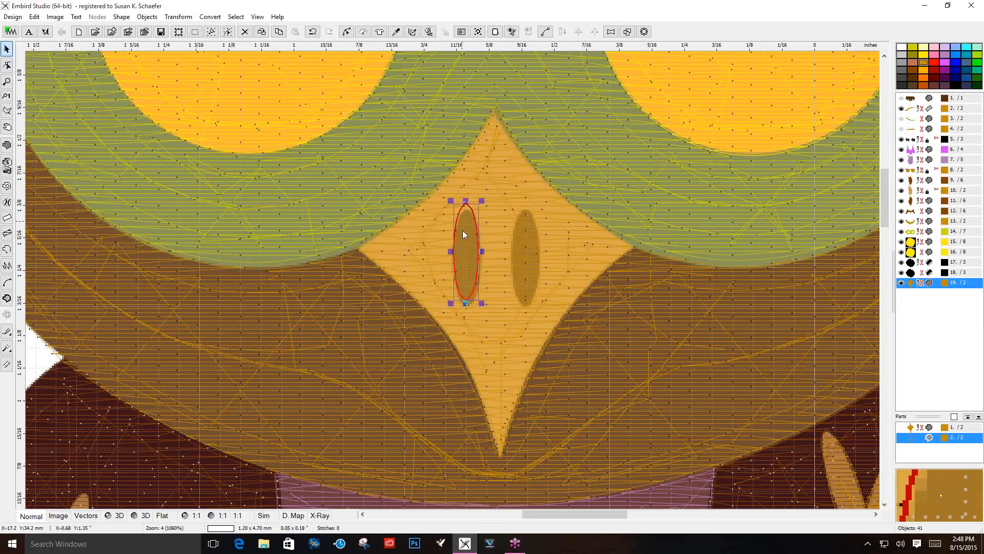
drag(466, 237, 465, 242)
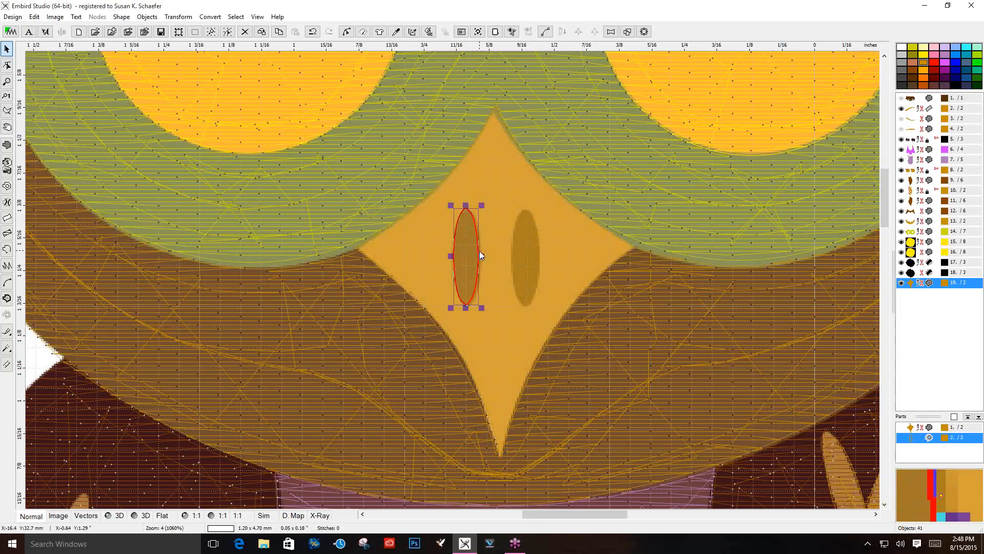
drag(482, 254, 482, 254)
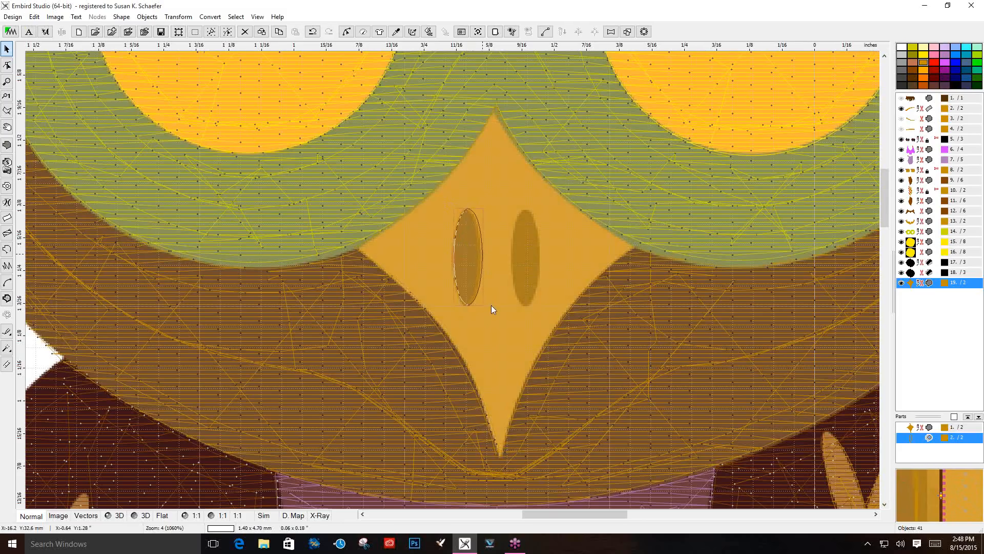
drag(491, 305, 492, 306)
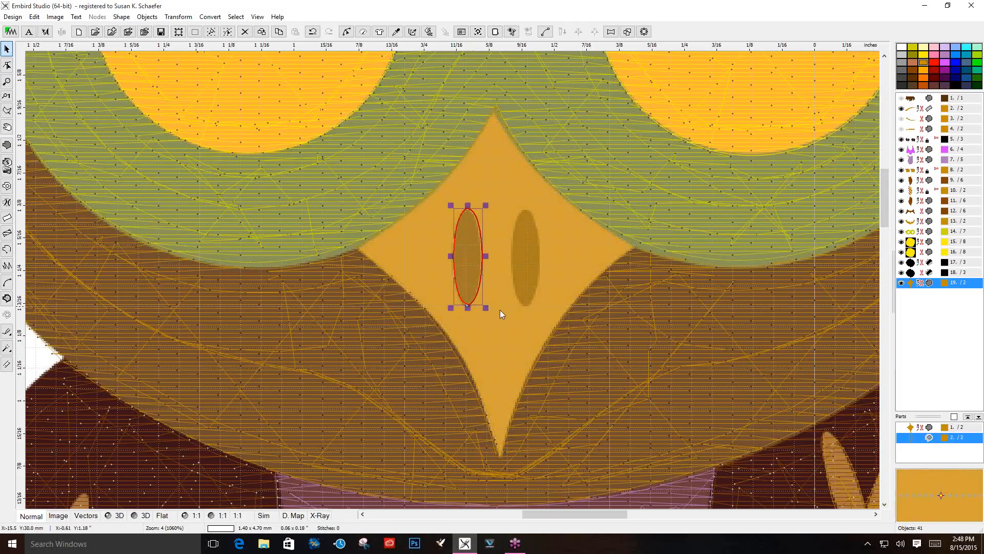
Create a separate fill object from the beak's nostril opening
click(506, 332)
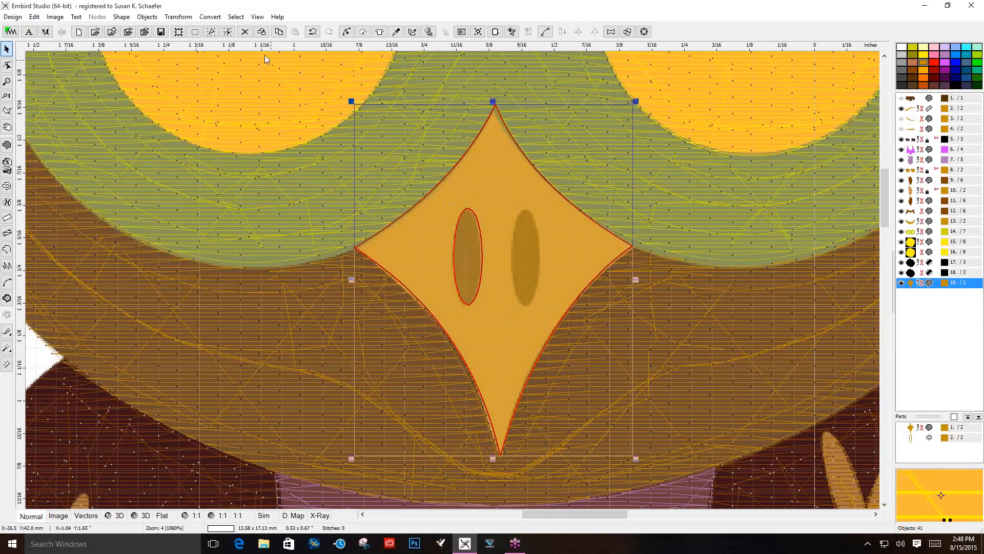
click(209, 17)
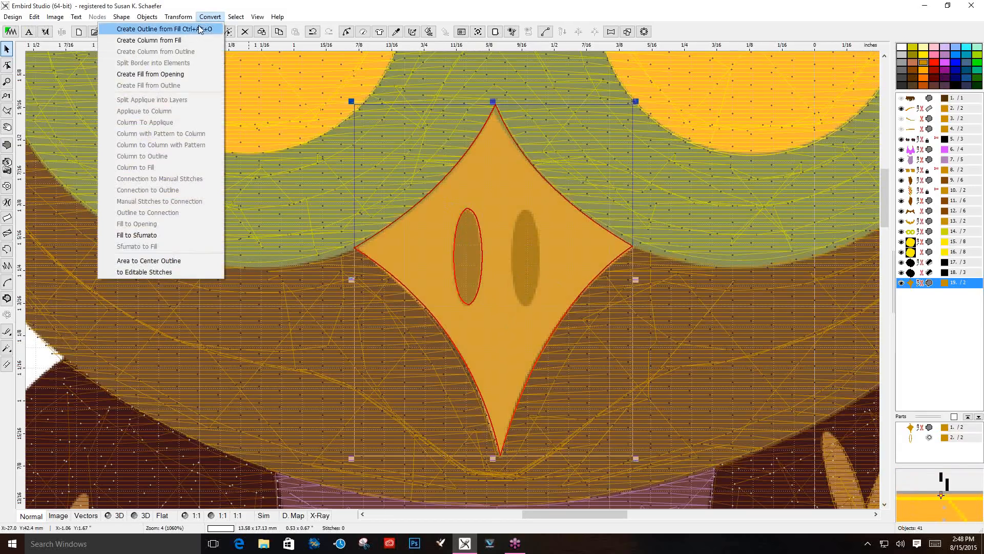
click(174, 75)
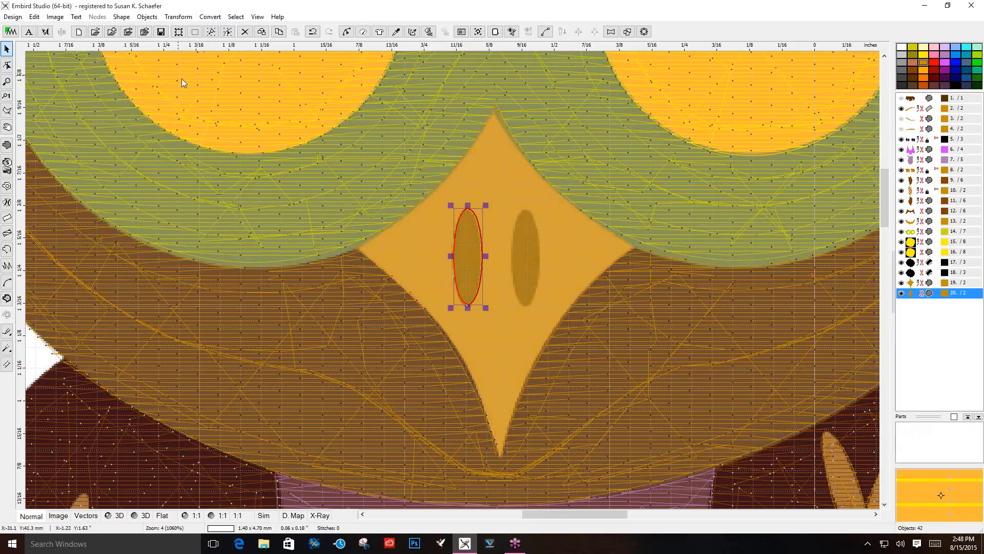
Recolour the beak pale yellow and generate stitches for the left nostril fill
click(908, 283)
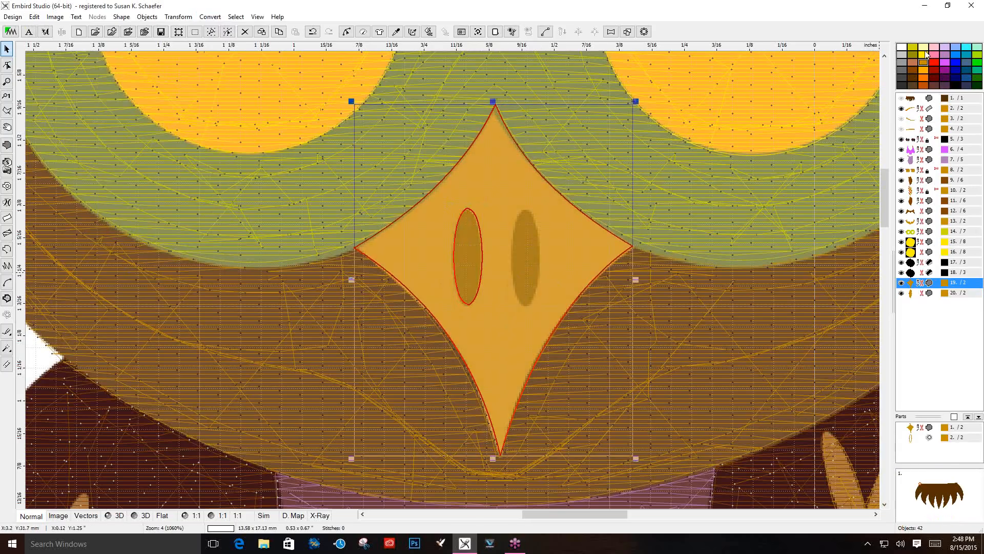
click(925, 48)
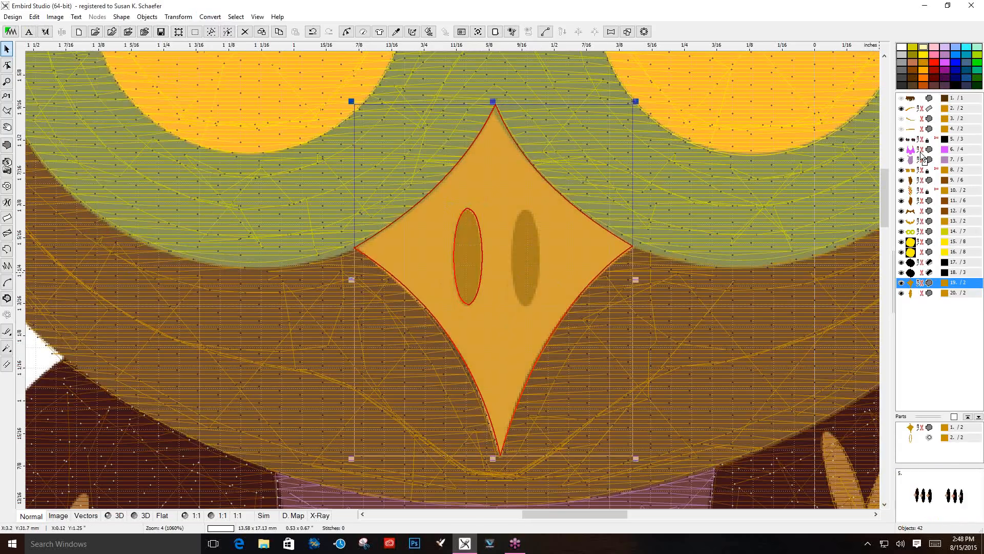
click(910, 295)
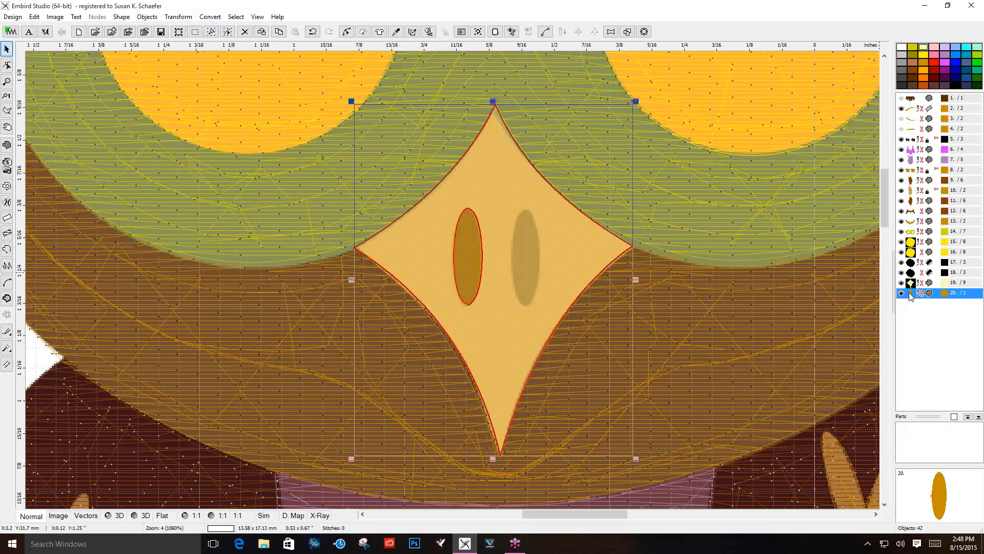
click(429, 32)
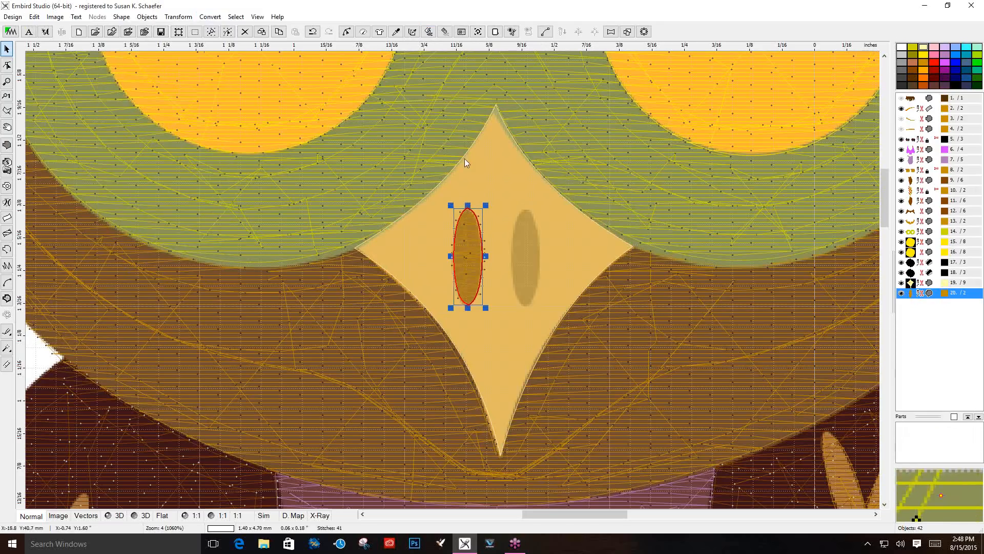
Create an elliptical fill object about 1.3 by 4.8 mm over the right nostril and generate its stitches
click(513, 200)
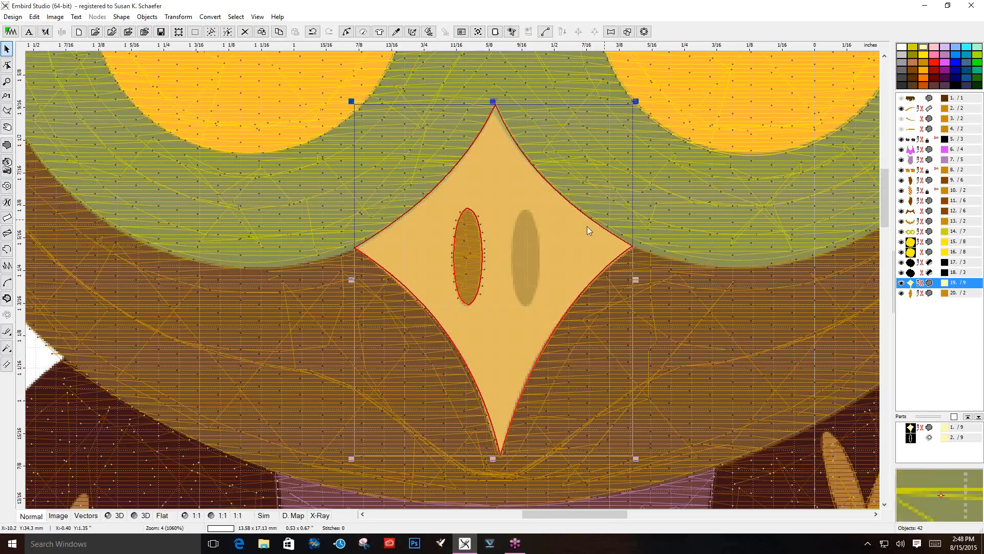
click(304, 340)
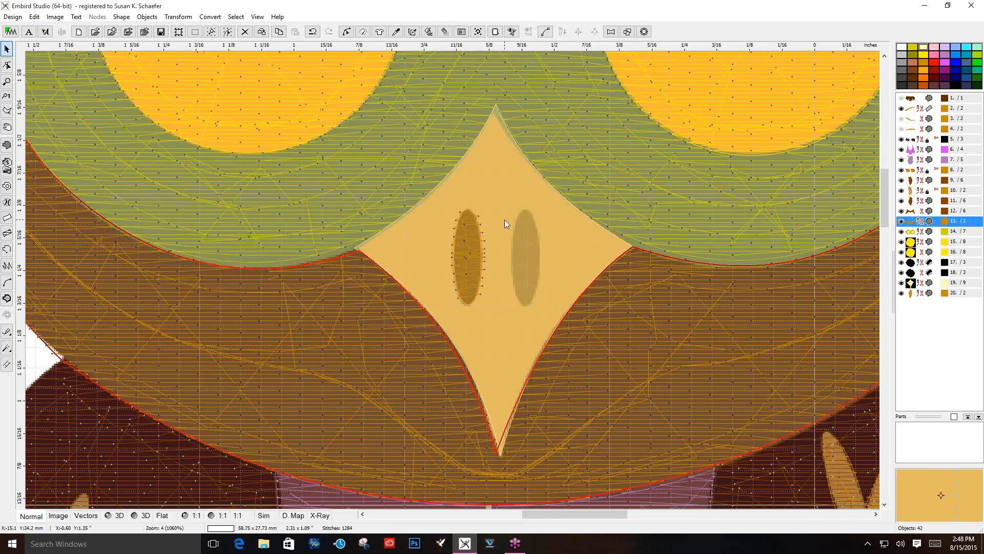
click(10, 147)
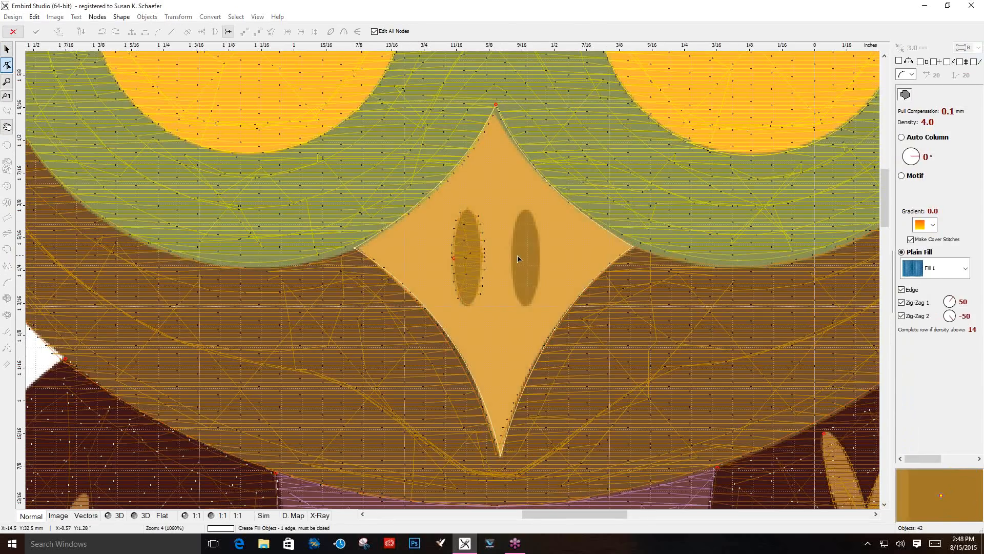
click(512, 256)
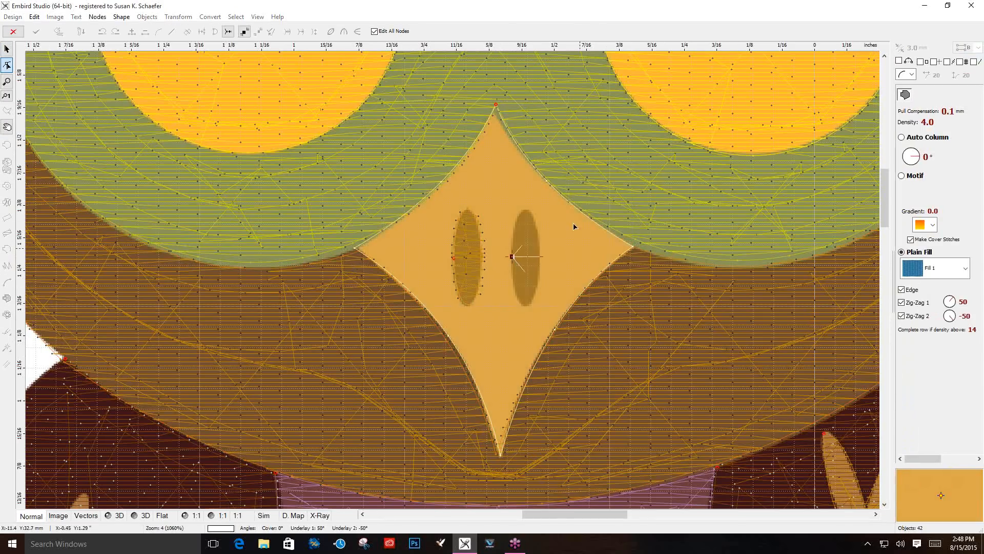
click(123, 23)
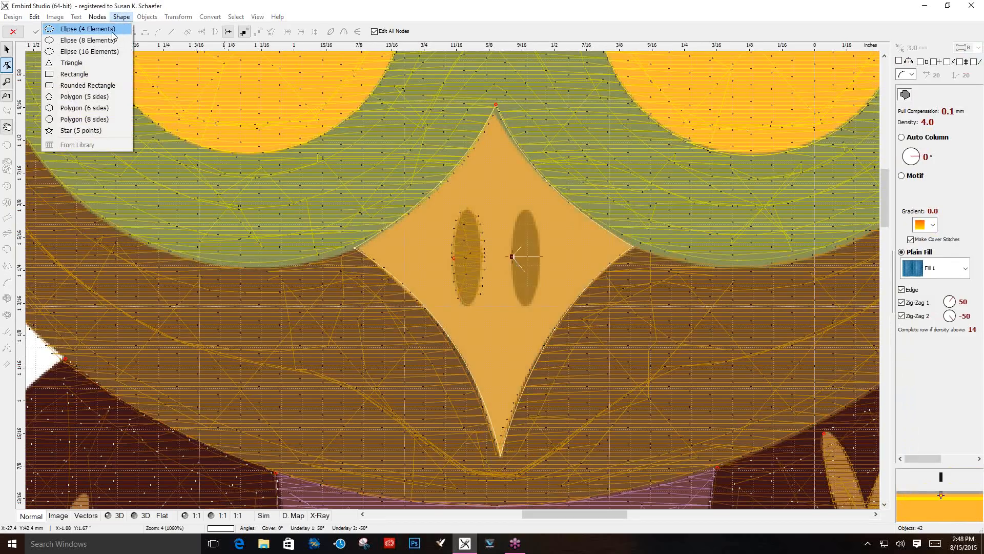
click(117, 30)
drag(512, 257, 525, 302)
right_click(525, 302)
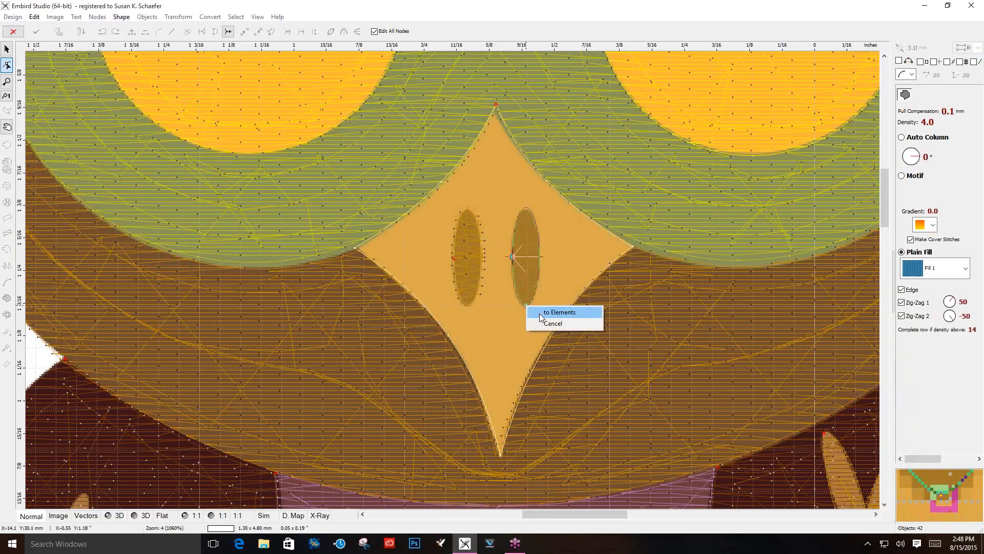
click(539, 313)
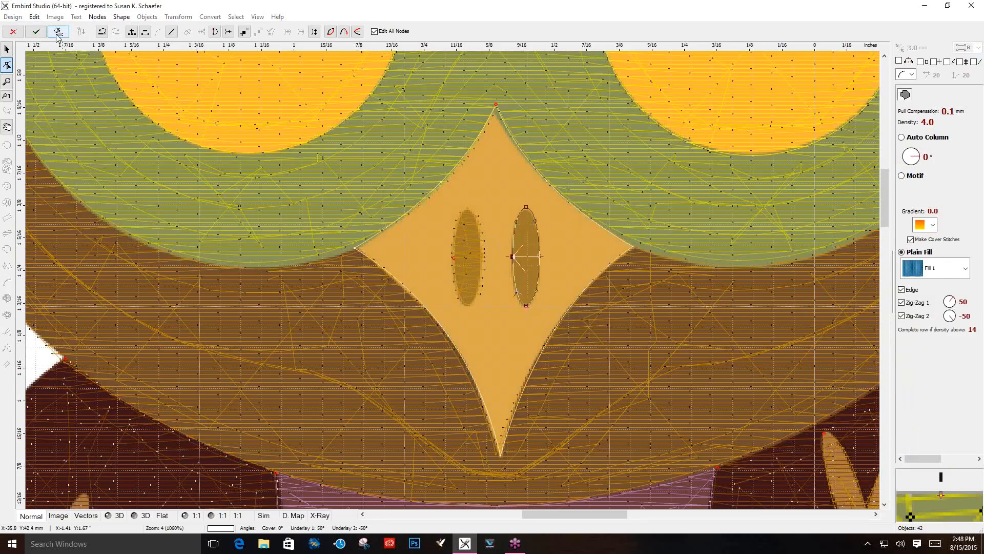
key(Escape)
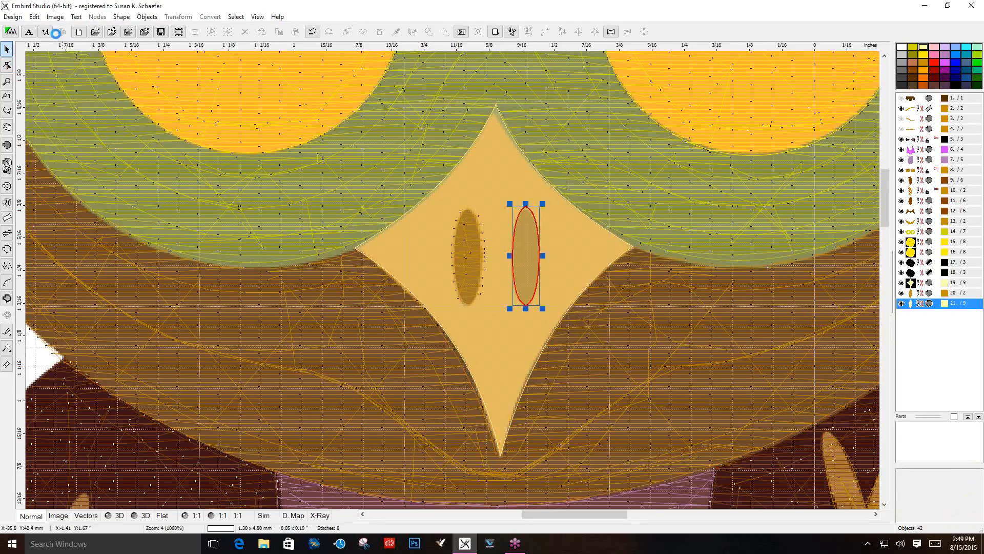
Show the design in 3D, generate the beak's stitches and colour the right nostril the same golden brown as the left
click(117, 515)
click(914, 286)
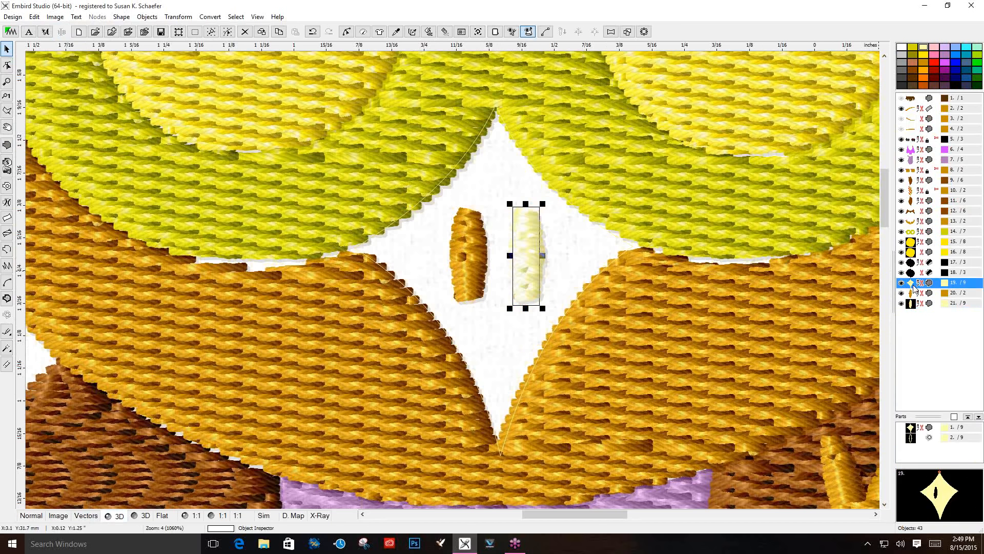
click(434, 31)
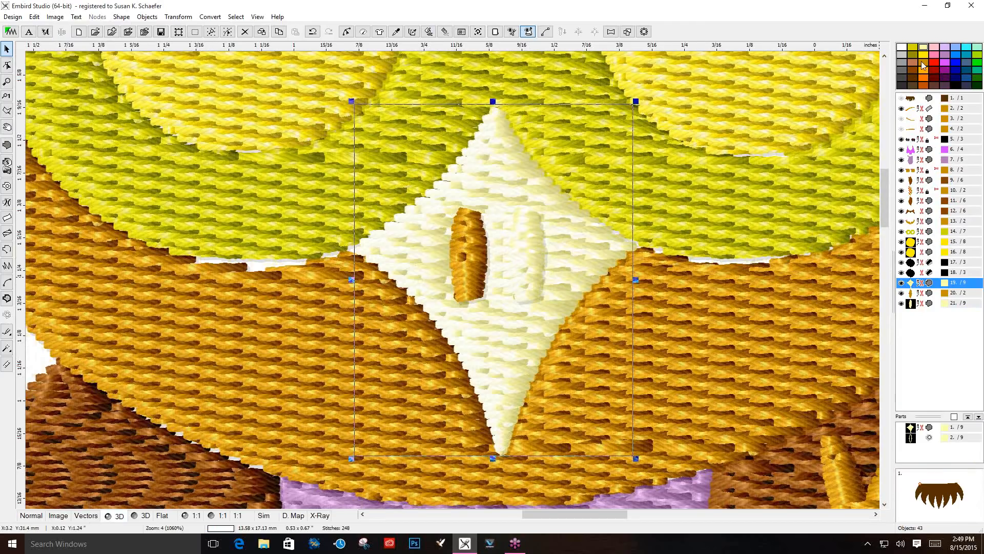
click(908, 304)
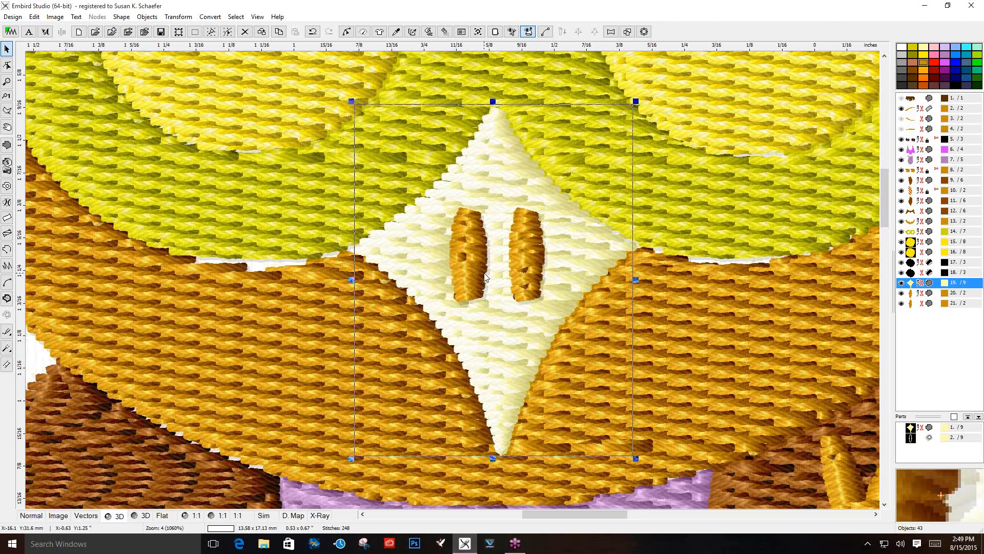
Change the right nostril's fill type to Auto Column and regenerate its stitches
scroll(517, 279, down, 1)
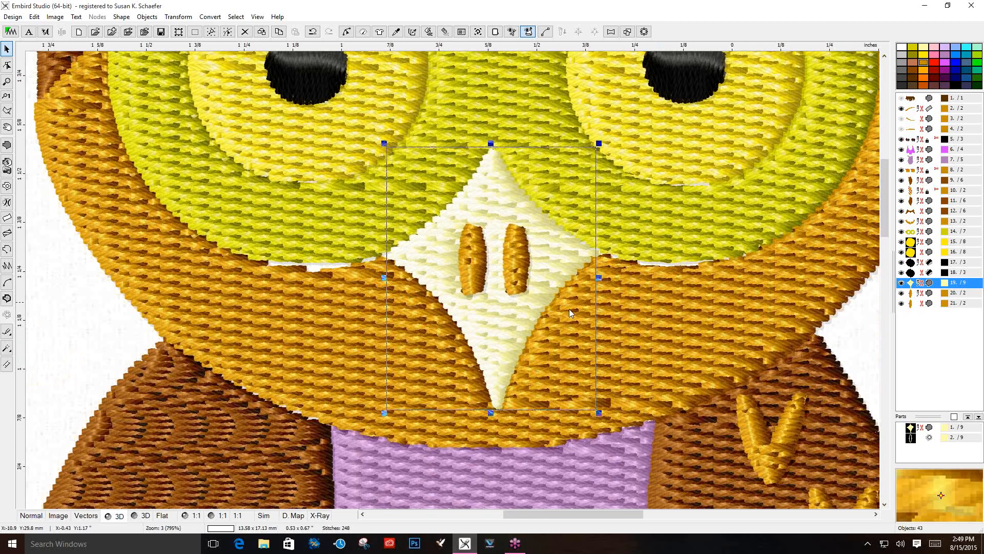
click(516, 261)
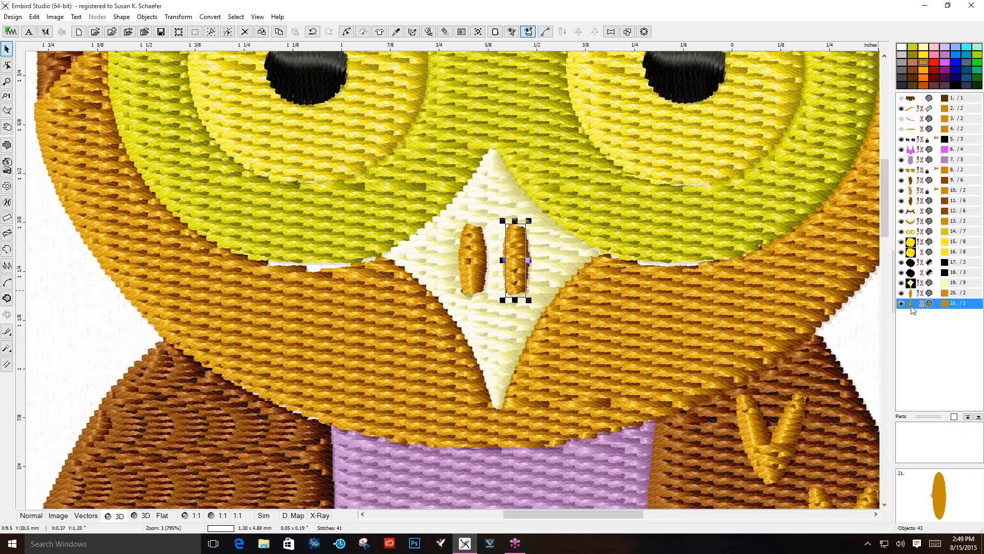
right_click(546, 245)
click(582, 265)
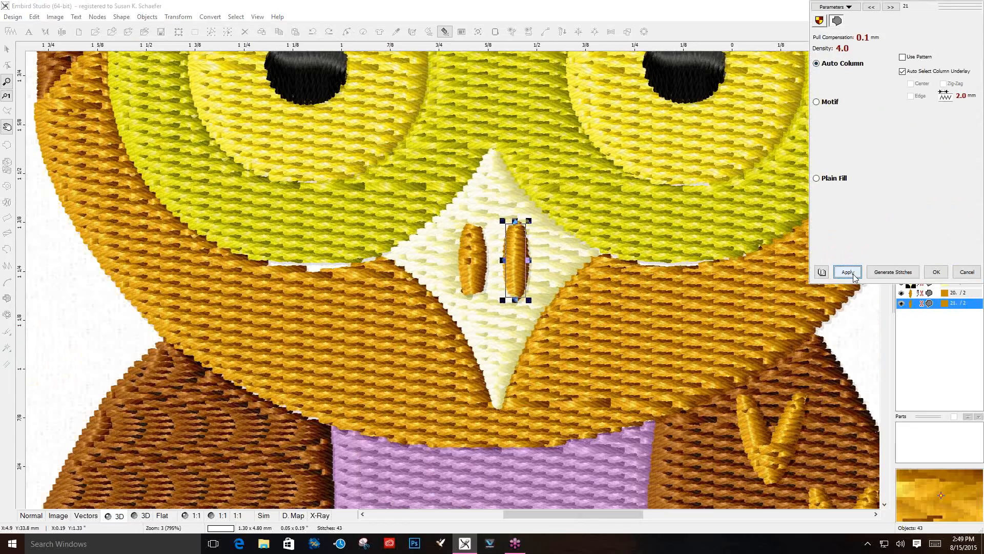
click(902, 272)
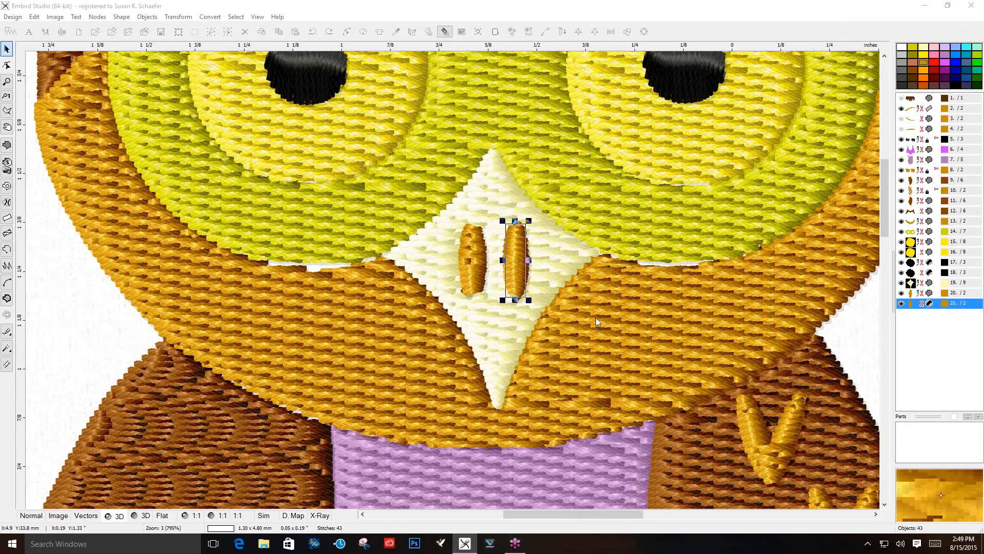
Change the left nostril's fill type to Auto Column and regenerate its stitches
click(532, 331)
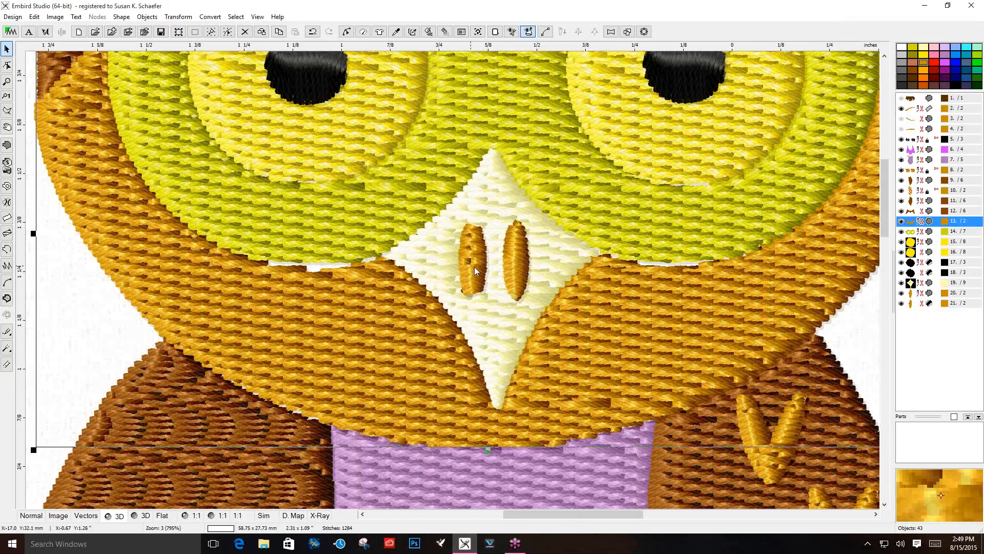
click(903, 293)
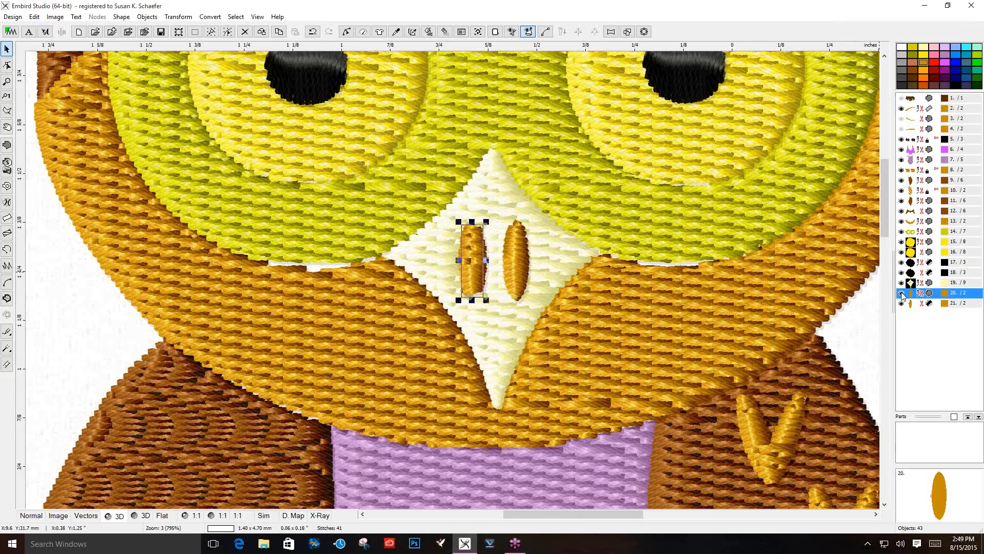
right_click(470, 263)
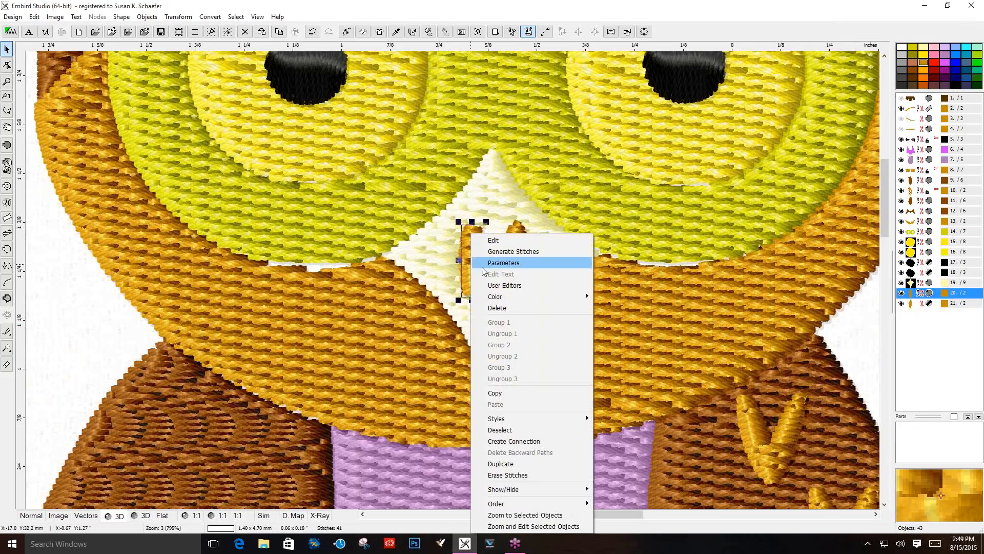
click(484, 264)
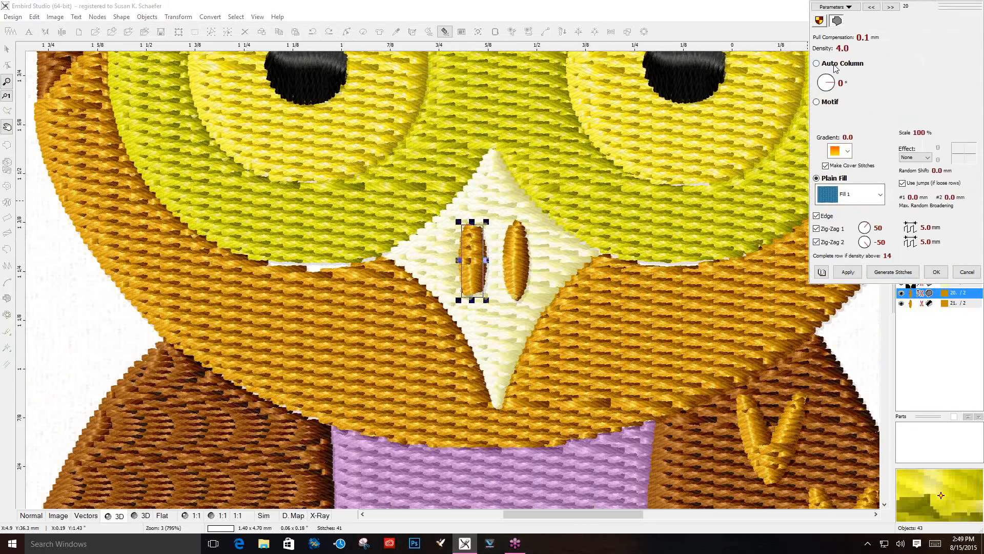
click(835, 65)
click(856, 274)
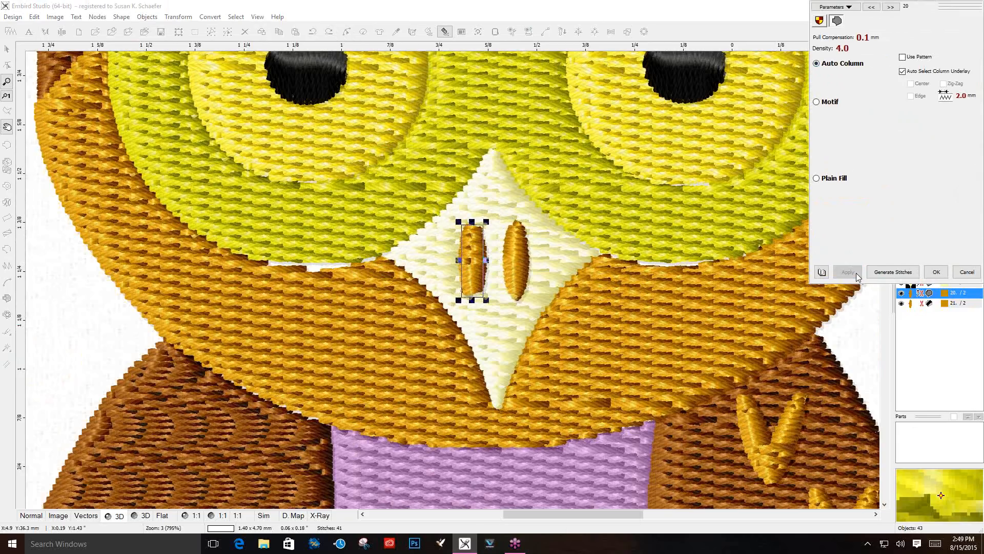
click(893, 272)
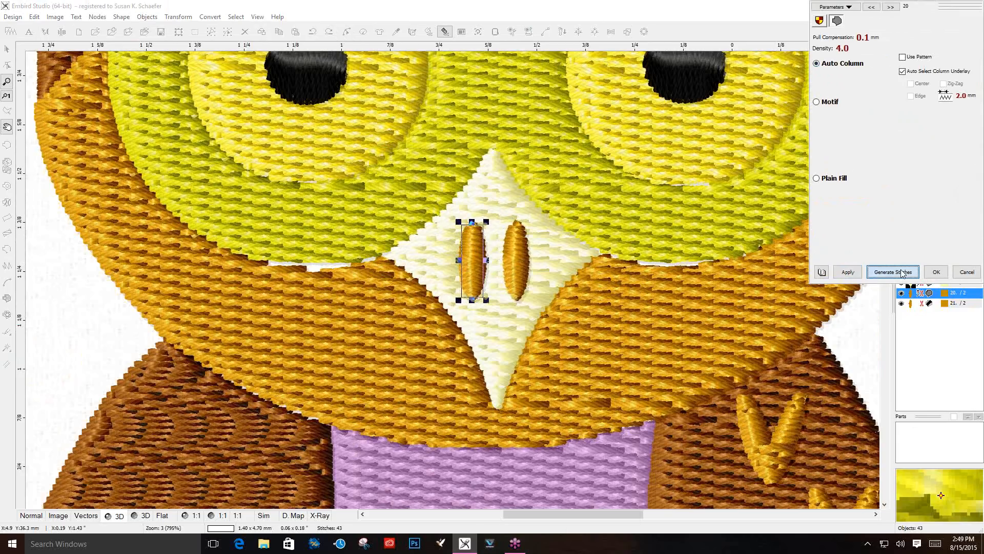
click(509, 276)
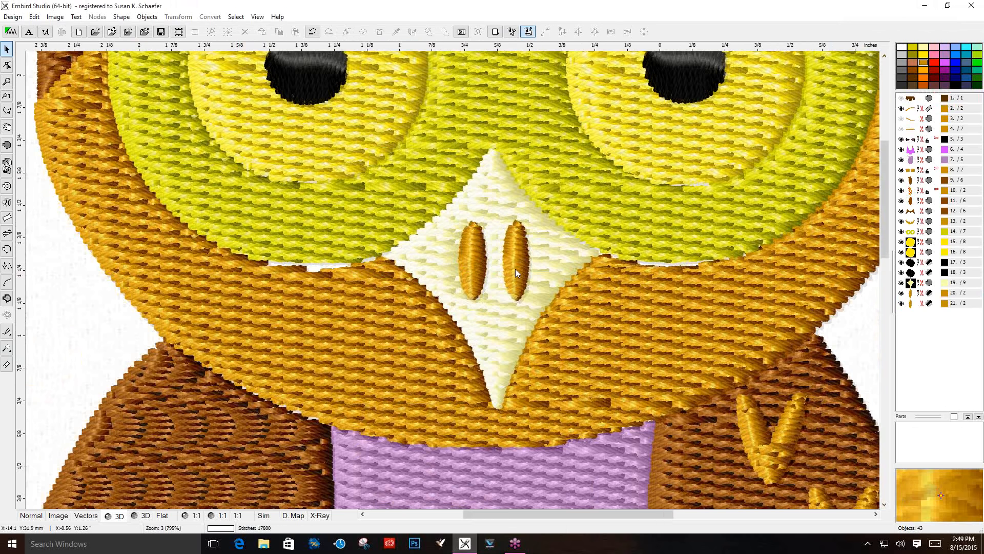
Unhide the dark brown tail, the main branch and the lower twig so the whole owl design is shown
scroll(515, 268, down, 3)
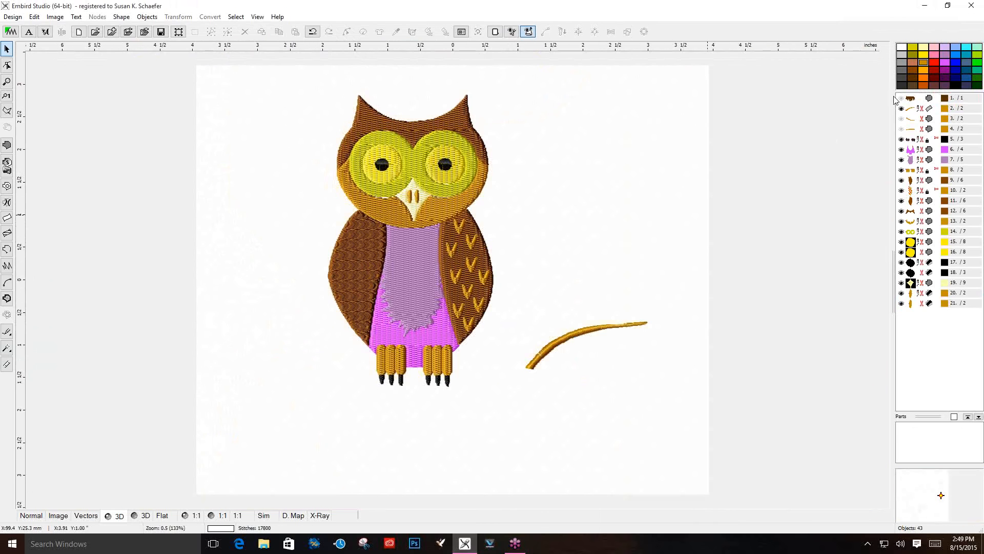
click(901, 98)
click(903, 120)
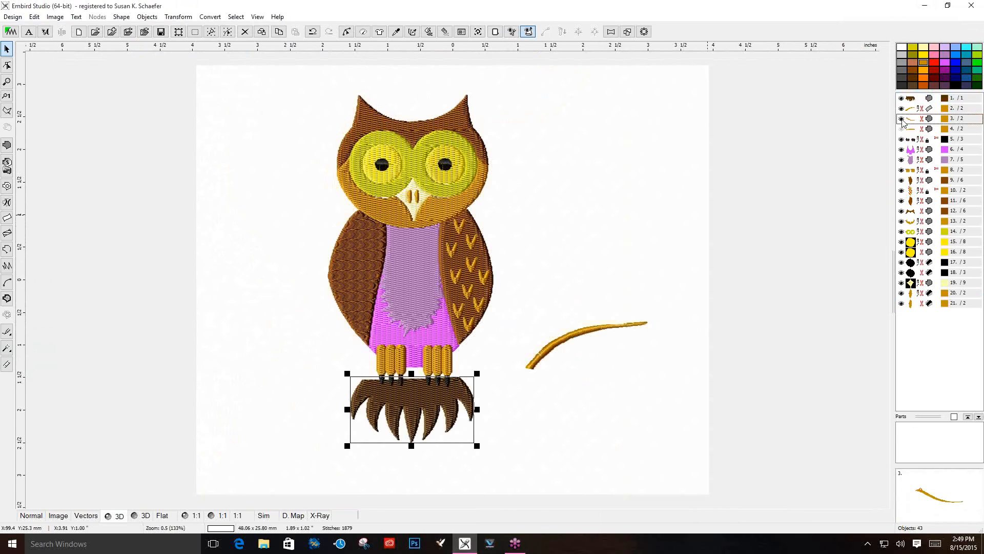
click(901, 128)
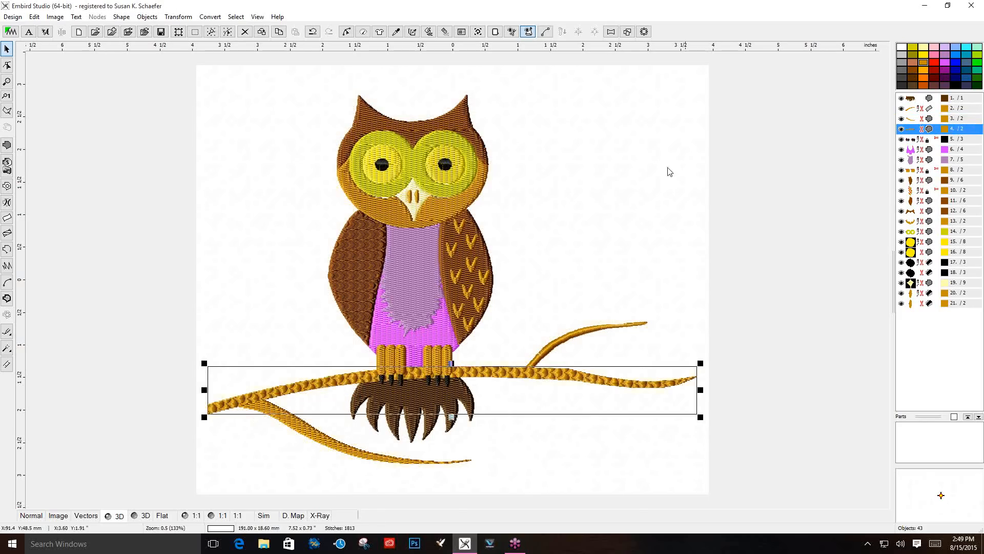
click(601, 212)
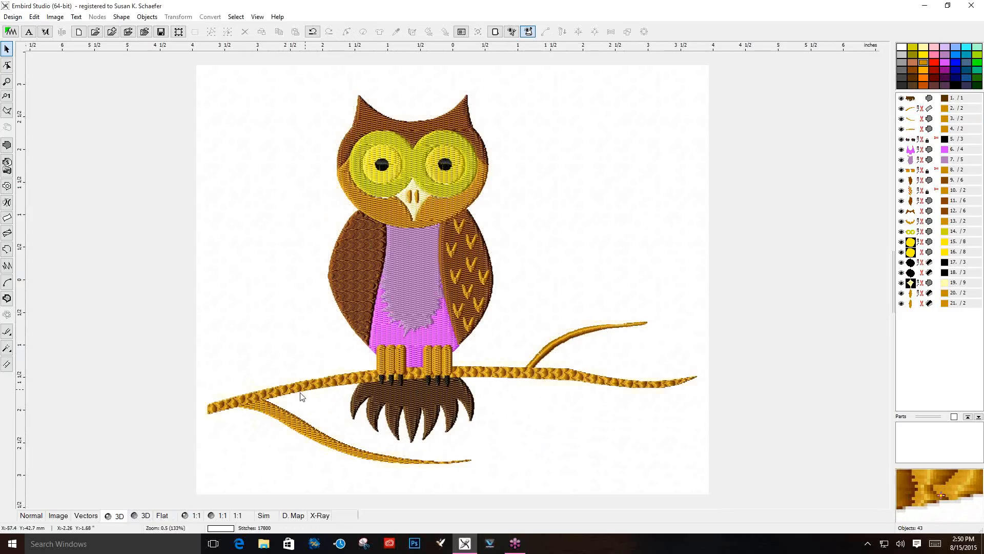
Inspect the whole design in the density map and X-ray views, and return to the 3D view
click(286, 517)
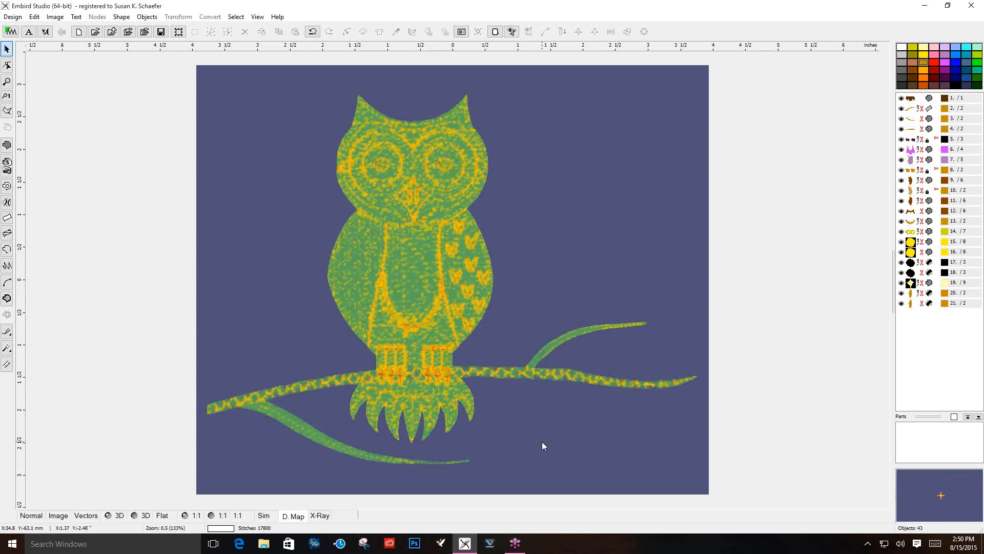
click(318, 516)
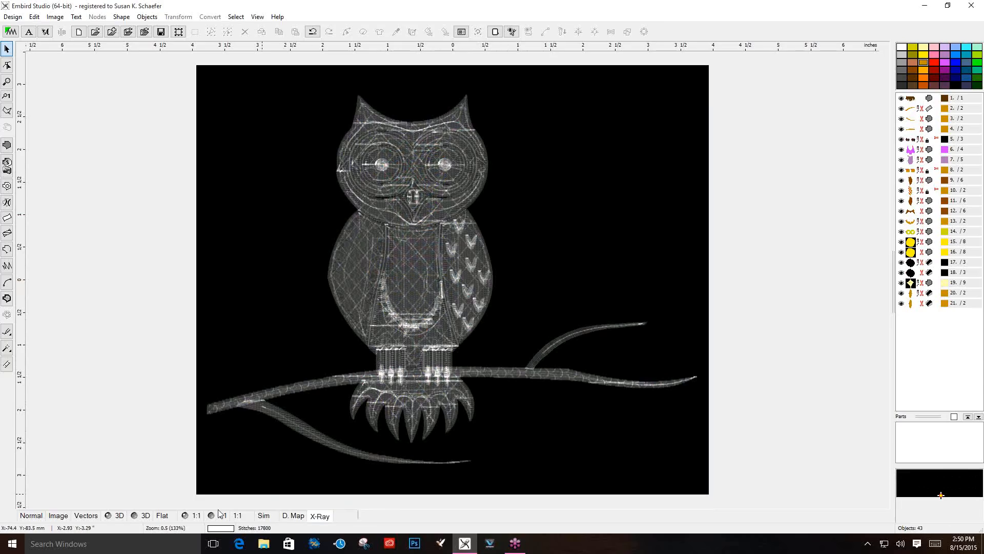
click(120, 515)
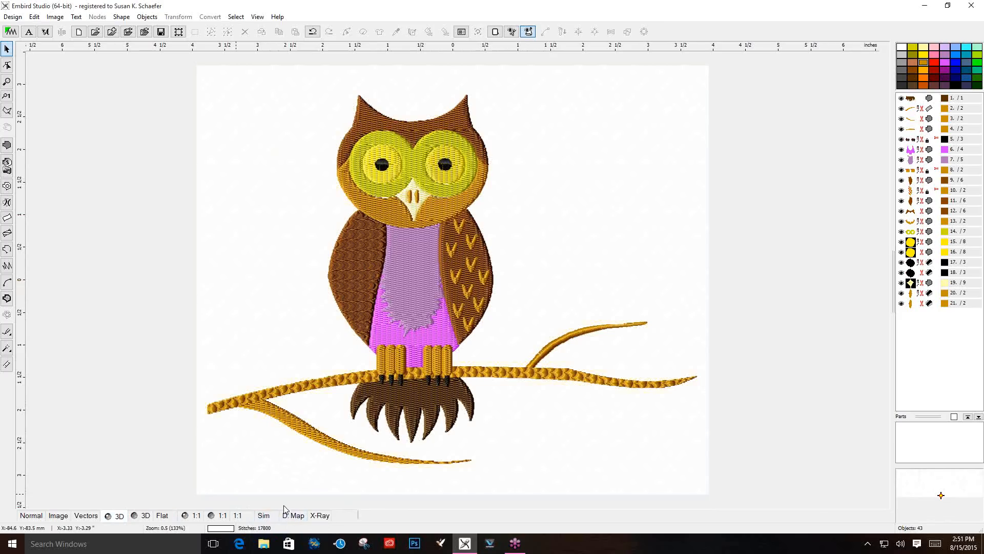
Run the sewing simulation, raising its speed to 100, 200 and 500, and stop it to check the sewing order
click(264, 515)
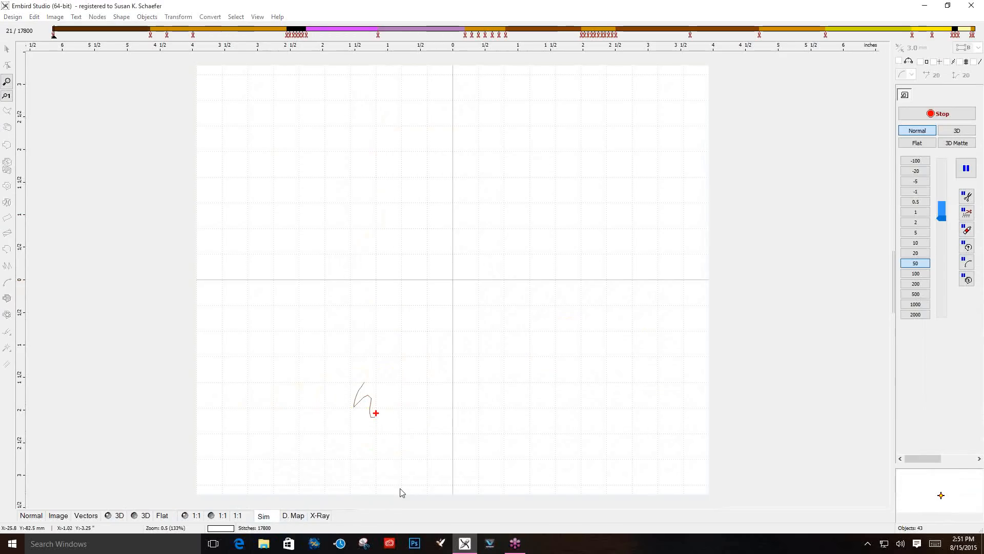
click(915, 273)
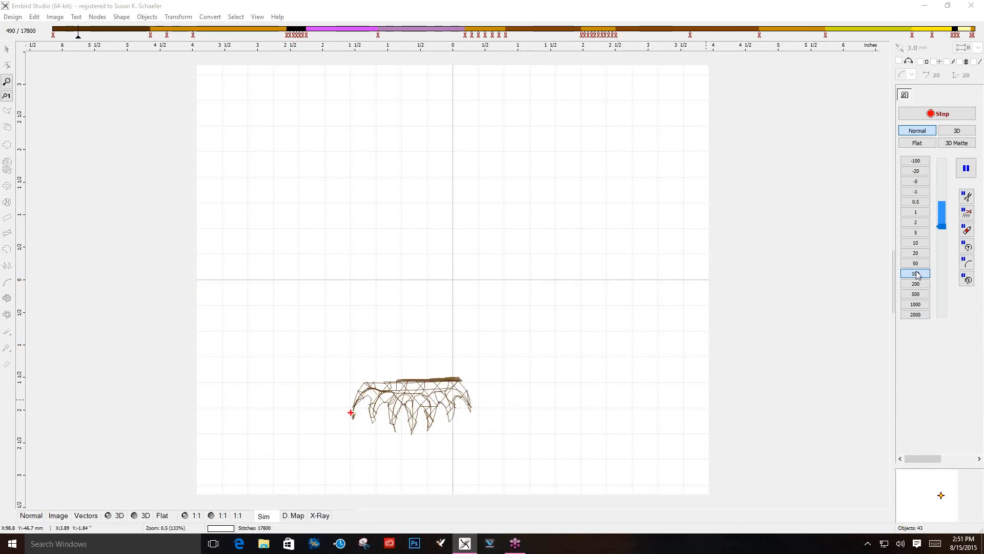
click(915, 284)
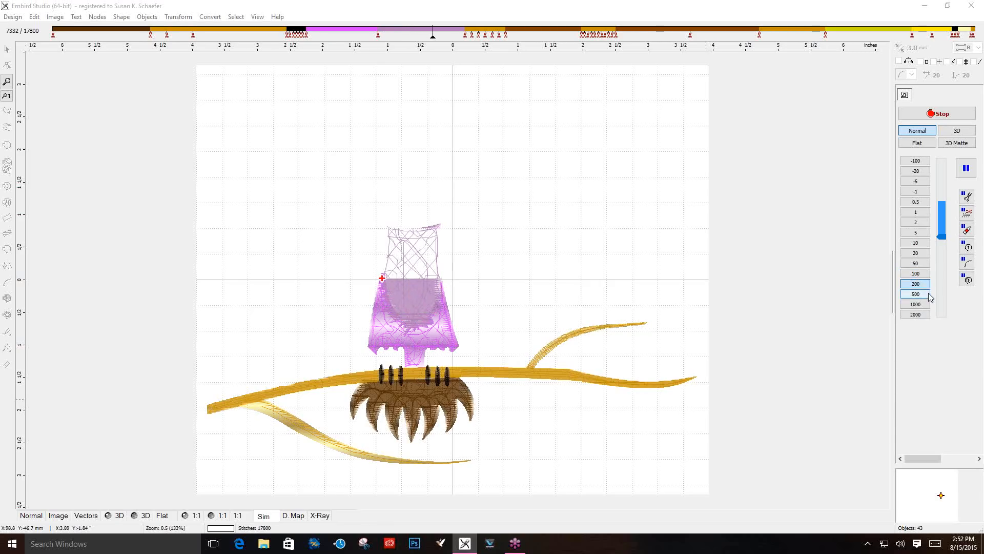
click(923, 296)
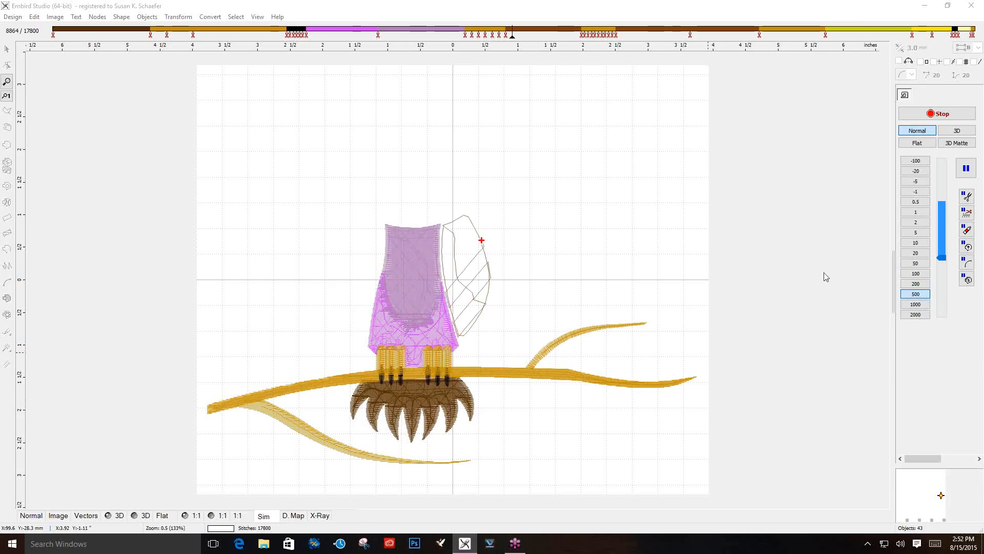
click(939, 111)
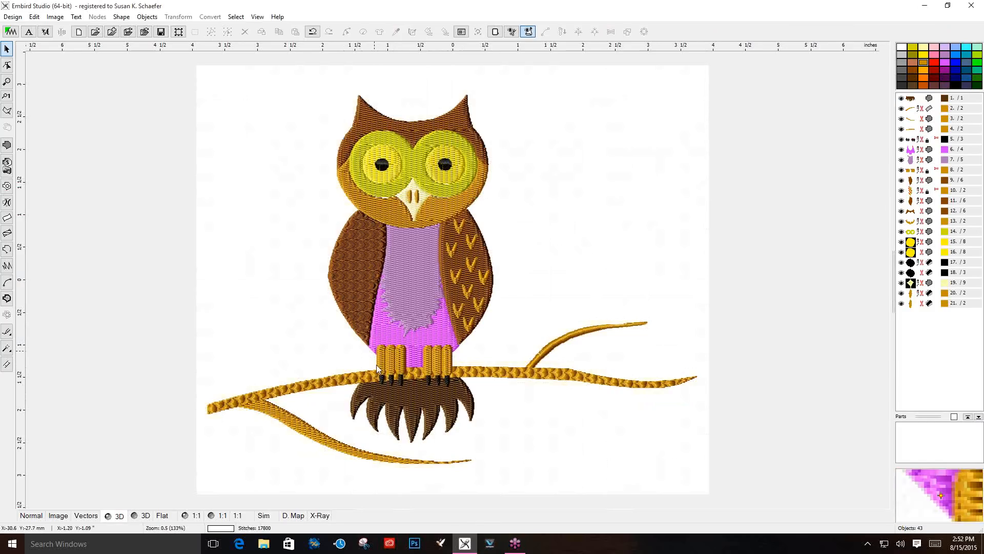
Move the black claws after the golden-brown feet in the sewing order, directly before the first brown wing
click(913, 142)
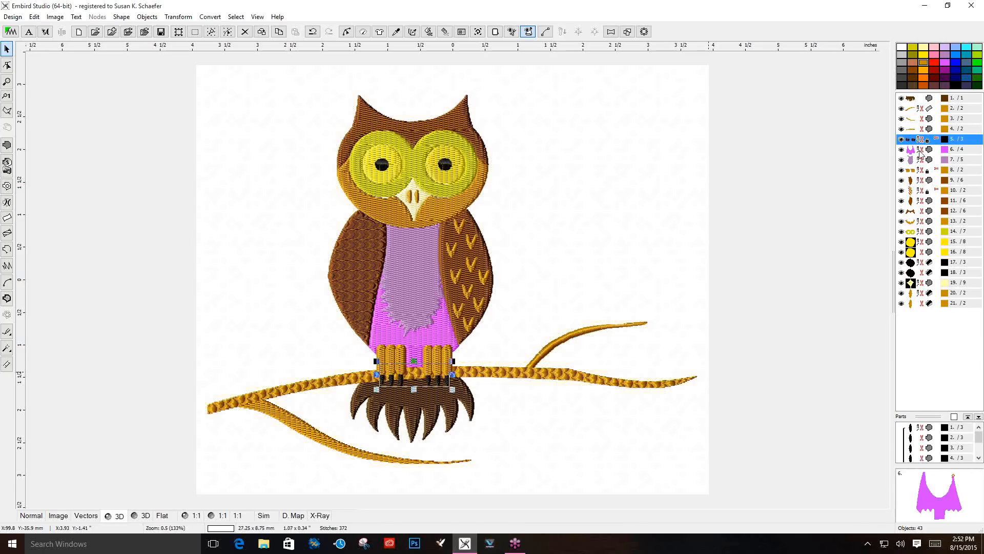
click(914, 172)
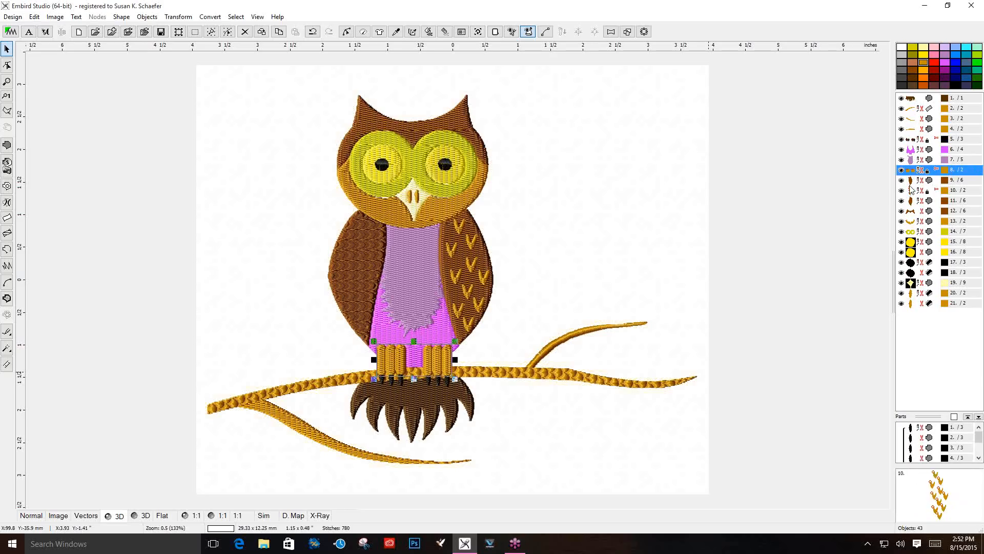
click(913, 140)
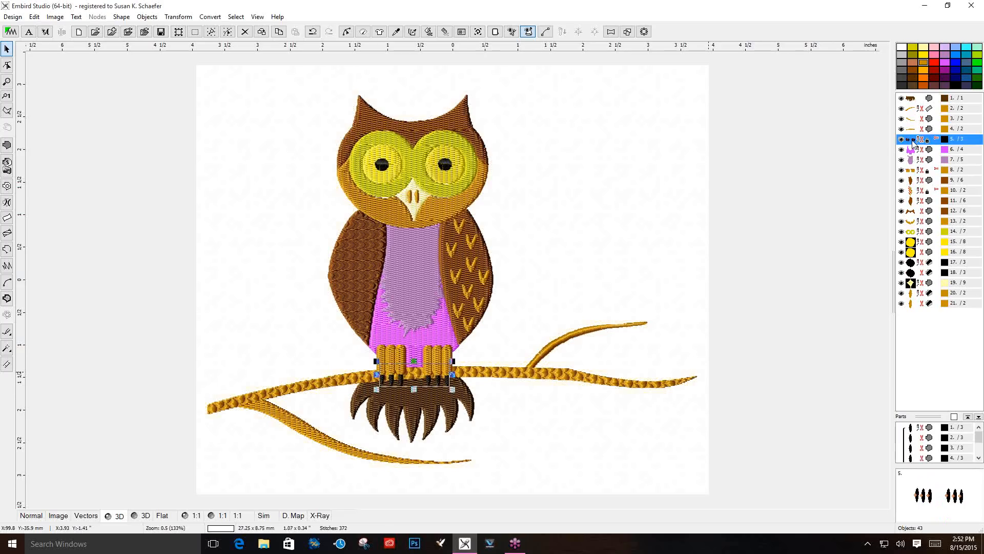
shift+click(914, 149)
click(912, 143)
right_click(914, 175)
click(900, 189)
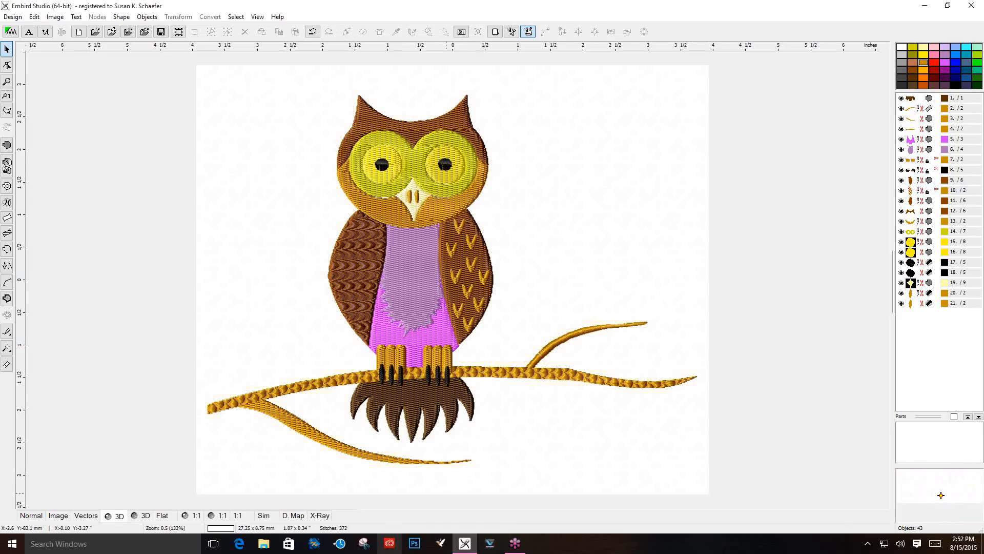
Replay the sewing simulation at speed 500 to check the new order of feet and claws
click(264, 516)
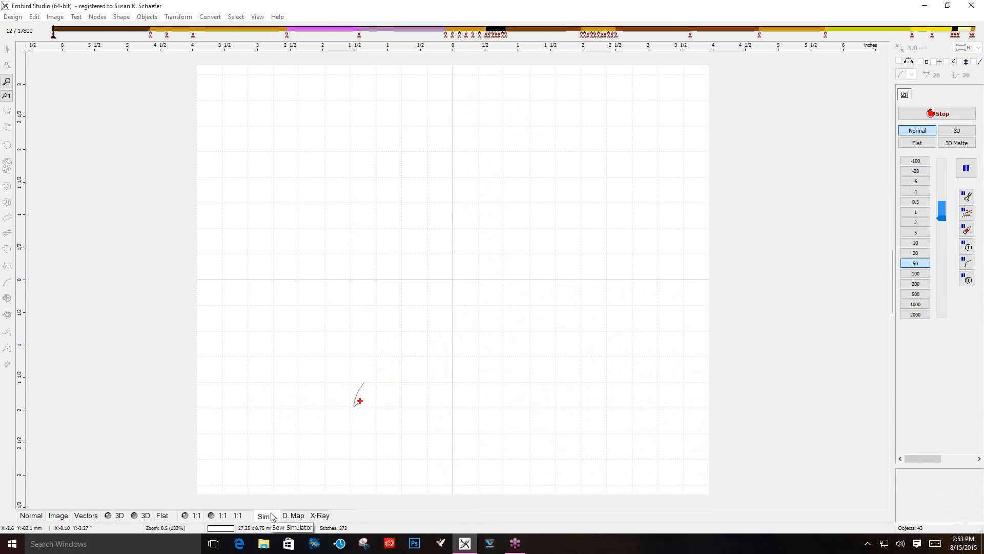
click(916, 293)
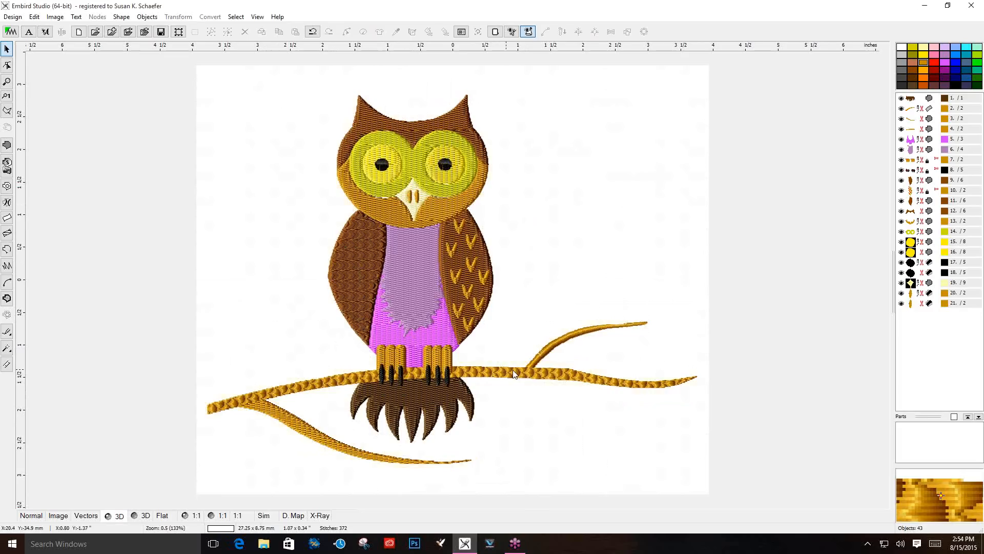
click(607, 386)
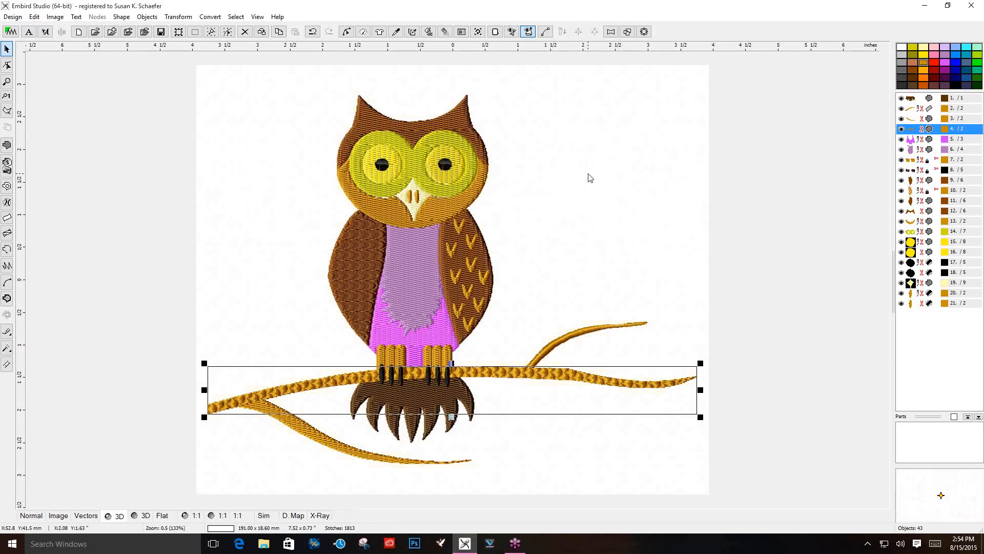
click(634, 335)
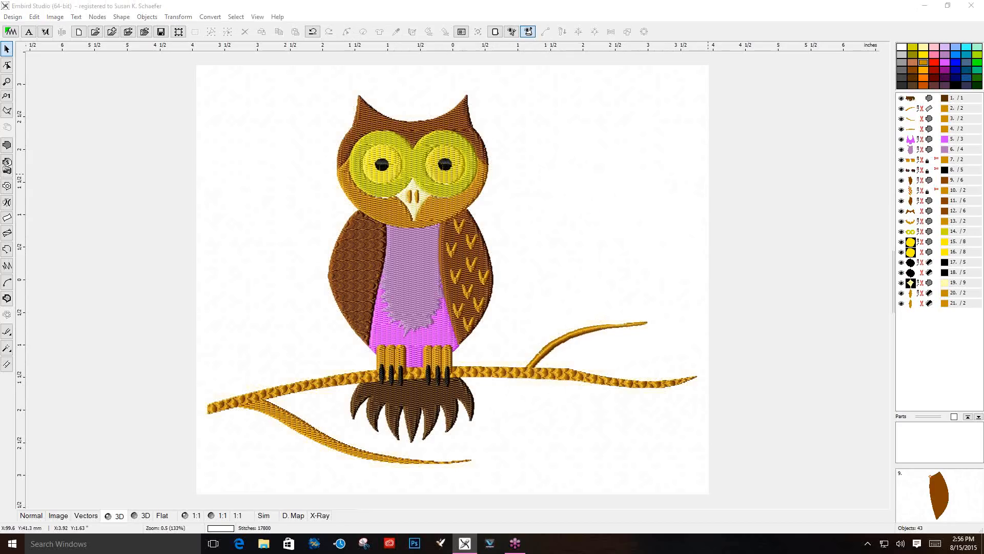
click(272, 106)
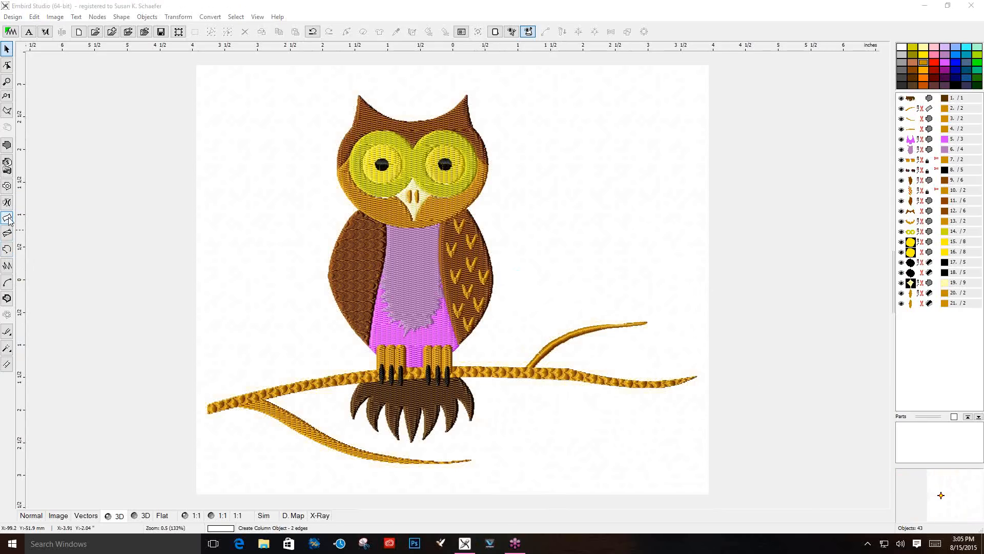
Create a straight diagonal outline object with satin stitches beside the owl's head, spanning about 45 by 40 mm, and generate its stitches
click(7, 250)
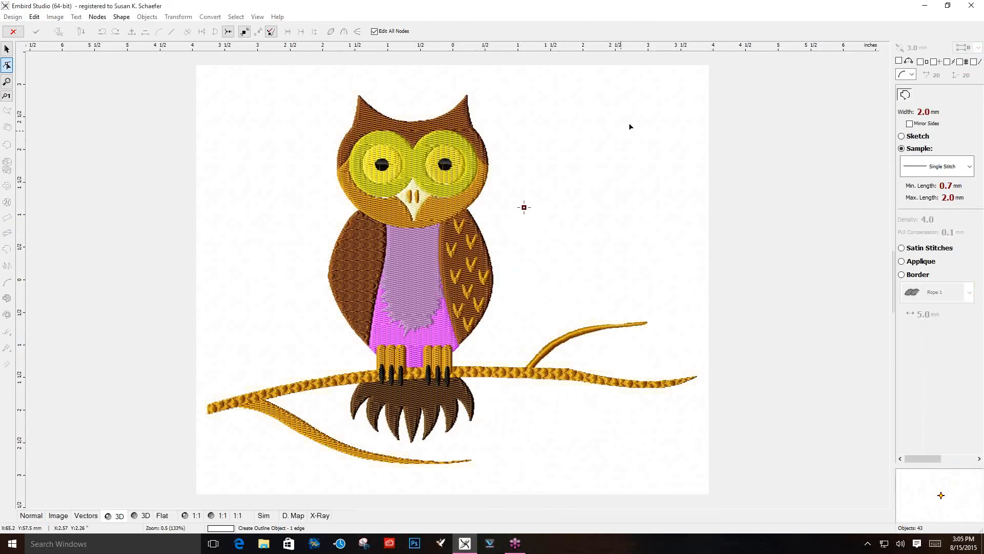
click(640, 105)
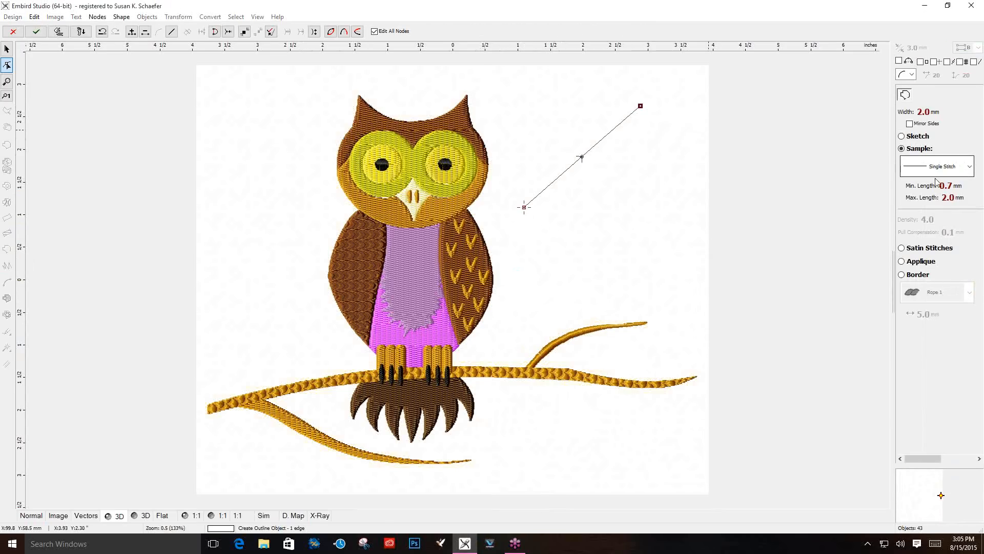
click(917, 249)
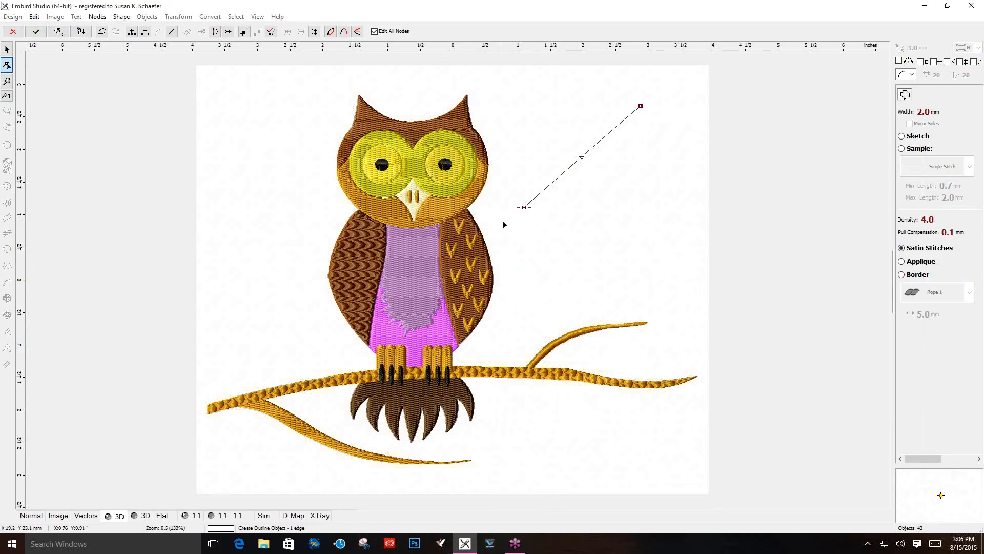
click(58, 32)
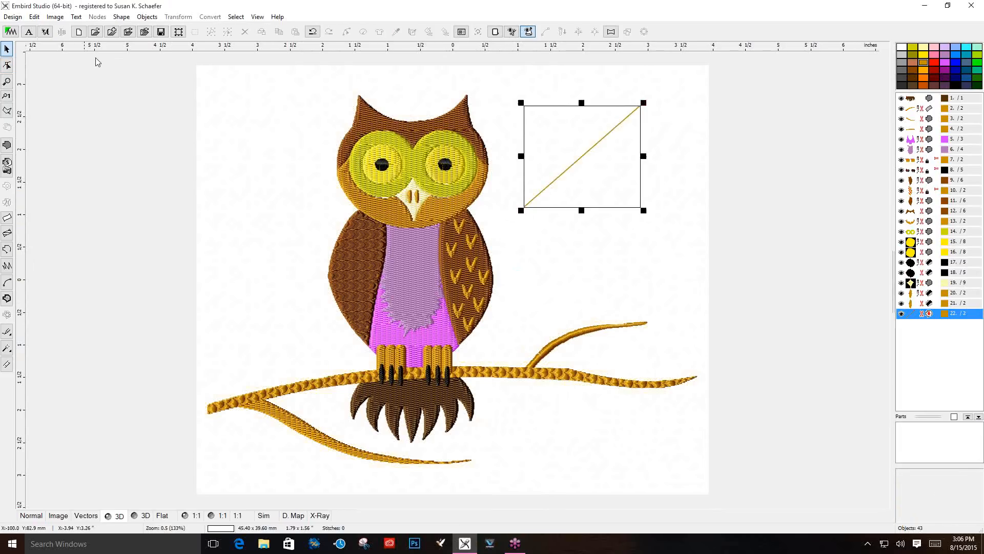
click(294, 141)
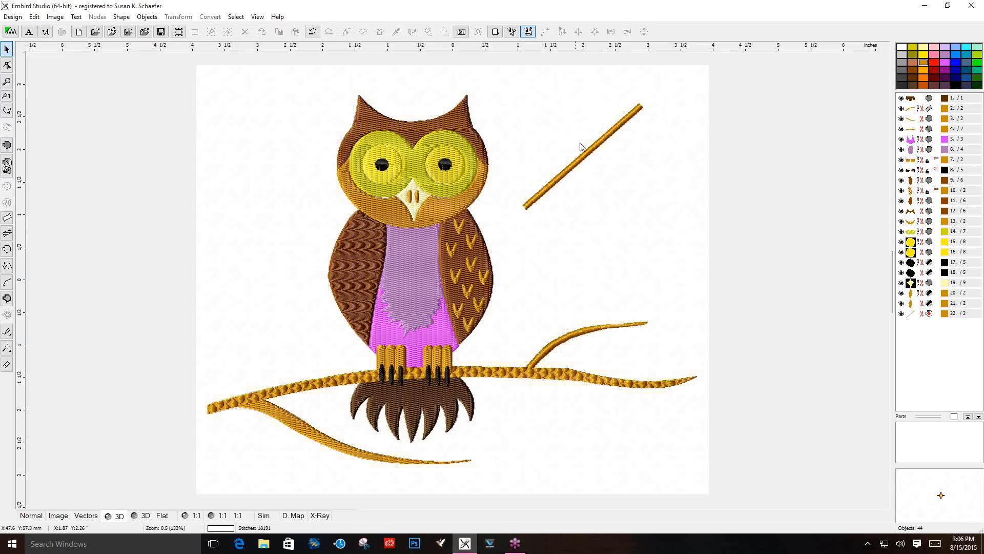
click(608, 137)
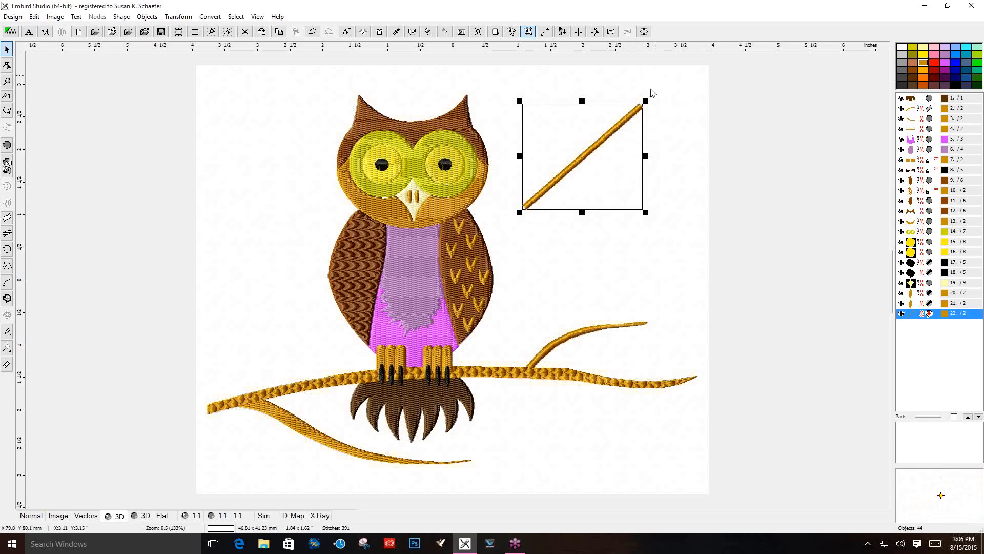
click(558, 254)
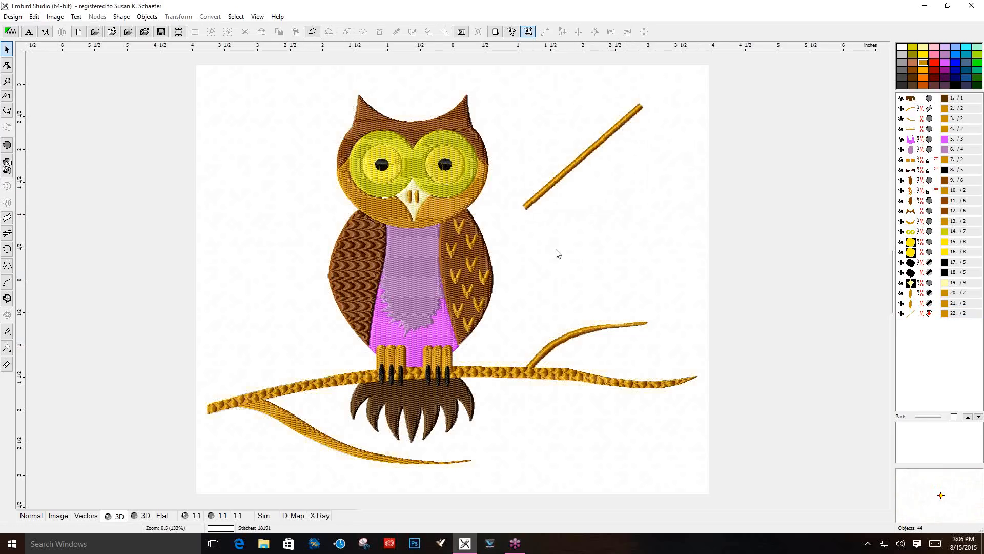
Open the parameters of the diagonal outline beside the owl, apply the settings and regenerate its stitches
click(551, 183)
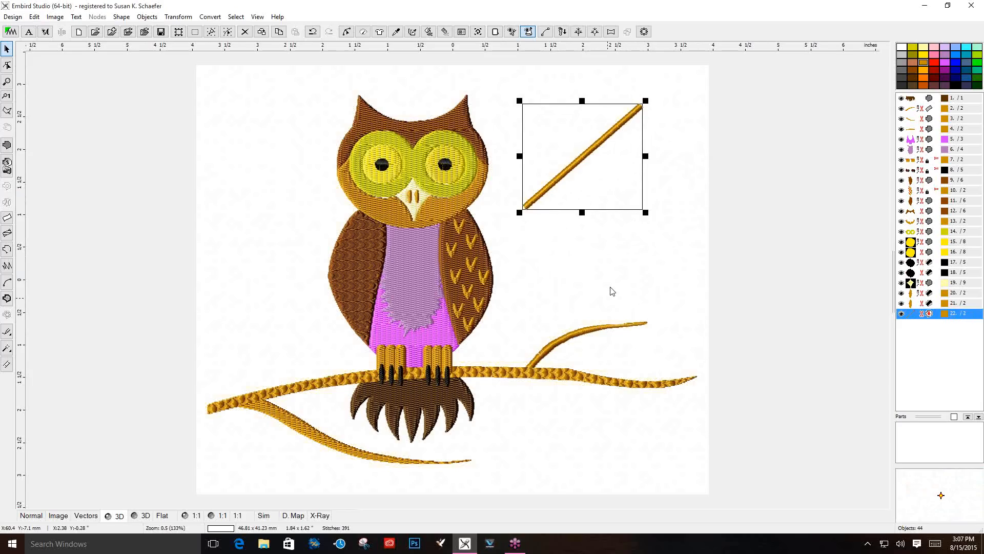
right_click(577, 183)
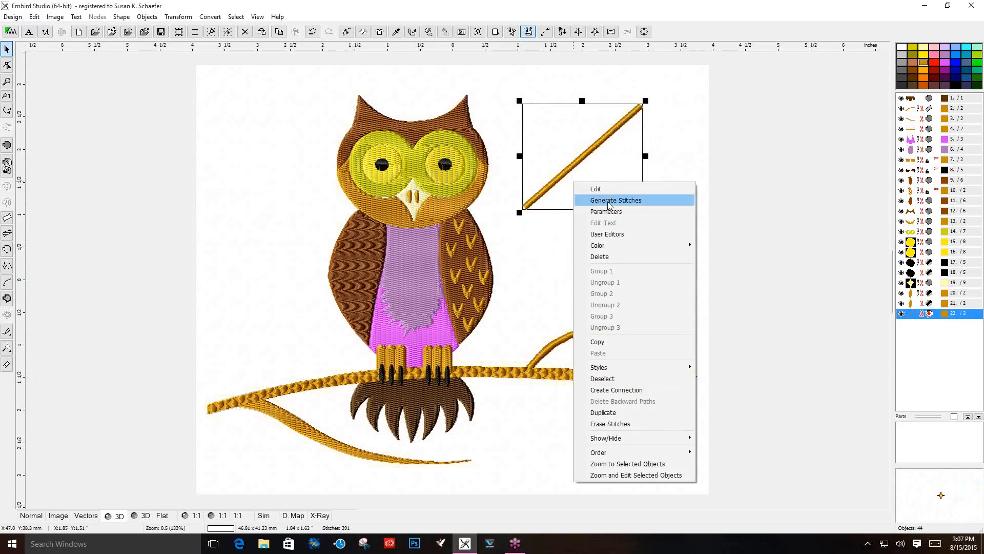
click(636, 210)
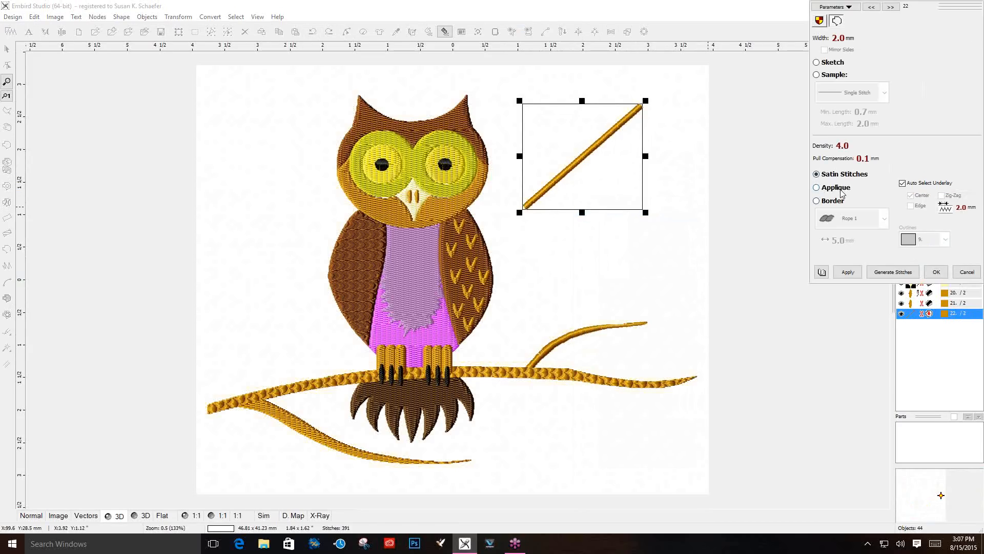
click(848, 272)
click(880, 273)
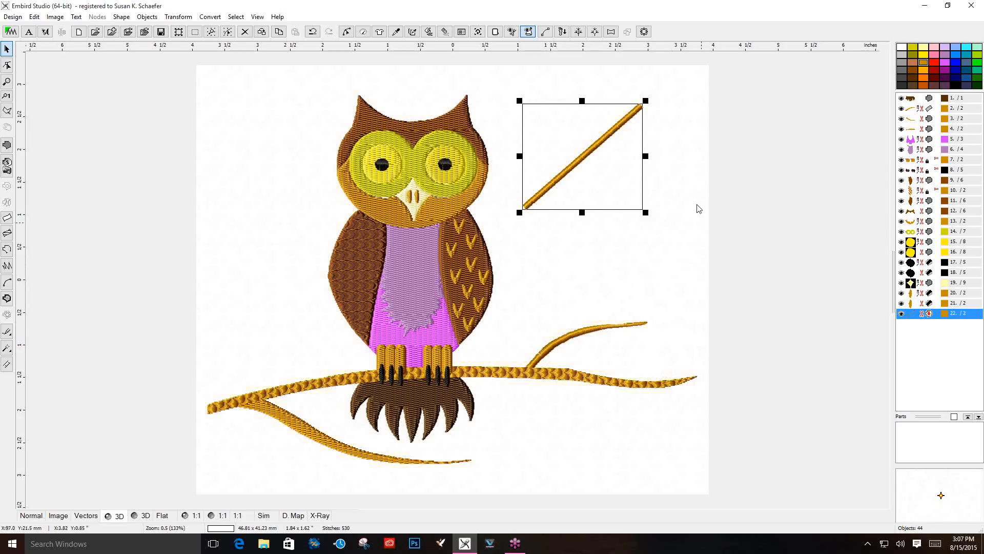
Delete the diagonal outline object beside the owl's head
right_click(601, 178)
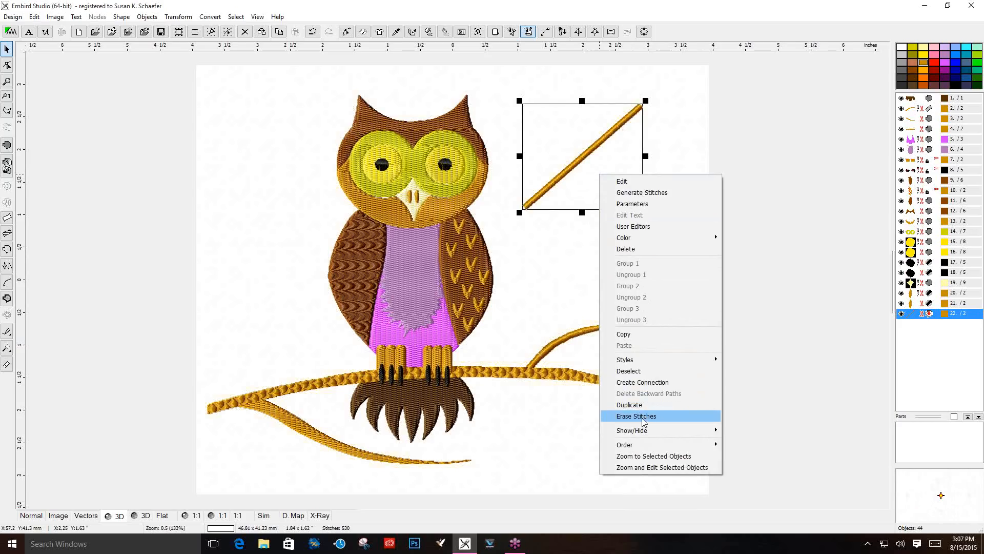
click(651, 249)
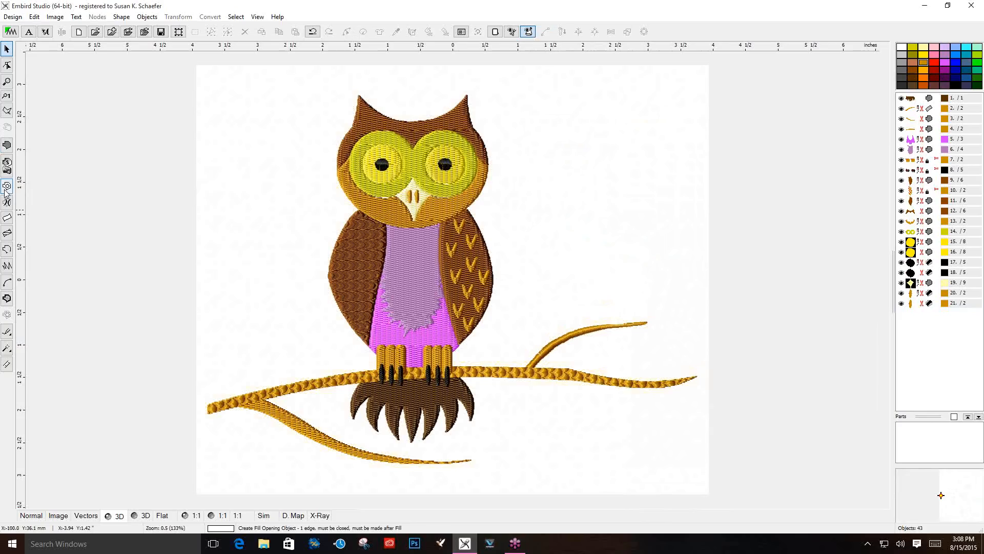
Create a closed rectangular outline object about 40 by 33 mm beside the owl's head, set it to Applique, and generate its stitches
click(8, 250)
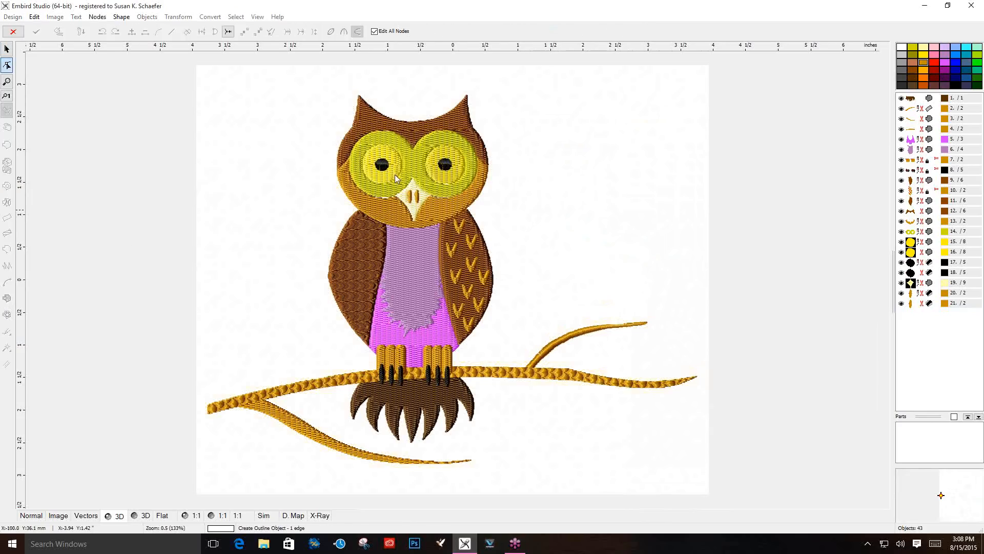
click(562, 131)
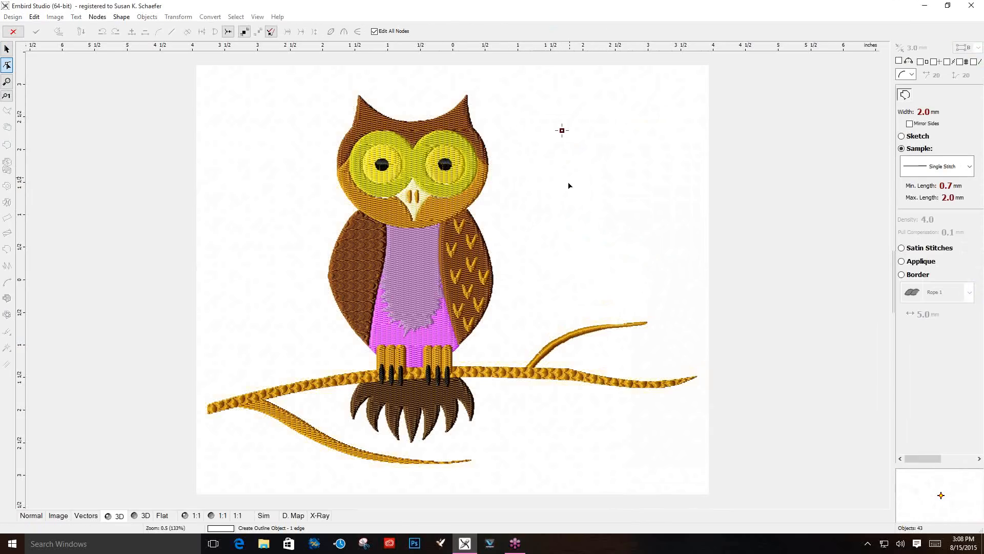
click(566, 204)
click(659, 203)
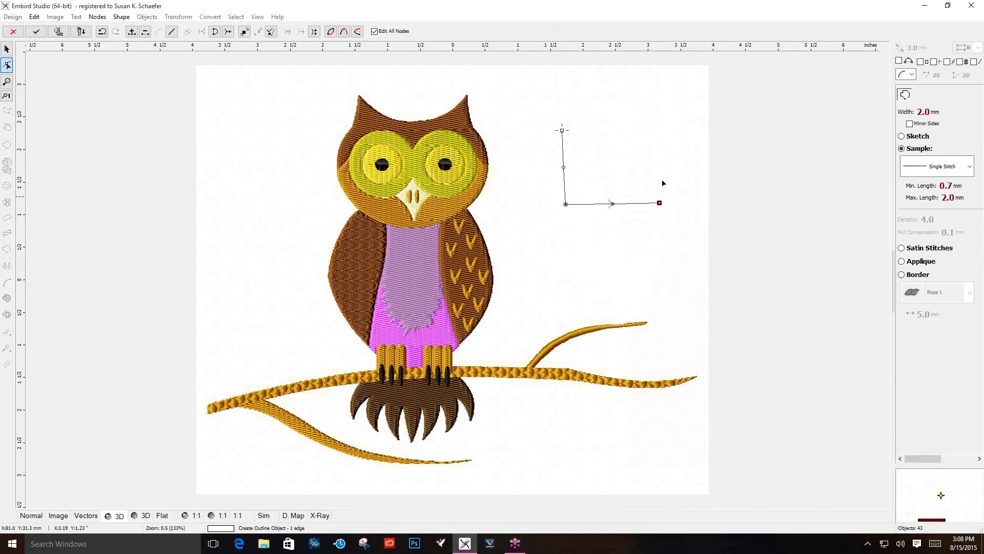
click(657, 125)
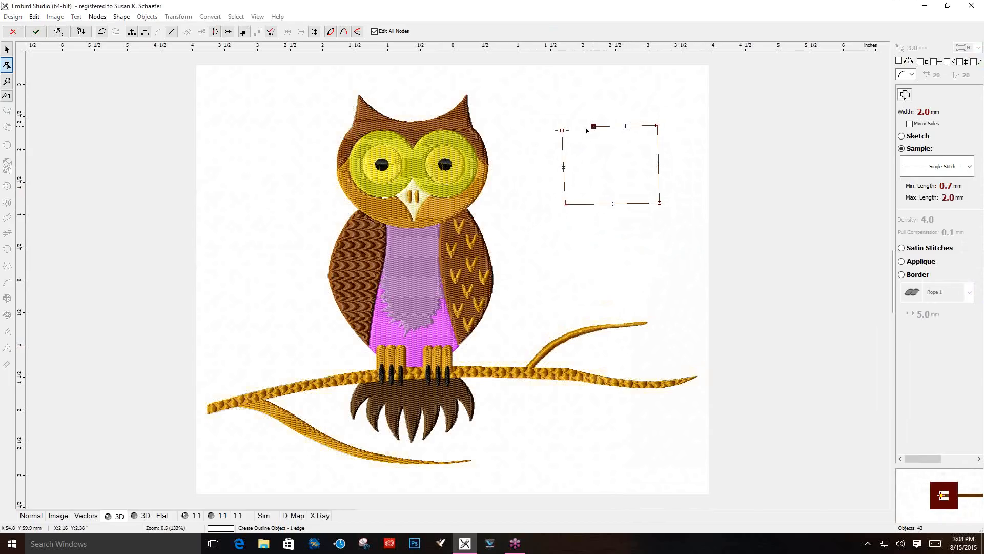
click(562, 130)
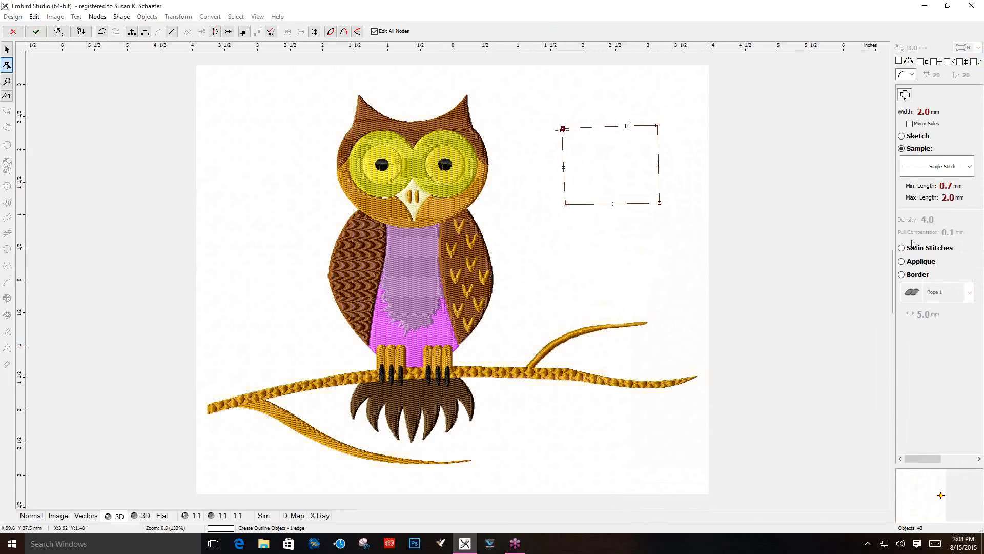
click(903, 261)
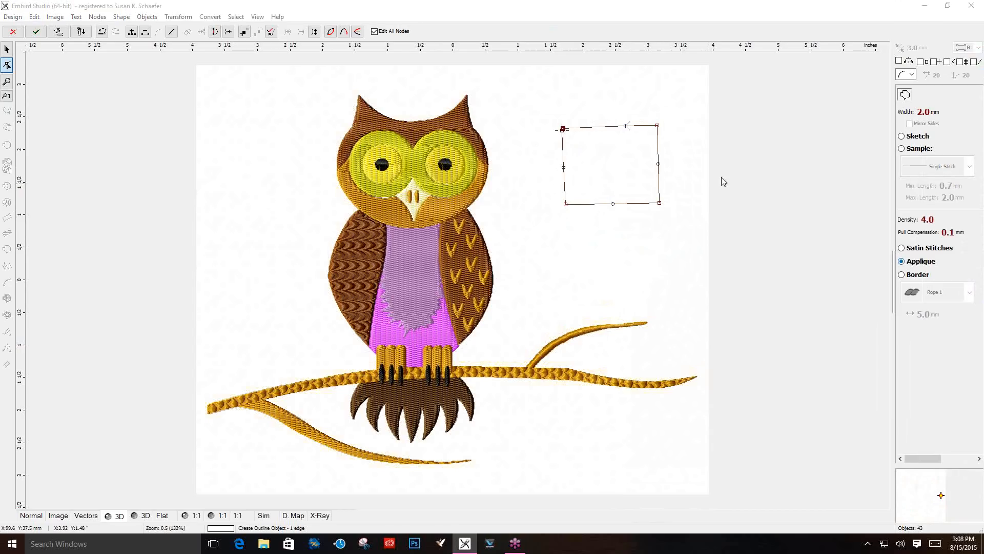
click(58, 31)
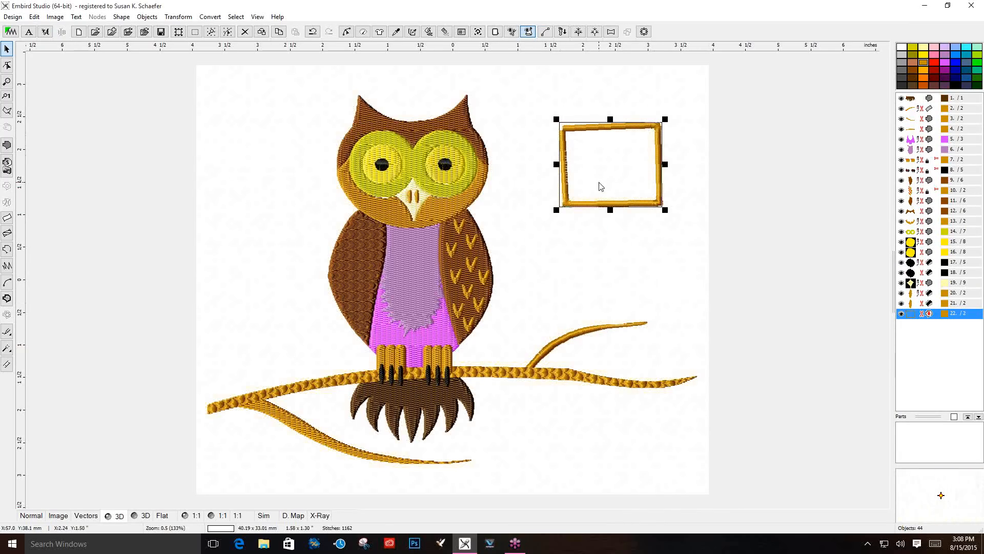
Move the rectangular applique outline lower beside the owl's wing and delete it
drag(601, 197, 589, 231)
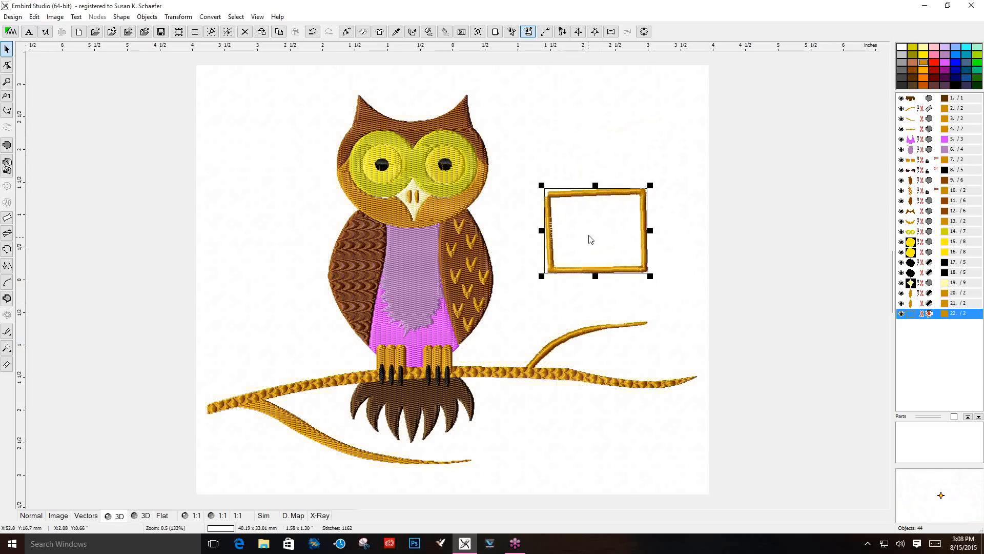
right_click(590, 232)
click(623, 305)
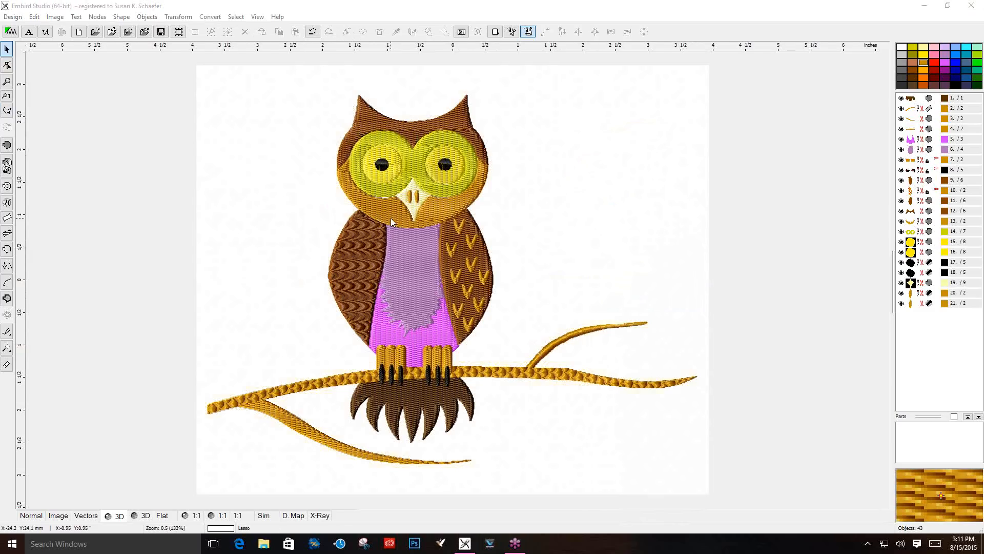
Inspect the beak and wings up close in 3D and Normal view, and delete the background image
scroll(392, 223, up, 1)
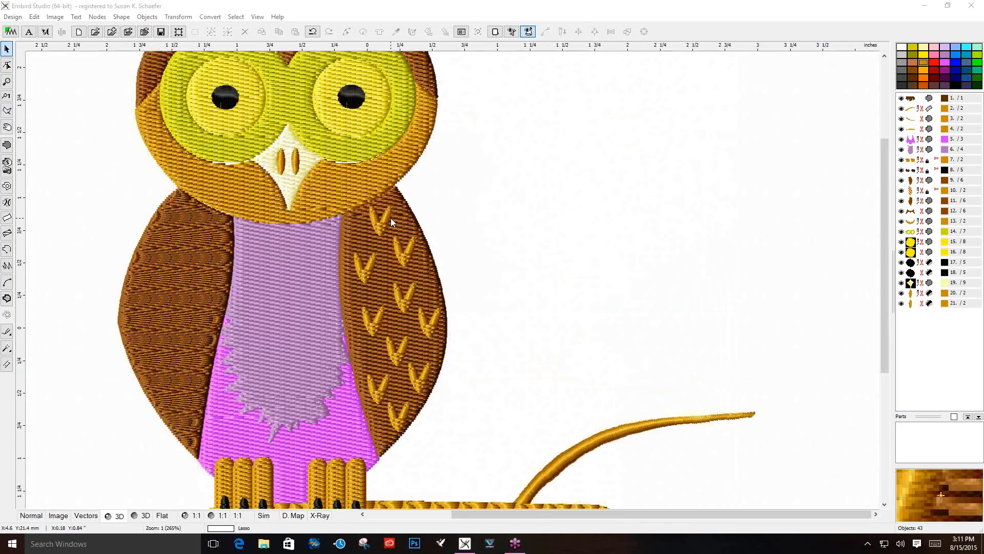
scroll(391, 223, up, 1)
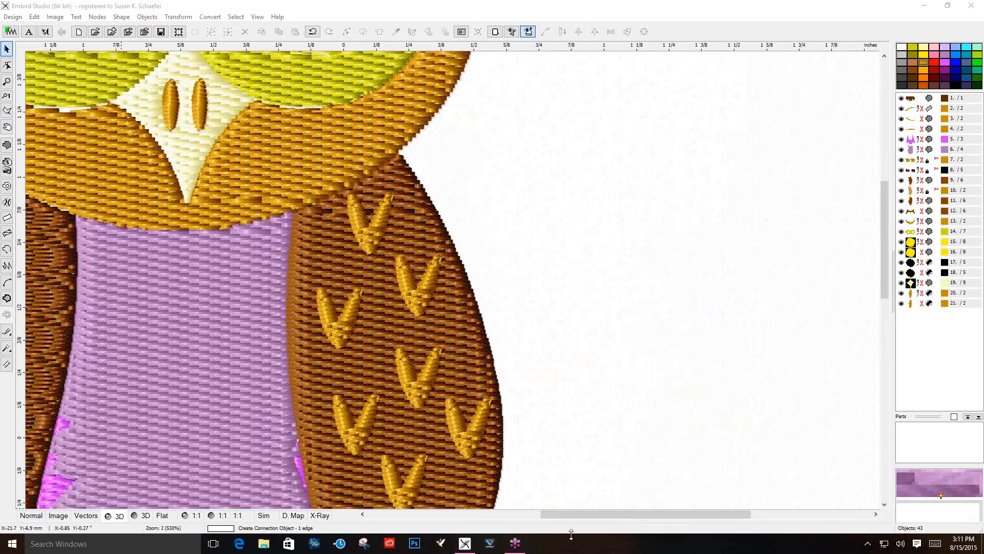
click(575, 512)
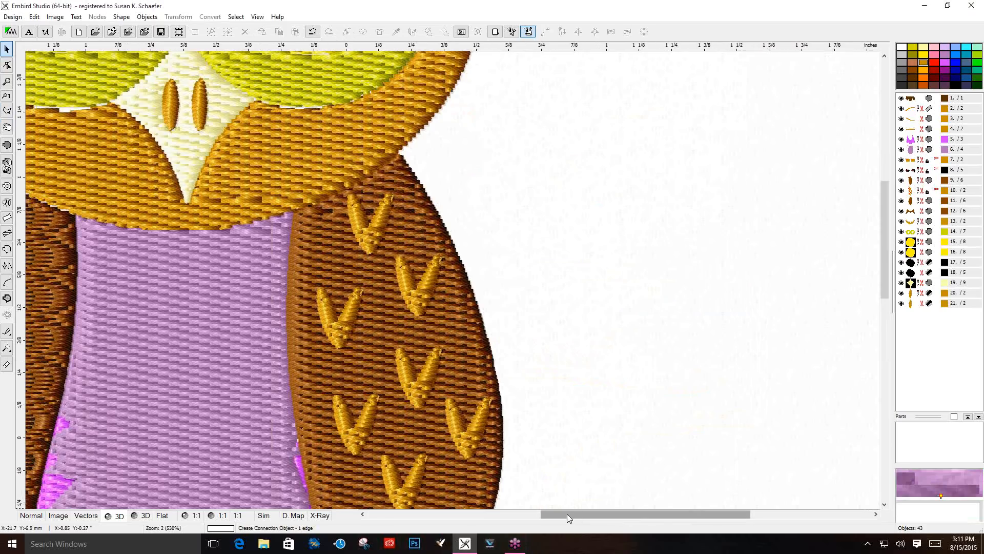
drag(567, 514, 497, 519)
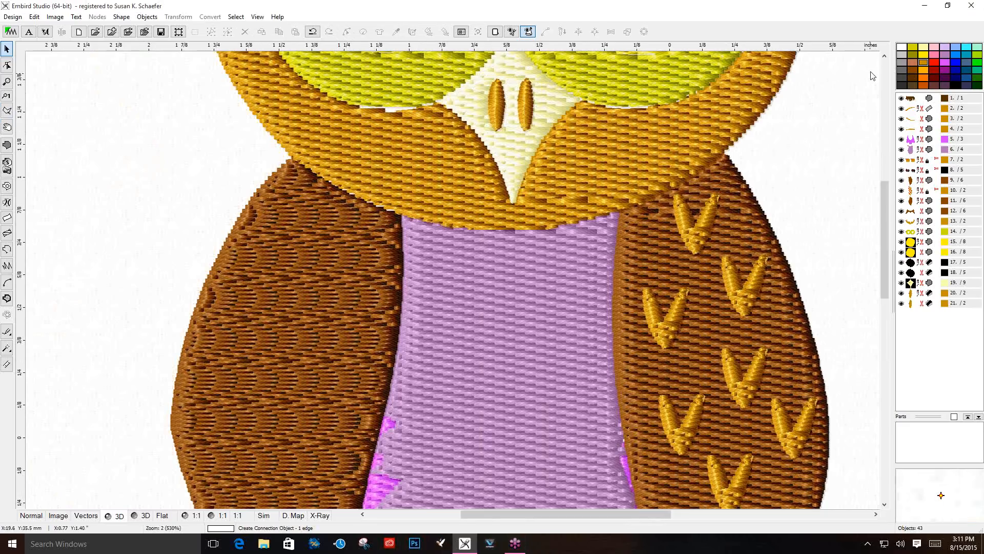
click(883, 56)
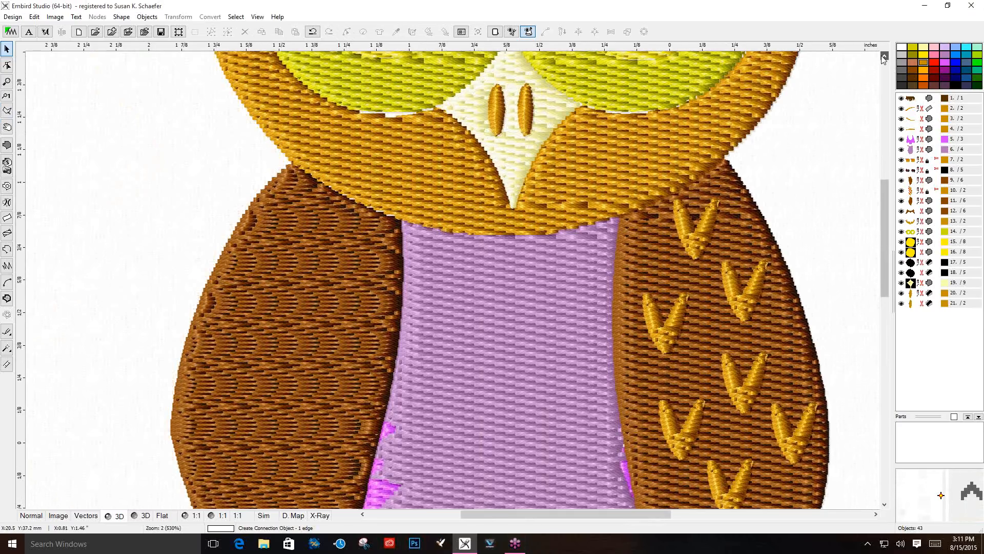
click(884, 56)
click(884, 56)
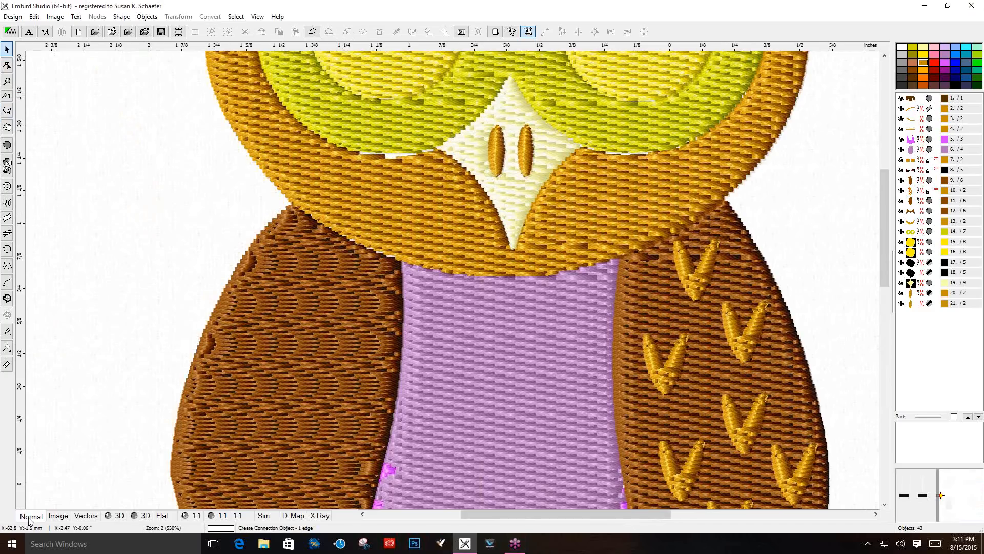
click(30, 518)
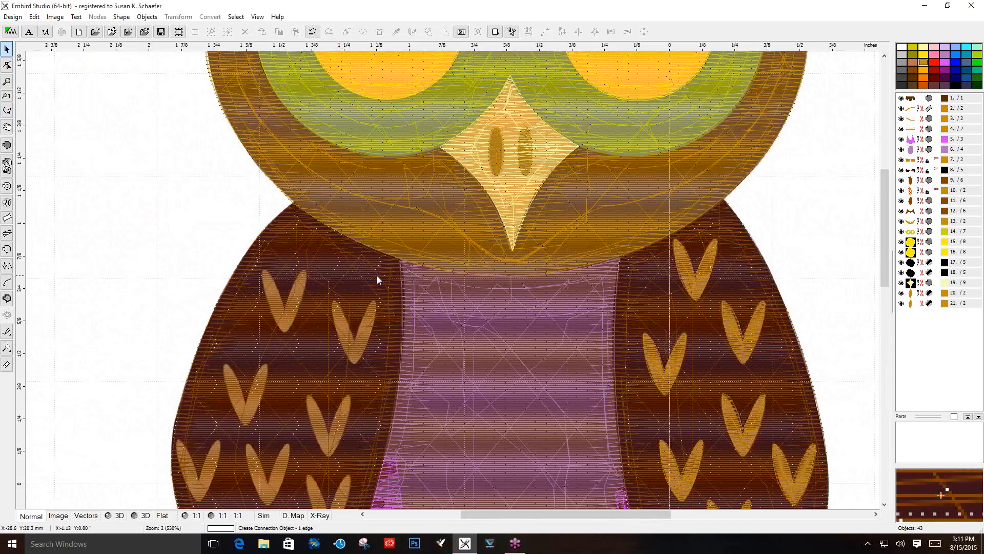
scroll(377, 277, up, 1)
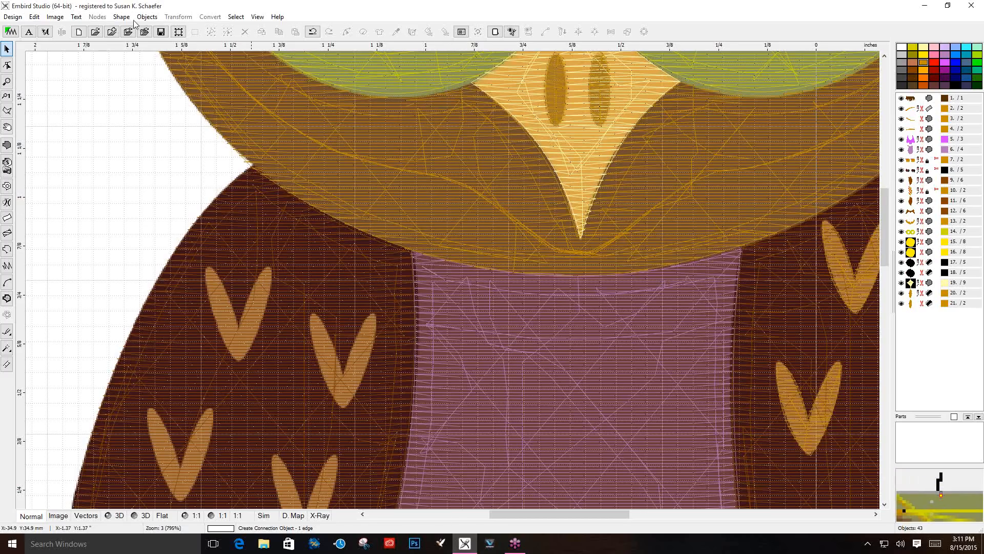
click(56, 19)
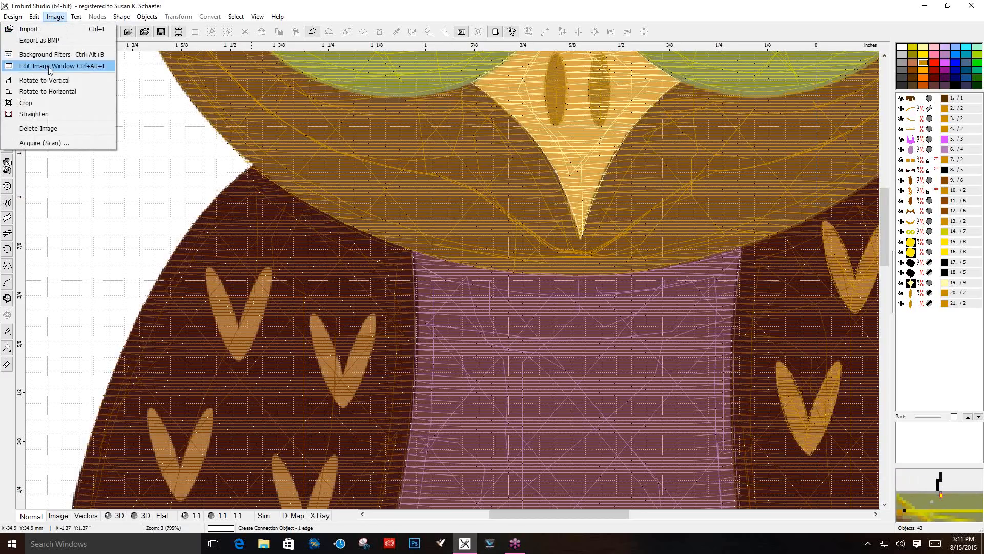
click(49, 127)
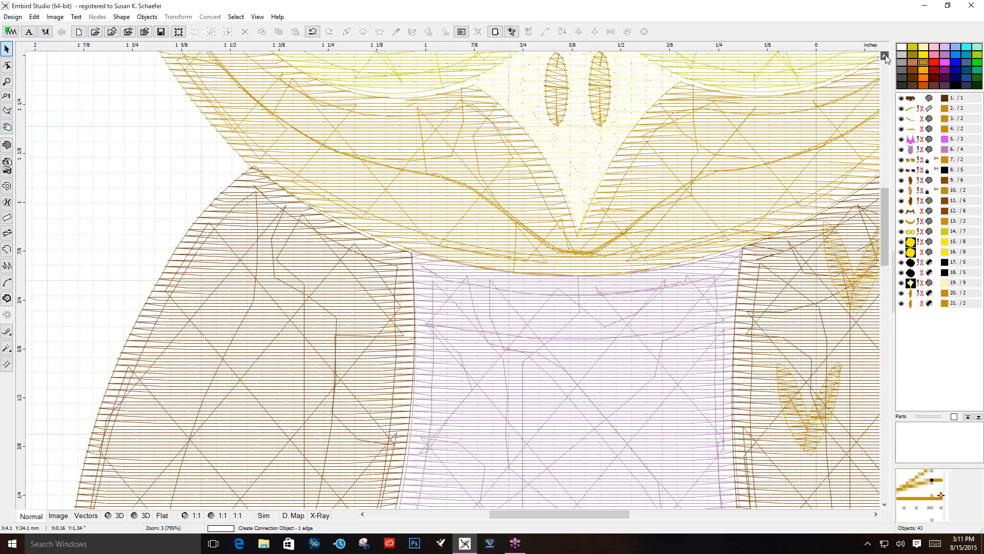
Select the golden-brown lower face fill around the beak and open it for node editing in 3D view
click(886, 55)
click(886, 55)
click(885, 55)
click(886, 55)
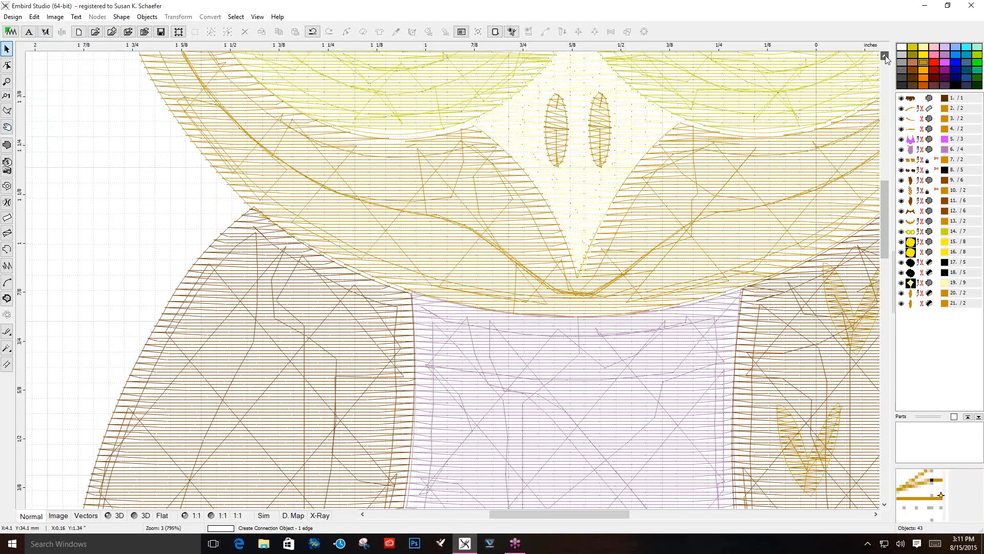
click(886, 54)
click(886, 55)
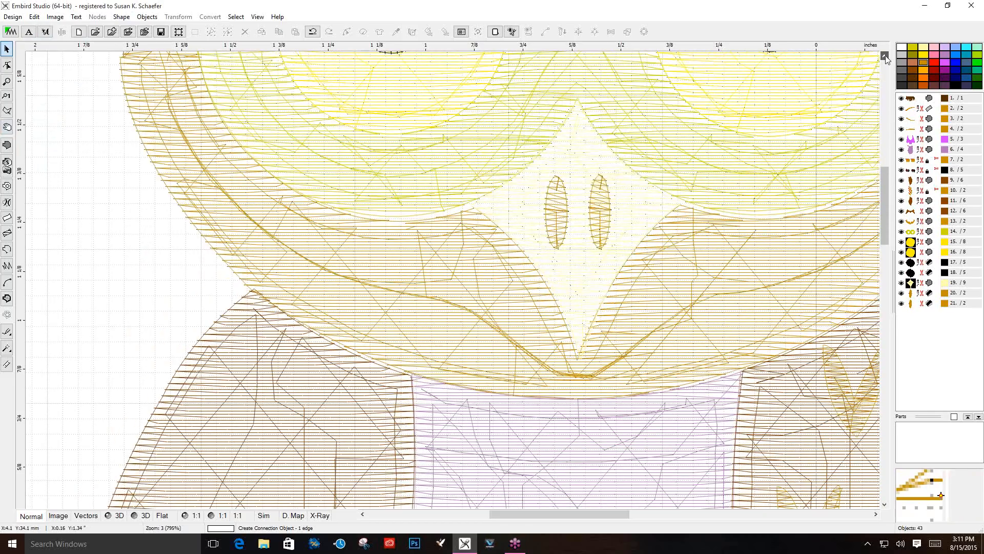
click(885, 55)
click(885, 55)
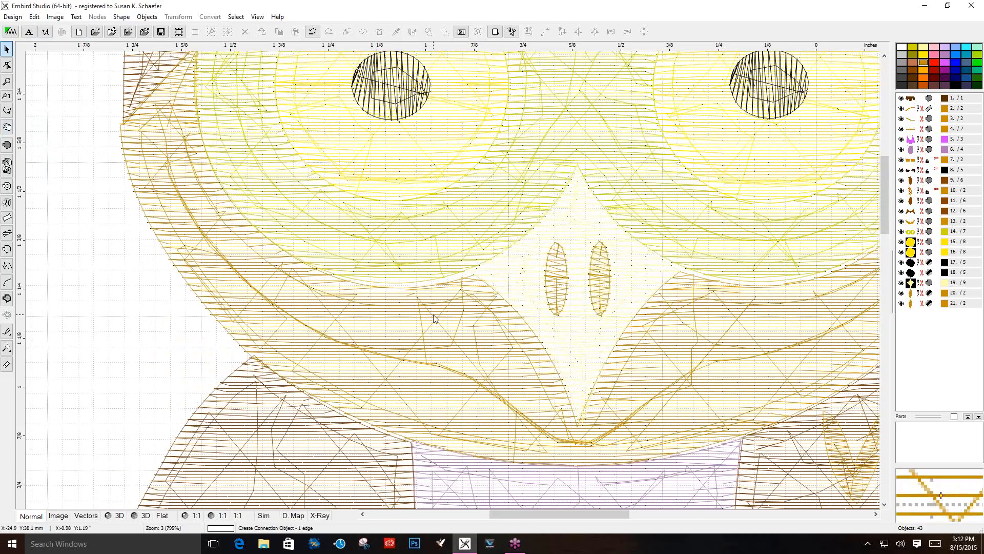
click(434, 318)
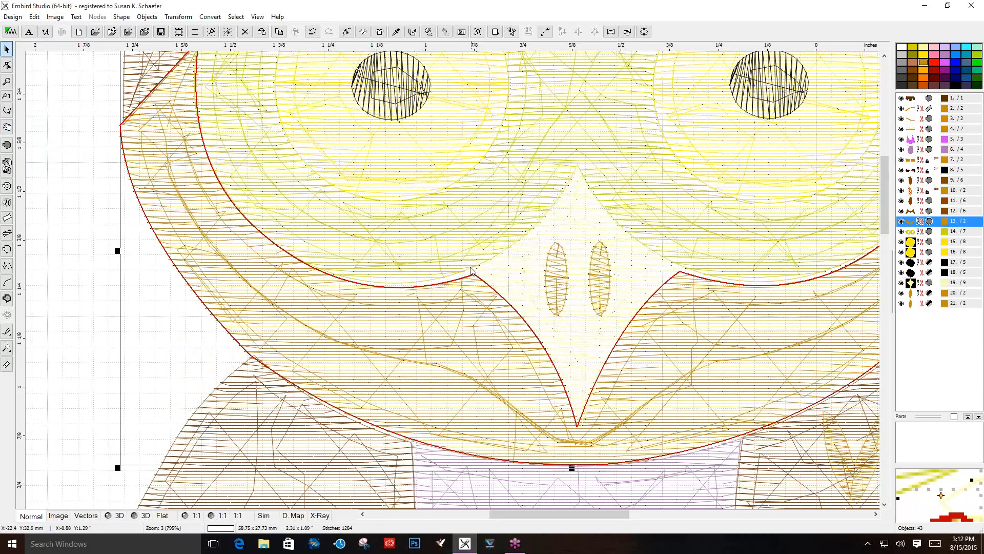
click(119, 518)
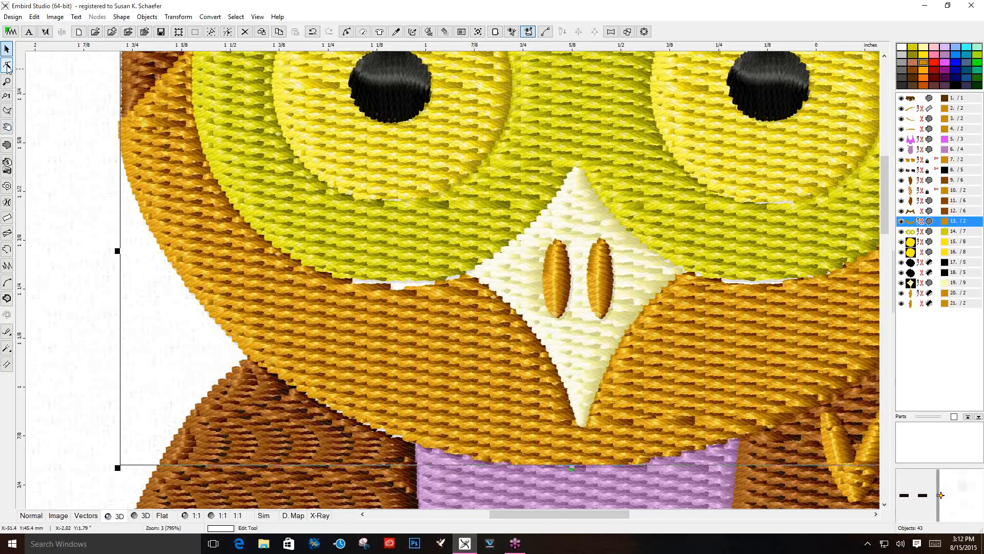
click(8, 66)
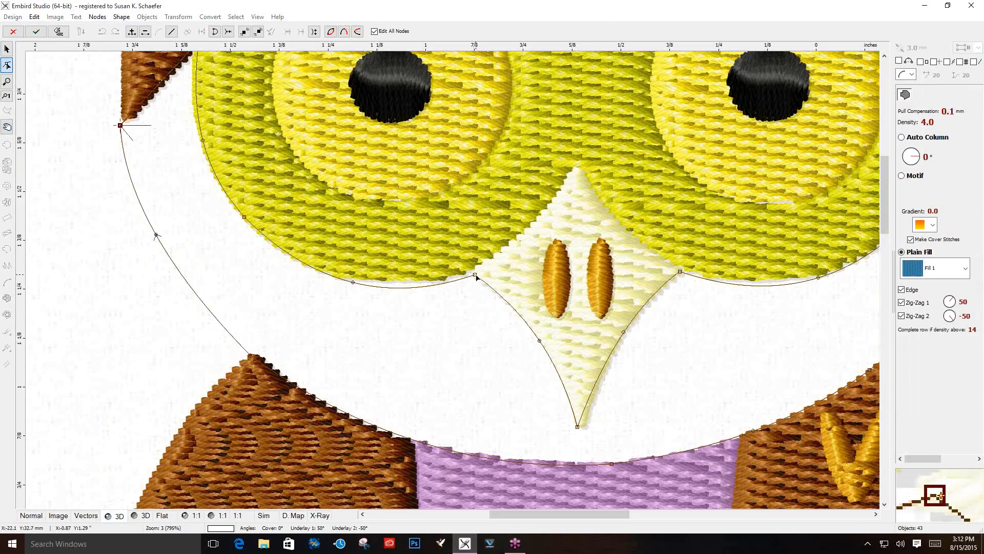
Move the face fill's nodes under the left eye surround and beak's left corner, and shift its beak-tip node slightly right
mouse_move(474, 277)
mouse_down()
mouse_move(470, 266)
mouse_move(459, 280)
mouse_move(470, 270)
mouse_up()
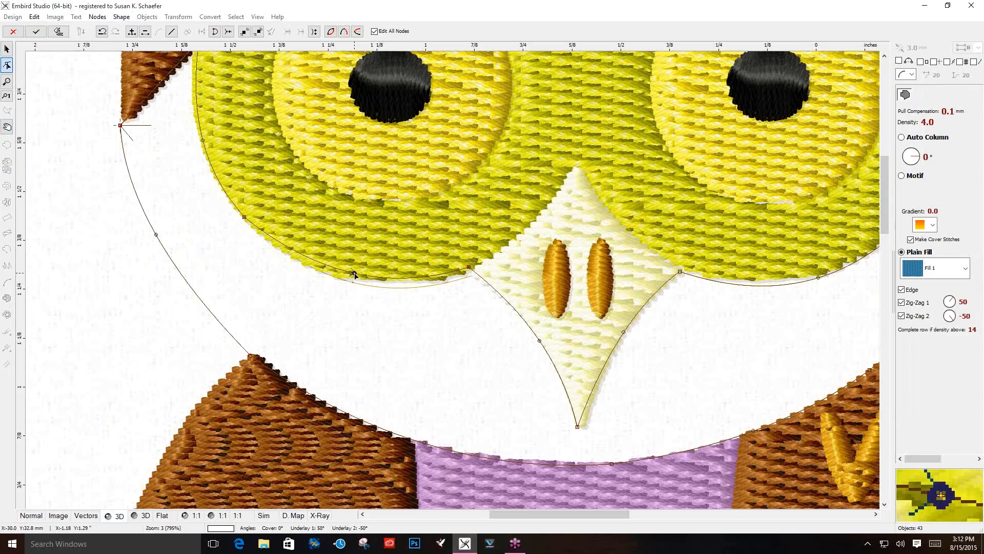
click(244, 213)
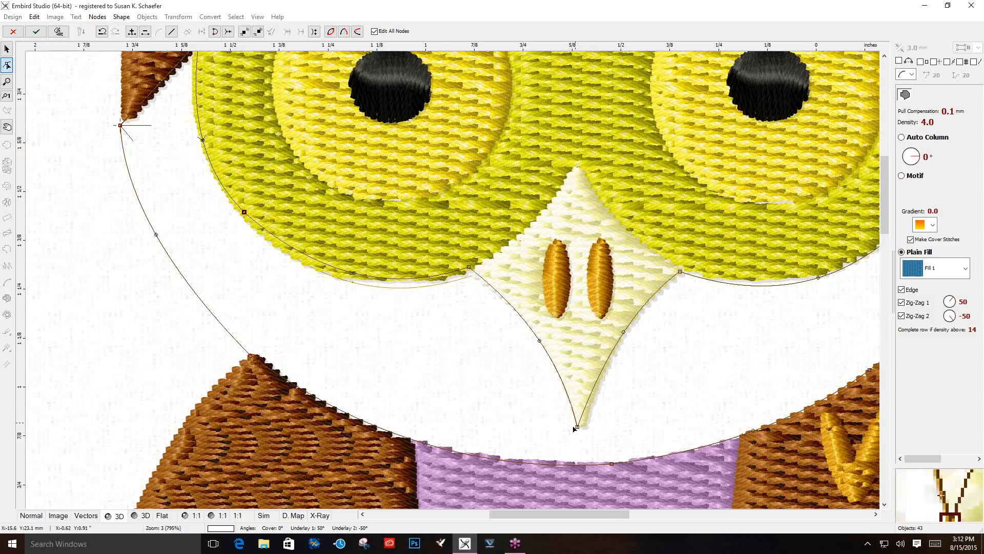
drag(576, 431, 584, 428)
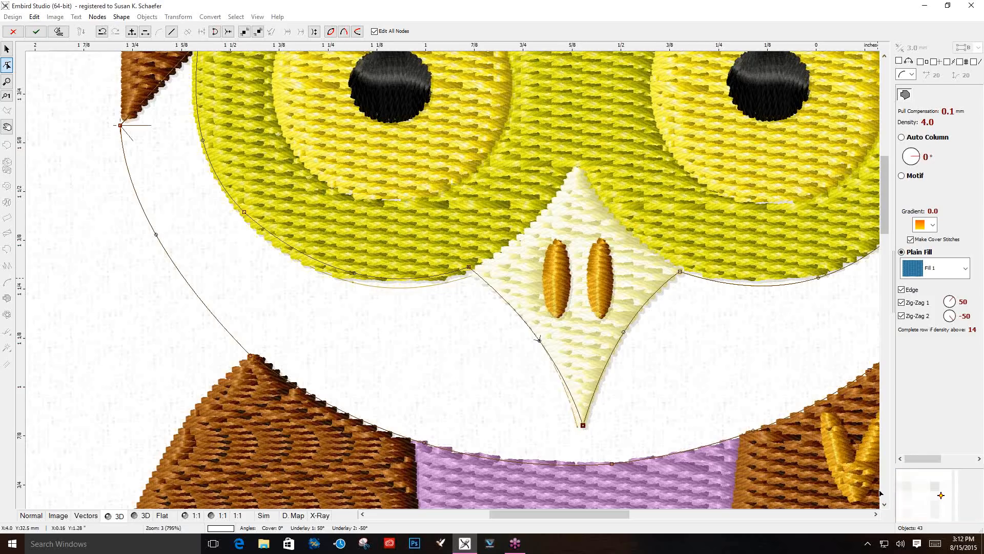
Move the face fill's nodes at the beak's right corner and along the right eye surround under those shapes, and raise its outer right corner node
click(877, 514)
click(877, 514)
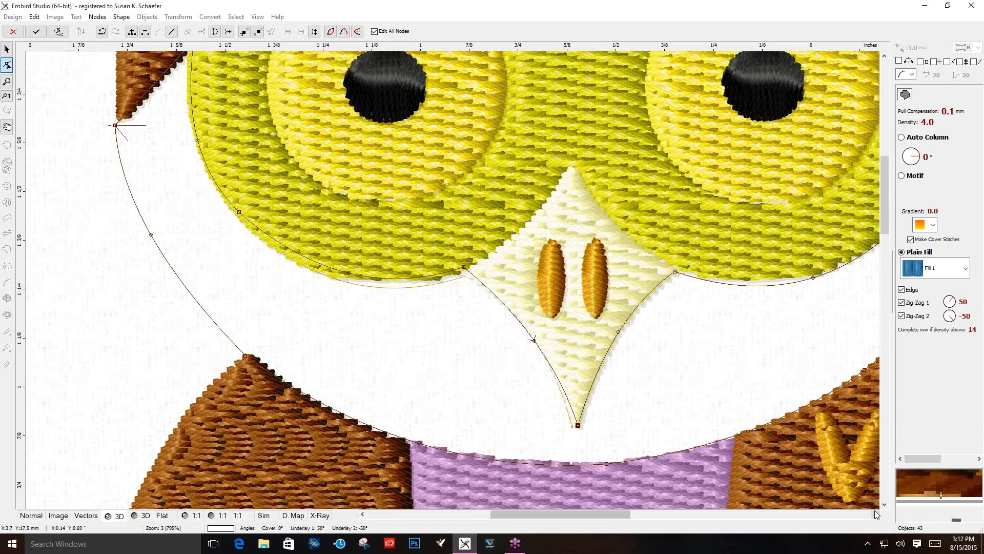
click(877, 514)
click(877, 515)
click(876, 514)
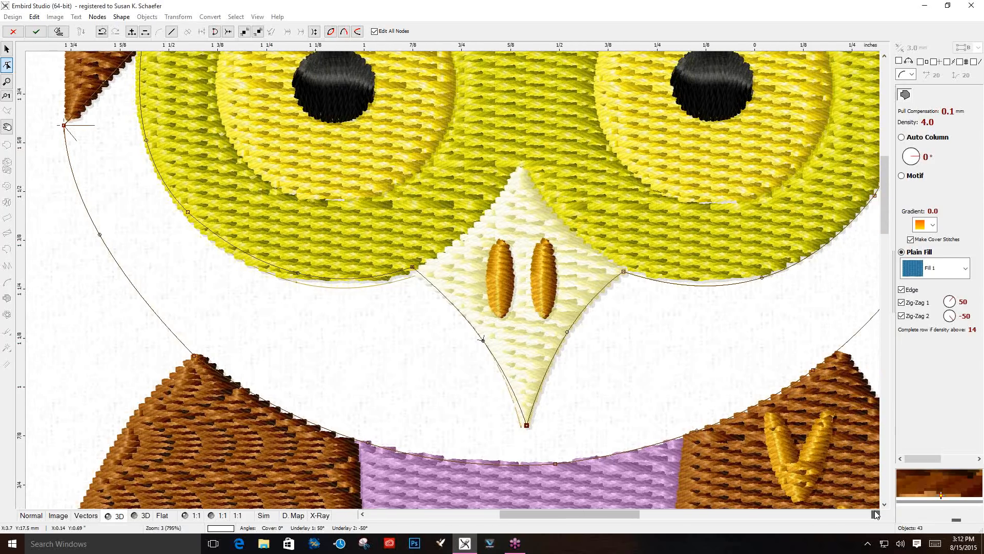
click(877, 514)
click(877, 514)
click(877, 514)
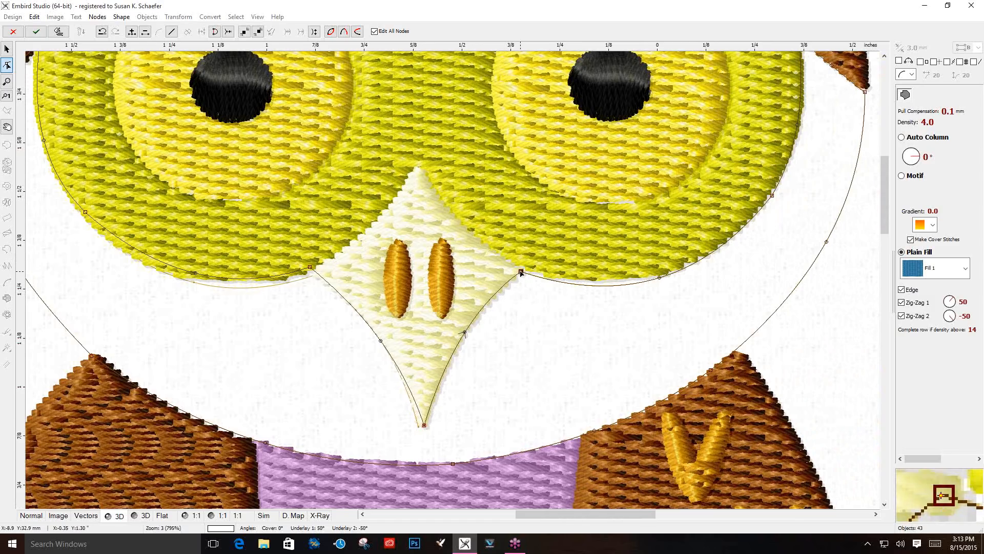
drag(521, 271, 522, 262)
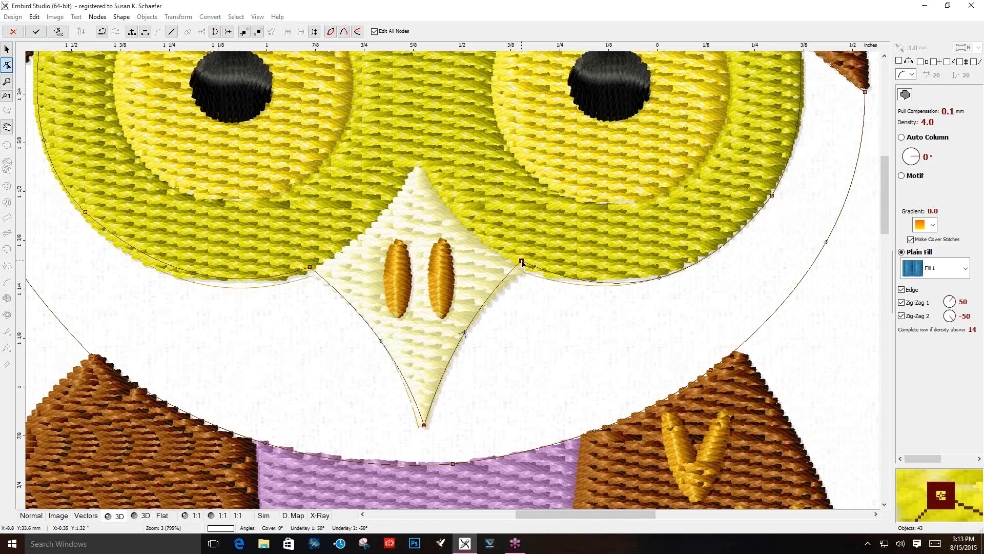
click(660, 275)
drag(660, 274, 667, 268)
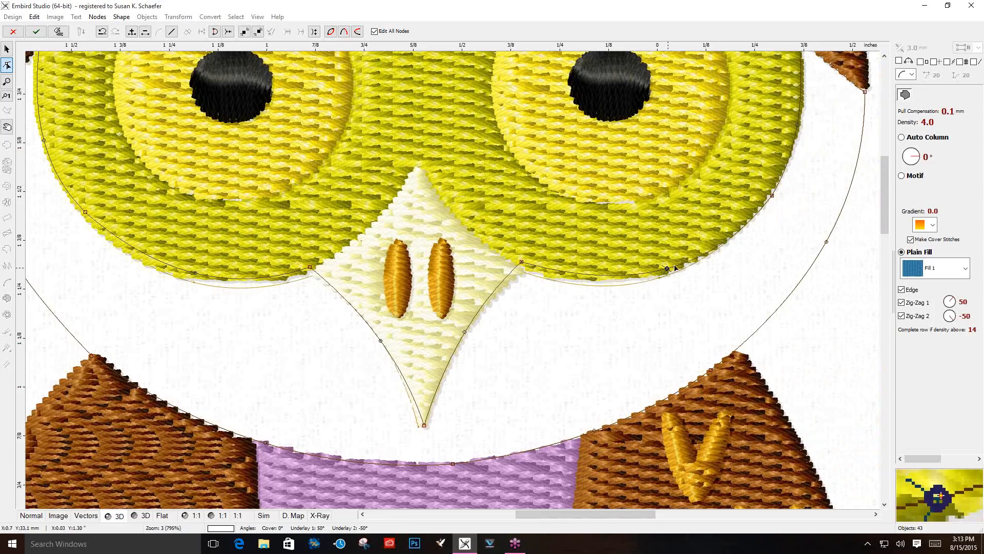
click(770, 195)
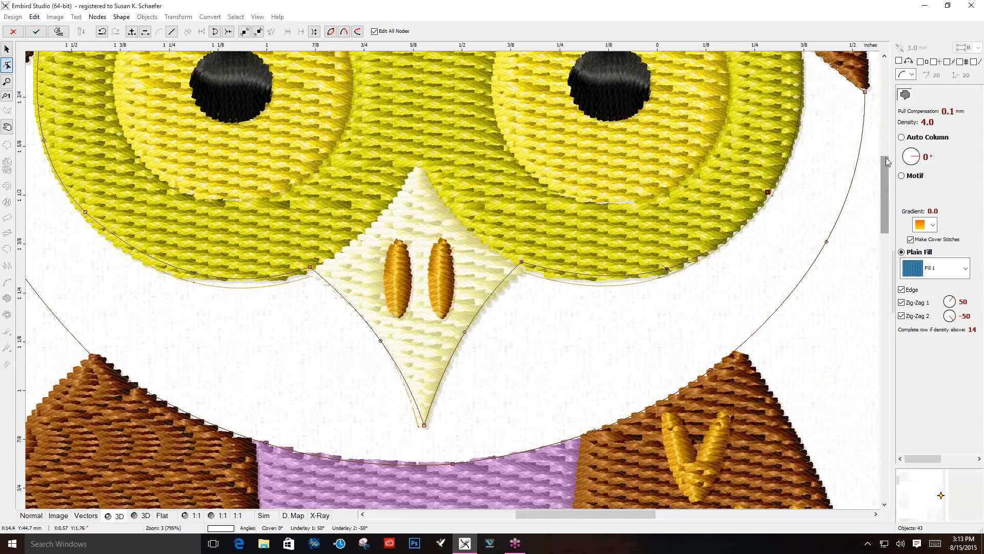
scroll(886, 158, up, 5)
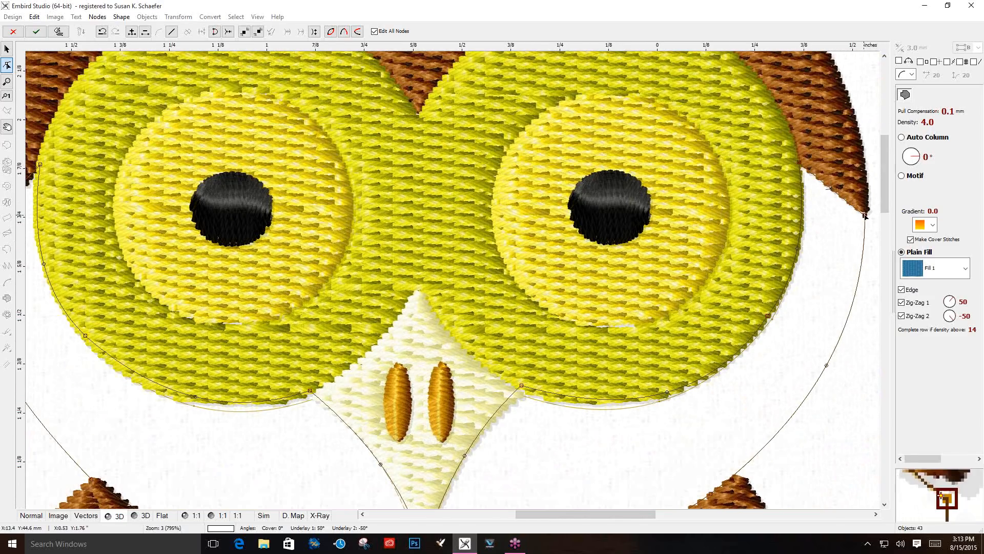
drag(865, 215, 867, 208)
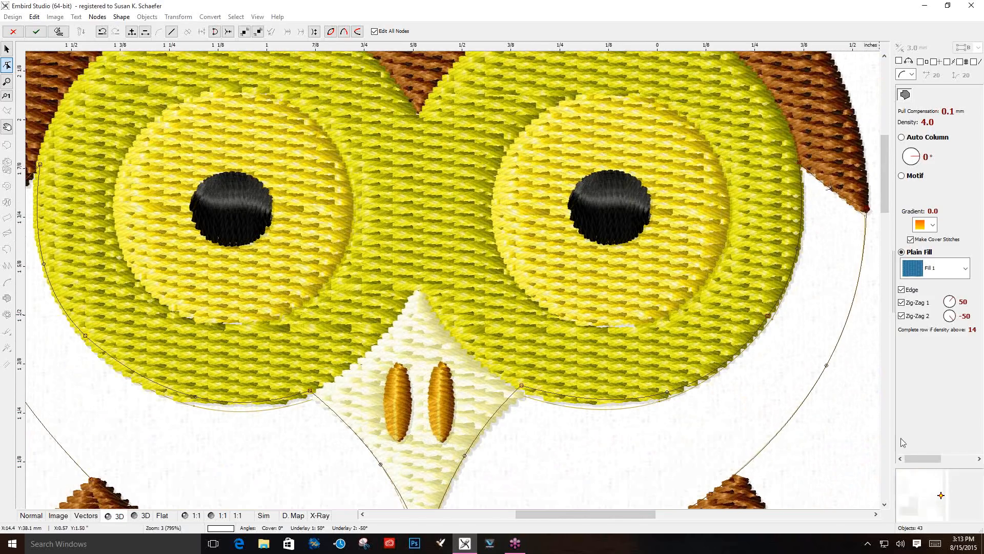
Move the face fill's lower-edge nodes down to overlap the purple body and brown wings, then generate its stitches and deselect it
click(884, 505)
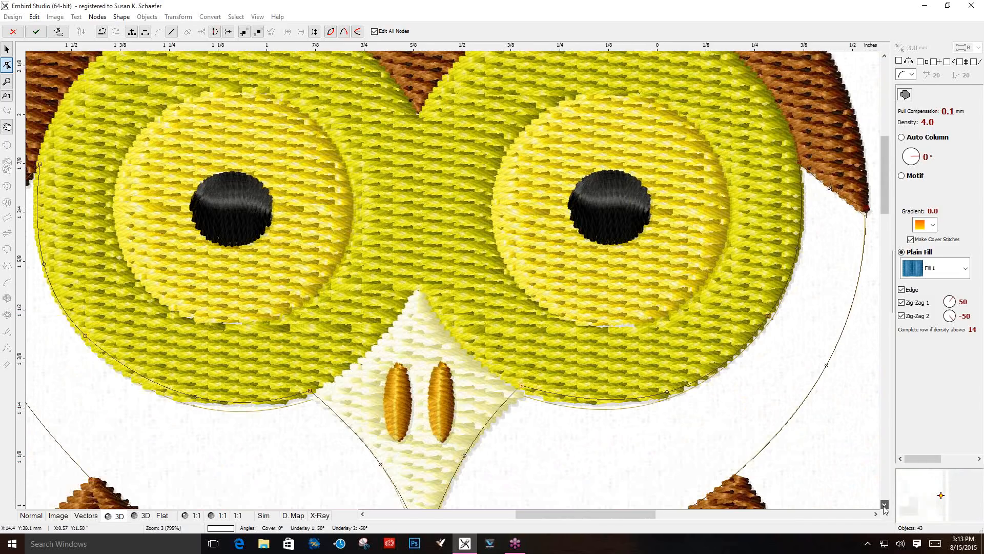
click(884, 505)
click(884, 505)
click(885, 505)
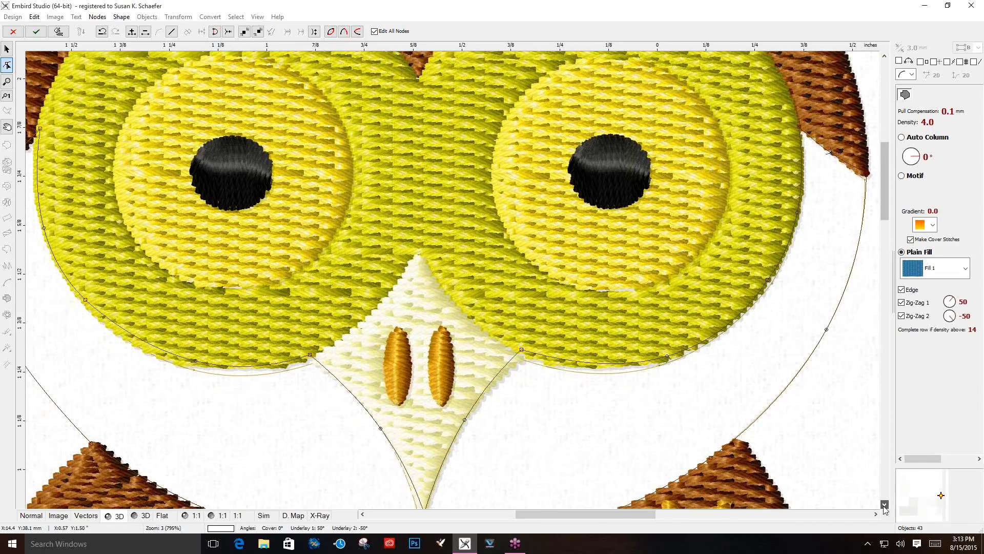
click(884, 505)
click(885, 505)
click(884, 505)
click(884, 505)
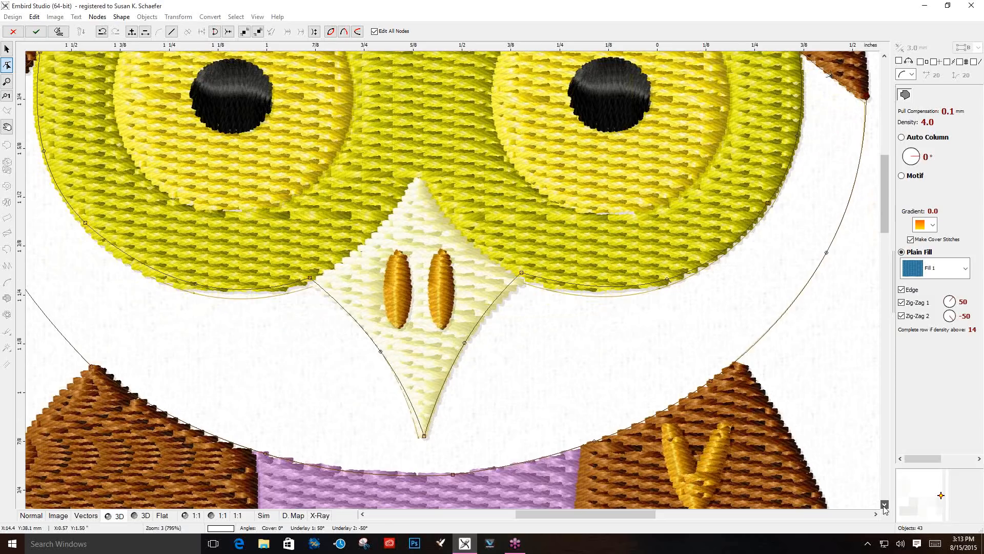
click(885, 505)
click(885, 505)
click(885, 505)
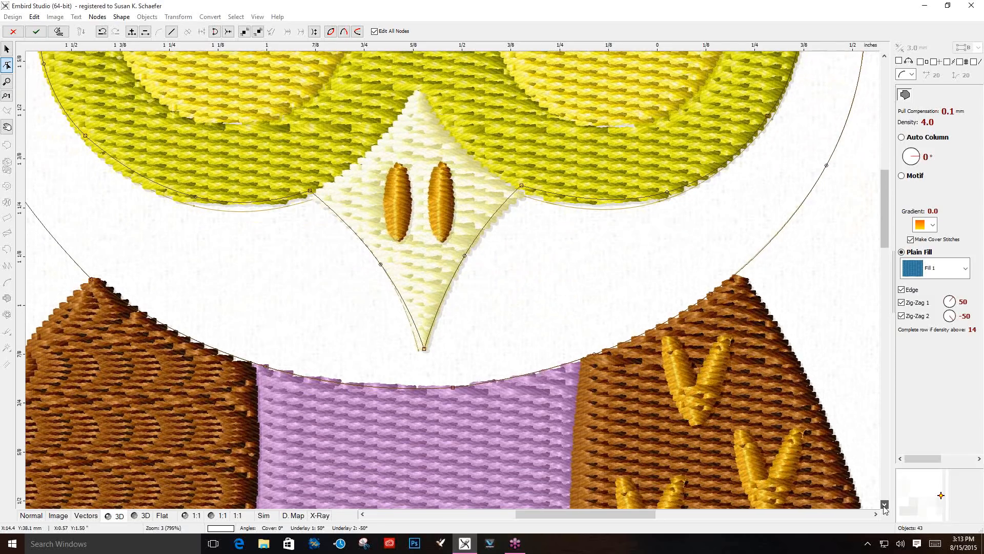
click(884, 505)
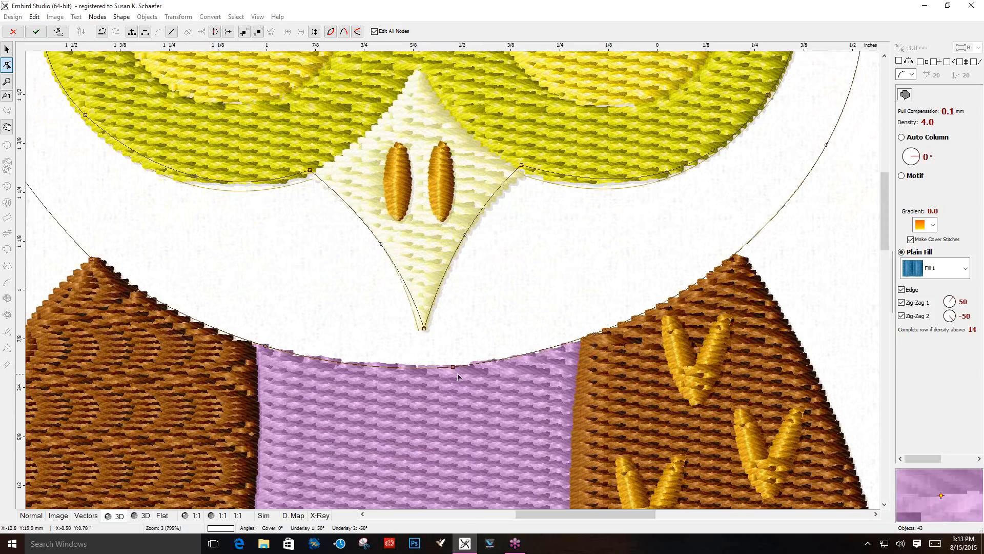
drag(452, 369, 441, 370)
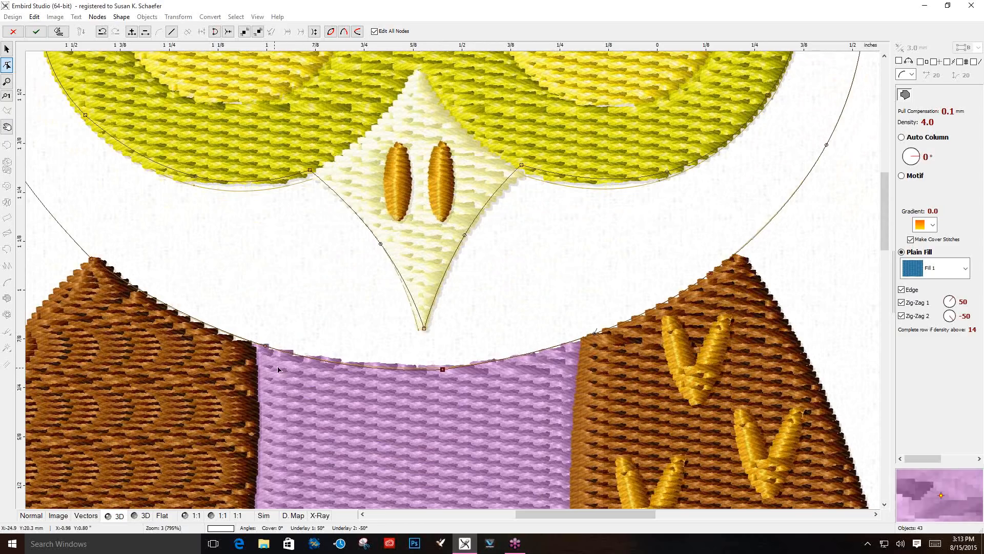
drag(266, 348, 258, 354)
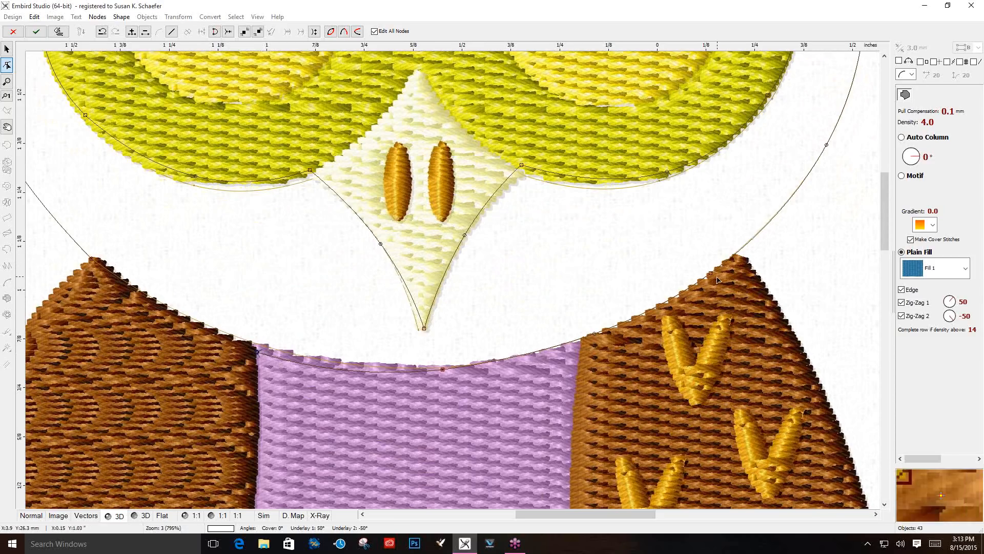
drag(713, 276, 719, 278)
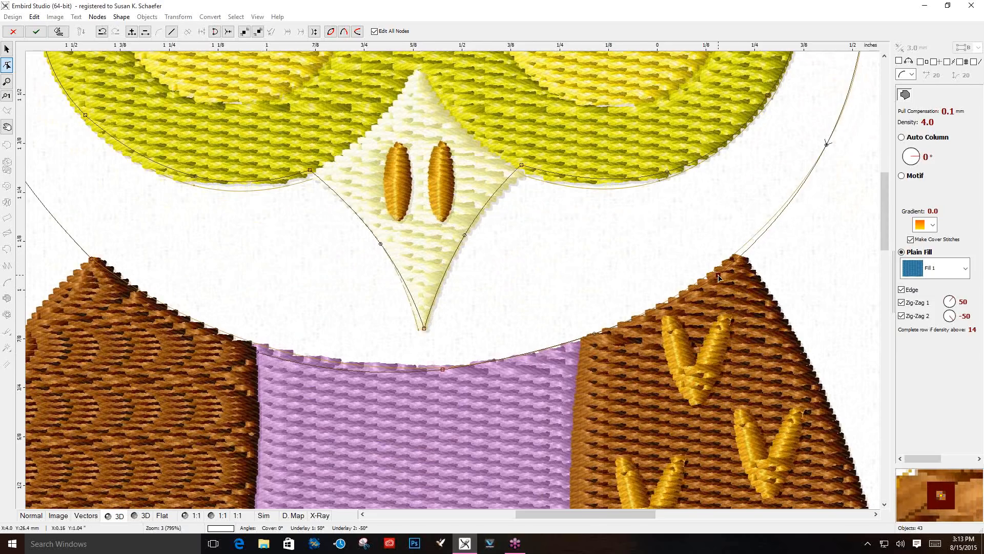
drag(596, 334, 602, 342)
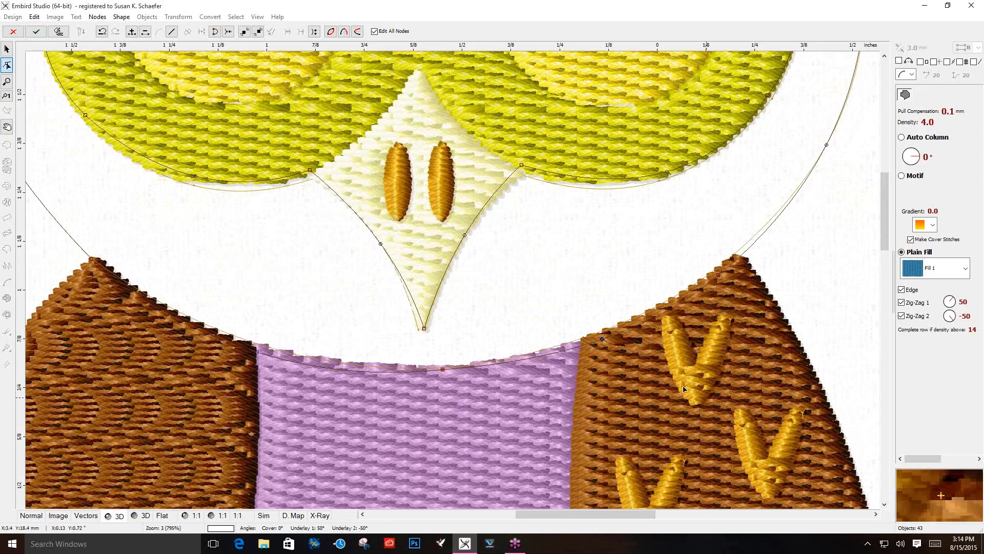
click(59, 31)
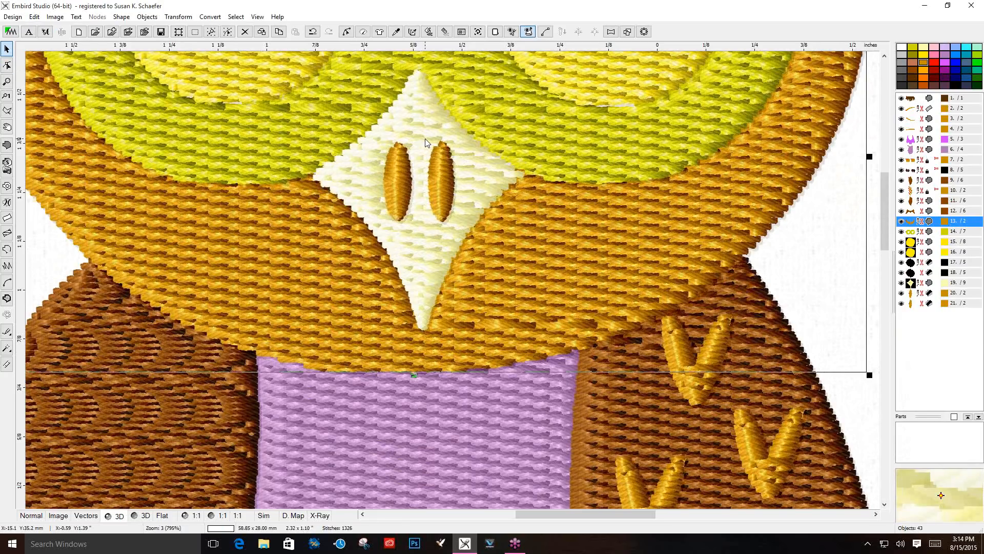
click(861, 427)
Adjust the cream beak's nodes along its right edges, right corner and tip to overlap the neighbouring fills, and regenerate its stitches
click(485, 186)
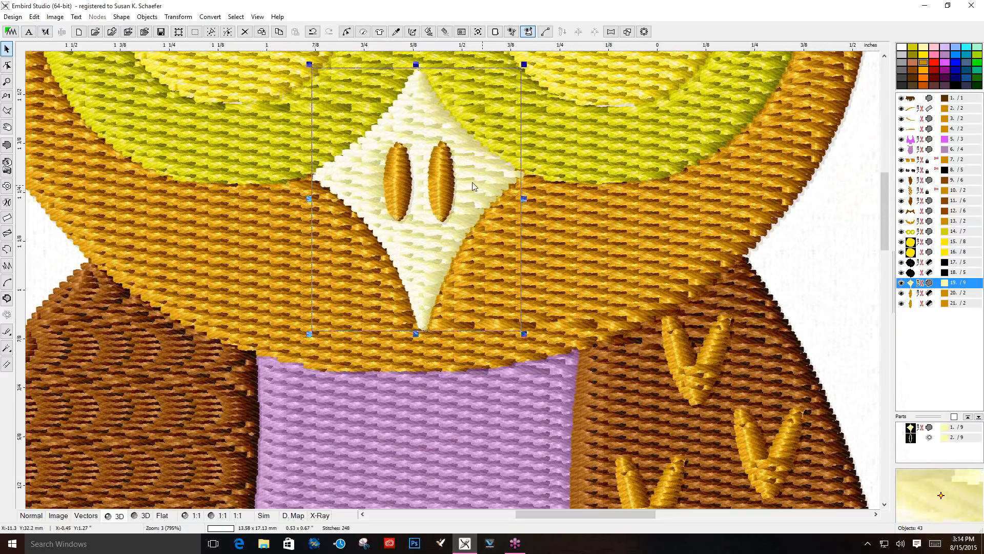
click(8, 65)
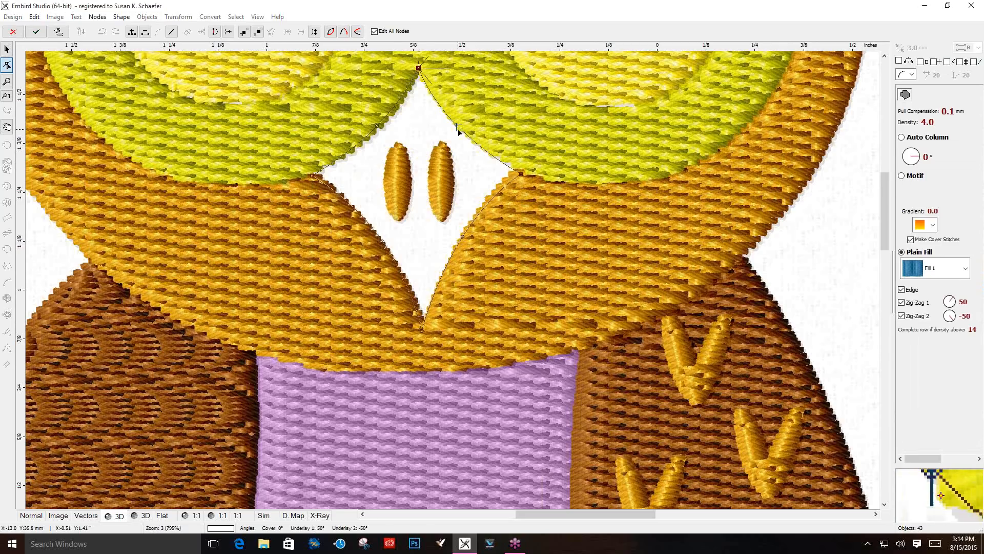
click(458, 125)
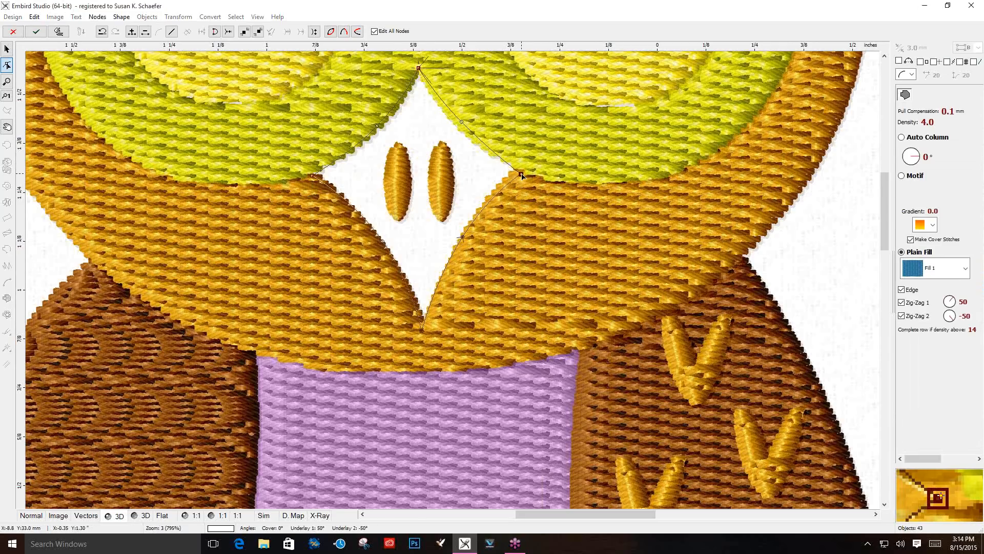
drag(522, 176, 522, 170)
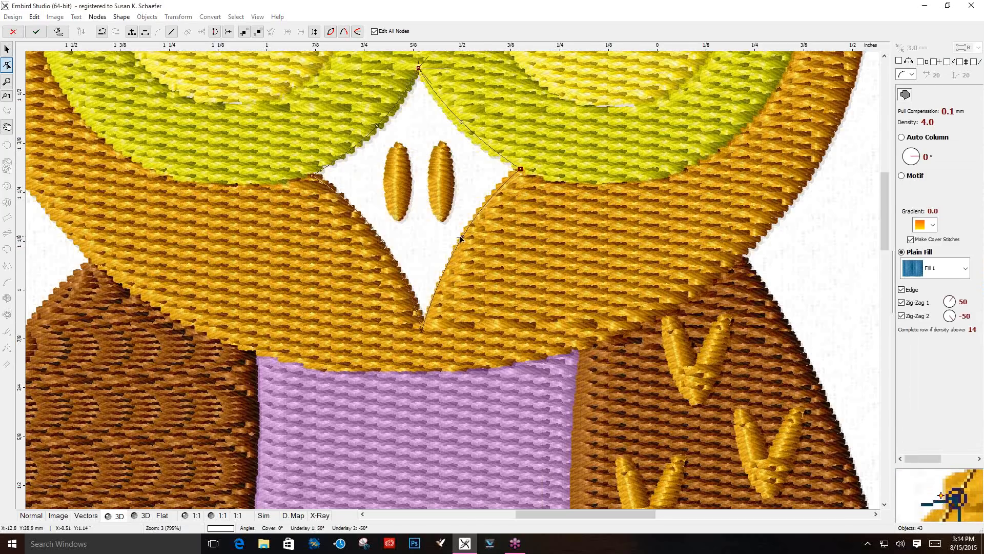
drag(463, 236, 463, 238)
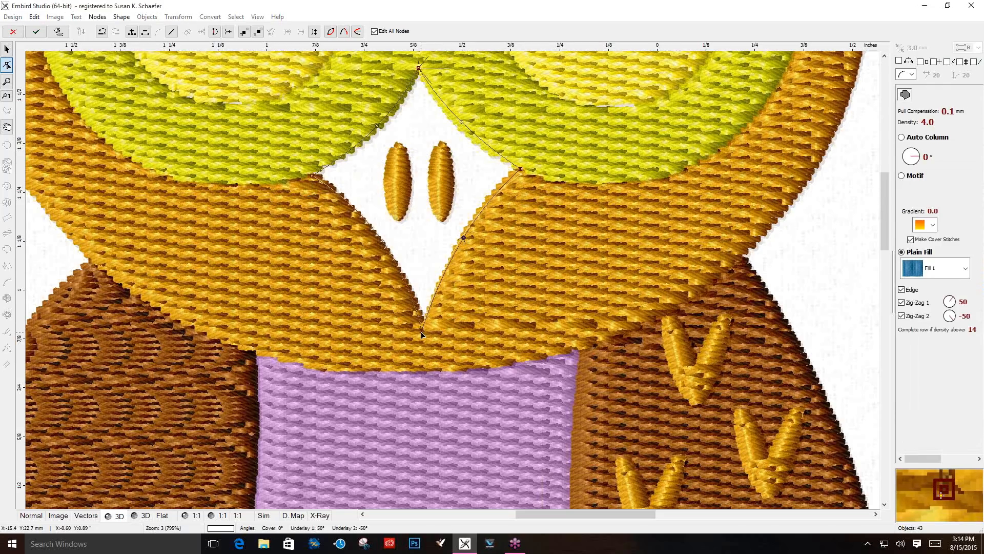
drag(421, 334, 425, 336)
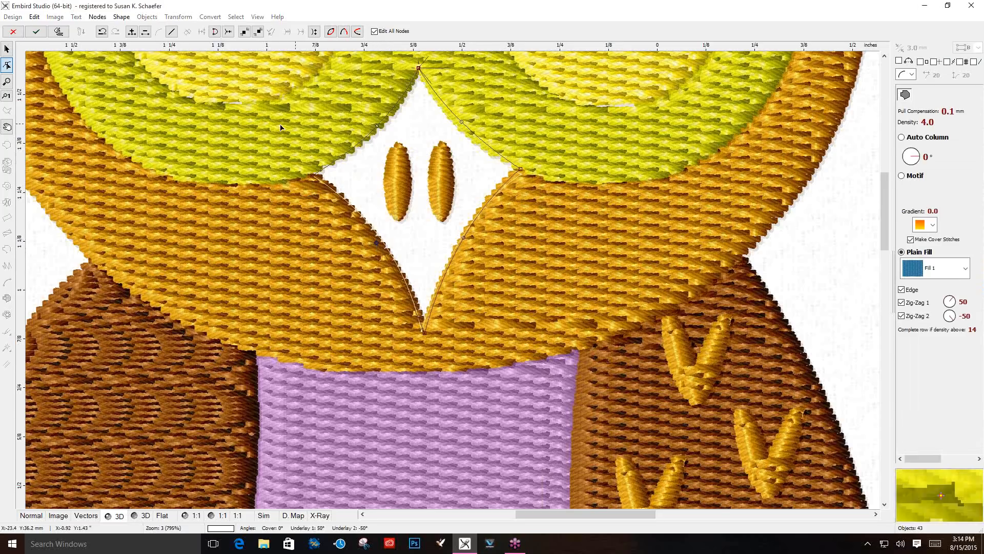
click(59, 32)
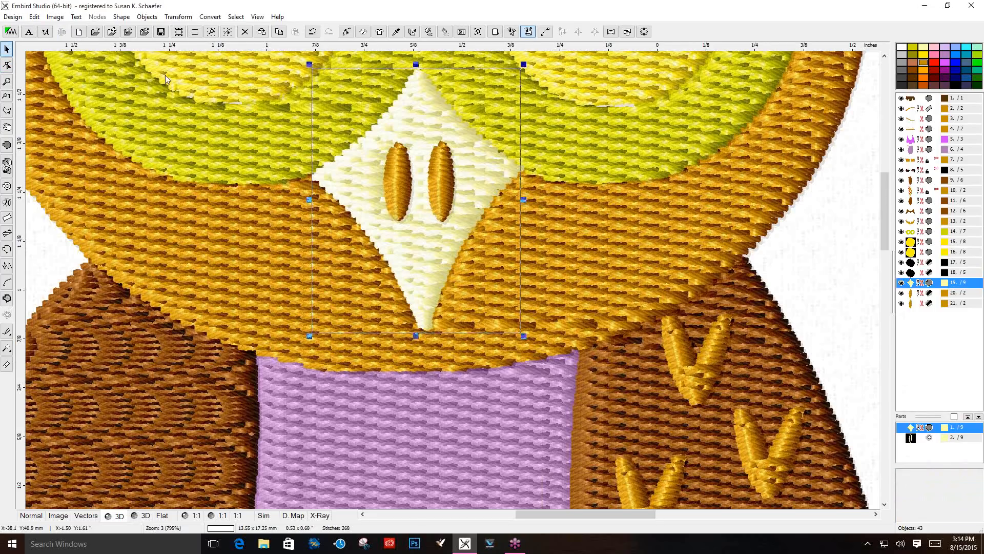
click(840, 248)
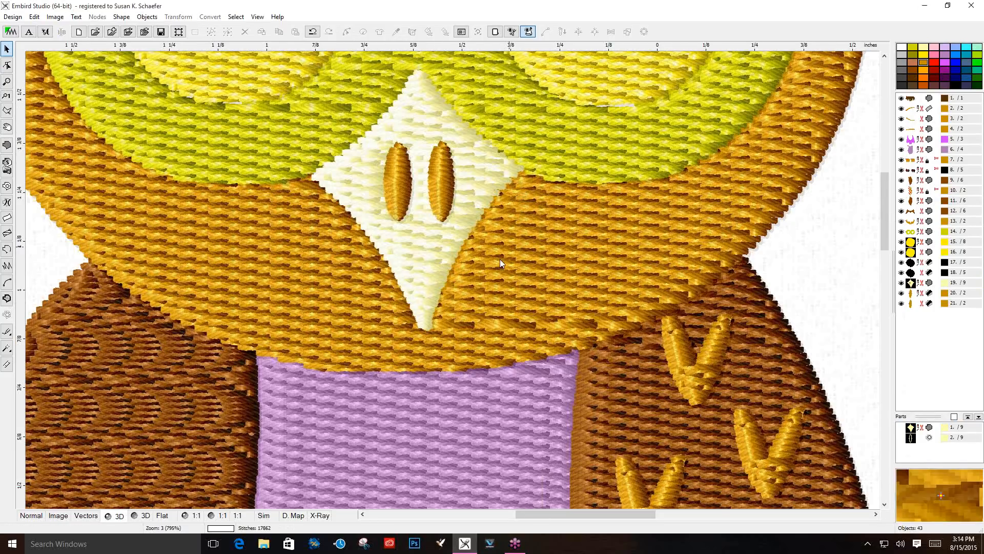
Examine the joins between the face, purple body and brown wings down the owl for gaps
click(884, 504)
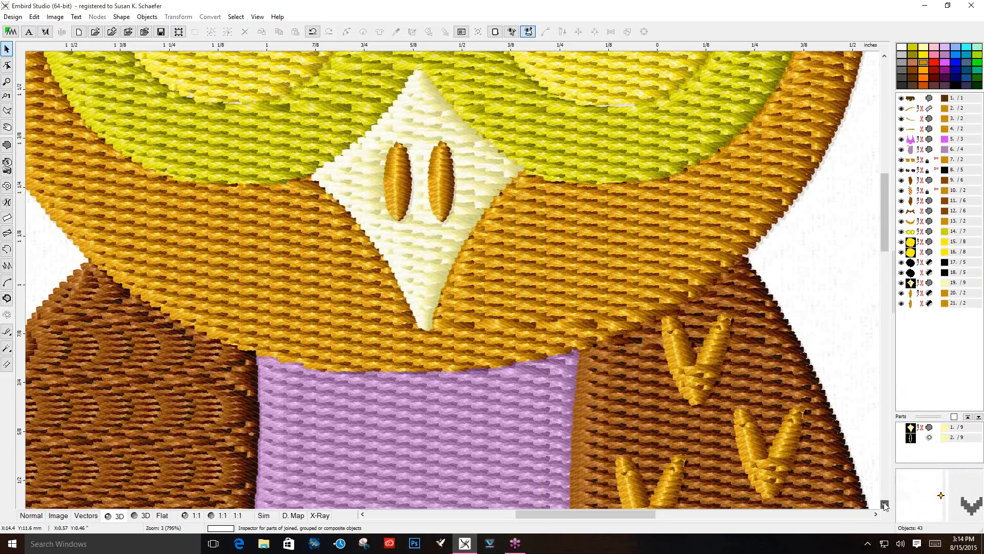
click(884, 505)
click(884, 504)
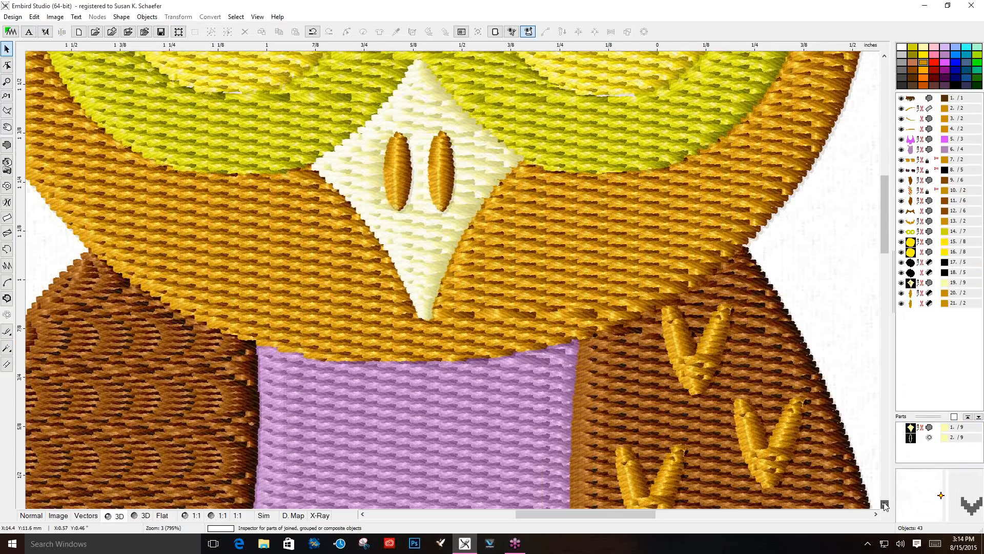
click(884, 504)
click(884, 504)
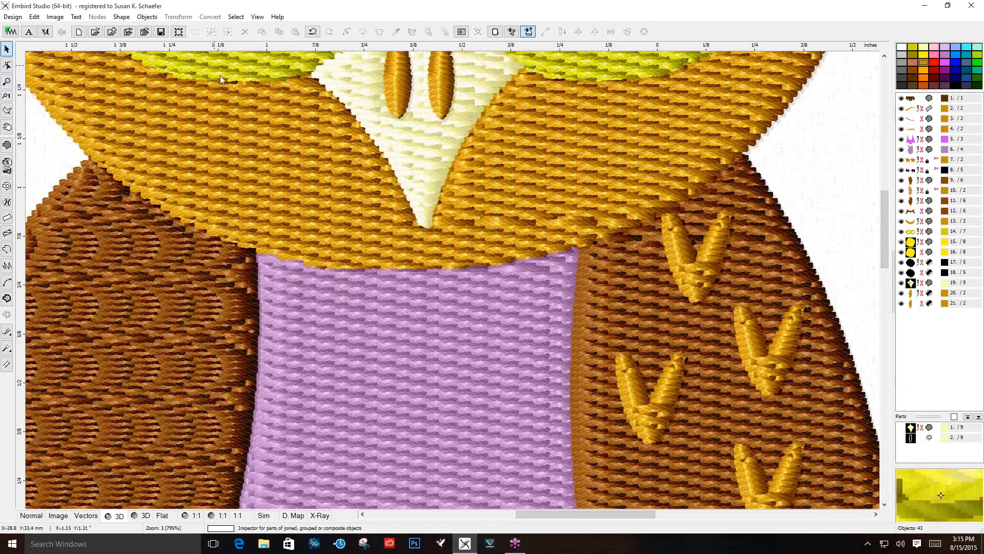
click(884, 504)
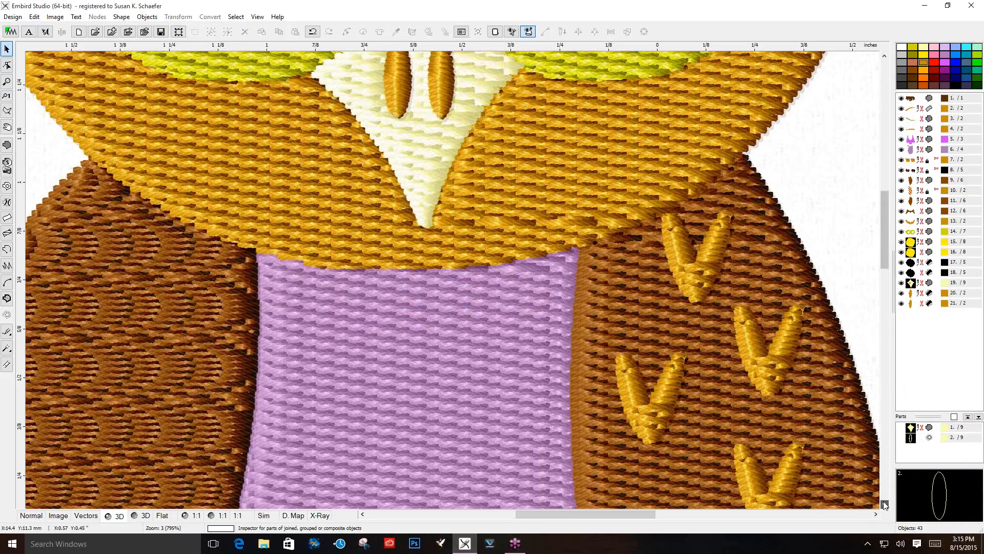
click(884, 505)
click(884, 505)
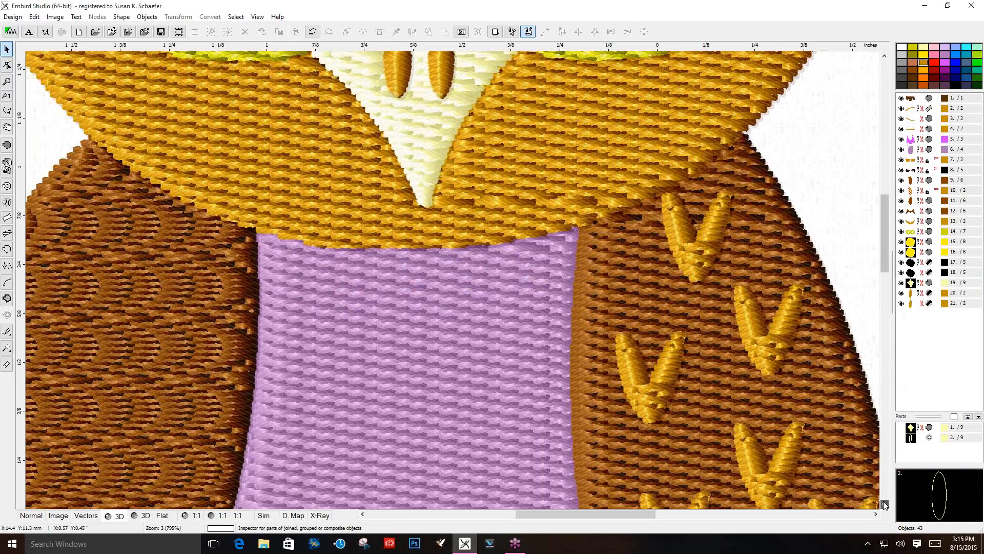
click(884, 504)
scroll(534, 255, down, 1)
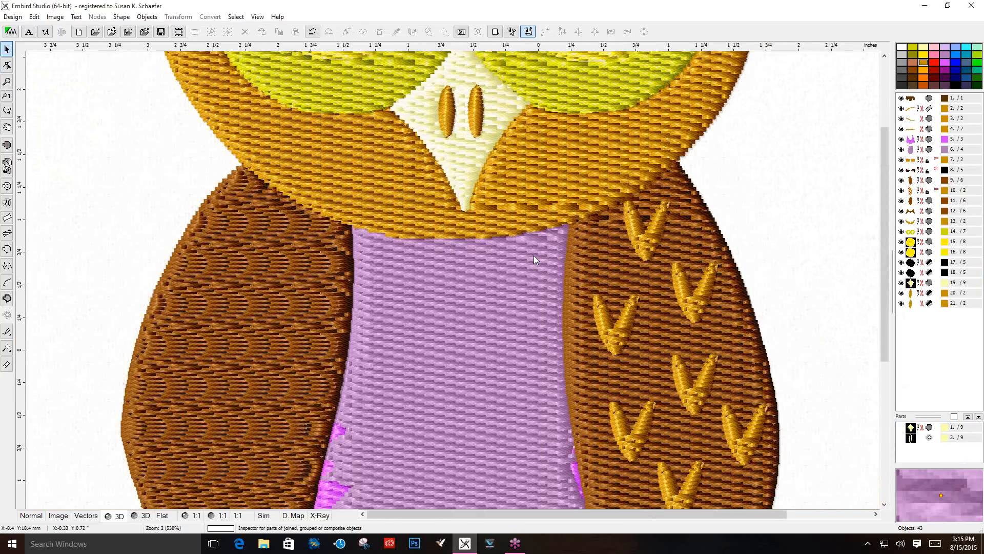
Select the orange face fill beside its outer left corner, where it meets the brown head
scroll(534, 256, down, 1)
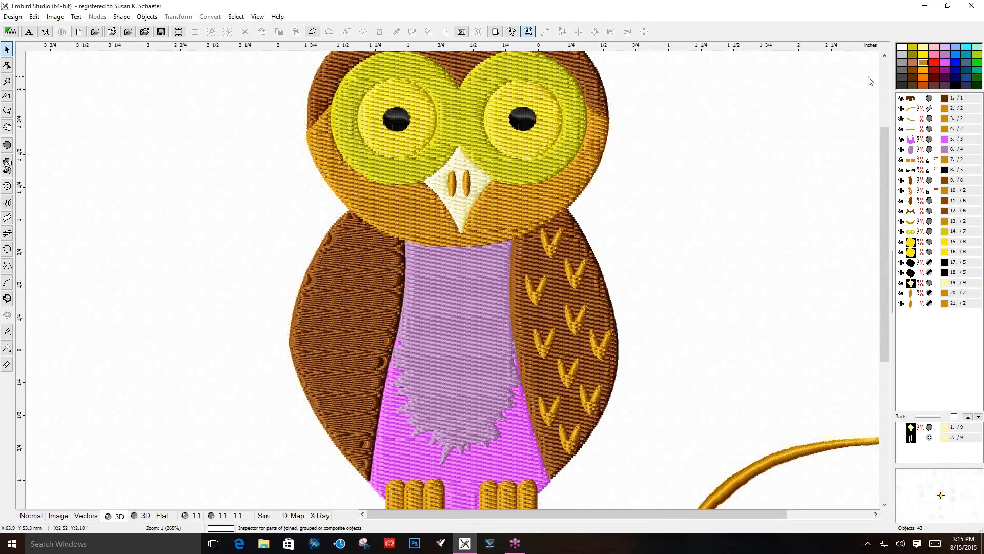
click(884, 52)
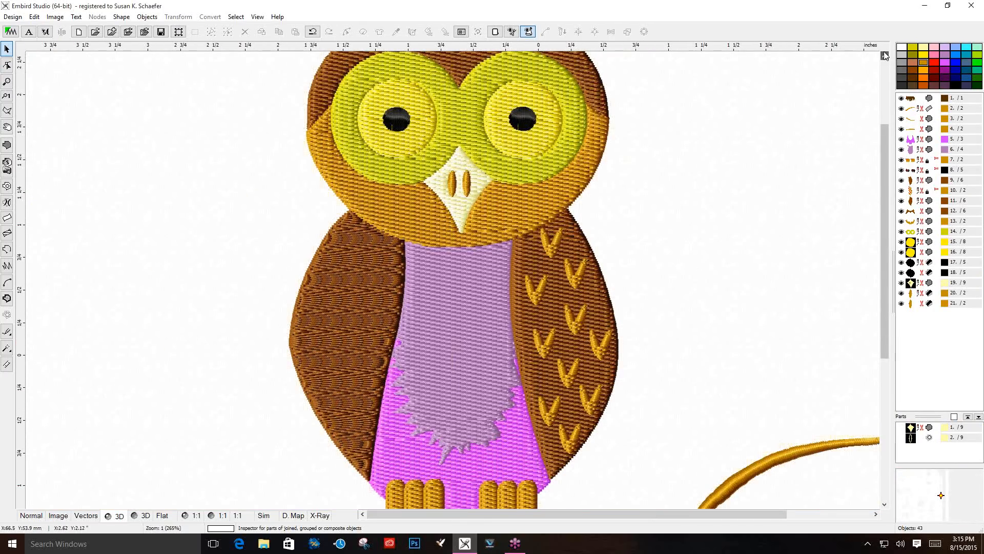
click(885, 55)
click(885, 55)
click(885, 55)
click(885, 56)
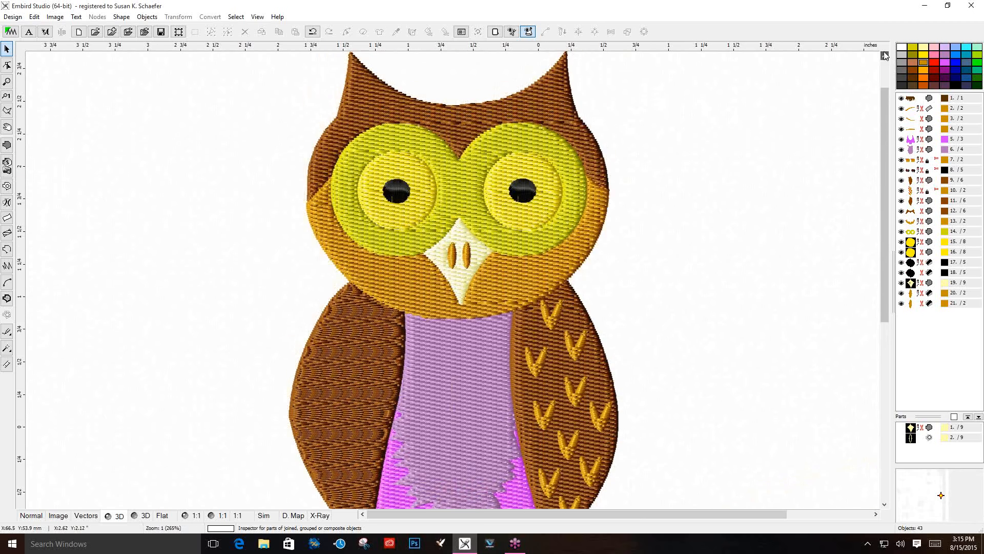
scroll(325, 224, up, 1)
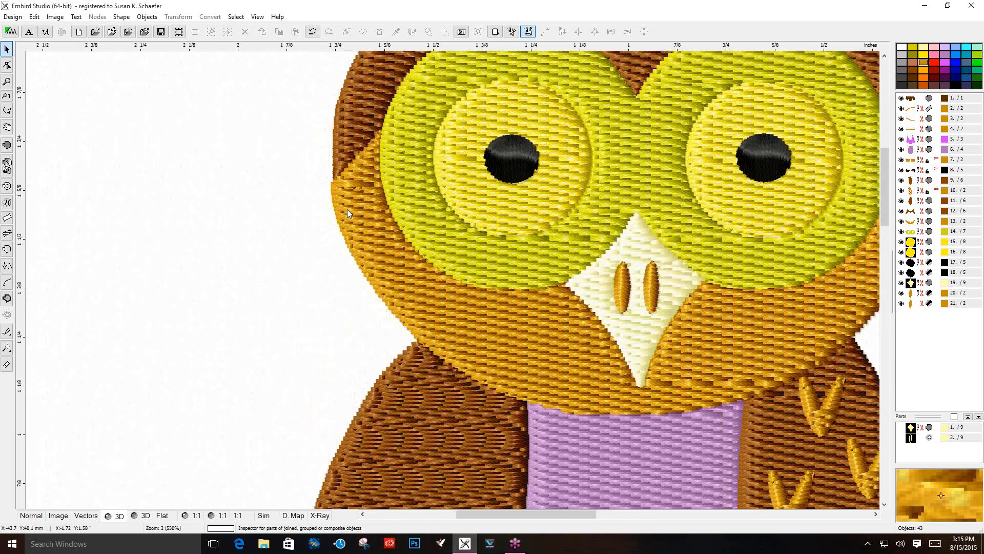
scroll(347, 209, up, 1)
scroll(345, 203, up, 1)
click(346, 207)
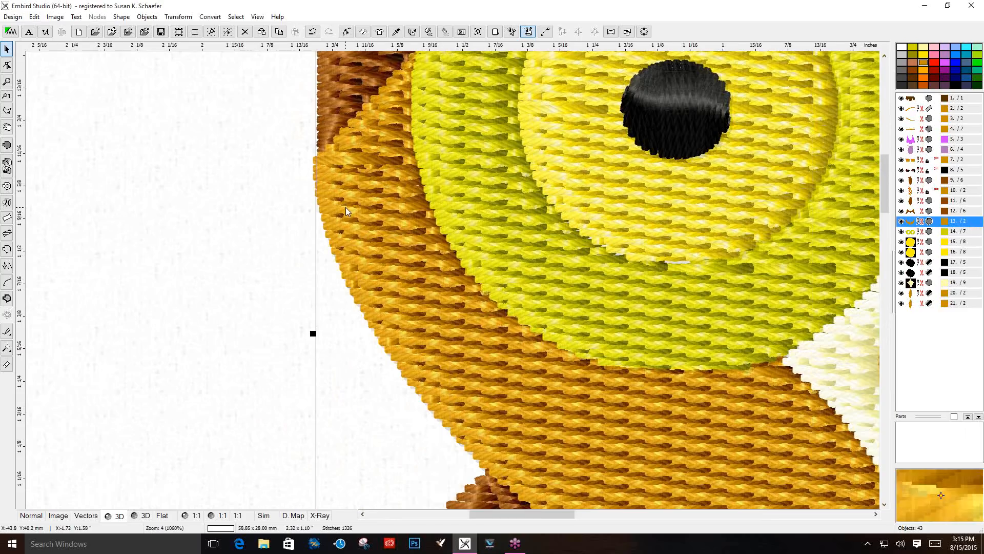
Try to move the face fill's outer left corner node slightly up and inward towards the brown head
click(7, 65)
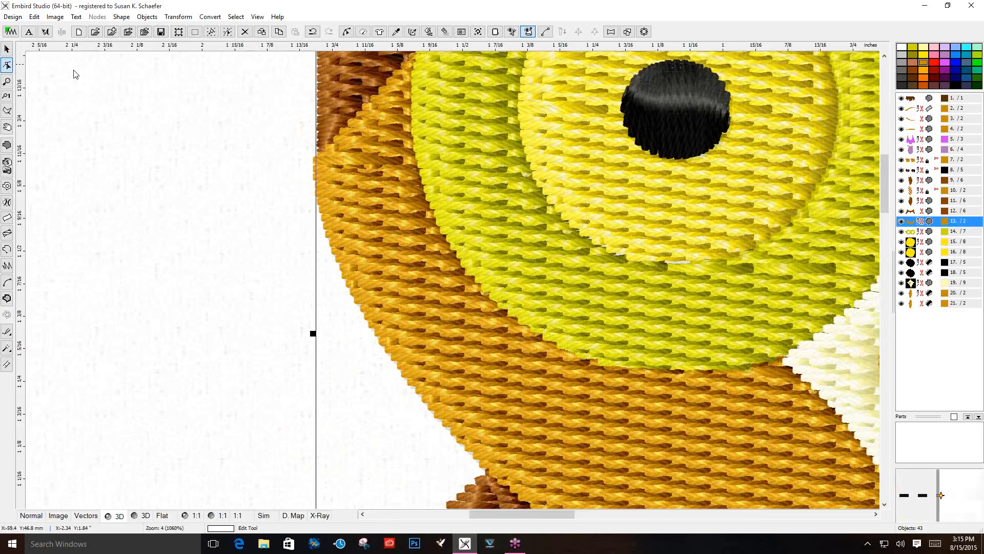
drag(316, 163, 321, 156)
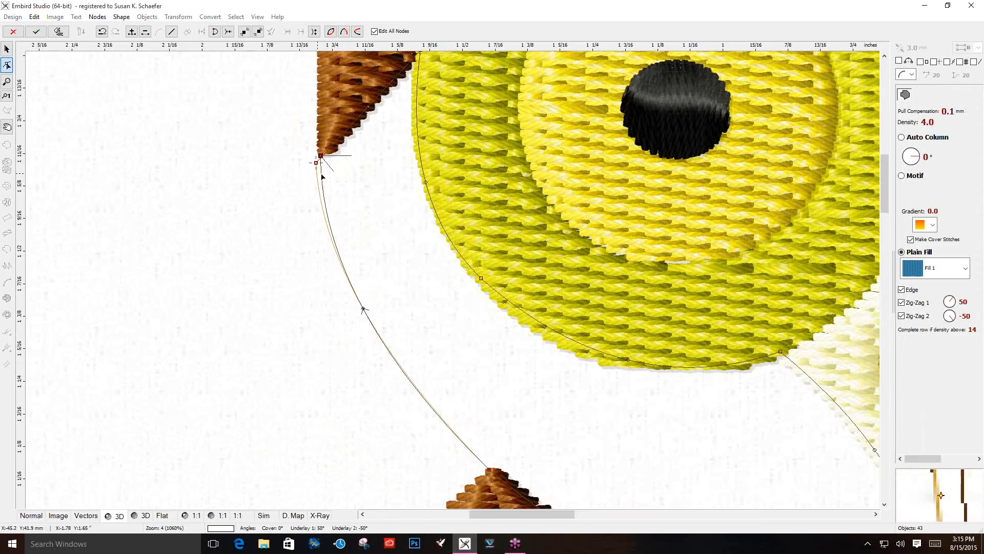
click(59, 32)
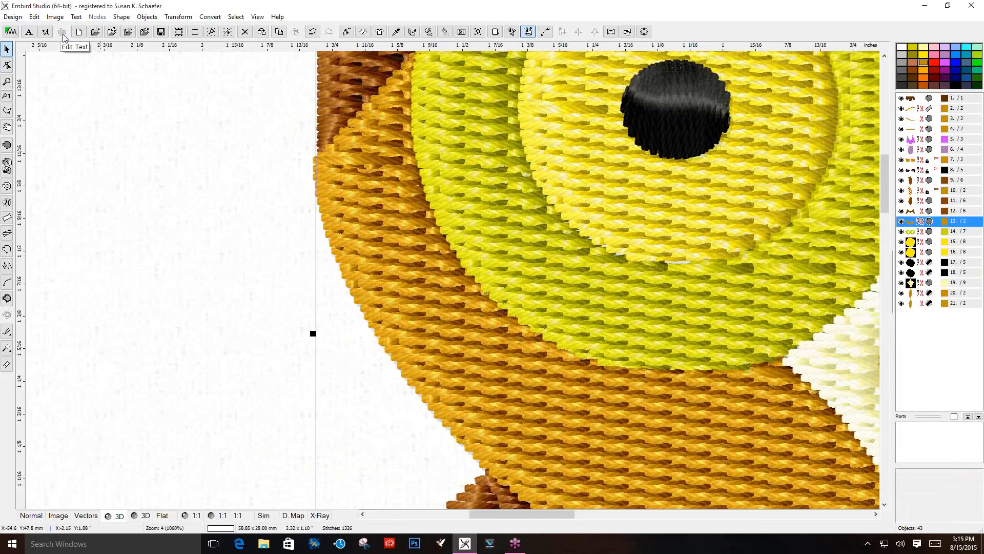
Move the face fill's outer left corner node up and inward to the tip of the brown head, regenerate its stitches and deselect it
click(7, 66)
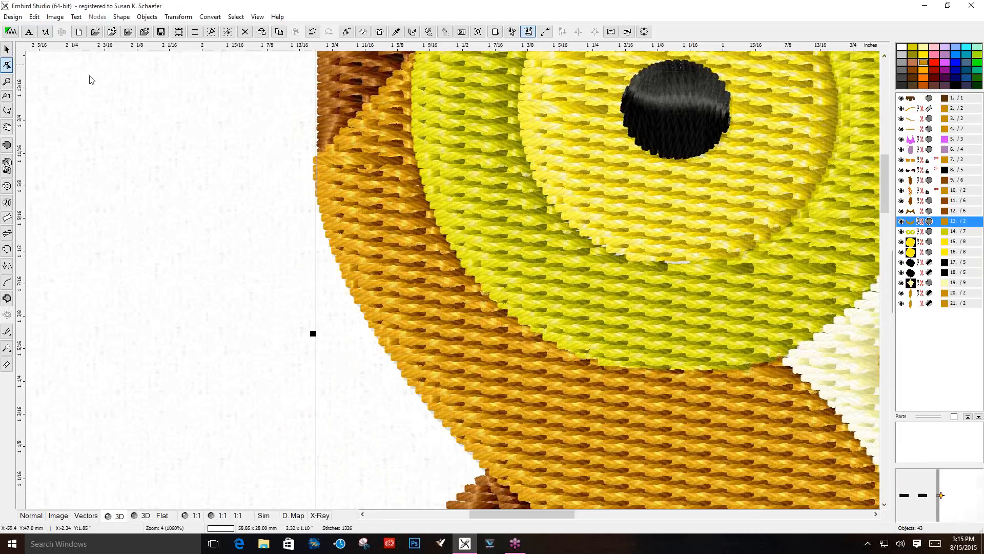
click(274, 158)
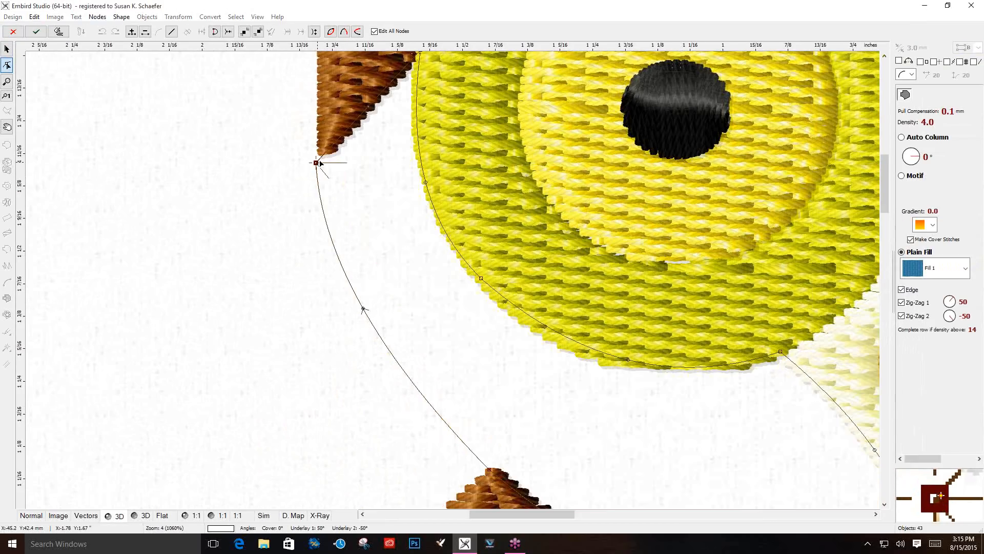
drag(317, 162, 330, 171)
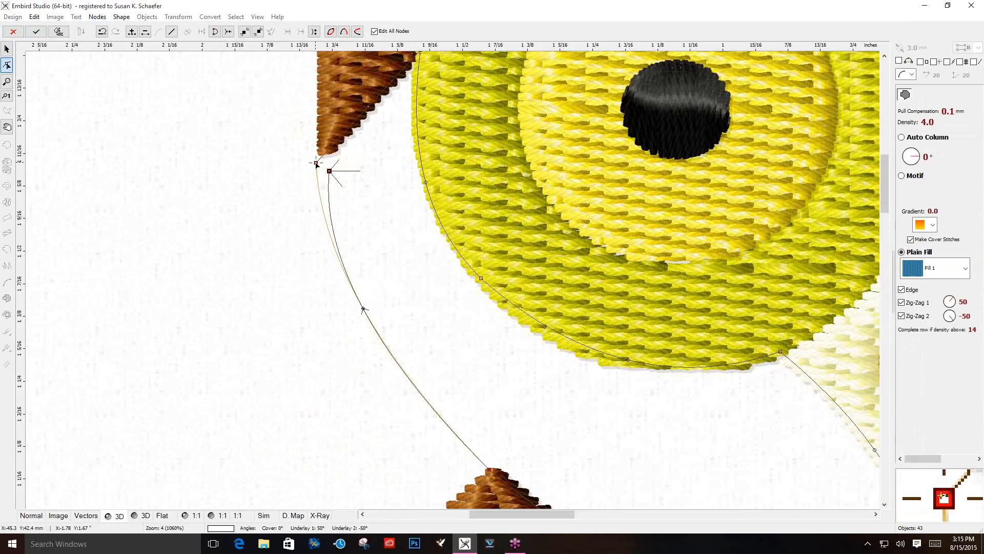
drag(330, 171, 322, 161)
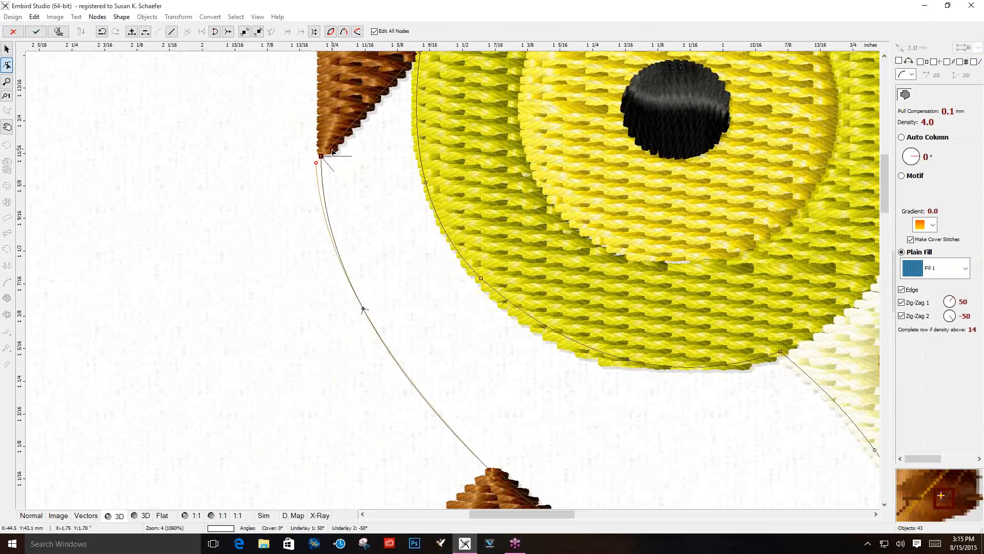
mouse_move(328, 160)
mouse_down()
mouse_move(334, 168)
mouse_move(320, 155)
mouse_up()
click(332, 151)
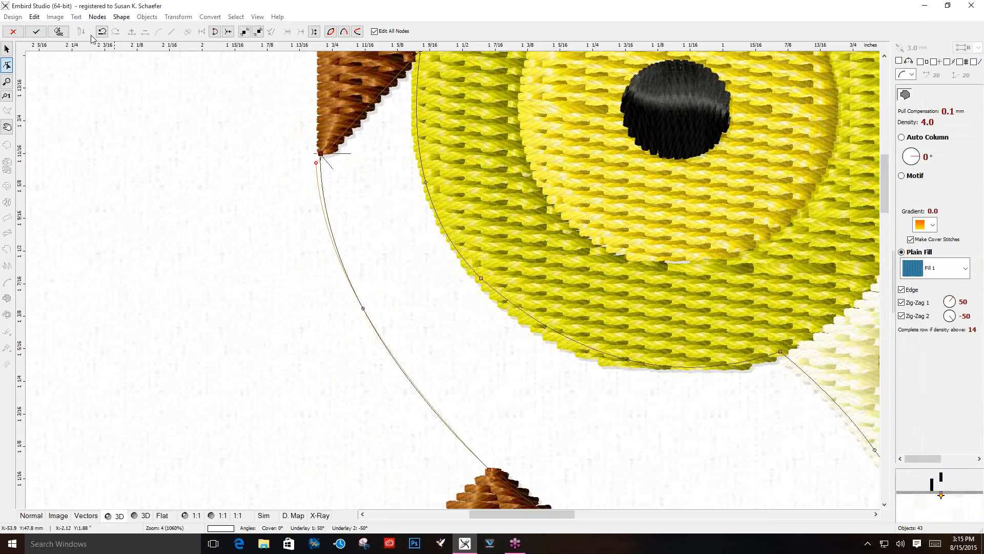
click(58, 31)
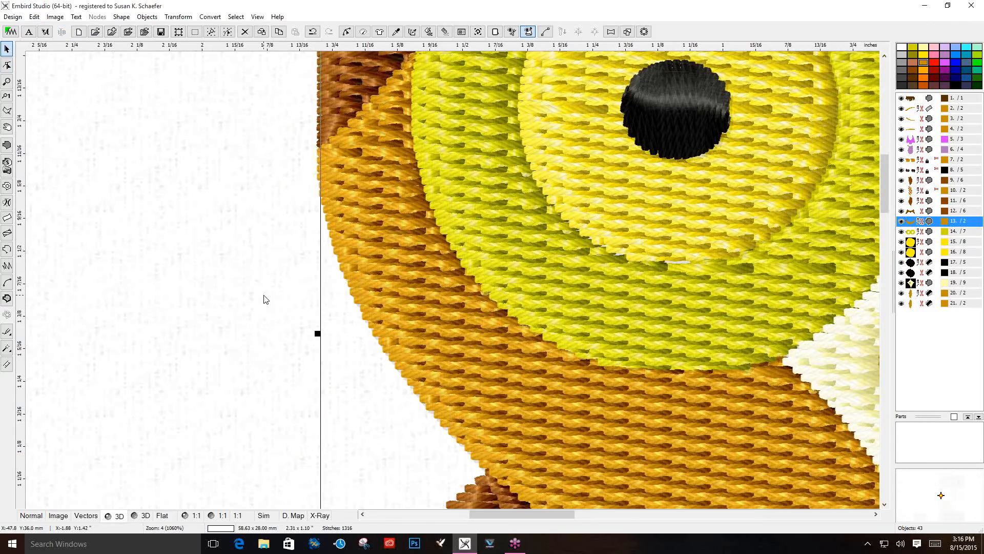
scroll(265, 299, down, 1)
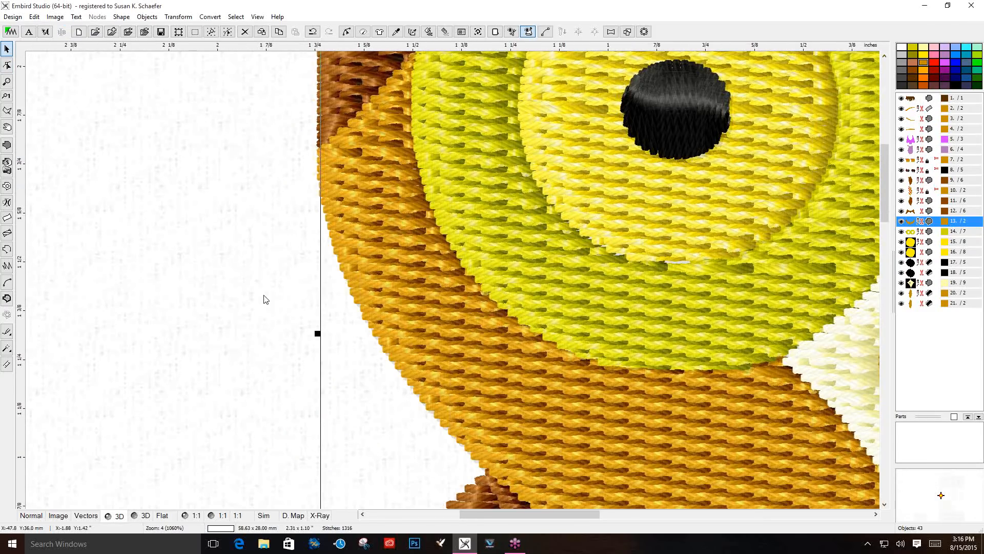
scroll(266, 299, down, 1)
scroll(265, 296, down, 1)
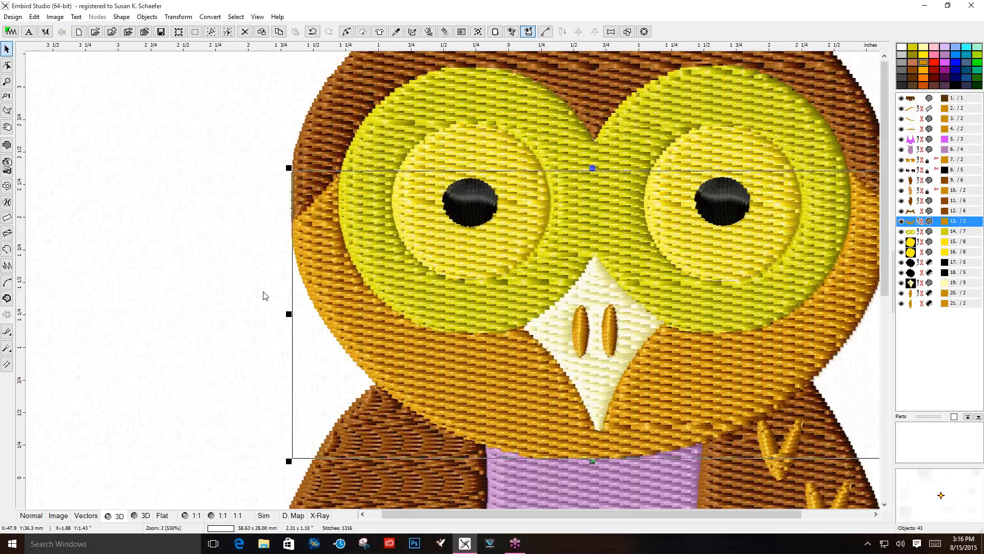
click(265, 296)
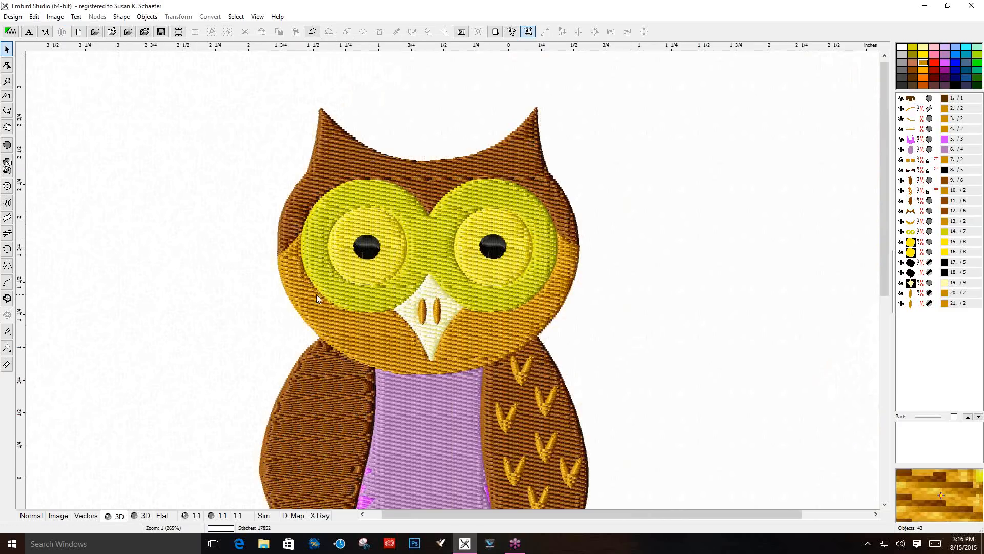
Adjust the brown head fill's nodes along the top of the left eye surround to tuck under it, then regenerate its stitches and deselect it
click(384, 192)
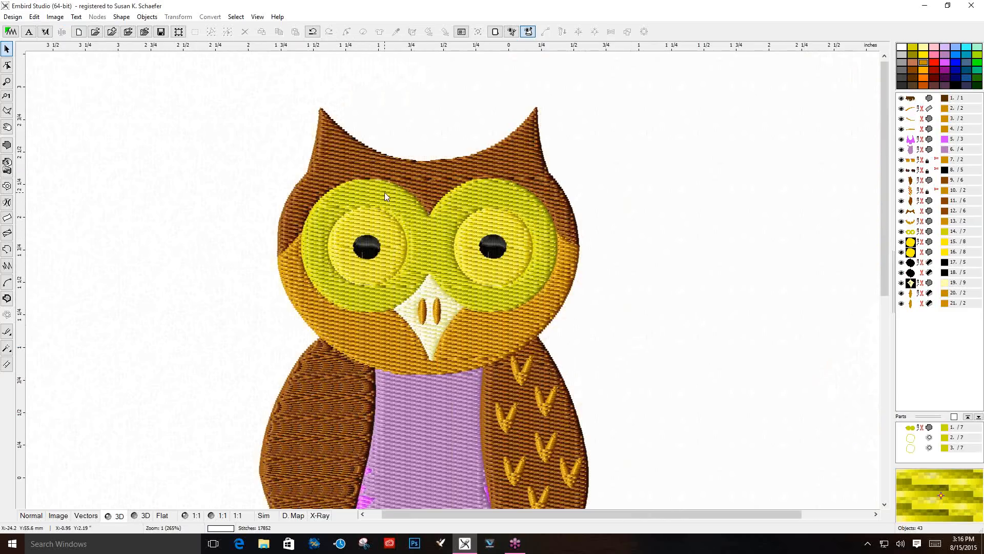
click(385, 192)
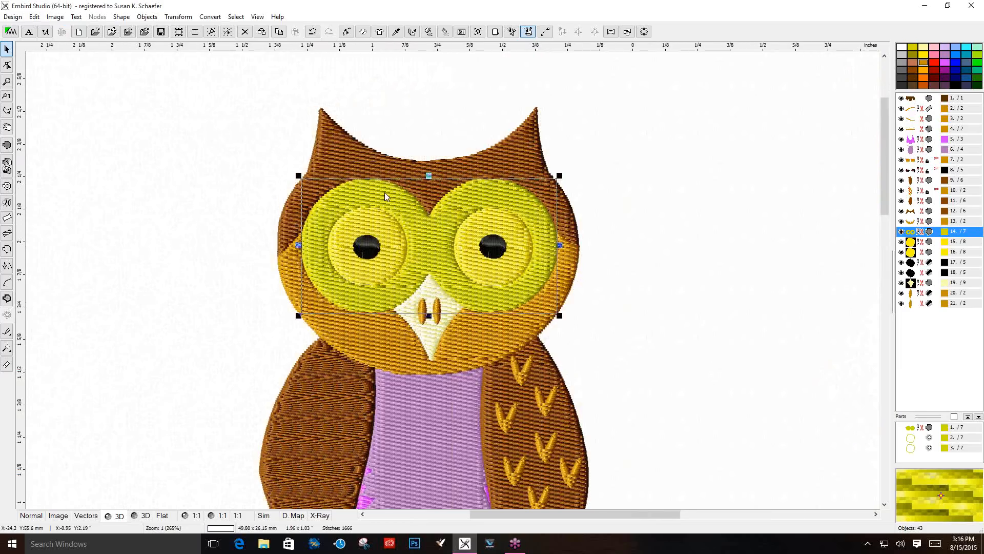
scroll(385, 192, up, 1)
scroll(387, 191, up, 1)
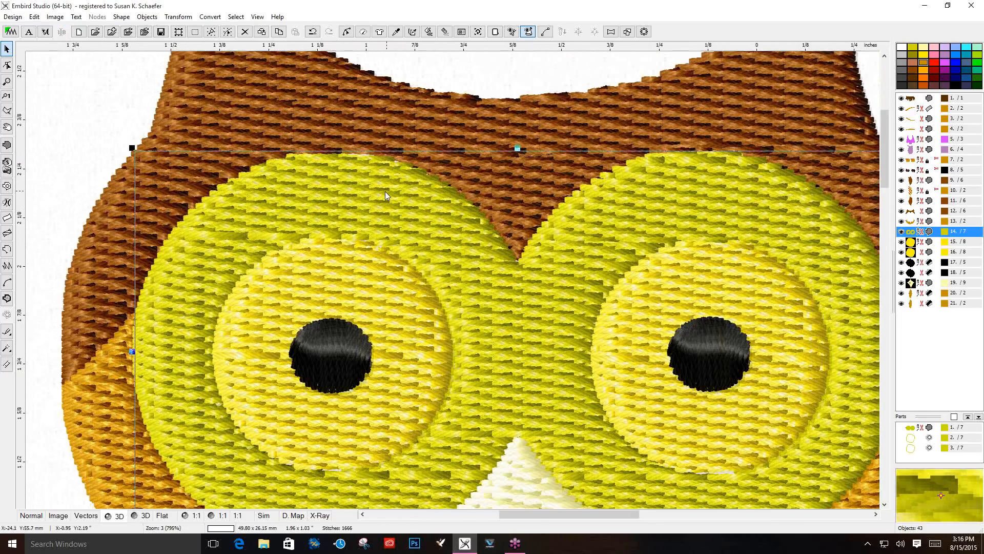
click(108, 94)
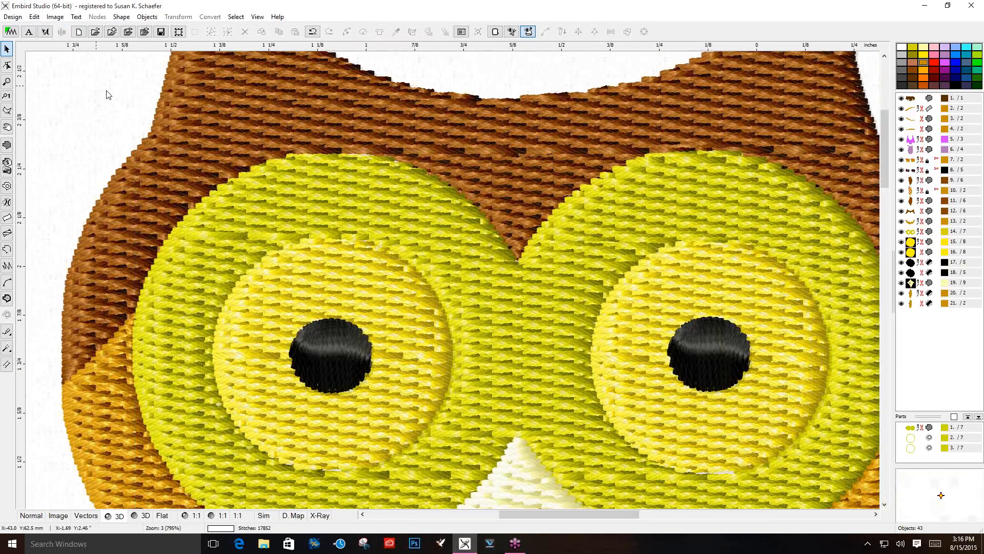
click(315, 109)
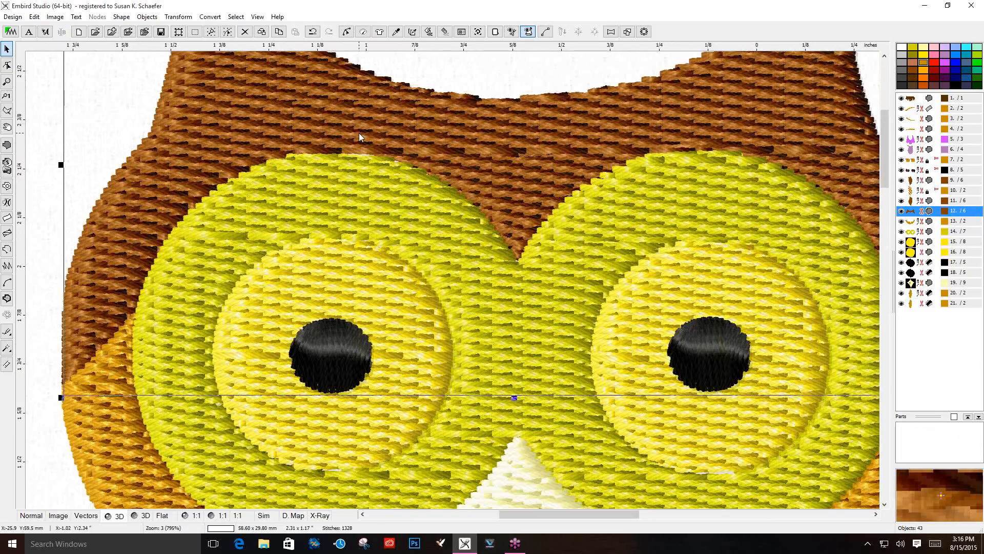
click(7, 65)
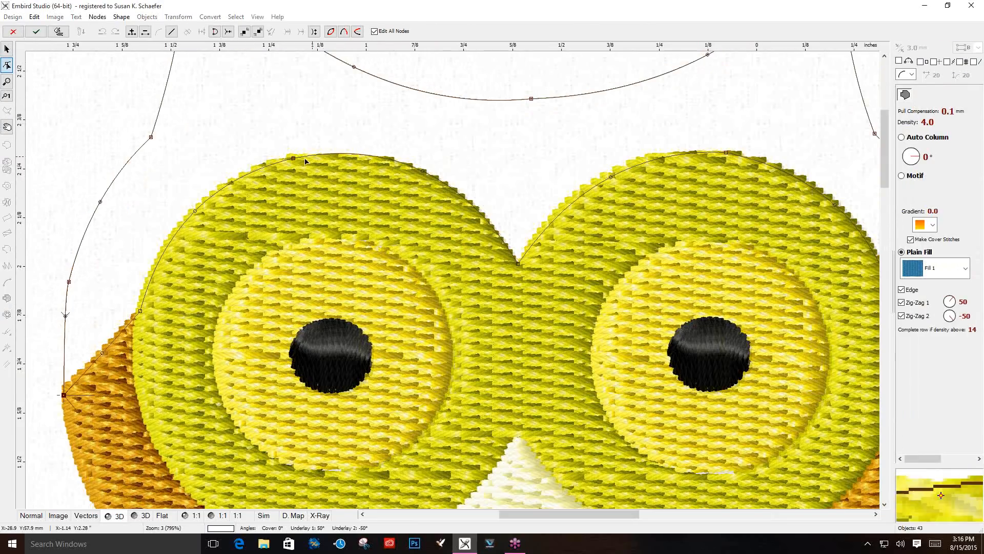
drag(293, 160, 290, 160)
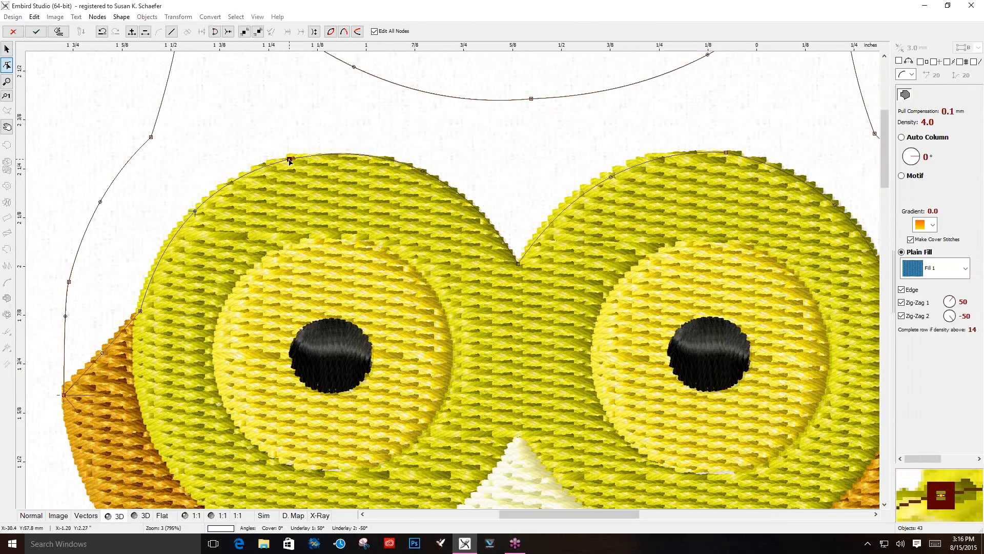
click(422, 170)
drag(423, 171, 419, 175)
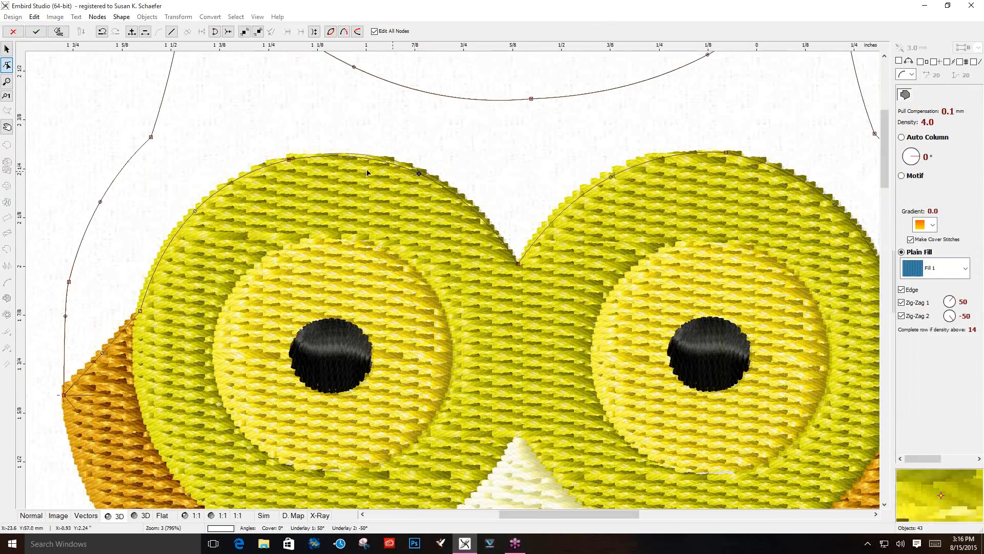
click(62, 35)
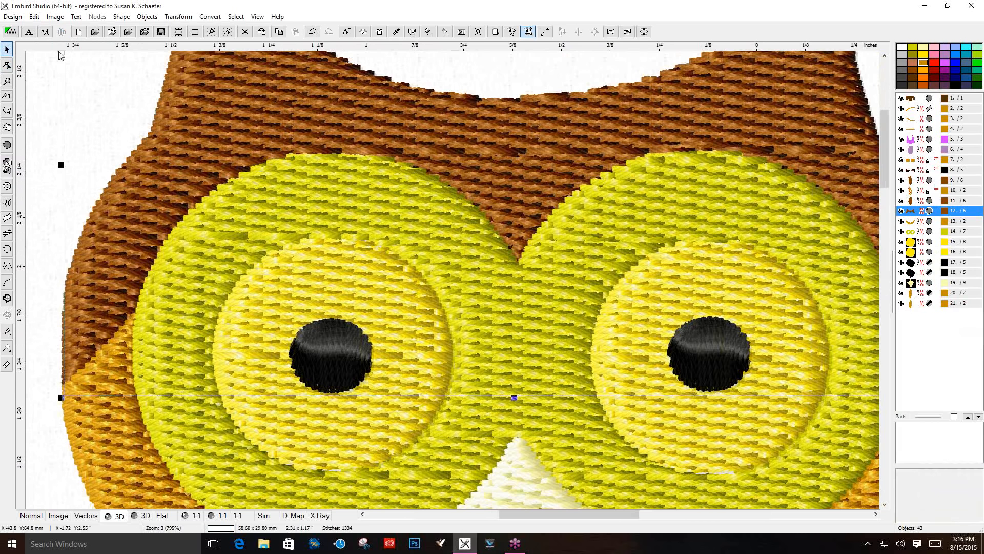
click(58, 131)
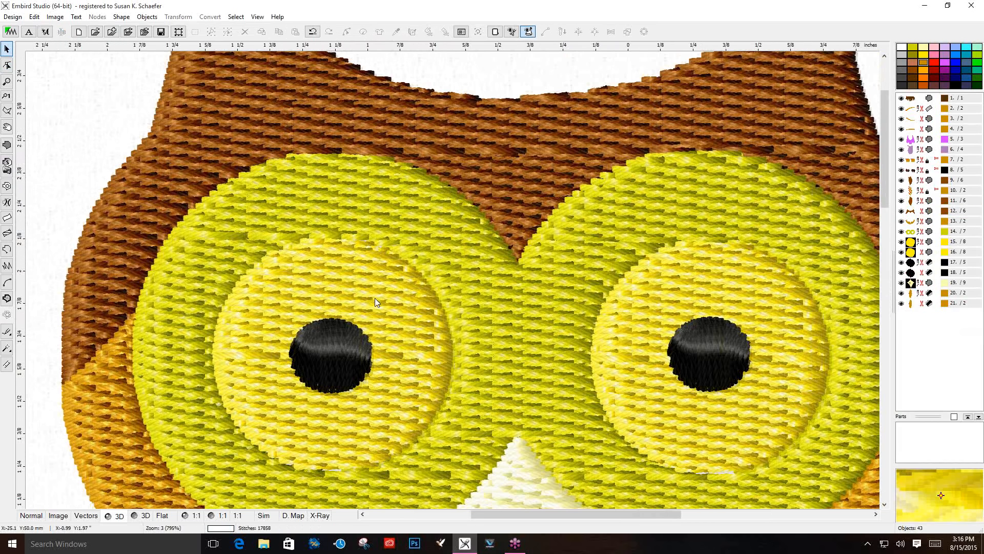
Open the brown head fill's parameters and apply a pull compensation of 2.0 mm
scroll(375, 298, down, 2)
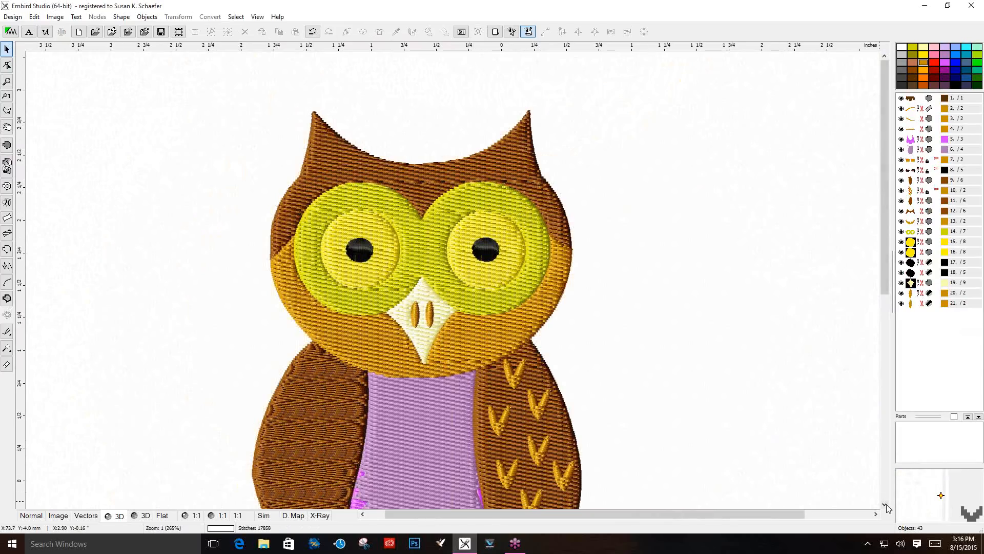
click(884, 505)
drag(885, 505, 885, 504)
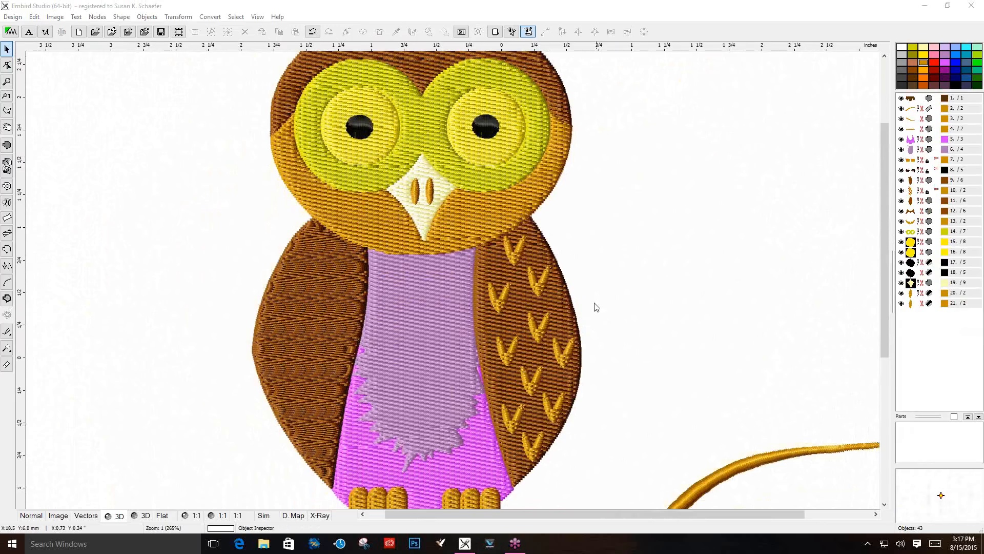
click(587, 246)
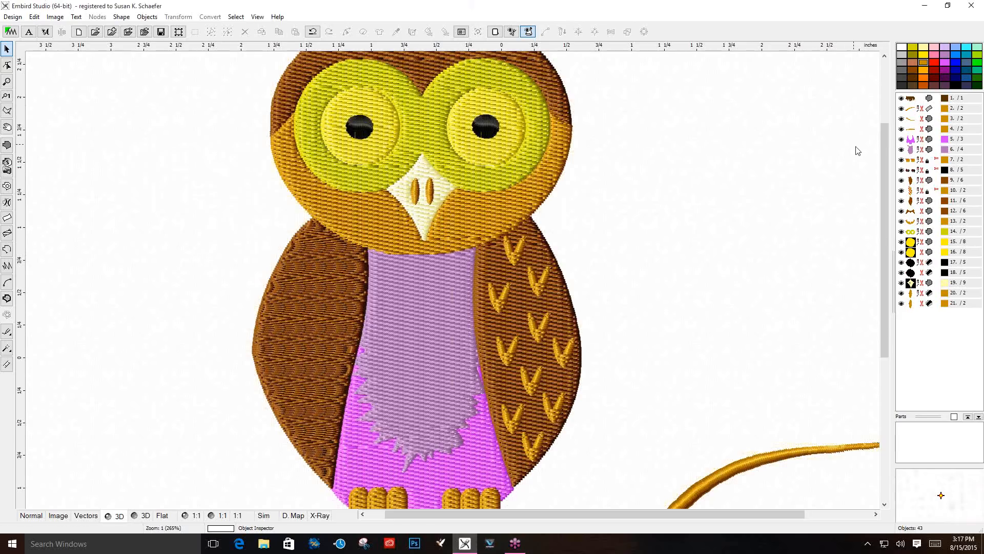
drag(887, 148, 898, 114)
click(558, 165)
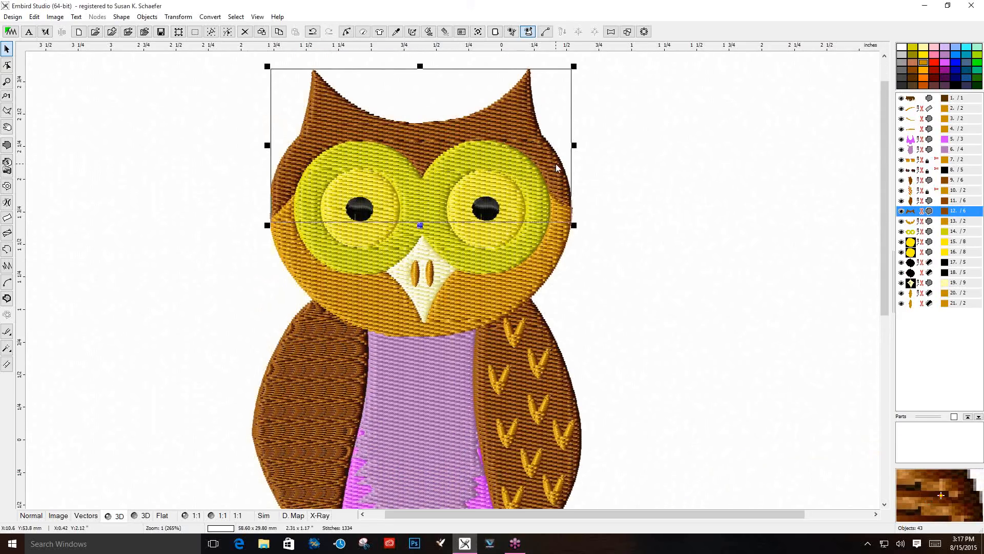
right_click(557, 165)
click(592, 195)
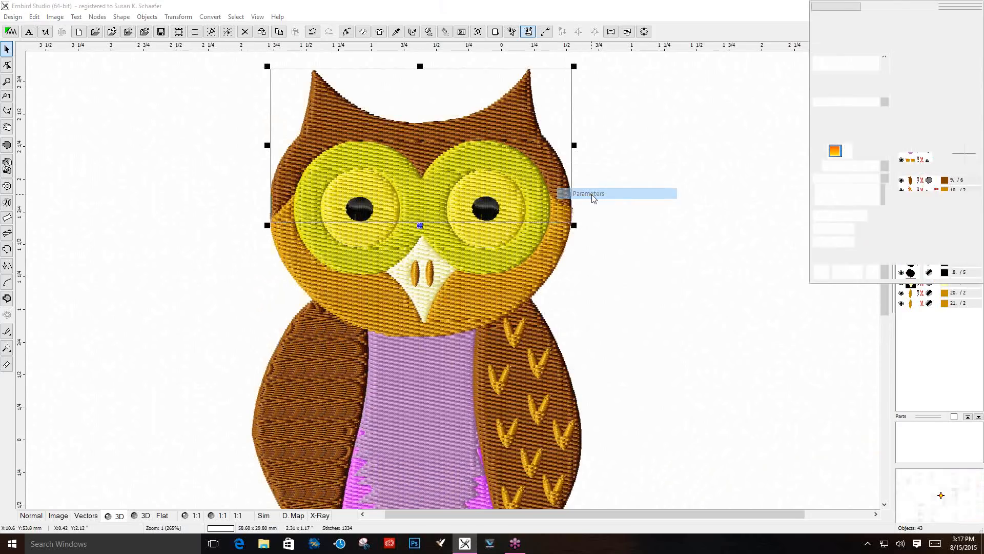
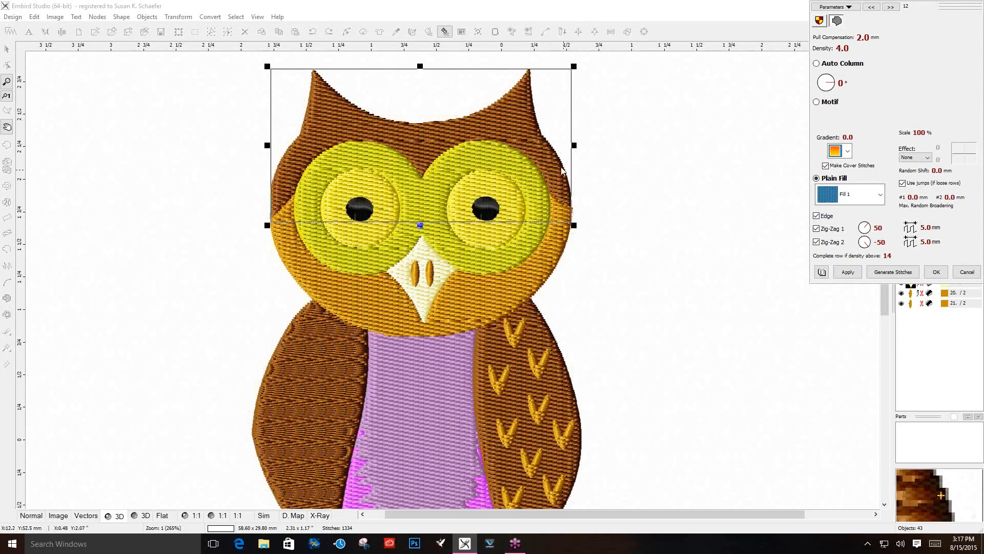
click(844, 272)
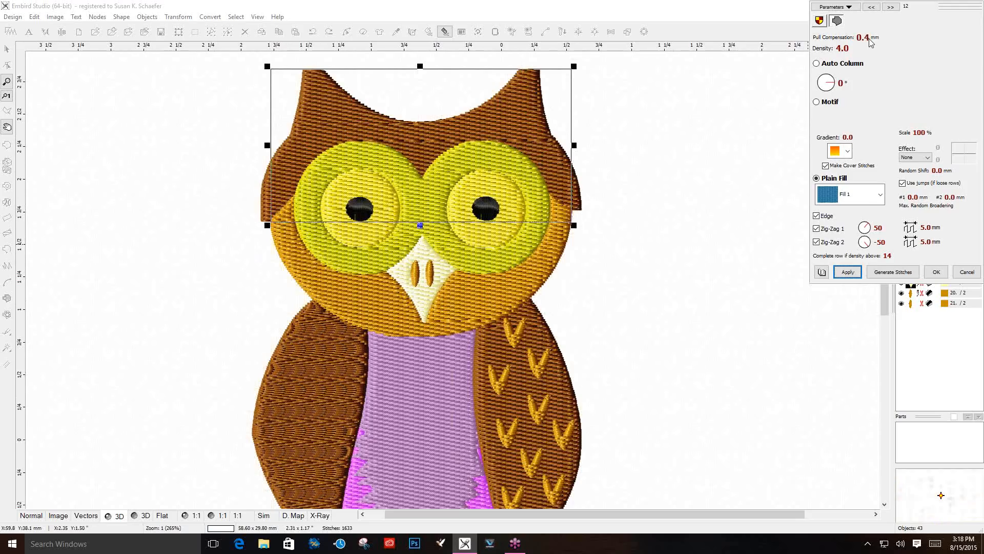
Reduce the brown head fill's pull compensation to 0.3 mm and apply it
scroll(866, 38, up, 2)
click(851, 273)
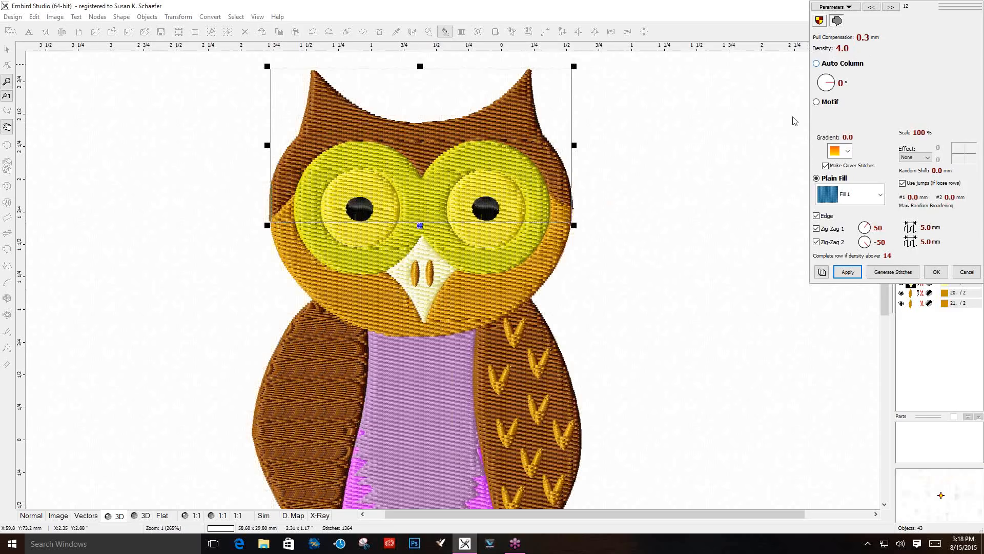
Apply the 0.3 mm pull compensation on the brown head fill and close its parameters
click(845, 272)
click(848, 272)
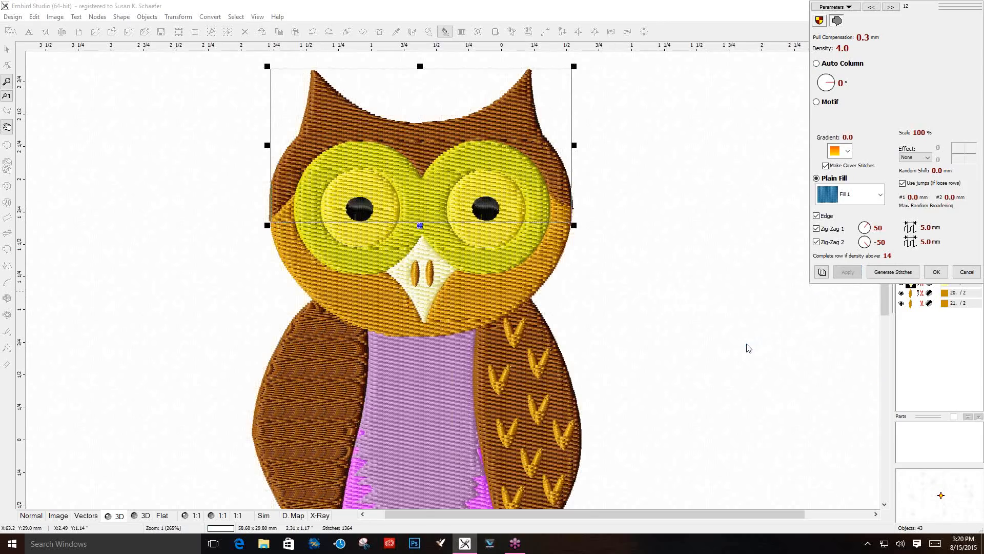
click(928, 275)
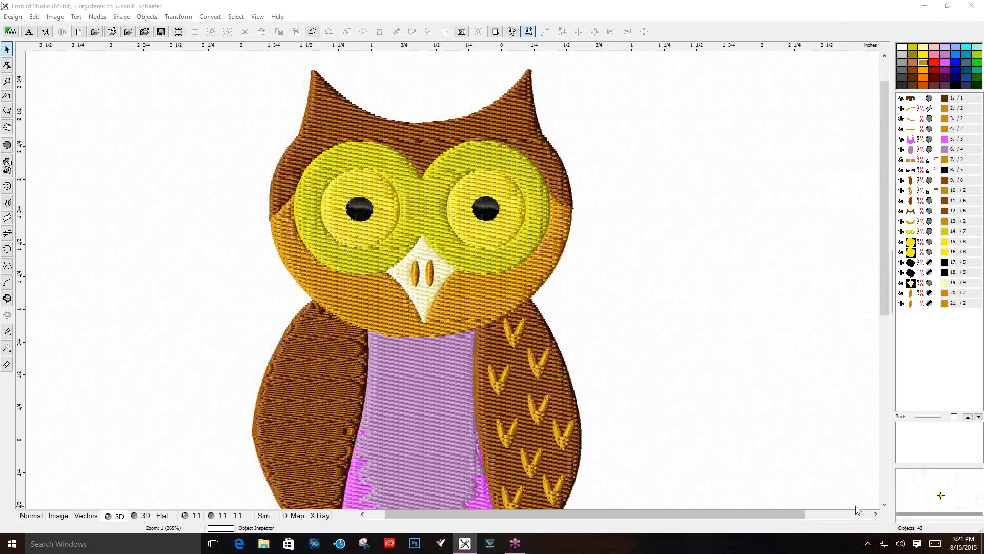
Start a two-edge column object in mode B in the blank area beside the owl, with a starting width of about 4.6 mm
click(885, 504)
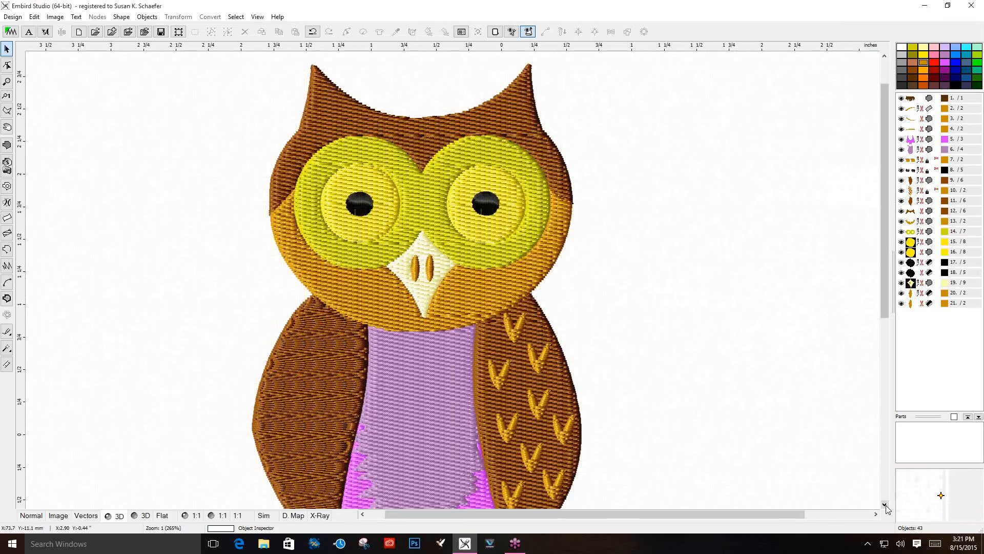
click(886, 505)
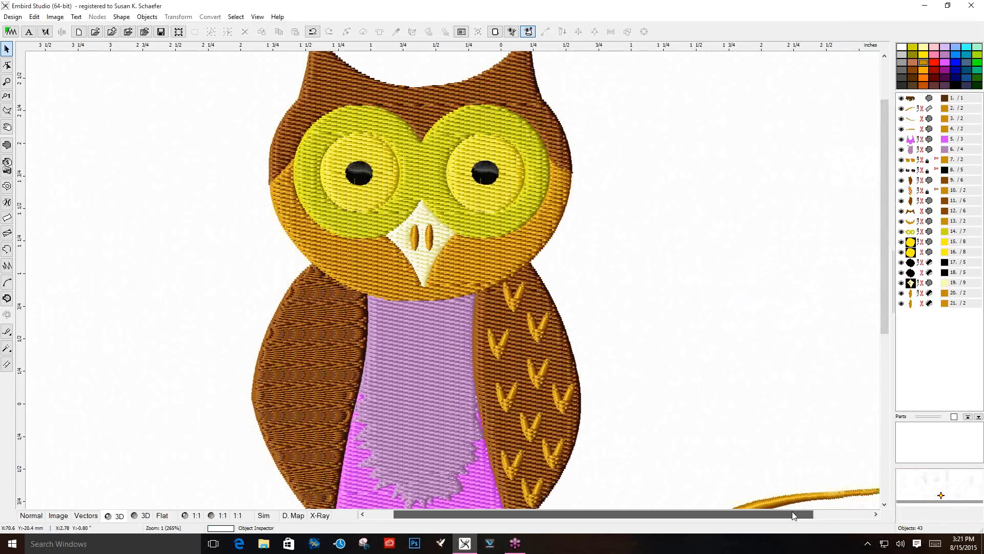
drag(792, 512, 859, 511)
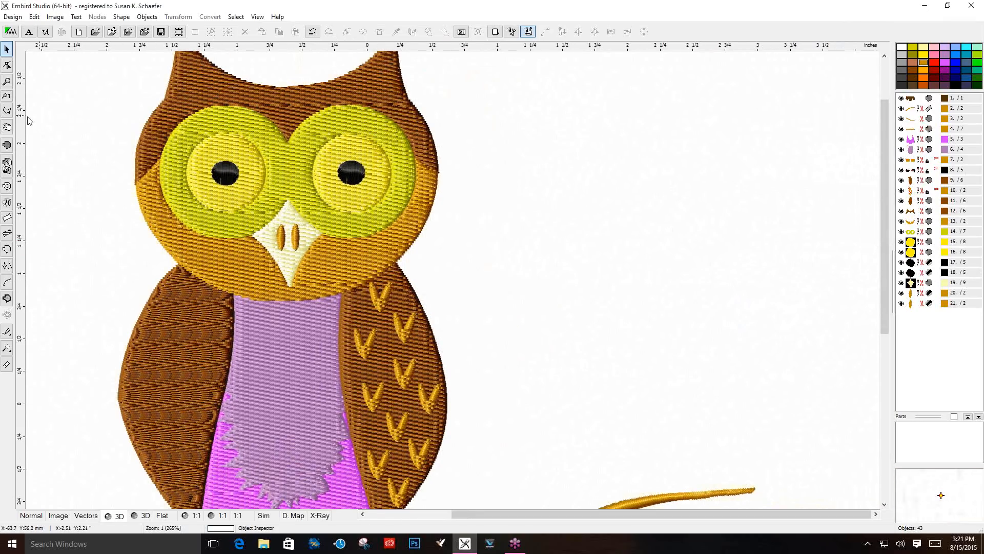
click(7, 220)
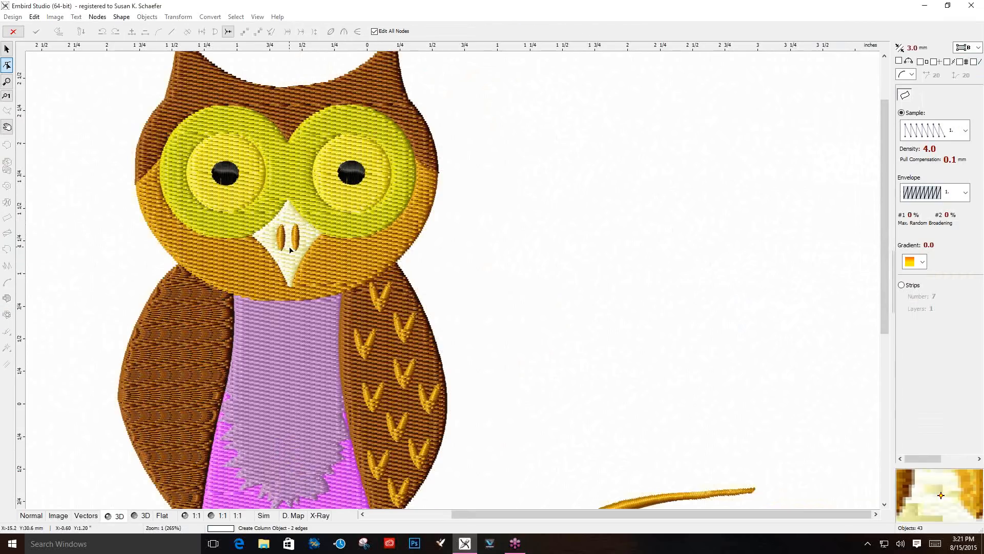
click(979, 48)
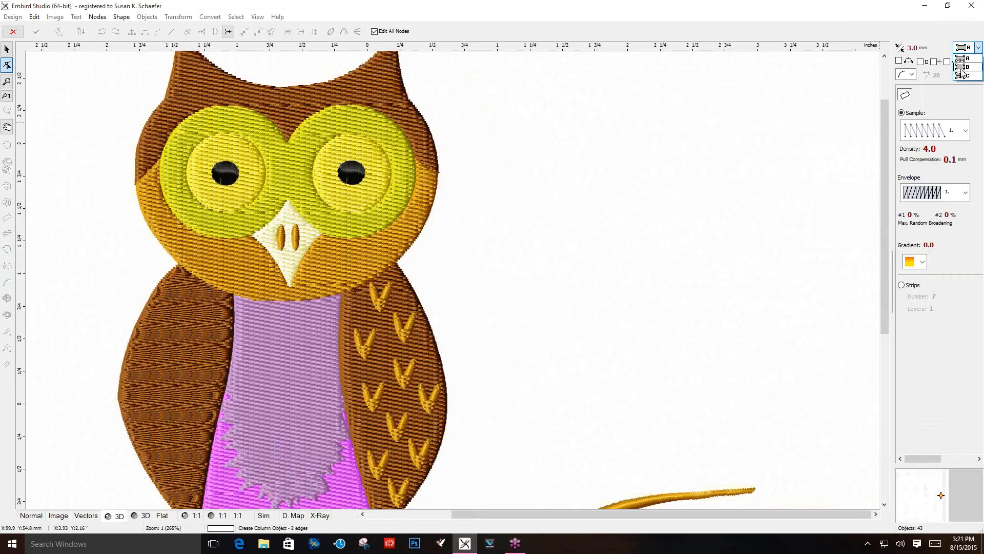
click(962, 68)
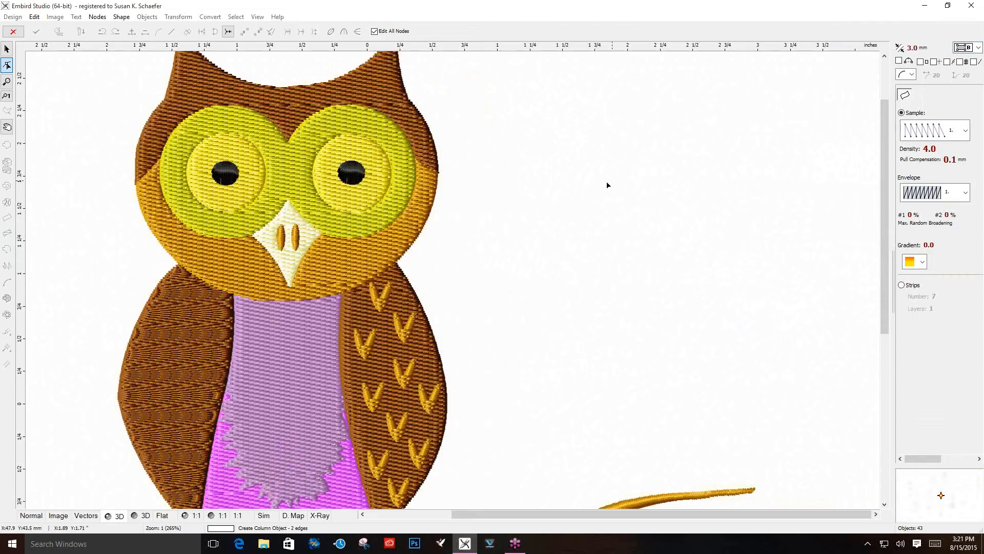
click(761, 112)
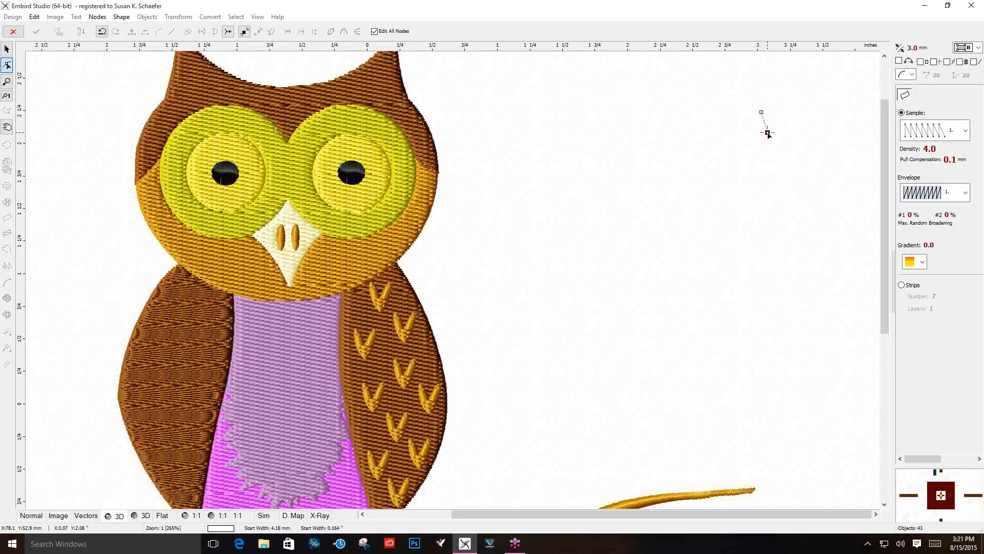
click(768, 135)
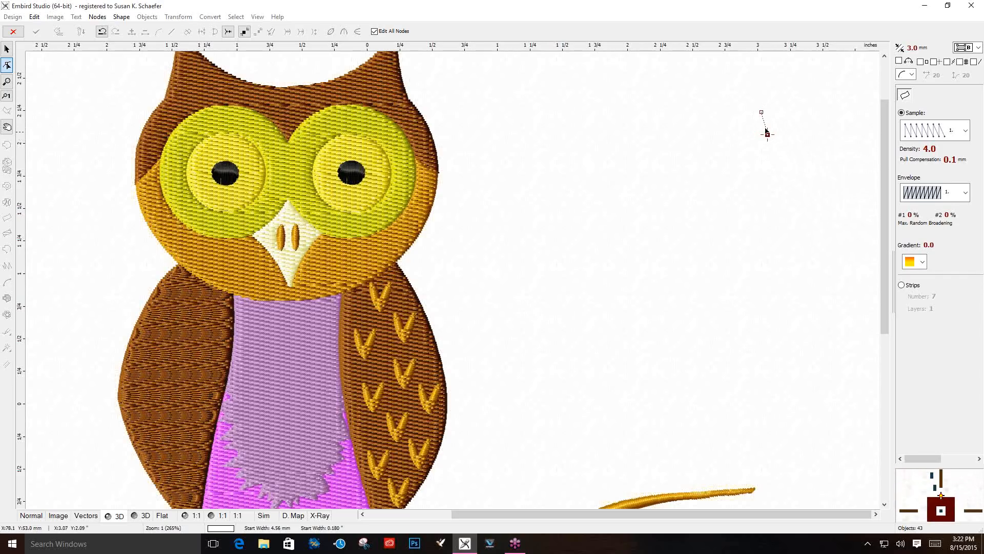
Extend the column's two edges toward the owl with alternating points, widening gradually, and stretch the upper edge's end node farther out
click(726, 117)
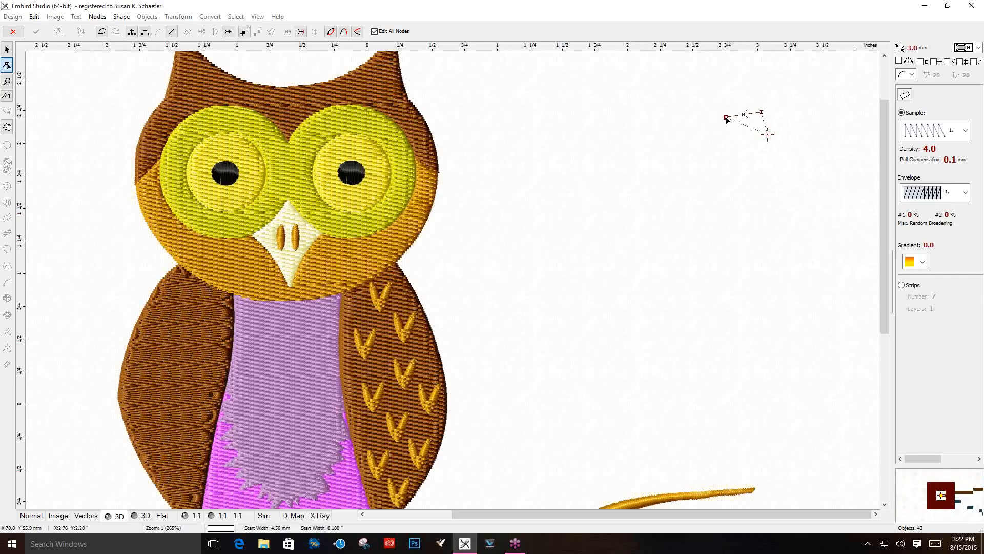
click(735, 143)
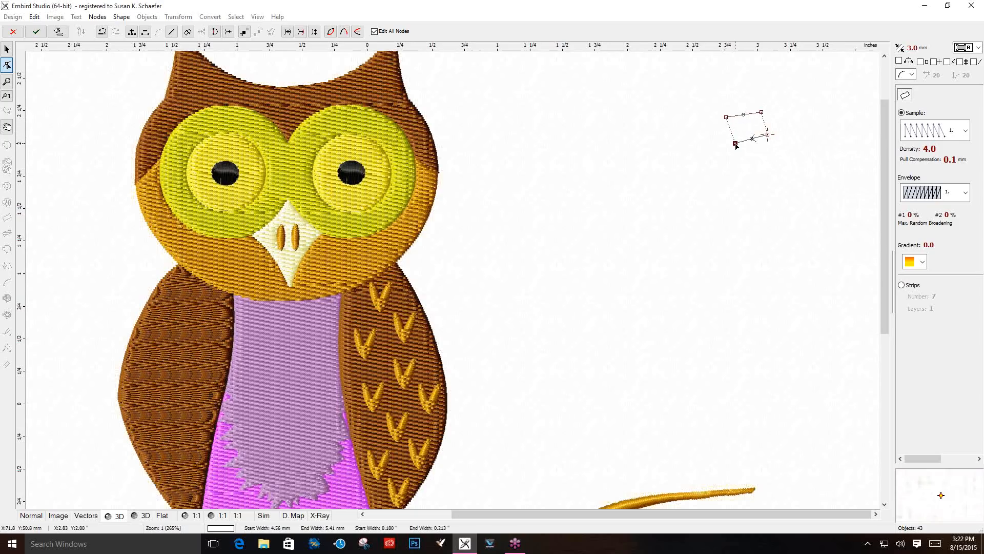
click(690, 121)
click(705, 152)
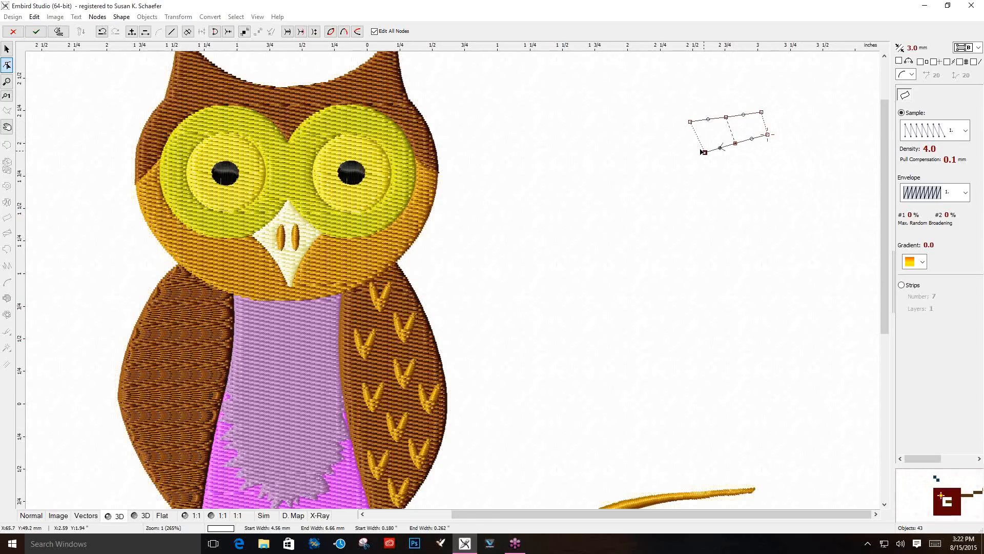
click(659, 126)
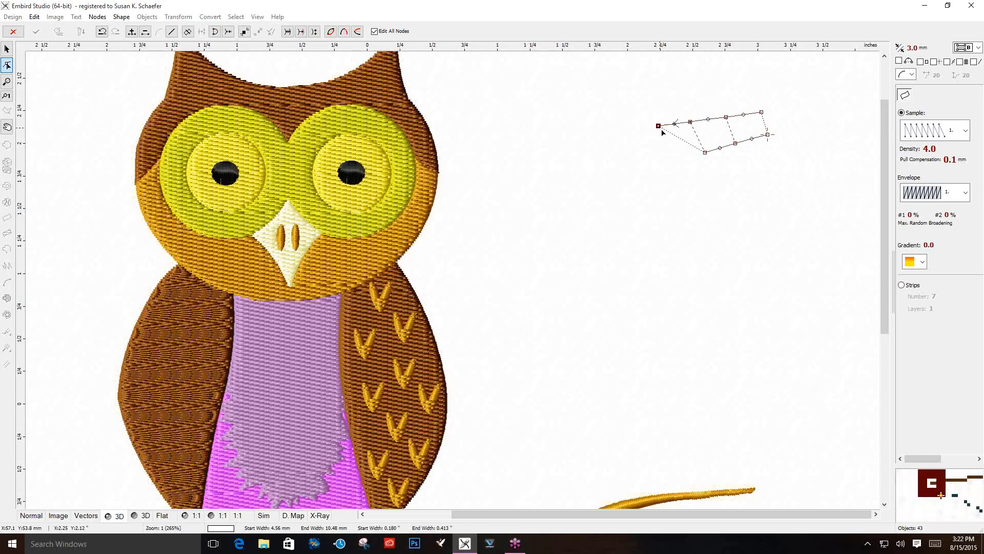
click(680, 160)
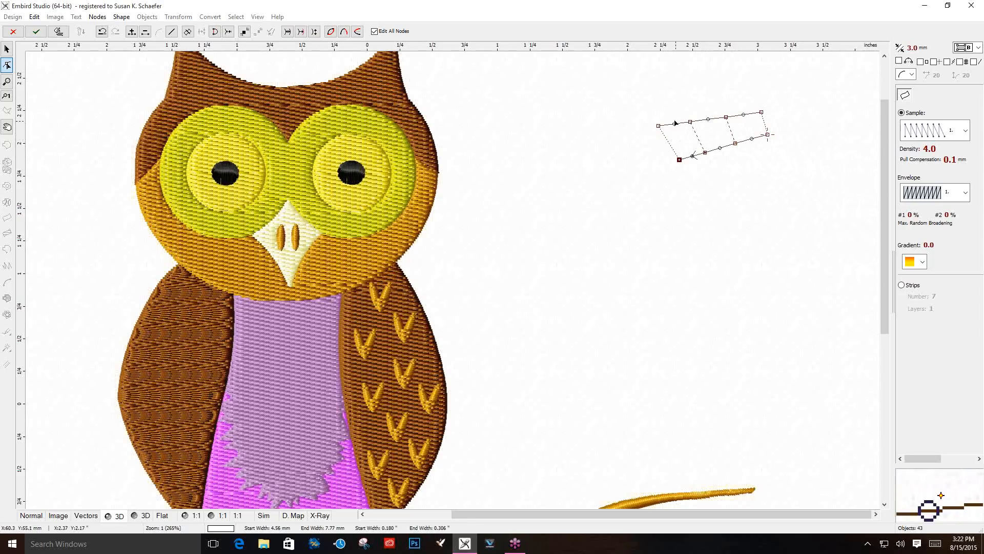
drag(659, 126, 616, 141)
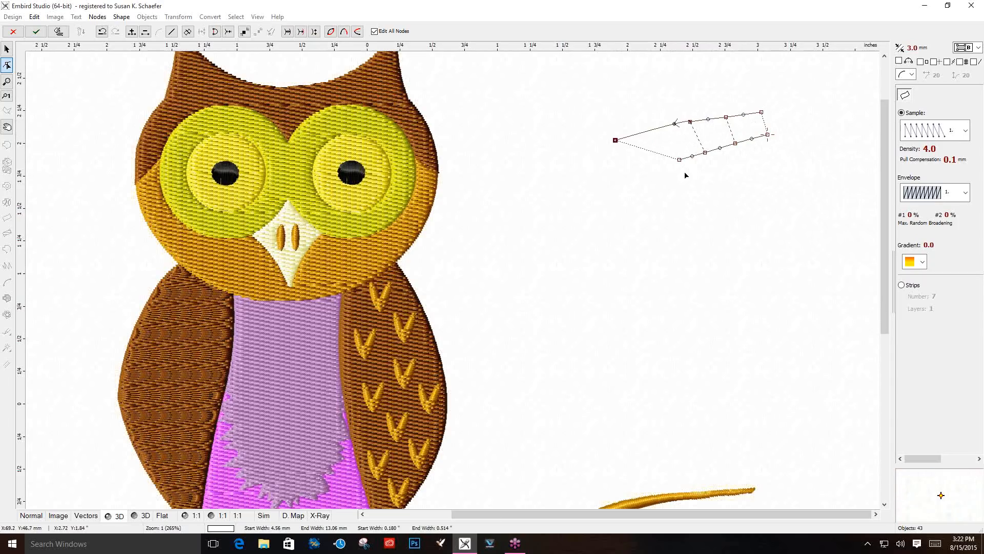
click(638, 175)
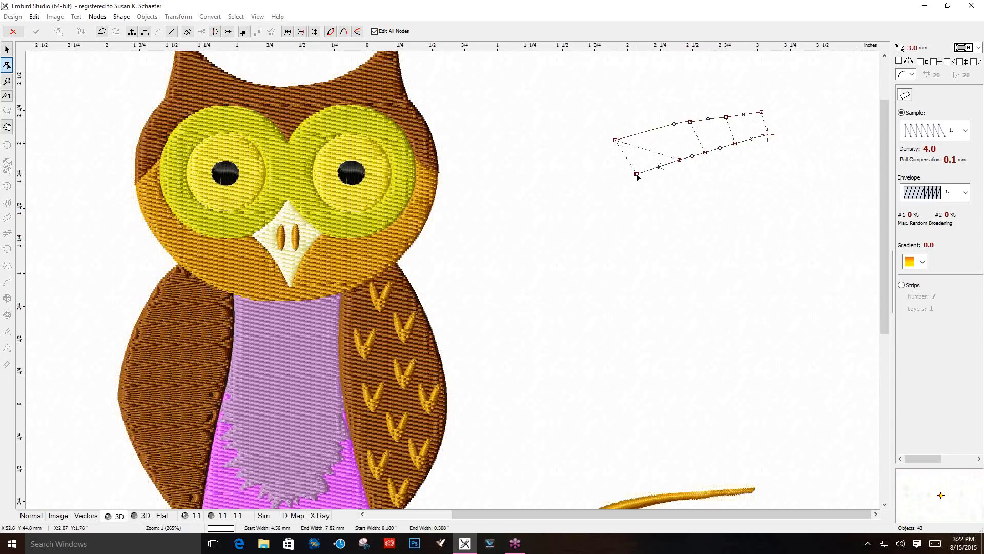
Continue the column around a downward bend with alternating edge points until it is about 31 mm wide
click(586, 139)
click(621, 196)
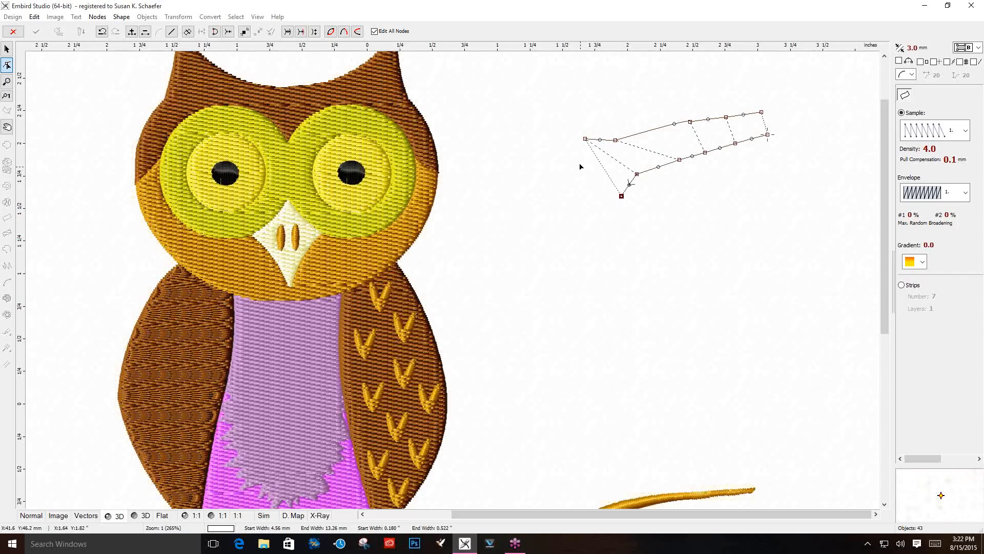
click(559, 147)
click(619, 210)
click(527, 159)
click(616, 227)
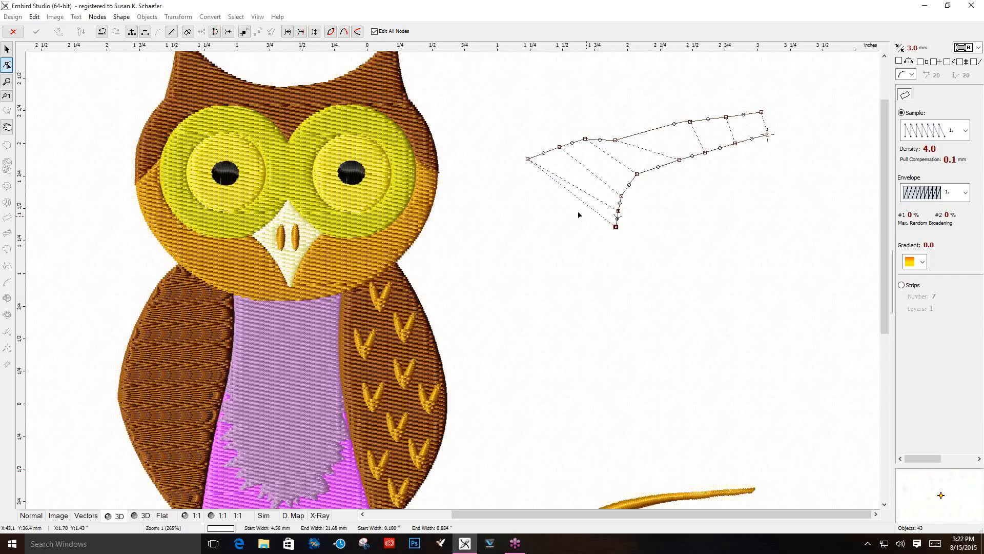
click(514, 183)
click(627, 251)
click(488, 214)
click(631, 264)
click(482, 241)
click(639, 282)
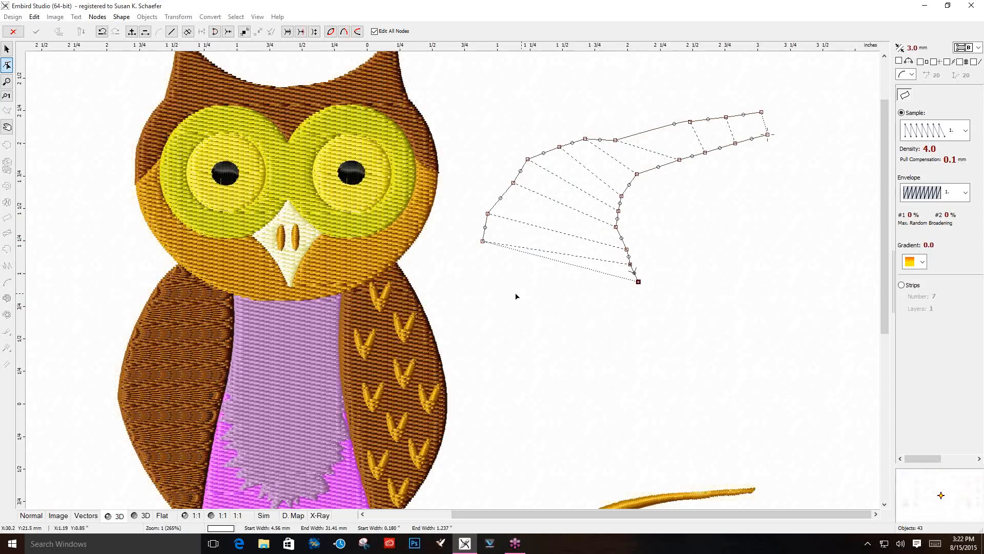
Extend the column downward with alternating edge points to an end width of about 32 mm and generate its stitches
click(481, 271)
click(647, 301)
click(487, 301)
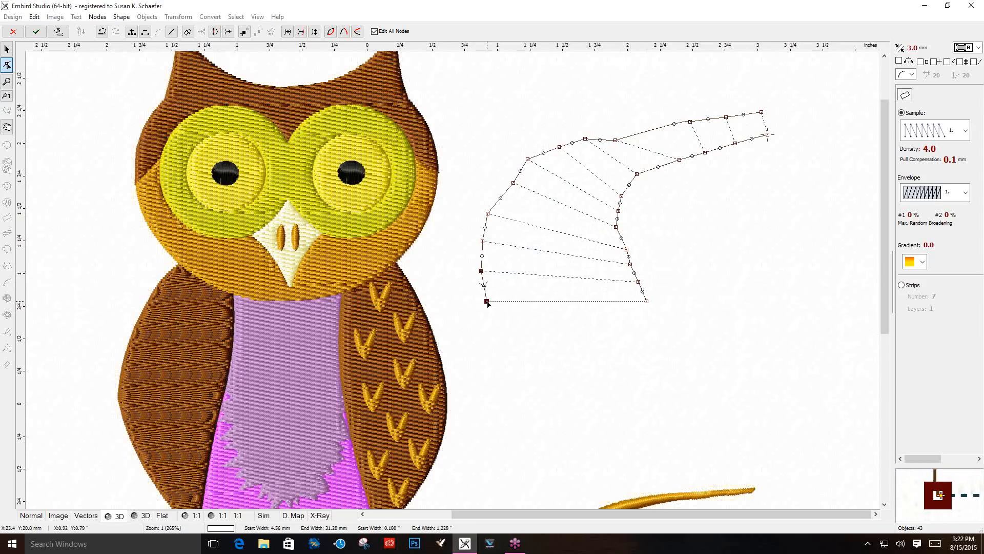
click(659, 324)
click(491, 340)
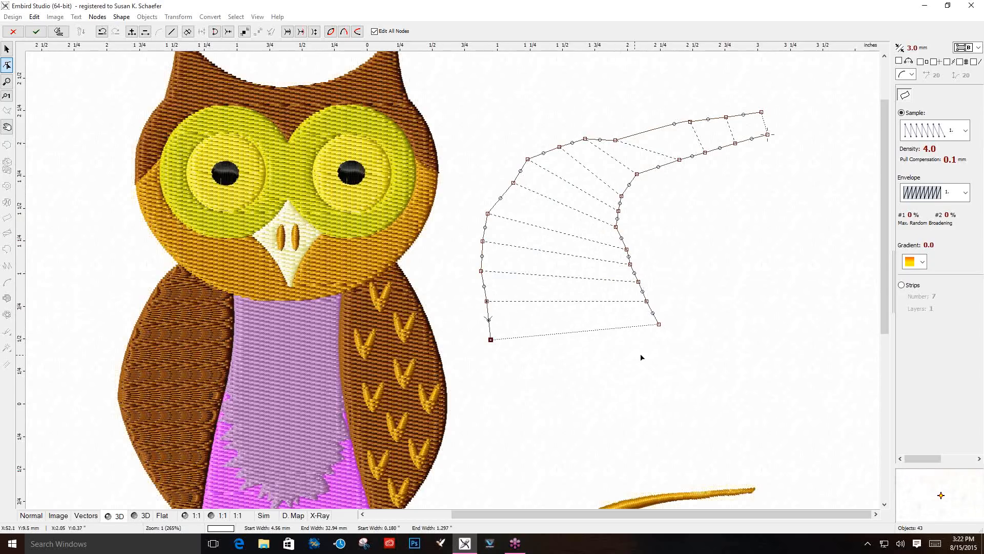
click(670, 350)
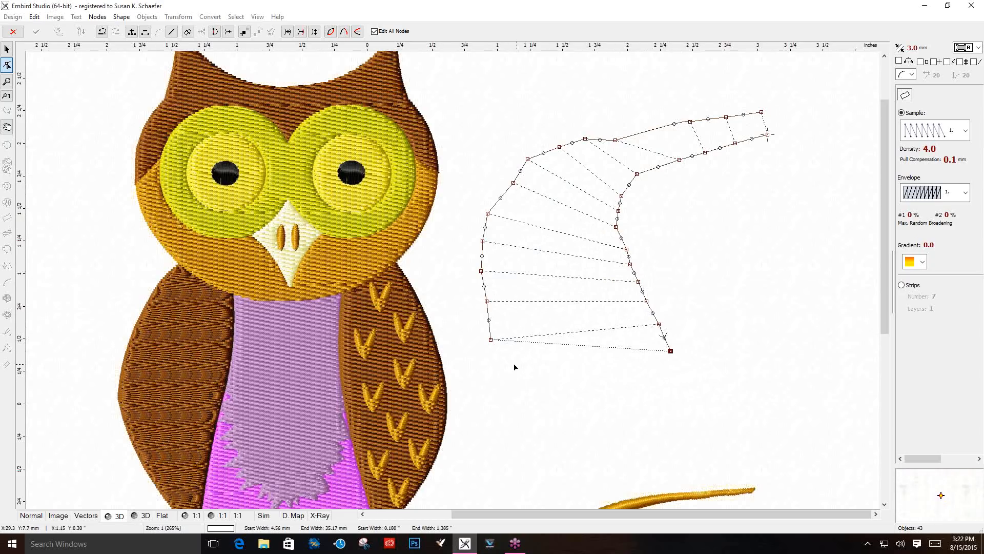
click(504, 366)
click(676, 369)
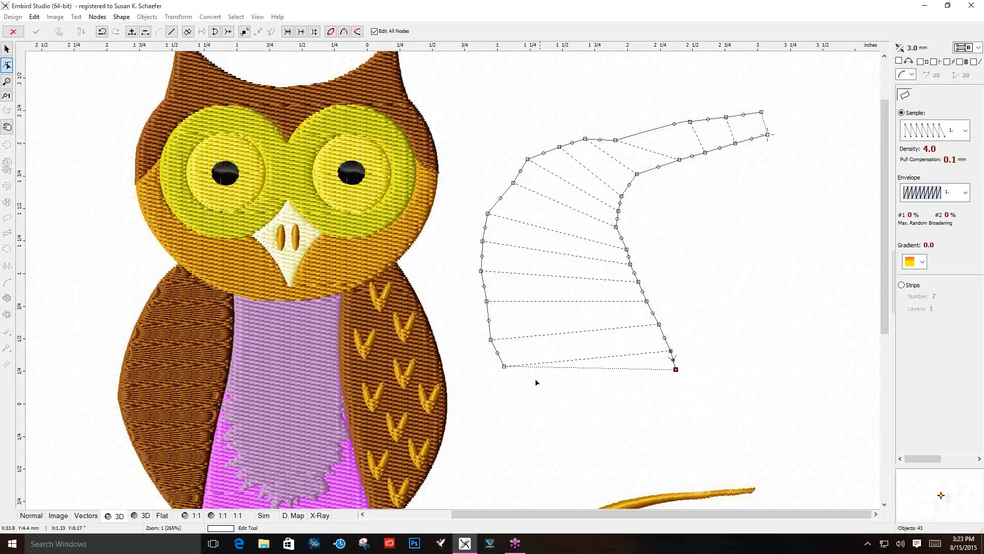
click(512, 382)
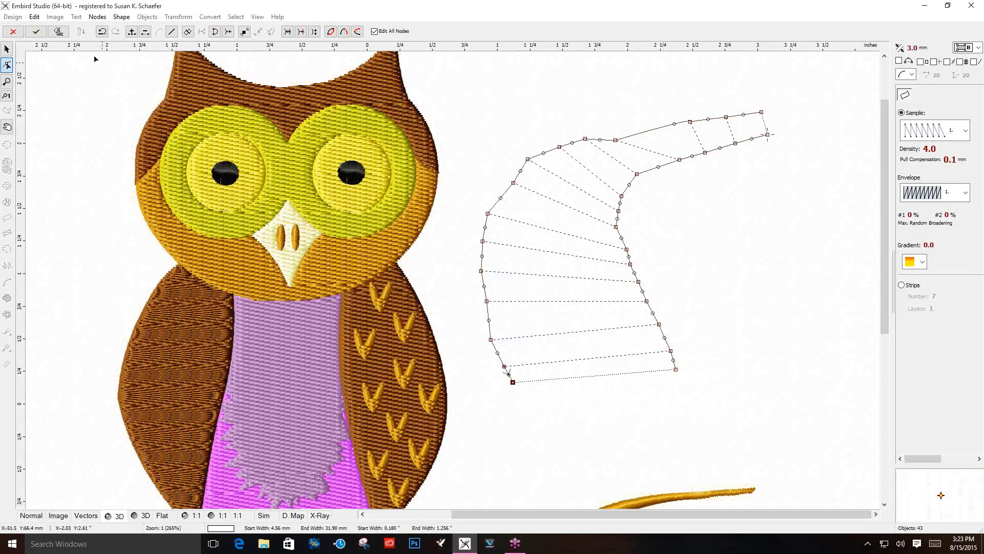
click(59, 32)
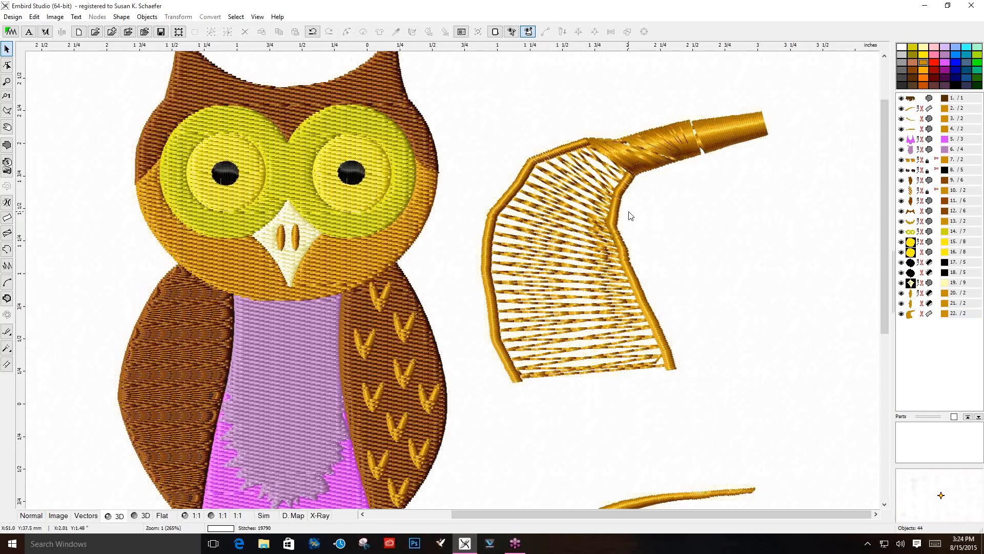
Review the wide column's stitch parameters, close them and delete the column
right_click(615, 205)
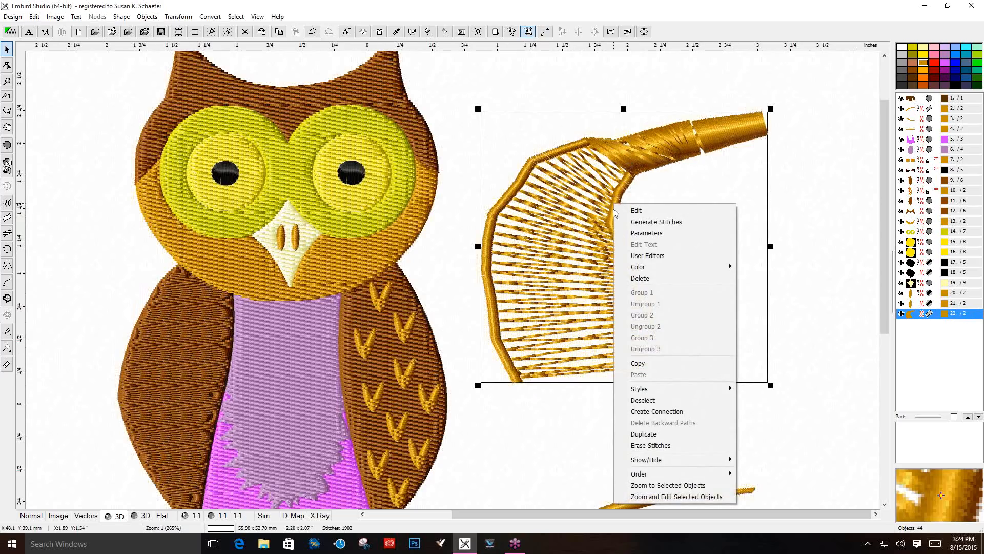
click(557, 248)
right_click(583, 233)
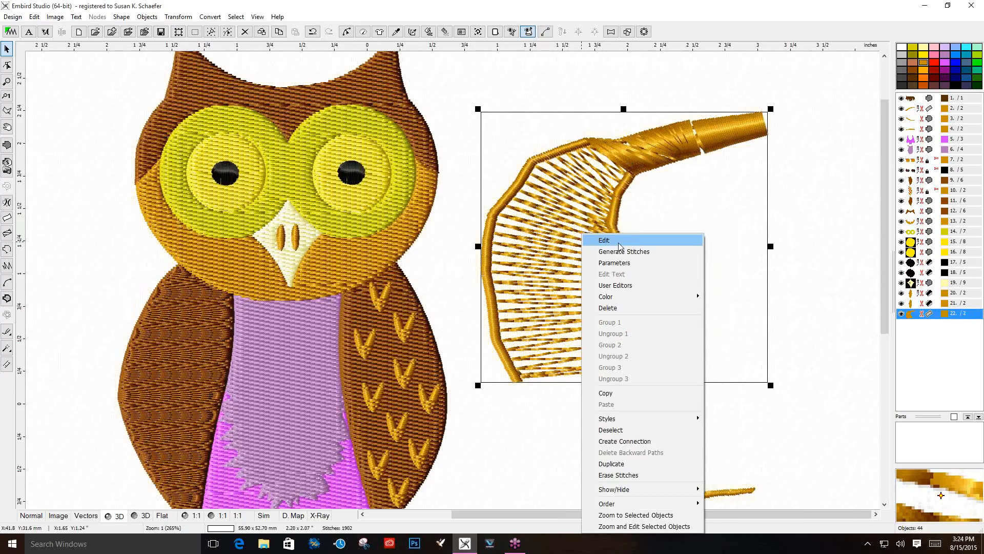
click(631, 262)
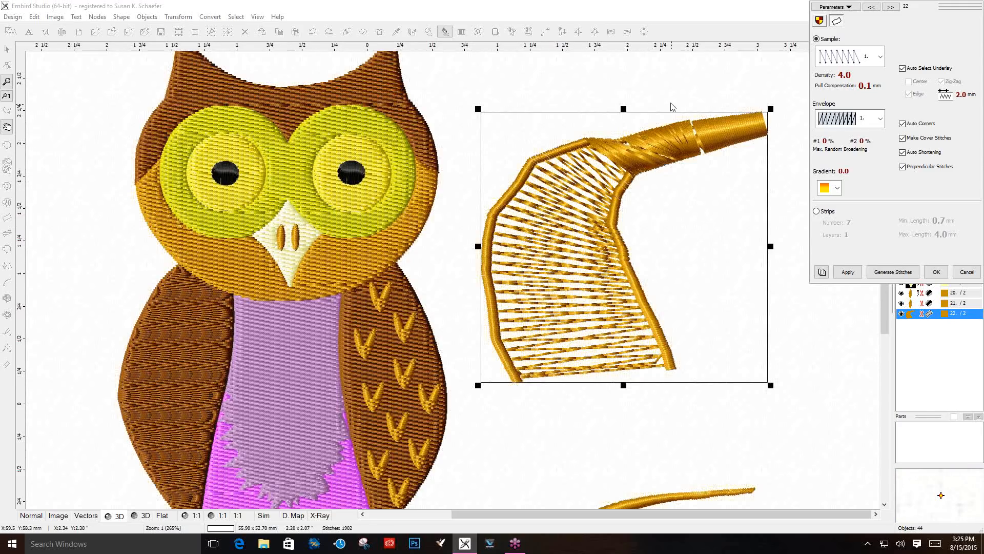
click(936, 272)
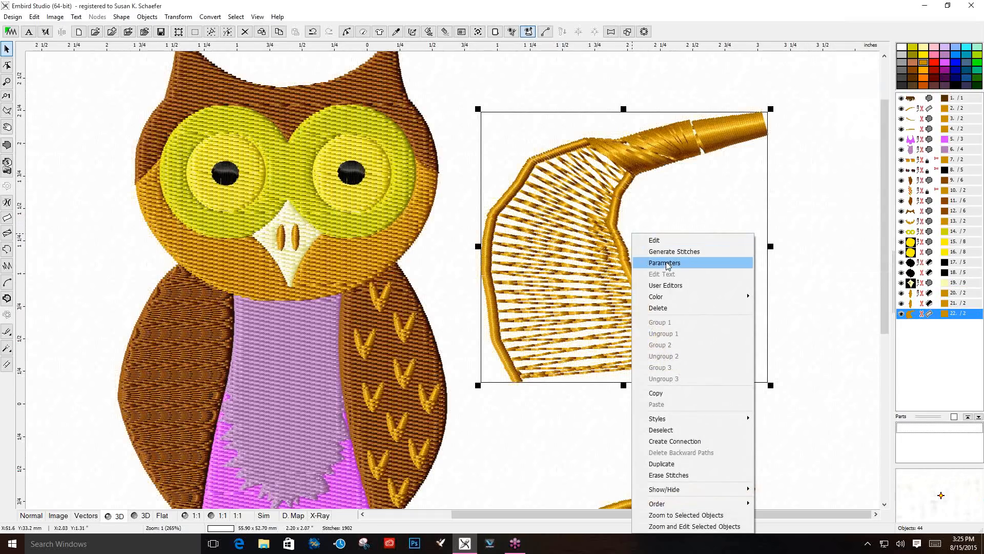
click(673, 309)
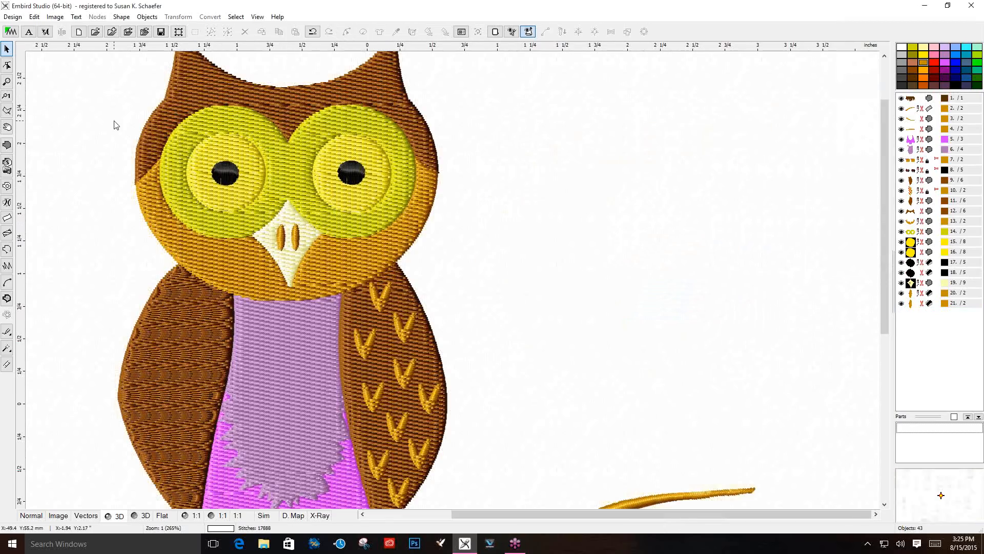
Start a two-edge column object in mode C beside the owl's head, with a start width of about 4 mm
click(6, 203)
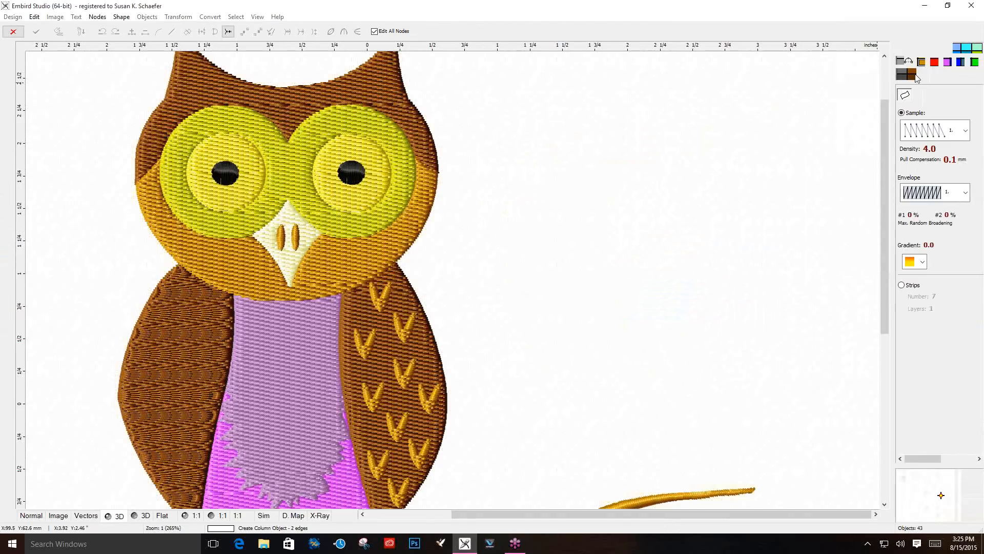
click(979, 48)
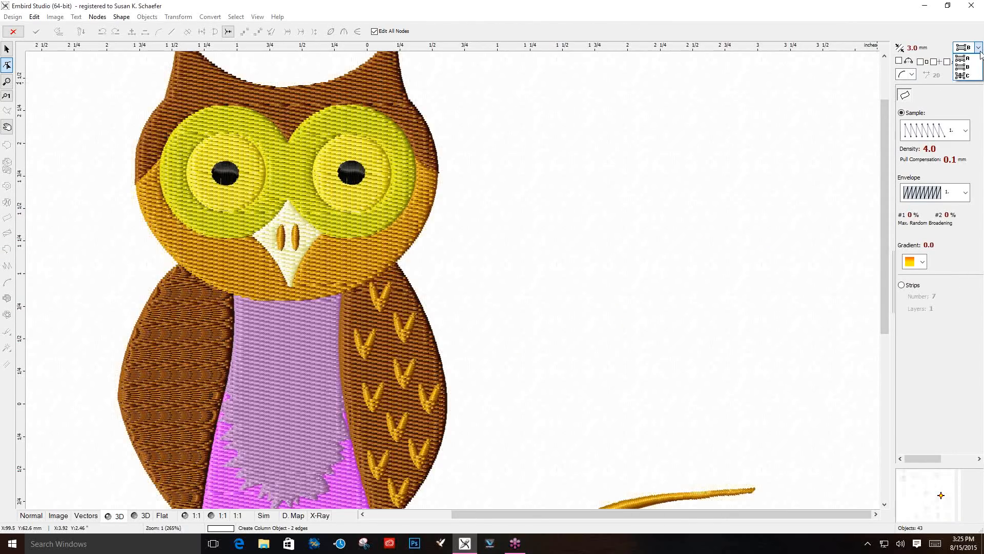
click(966, 72)
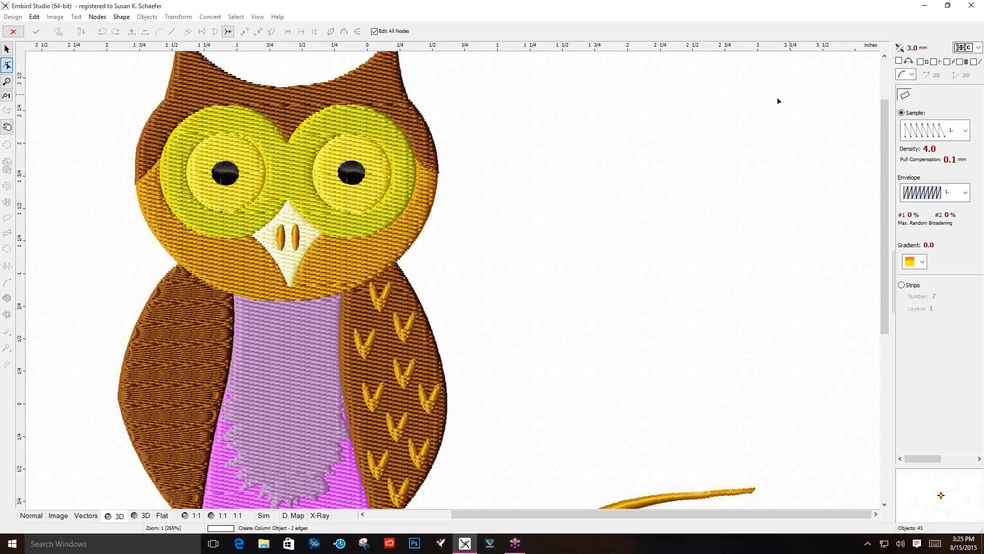
click(749, 99)
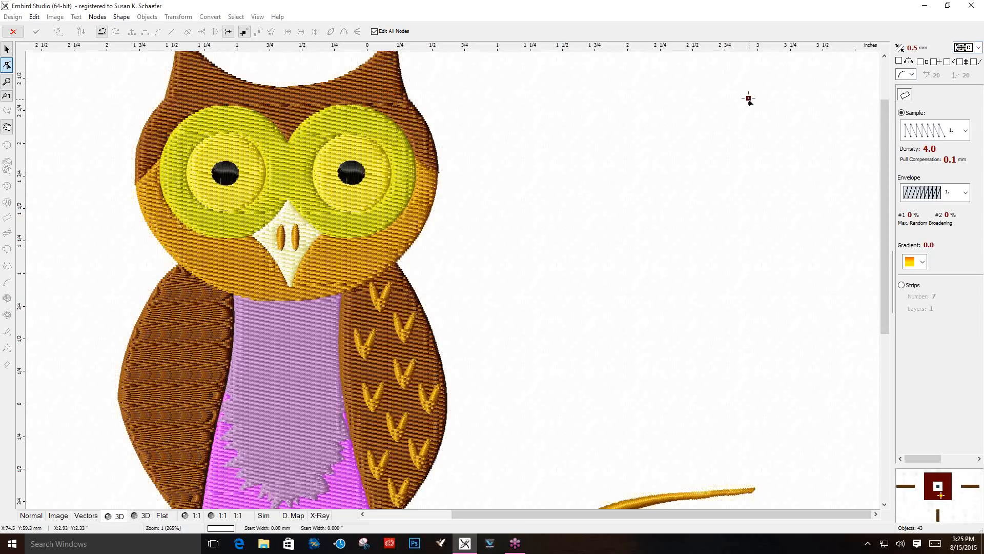
drag(749, 99, 760, 116)
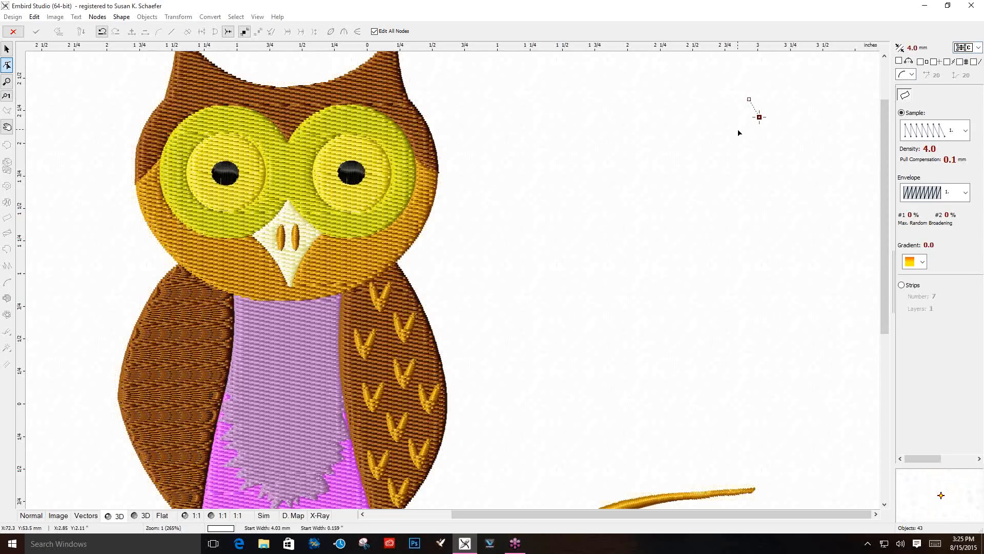
Extend the 4 mm wide column downward with five more points, angling the last segment toward the owl
click(739, 132)
click(724, 177)
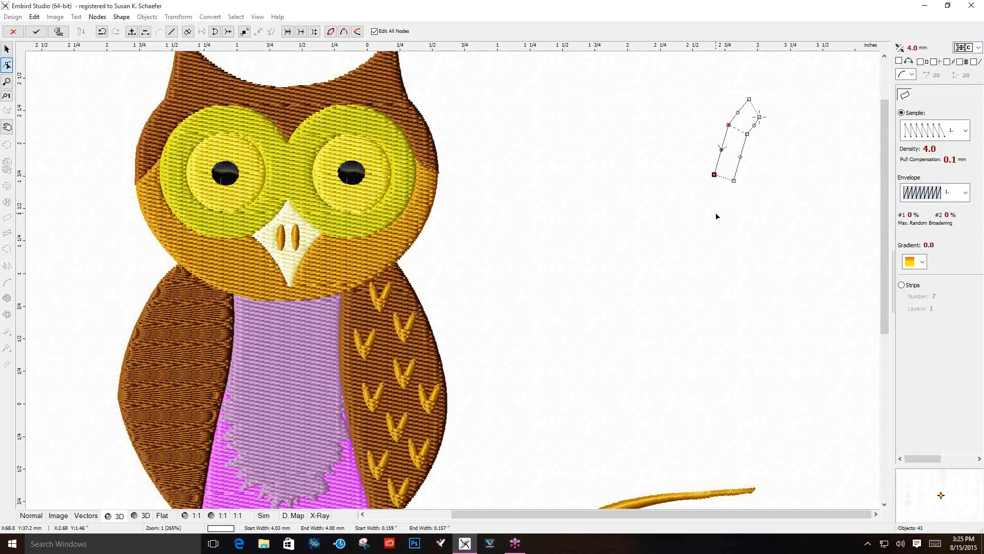
click(721, 241)
click(710, 326)
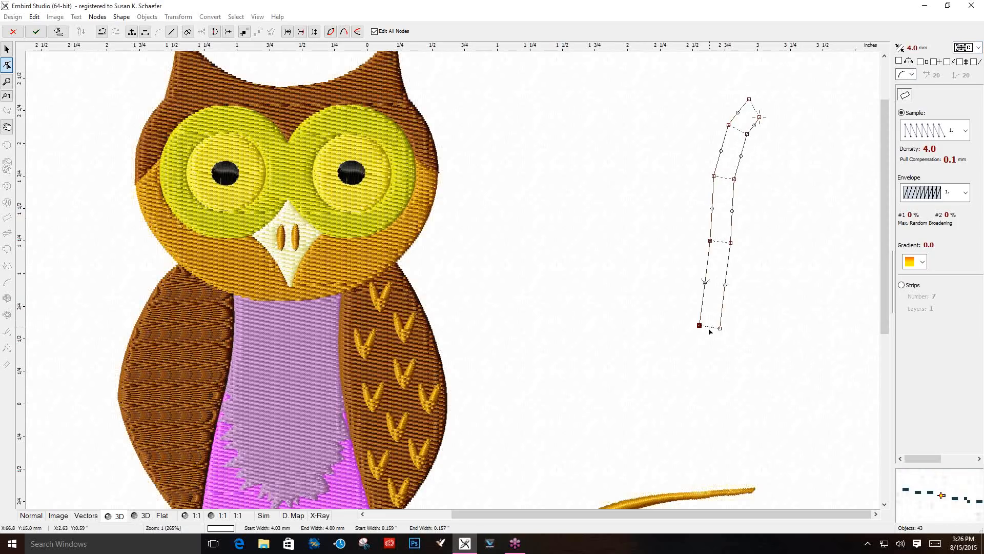
click(669, 386)
Bend the column's segments alternately to both sides into a wavy shape about 22 × 55 mm and generate its stitches
mouse_move(721, 152)
mouse_down()
mouse_move(697, 144)
mouse_move(741, 152)
mouse_move(705, 141)
mouse_move(737, 159)
mouse_up()
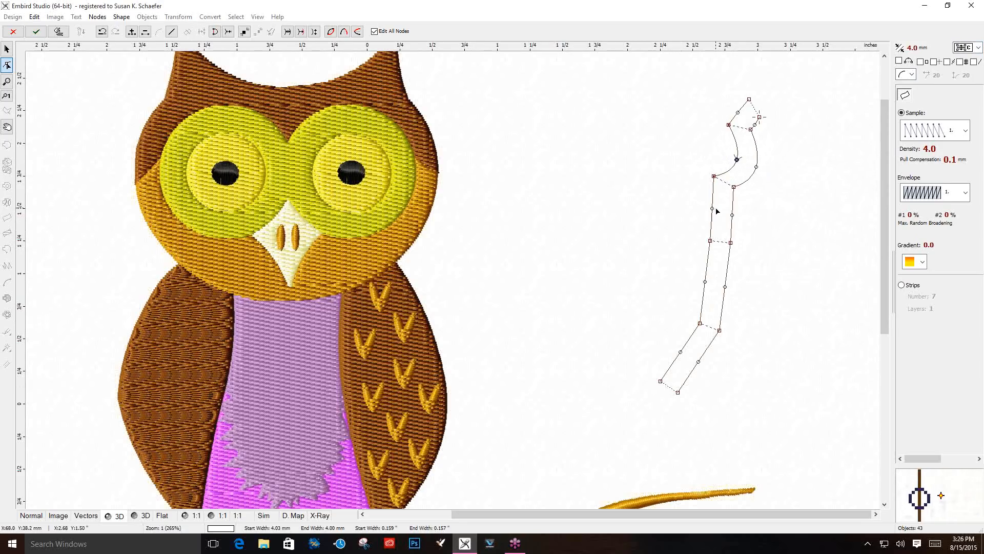
drag(712, 209, 688, 201)
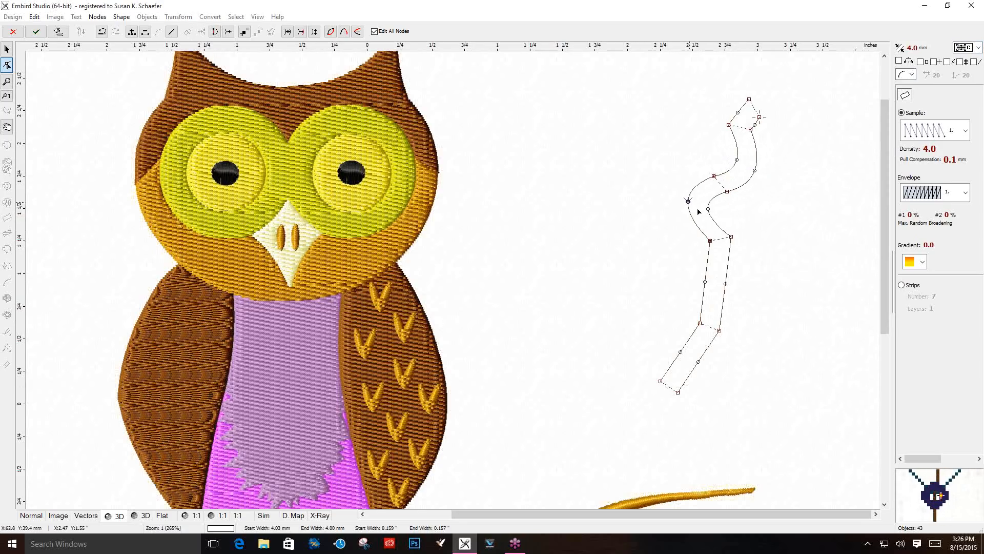
drag(726, 283, 753, 290)
drag(683, 349, 657, 326)
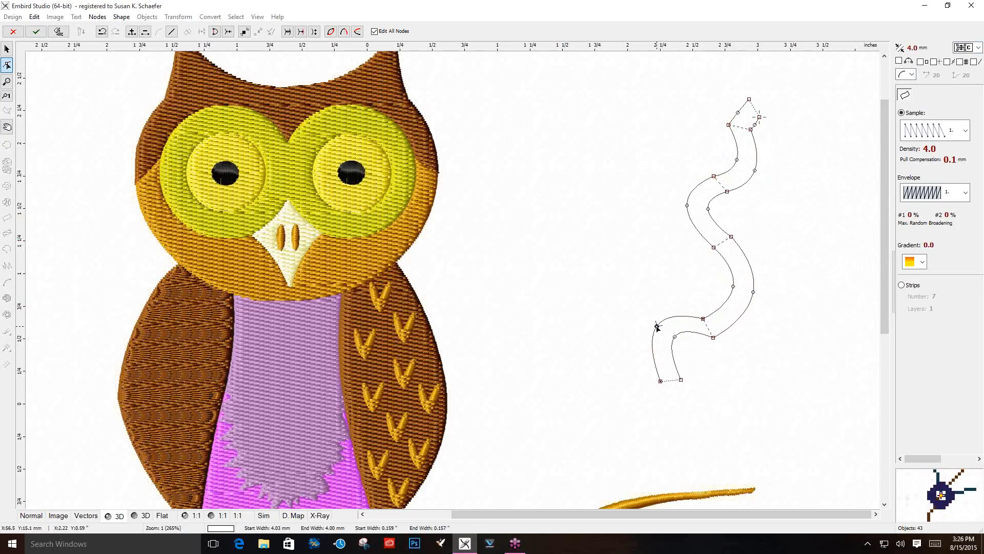
click(748, 99)
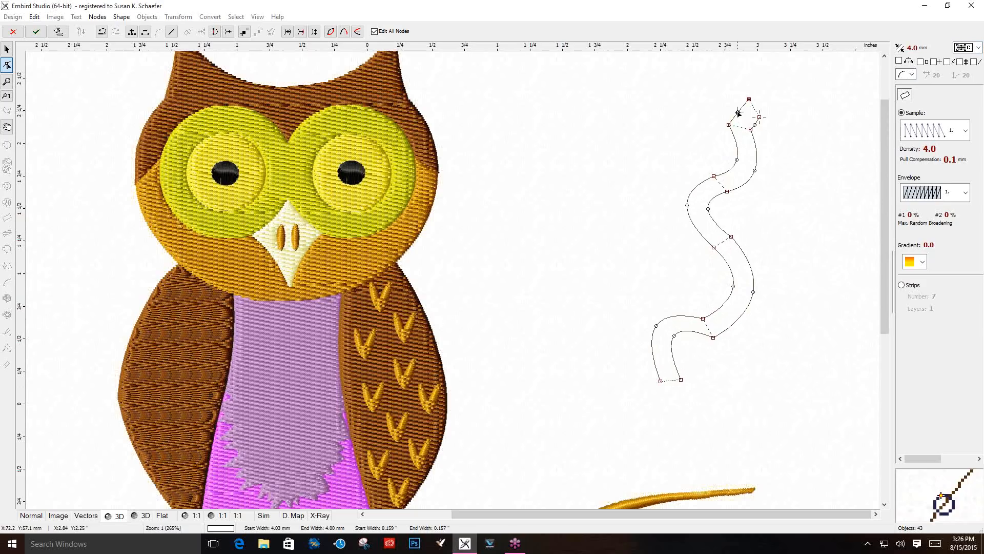
mouse_move(738, 112)
mouse_down()
mouse_move(733, 102)
mouse_move(735, 110)
mouse_up()
click(57, 33)
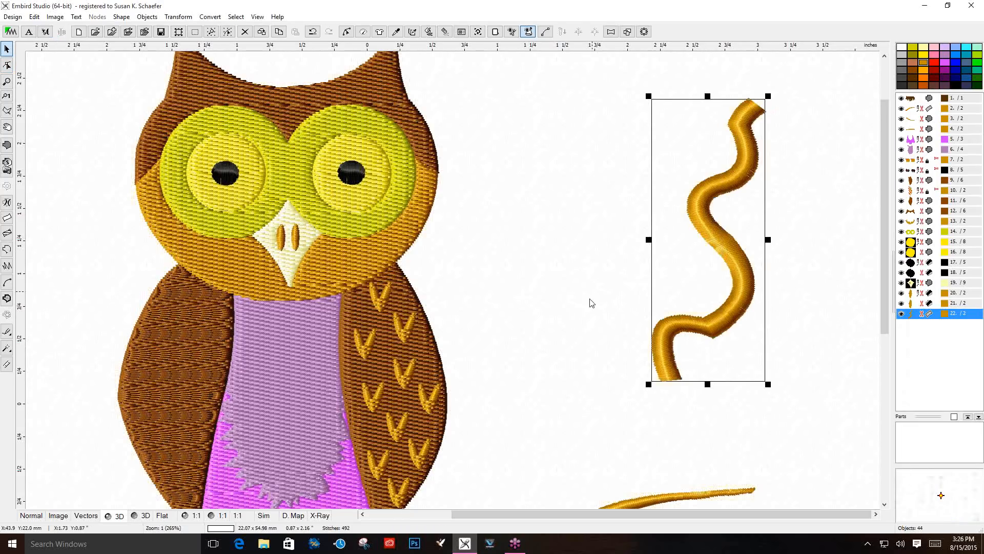
Move the wavy column closer to the owl and deselect it
click(806, 283)
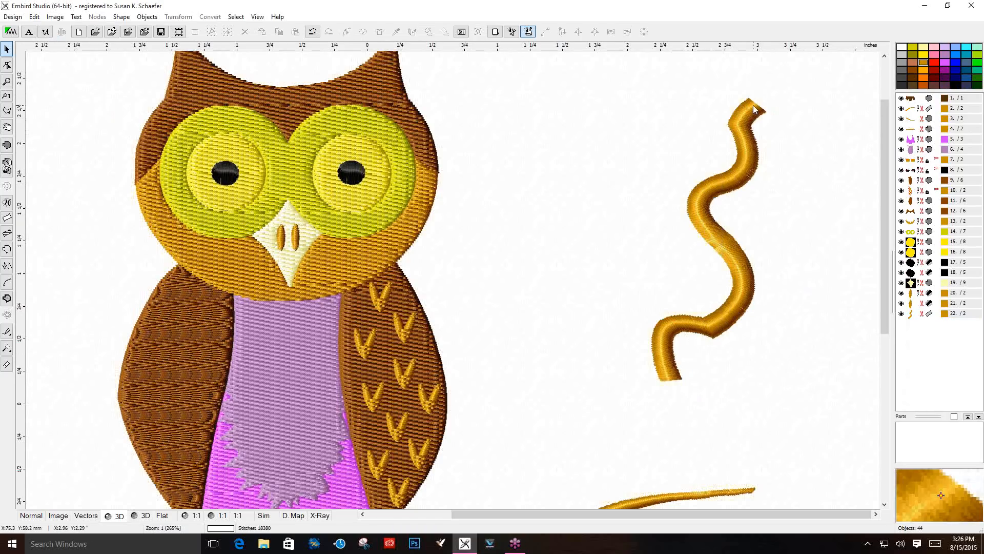
click(748, 142)
mouse_move(733, 167)
mouse_down()
mouse_move(690, 154)
mouse_move(661, 160)
mouse_up()
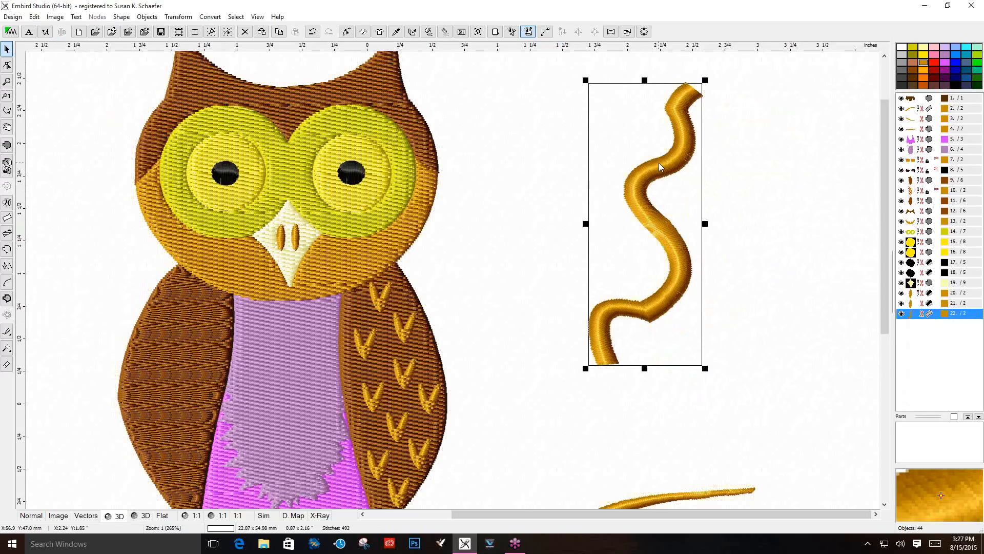
drag(656, 149, 613, 171)
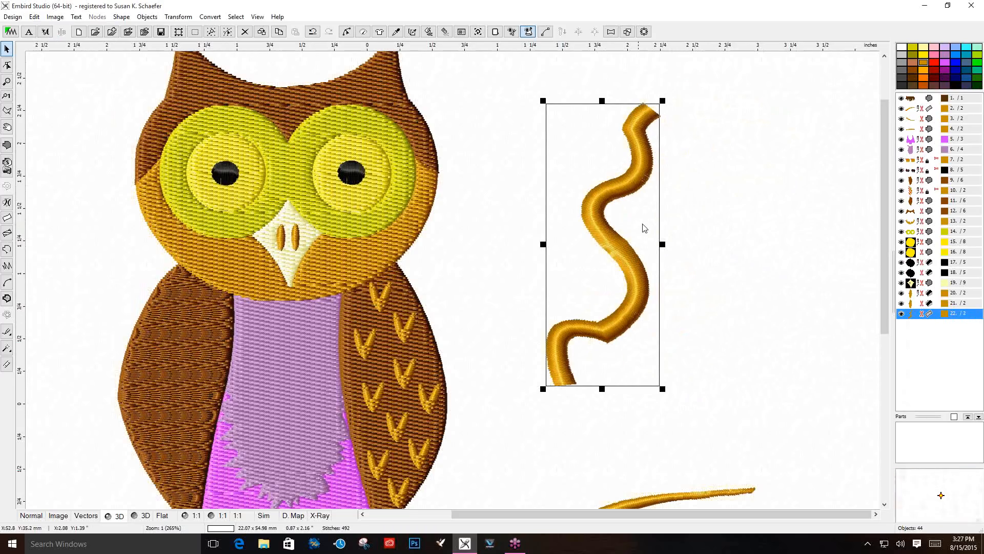
click(714, 175)
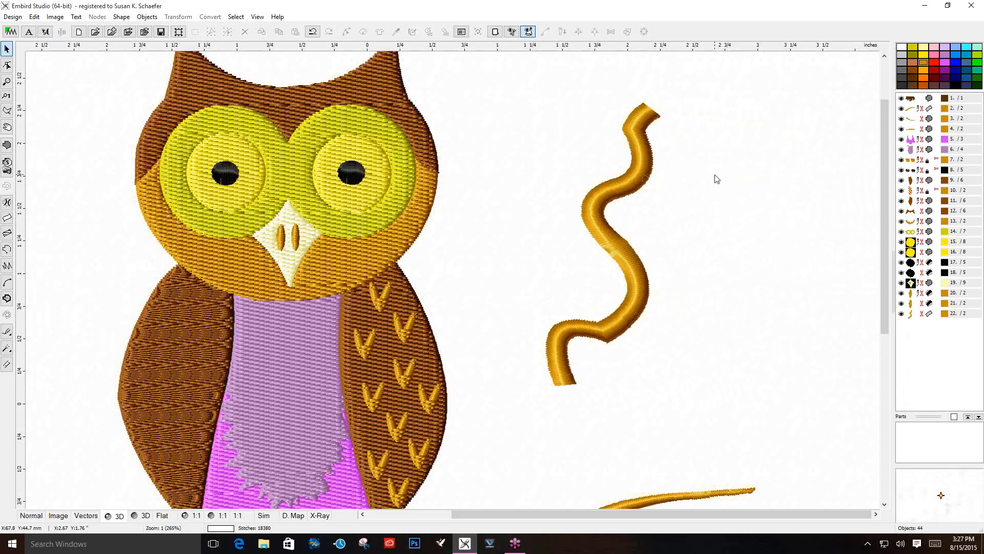
click(609, 187)
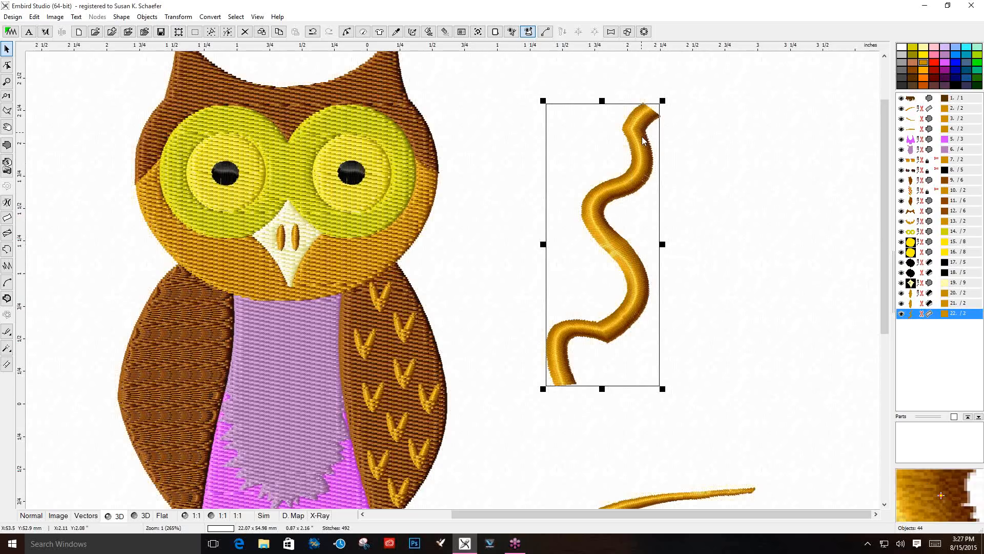
click(706, 238)
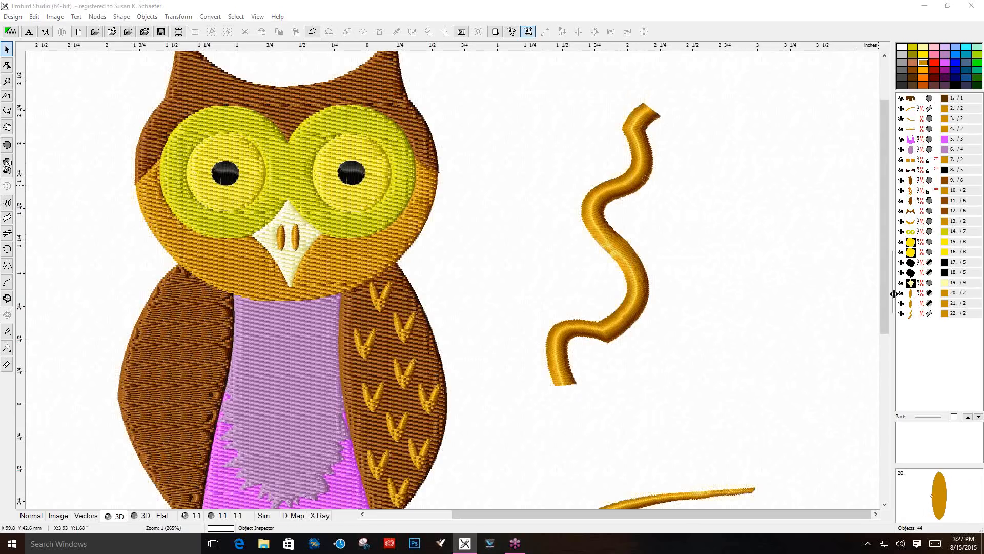
Examine the branch and its thin curved twig below the wavy column
click(885, 505)
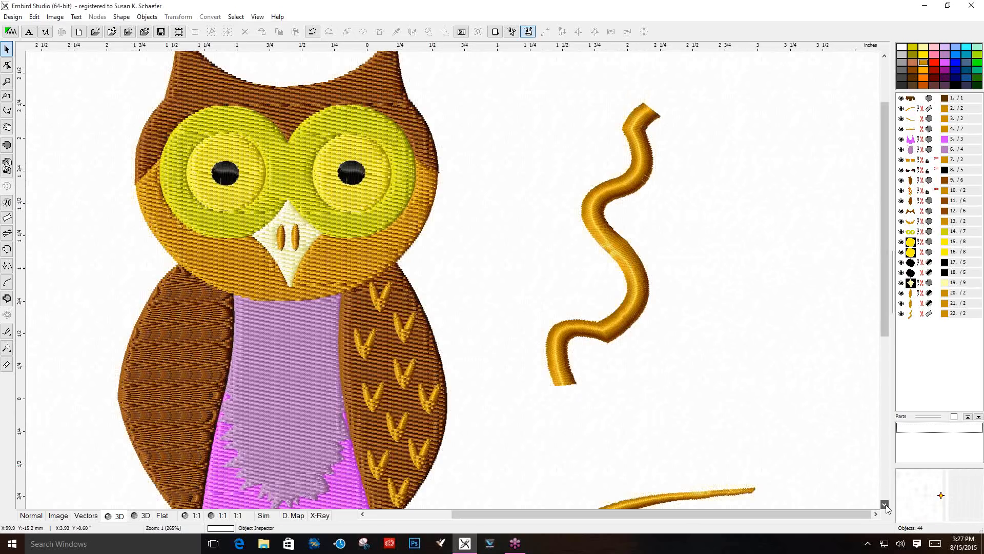
click(886, 505)
click(886, 505)
click(885, 505)
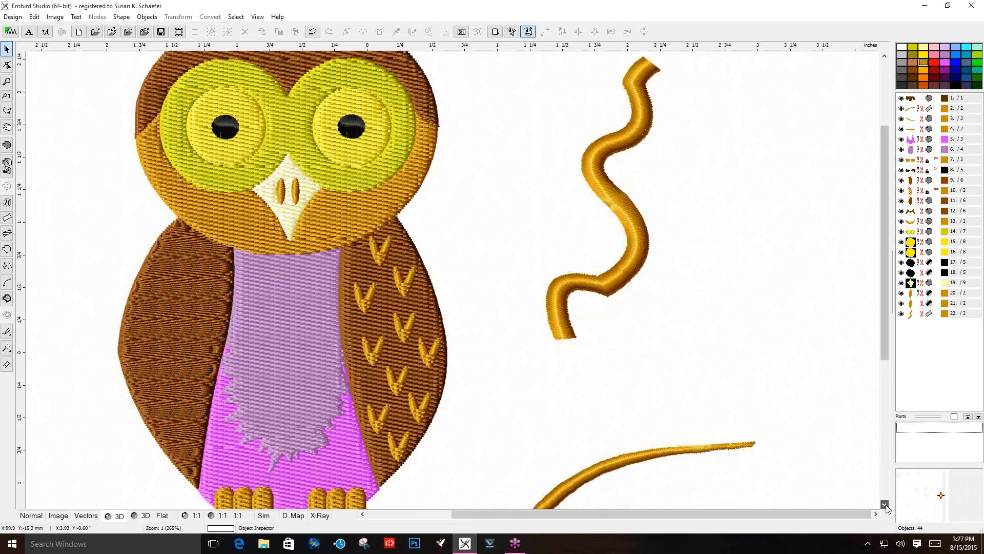
click(885, 506)
click(885, 506)
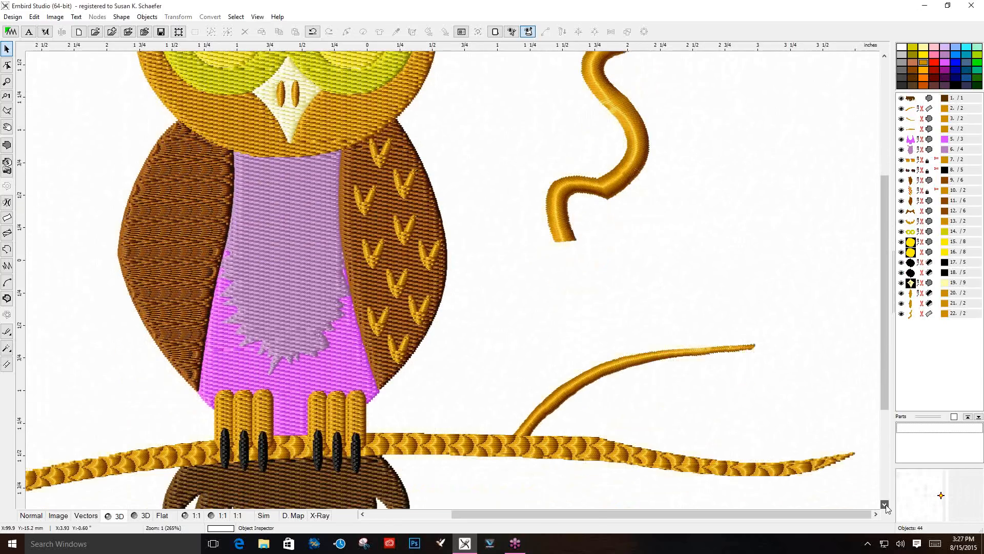
click(886, 505)
click(886, 505)
click(885, 505)
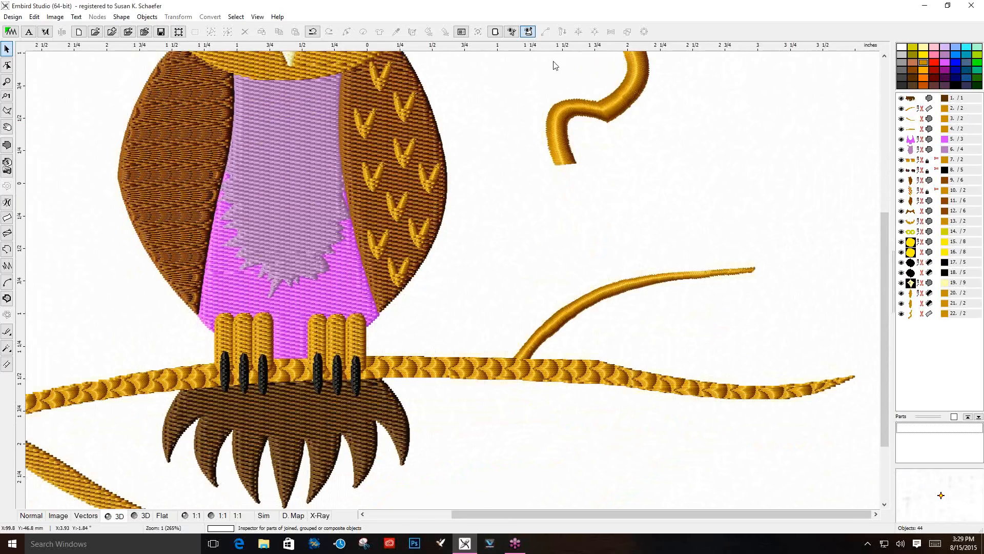
Delete the wavy column above the twig
click(593, 115)
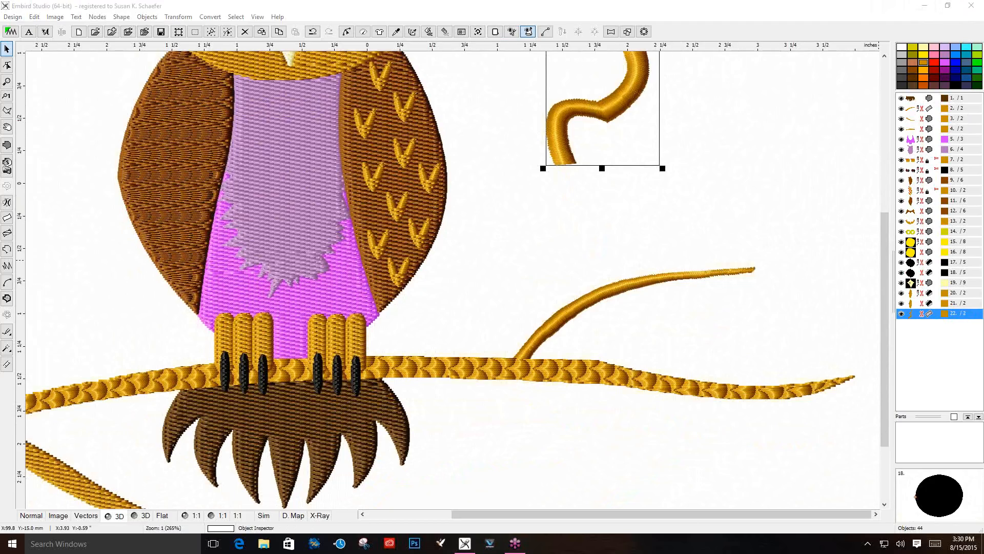
click(577, 131)
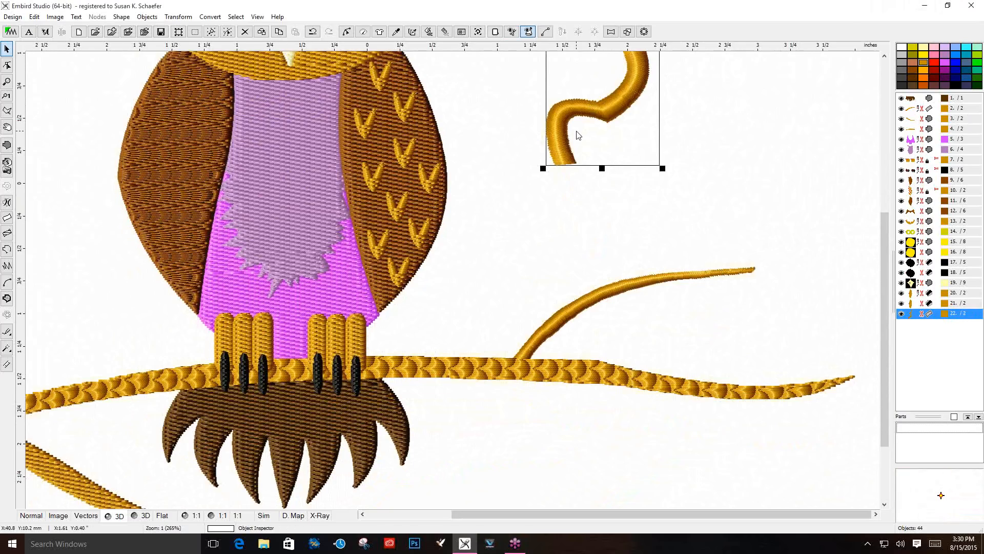
right_click(576, 134)
click(615, 209)
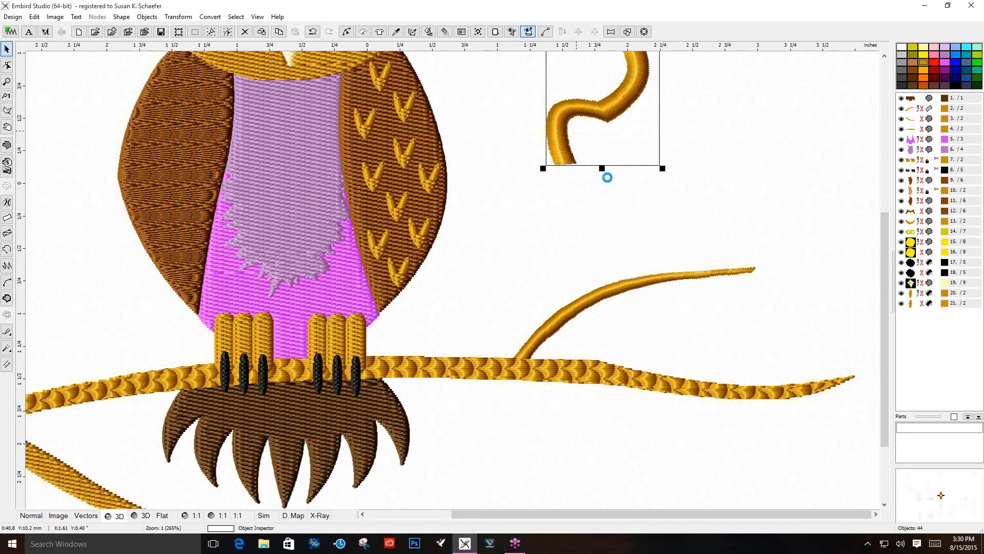